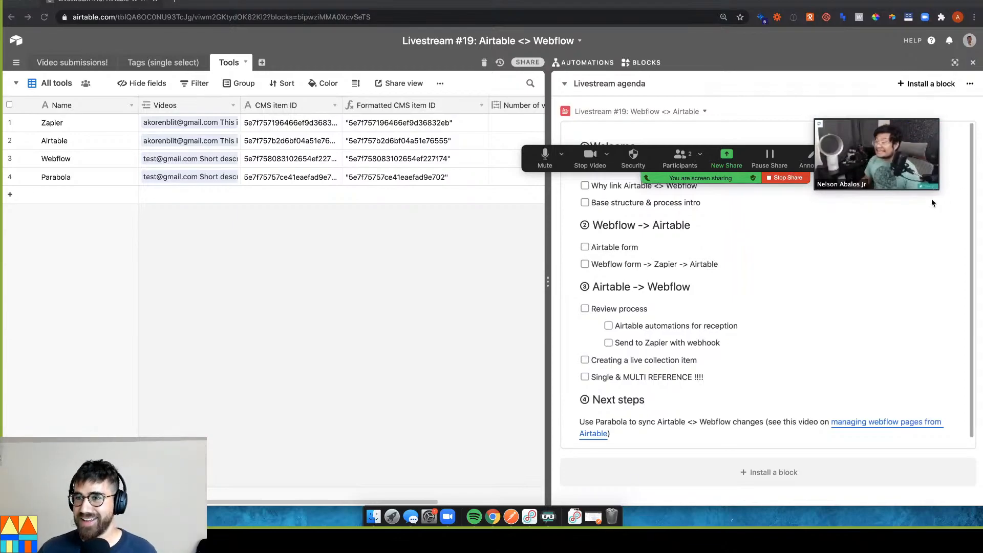
Enlarge the call video window and move it toward the upper left of the screen
{"action": "left_click_drag", "start_coordinate": [938, 190], "coordinate": [980, 225]}
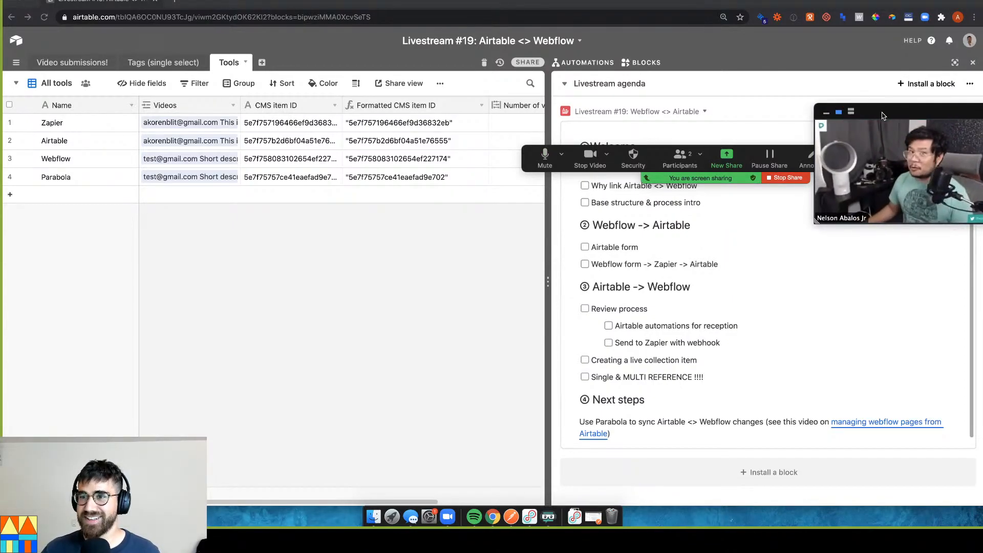
{"action": "left_click_drag", "start_coordinate": [887, 117], "coordinate": [834, 71]}
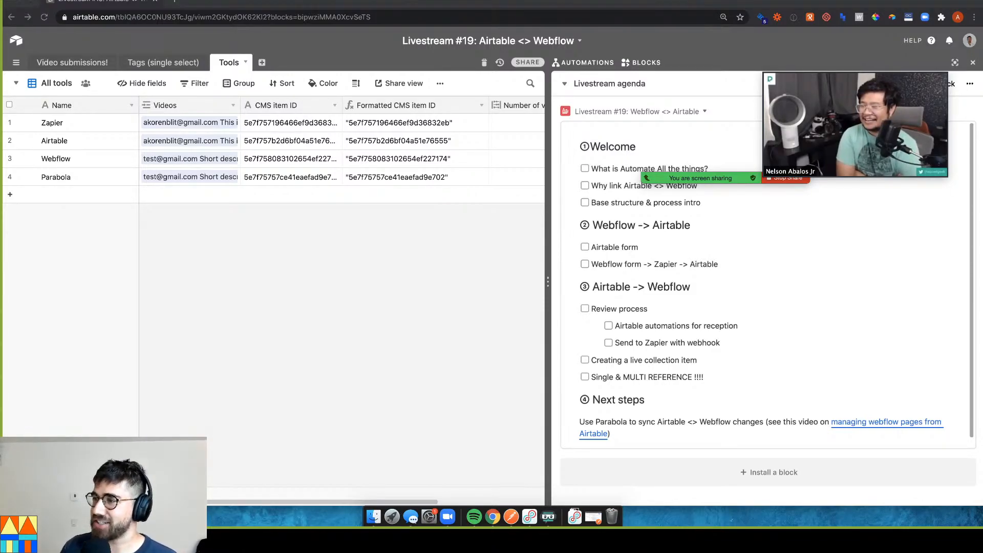
{"action": "mouse_move", "coordinate": [910, 64]}
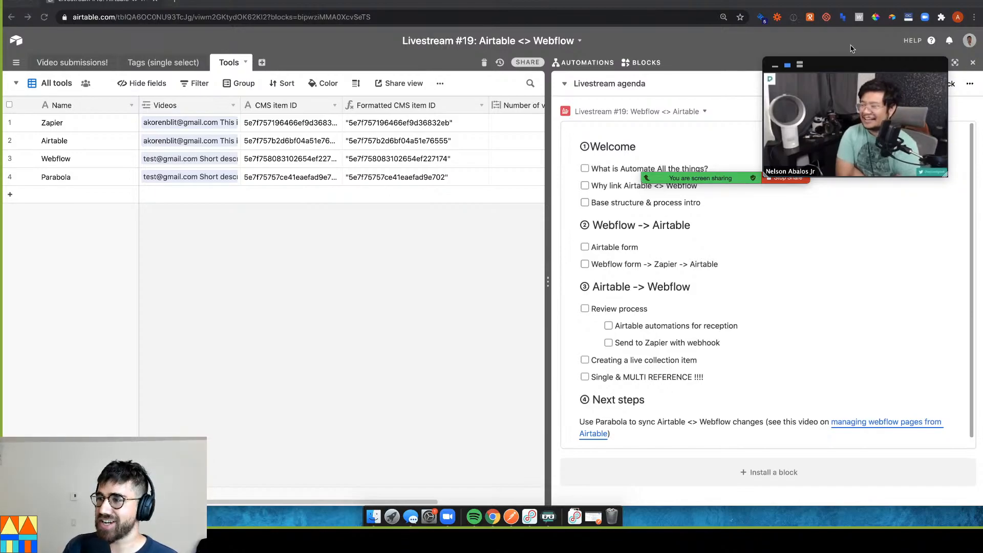
{"action": "left_click_drag", "start_coordinate": [848, 77], "coordinate": [785, 62]}
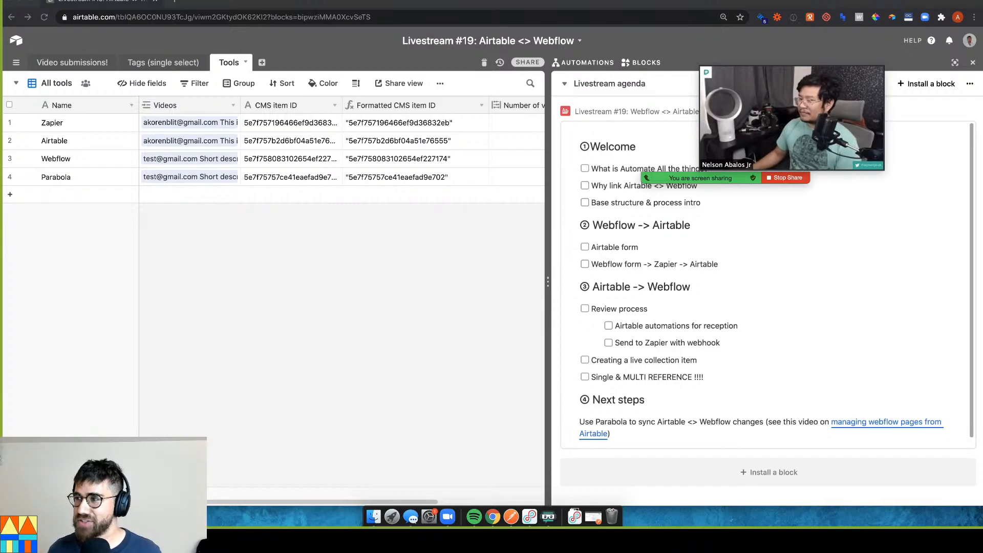
{"action": "mouse_move", "coordinate": [853, 62]}
{"action": "left_click_drag", "start_coordinate": [804, 70], "coordinate": [786, 61]}
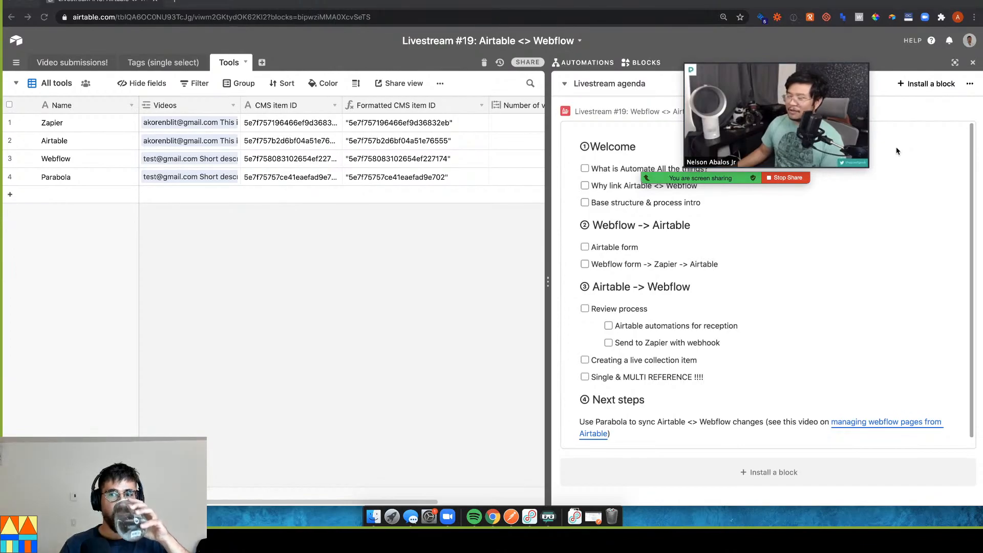
{"action": "mouse_move", "coordinate": [787, 125]}
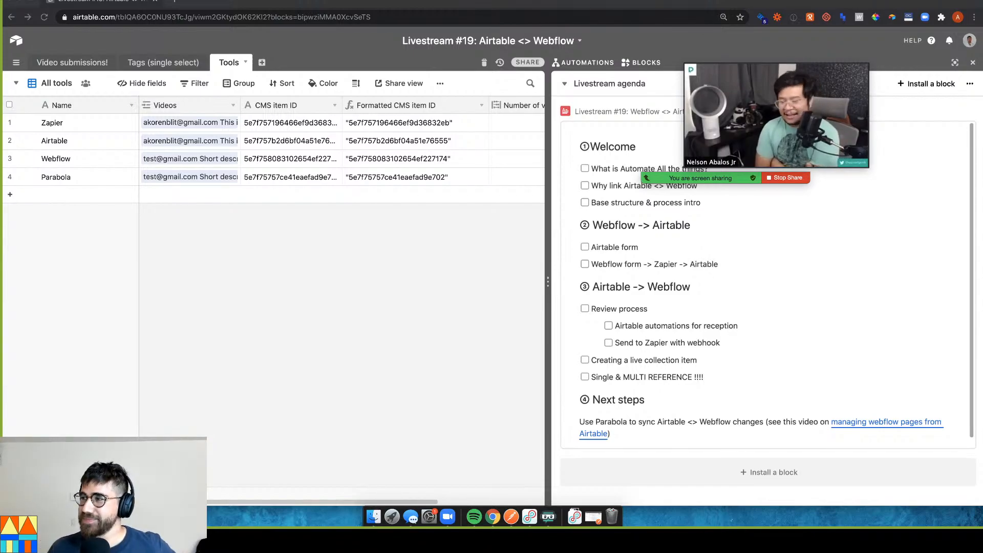
{"action": "mouse_move", "coordinate": [746, 82]}
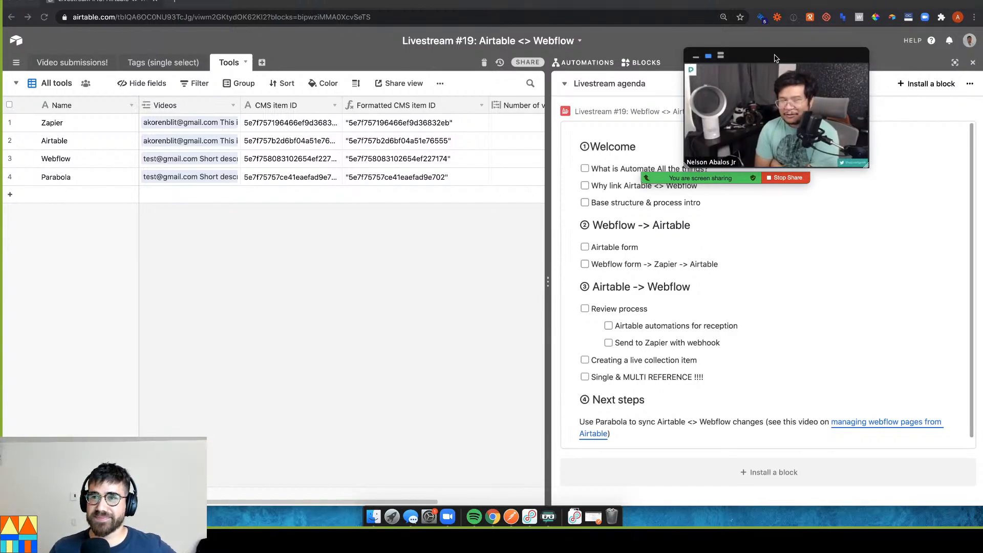
{"action": "left_click_drag", "start_coordinate": [775, 58], "coordinate": [733, 50]}
{"action": "left_click_drag", "start_coordinate": [821, 156], "coordinate": [916, 253]}
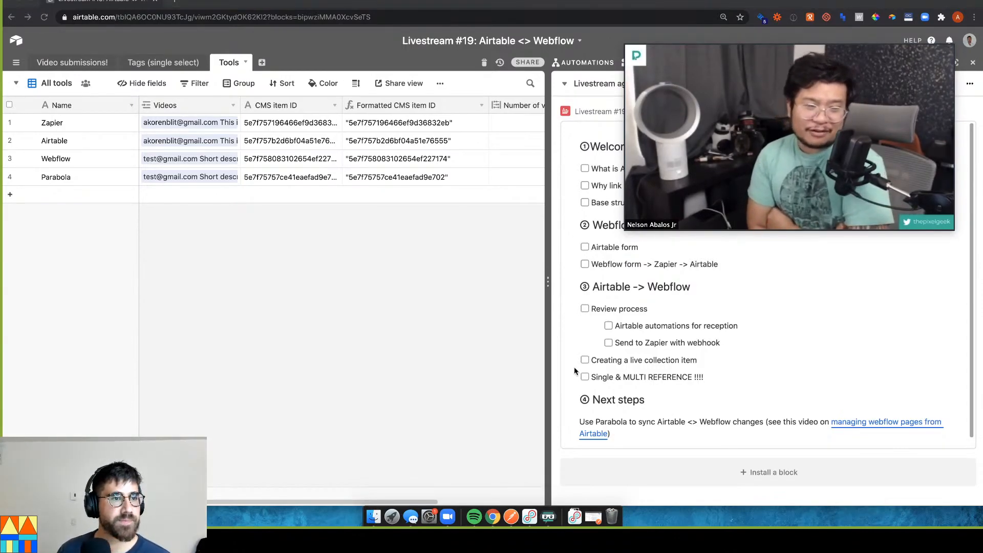
Switch to the Video submissions! table and nudge the call video window slightly left
{"action": "left_click", "coordinate": [77, 61]}
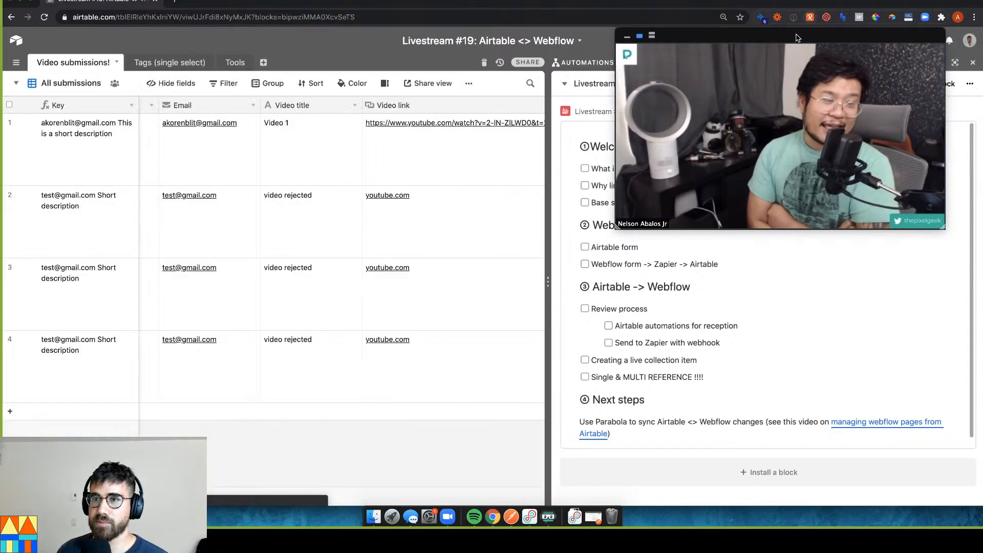
{"action": "left_click_drag", "start_coordinate": [807, 41], "coordinate": [797, 40]}
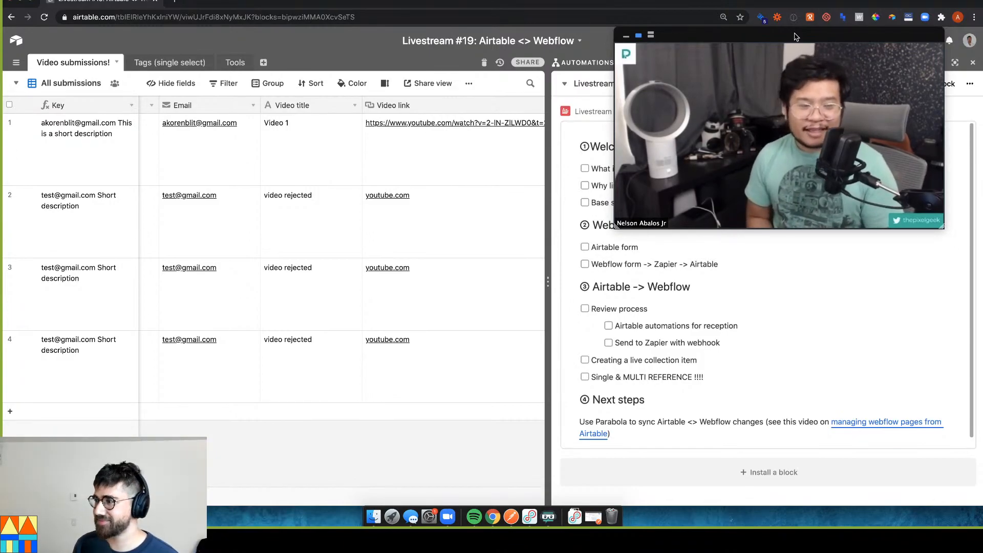
{"action": "mouse_move", "coordinate": [798, 67]}
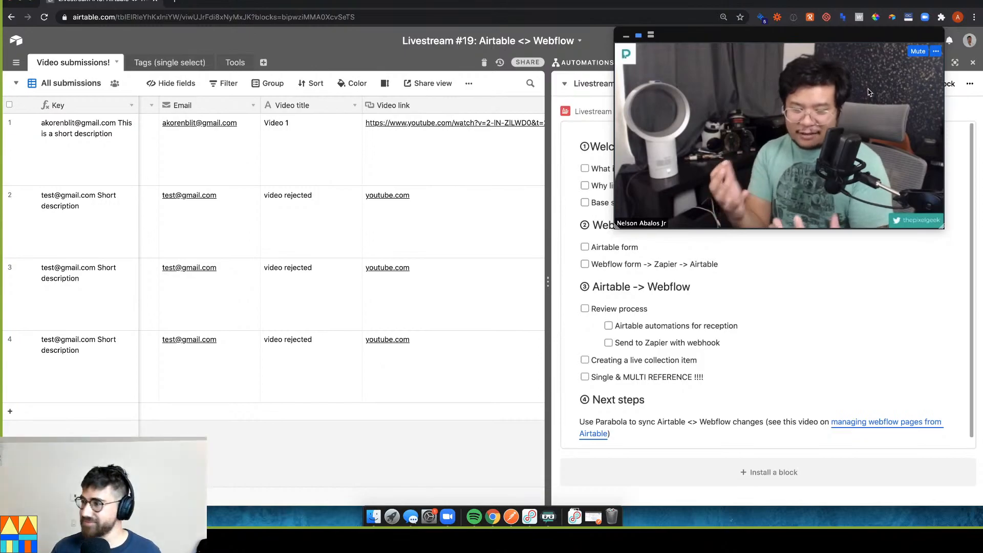
{"action": "mouse_move", "coordinate": [758, 161]}
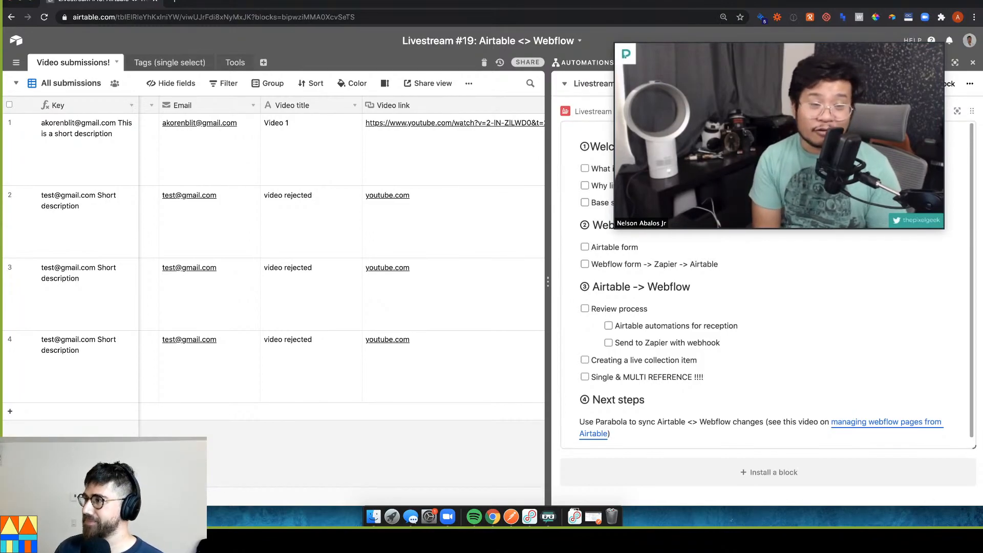
{"action": "mouse_move", "coordinate": [807, 183]}
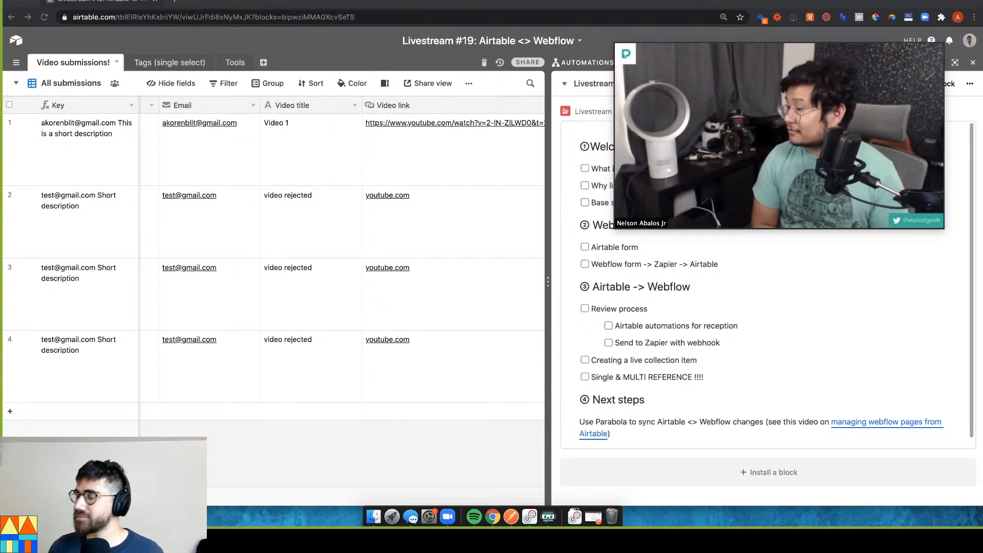
{"action": "mouse_move", "coordinate": [727, 89]}
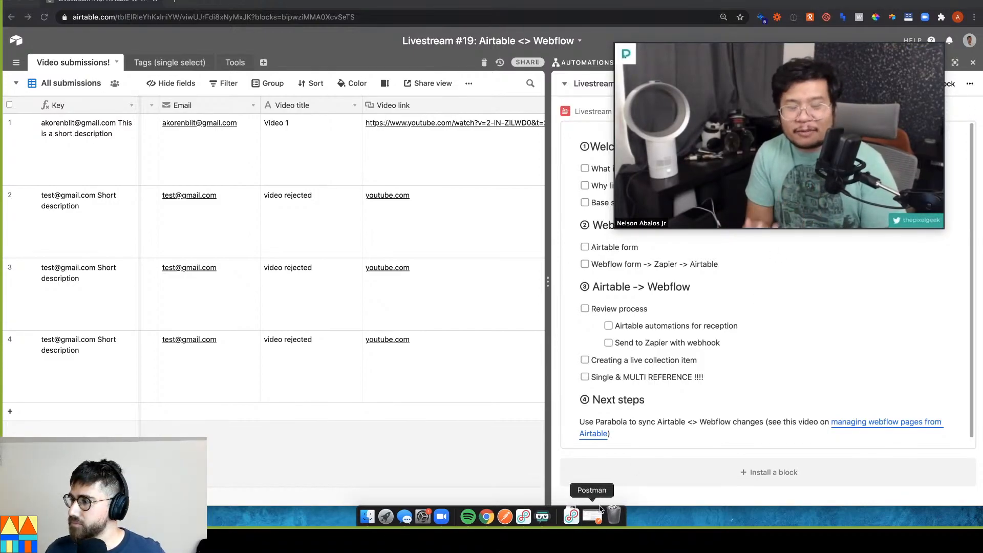
{"action": "left_click", "coordinate": [575, 517]}
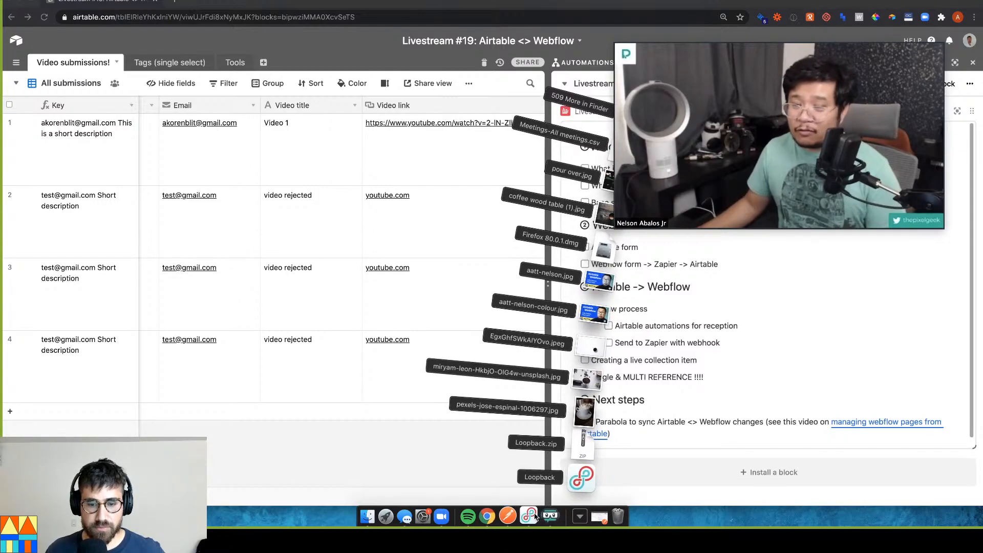
{"action": "left_click", "coordinate": [527, 516]}
{"action": "left_click_drag", "start_coordinate": [379, 68], "coordinate": [289, 284]}
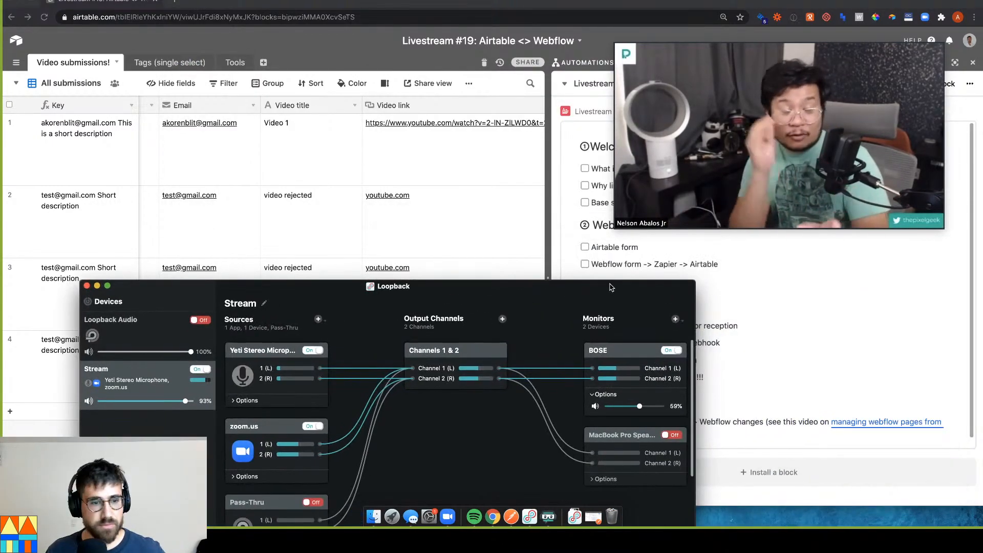
{"action": "left_click", "coordinate": [310, 350]}
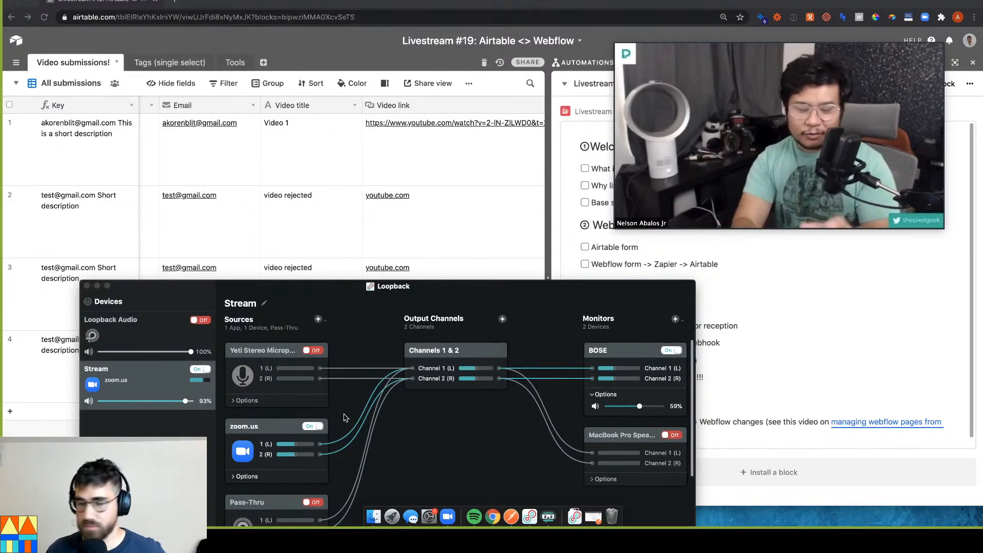
{"action": "left_click", "coordinate": [313, 350]}
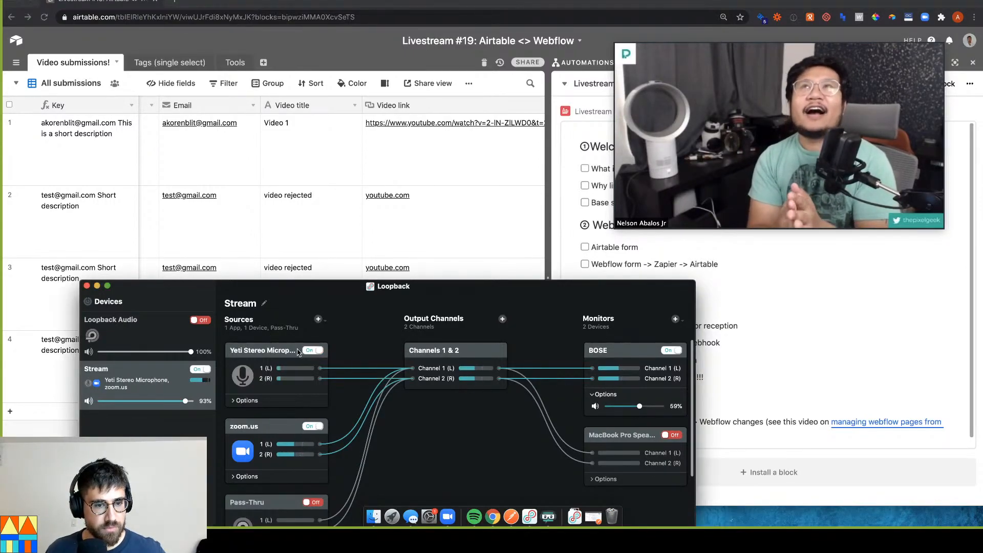
{"action": "left_click", "coordinate": [97, 285]}
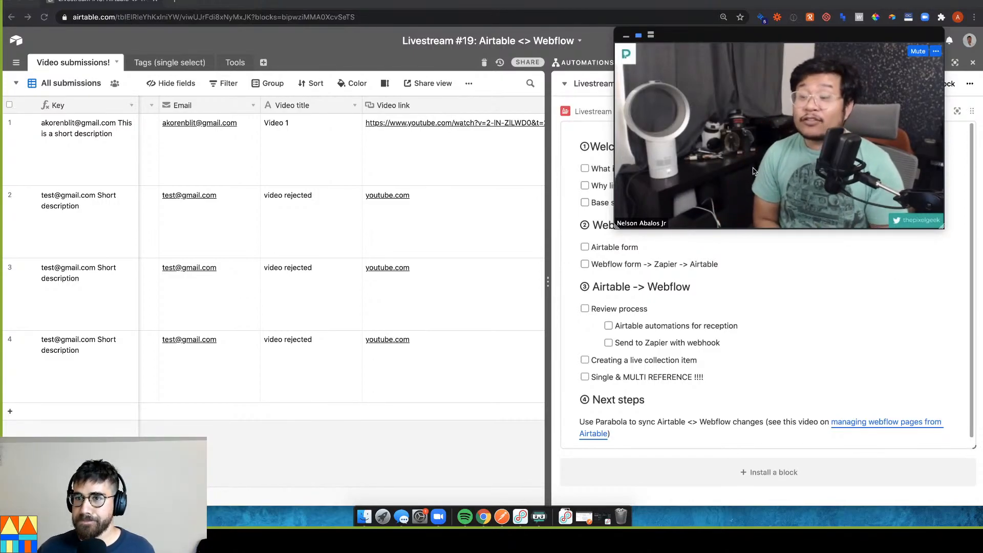
{"action": "left_click_drag", "start_coordinate": [774, 34], "coordinate": [766, 30]}
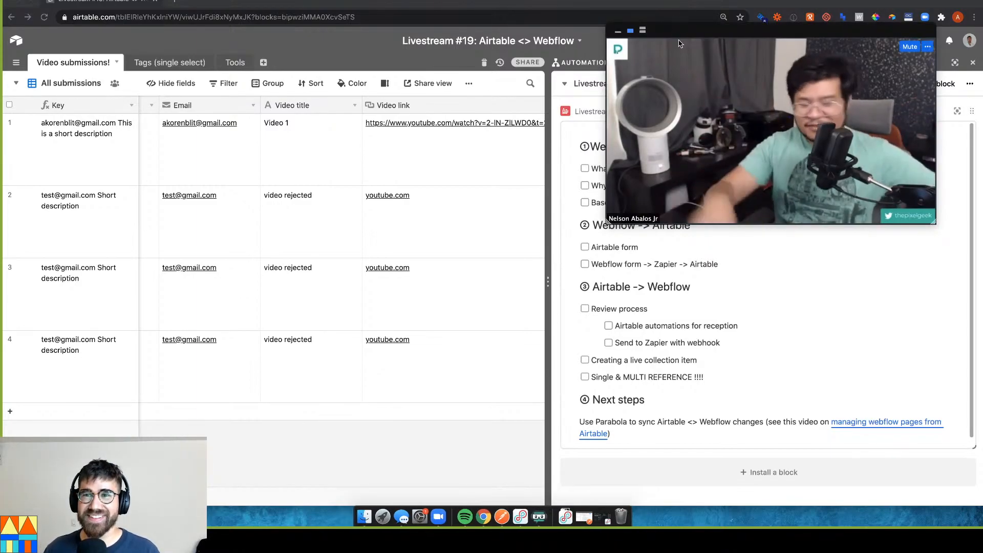
Turn off the Yeti Stereo Microphone source in Loopback's Stream device, then minimise Loopback
{"action": "left_click", "coordinate": [520, 517]}
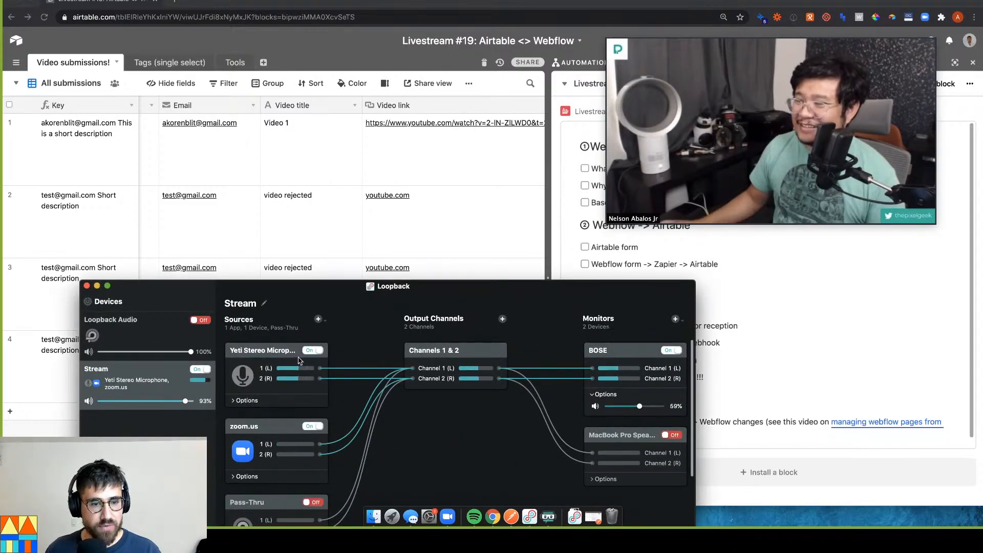
{"action": "left_click", "coordinate": [313, 350]}
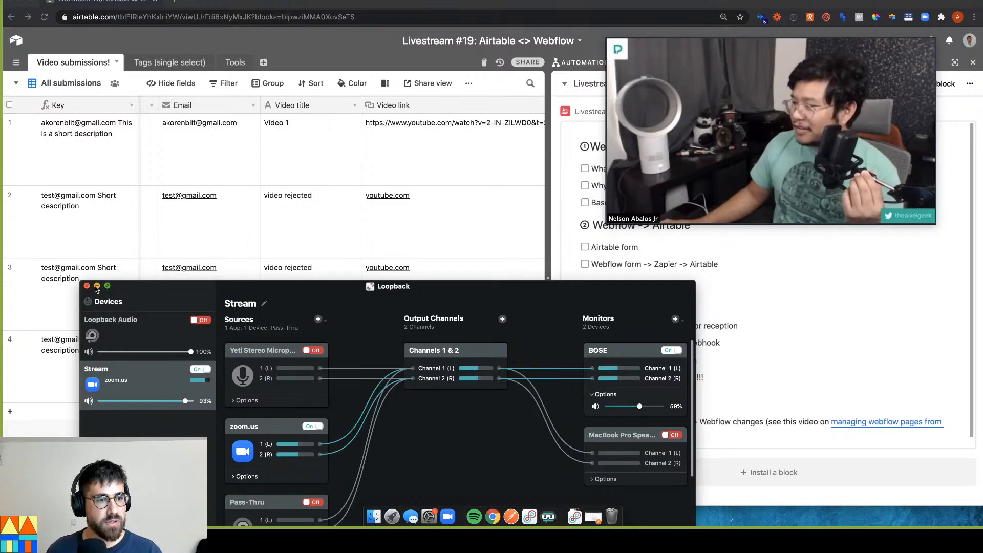
{"action": "left_click", "coordinate": [97, 286]}
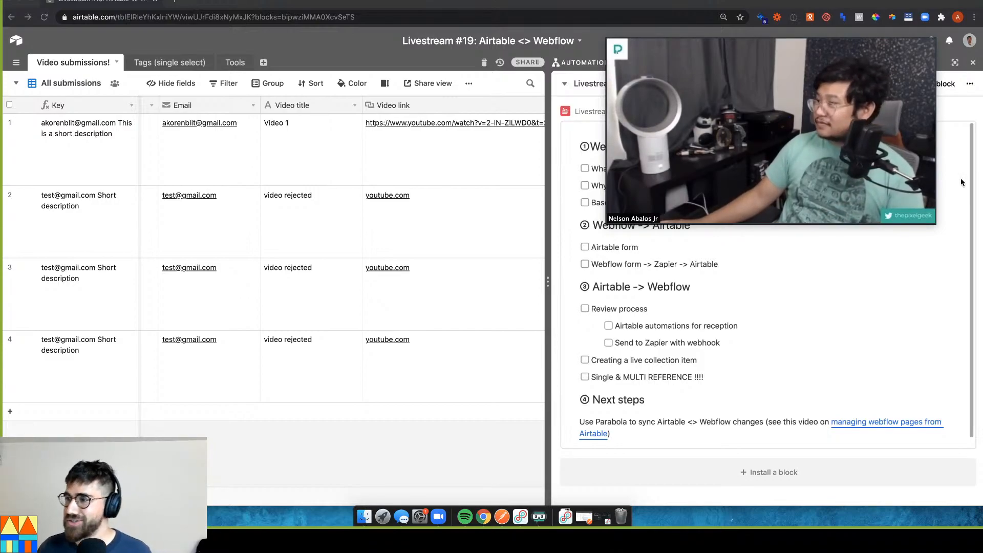
{"action": "left_click_drag", "start_coordinate": [732, 40], "coordinate": [615, 45]}
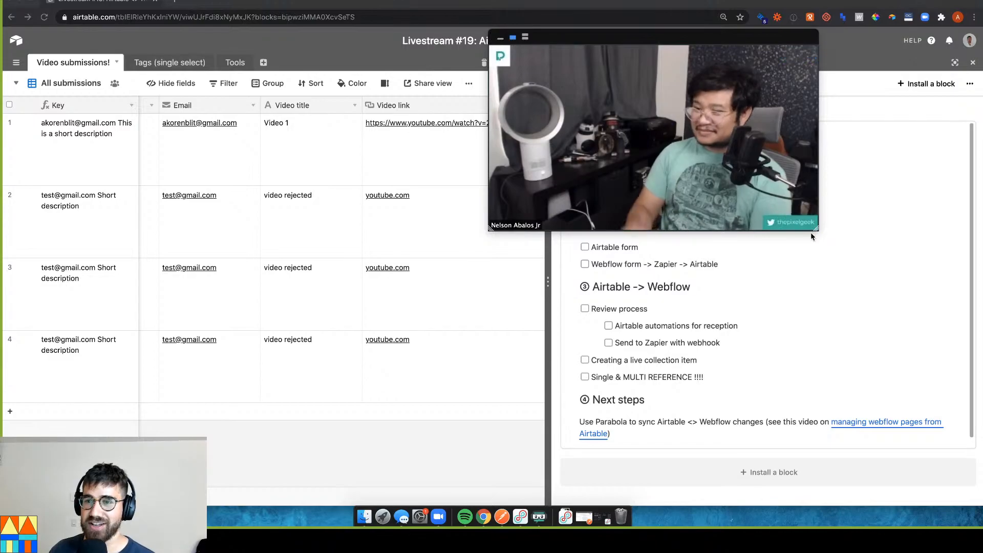
{"action": "left_click_drag", "start_coordinate": [816, 232], "coordinate": [707, 166]}
{"action": "left_click_drag", "start_coordinate": [602, 47], "coordinate": [782, 9]}
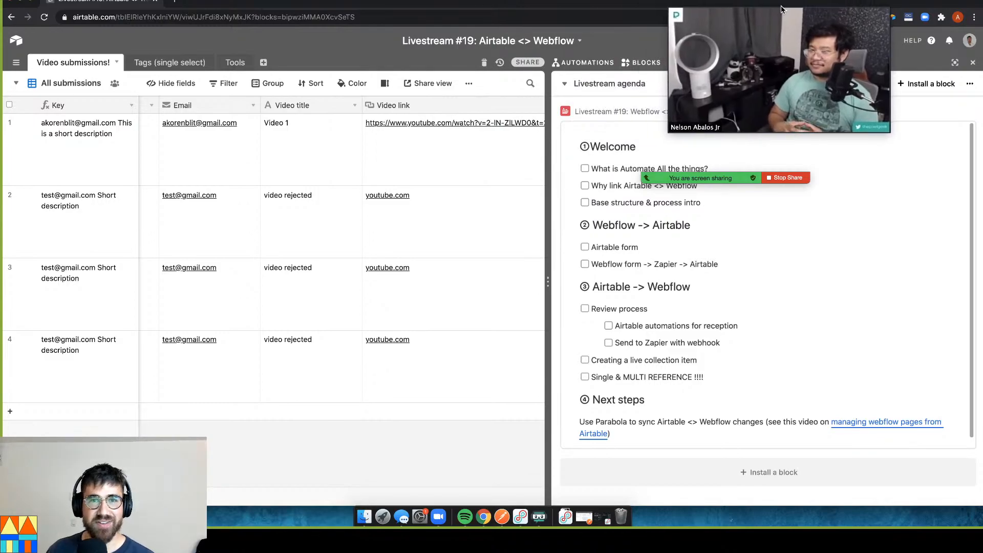
{"action": "left_click_drag", "start_coordinate": [717, 9], "coordinate": [738, 6]}
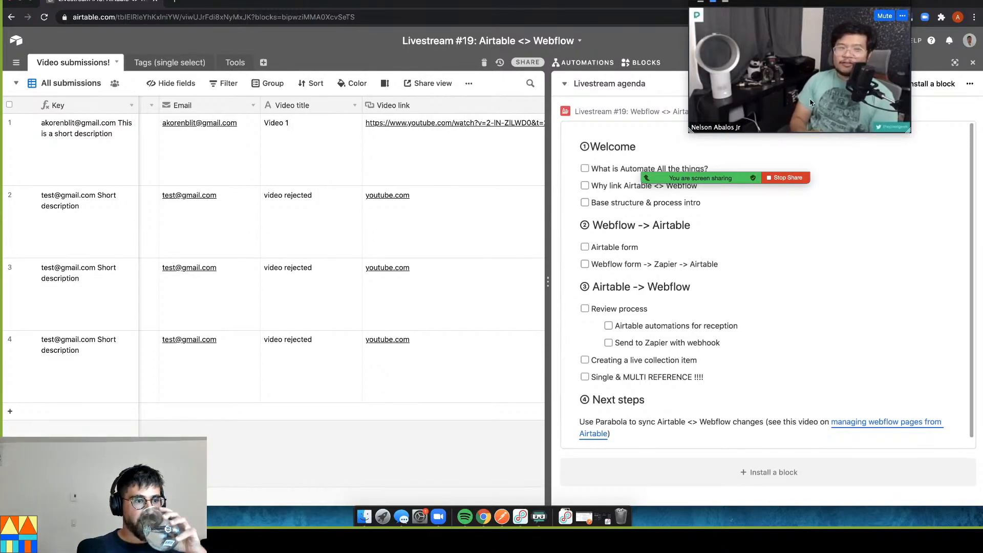
Open and dismiss the table's views list, returning to the four-row Video submissions grid
{"action": "left_click", "coordinate": [15, 86]}
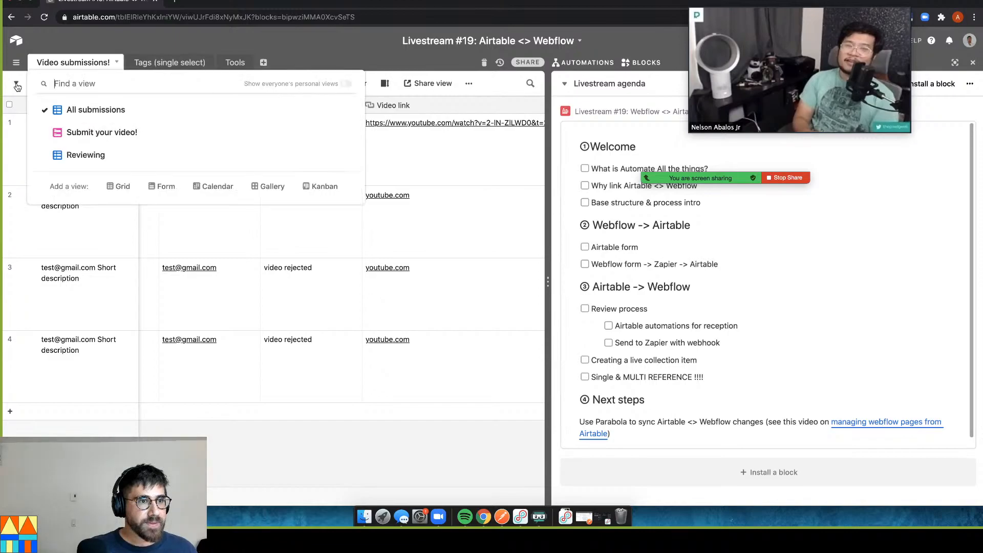
{"action": "left_click", "coordinate": [200, 239]}
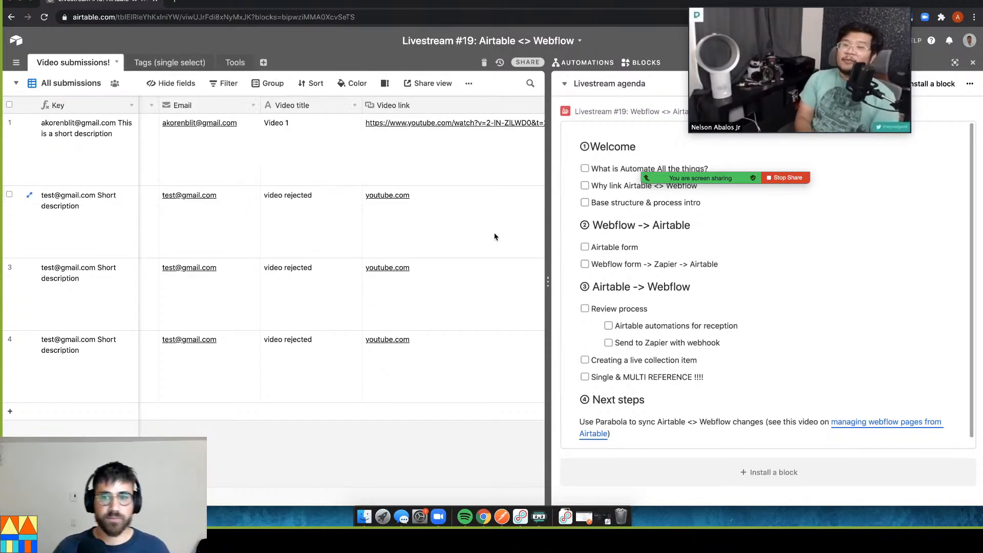
{"action": "mouse_move", "coordinate": [660, 179]}
{"action": "left_click_drag", "start_coordinate": [682, 176], "coordinate": [446, 18]}
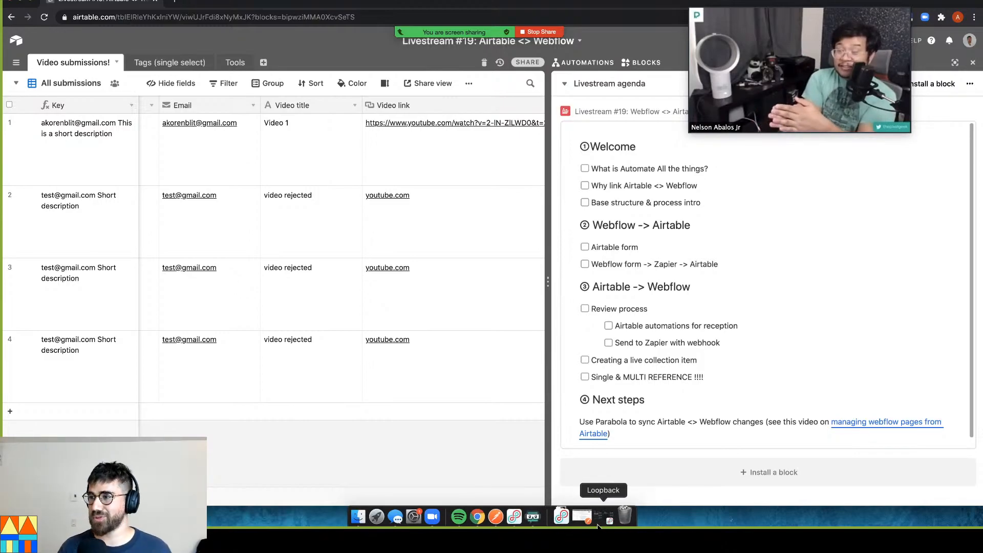
Load webflow.com in a new browser tab to reach the Finsweet Webflow dashboard
{"action": "left_click", "coordinate": [492, 320]}
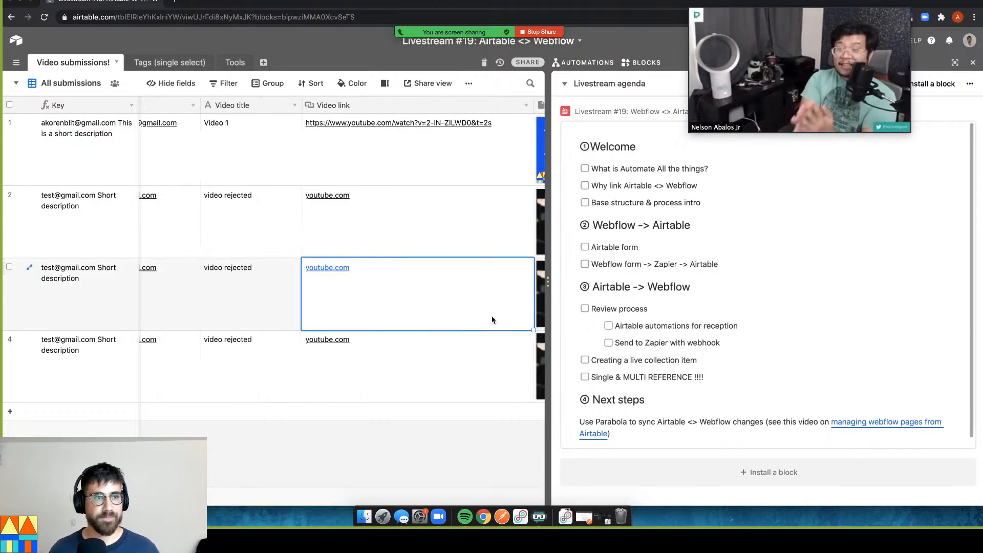
{"action": "key", "text": "ctrl+t"}
{"action": "type", "text": "aat"}
{"action": "key", "text": "BackSpace"}
{"action": "key", "text": "BackSpace"}
{"action": "key", "text": "BackSpace"}
{"action": "key", "text": "BackSpace"}
{"action": "type", "text": "webflow"}
{"action": "key", "text": "Return"}
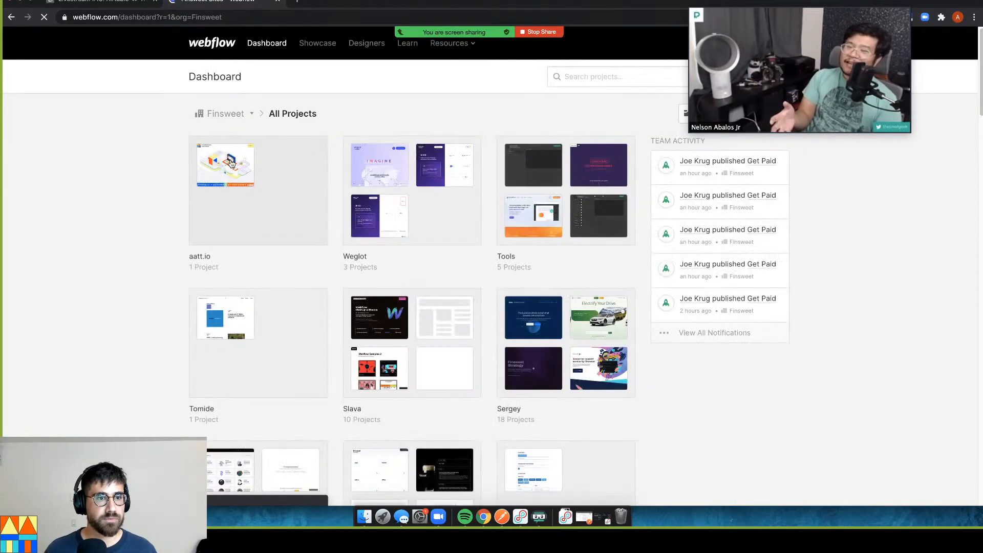
Open the AATT project from the aatt.io folder in the Webflow Designer
{"action": "left_click", "coordinate": [312, 176]}
{"action": "left_click", "coordinate": [283, 193]}
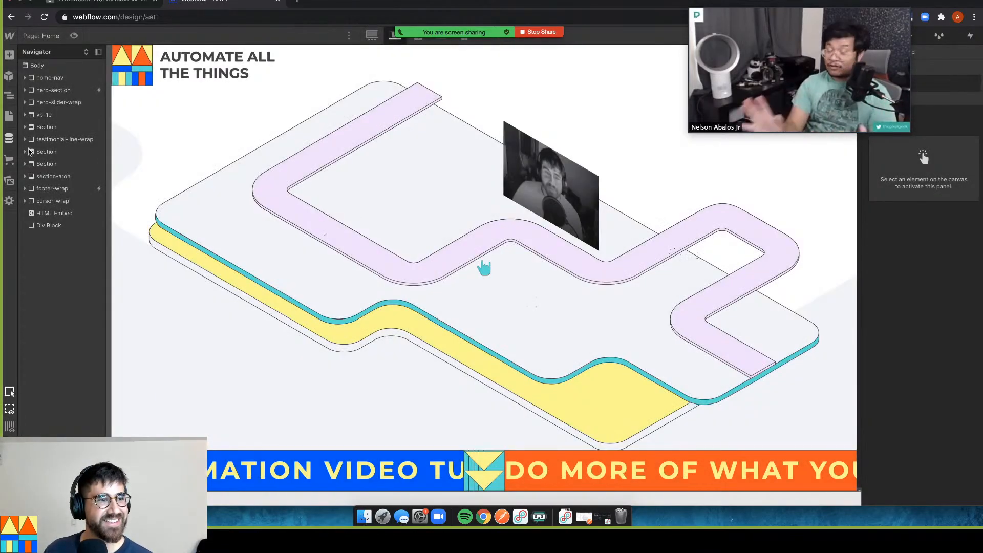
Browse the site's Videos CMS collection in Webflow, then return to the Airtable base tab
{"action": "left_click", "coordinate": [10, 140]}
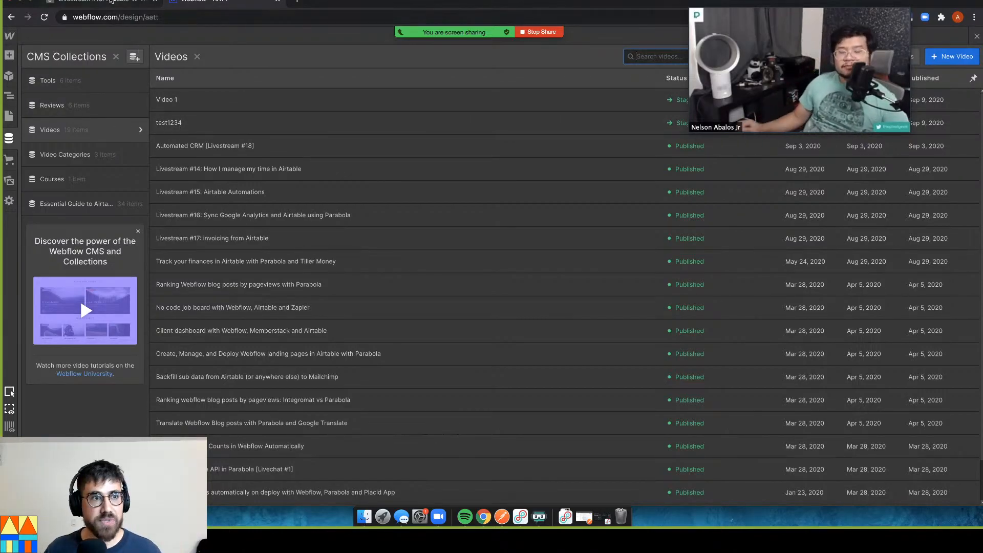
{"action": "left_click", "coordinate": [109, 2]}
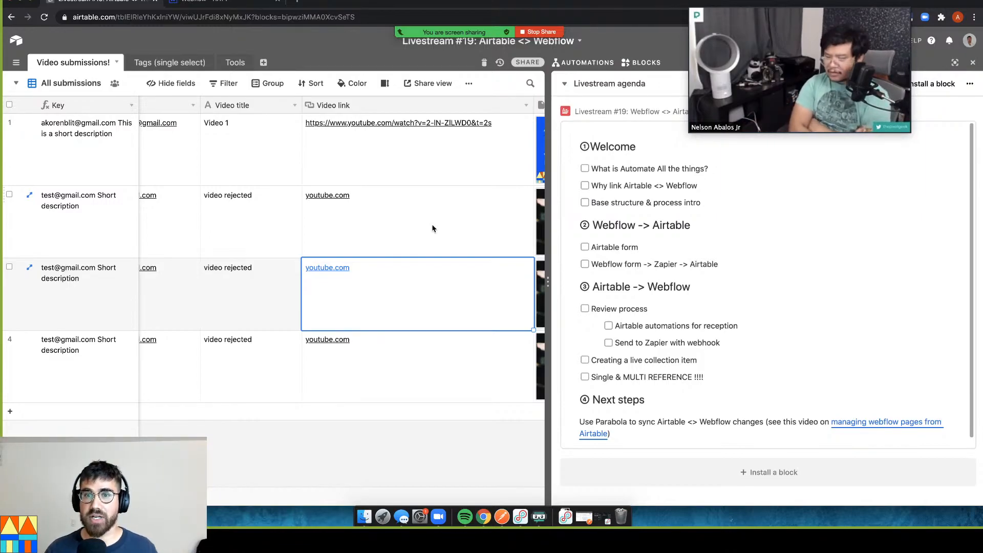
Check off the first agenda item and 'Why link Airtable <> Webflow', then close the agenda panel
{"action": "left_click", "coordinate": [585, 169]}
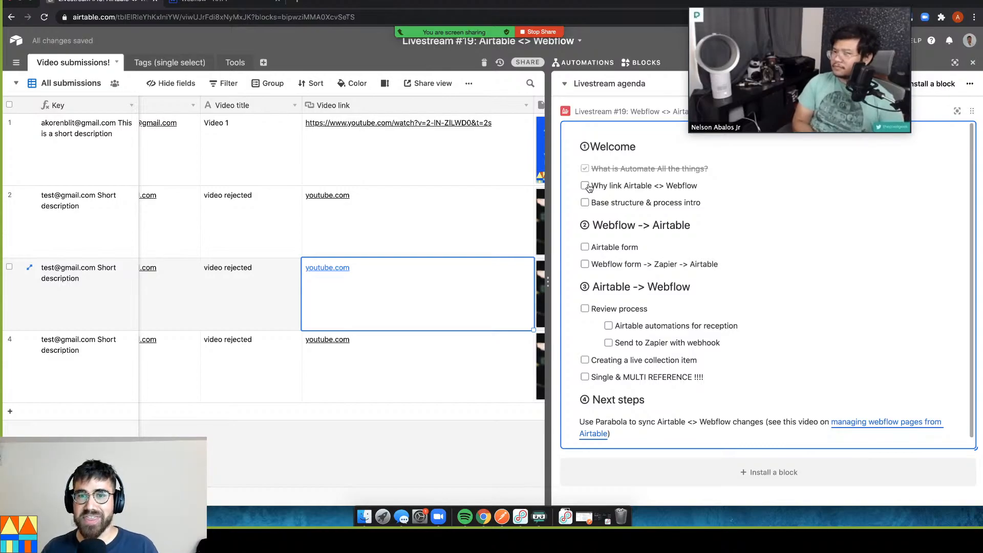
{"action": "left_click", "coordinate": [584, 186]}
{"action": "left_click", "coordinate": [623, 205]}
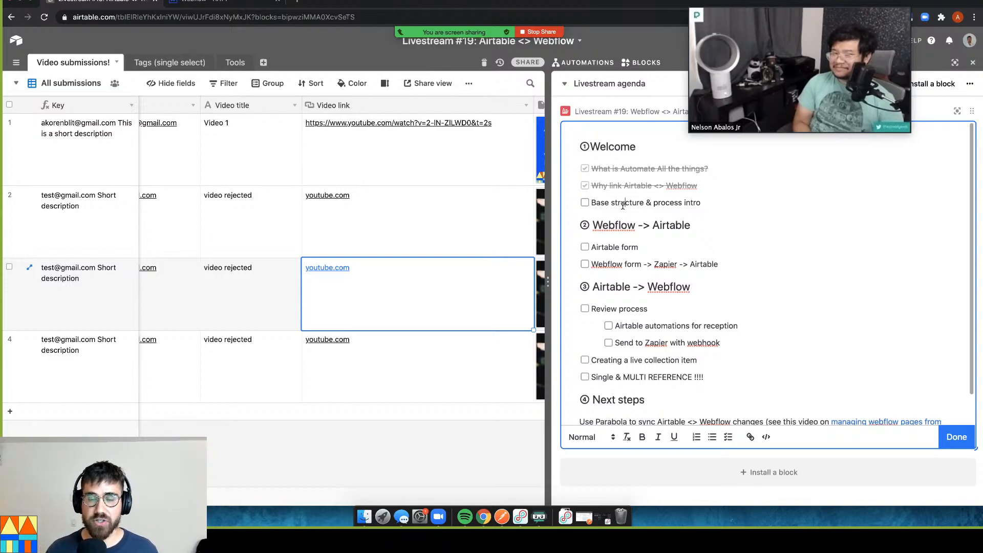
{"action": "left_click", "coordinate": [974, 62]}
{"action": "left_click", "coordinate": [974, 63]}
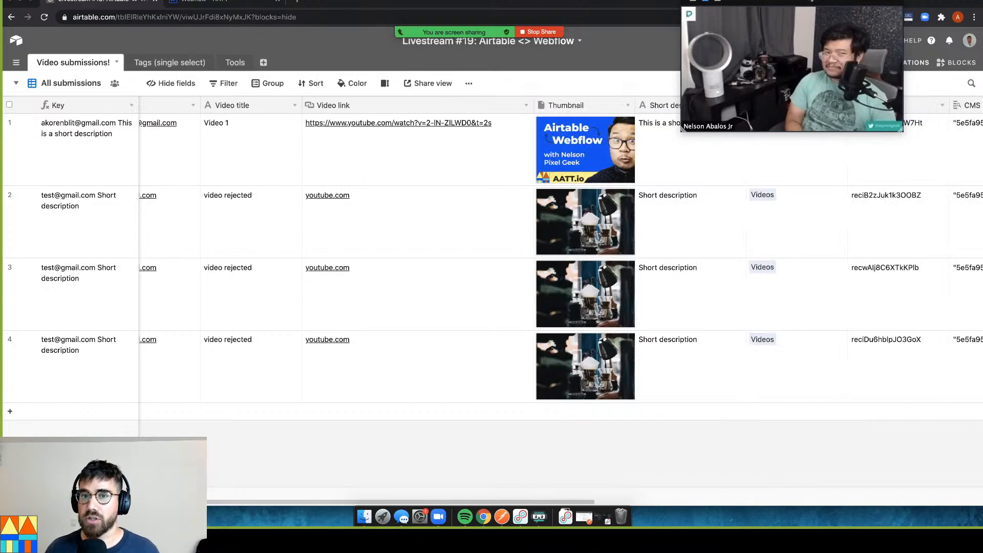
Inspect row 1's Key, Email and Status cells, scrolling the grid left to reveal Status
{"action": "left_click", "coordinate": [102, 160]}
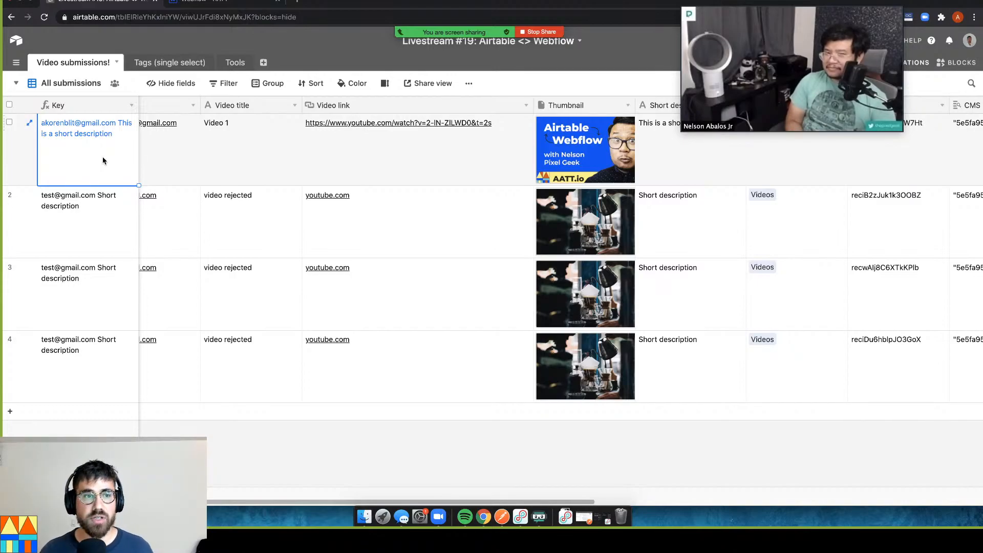
{"action": "left_click", "coordinate": [192, 146]}
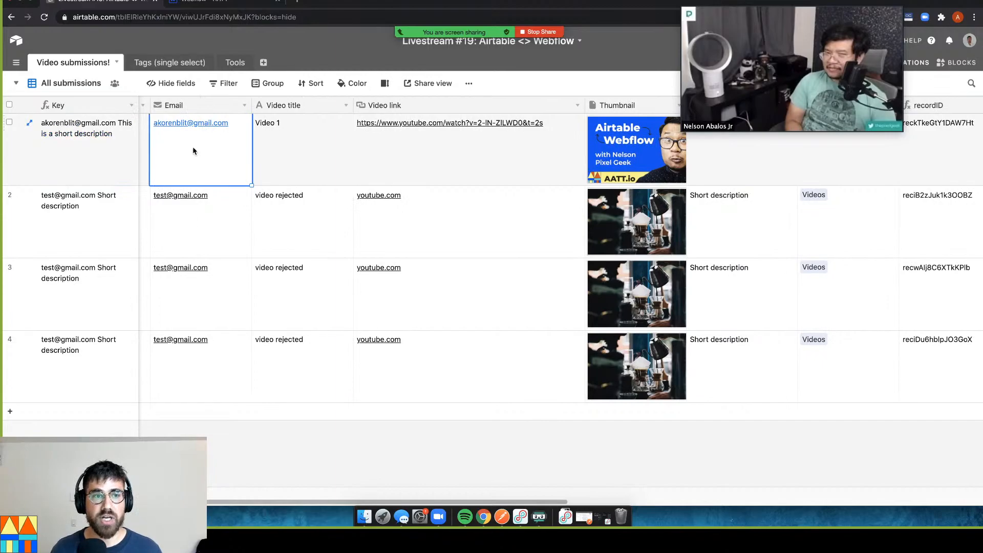
{"action": "scroll", "coordinate": [192, 146], "scroll_direction": "left", "scroll_amount": 3}
{"action": "left_click", "coordinate": [192, 147]}
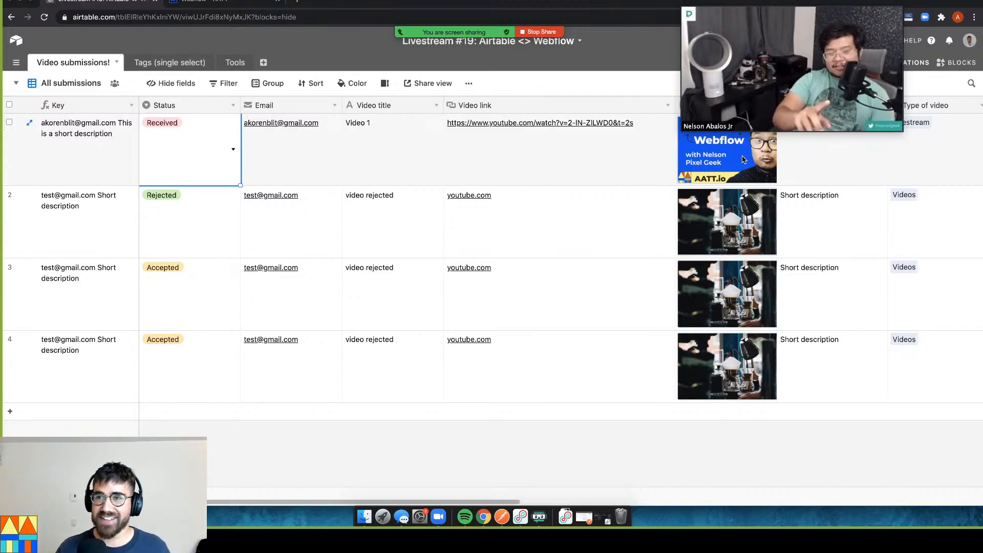
{"action": "left_click", "coordinate": [742, 159]}
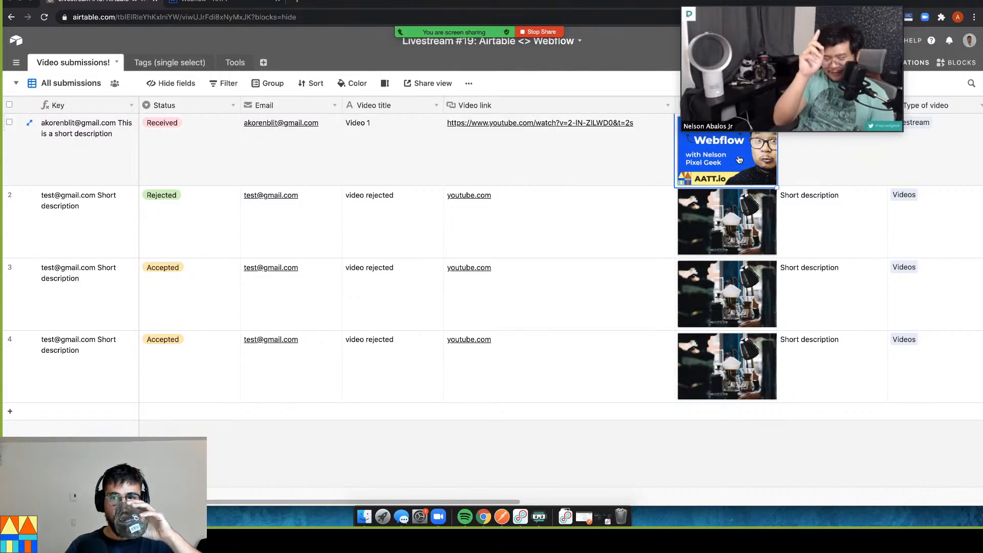
{"action": "left_click", "coordinate": [743, 159]}
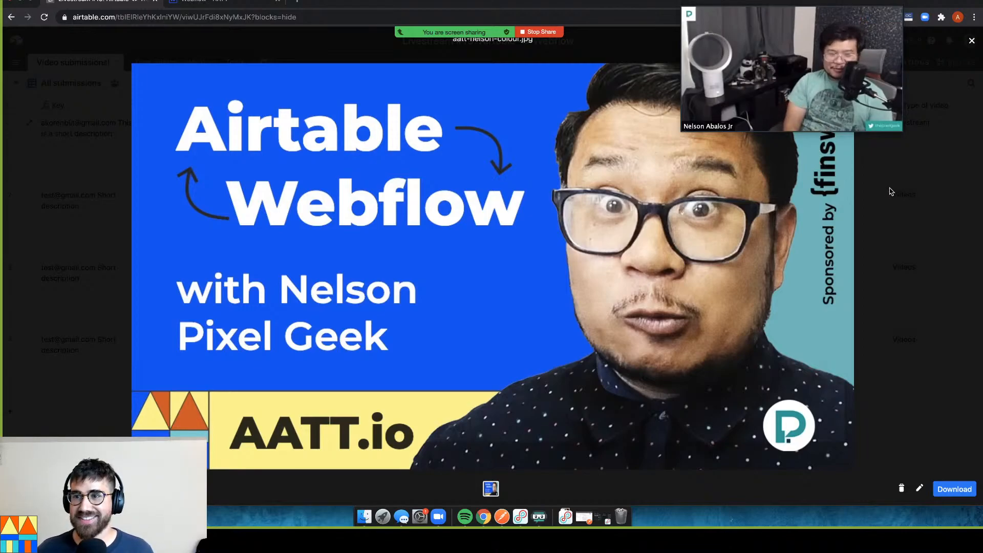
{"action": "left_click", "coordinate": [922, 194]}
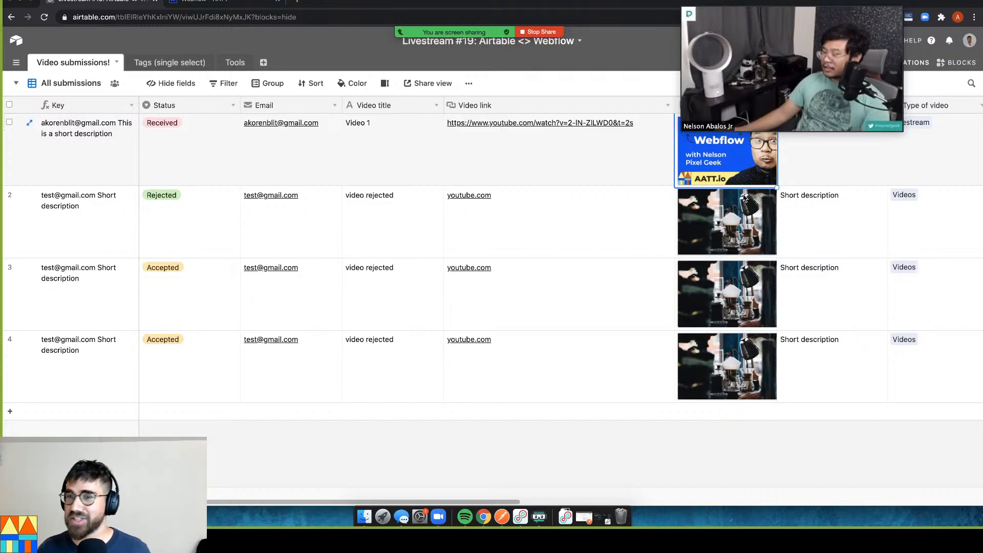
Review row 1's description, video link, Status and Key cells, then open Customize field type for Status
{"action": "left_click", "coordinate": [860, 164]}
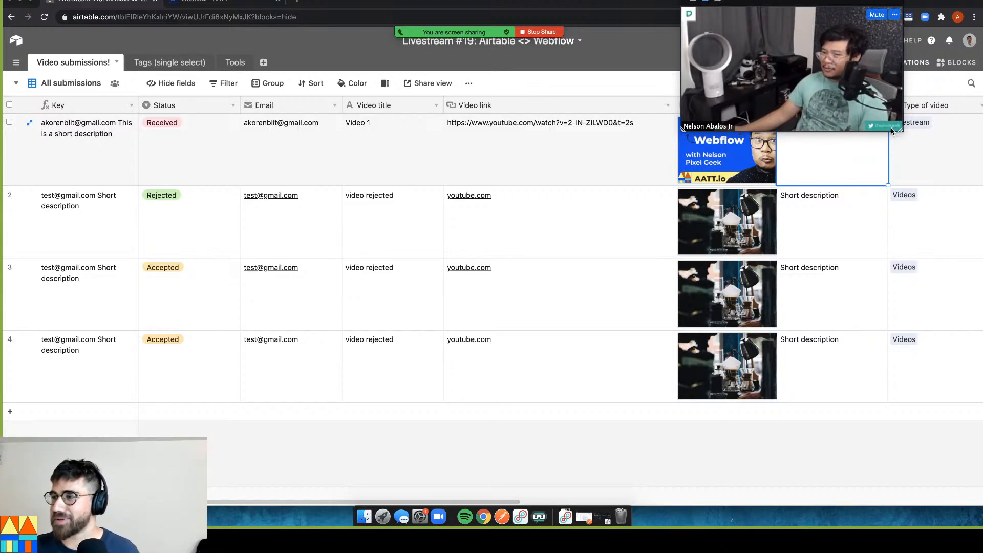
{"action": "left_click", "coordinate": [537, 157]}
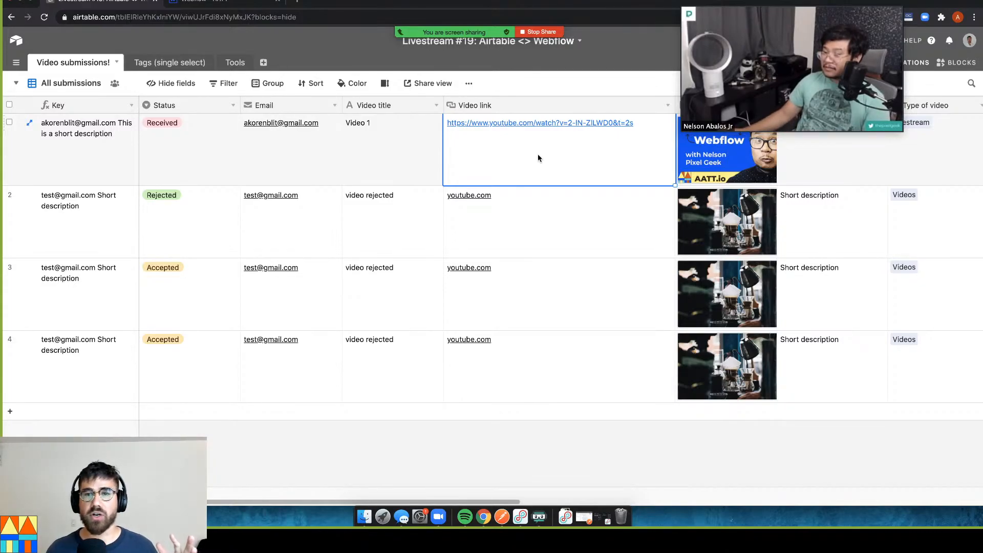
{"action": "left_click", "coordinate": [238, 171]}
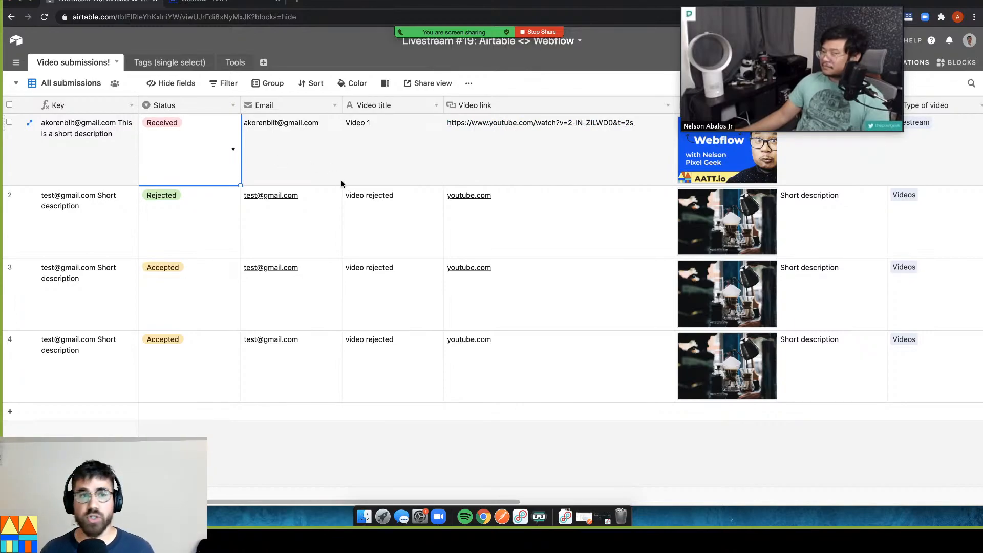
{"action": "left_click", "coordinate": [100, 124]}
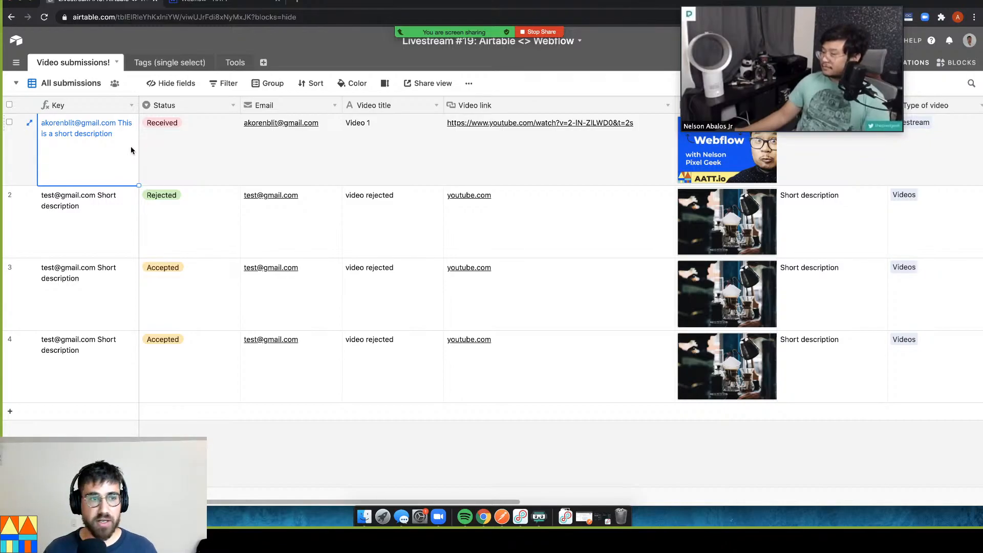
{"action": "left_click", "coordinate": [169, 141]}
{"action": "left_click", "coordinate": [233, 105]}
{"action": "left_click", "coordinate": [226, 132]}
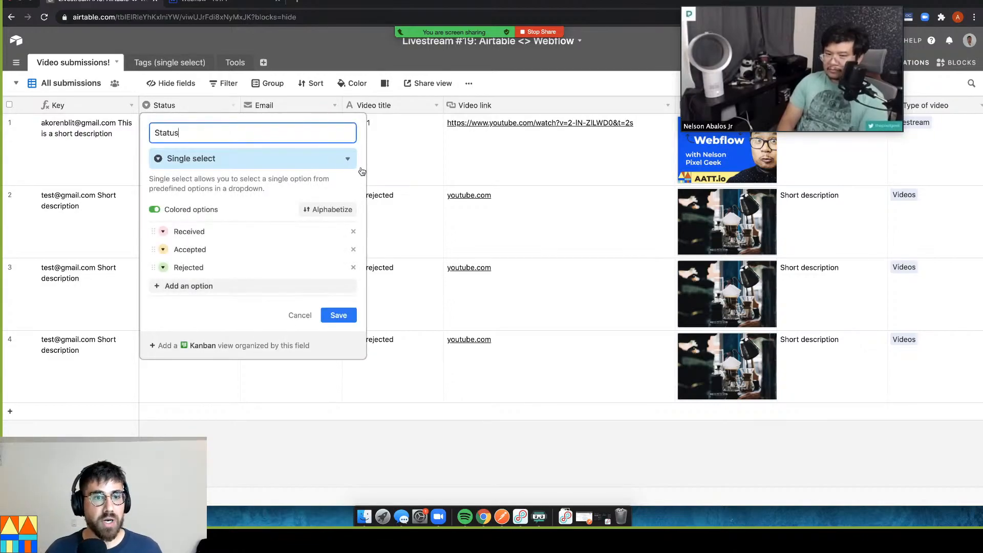
Dismiss the Status field settings with Escape, leaving Received, Accepted and Rejected unchanged
{"action": "key", "text": "Escape"}
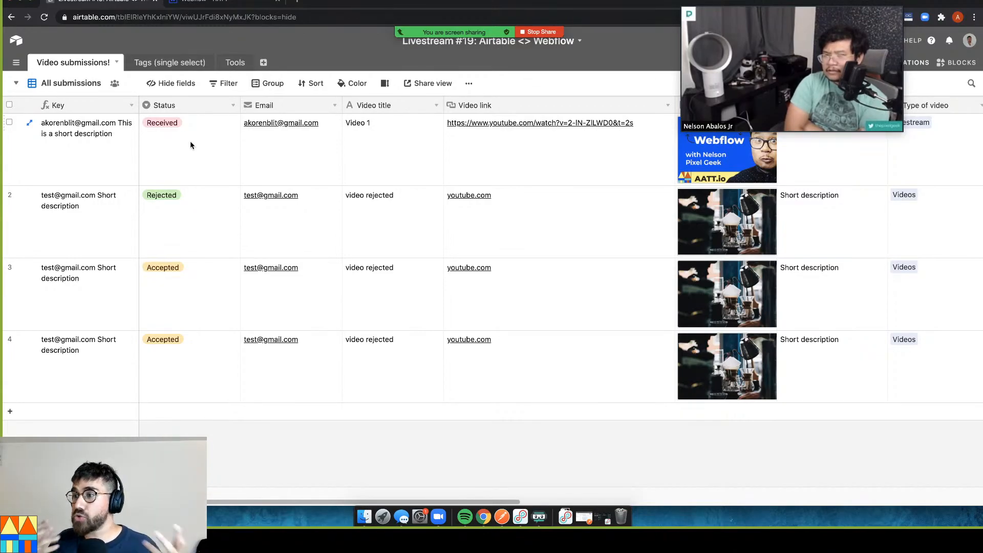
{"action": "left_click", "coordinate": [197, 132]}
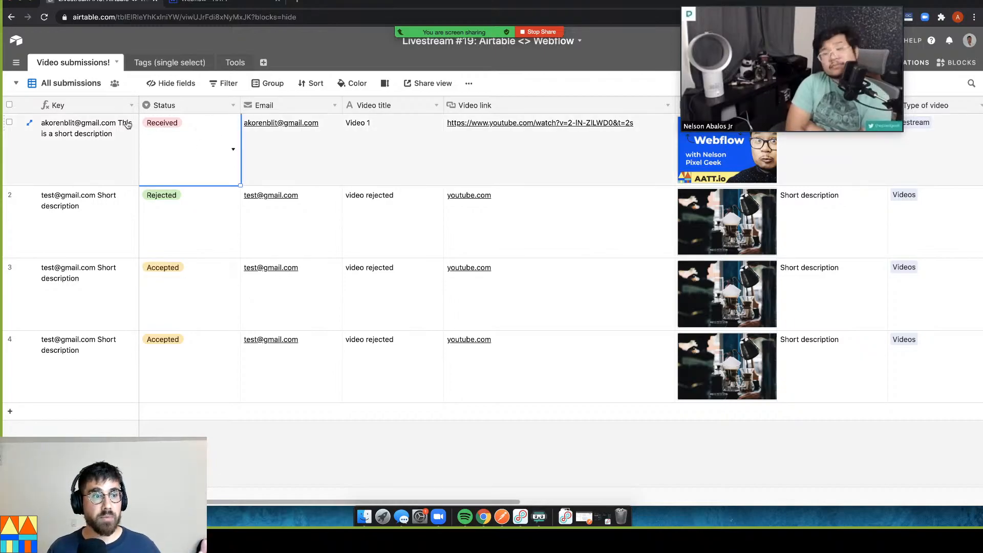
{"action": "left_click", "coordinate": [232, 147]}
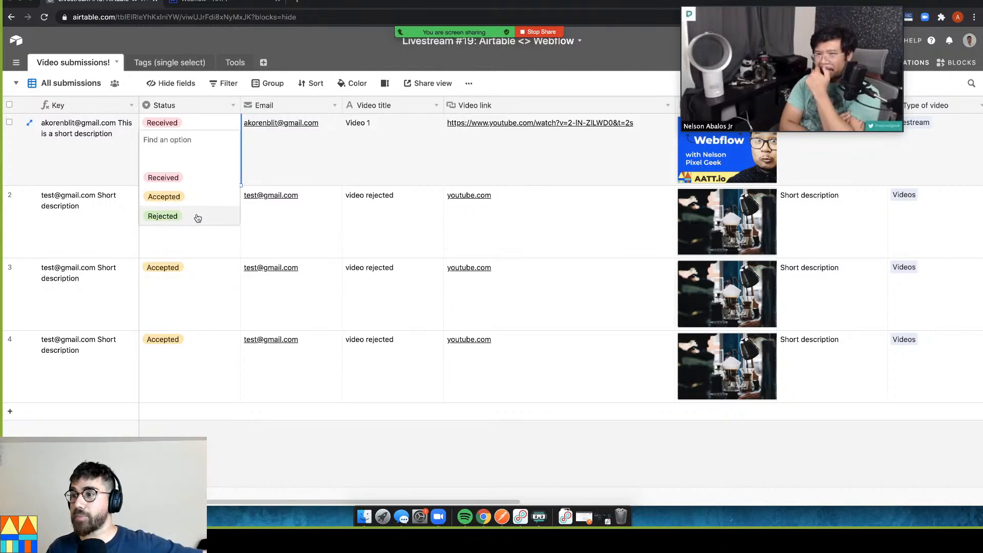
{"action": "left_click", "coordinate": [192, 184]}
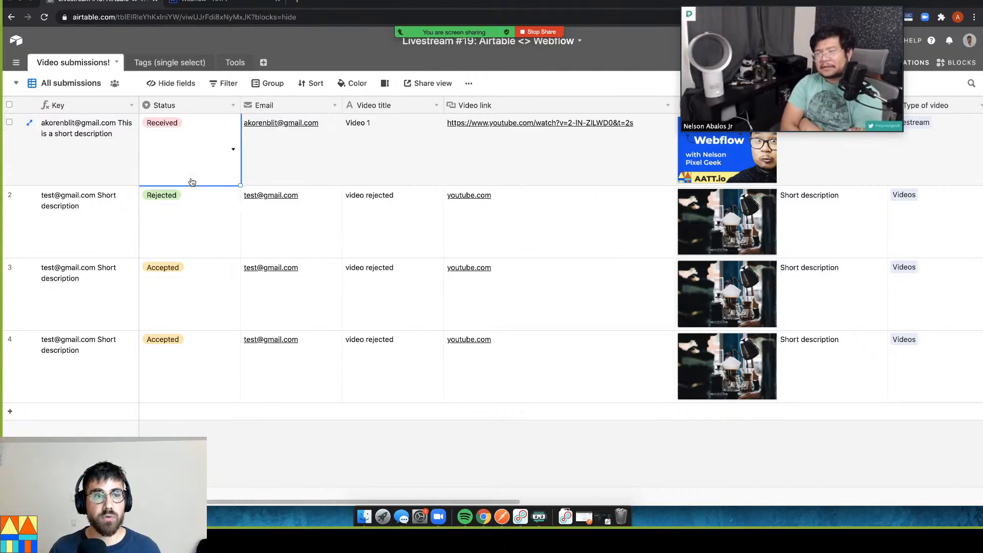
{"action": "left_click", "coordinate": [351, 134]}
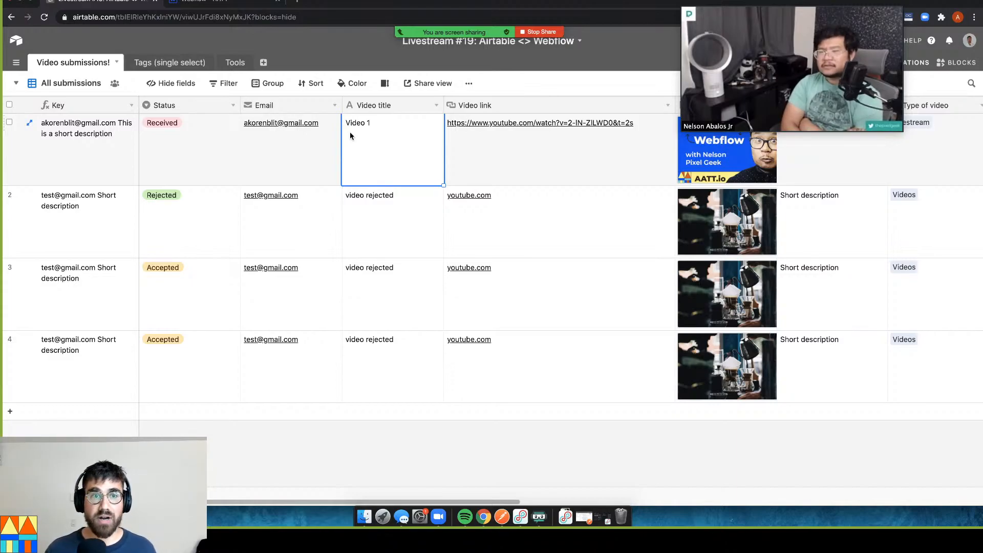
{"action": "left_click", "coordinate": [312, 137]}
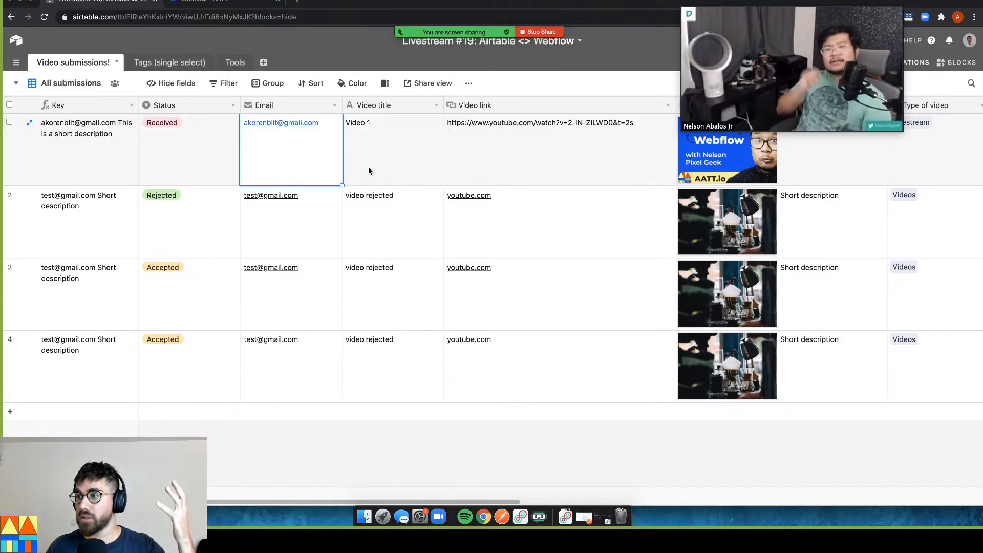
{"action": "left_click", "coordinate": [403, 165]}
{"action": "left_click", "coordinate": [520, 168]}
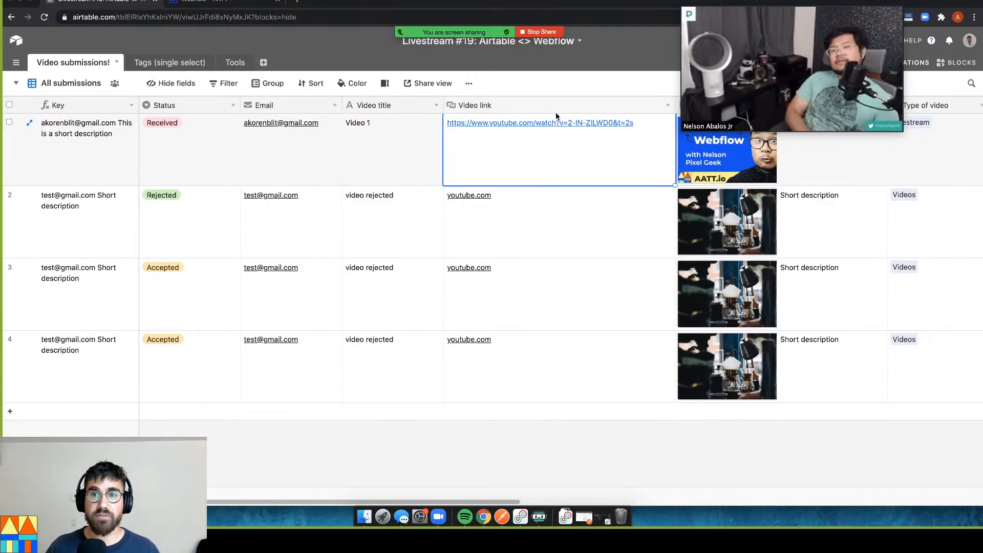
{"action": "left_click_drag", "start_coordinate": [494, 504], "coordinate": [653, 491]}
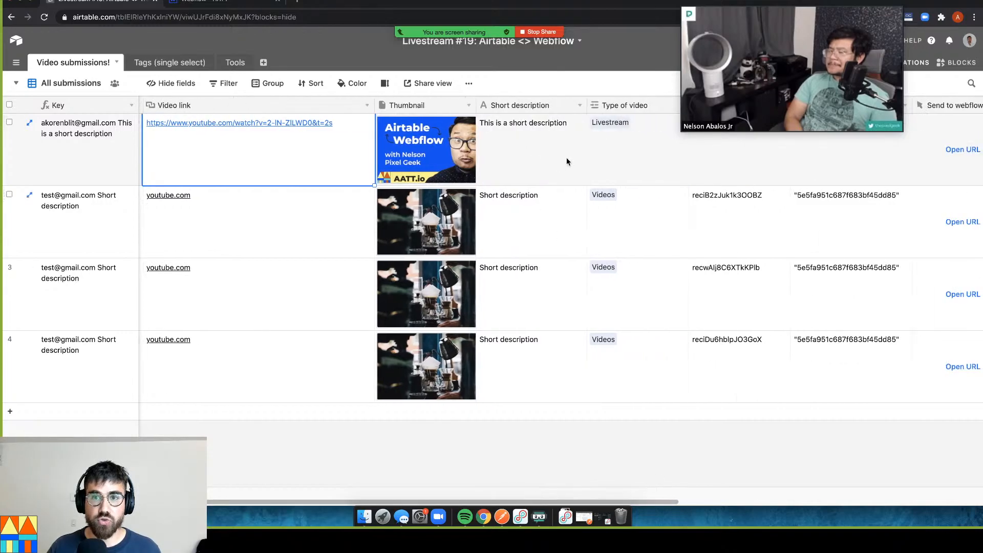
{"action": "left_click", "coordinate": [627, 149]}
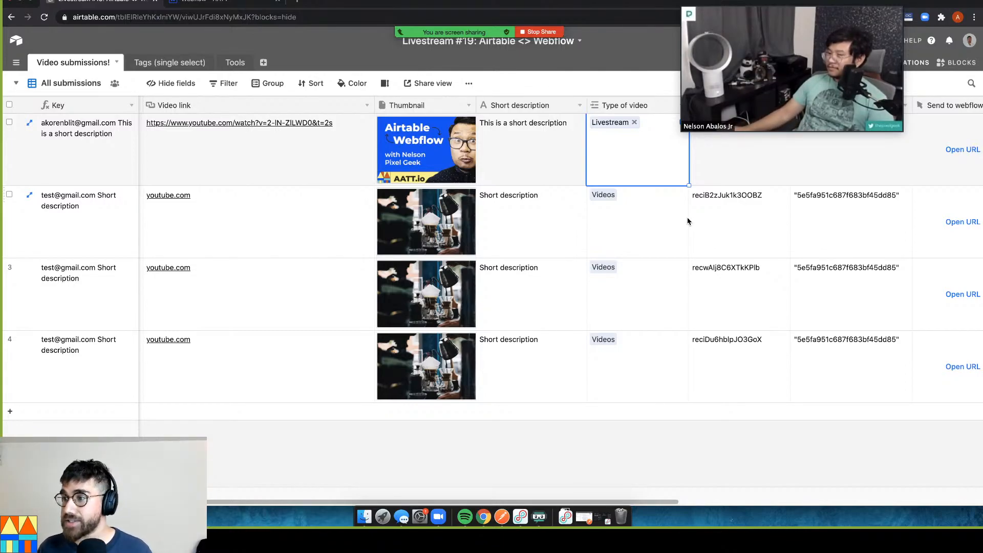
Check two submissions' Videos and Livestream types, then view the Tags (single select) table's three tags
{"action": "left_click", "coordinate": [661, 227]}
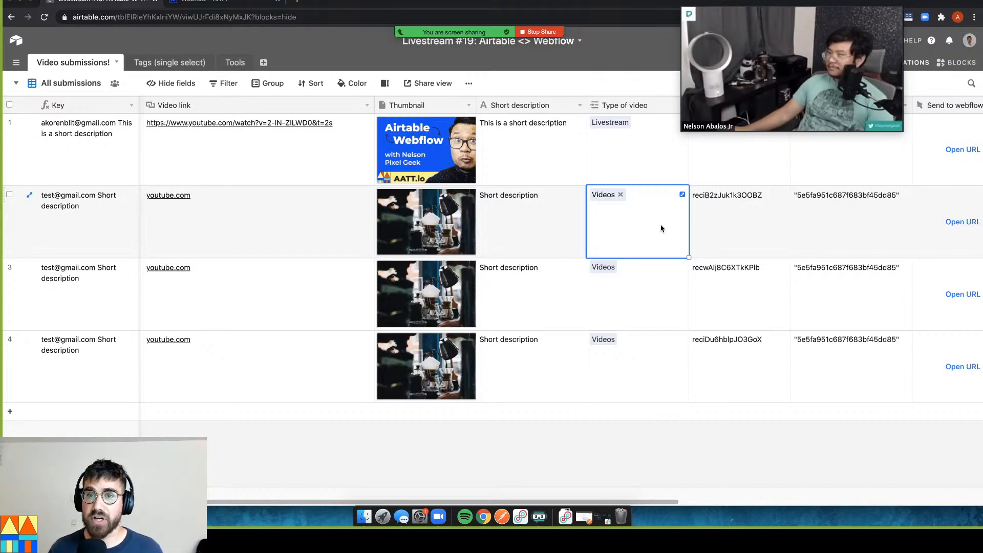
{"action": "left_click", "coordinate": [639, 164]}
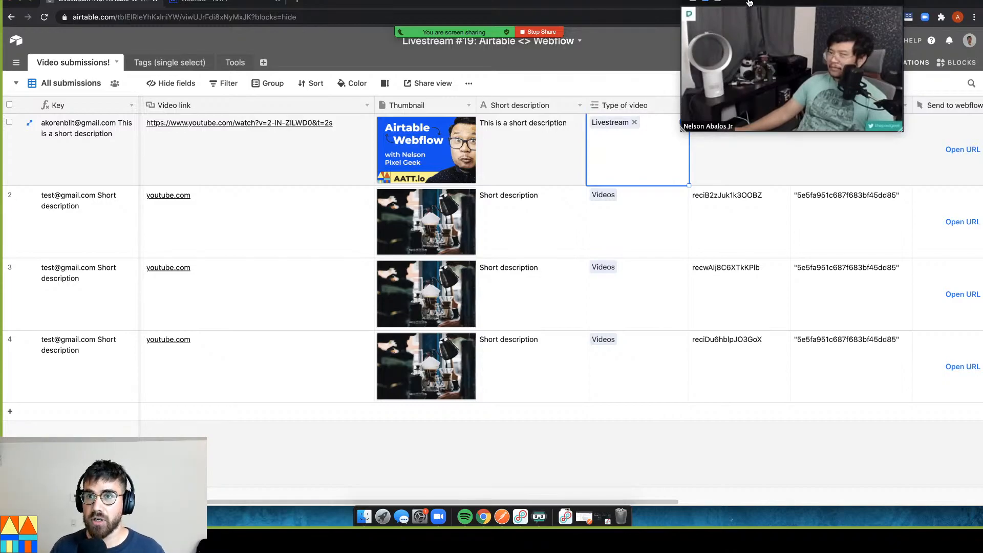
{"action": "left_click_drag", "start_coordinate": [748, 4], "coordinate": [814, 1]}
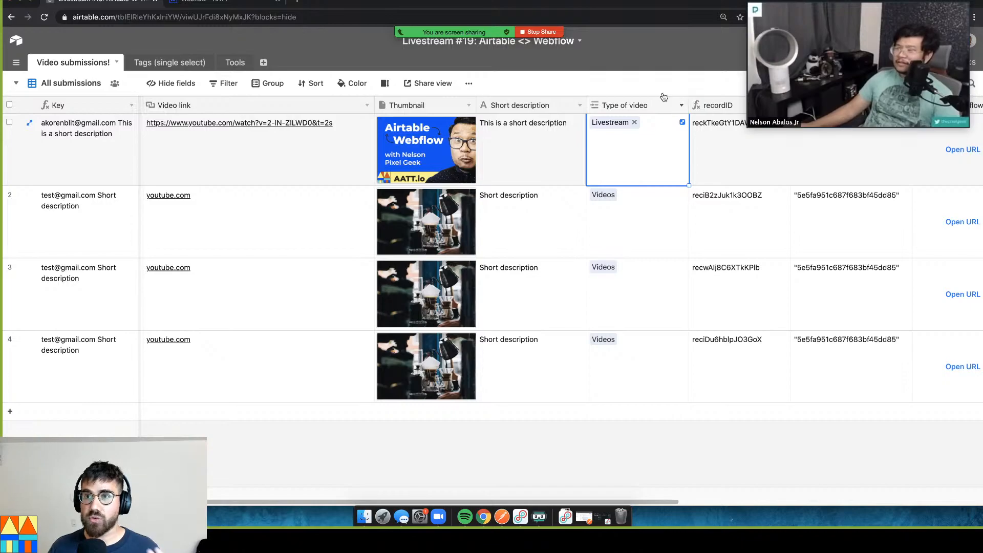
{"action": "left_click", "coordinate": [171, 70]}
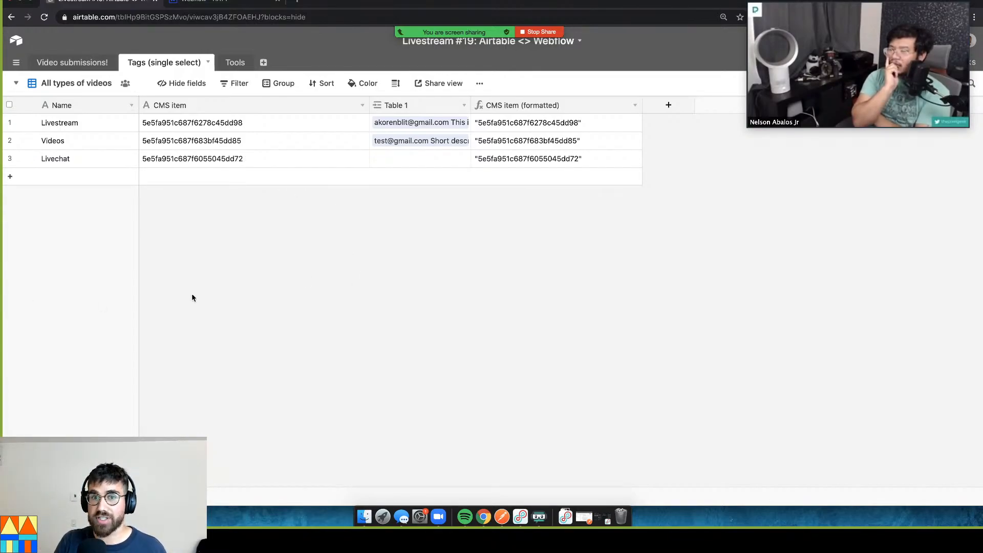
Look up Zapier in the Tools table, then inspect the fourth submission's linked Tools in Video submissions!
{"action": "left_click", "coordinate": [231, 64]}
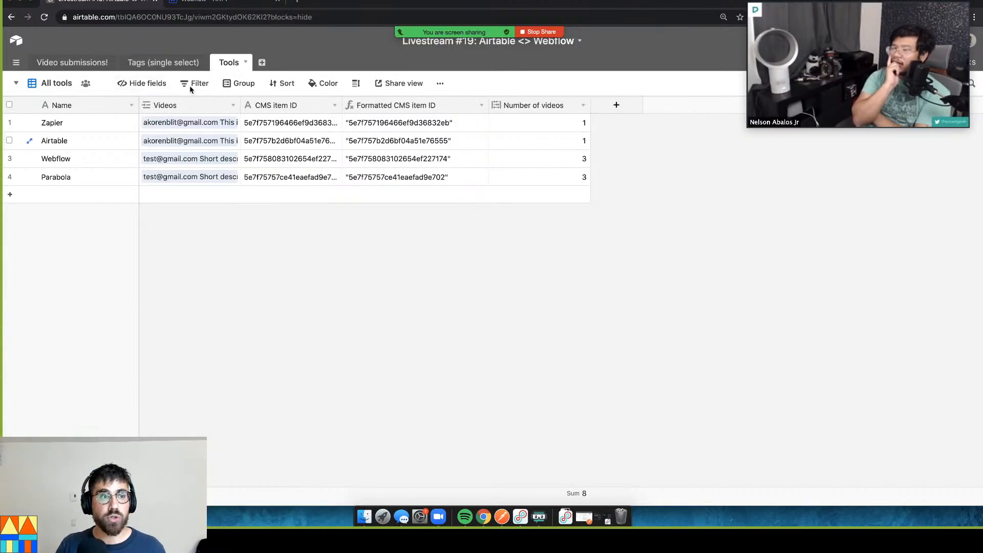
{"action": "left_click", "coordinate": [115, 128]}
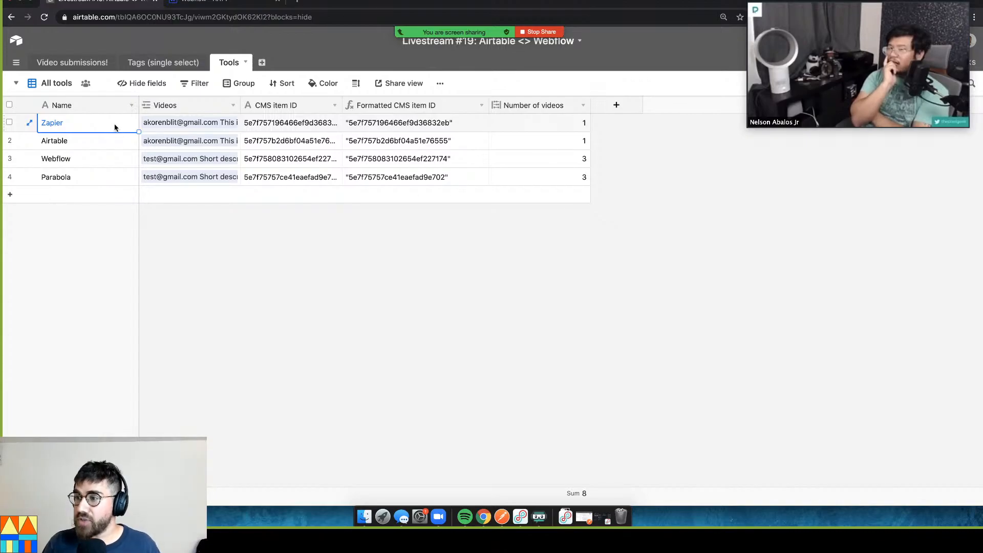
{"action": "left_click", "coordinate": [68, 61]}
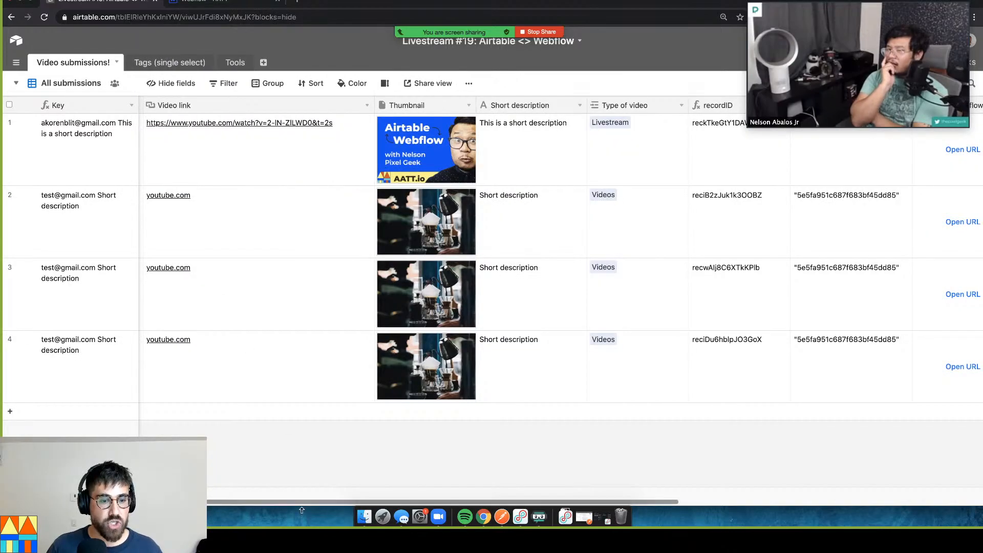
{"action": "scroll", "coordinate": [358, 489], "scroll_direction": "right", "scroll_amount": 10}
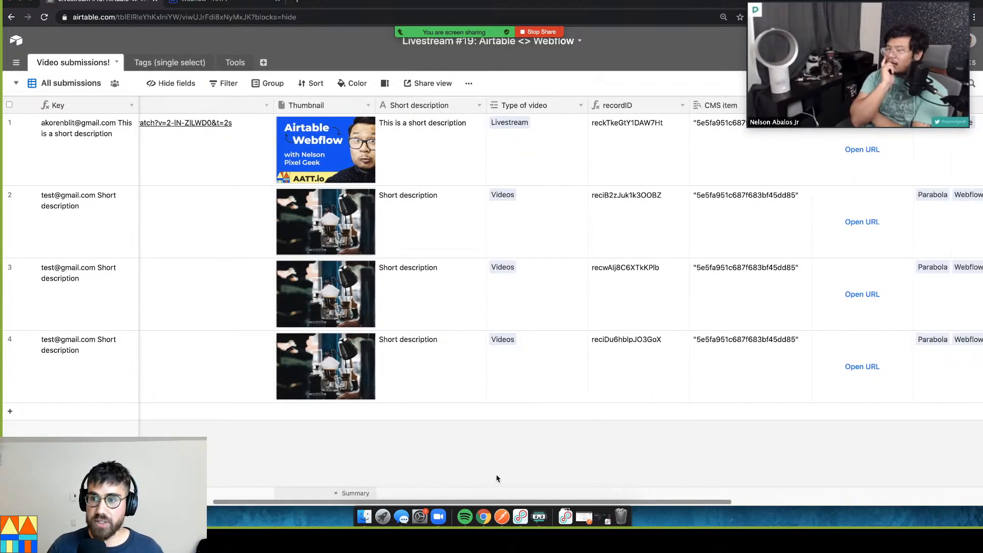
{"action": "scroll", "coordinate": [575, 469], "scroll_direction": "right", "scroll_amount": 4}
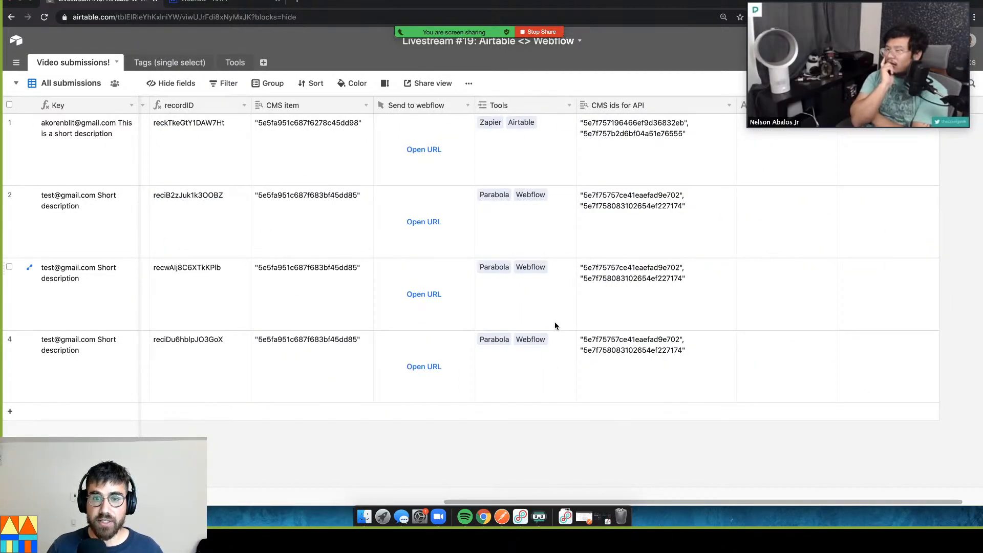
{"action": "left_click", "coordinate": [557, 345]}
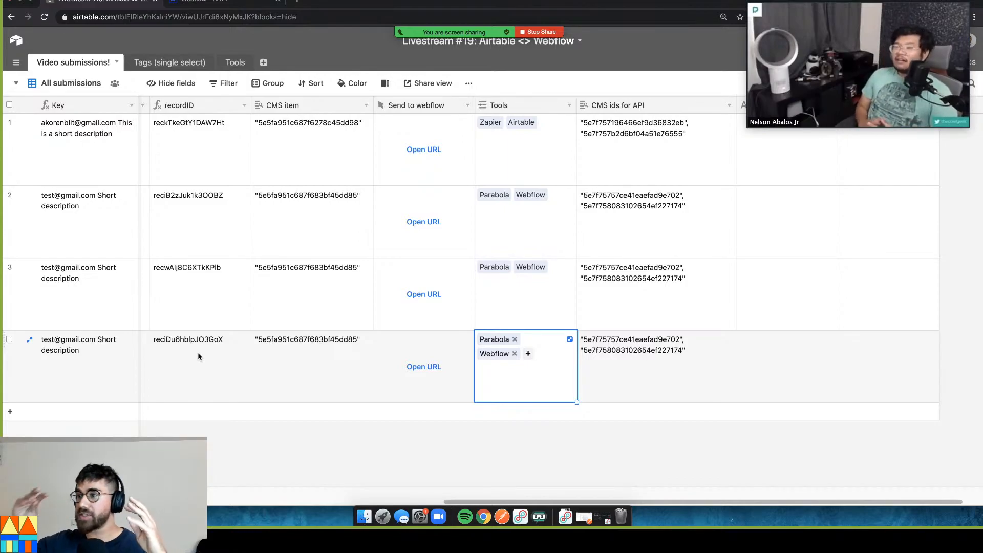
{"action": "left_click", "coordinate": [379, 12]}
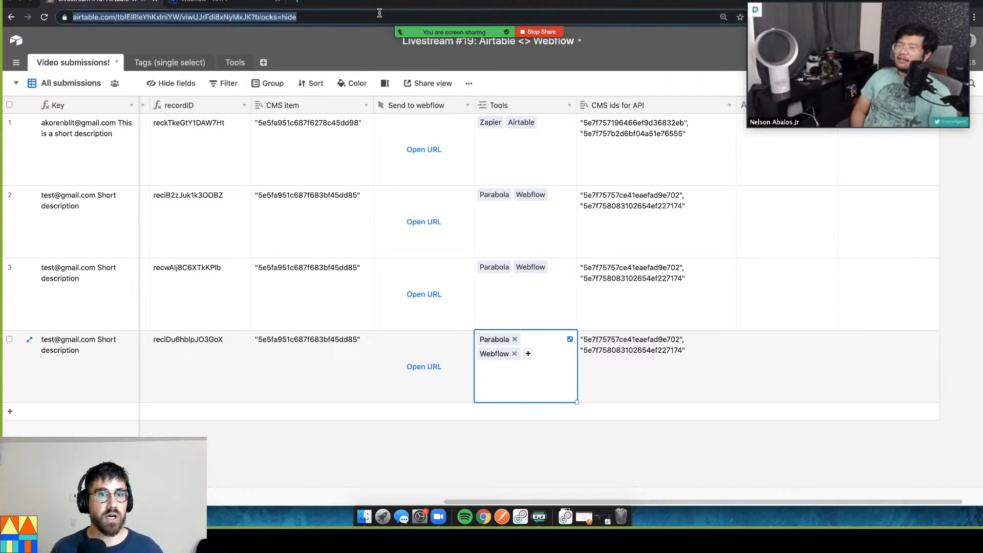
Load airtable.com/templates in a new tab and browse Content production, previewing Blog Editorial Calendar
{"action": "key", "text": "ctrl+t"}
{"action": "type", "text": "airtable.com"}
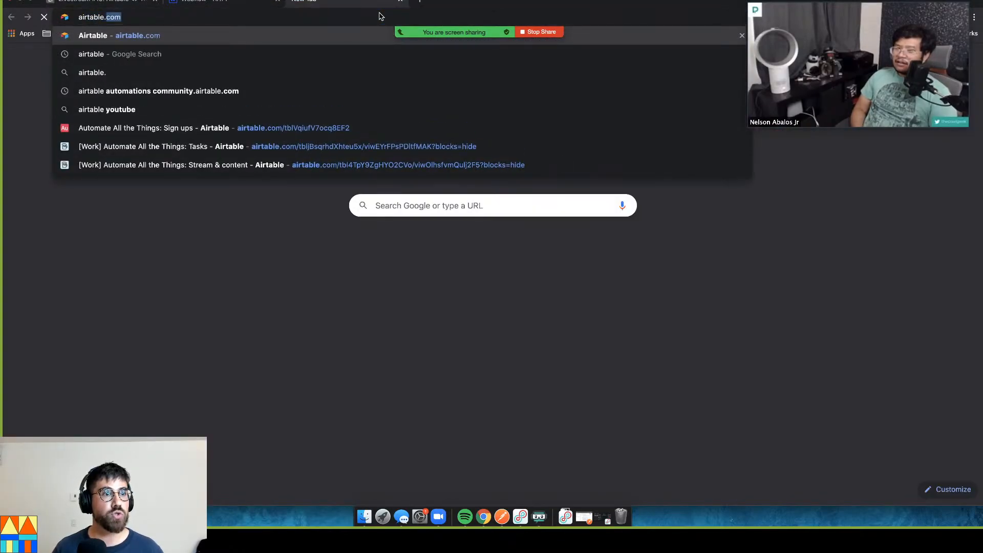
{"action": "type", "text": "/templates"}
{"action": "key", "text": "Return"}
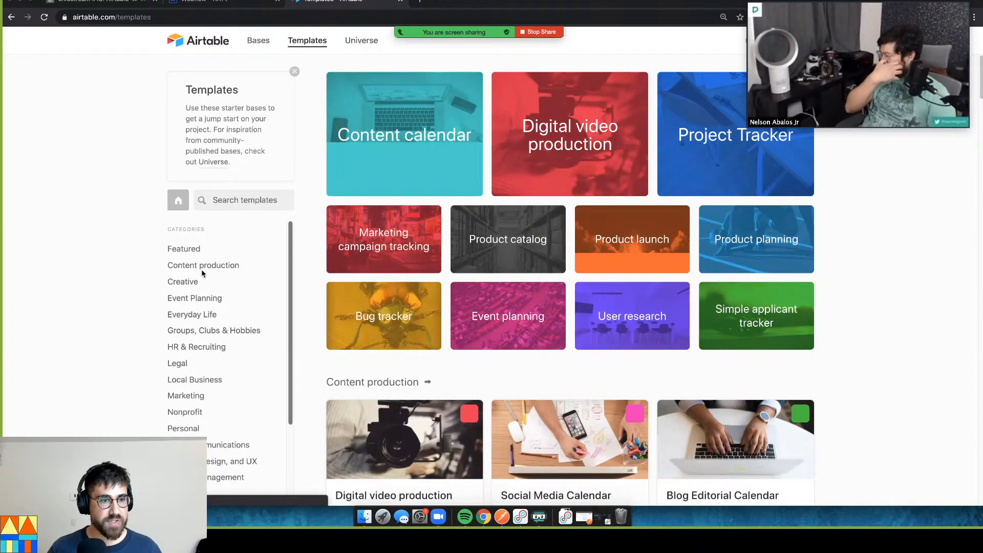
{"action": "left_click", "coordinate": [201, 265]}
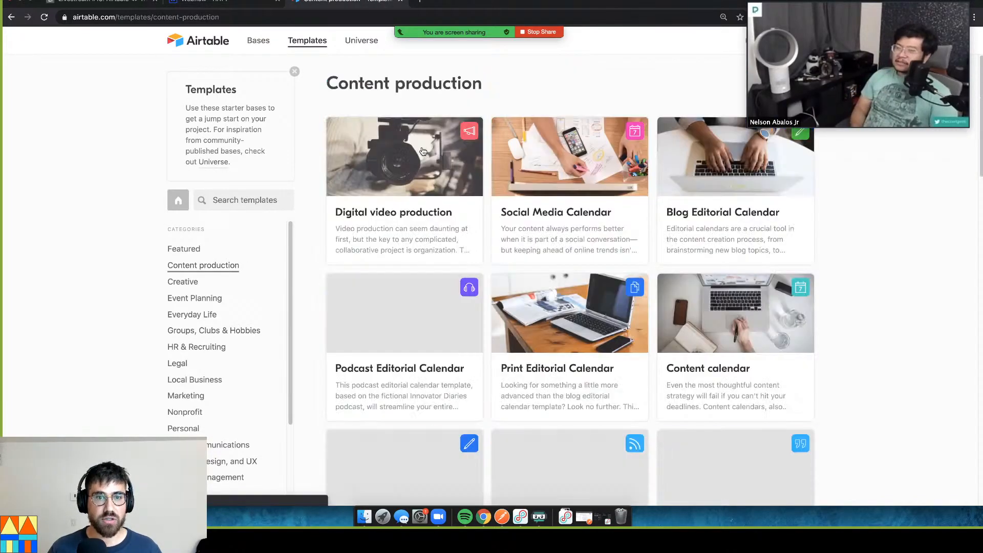
{"action": "left_click", "coordinate": [703, 199]}
{"action": "scroll", "coordinate": [640, 266], "scroll_direction": "down", "scroll_amount": 1}
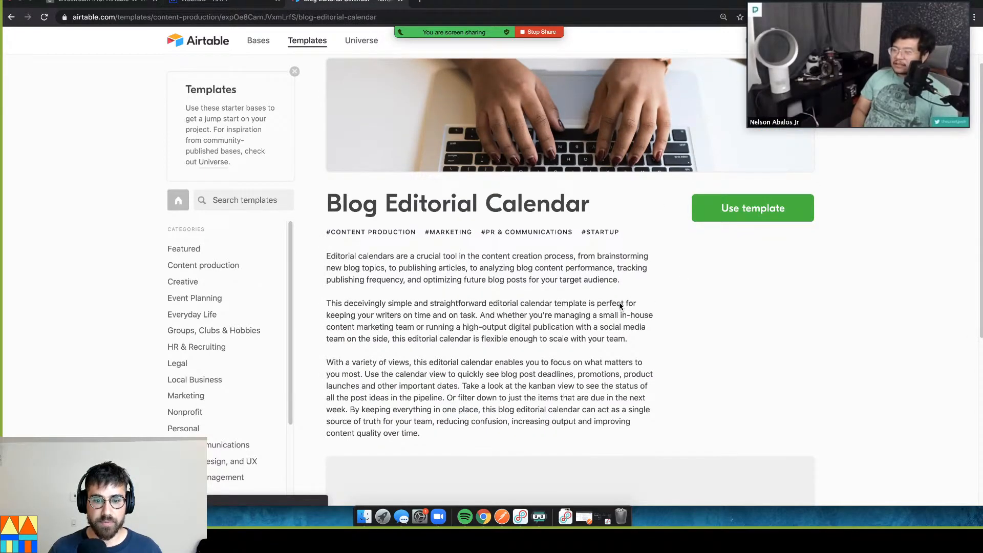
{"action": "scroll", "coordinate": [860, 271], "scroll_direction": "down", "scroll_amount": 5}
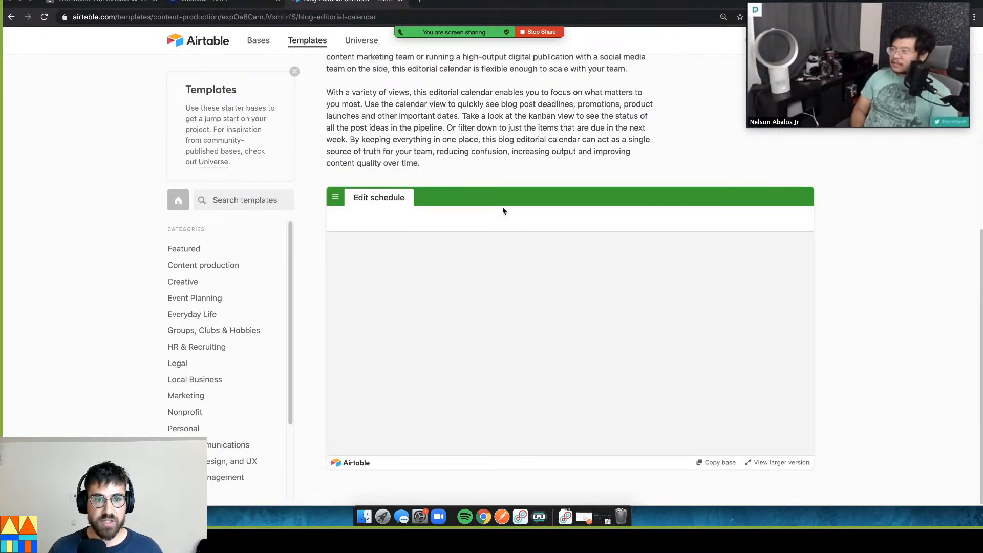
{"action": "key", "text": "super+bracketleft"}
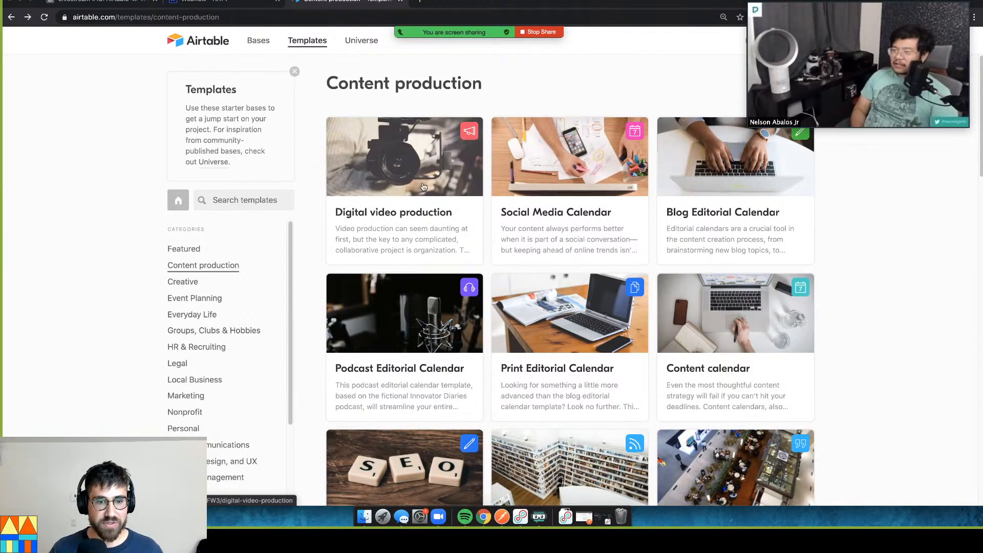
Explore the Podcast Editorial Calendar template's Transcriptions and Guests tables and a guest's linked episode record
{"action": "left_click", "coordinate": [430, 303]}
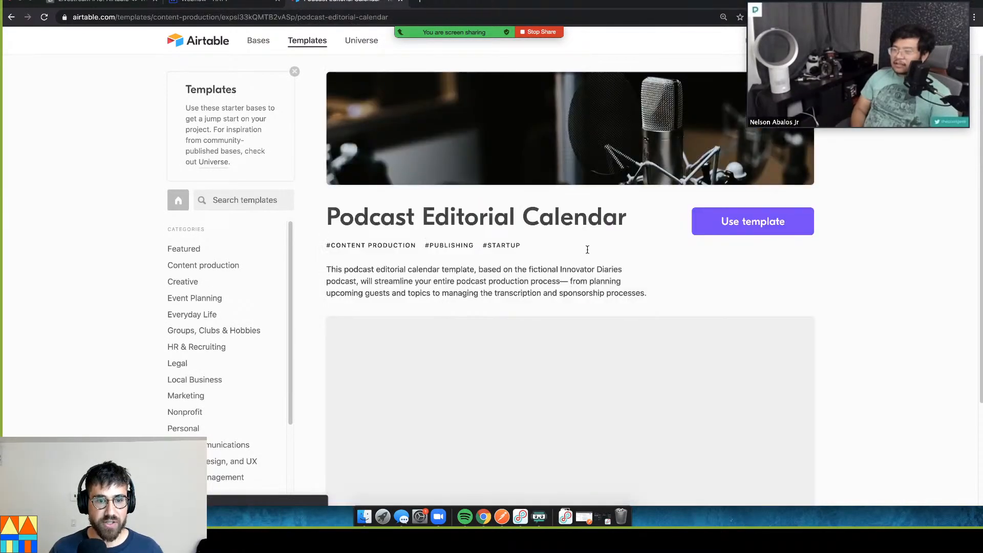
{"action": "scroll", "coordinate": [598, 241], "scroll_direction": "down", "scroll_amount": 1}
{"action": "scroll", "coordinate": [605, 236], "scroll_direction": "down", "scroll_amount": 1}
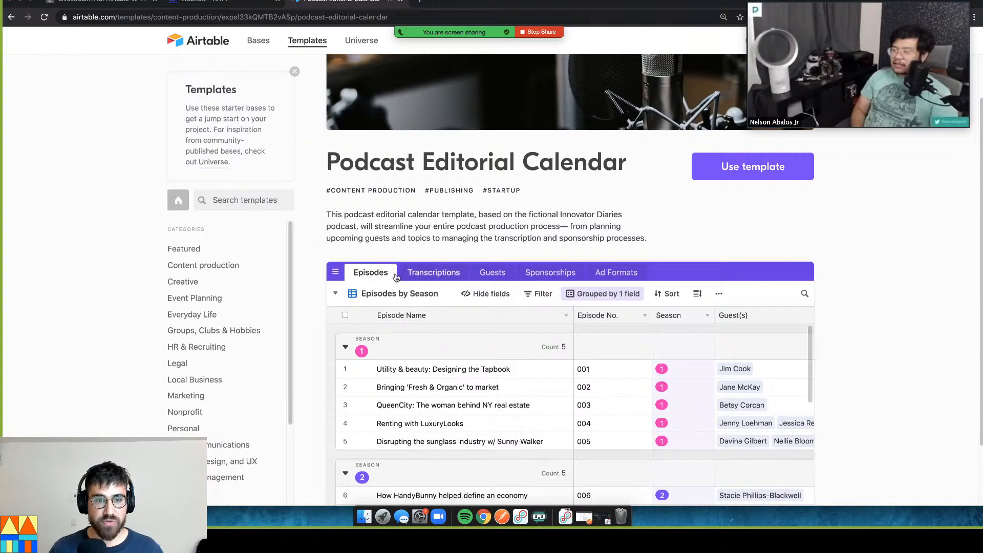
{"action": "left_click", "coordinate": [454, 275]}
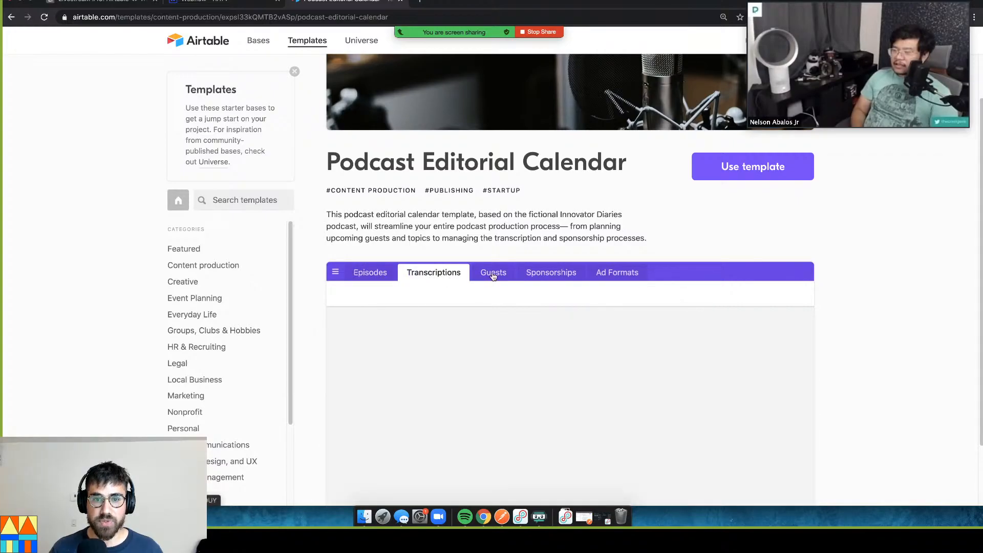
{"action": "left_click", "coordinate": [493, 274]}
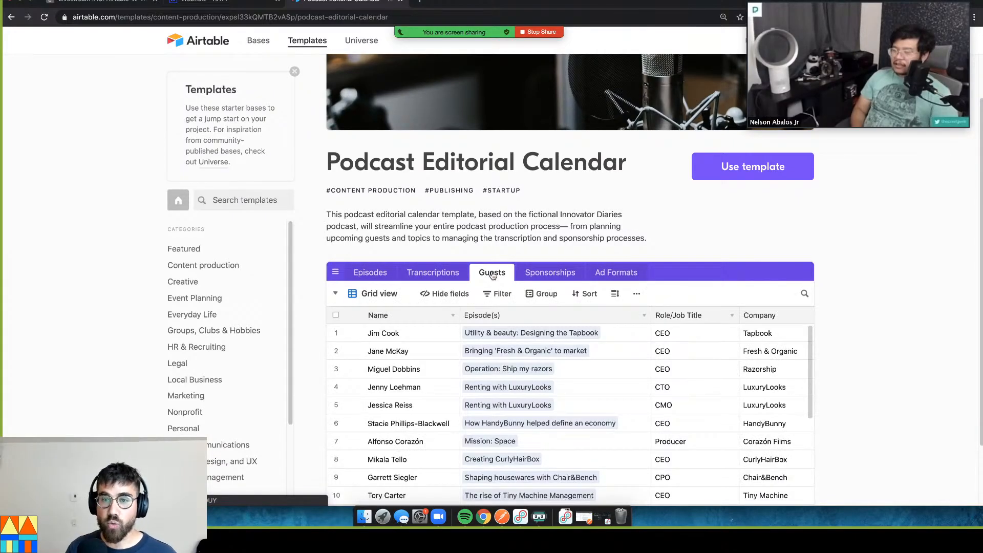
{"action": "left_click", "coordinate": [519, 337]}
{"action": "left_click", "coordinate": [388, 338]}
{"action": "left_click", "coordinate": [526, 334]}
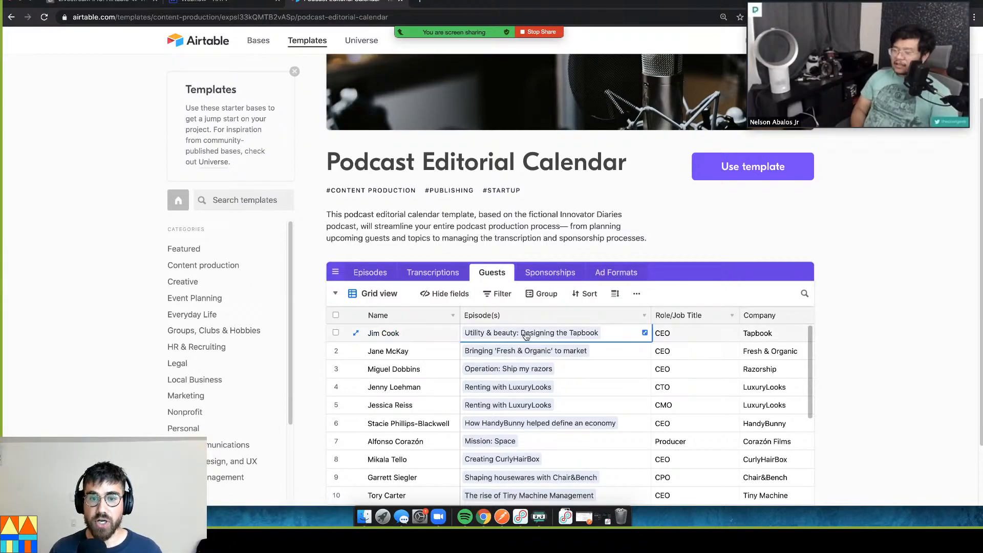
{"action": "left_click", "coordinate": [553, 333]}
{"action": "scroll", "coordinate": [595, 323], "scroll_direction": "down", "scroll_amount": 1}
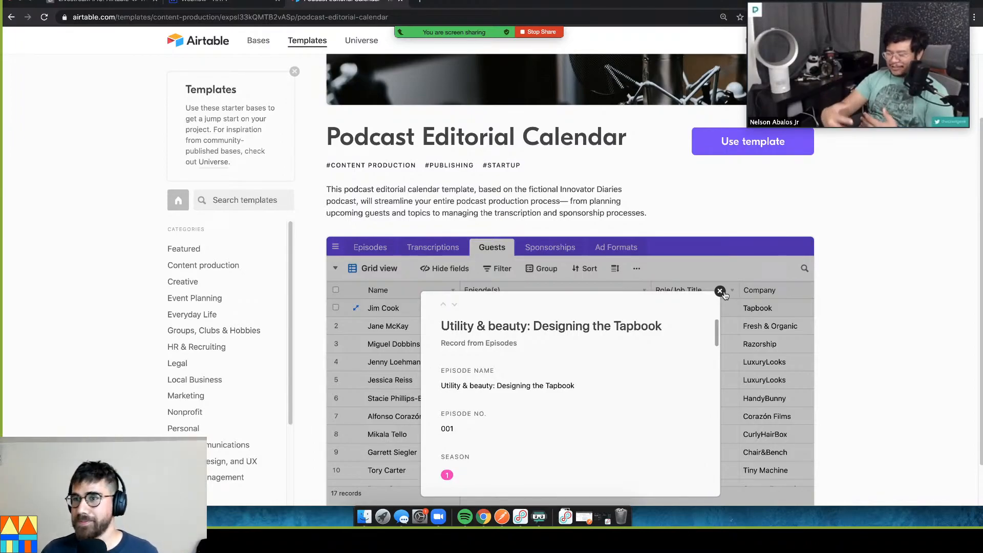
{"action": "scroll", "coordinate": [830, 269], "scroll_direction": "down", "scroll_amount": 1}
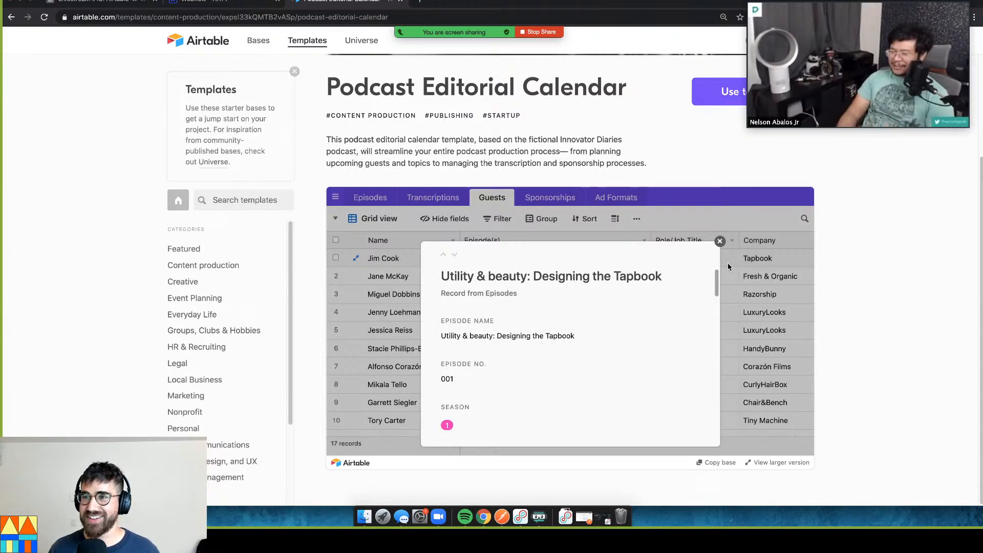
Return to the Livestream #19 base's fourth submission, then bring up Webflow's Videos CMS collection
{"action": "left_click", "coordinate": [138, 4]}
{"action": "left_click", "coordinate": [400, 334]}
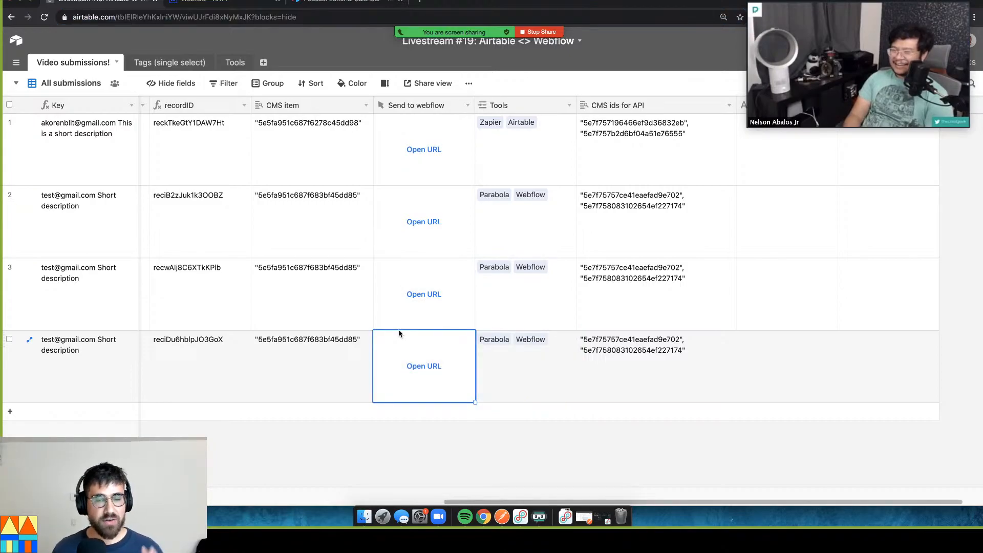
{"action": "left_click_drag", "start_coordinate": [473, 503], "coordinate": [233, 11]}
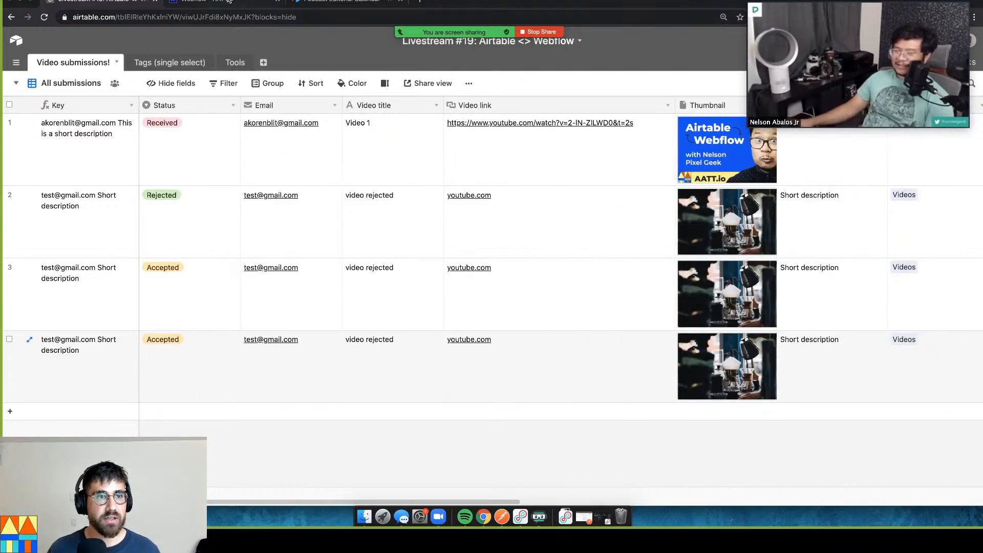
{"action": "left_click", "coordinate": [227, 1]}
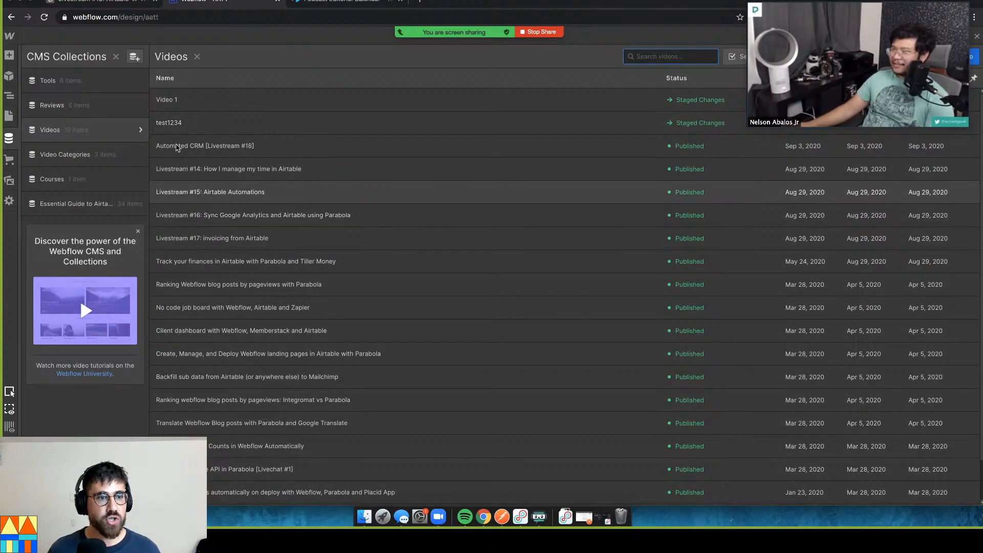
Review the Automated CRM [Livestream #18] item's fields in Webflow, then return to Airtable's submissions grid
{"action": "left_click", "coordinate": [386, 144]}
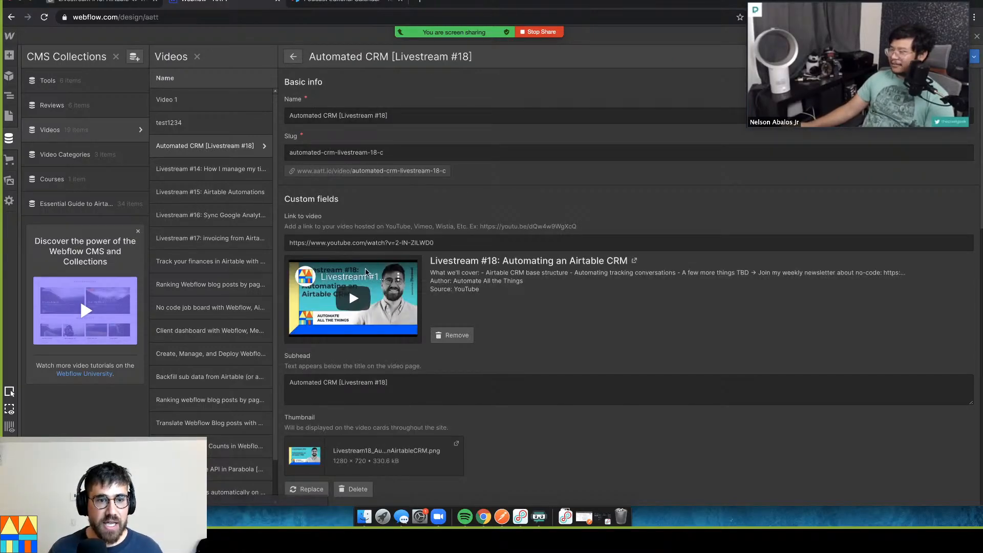
{"action": "scroll", "coordinate": [392, 248], "scroll_direction": "down", "scroll_amount": 5}
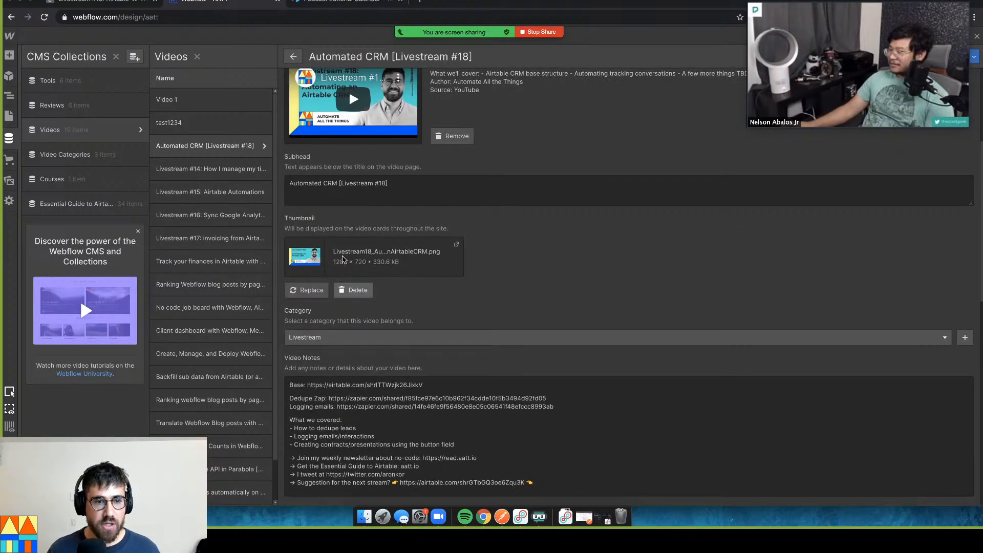
{"action": "scroll", "coordinate": [399, 348], "scroll_direction": "down", "scroll_amount": 6}
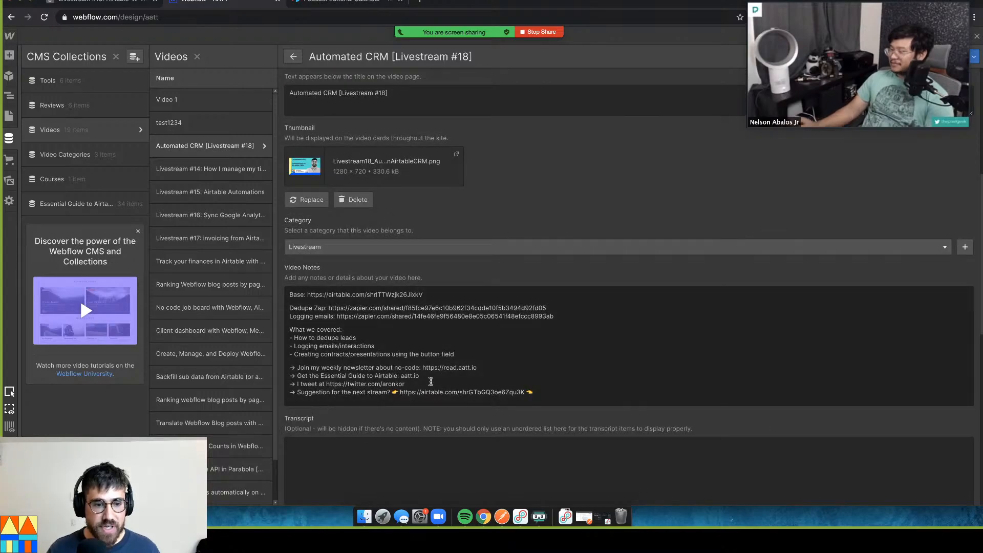
{"action": "scroll", "coordinate": [428, 380], "scroll_direction": "down", "scroll_amount": 4}
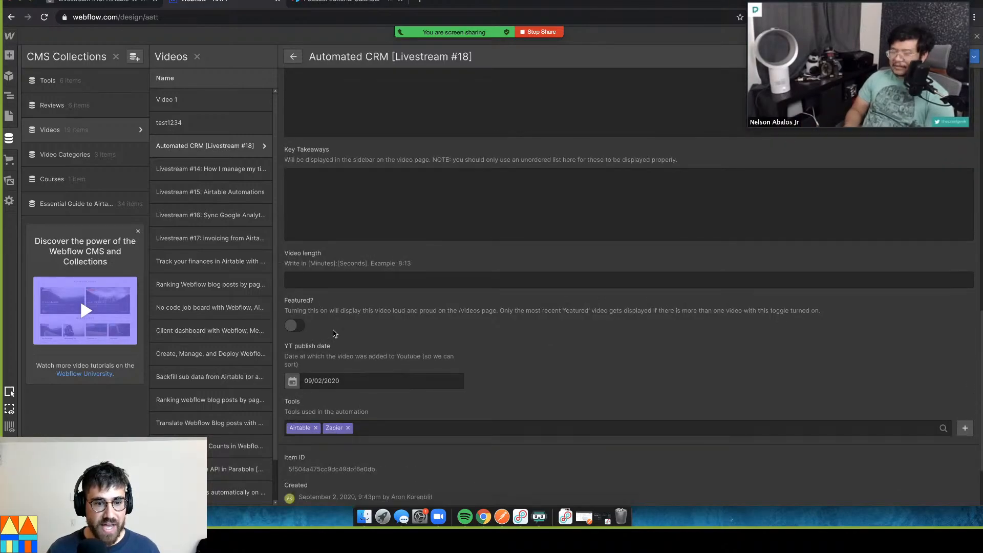
{"action": "scroll", "coordinate": [322, 338], "scroll_direction": "down", "scroll_amount": 1}
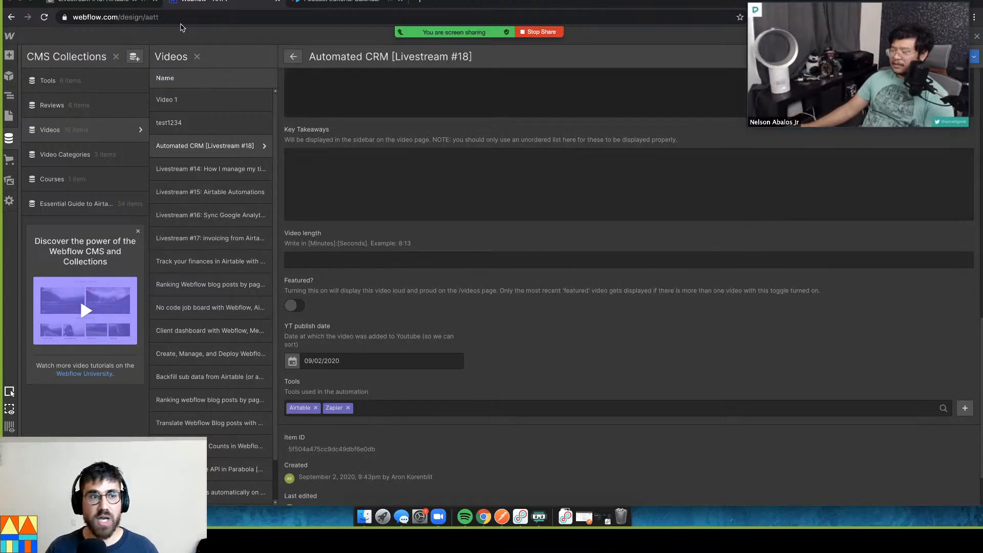
{"action": "left_click", "coordinate": [94, 5]}
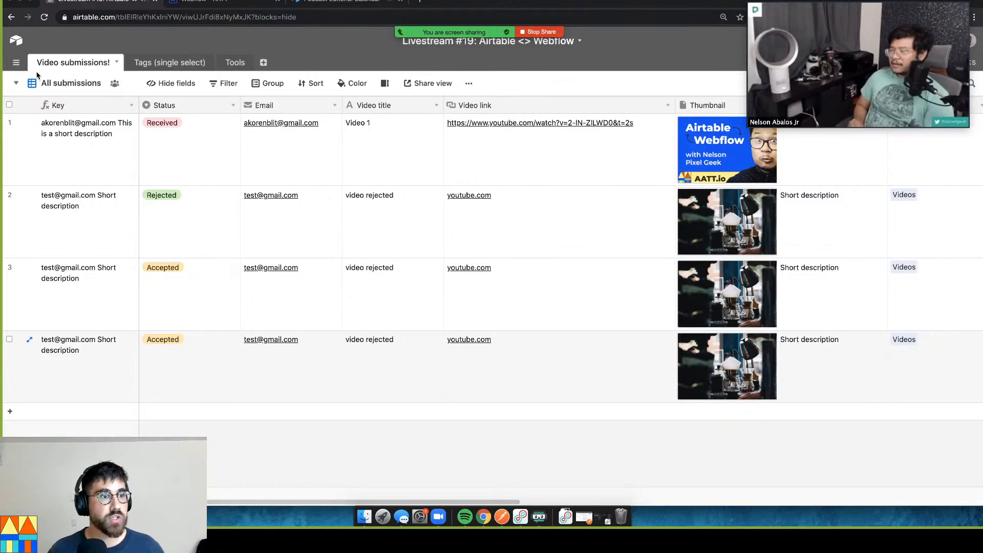
Glance at the Submit your video! form view, then add a new Kanban view to Video submissions
{"action": "left_click", "coordinate": [17, 84]}
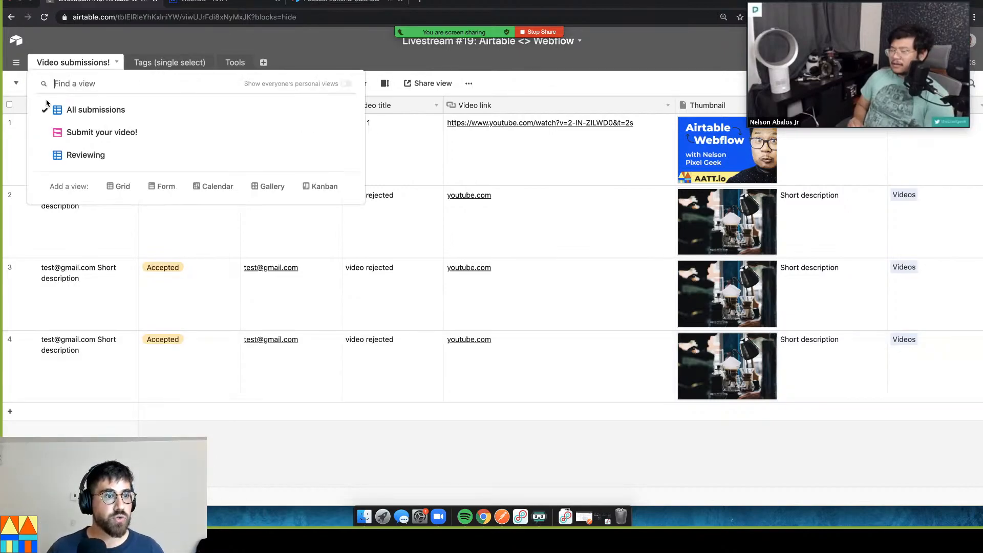
{"action": "left_click", "coordinate": [106, 137]}
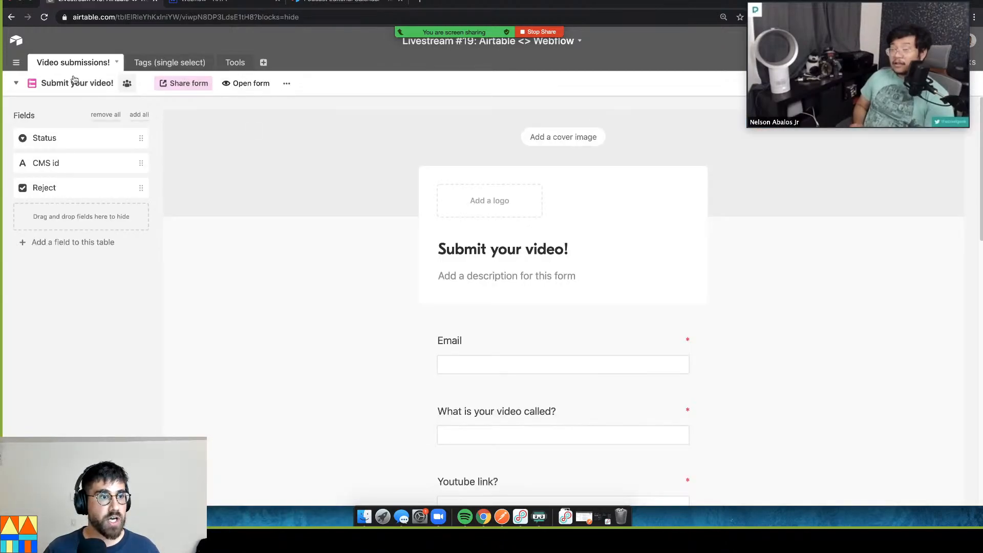
{"action": "left_click", "coordinate": [16, 83]}
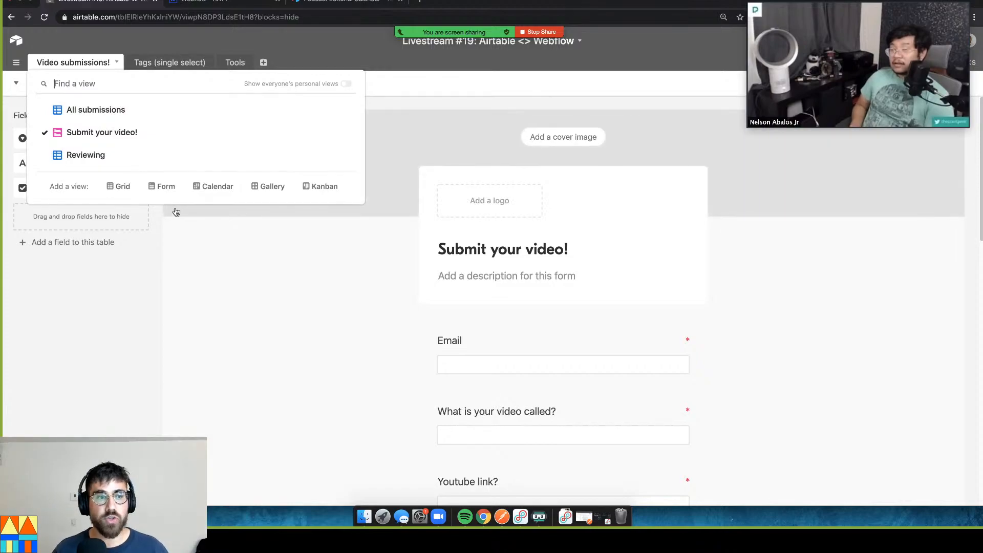
{"action": "left_click", "coordinate": [219, 256]}
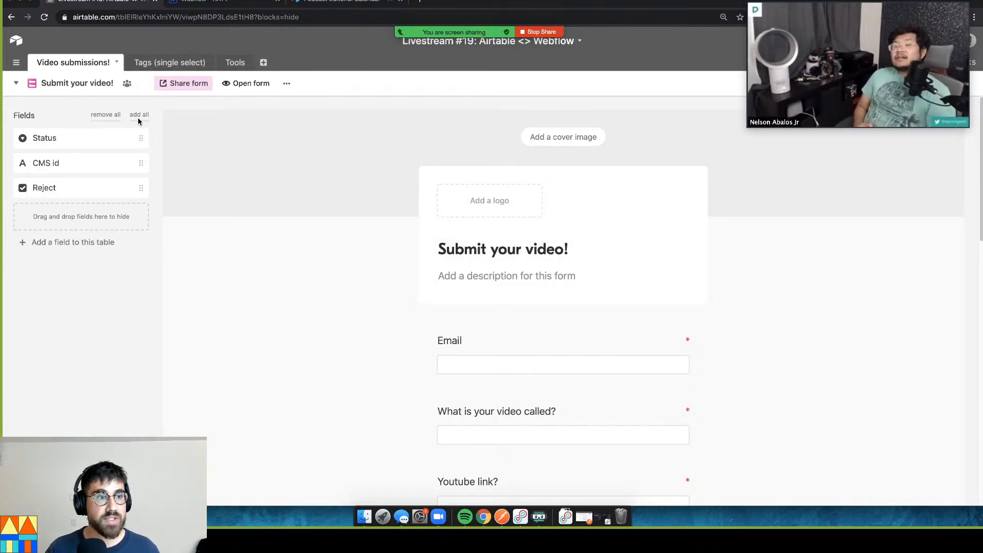
{"action": "left_click", "coordinate": [27, 84]}
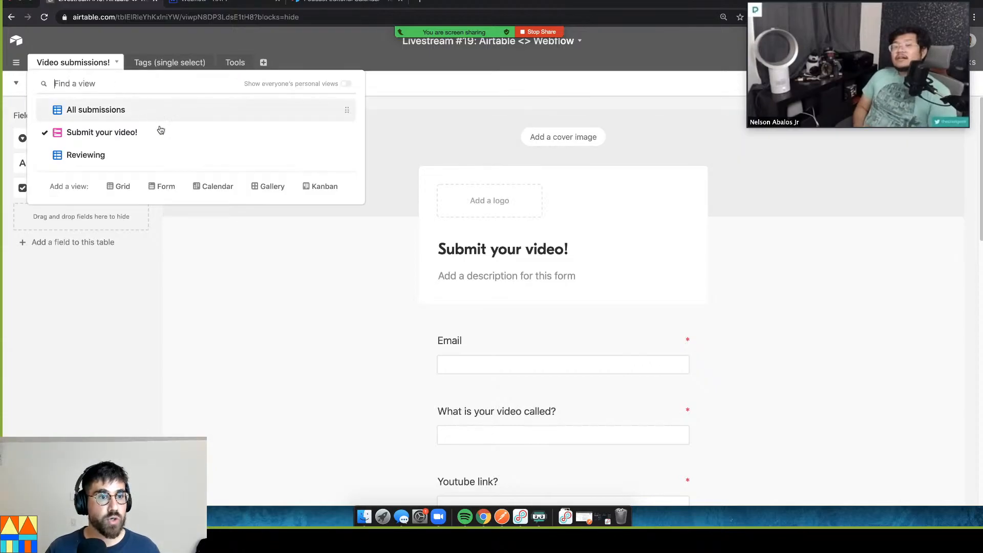
{"action": "left_click", "coordinate": [315, 185]}
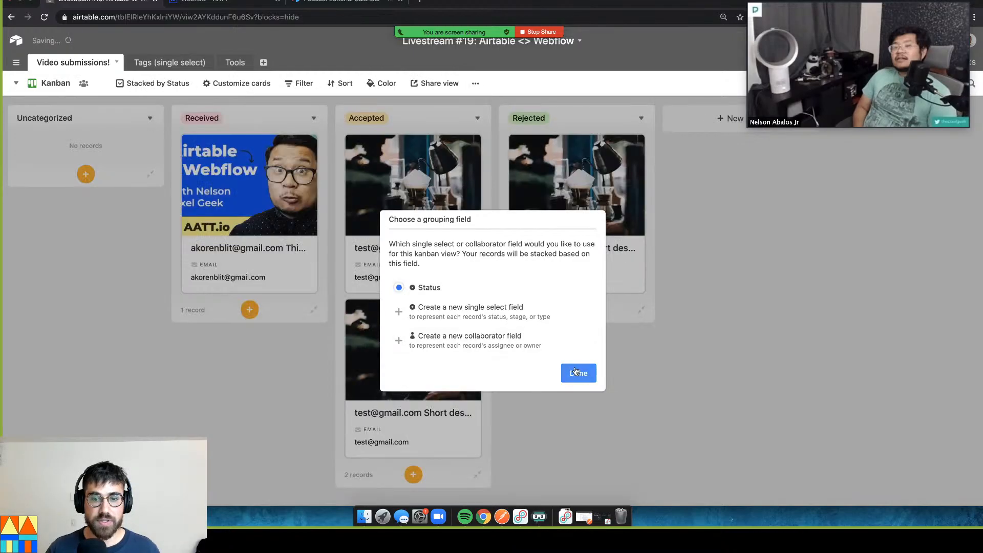
Stack the Kanban by Status and drag a submission card from Received toward Accepted
{"action": "left_click", "coordinate": [583, 373]}
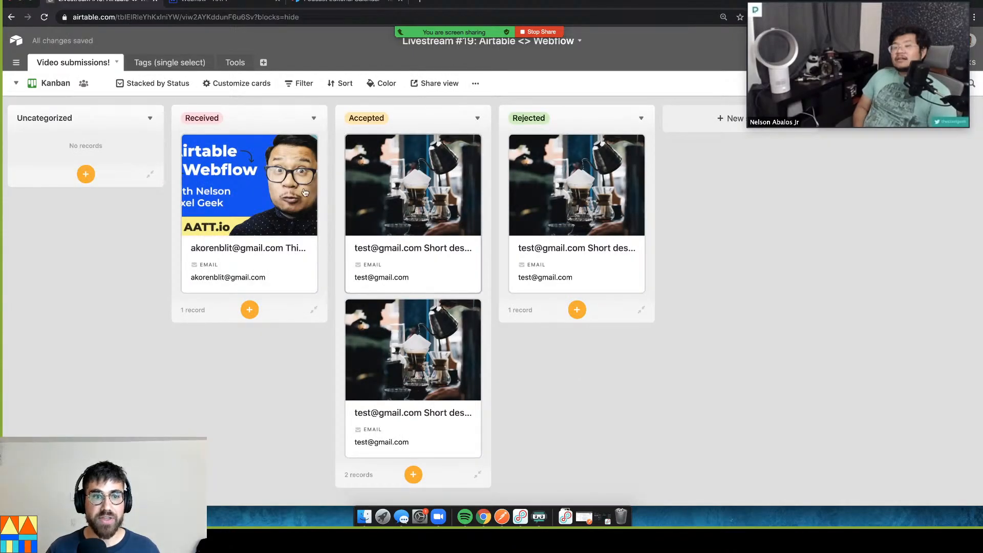
{"action": "left_click_drag", "start_coordinate": [298, 181], "coordinate": [248, 197]}
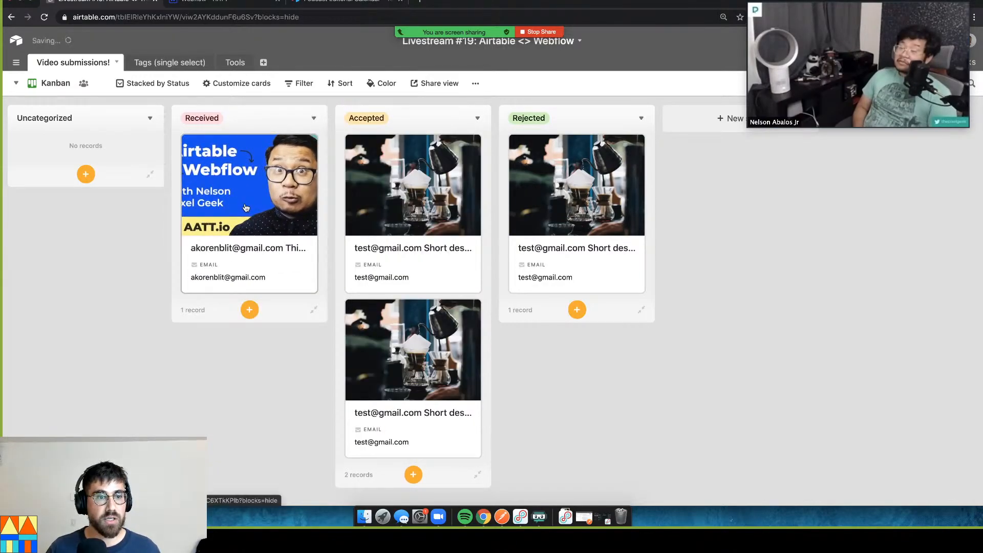
{"action": "left_click", "coordinate": [251, 205]}
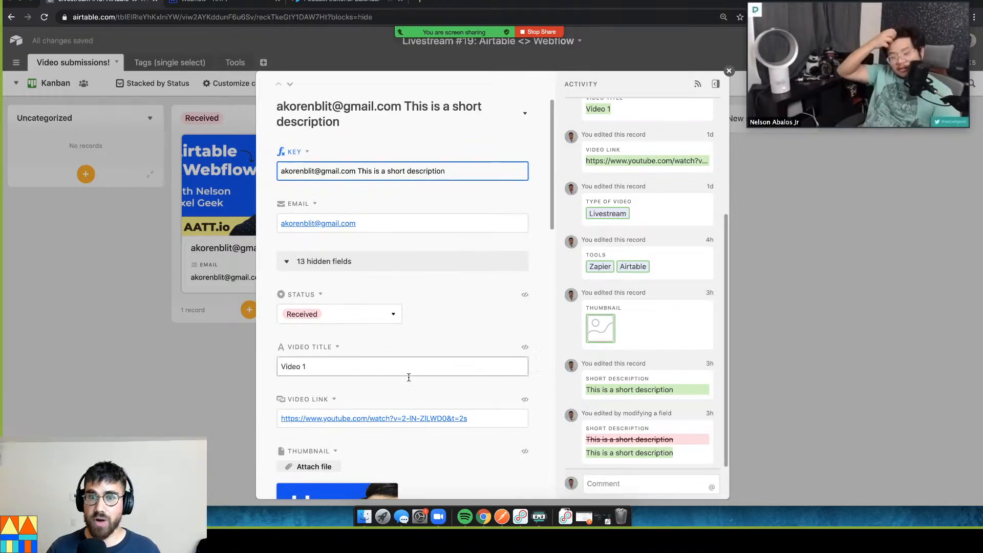
{"action": "left_click", "coordinate": [219, 191]}
{"action": "left_click_drag", "start_coordinate": [219, 190], "coordinate": [243, 164]}
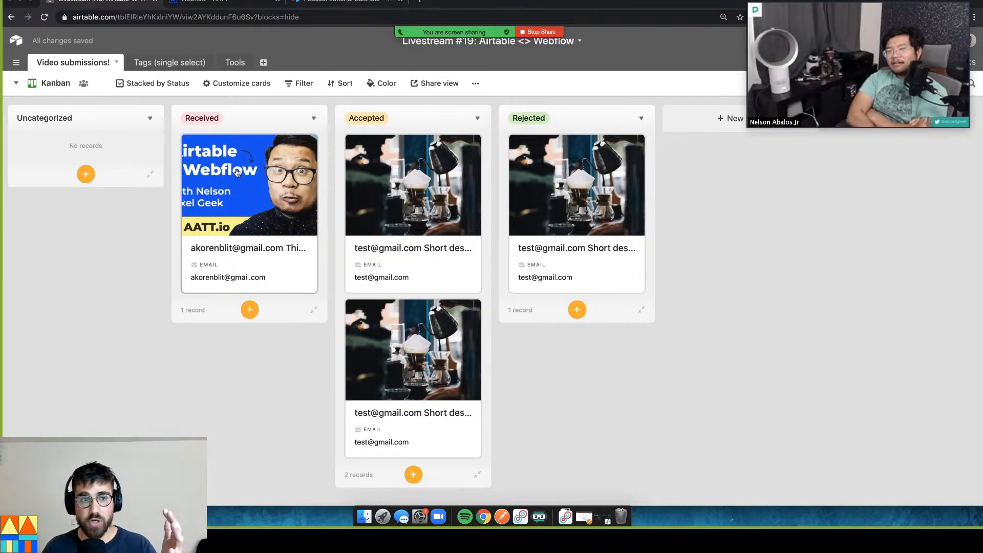
{"action": "left_click_drag", "start_coordinate": [237, 172], "coordinate": [275, 149]}
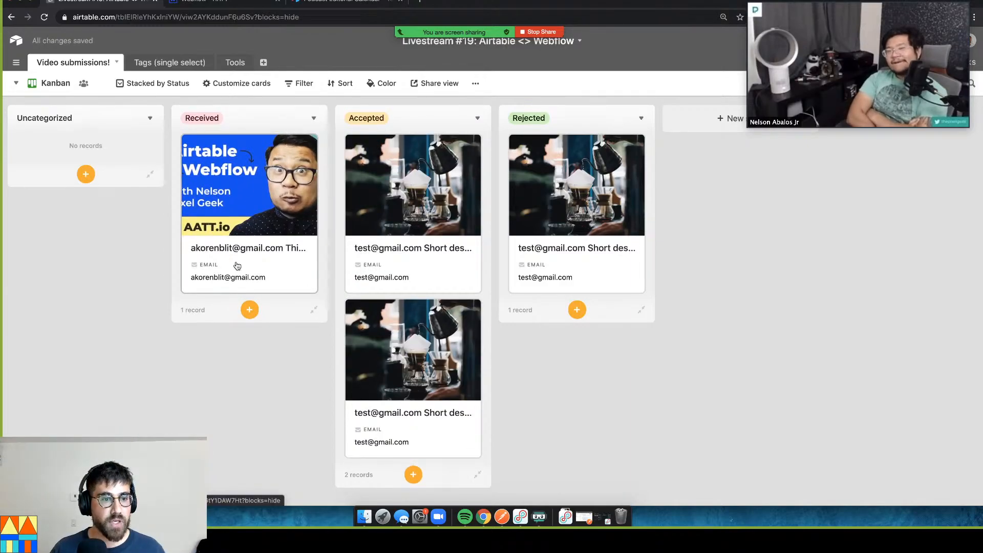
Rename the Kanban view to 'Kanban by status'
{"action": "double_click", "coordinate": [63, 88]}
{"action": "type", "text": "Kanban by status"}
{"action": "key", "text": "Return"}
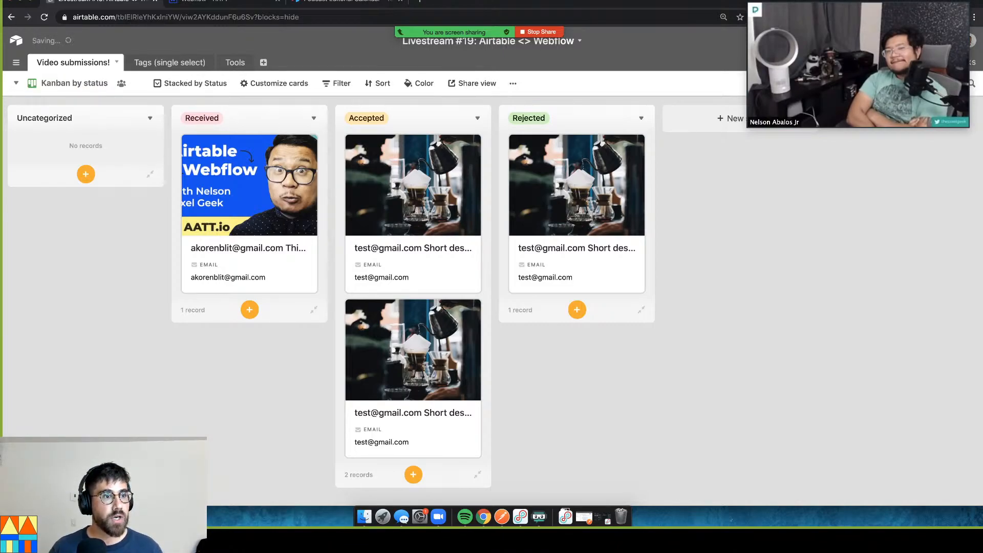
{"action": "left_click", "coordinate": [56, 82]}
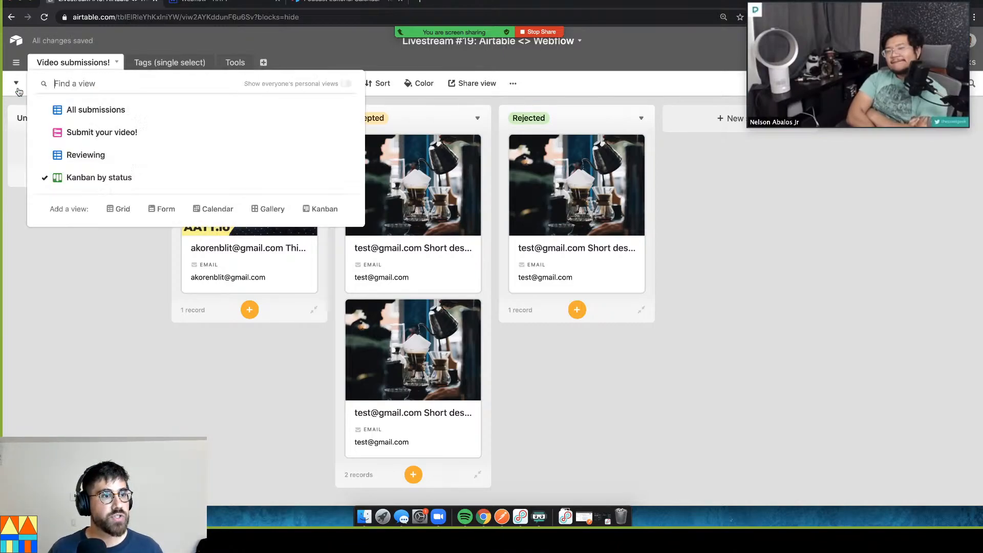
Return to the Submit your video! form view, review its fields, and open the shared form
{"action": "left_click", "coordinate": [74, 138]}
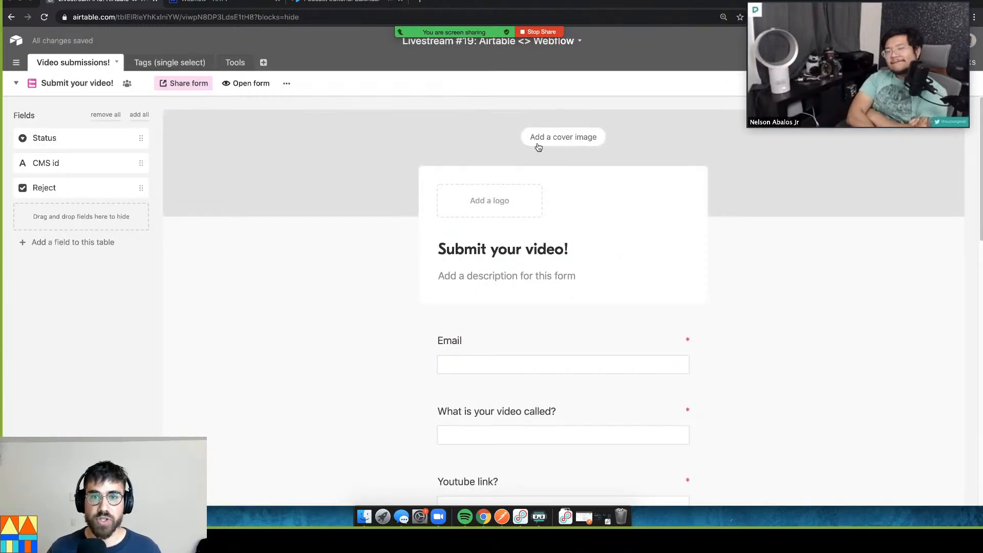
{"action": "scroll", "coordinate": [586, 289], "scroll_direction": "down", "scroll_amount": 3}
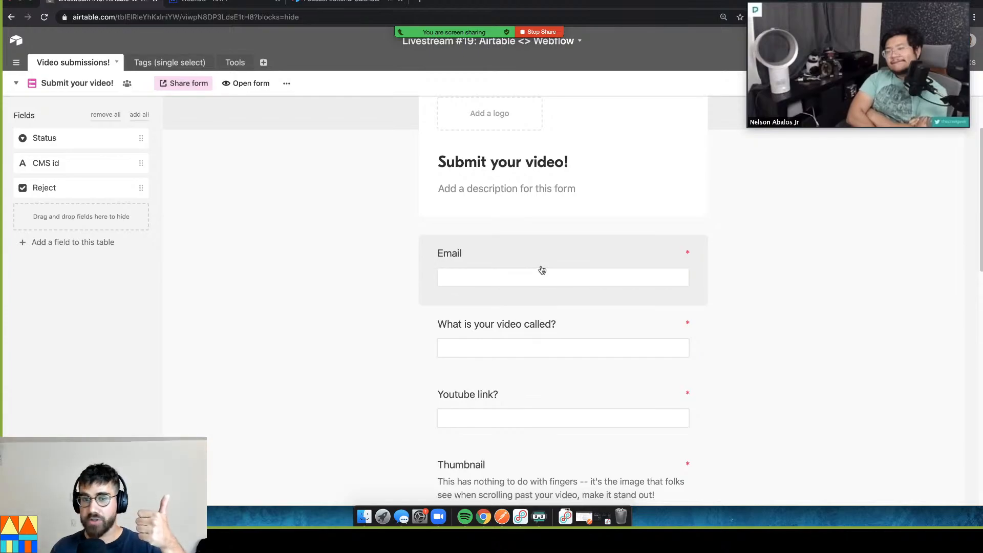
{"action": "scroll", "coordinate": [567, 358], "scroll_direction": "down", "scroll_amount": 1}
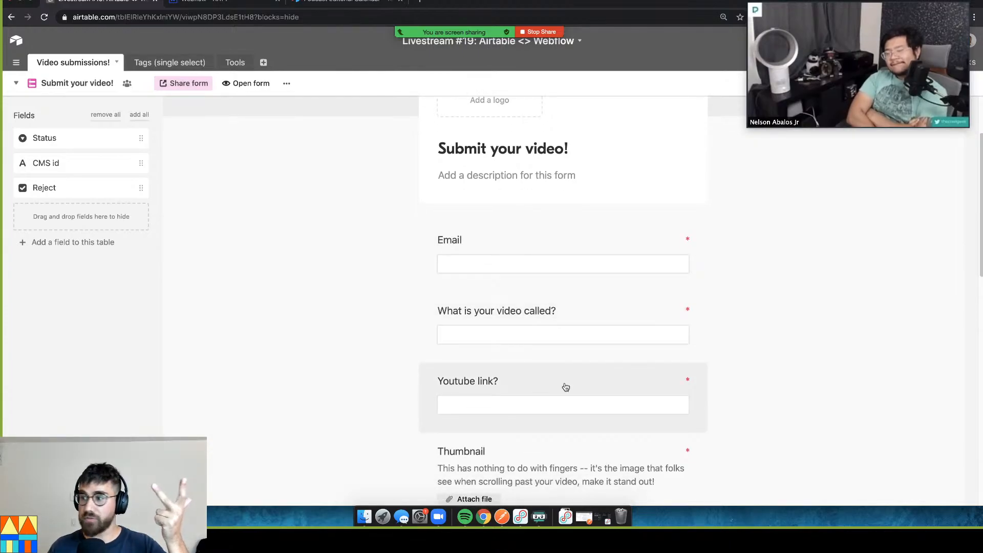
{"action": "scroll", "coordinate": [566, 387], "scroll_direction": "down", "scroll_amount": 2}
{"action": "scroll", "coordinate": [566, 410], "scroll_direction": "down", "scroll_amount": 5}
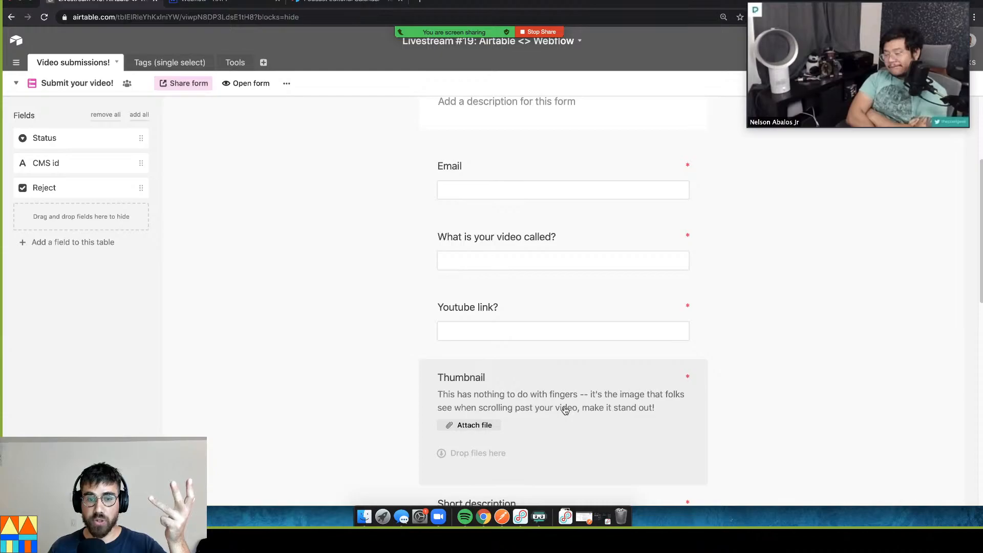
{"action": "scroll", "coordinate": [569, 375], "scroll_direction": "down", "scroll_amount": 3}
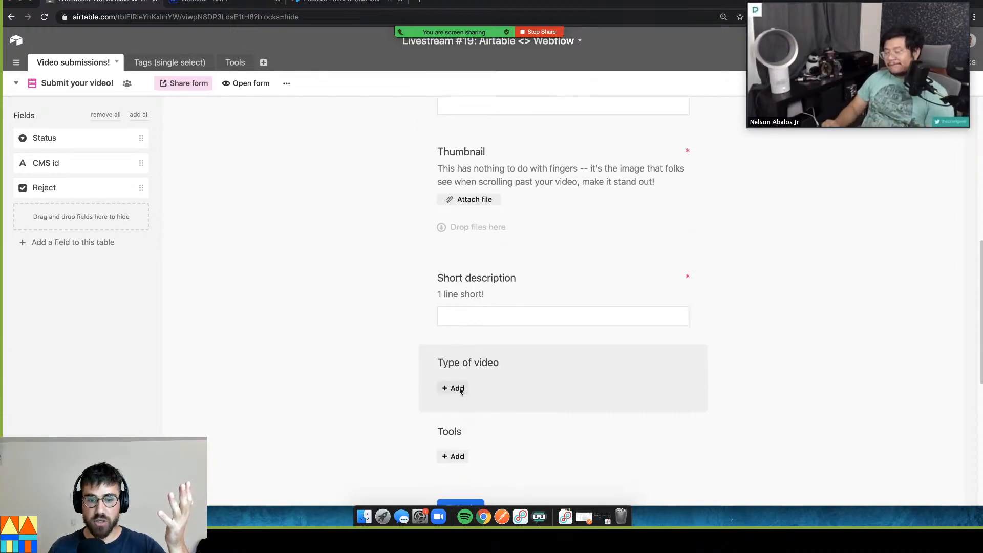
{"action": "scroll", "coordinate": [482, 389], "scroll_direction": "down", "scroll_amount": 1}
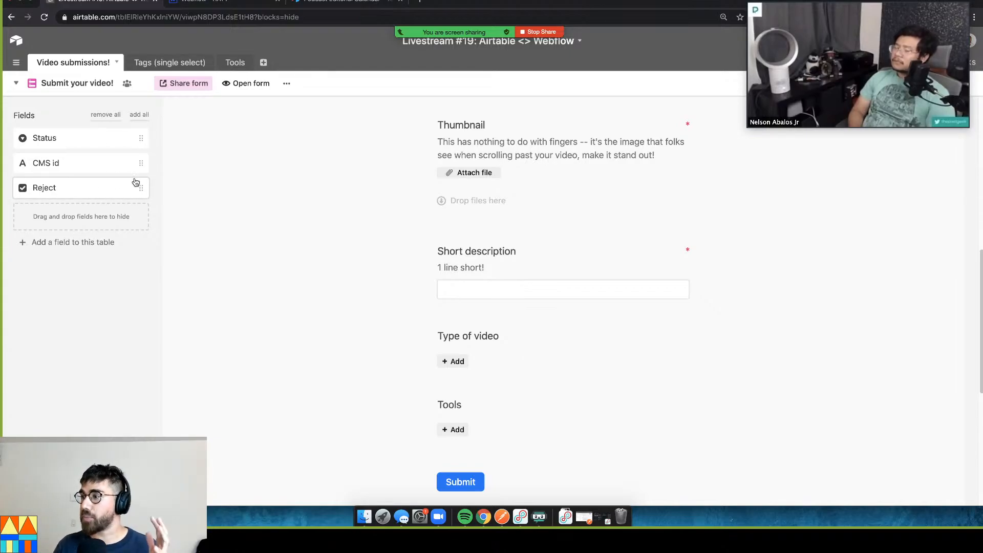
{"action": "left_click", "coordinate": [251, 84]}
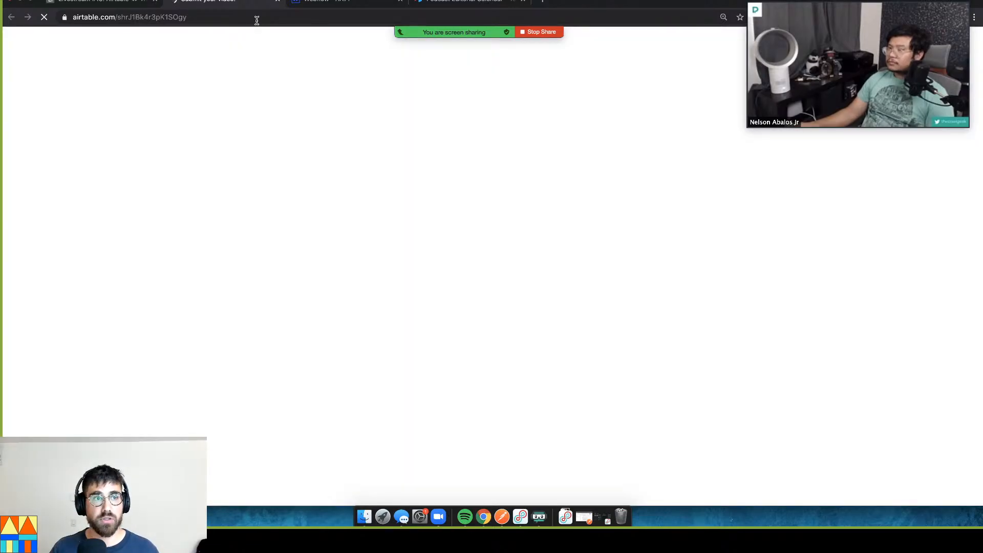
{"action": "left_click", "coordinate": [256, 20]}
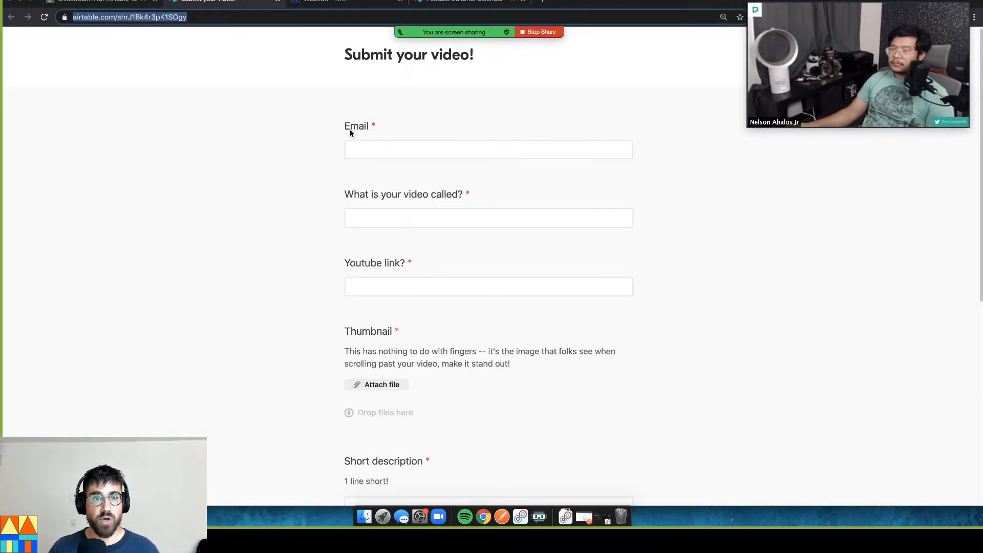
{"action": "left_click", "coordinate": [100, 6]}
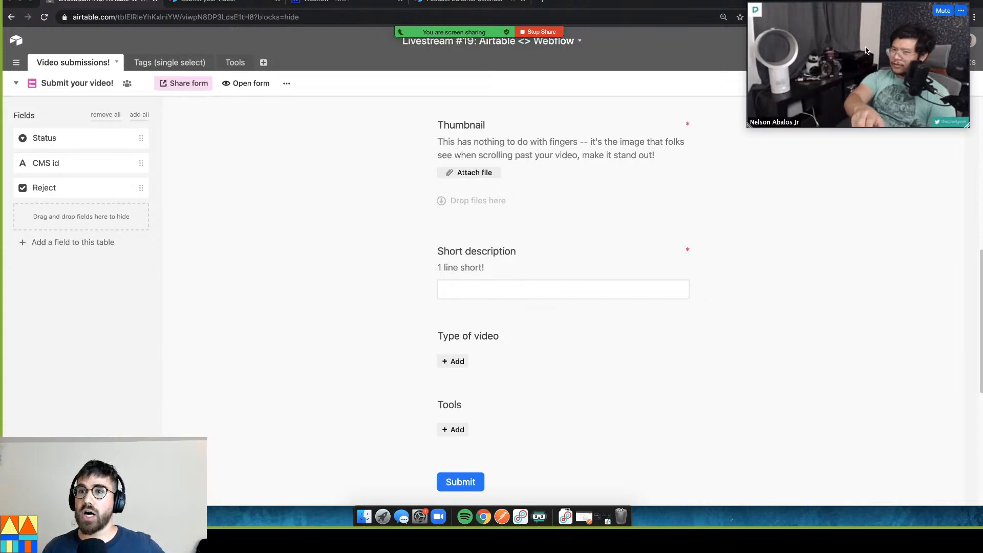
{"action": "left_click_drag", "start_coordinate": [817, 114], "coordinate": [703, 115]}
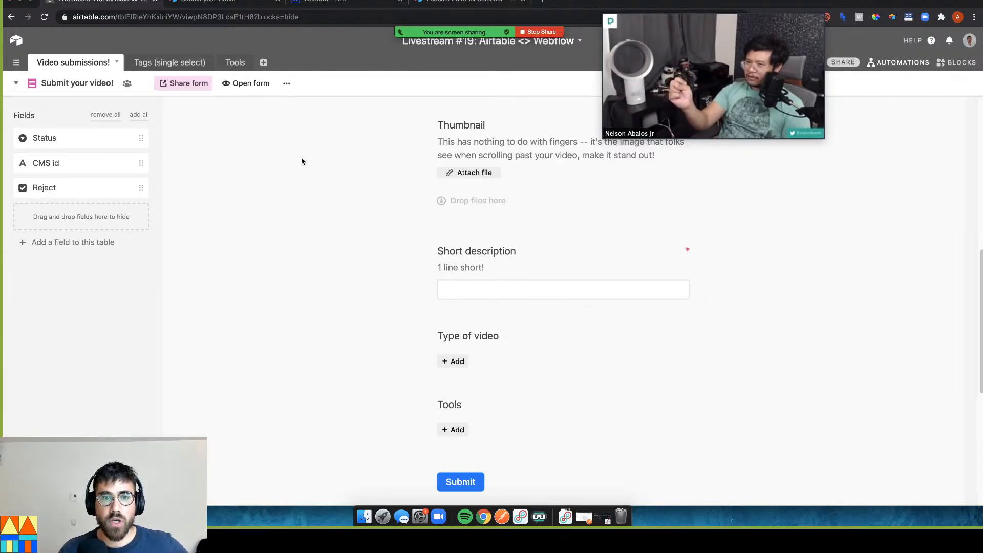
Copy the public Submit your video! form's URL, then return to the Webflow editor
{"action": "left_click", "coordinate": [286, 83]}
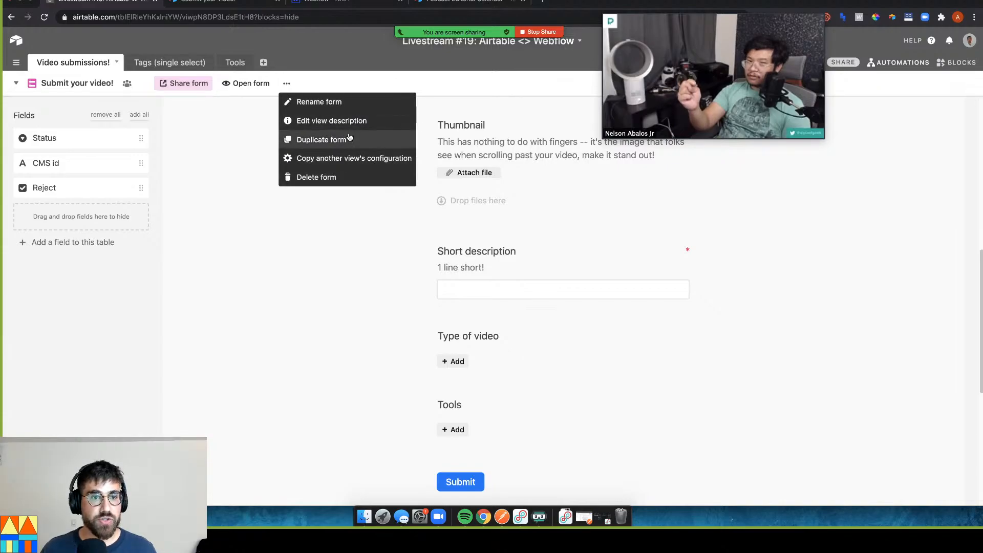
{"action": "left_click", "coordinate": [223, 110]}
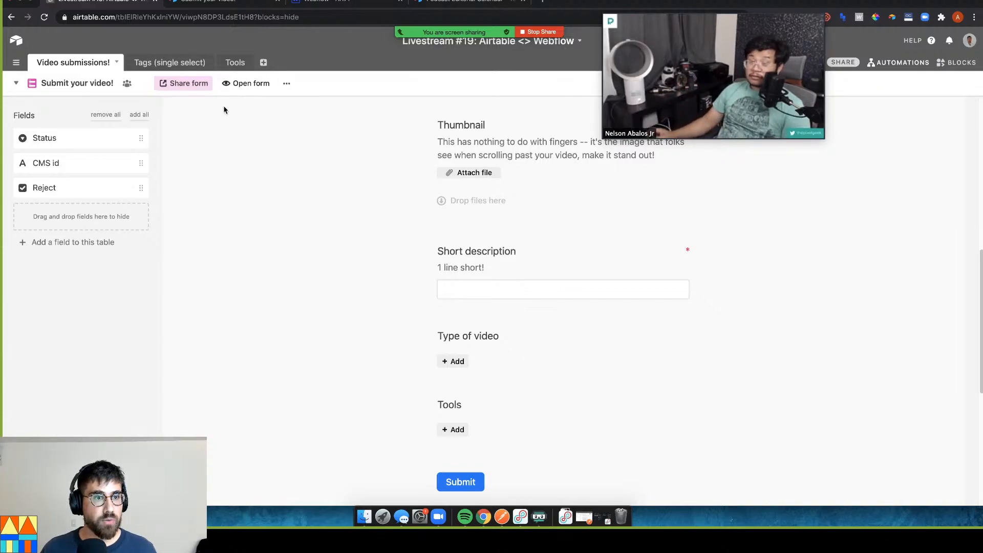
{"action": "left_click", "coordinate": [286, 83]}
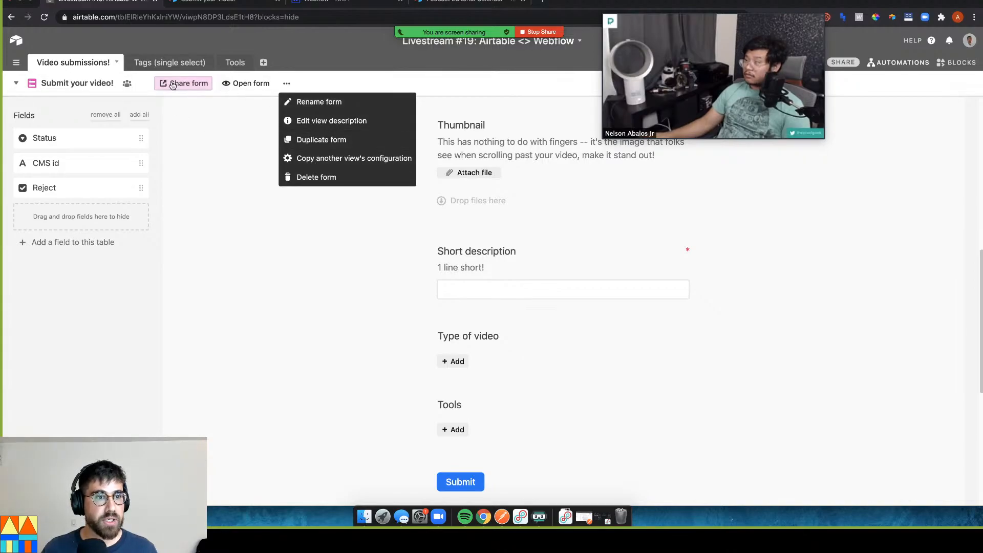
{"action": "left_click", "coordinate": [200, 2]}
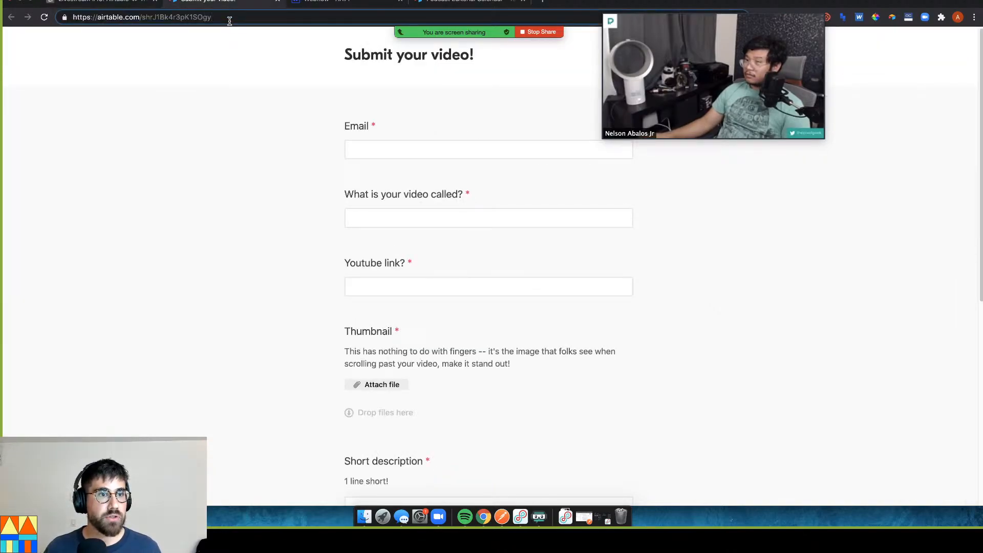
{"action": "left_click", "coordinate": [230, 21]}
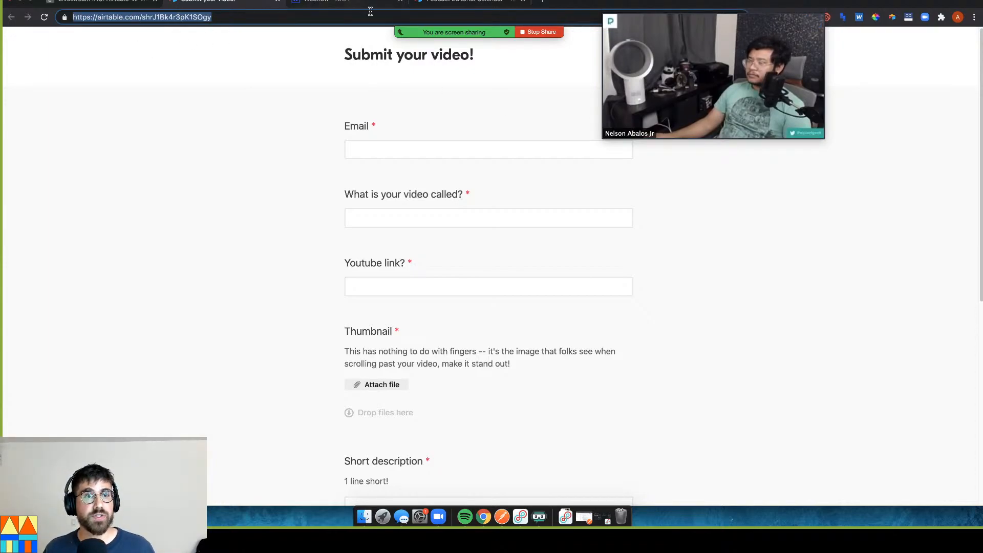
{"action": "left_click", "coordinate": [353, 1]}
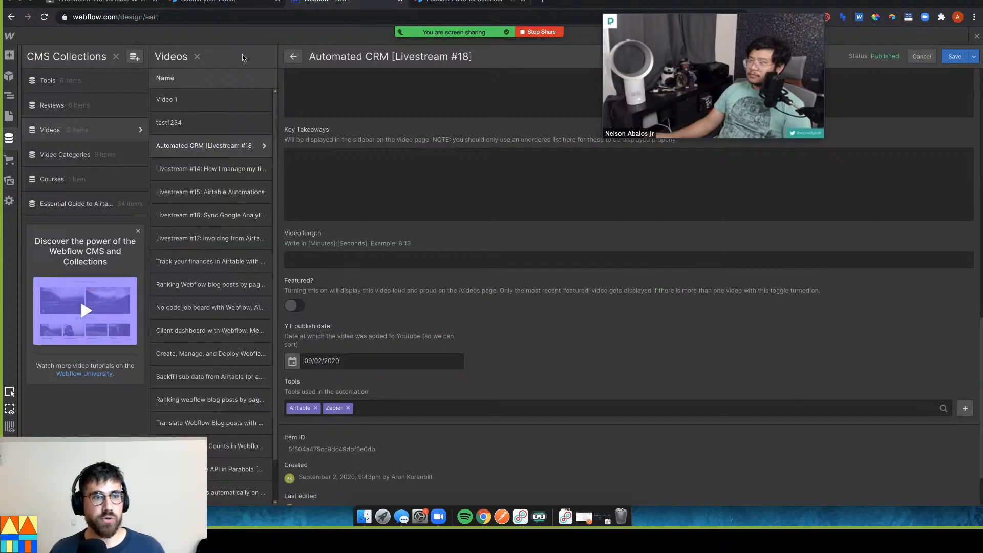
Go to the Submit a video page and open the Calendar Embed's HTML code editor
{"action": "left_click", "coordinate": [9, 116]}
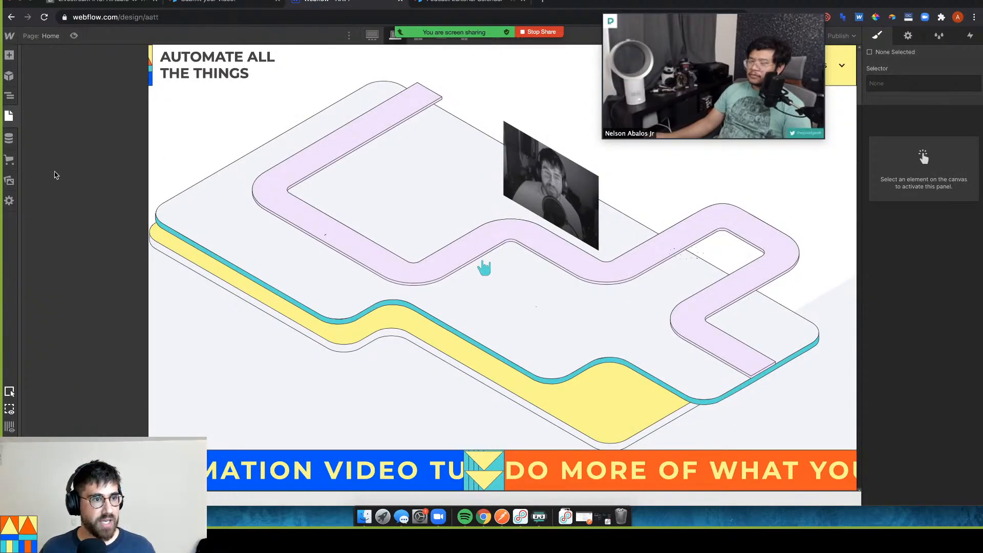
{"action": "scroll", "coordinate": [72, 245], "scroll_direction": "down", "scroll_amount": 10}
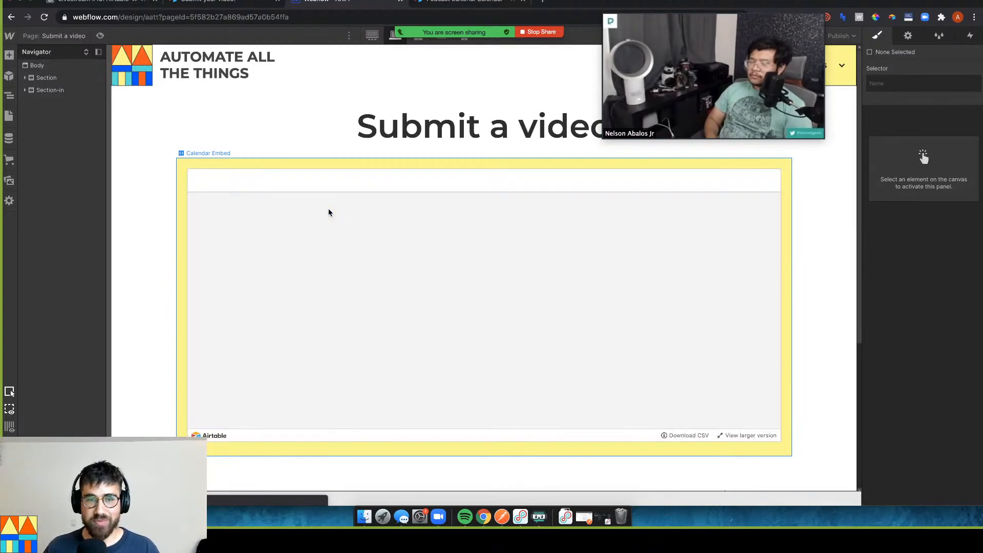
{"action": "left_click", "coordinate": [255, 168]}
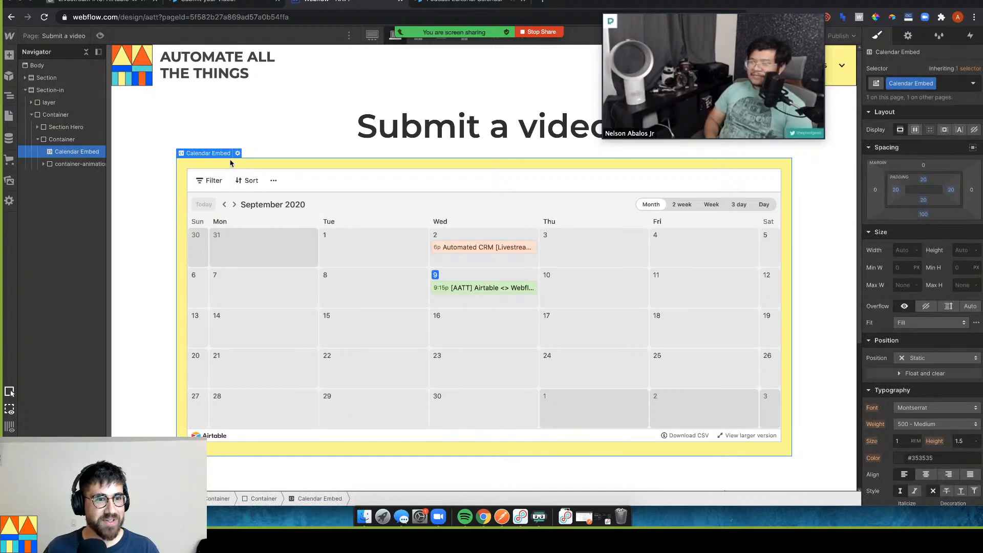
{"action": "left_click", "coordinate": [237, 155]}
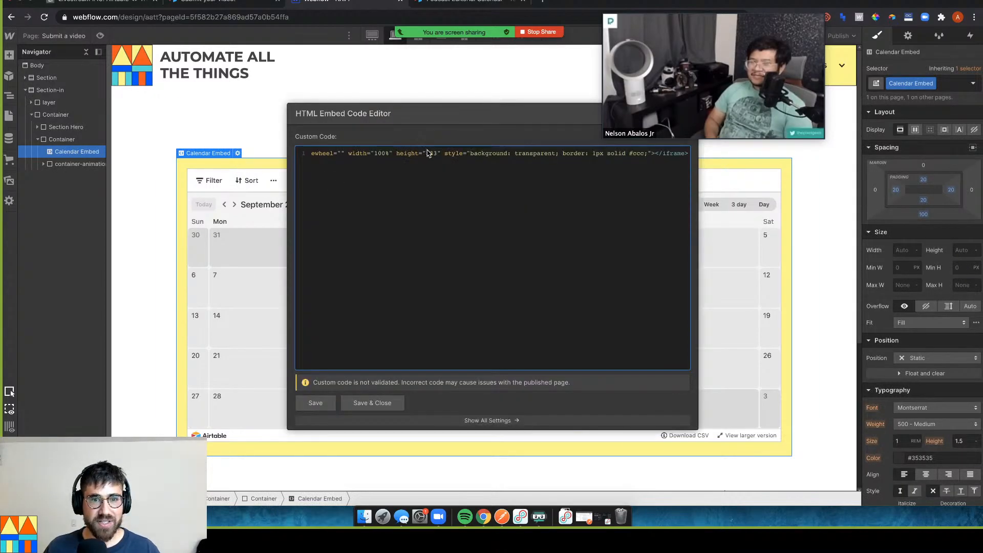
Replace the embed iframe's calendar src URL with the form's share link, save, and reopen the code
{"action": "key", "text": "ctrl+a"}
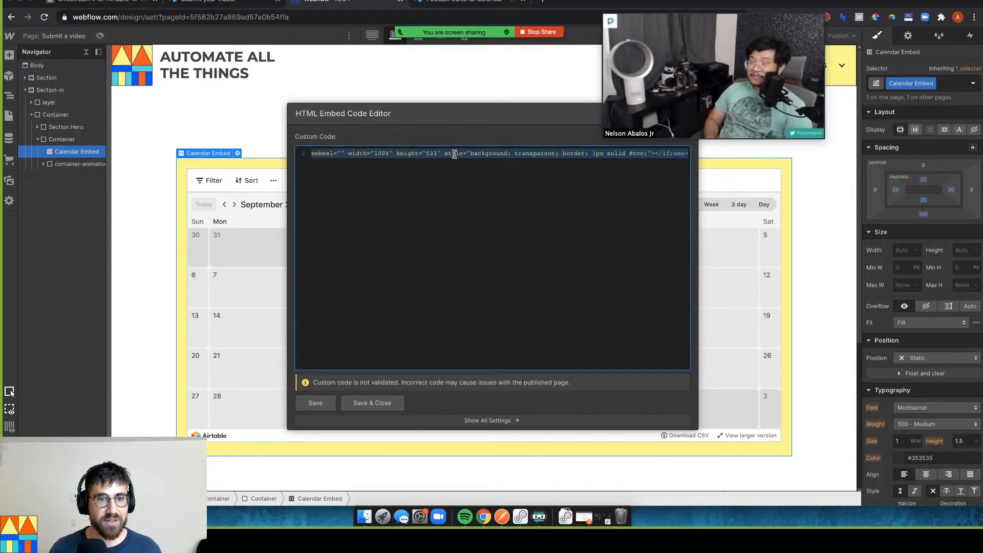
{"action": "key", "text": "Left"}
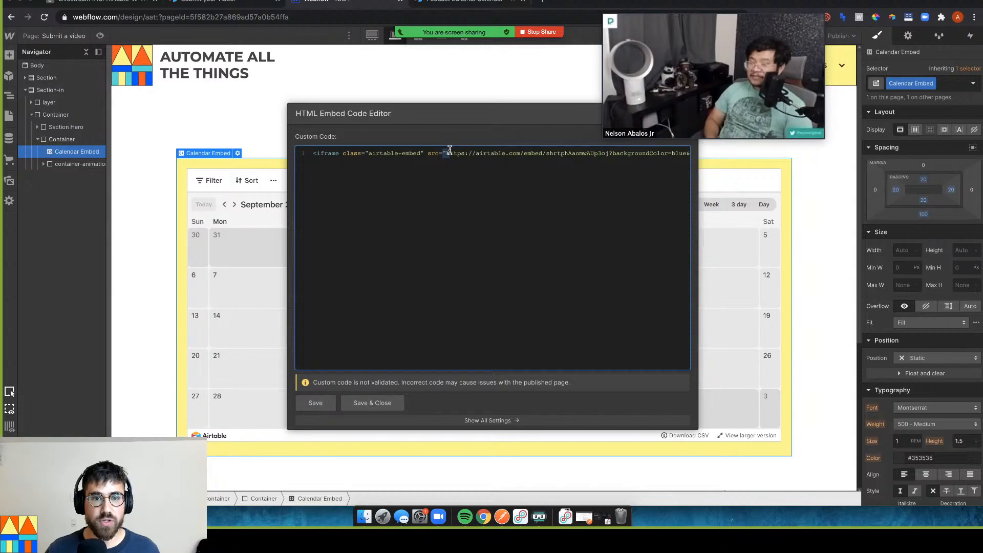
{"action": "left_click_drag", "start_coordinate": [445, 153], "coordinate": [691, 156]}
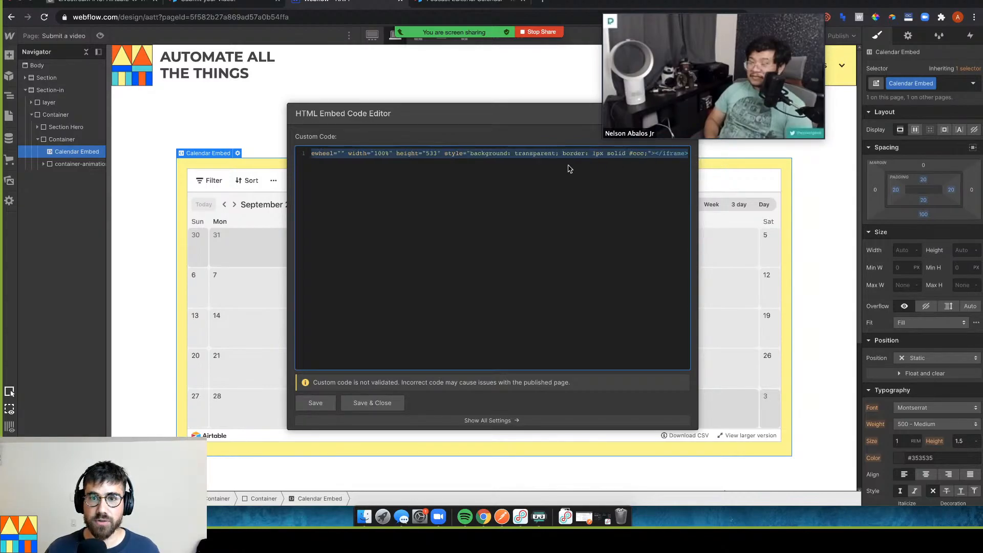
{"action": "left_click_drag", "start_coordinate": [548, 159], "coordinate": [616, 153]}
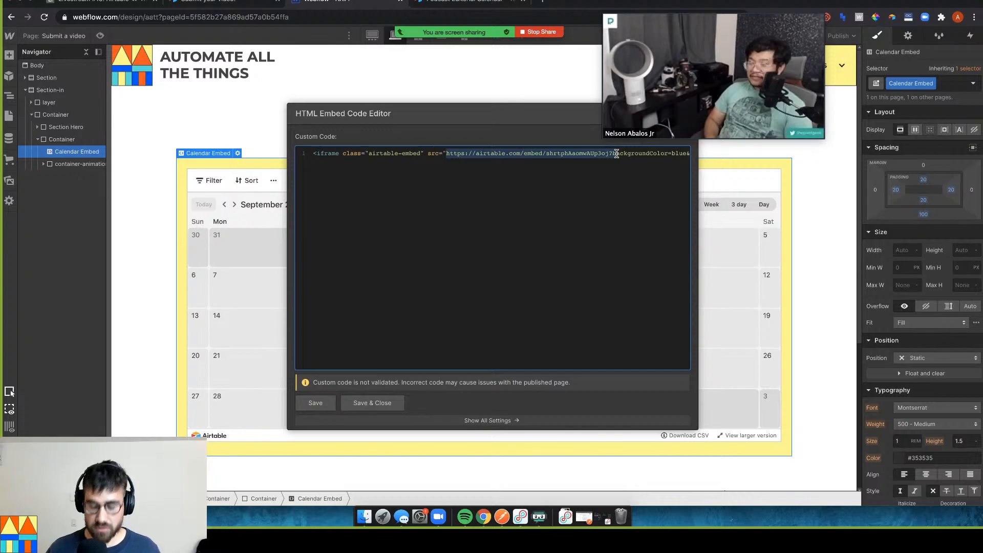
{"action": "key", "text": "BackSpace"}
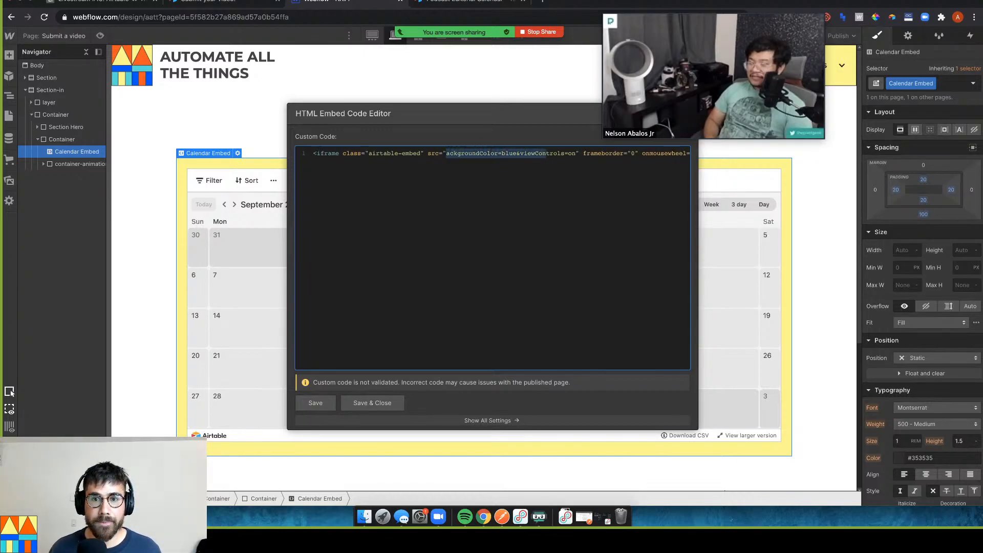
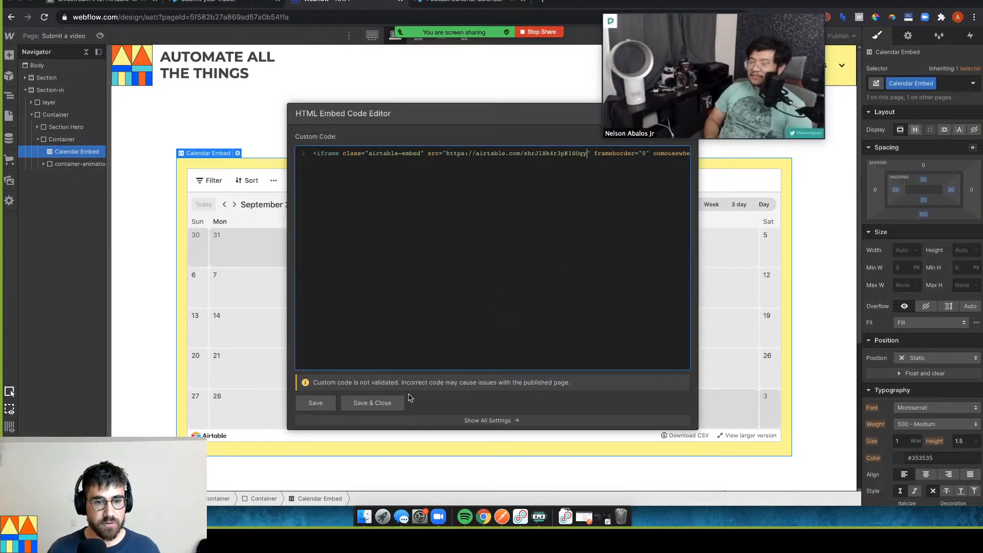
{"action": "left_click", "coordinate": [393, 397]}
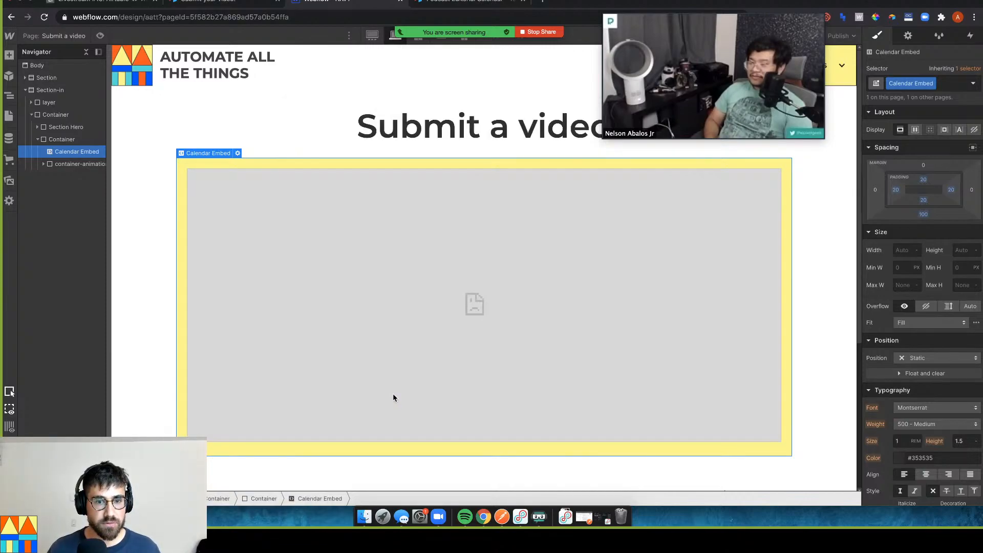
{"action": "left_click", "coordinate": [238, 153]}
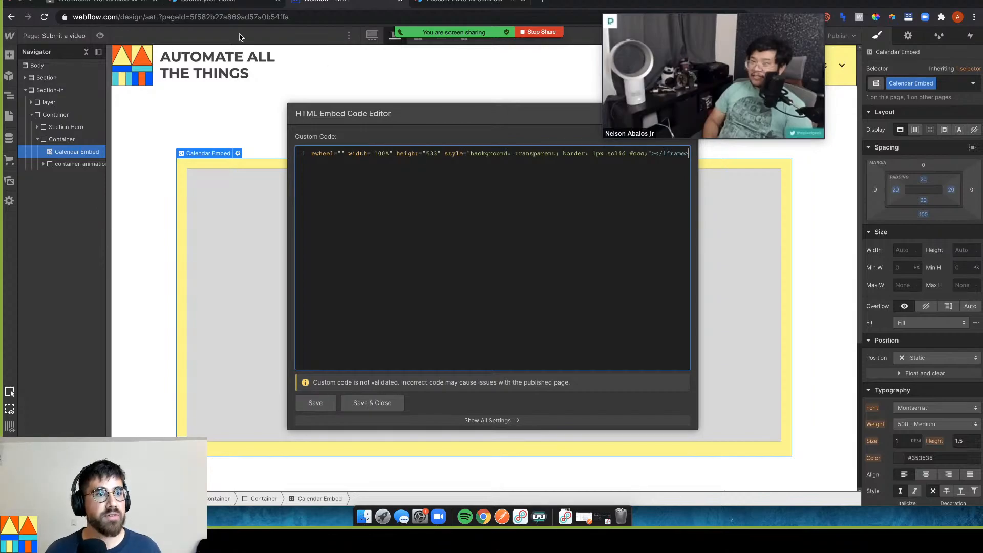
Copy the form's iframe embed code from Airtable's 'Embed this form on your site' page
{"action": "left_click", "coordinate": [223, 2]}
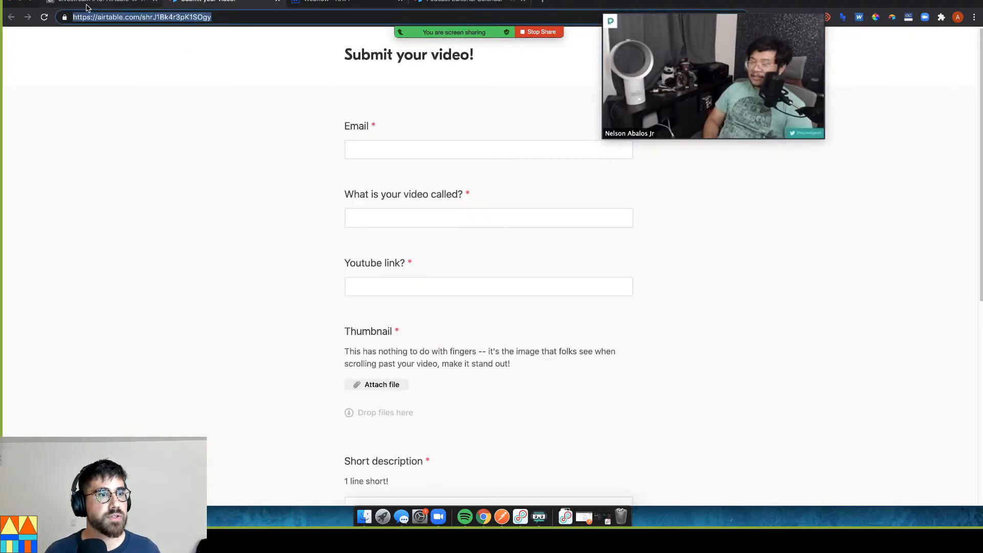
{"action": "left_click", "coordinate": [86, 5]}
{"action": "left_click", "coordinate": [223, 131]}
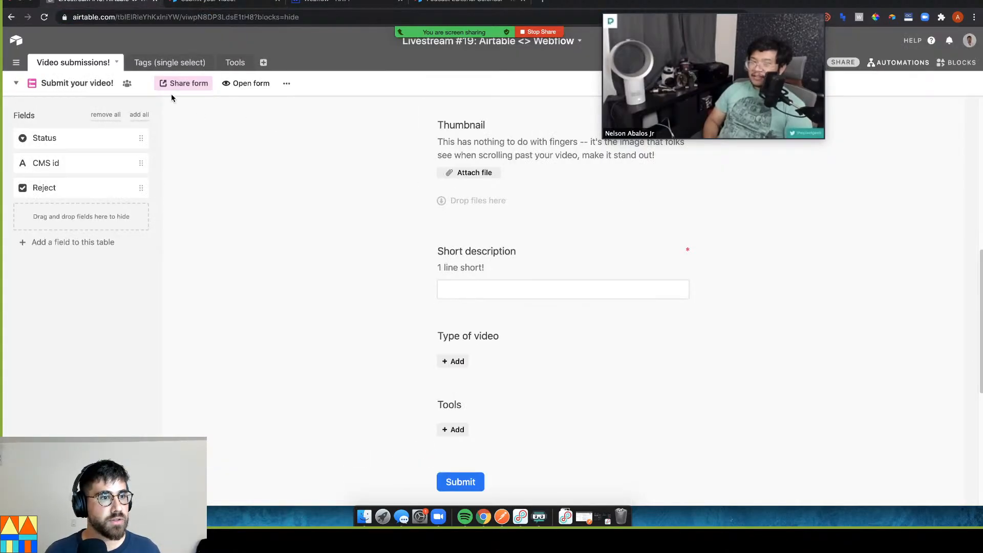
{"action": "left_click", "coordinate": [175, 90]}
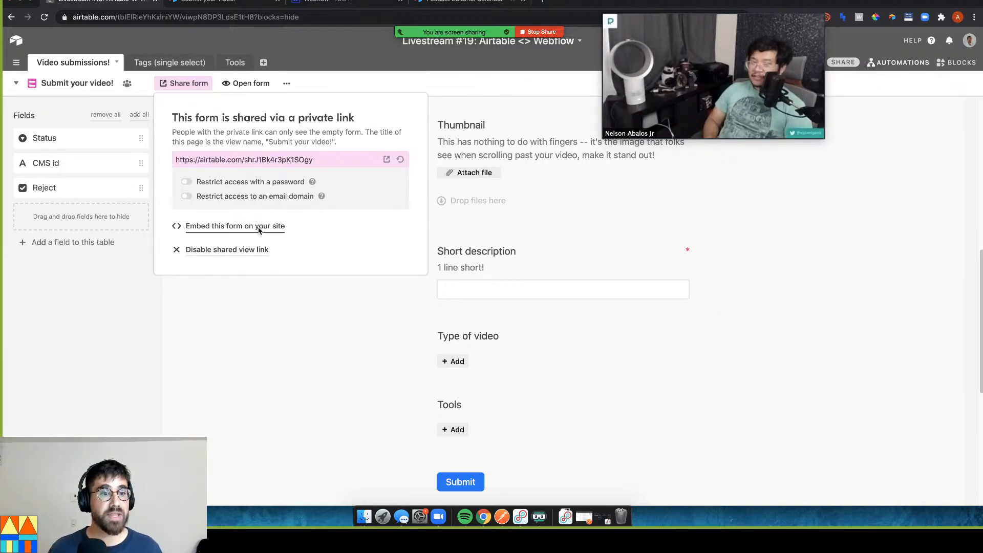
{"action": "left_click", "coordinate": [258, 231]}
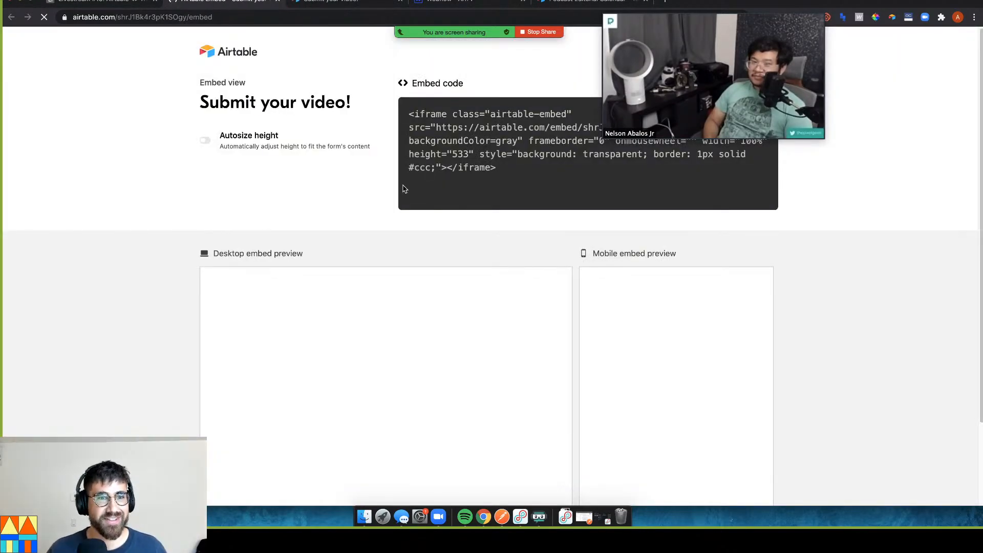
{"action": "left_click_drag", "start_coordinate": [499, 182], "coordinate": [410, 154]}
{"action": "left_click", "coordinate": [395, 120]}
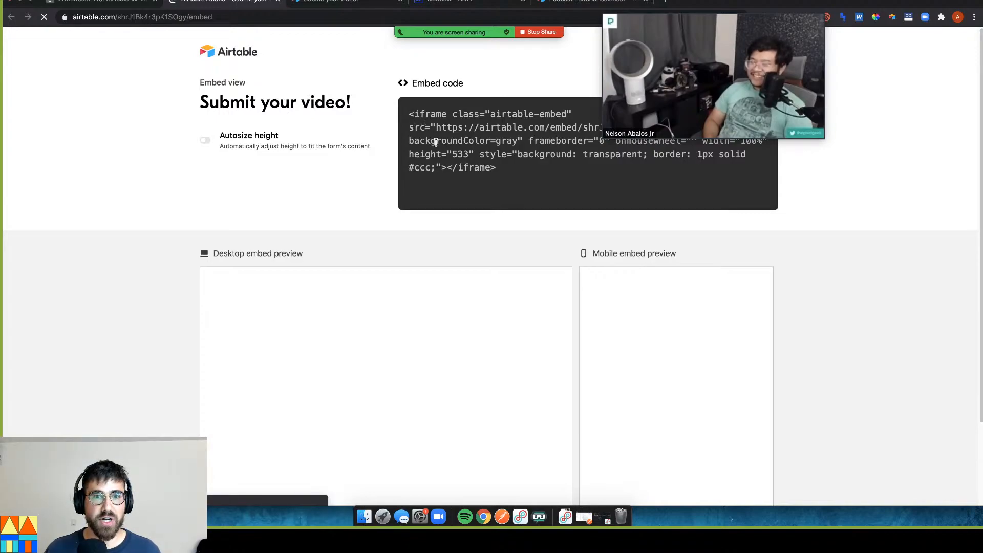
{"action": "triple_click", "coordinate": [503, 171]}
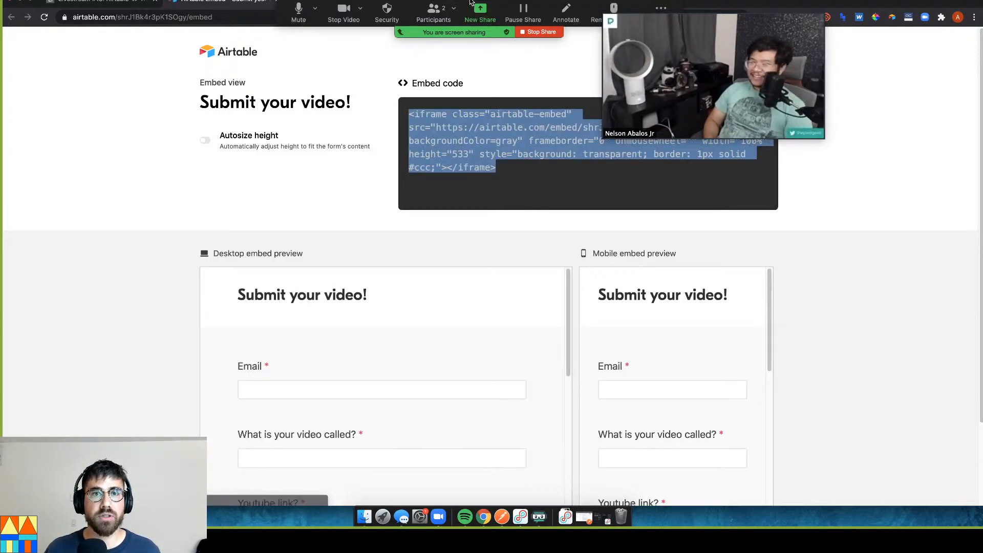
Paste the copied iframe code over the existing code in Webflow's embed editor
{"action": "left_click", "coordinate": [471, 2]}
{"action": "triple_click", "coordinate": [428, 153]}
{"action": "key", "text": "super+v"}
Save the new embed code and close the editor
{"action": "left_click", "coordinate": [393, 406]}
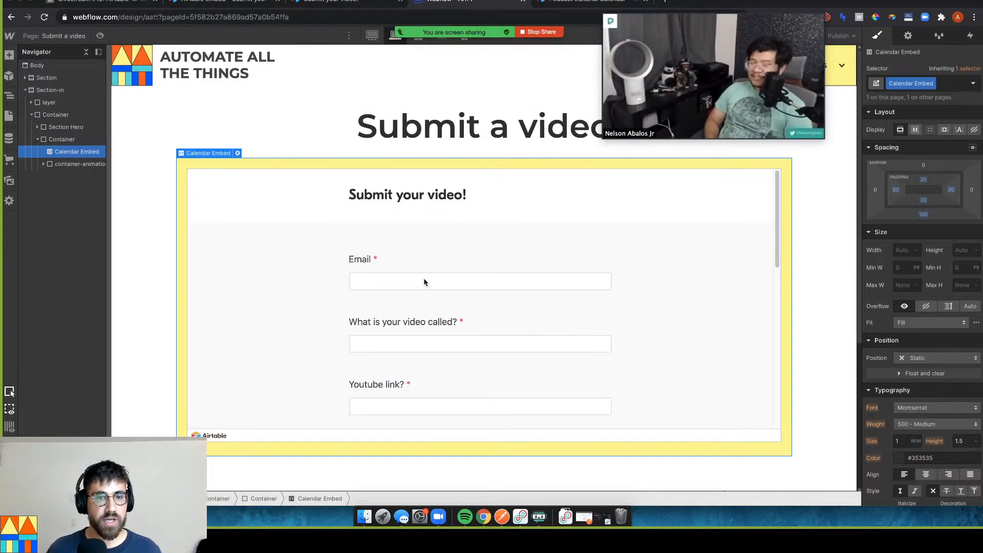
{"action": "scroll", "coordinate": [436, 278], "scroll_direction": "down", "scroll_amount": 1}
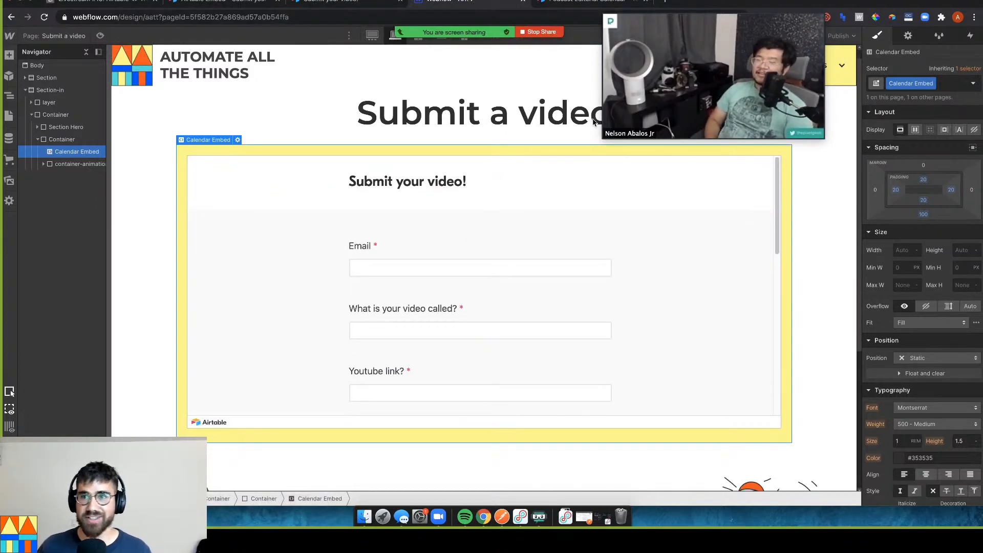
{"action": "left_click_drag", "start_coordinate": [683, 10], "coordinate": [761, 12]}
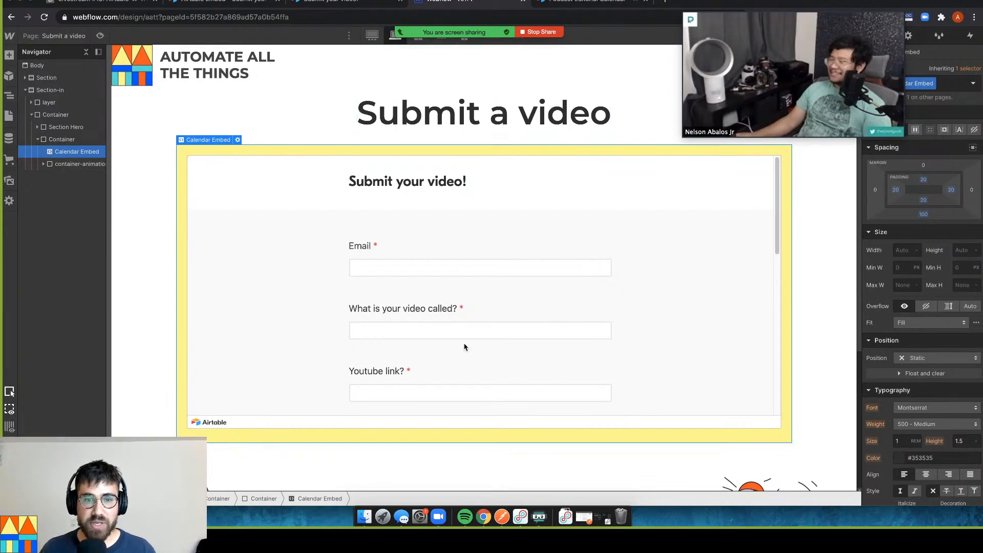
{"action": "left_click_drag", "start_coordinate": [758, 49], "coordinate": [908, 156]}
Publish the site to the selected domains and open the live aatt.webflow.io page
{"action": "left_click", "coordinate": [841, 40]}
{"action": "left_click", "coordinate": [776, 165]}
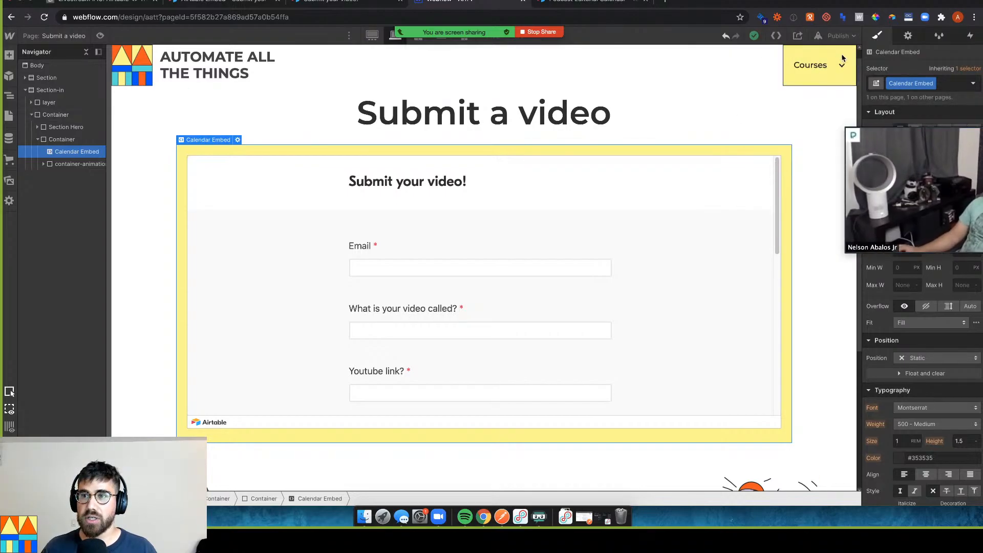
{"action": "left_click", "coordinate": [838, 36]}
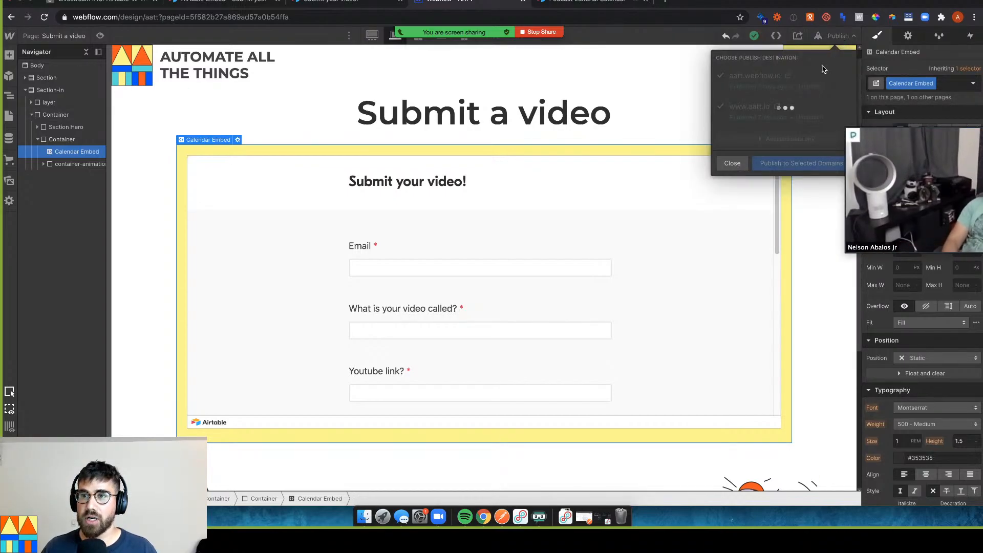
{"action": "left_click_drag", "start_coordinate": [903, 126], "coordinate": [618, 6]}
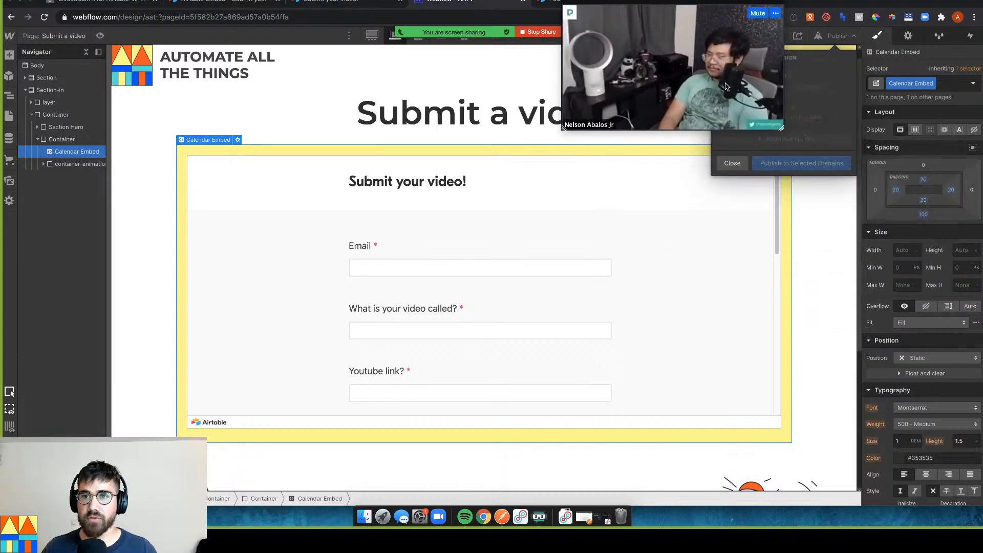
{"action": "left_click_drag", "start_coordinate": [781, 131], "coordinate": [760, 119]}
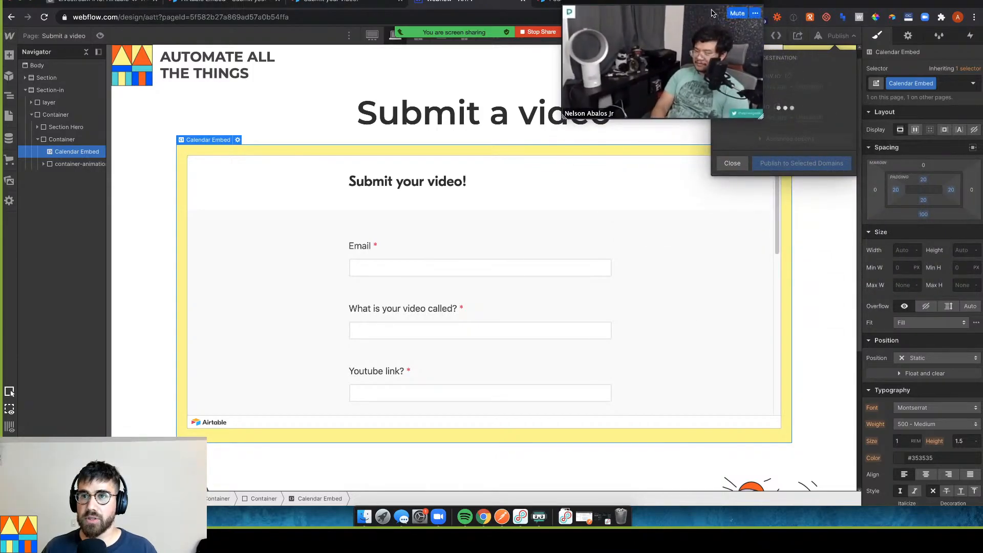
{"action": "left_click_drag", "start_coordinate": [760, 35], "coordinate": [691, 39]}
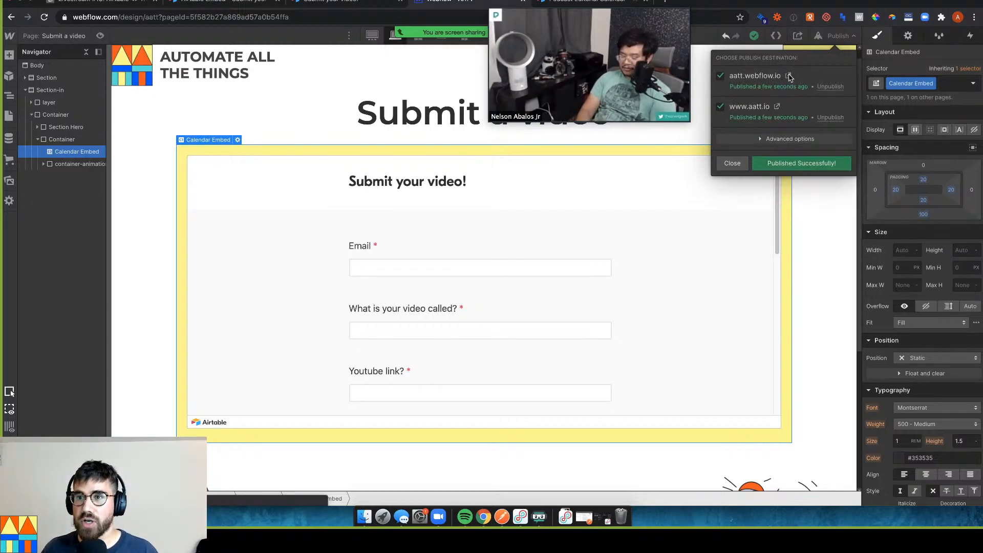
{"action": "left_click", "coordinate": [788, 76]}
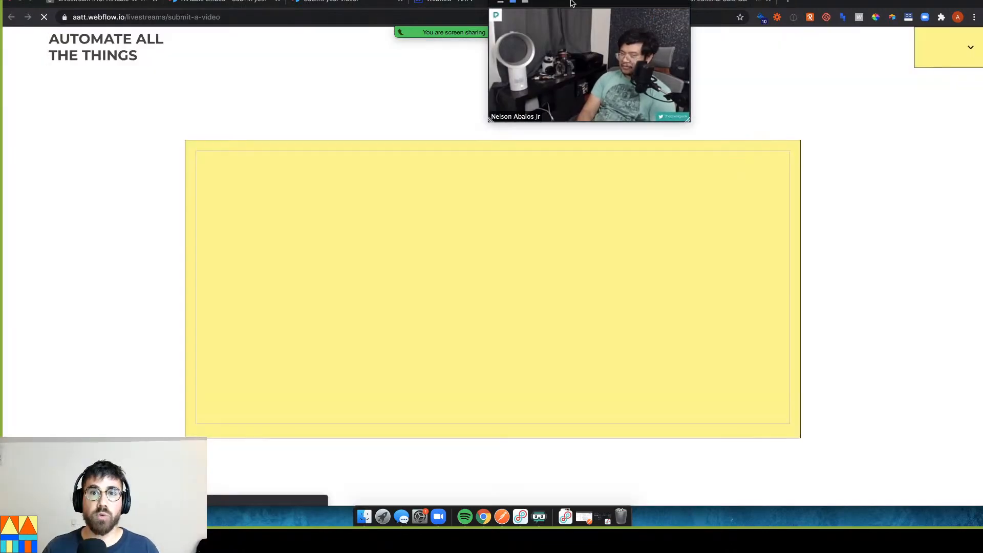
Enter a test email address and the title 'It's a video!' in the embedded form
{"action": "left_click_drag", "start_coordinate": [572, 4], "coordinate": [716, 16]}
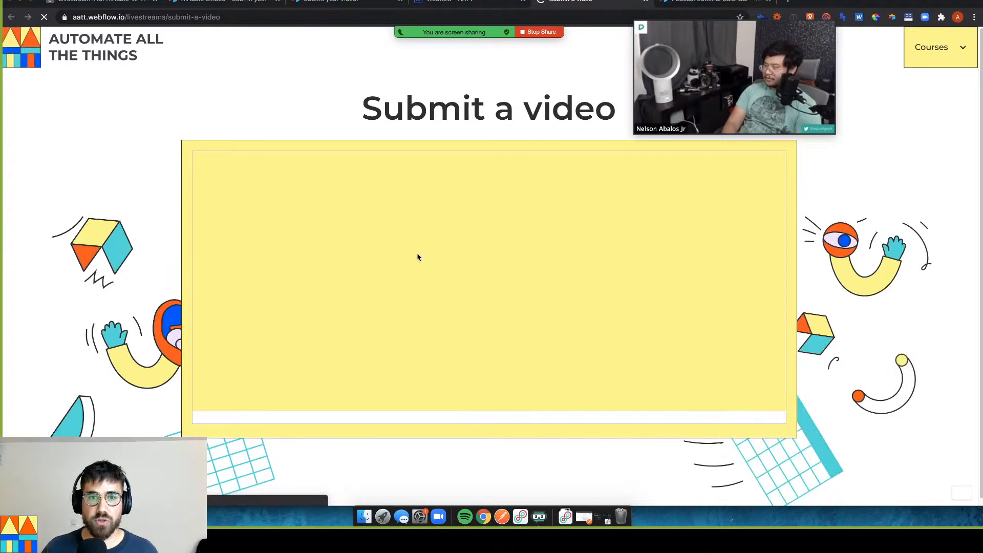
{"action": "left_click", "coordinate": [439, 260]}
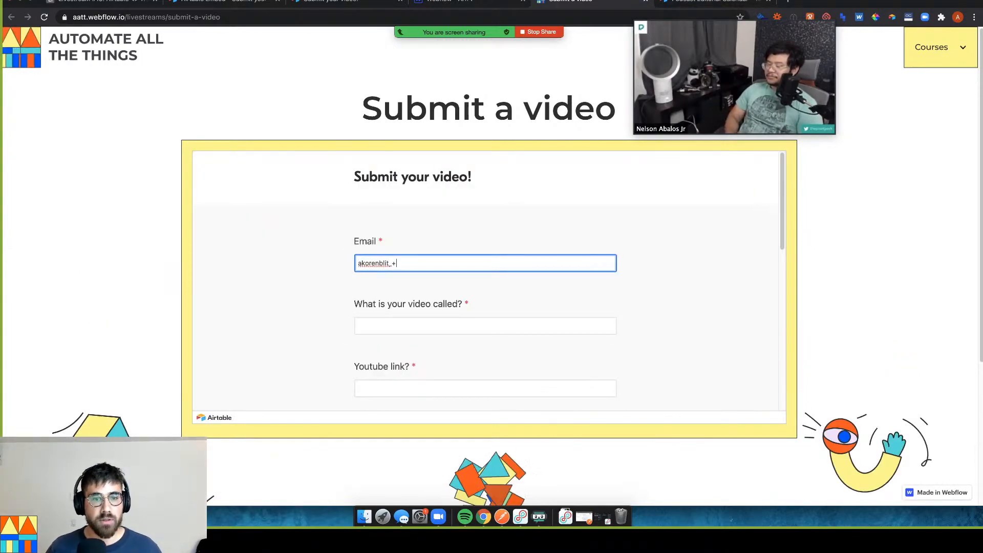
{"action": "key", "text": "Tab"}
{"action": "type", "text": "It's a video!"}
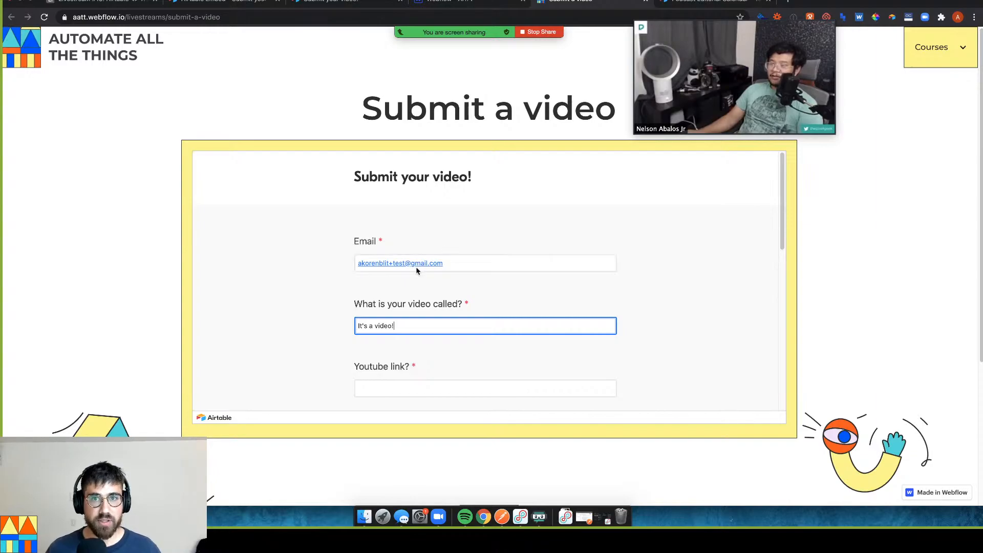
Enter youtube.com/test123 as the Youtube link and select 'test123'
{"action": "scroll", "coordinate": [401, 283], "scroll_direction": "down", "scroll_amount": 3}
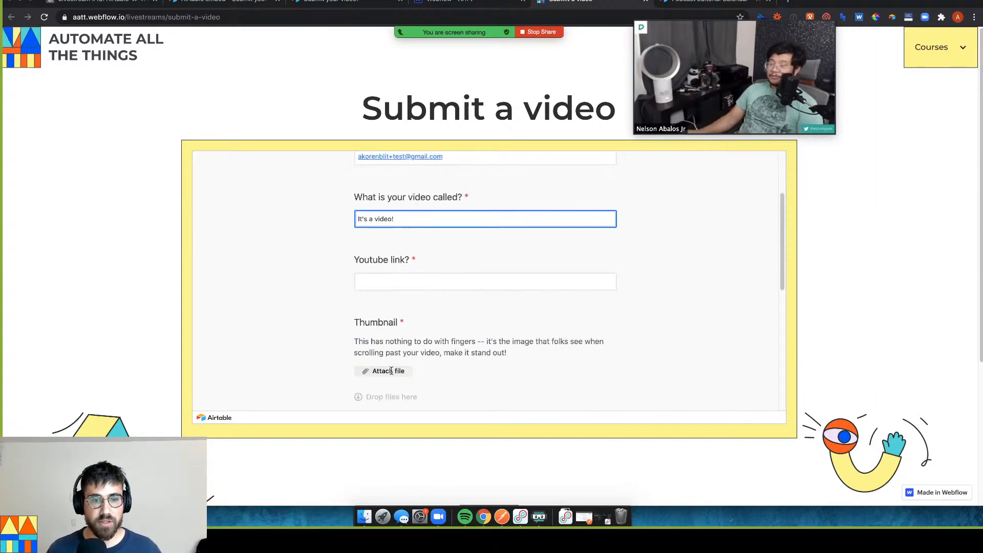
{"action": "left_click", "coordinate": [401, 283]}
{"action": "type", "text": "youtube"}
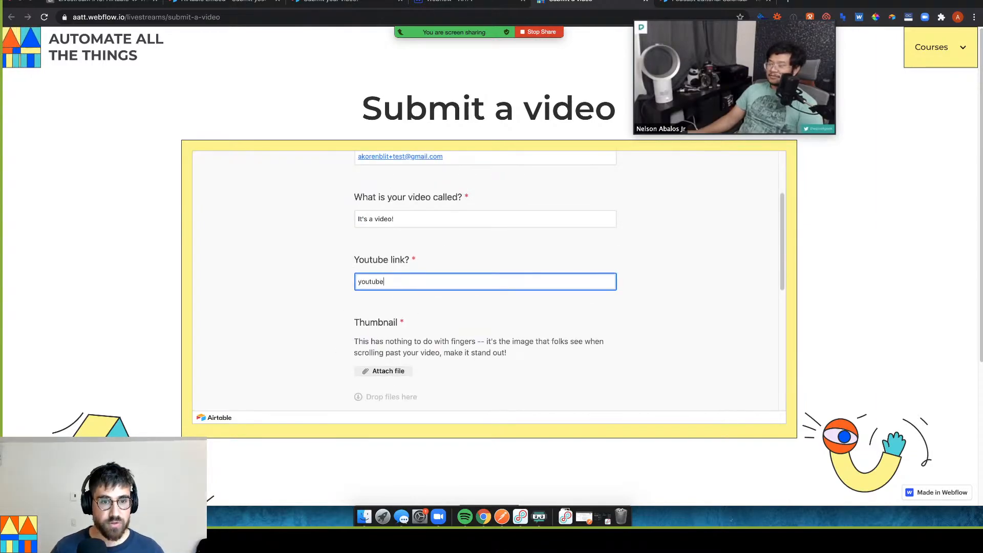
{"action": "type", "text": ".com/test123"}
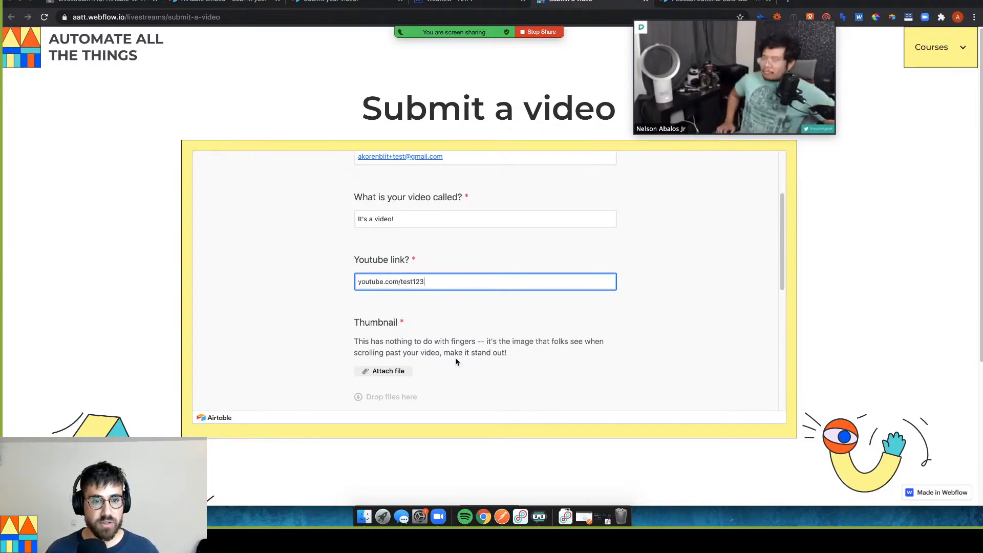
{"action": "double_click", "coordinate": [445, 279]}
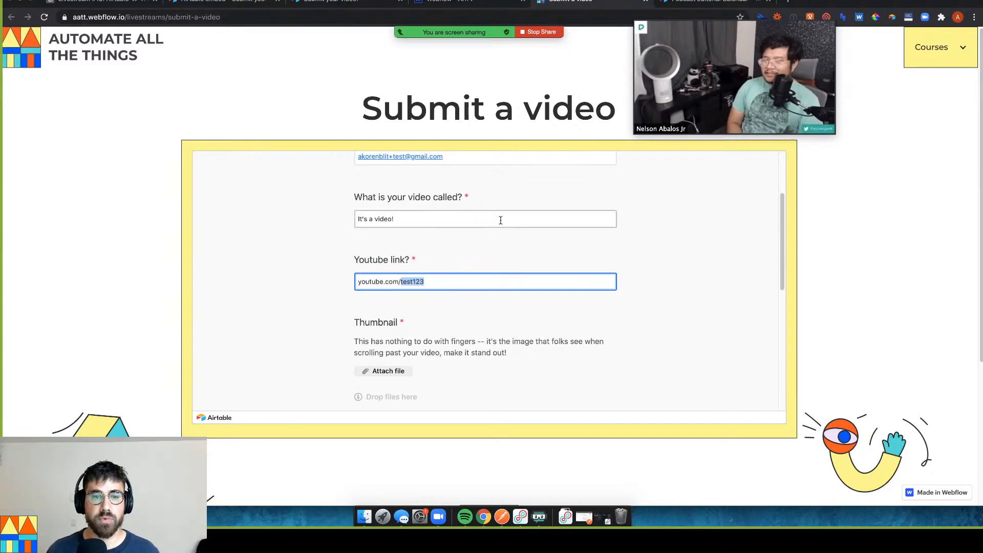
Load youtube.com in a new browser tab
{"action": "key", "text": "super+t"}
{"action": "type", "text": "youtube.com"}
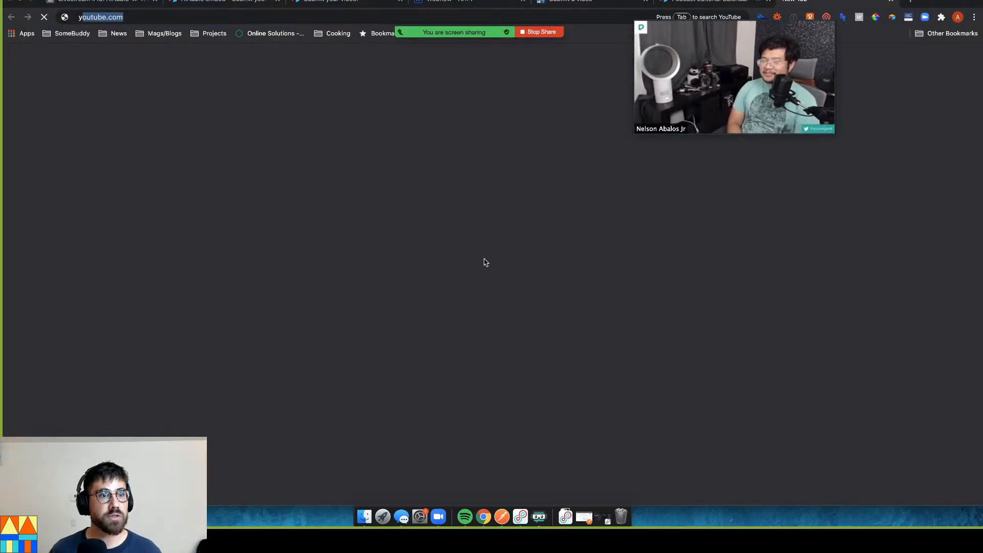
{"action": "key", "text": "Return"}
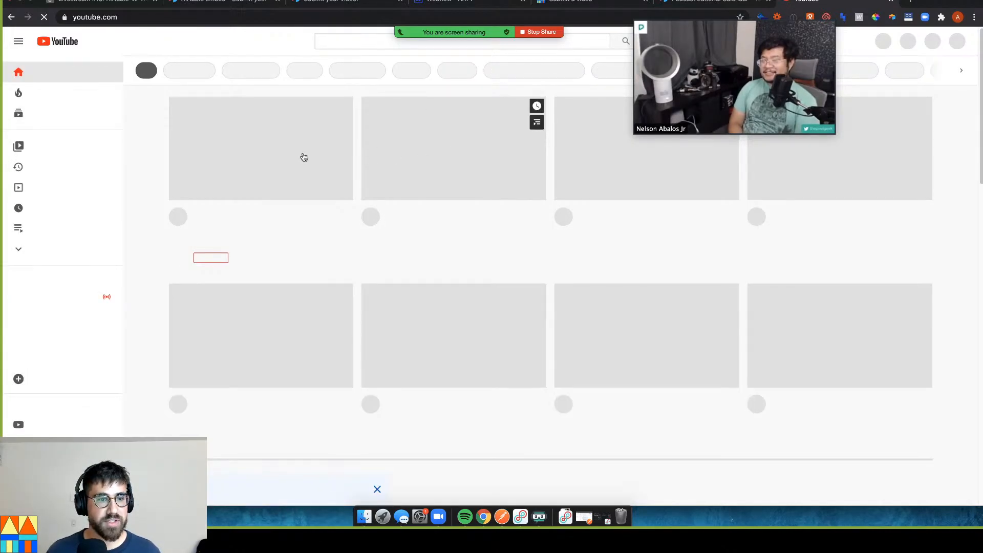
Copy a video thumbnail's image address, then go to the Podcast Editorial Calendar tab
{"action": "right_click", "coordinate": [436, 153]}
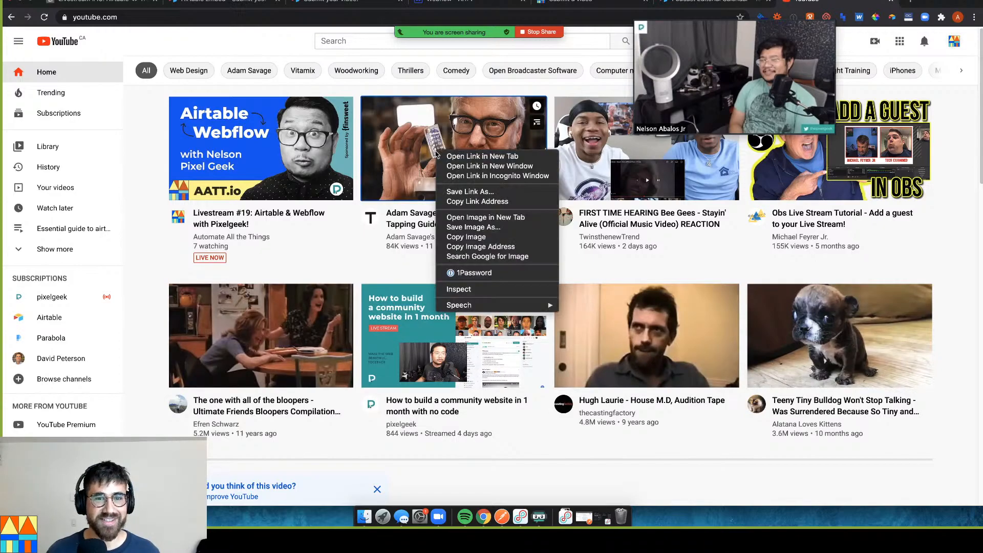
{"action": "left_click", "coordinate": [264, 156]}
{"action": "right_click", "coordinate": [263, 156]}
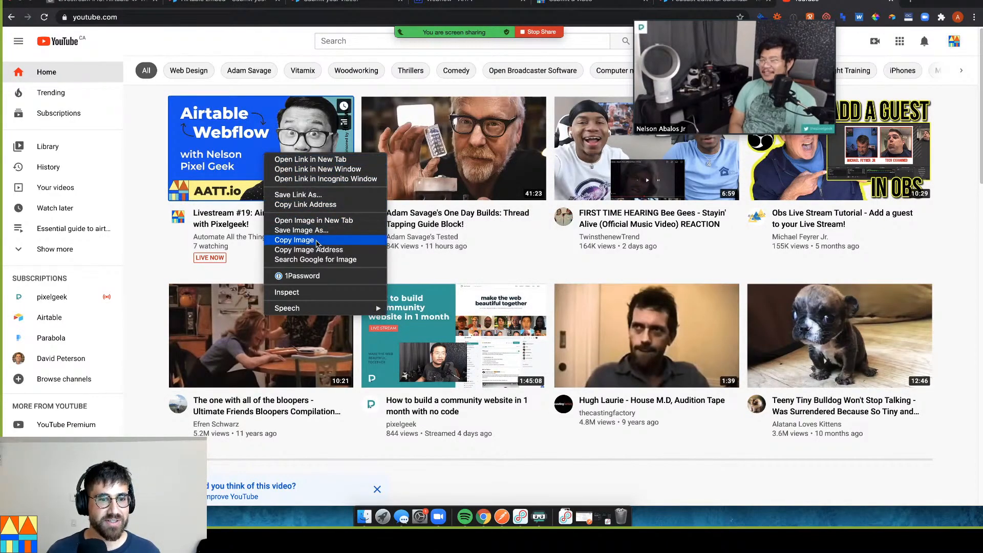
{"action": "left_click", "coordinate": [506, 136]}
{"action": "right_click", "coordinate": [506, 136]}
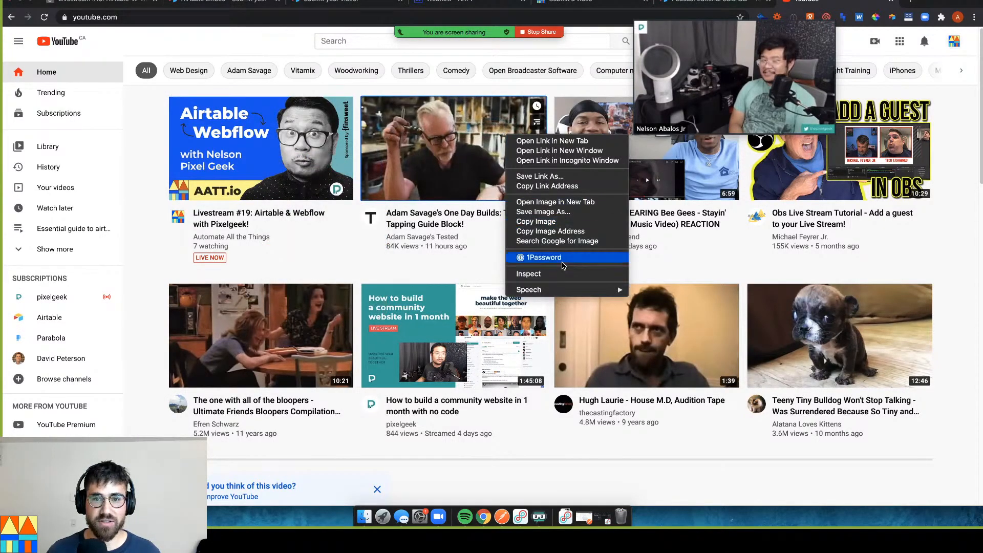
{"action": "left_click", "coordinate": [550, 231]}
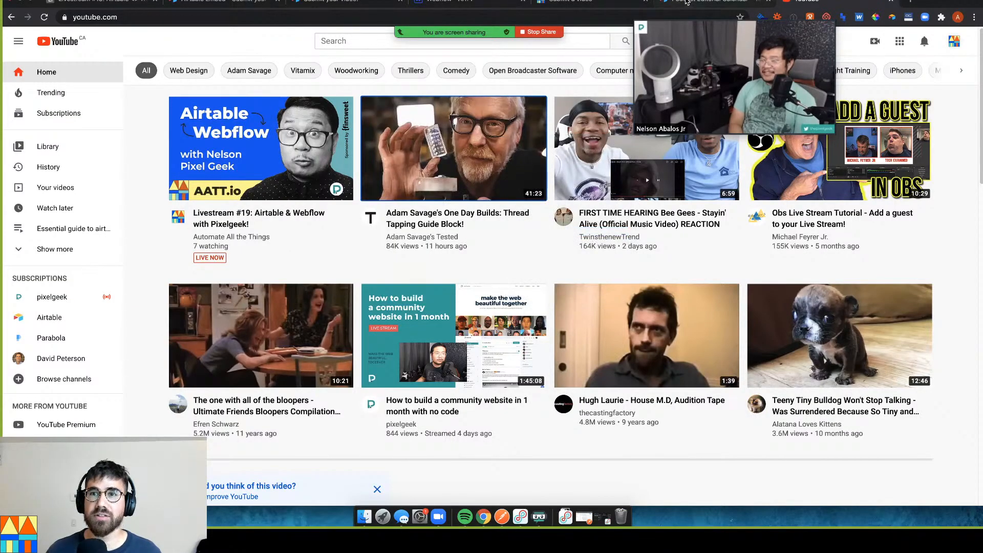
{"action": "left_click", "coordinate": [687, 2]}
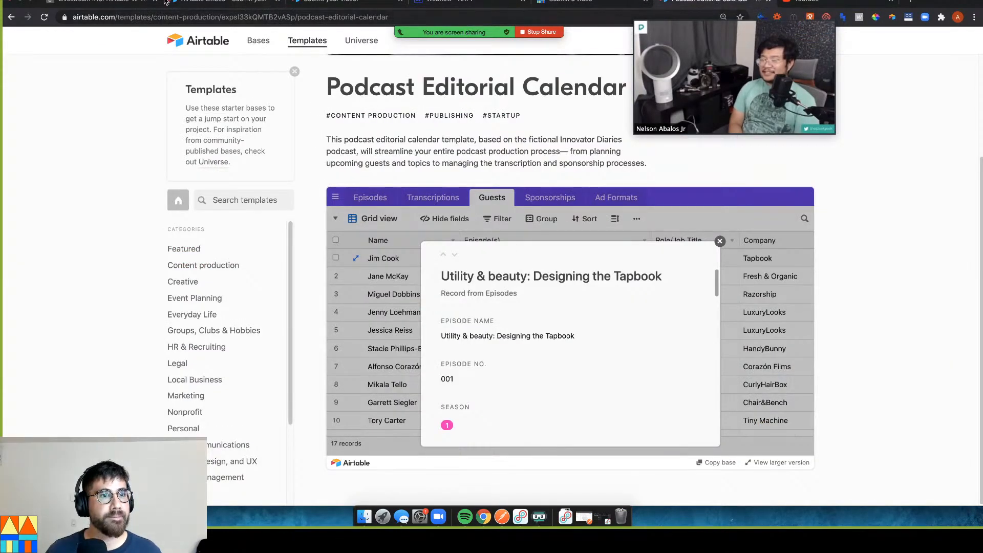
Paste the copied thumbnail address into the live form's Youtube link field
{"action": "left_click", "coordinate": [183, 4]}
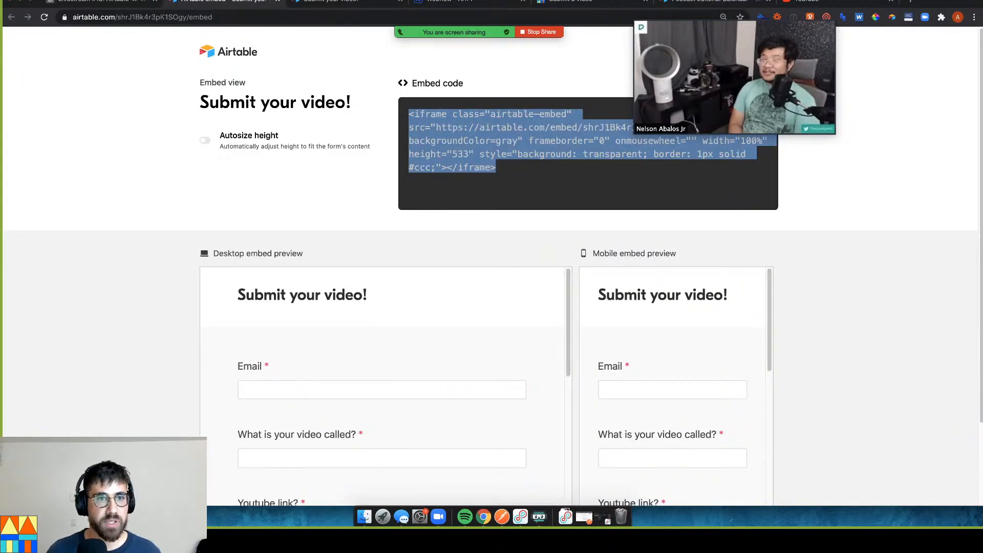
{"action": "left_click", "coordinate": [558, 2]}
{"action": "key", "text": "ctrl+a"}
{"action": "key", "text": "ctrl+v"}
Start attaching a thumbnail image, browsing the Downloads folder for a file
{"action": "scroll", "coordinate": [402, 353], "scroll_direction": "down", "scroll_amount": 1}
{"action": "scroll", "coordinate": [392, 354], "scroll_direction": "down", "scroll_amount": 2}
{"action": "left_click", "coordinate": [400, 344]}
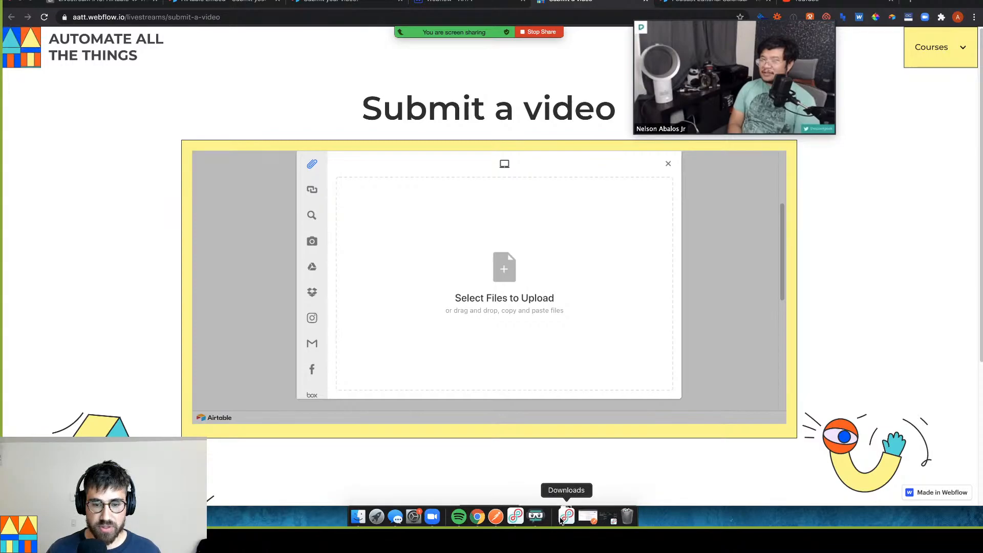
{"action": "left_click", "coordinate": [562, 518]}
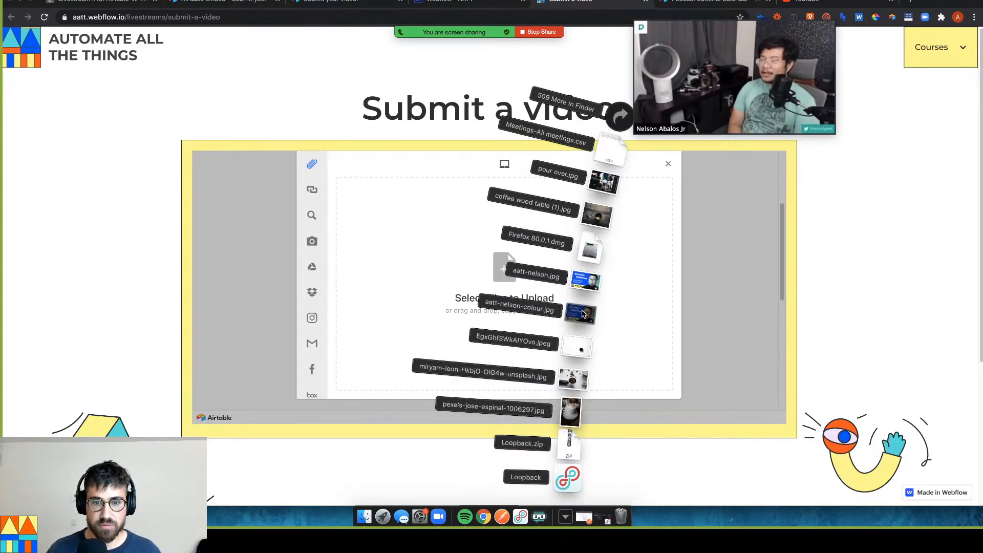
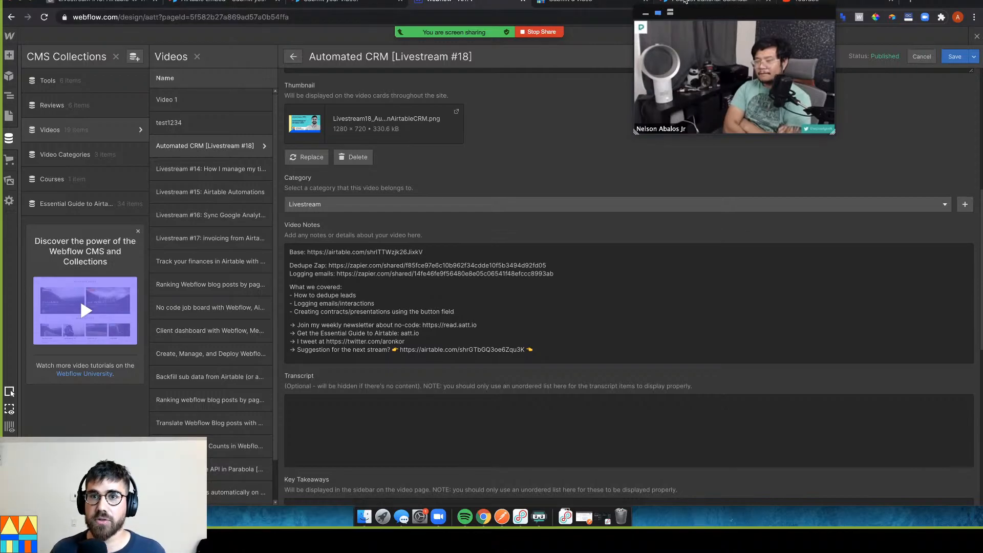
Add Zapier and Airtable as Tools on the Livestream video form and submit it
{"action": "left_click", "coordinate": [608, 3]}
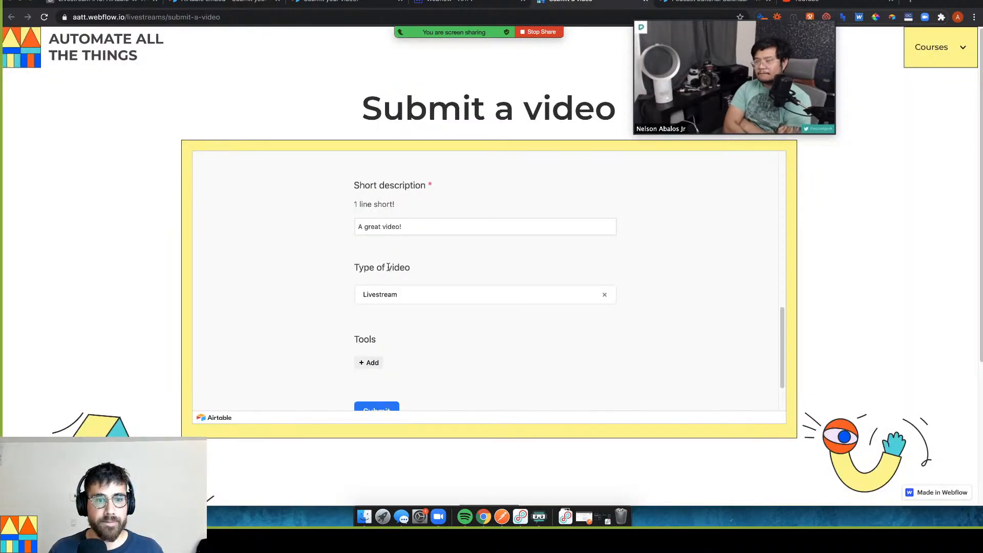
{"action": "scroll", "coordinate": [388, 267], "scroll_direction": "down", "scroll_amount": 1}
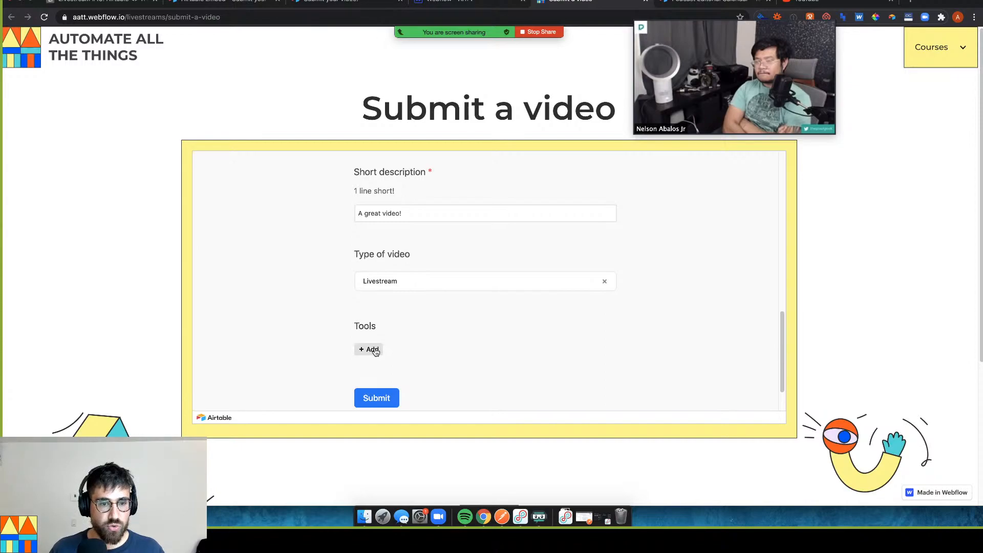
{"action": "left_click", "coordinate": [371, 350]}
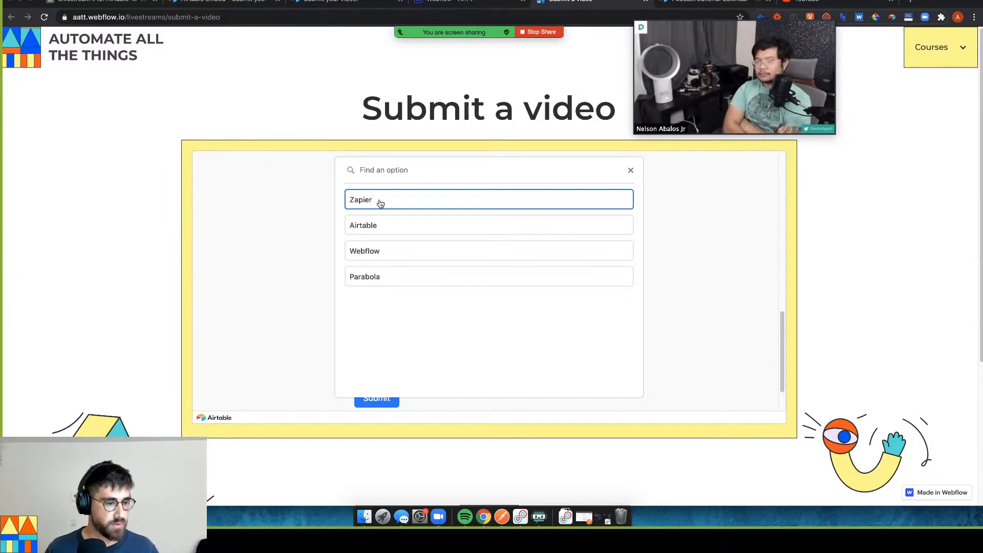
{"action": "left_click", "coordinate": [381, 203]}
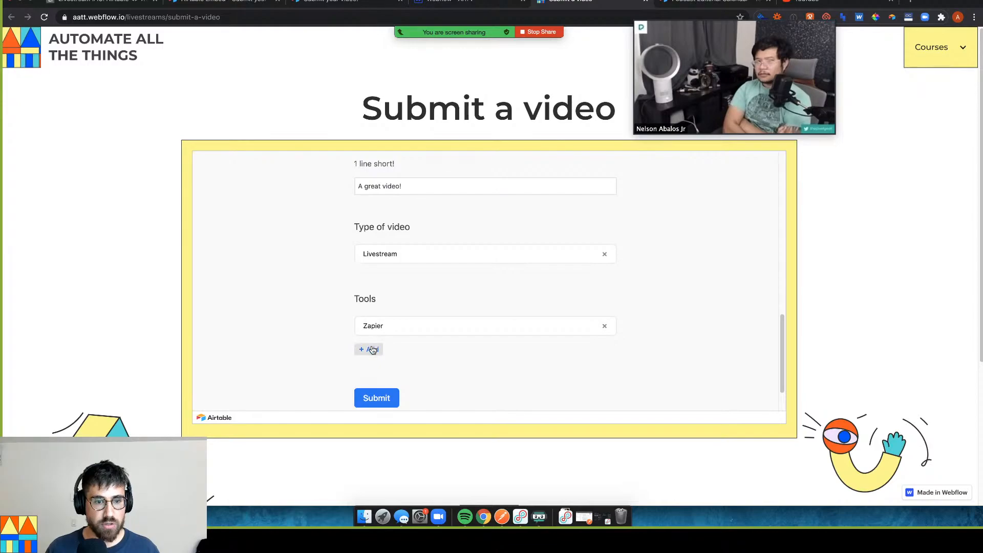
{"action": "left_click", "coordinate": [371, 349]}
{"action": "left_click", "coordinate": [387, 208]}
{"action": "scroll", "coordinate": [344, 331], "scroll_direction": "down", "scroll_amount": 1}
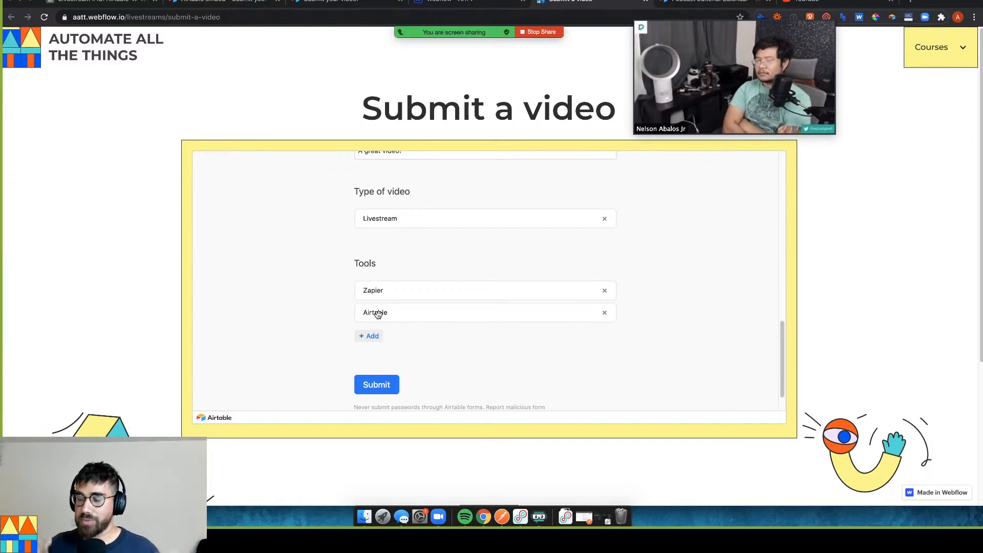
{"action": "left_click", "coordinate": [381, 386]}
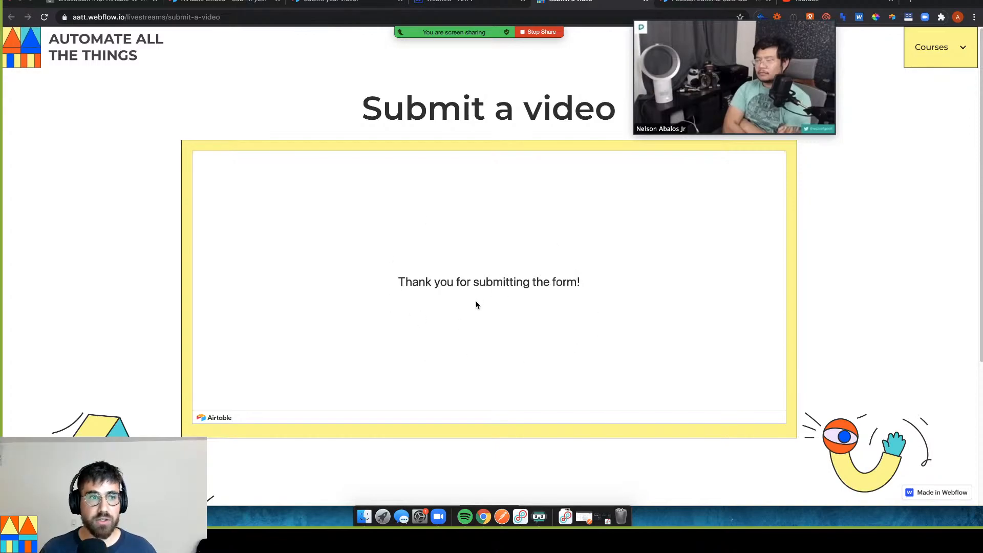
In the All submissions view, inspect the new record's email, short description and video type
{"action": "left_click", "coordinate": [97, 4]}
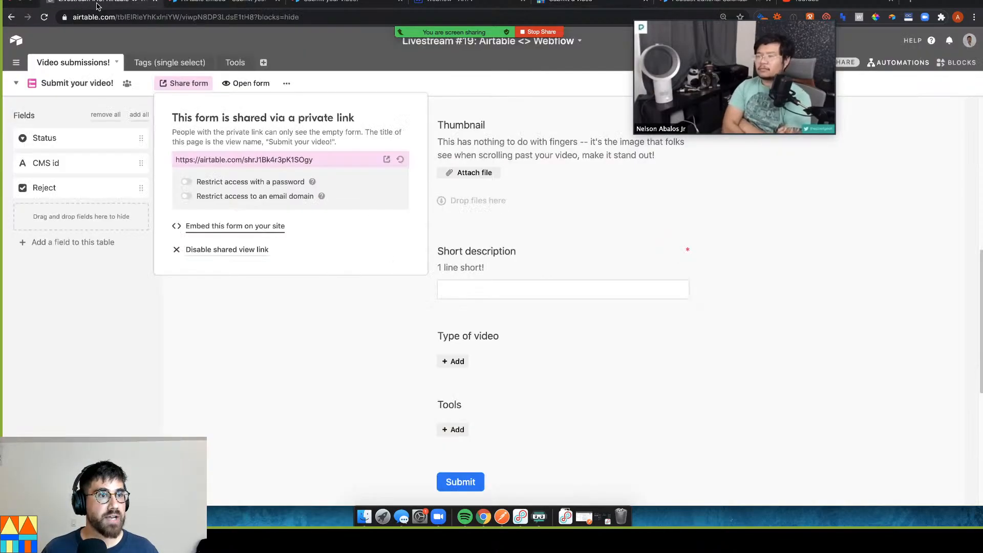
{"action": "left_click", "coordinate": [16, 83]}
{"action": "left_click", "coordinate": [117, 112]}
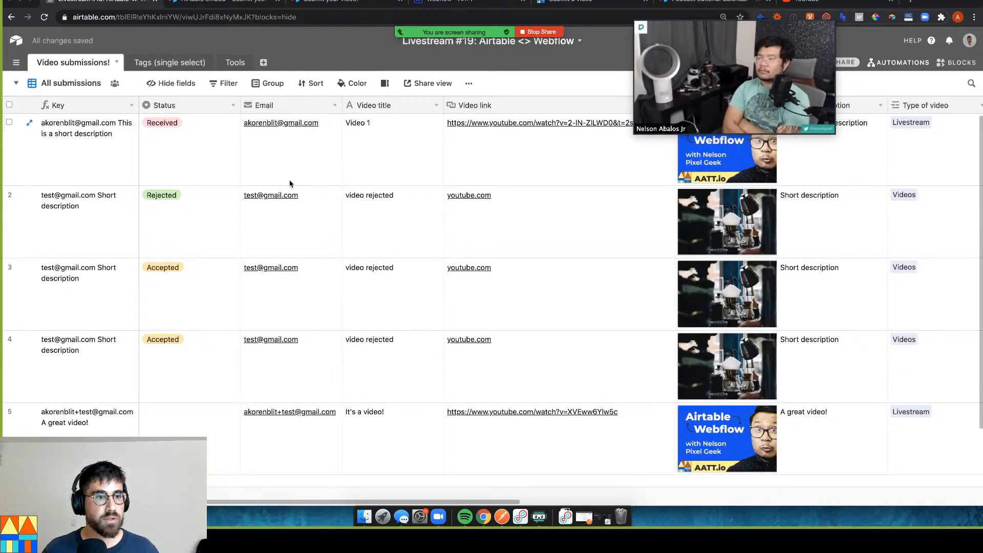
{"action": "scroll", "coordinate": [247, 254], "scroll_direction": "down", "scroll_amount": 1}
{"action": "left_click", "coordinate": [123, 427]}
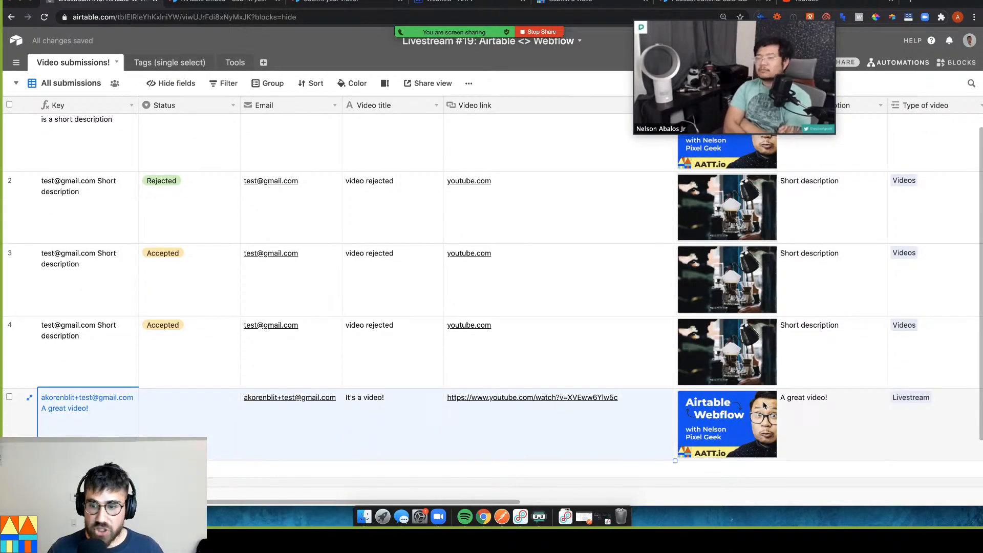
{"action": "left_click", "coordinate": [805, 433]}
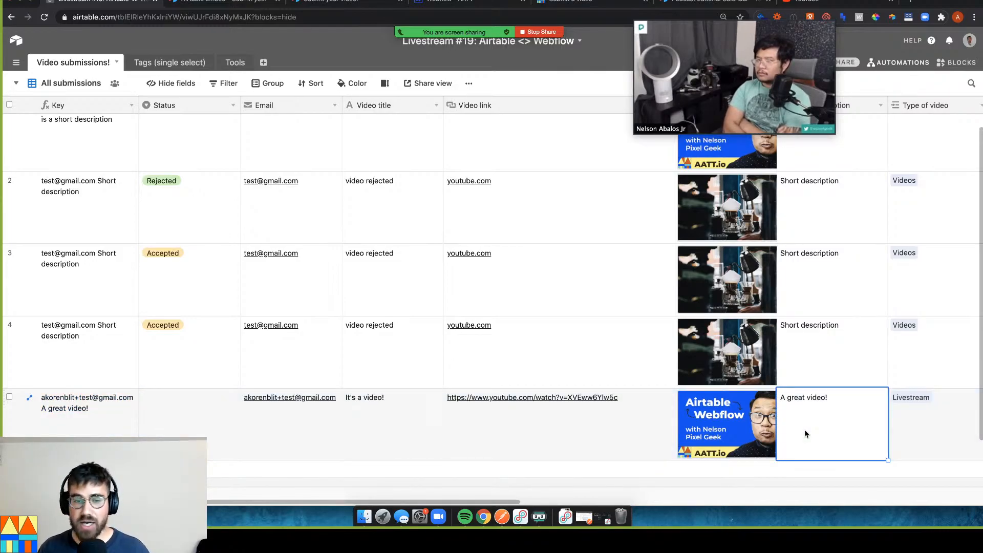
{"action": "left_click", "coordinate": [265, 432]}
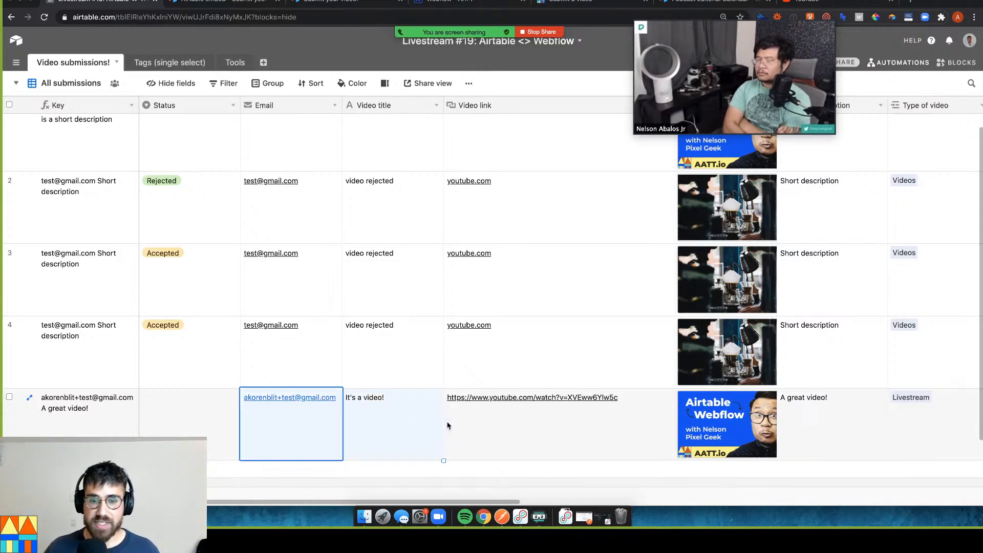
{"action": "left_click", "coordinate": [821, 429]}
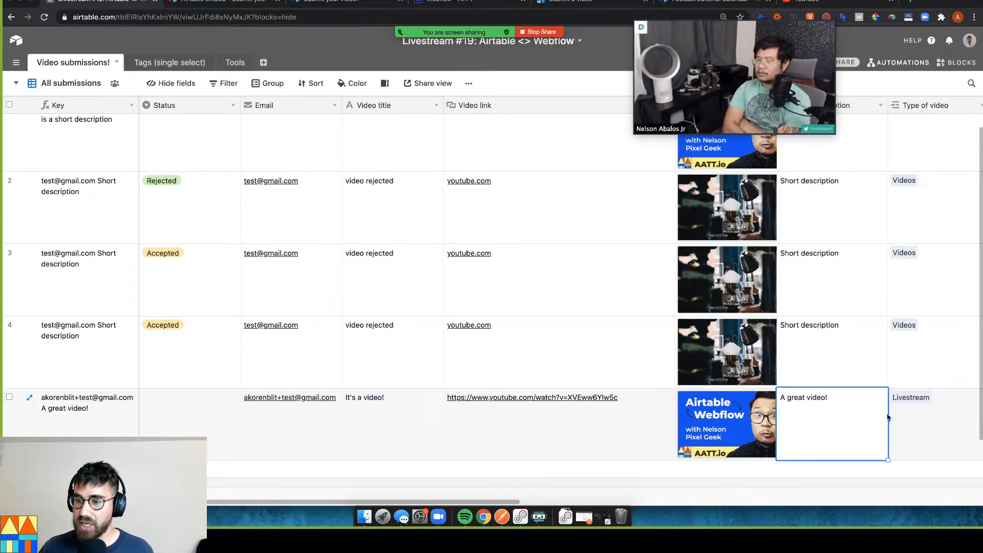
{"action": "left_click", "coordinate": [917, 416]}
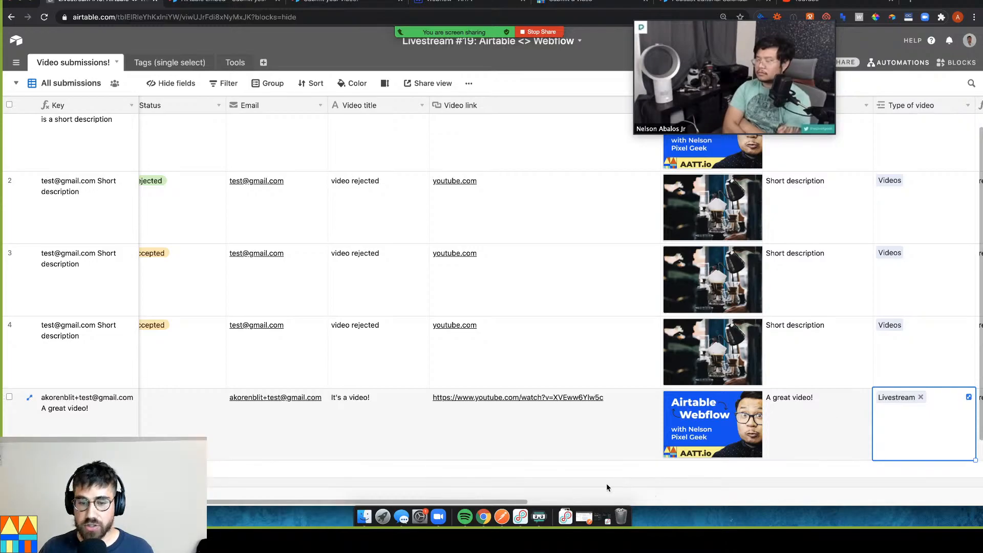
{"action": "scroll", "coordinate": [665, 484], "scroll_direction": "right", "scroll_amount": 5}
{"action": "scroll", "coordinate": [693, 486], "scroll_direction": "right", "scroll_amount": 8}
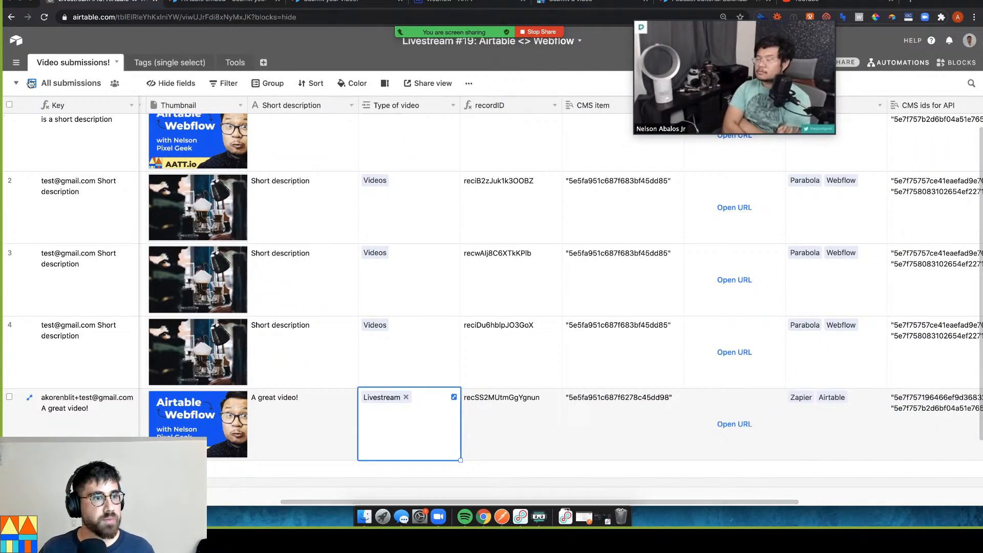
Check the Reviewing view's filter condition, then return to All submissions
{"action": "left_click", "coordinate": [14, 83]}
{"action": "left_click", "coordinate": [113, 156]}
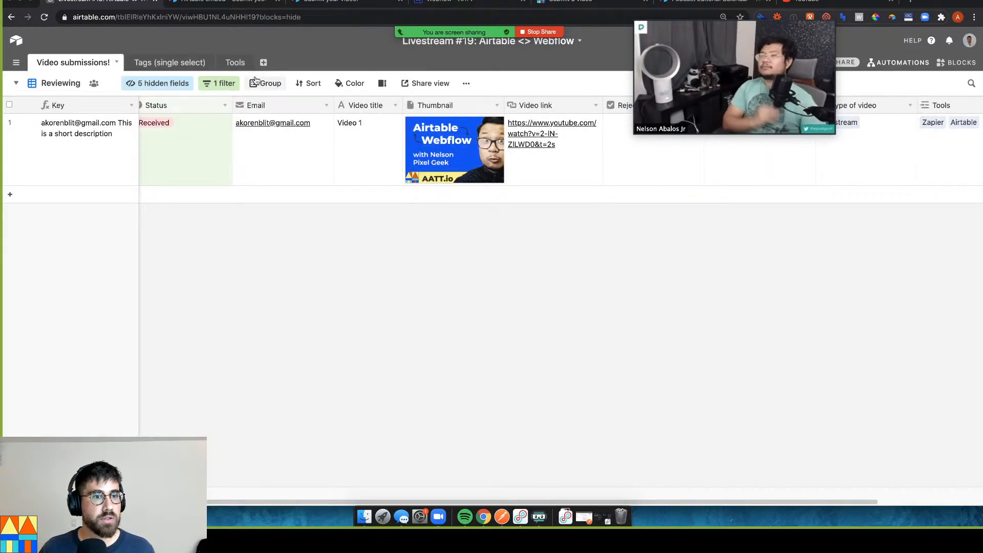
{"action": "left_click", "coordinate": [221, 84]}
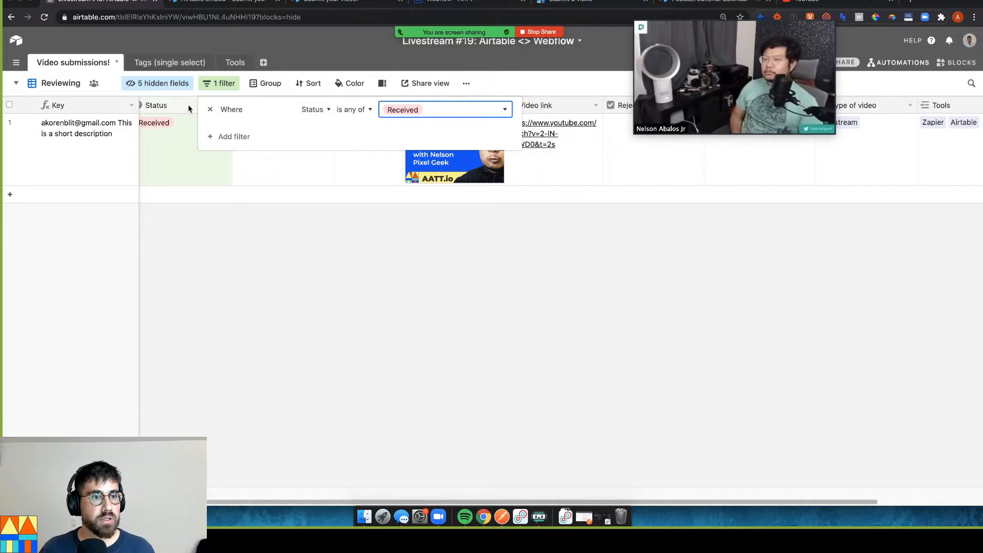
{"action": "left_click", "coordinate": [15, 83]}
{"action": "left_click", "coordinate": [96, 109]}
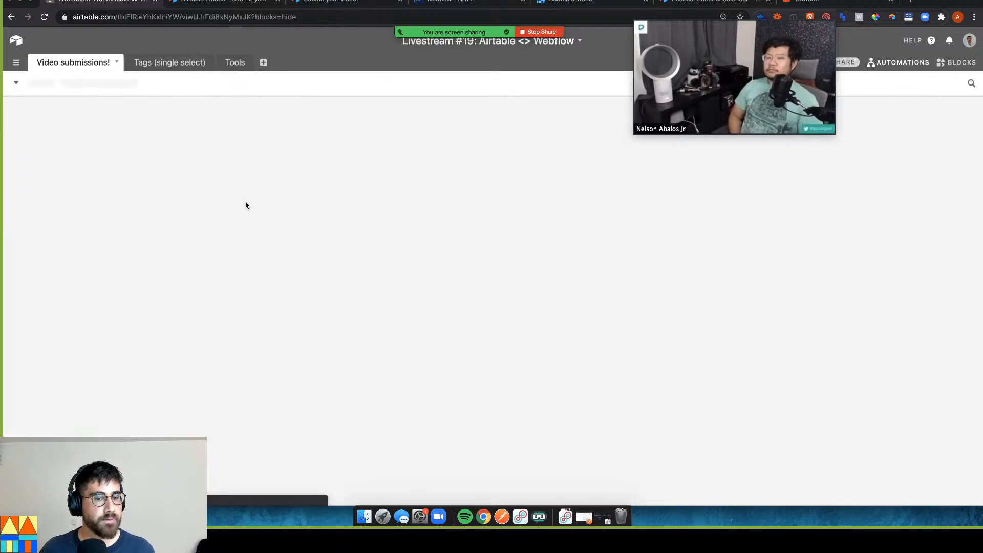
Set the new submission's Status to Received
{"action": "scroll", "coordinate": [407, 397], "scroll_direction": "down", "scroll_amount": 2}
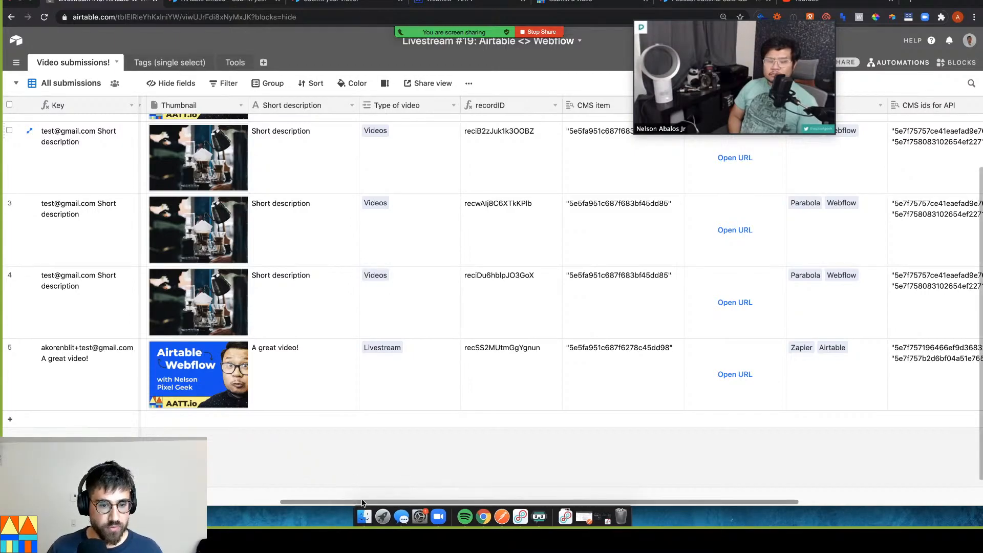
{"action": "scroll", "coordinate": [272, 500], "scroll_direction": "left", "scroll_amount": 10}
{"action": "left_click", "coordinate": [213, 362]}
{"action": "left_click", "coordinate": [213, 362]}
{"action": "left_click", "coordinate": [203, 402]}
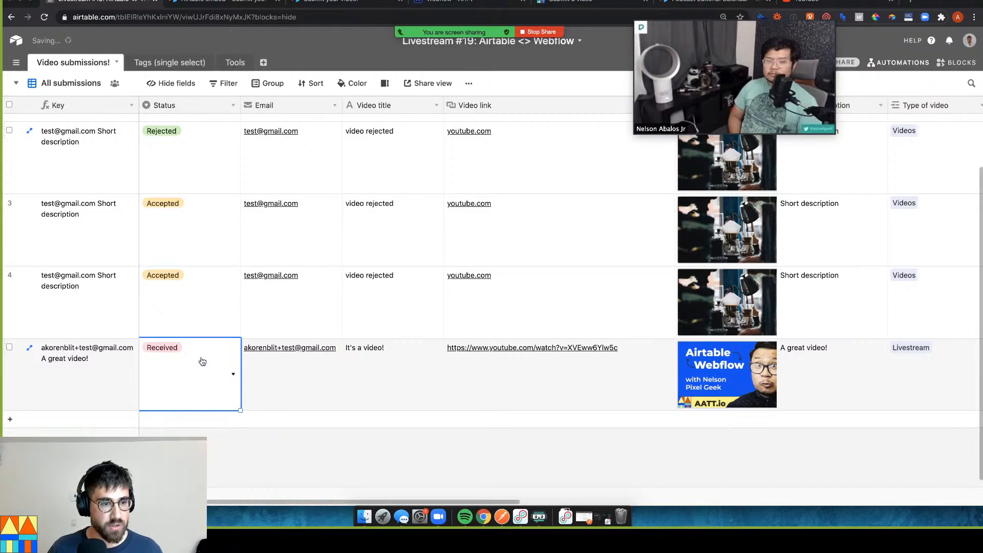
Switch to the Reviewing view, confirm its Status is Received filter, and select the first video link
{"action": "left_click", "coordinate": [56, 84]}
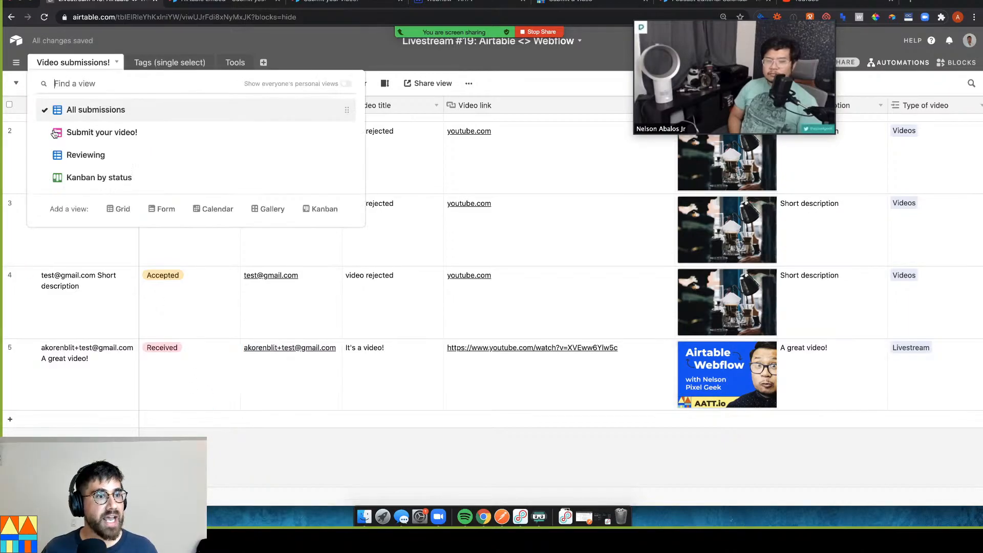
{"action": "left_click", "coordinate": [73, 154]}
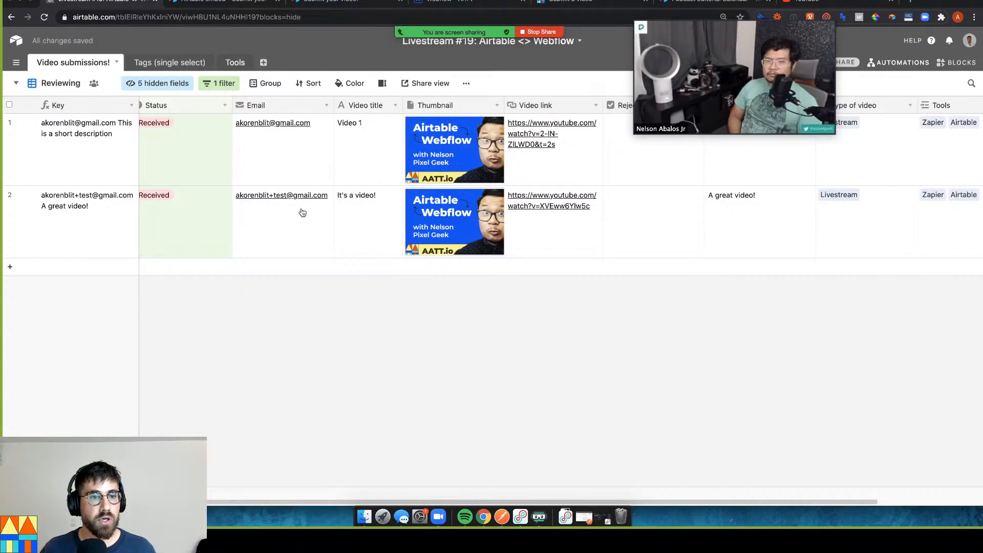
{"action": "left_click", "coordinate": [221, 84]}
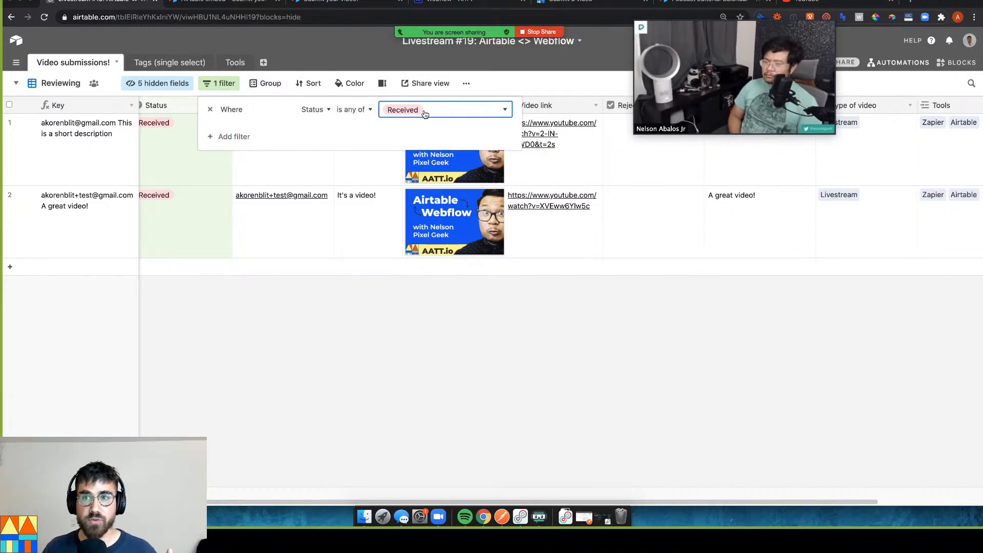
{"action": "left_click", "coordinate": [428, 334]}
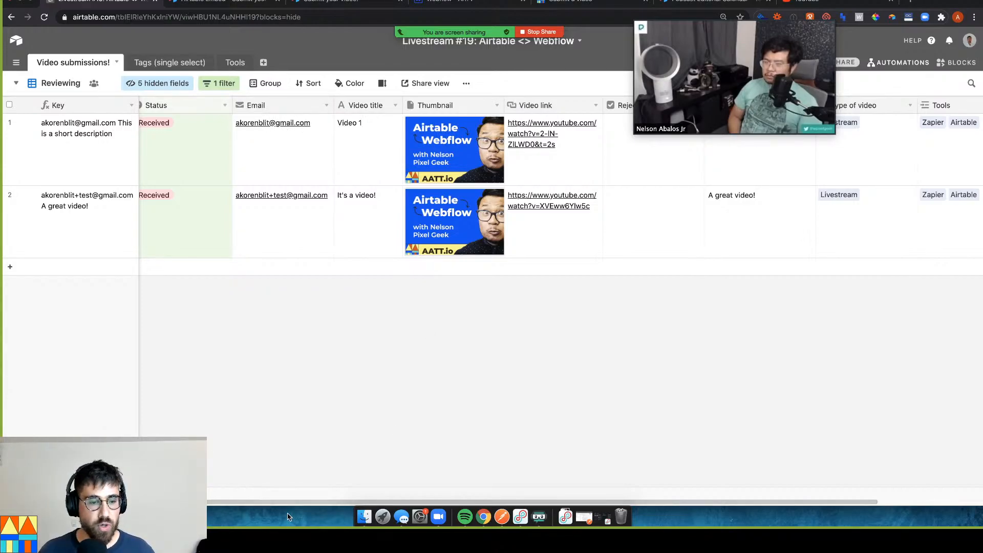
{"action": "left_click_drag", "start_coordinate": [233, 501], "coordinate": [225, 501]}
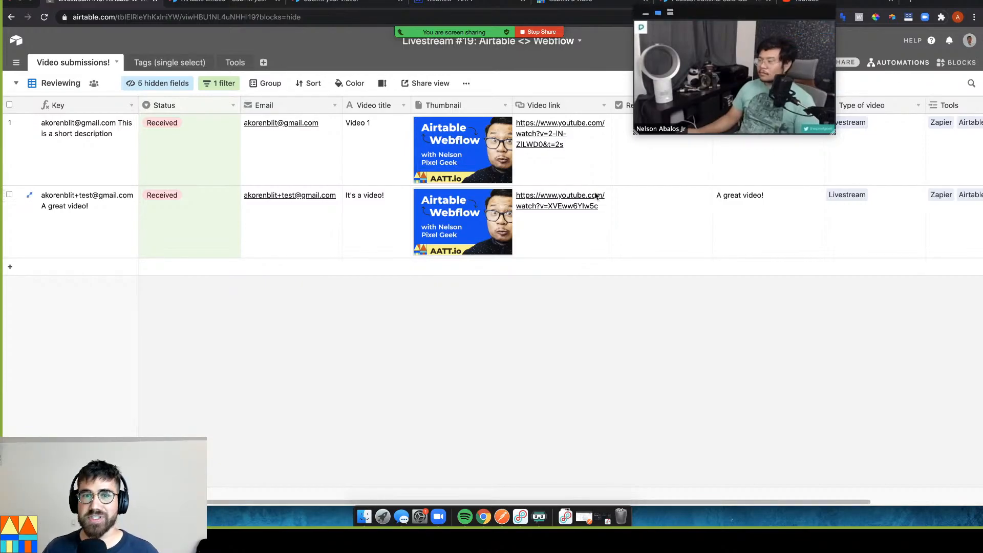
{"action": "left_click", "coordinate": [566, 166]}
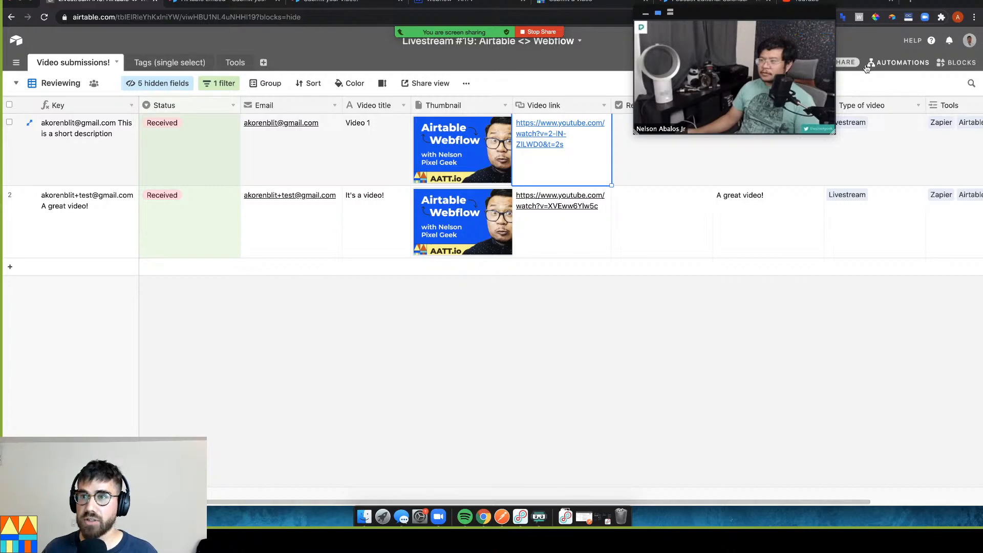
Open the blocks panel on the Metrics & review dashboard and preview the first record's video
{"action": "left_click", "coordinate": [955, 63]}
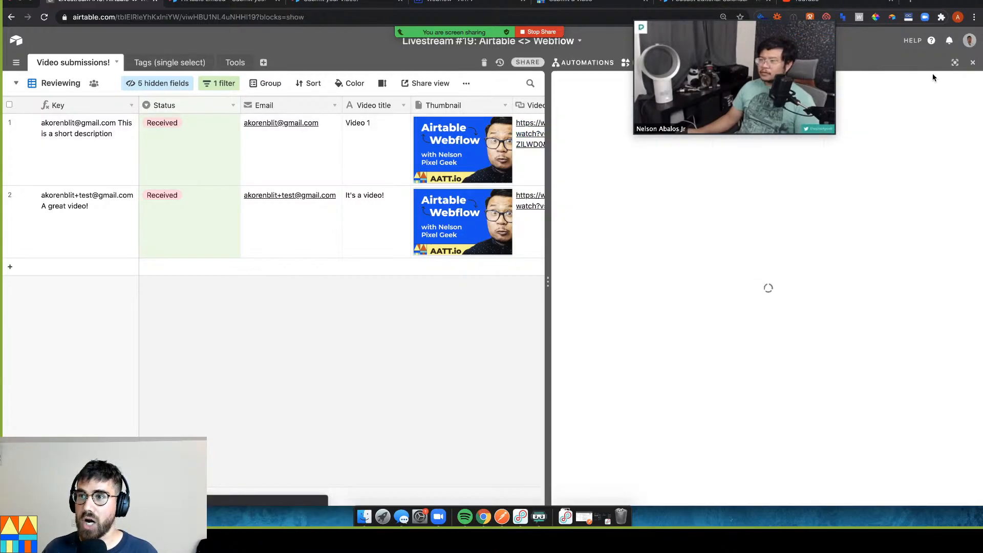
{"action": "left_click_drag", "start_coordinate": [768, 15], "coordinate": [793, 14]}
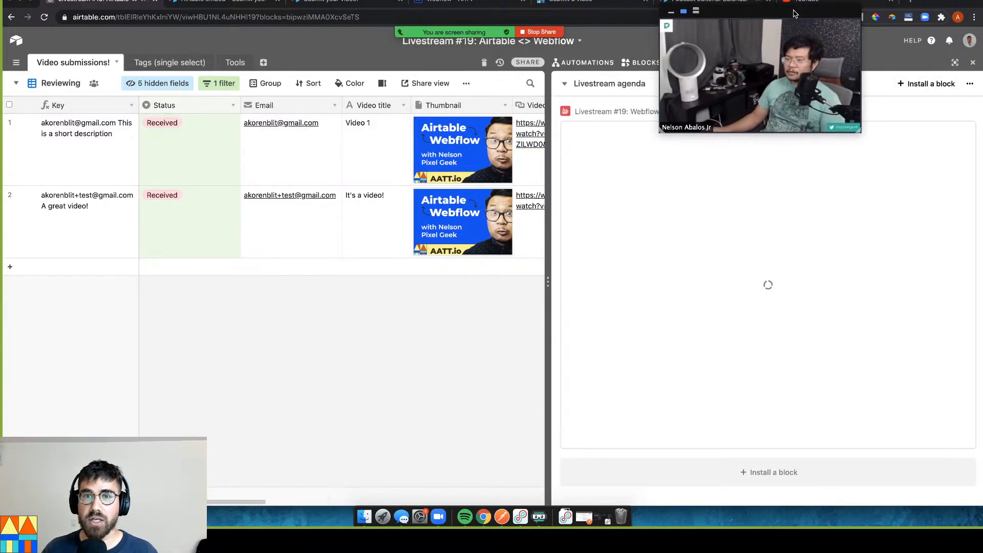
{"action": "left_click", "coordinate": [593, 84]}
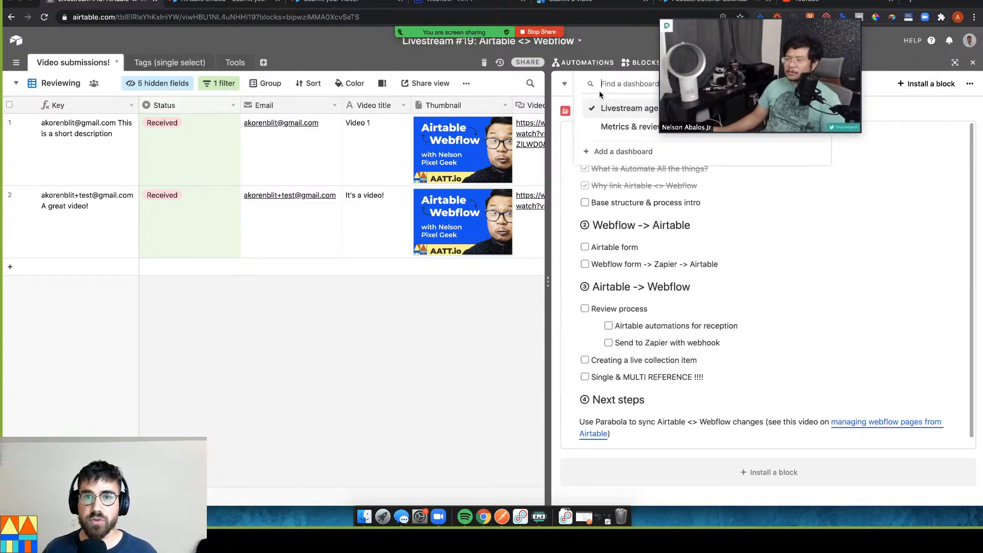
{"action": "left_click", "coordinate": [621, 131]}
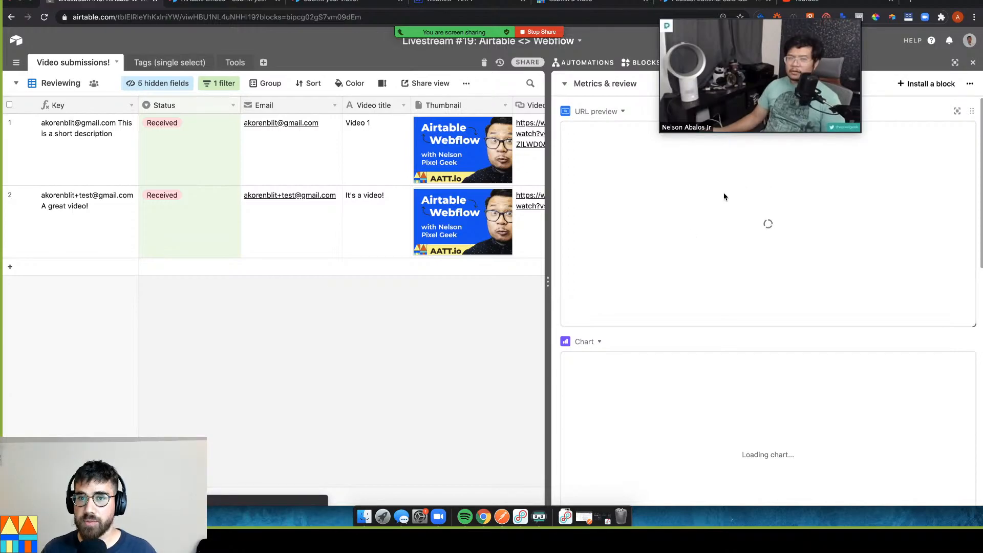
{"action": "left_click", "coordinate": [521, 161]}
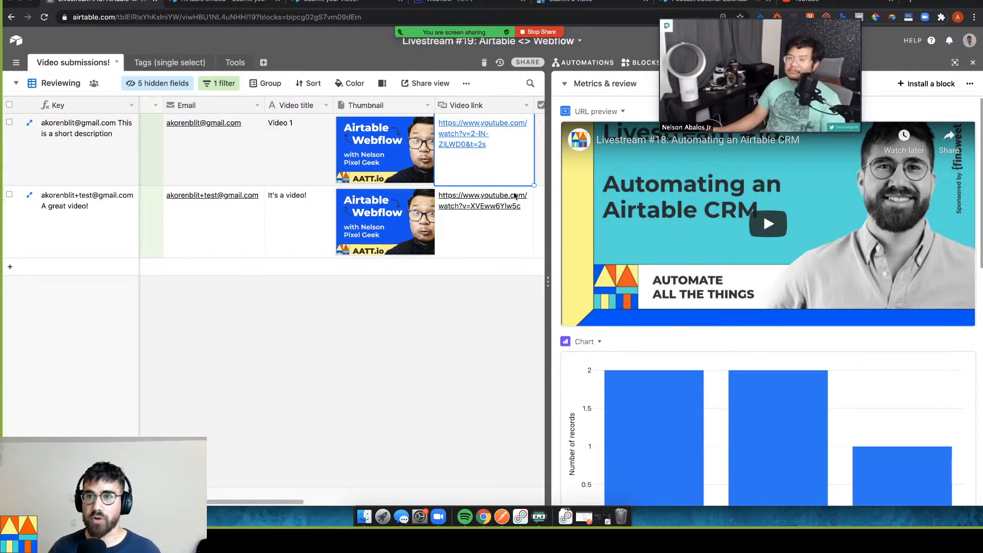
Scroll through the dashboard charts, expand it full screen, then close it
{"action": "scroll", "coordinate": [614, 276], "scroll_direction": "down", "scroll_amount": 3}
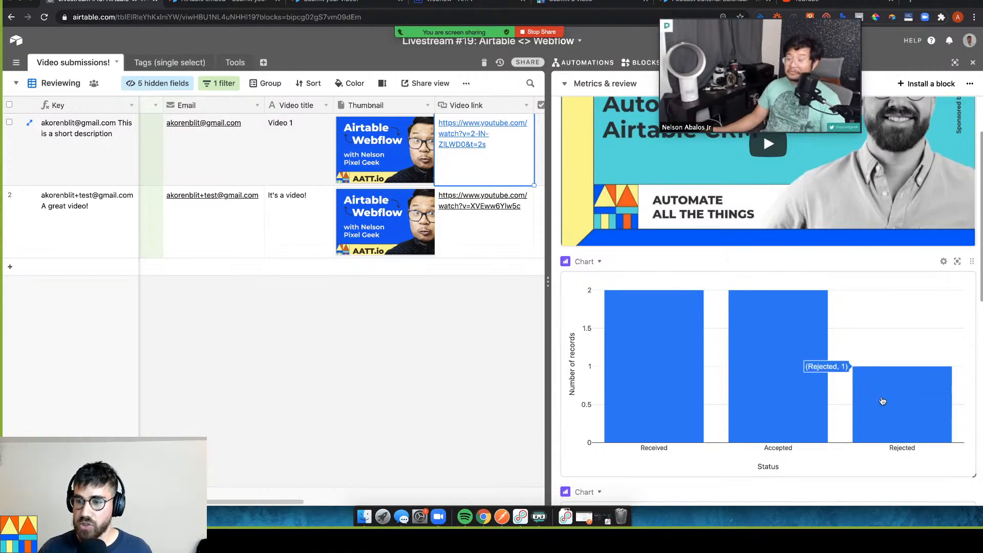
{"action": "scroll", "coordinate": [663, 353], "scroll_direction": "down", "scroll_amount": 6}
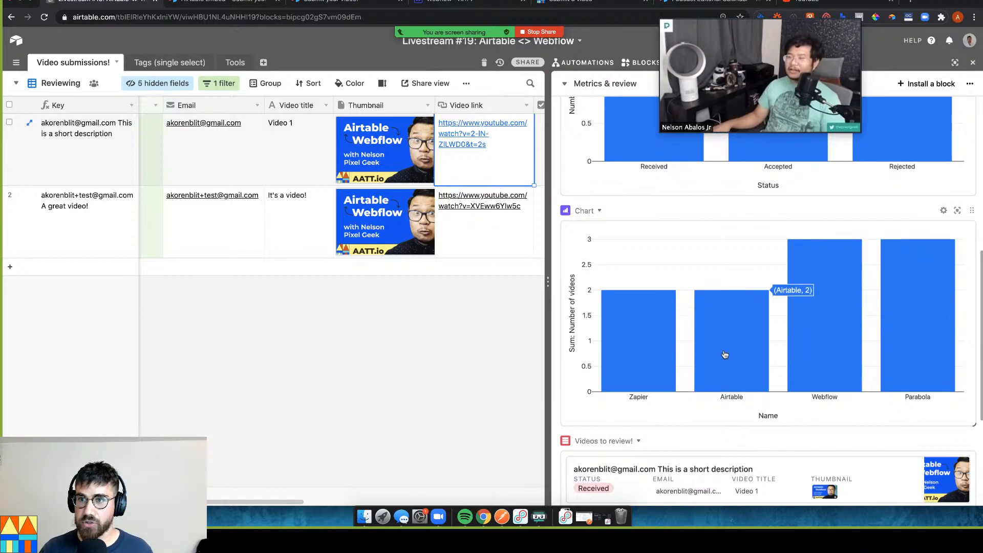
{"action": "scroll", "coordinate": [633, 360], "scroll_direction": "down", "scroll_amount": 2}
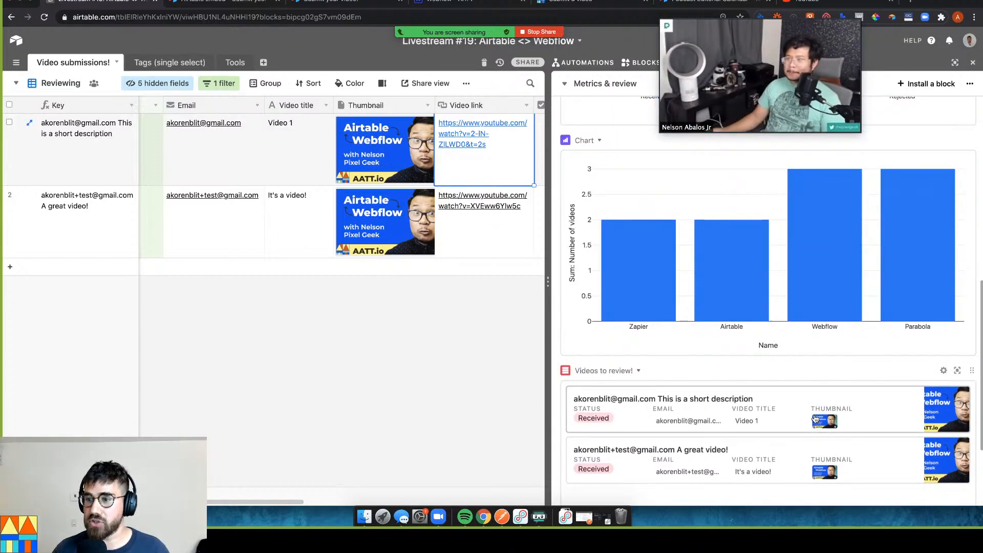
{"action": "scroll", "coordinate": [783, 285], "scroll_direction": "up", "scroll_amount": 6}
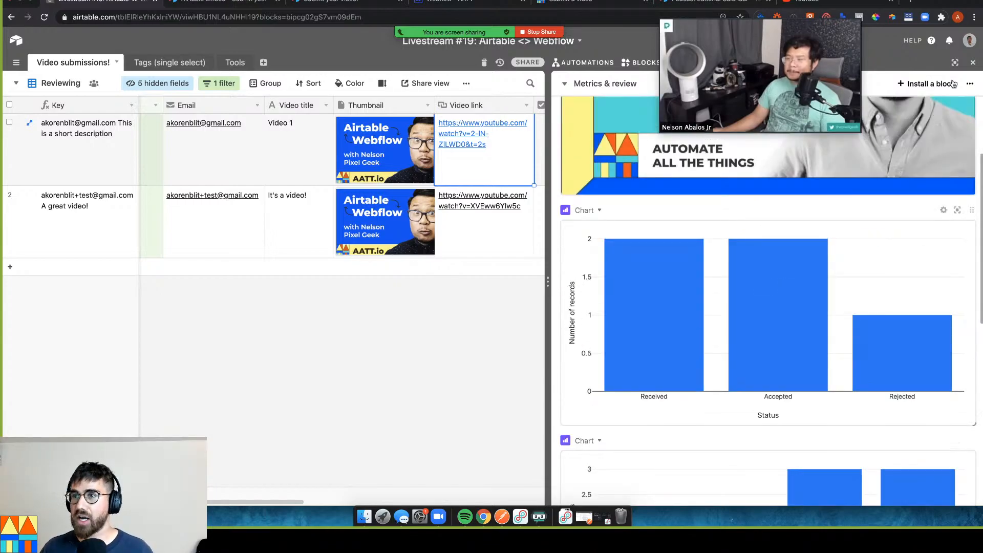
{"action": "left_click", "coordinate": [954, 63]}
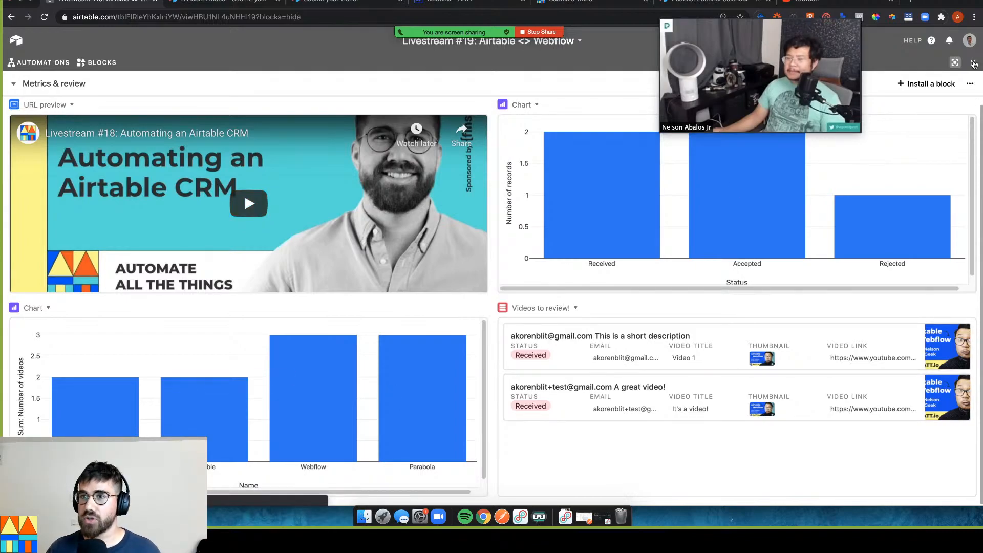
{"action": "left_click", "coordinate": [974, 63]}
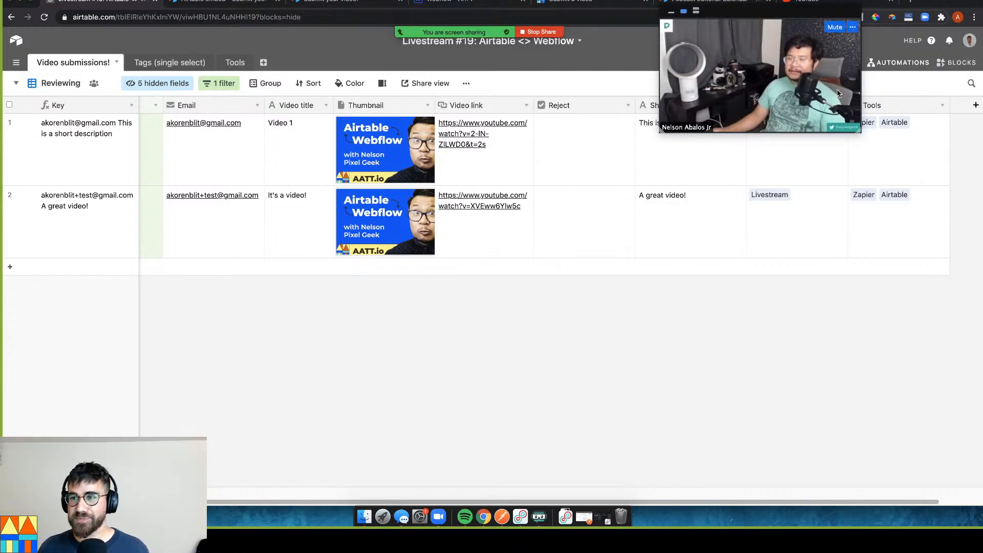
On the enlarged Livestream agenda, check off 'Airtable form' and 'Webflow form -> Zapier -> Airtable'
{"action": "left_click", "coordinate": [944, 66]}
{"action": "left_click", "coordinate": [47, 90]}
{"action": "left_click", "coordinate": [123, 109]}
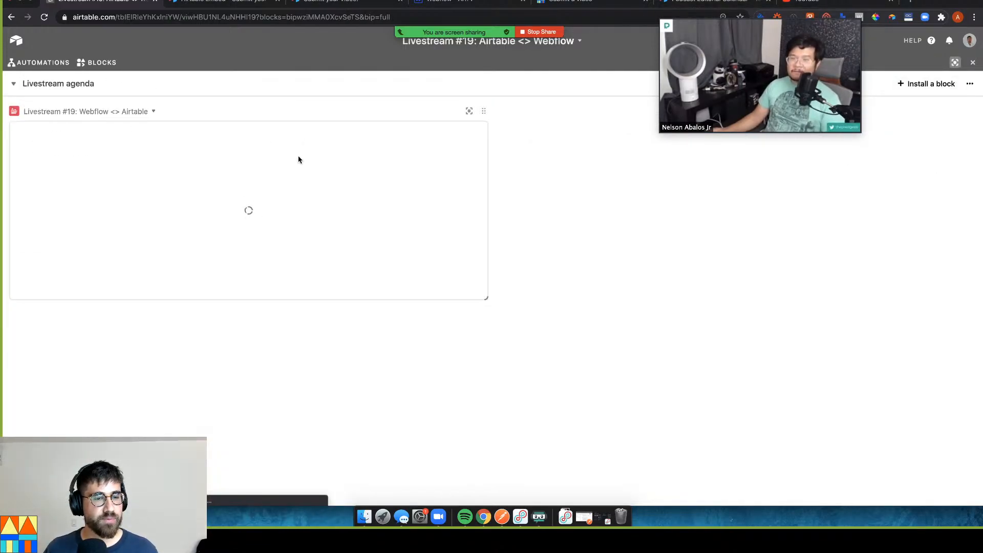
{"action": "left_click_drag", "start_coordinate": [486, 298], "coordinate": [487, 380]}
{"action": "left_click", "coordinate": [33, 248]}
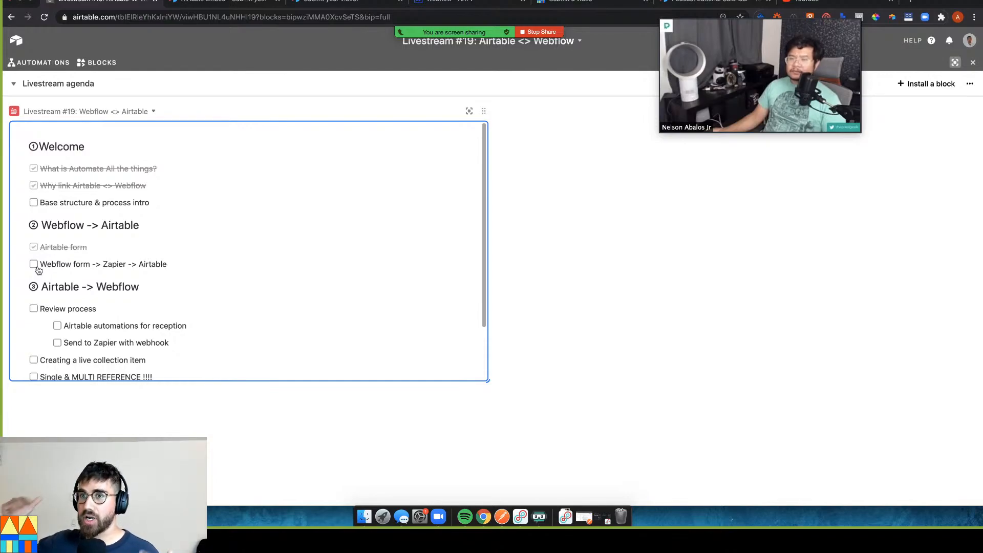
{"action": "left_click", "coordinate": [34, 265]}
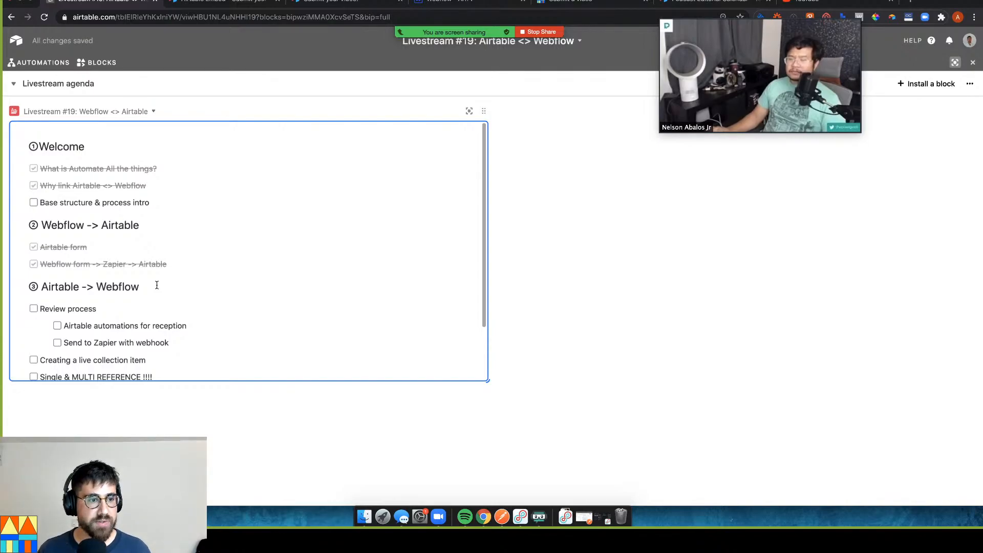
{"action": "scroll", "coordinate": [157, 285], "scroll_direction": "down", "scroll_amount": 2}
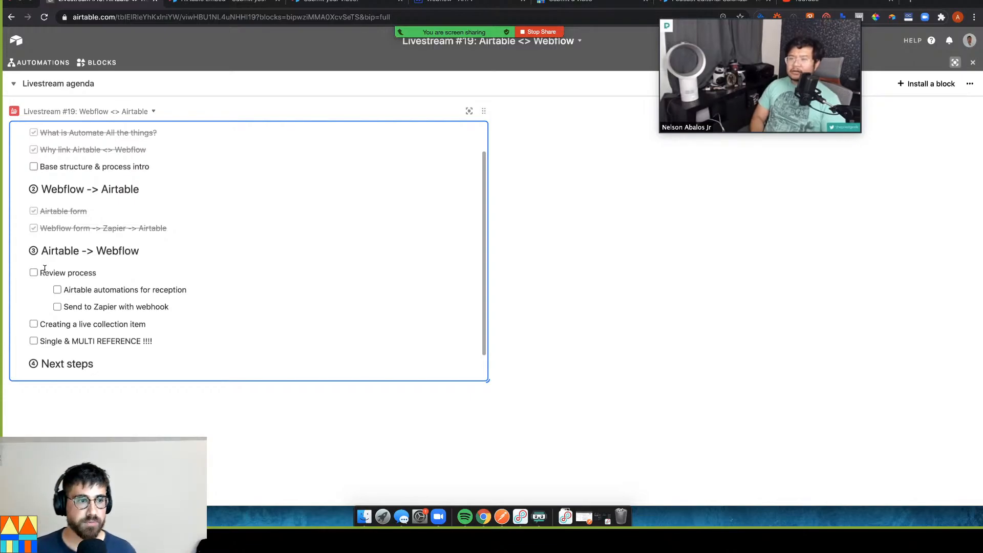
{"action": "left_click", "coordinate": [971, 63]}
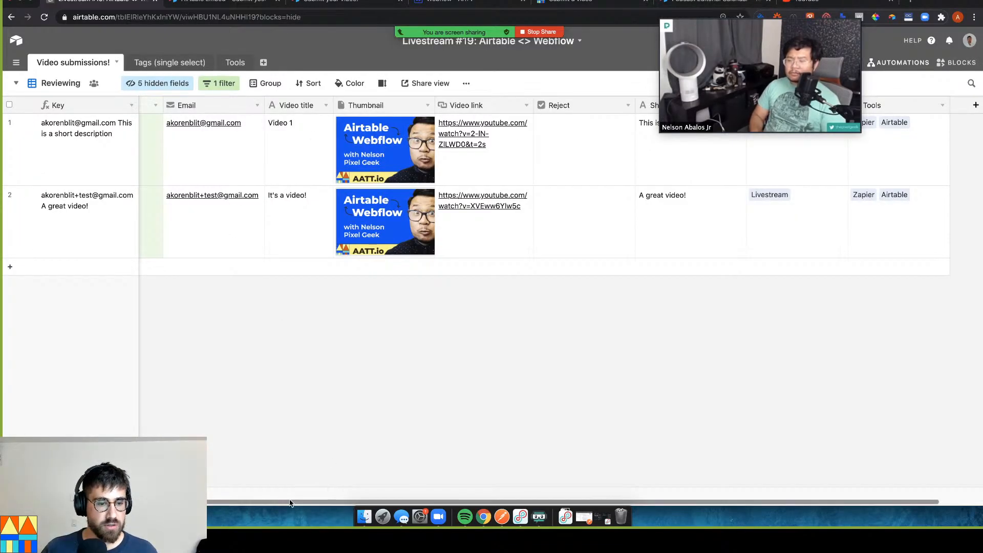
Expand the Status column, review its Received/Accepted/Rejected choices, and keep the first record Received
{"action": "left_click", "coordinate": [190, 148]}
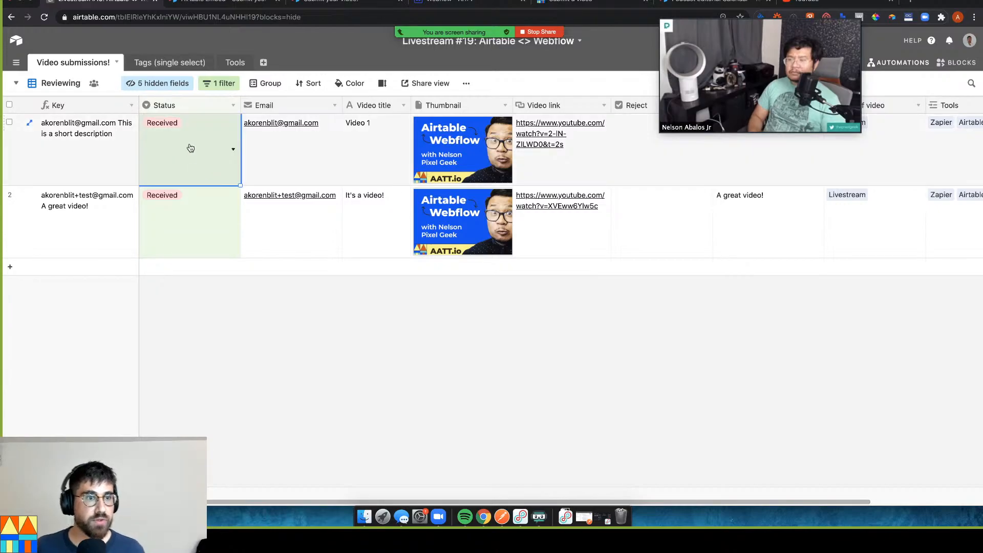
{"action": "left_click", "coordinate": [233, 105]}
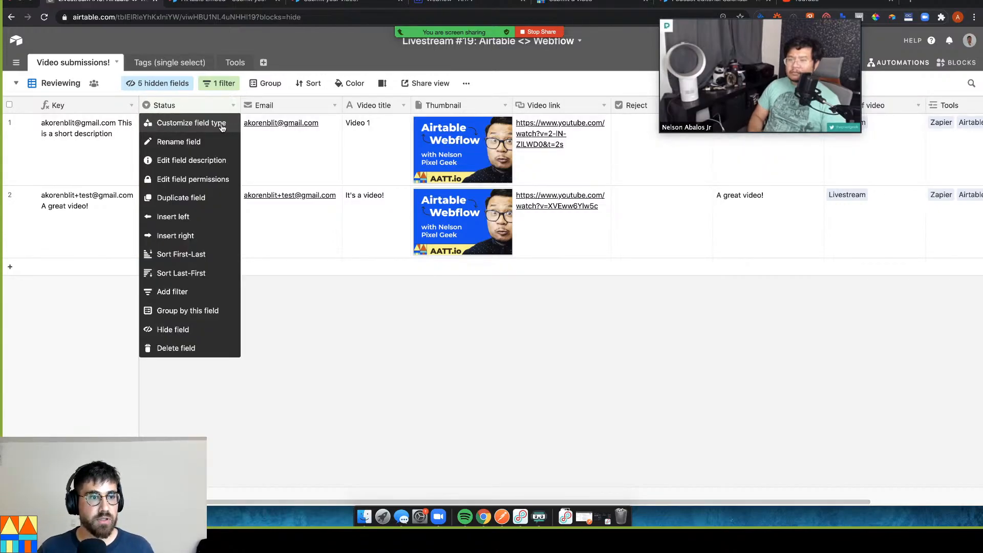
{"action": "left_click", "coordinate": [222, 128]}
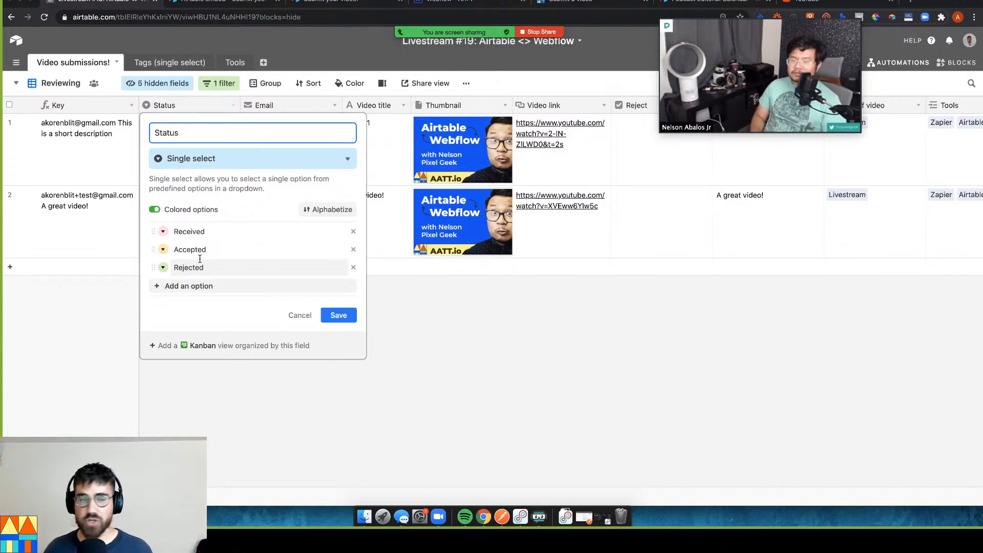
{"action": "left_click", "coordinate": [339, 315]}
{"action": "left_click", "coordinate": [218, 147]}
{"action": "left_click", "coordinate": [217, 147]}
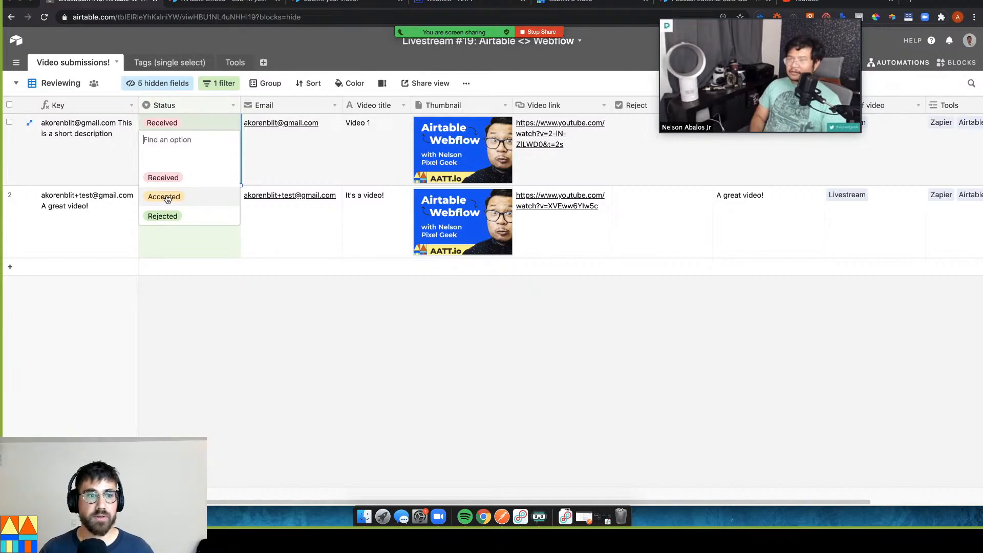
{"action": "left_click", "coordinate": [164, 178]}
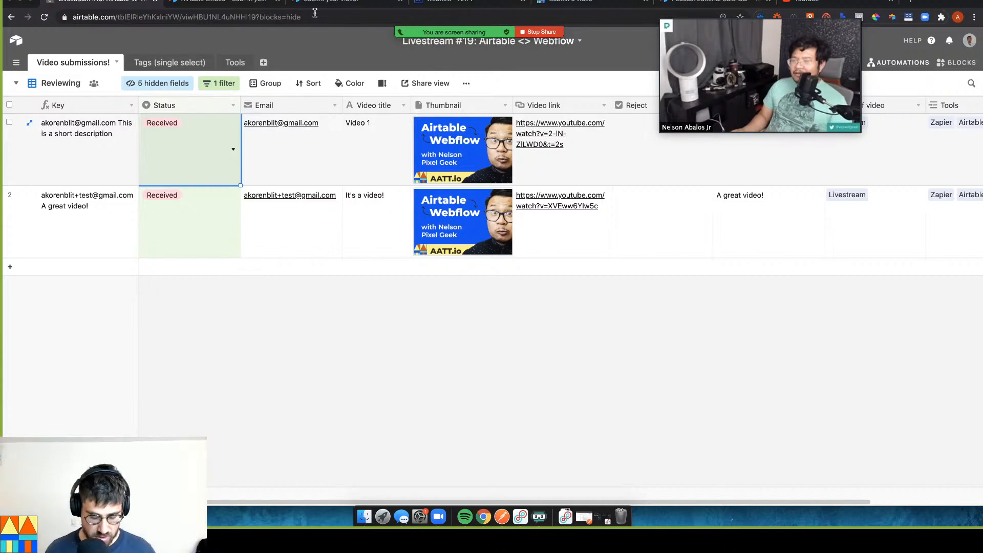
In a new tab, go to zapier.com, open Zaps, and enter the Livestream #19 folder
{"action": "key", "text": "super+t"}
{"action": "type", "text": "zapier"}
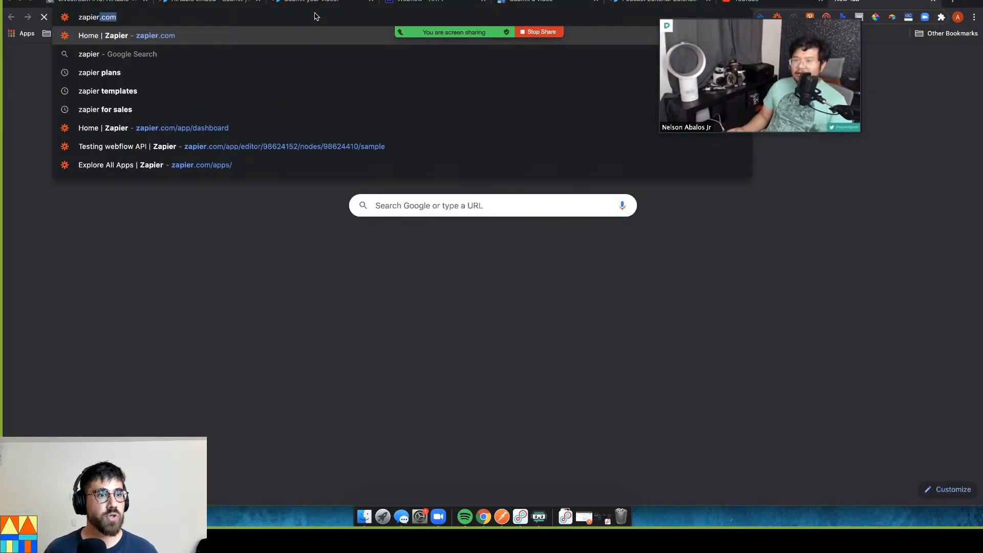
{"action": "key", "text": "Return"}
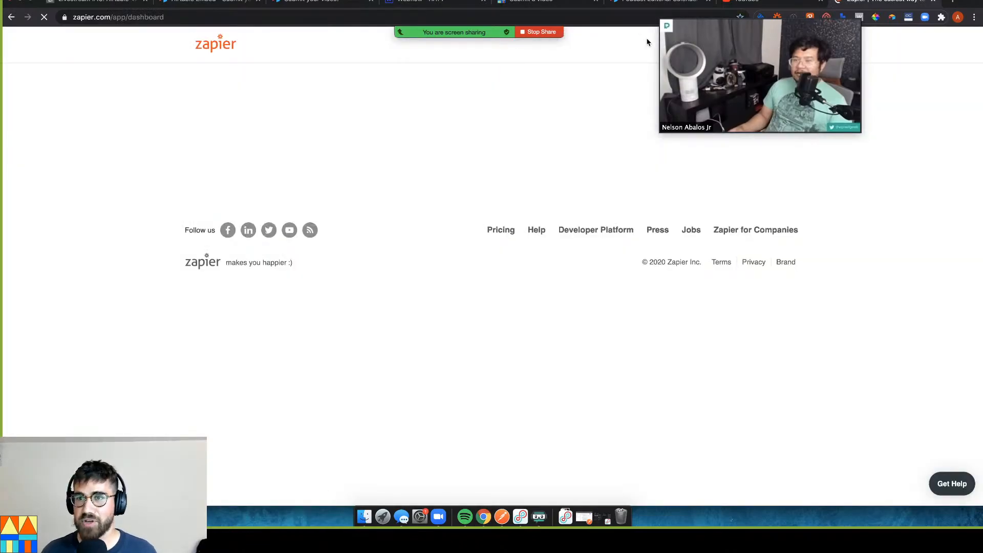
{"action": "mouse_move", "coordinate": [730, 41]}
{"action": "left_click_drag", "start_coordinate": [730, 42], "coordinate": [752, 41]}
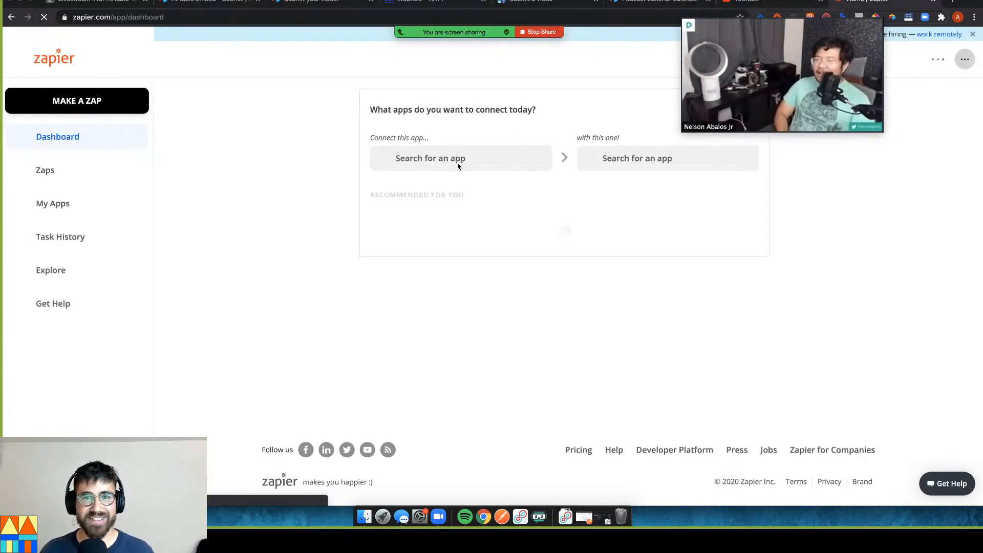
{"action": "left_click", "coordinate": [61, 171]}
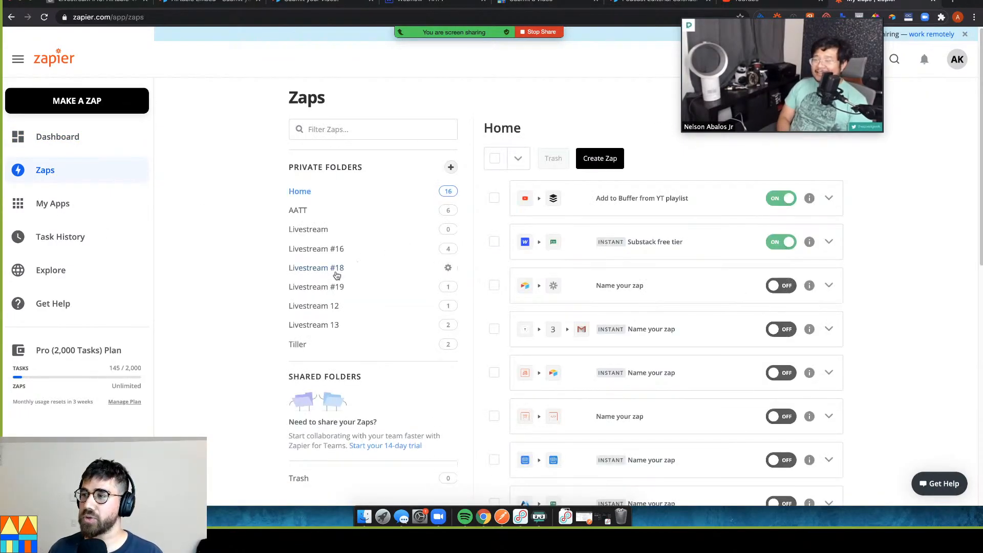
{"action": "left_click", "coordinate": [312, 287]}
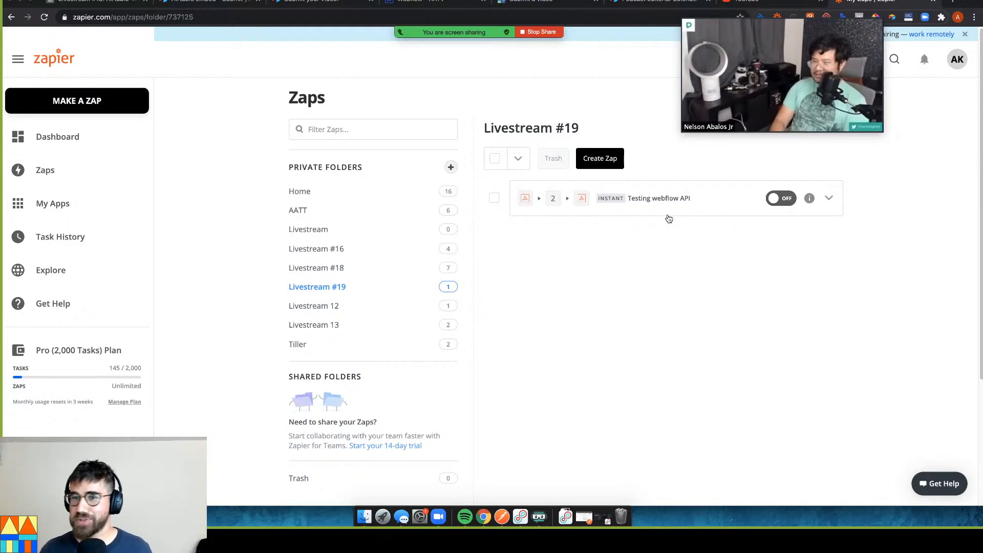
Create a new Zap triggered by Airtable's New Record in View, then return to Airtable
{"action": "left_click", "coordinate": [593, 160]}
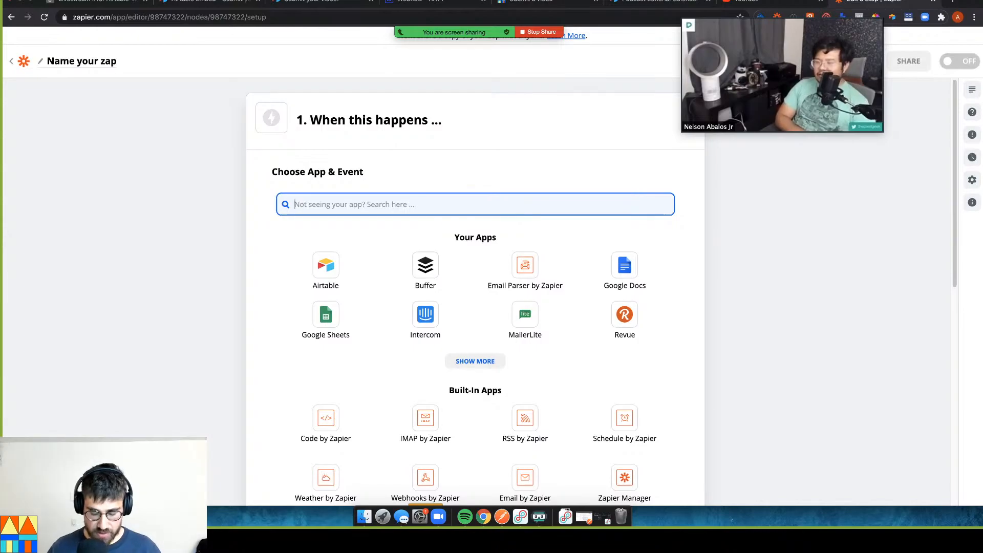
{"action": "type", "text": "airt"}
{"action": "left_click", "coordinate": [327, 246]}
{"action": "left_click", "coordinate": [358, 271]}
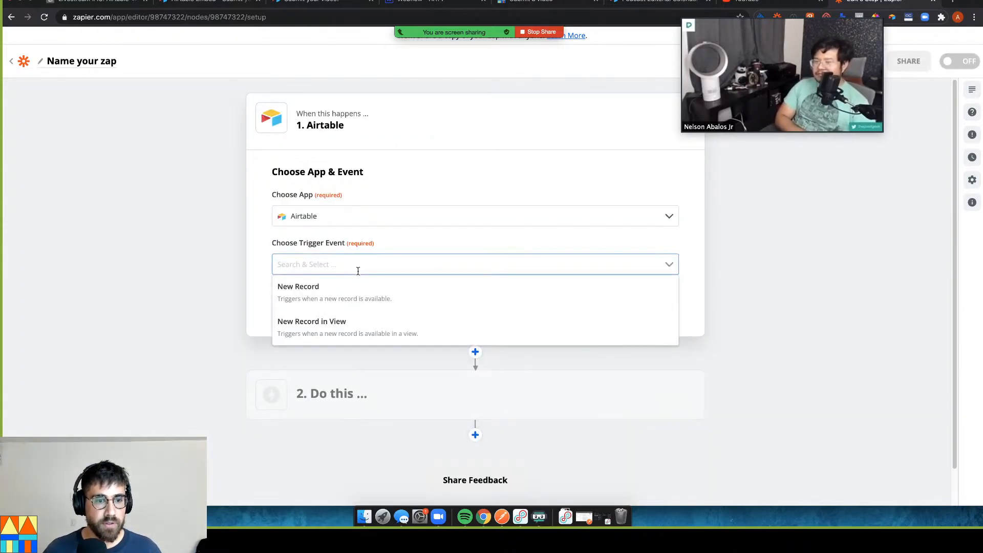
{"action": "left_click", "coordinate": [354, 335]}
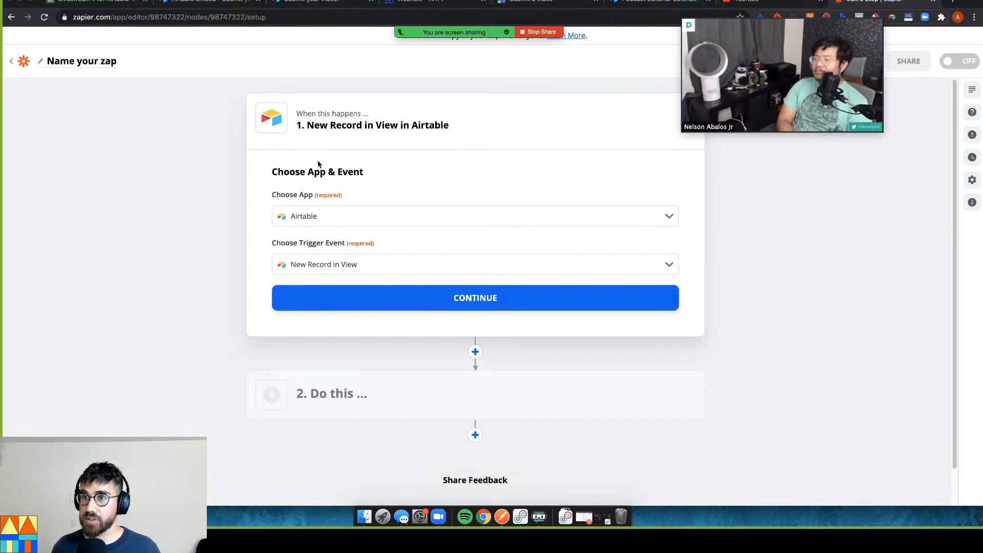
{"action": "left_click", "coordinate": [92, 2]}
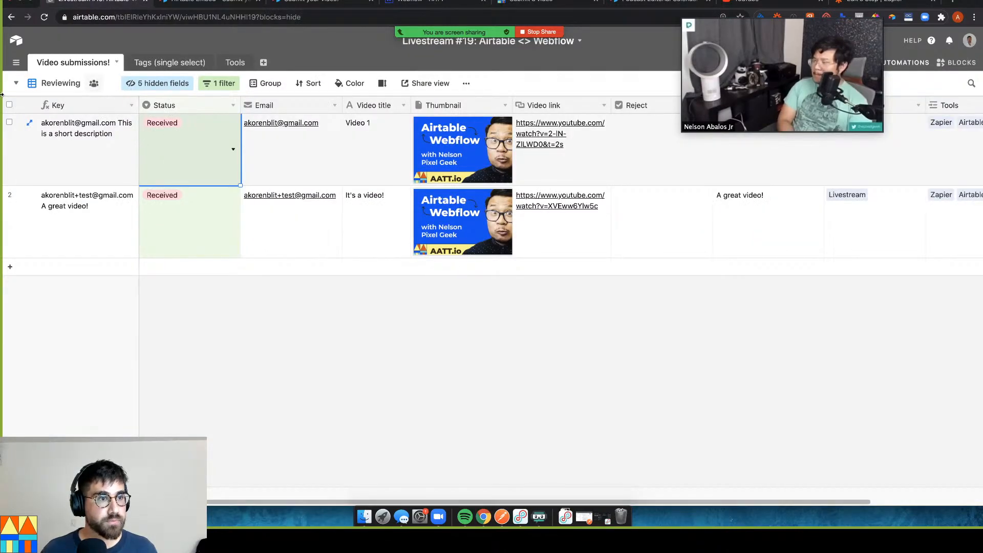
In Kanban by status, move the first Received submission to Accepted, then start a new grid view
{"action": "left_click", "coordinate": [196, 160]}
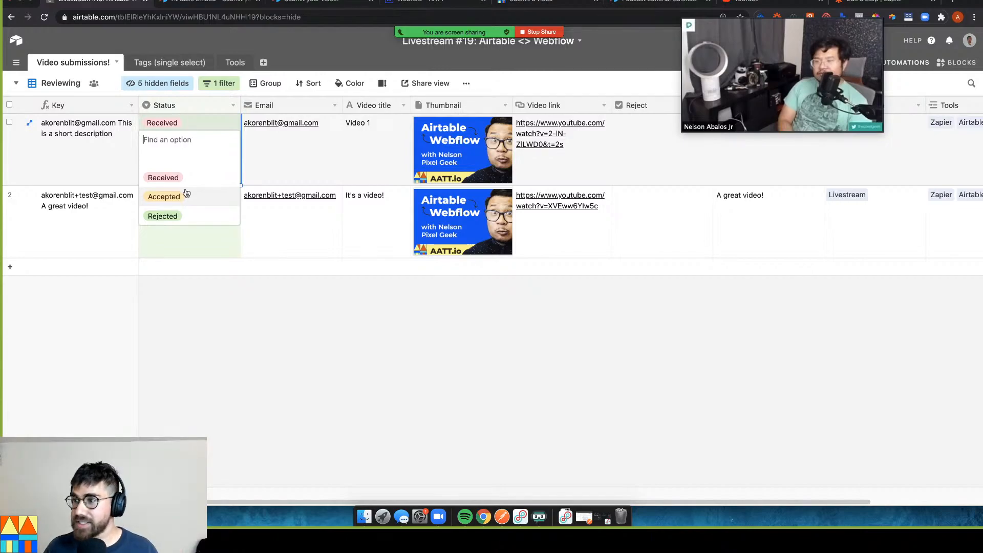
{"action": "left_click", "coordinate": [250, 153]}
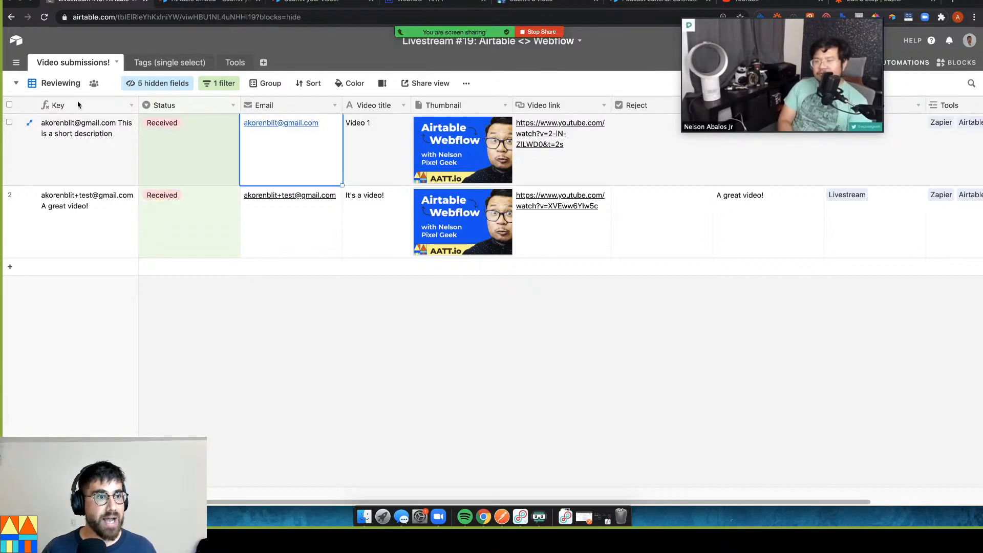
{"action": "left_click", "coordinate": [46, 83]}
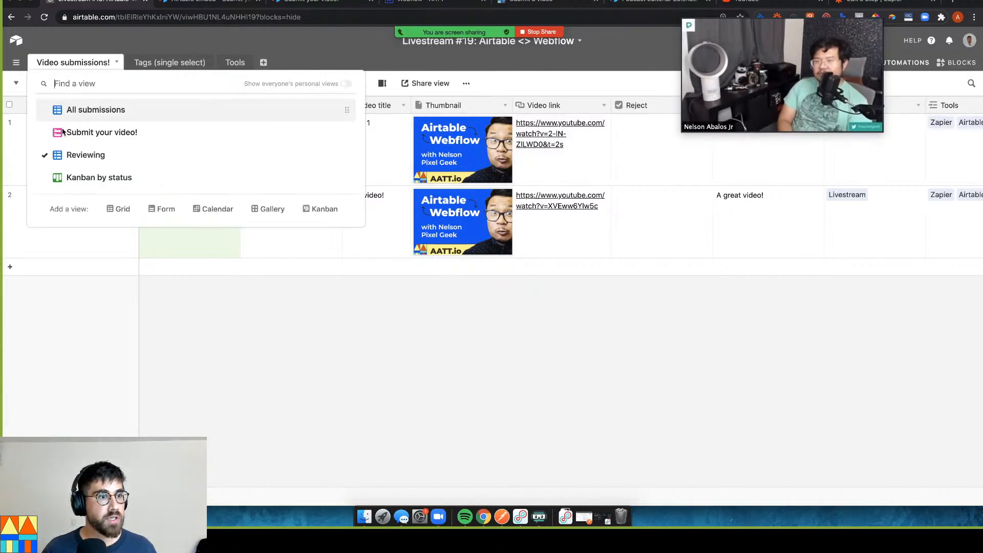
{"action": "left_click", "coordinate": [120, 177]}
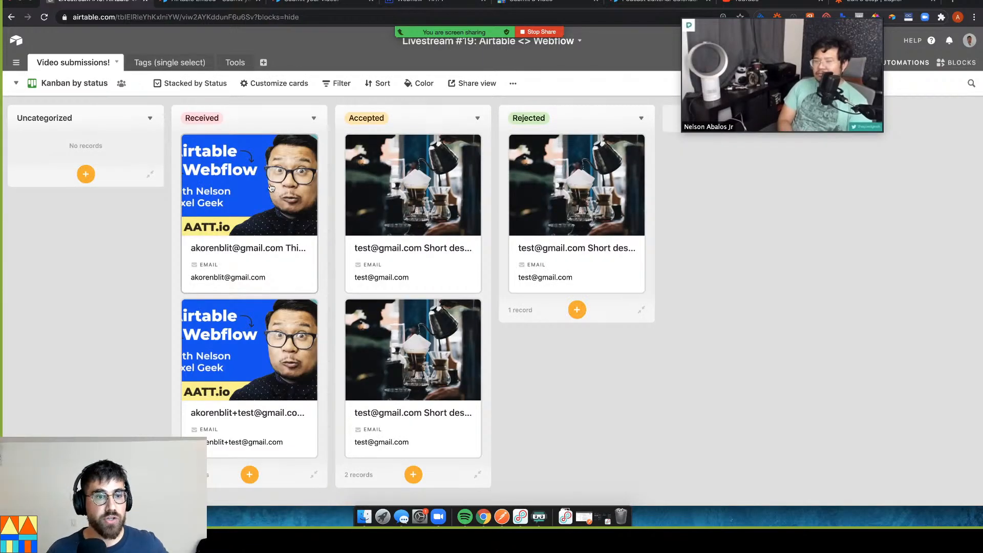
{"action": "left_click", "coordinate": [263, 215]}
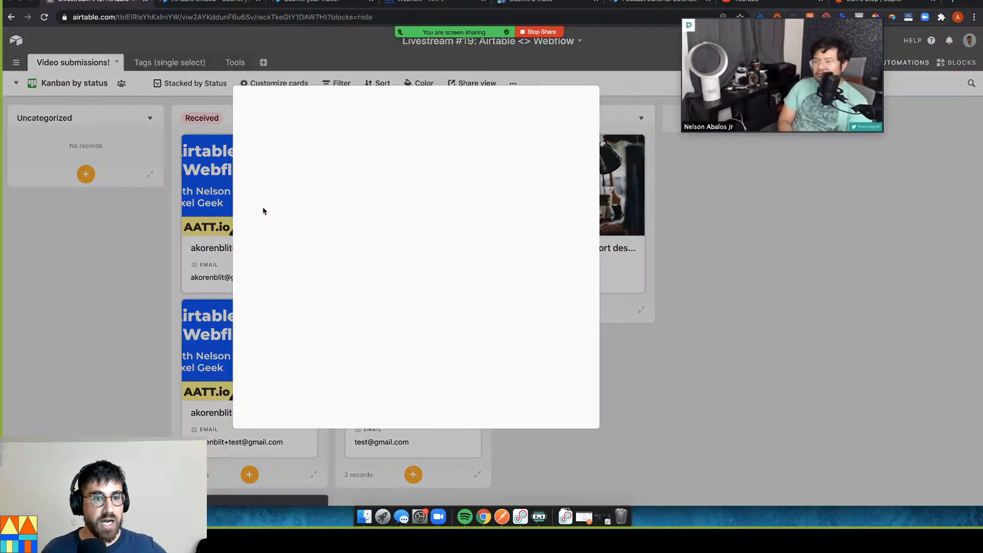
{"action": "left_click", "coordinate": [246, 259]}
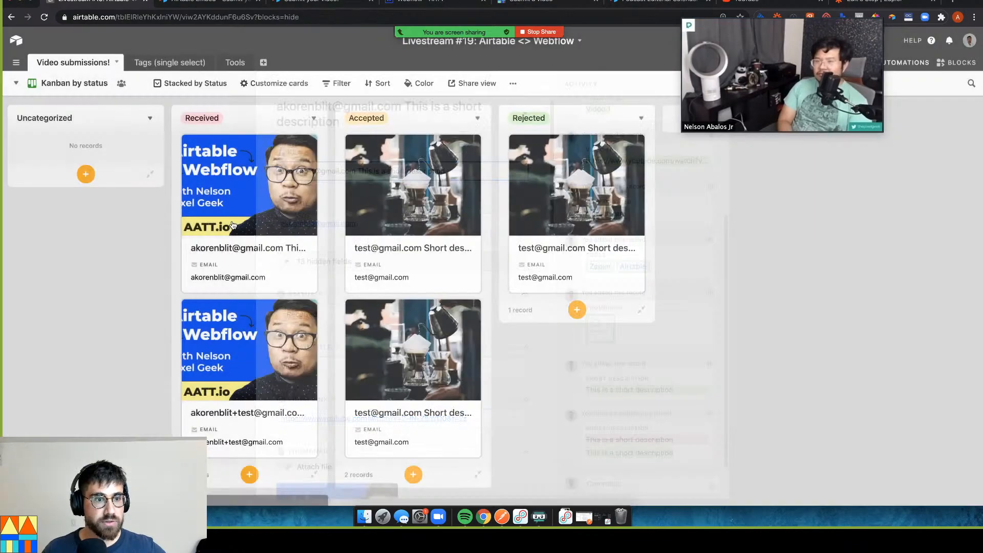
{"action": "left_click_drag", "start_coordinate": [230, 221], "coordinate": [438, 183]}
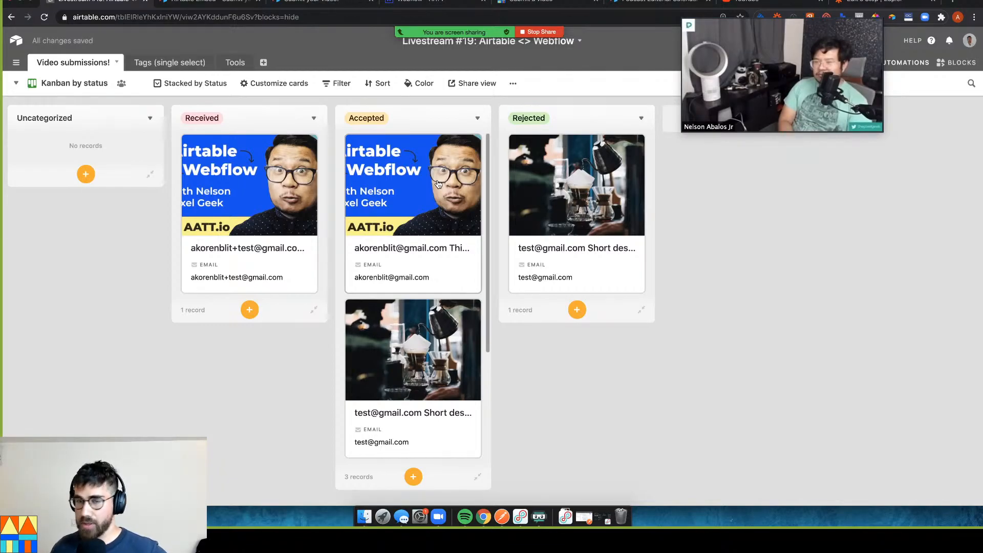
{"action": "left_click", "coordinate": [17, 85]}
{"action": "left_click", "coordinate": [125, 208]}
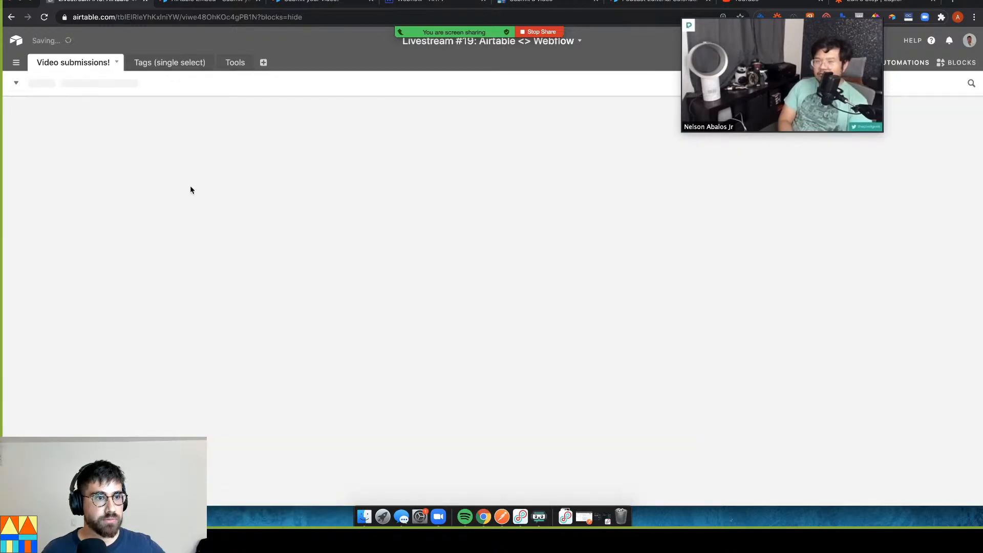
Name the new view 'Accepted videos' and filter it to Status is Accepted
{"action": "type", "text": "A"}
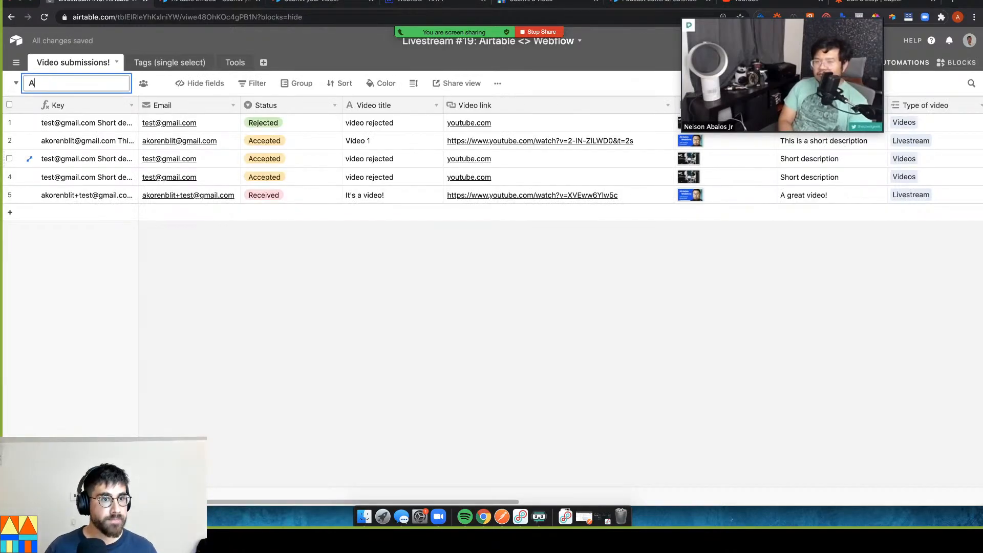
{"action": "type", "text": "ccepted videos"}
{"action": "key", "text": "Return"}
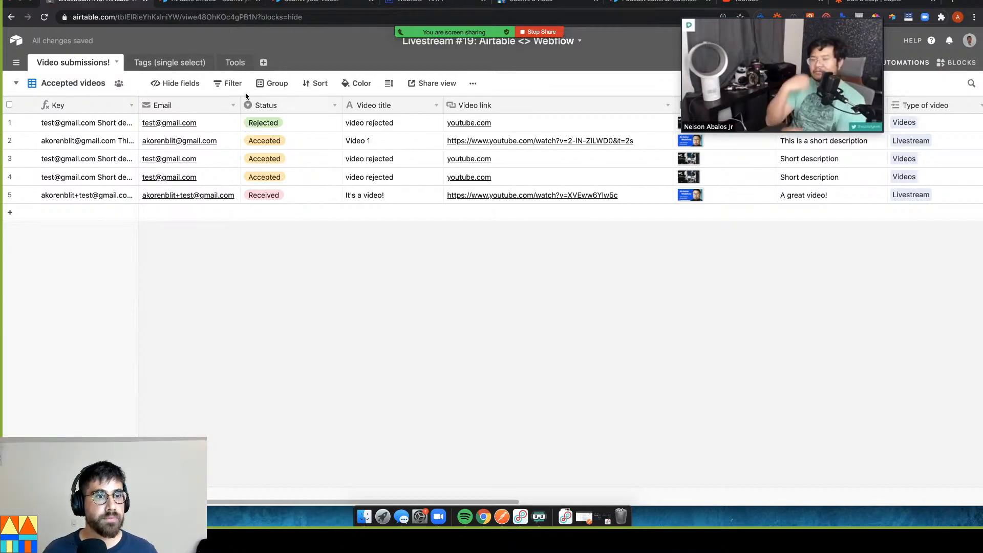
{"action": "left_click", "coordinate": [232, 85]}
{"action": "left_click", "coordinate": [247, 130]}
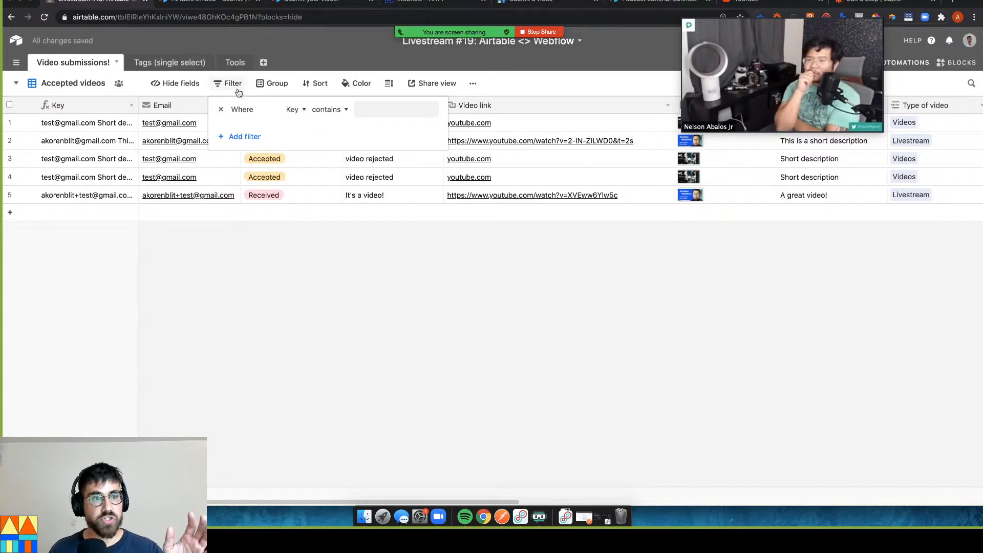
{"action": "left_click", "coordinate": [293, 109]}
{"action": "left_click", "coordinate": [298, 183]}
{"action": "left_click", "coordinate": [361, 109]}
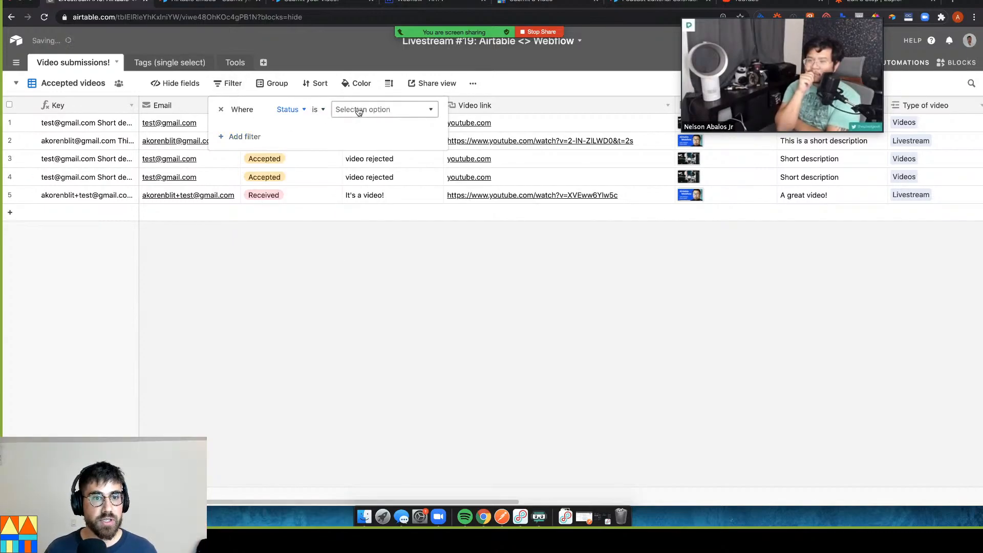
{"action": "left_click", "coordinate": [364, 162]}
{"action": "left_click", "coordinate": [376, 283]}
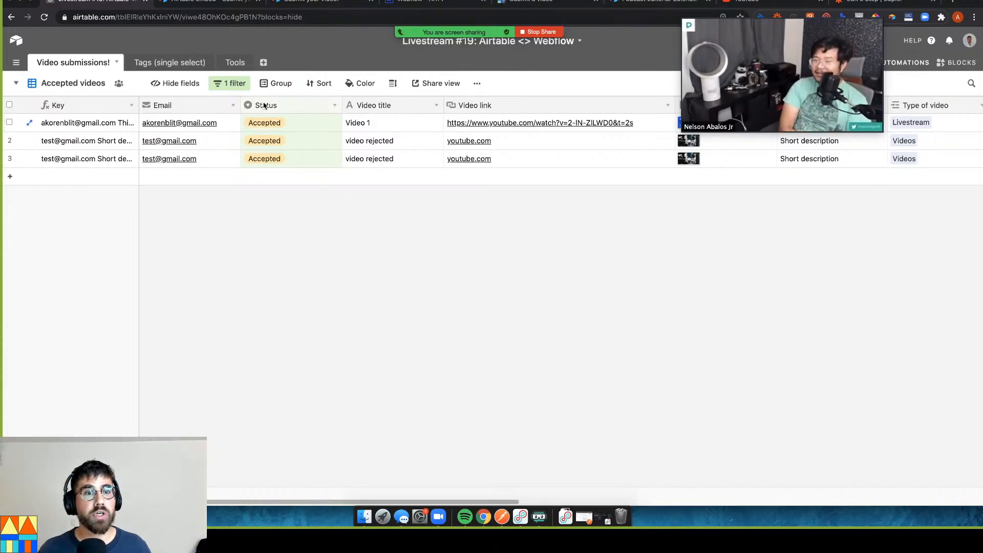
Recheck the Status is Accepted filter, then go back to the Zapier editor
{"action": "left_click", "coordinate": [229, 83]}
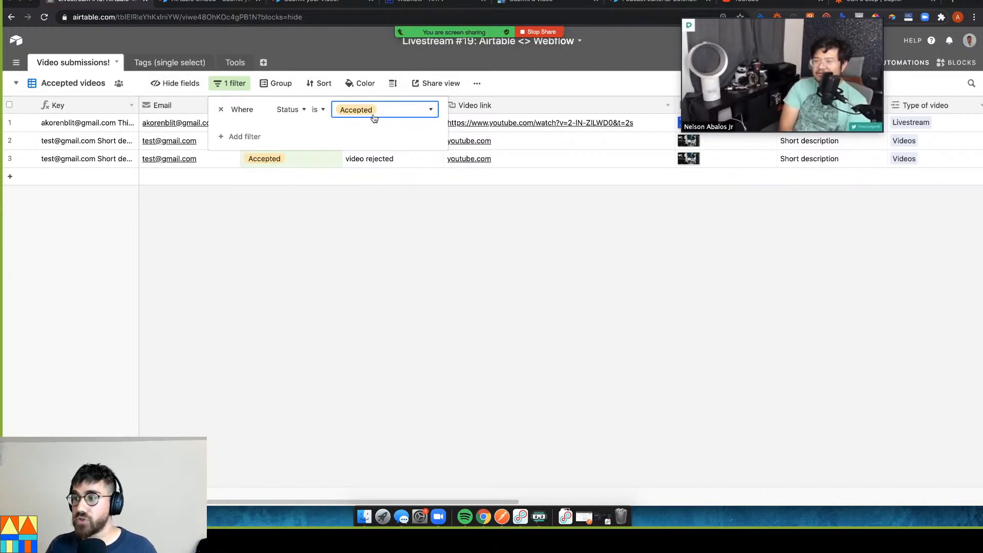
{"action": "left_click", "coordinate": [324, 270]}
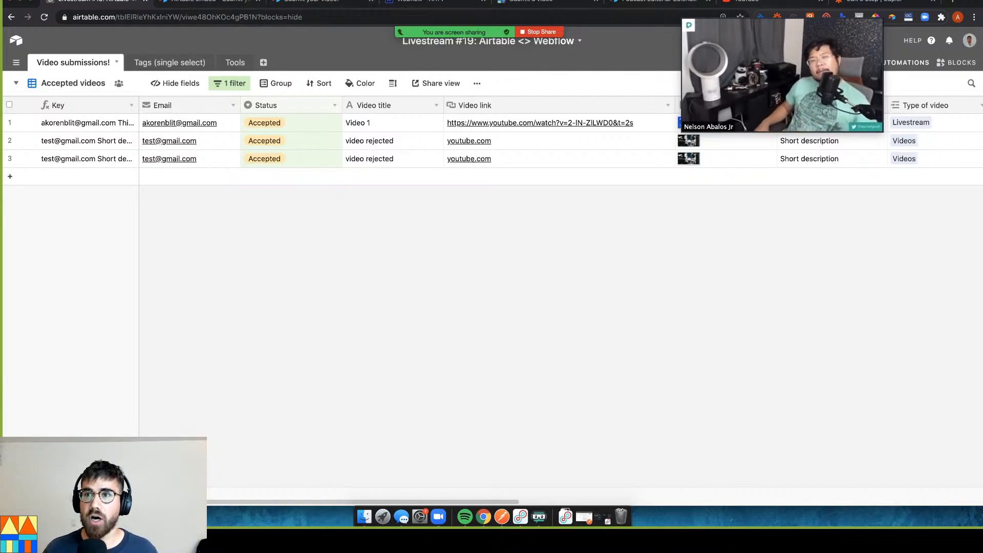
{"action": "left_click", "coordinate": [862, 1]}
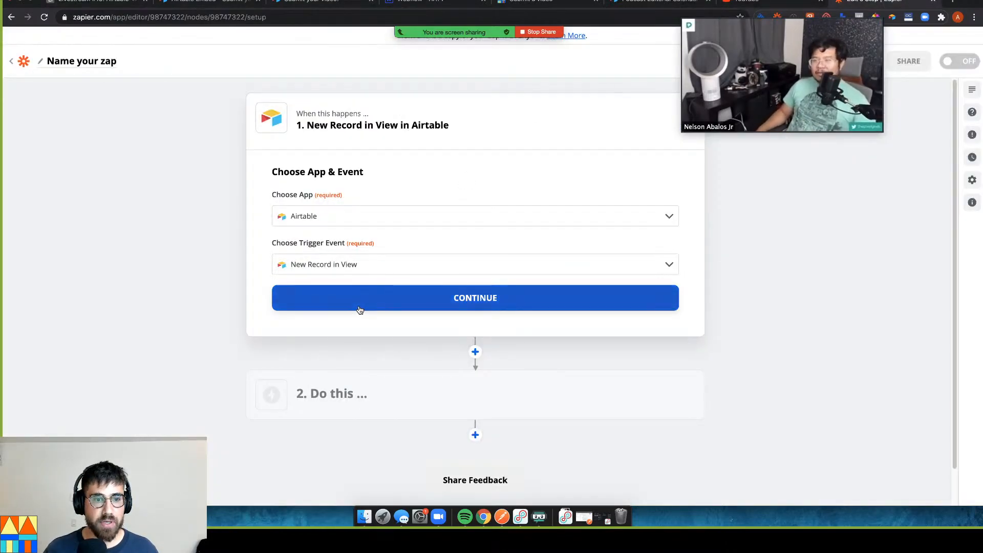
Connect the Airtable trigger to the Airtable account
{"action": "left_click", "coordinate": [368, 307]}
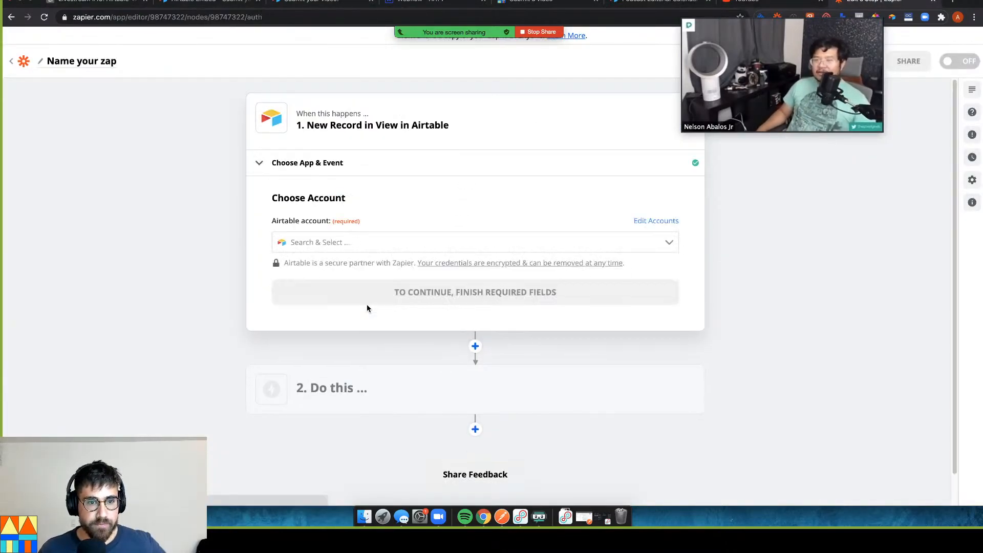
{"action": "left_click", "coordinate": [390, 243]}
{"action": "left_click", "coordinate": [384, 273]}
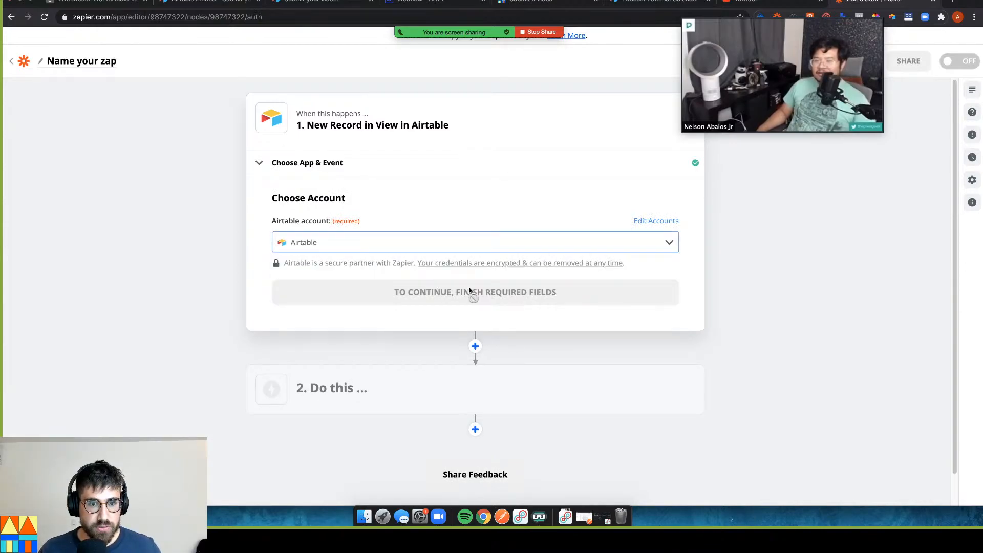
{"action": "left_click", "coordinate": [480, 296]}
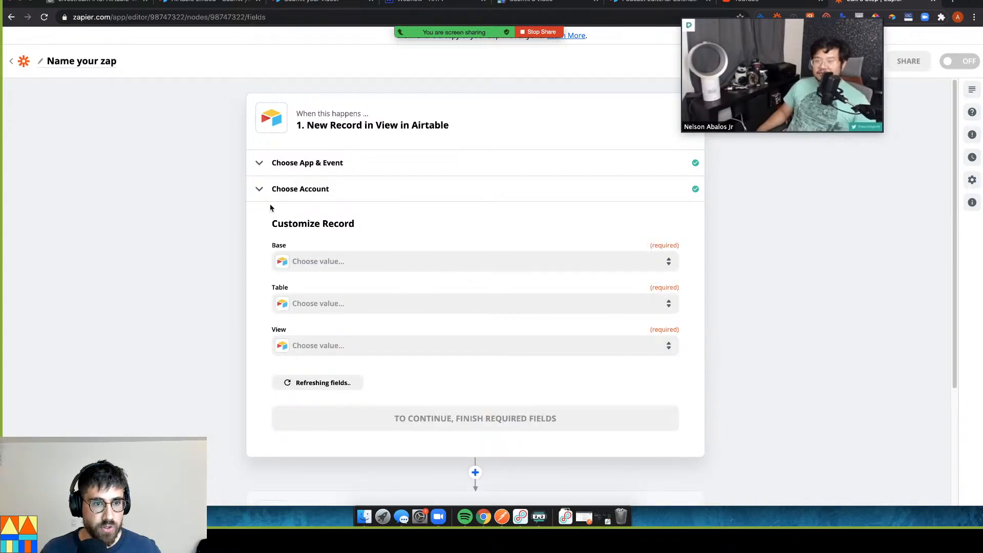
Select base Livestream #19, table Video submissions!, and view Accepted videos
{"action": "left_click", "coordinate": [336, 270]}
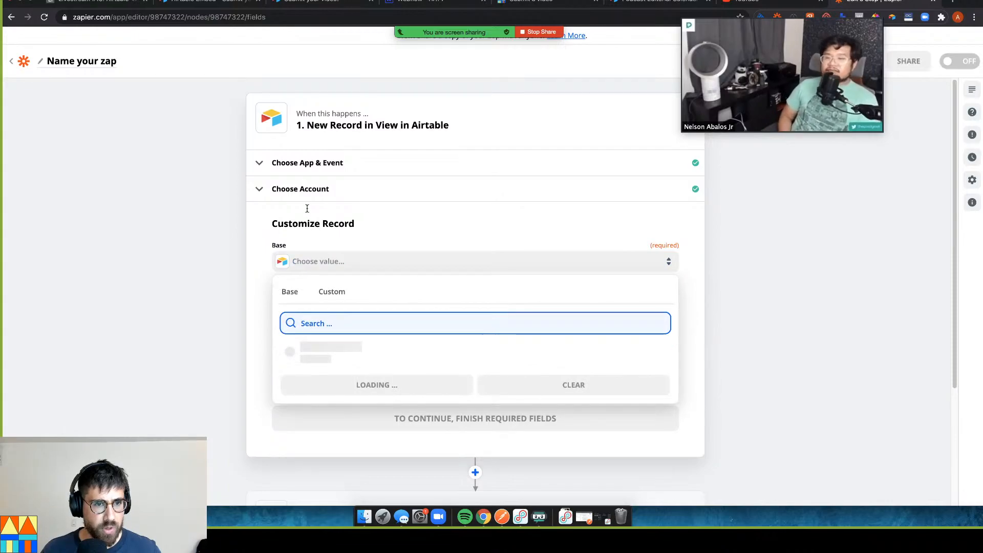
{"action": "left_click", "coordinate": [304, 190]}
{"action": "left_click", "coordinate": [381, 299]}
{"action": "left_click", "coordinate": [358, 263]}
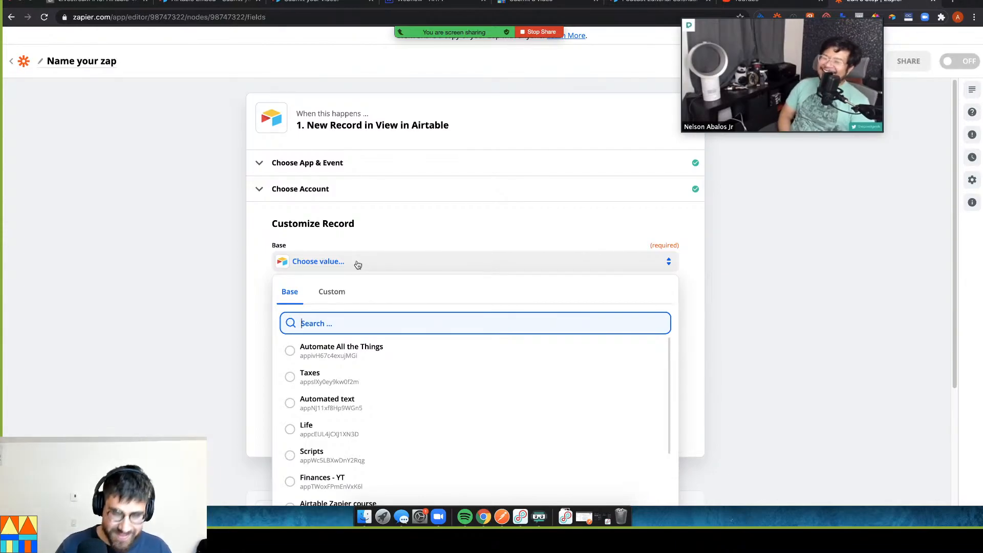
{"action": "type", "text": "19"}
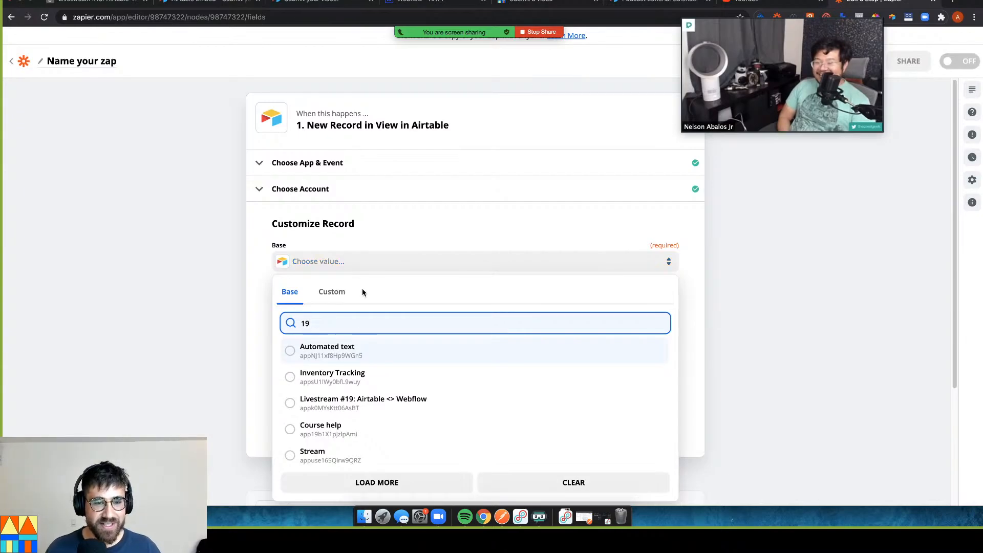
{"action": "left_click", "coordinate": [402, 397]}
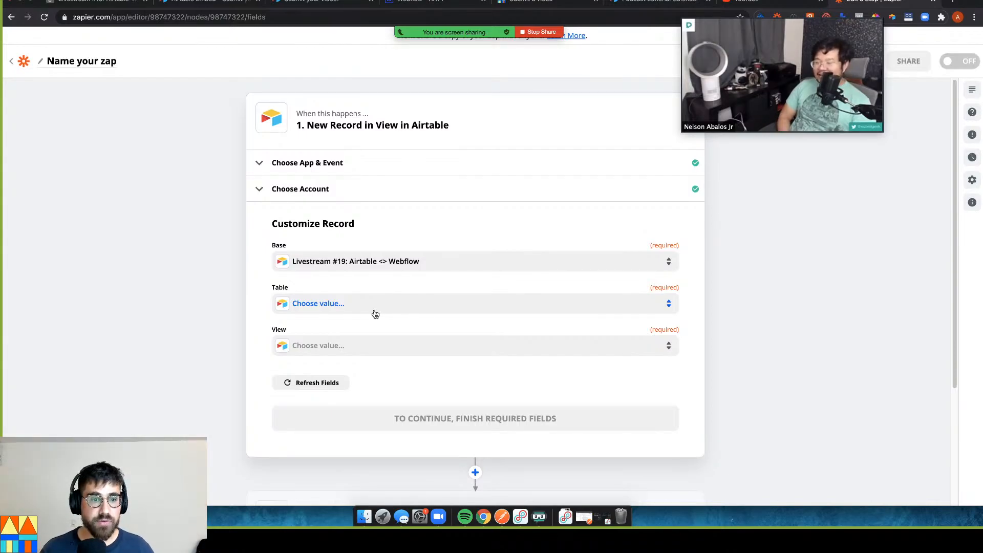
{"action": "left_click", "coordinate": [375, 314]}
{"action": "left_click", "coordinate": [359, 391]}
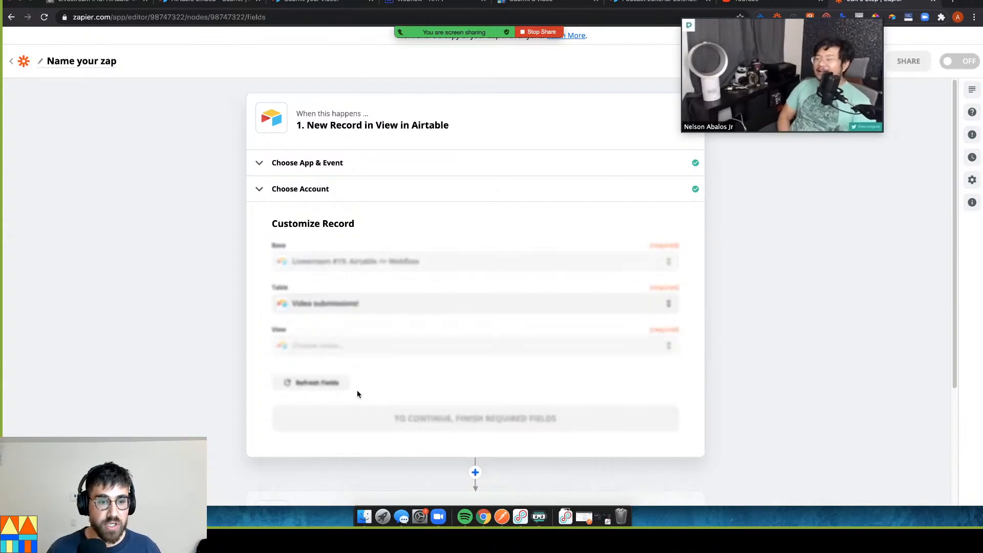
{"action": "left_click", "coordinate": [275, 346]}
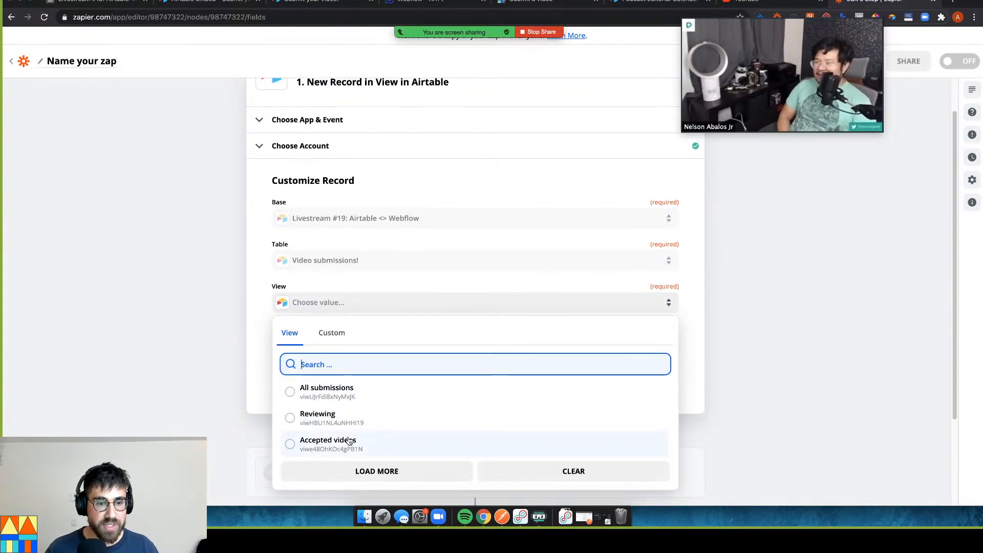
{"action": "left_click", "coordinate": [349, 441]}
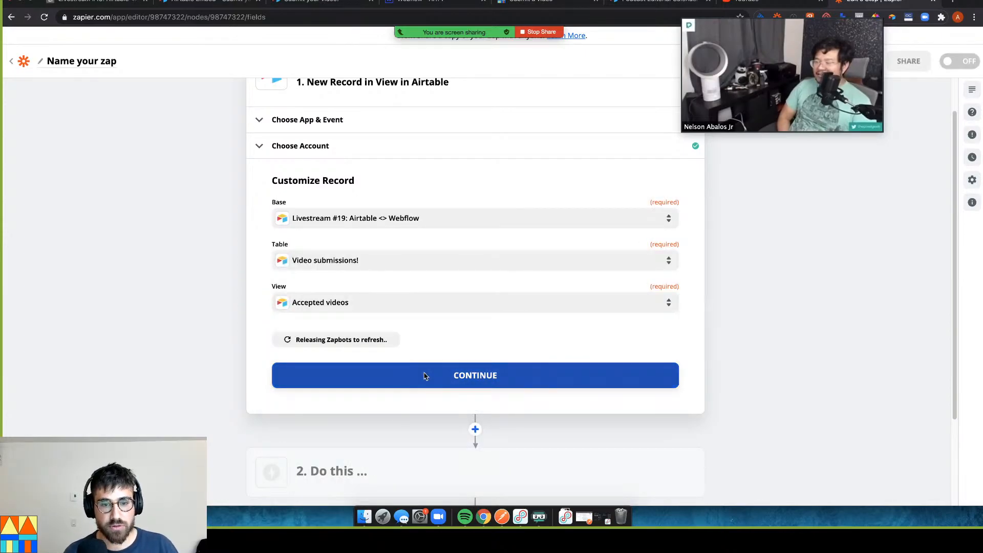
{"action": "left_click", "coordinate": [424, 376]}
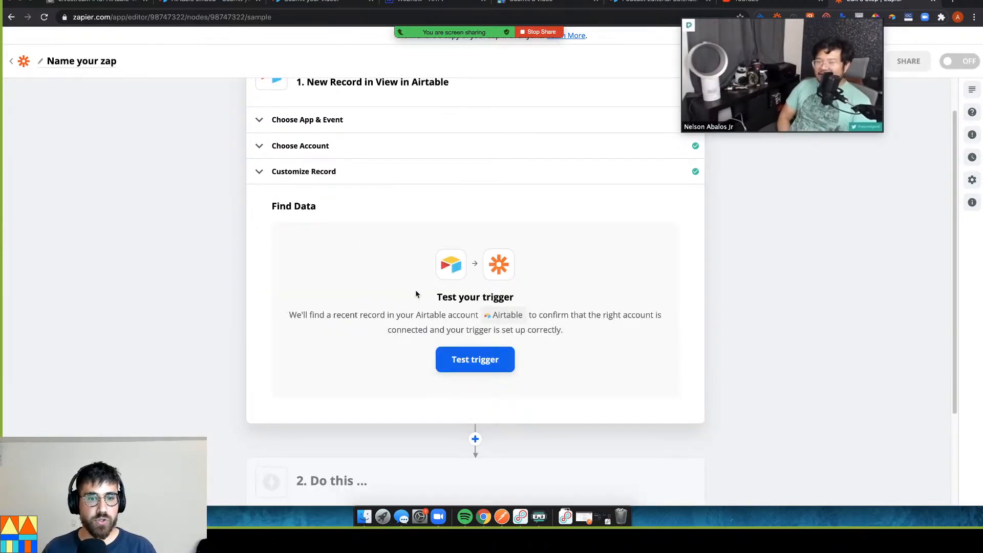
Test the trigger, which returns Record C with Status Accepted
{"action": "left_click", "coordinate": [474, 355]}
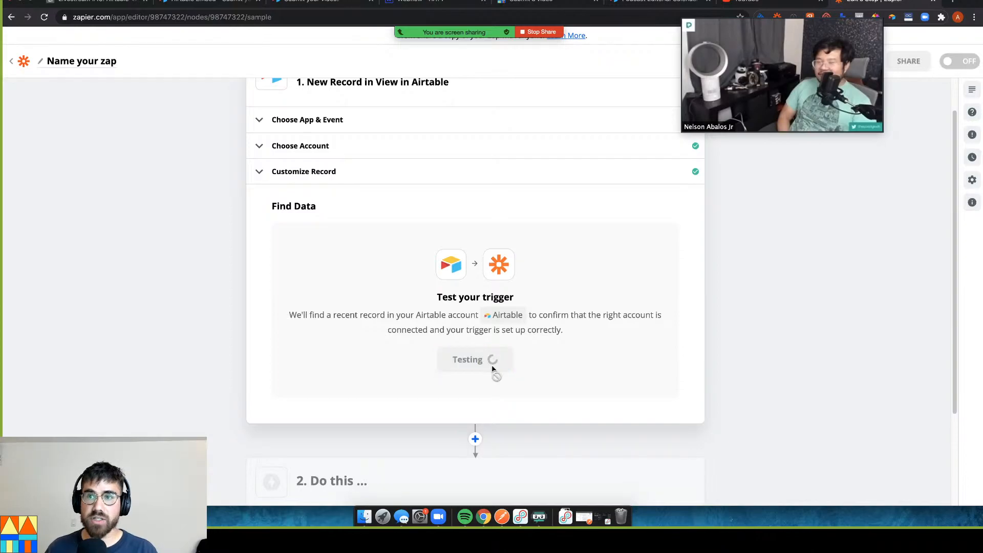
{"action": "scroll", "coordinate": [200, 326], "scroll_direction": "down", "scroll_amount": 2}
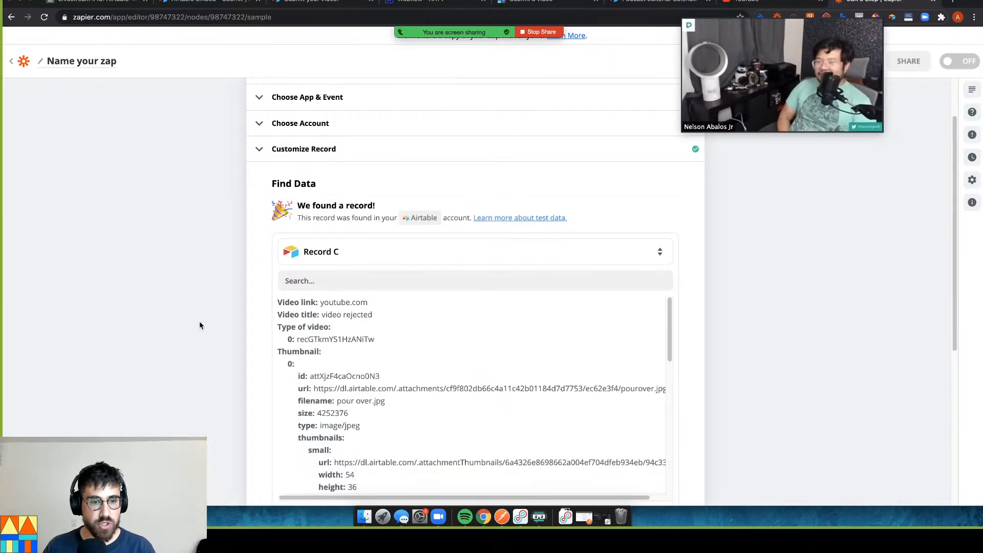
{"action": "left_click_drag", "start_coordinate": [668, 325], "coordinate": [689, 427]}
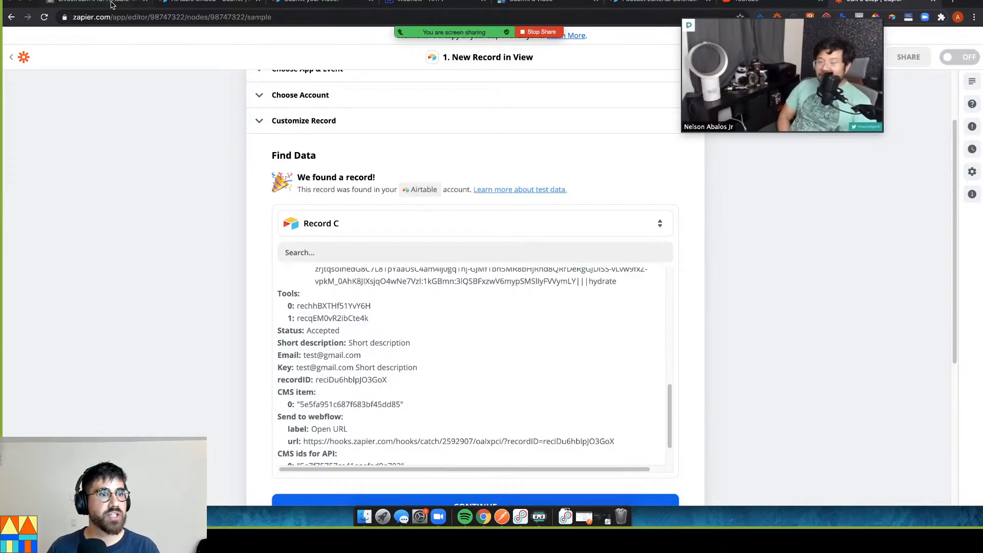
{"action": "left_click", "coordinate": [112, 4]}
In the Reviewing view, change the submitted record's Status to Accepted
{"action": "left_click", "coordinate": [16, 83]}
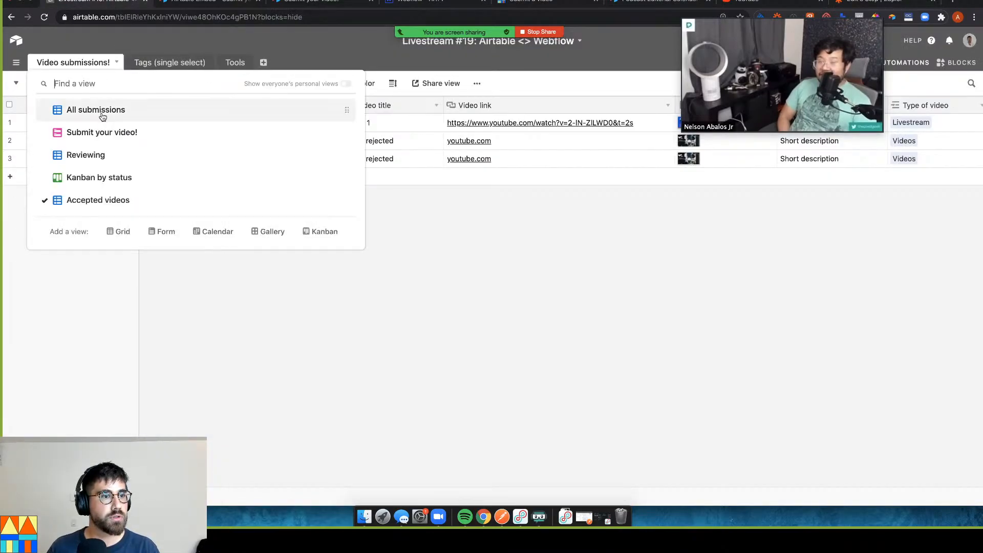
{"action": "left_click", "coordinate": [108, 120]}
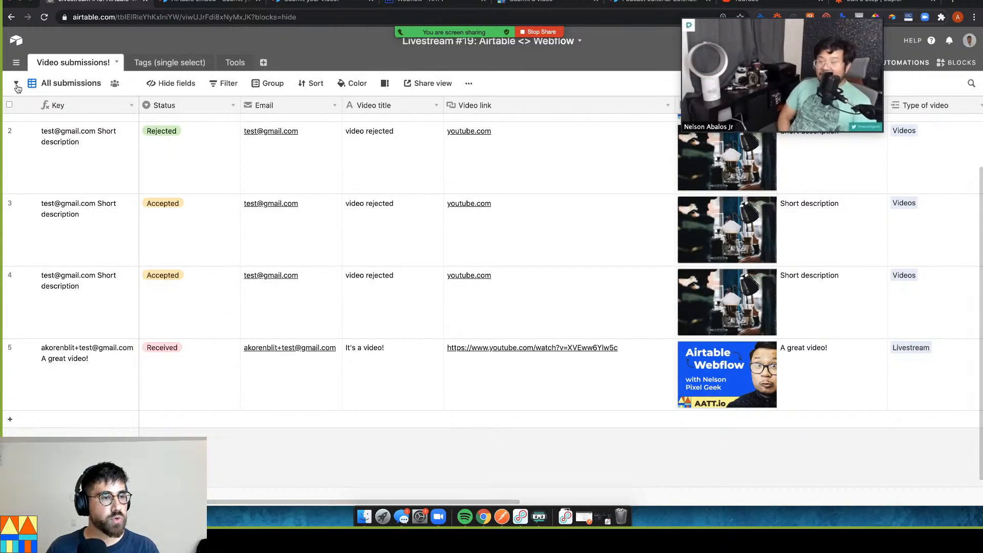
{"action": "left_click", "coordinate": [16, 85]}
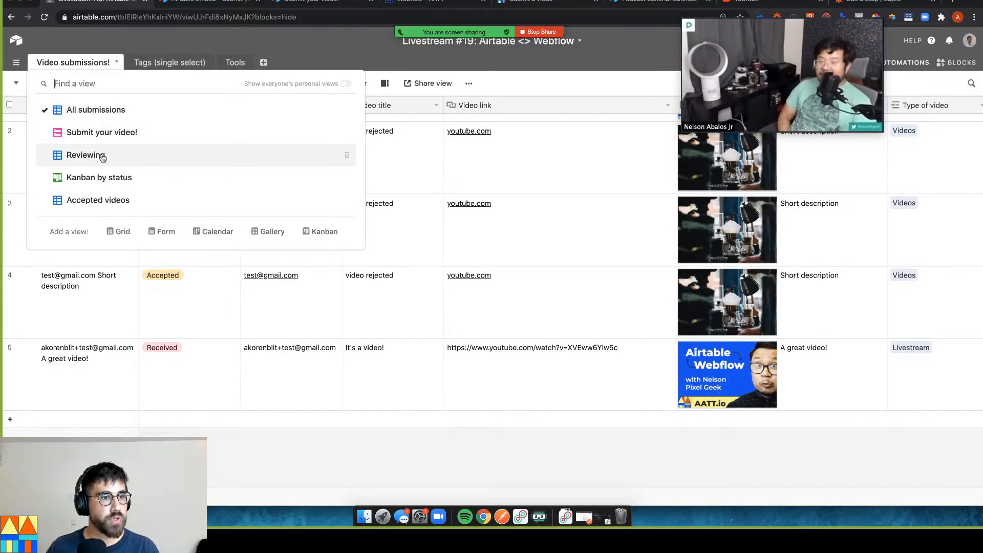
{"action": "left_click", "coordinate": [102, 155]}
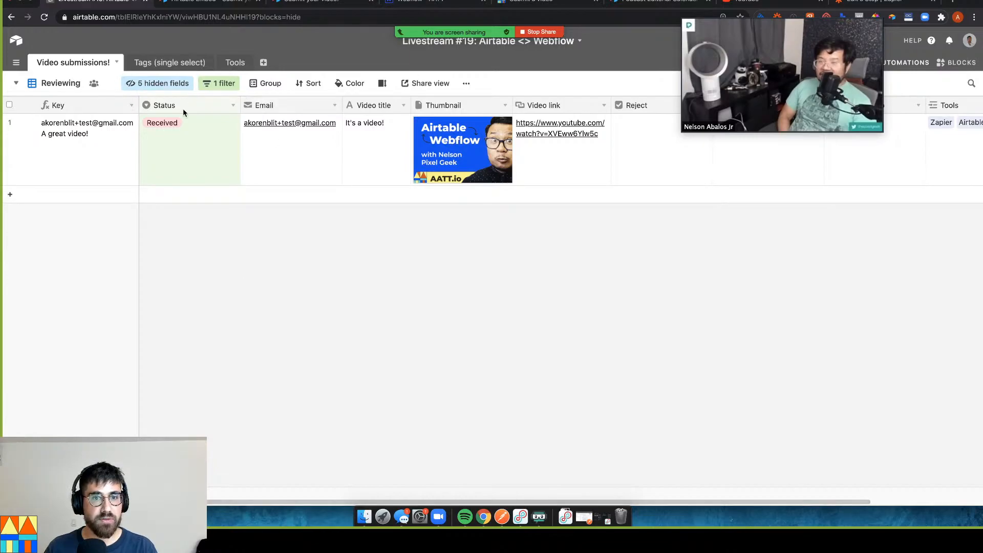
{"action": "left_click", "coordinate": [161, 155]}
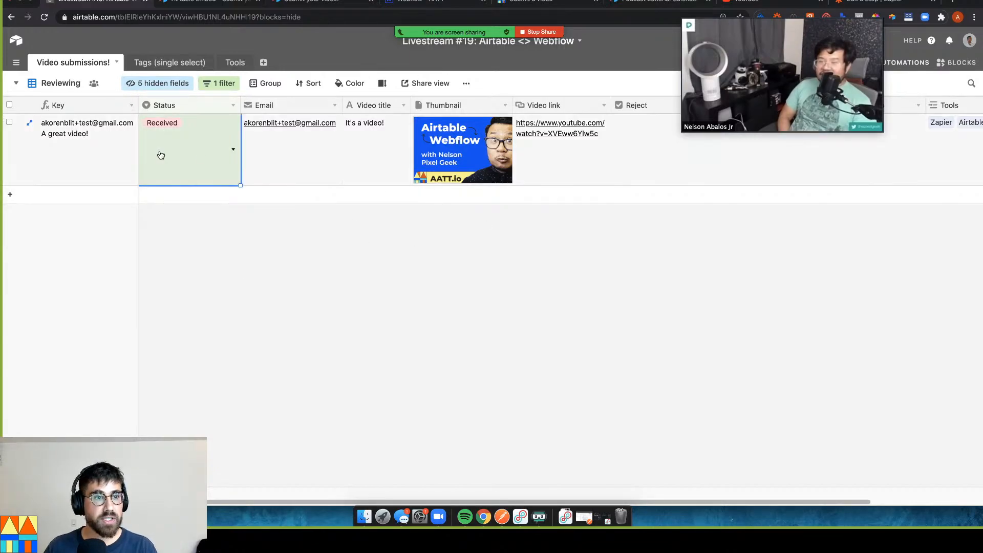
{"action": "left_click", "coordinate": [203, 160]}
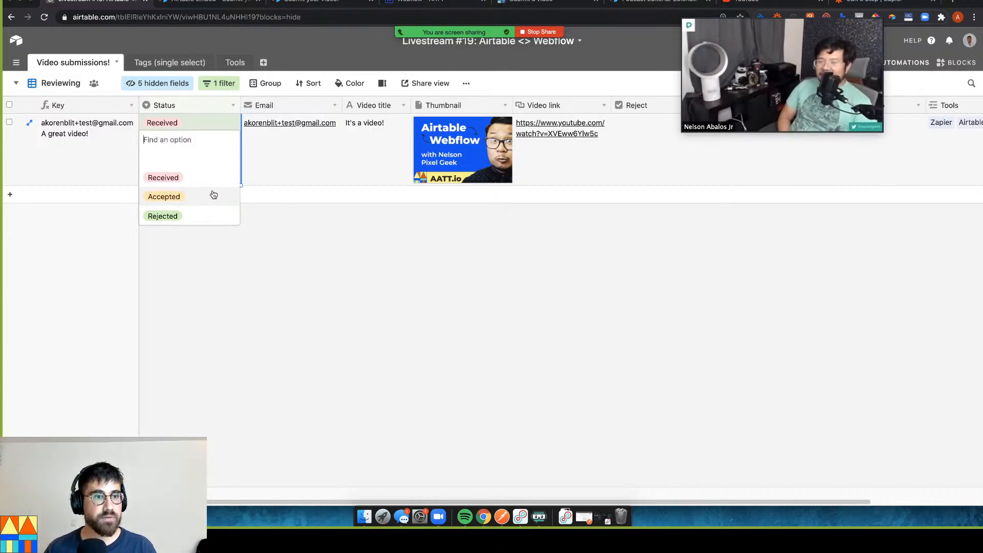
{"action": "left_click", "coordinate": [219, 83]}
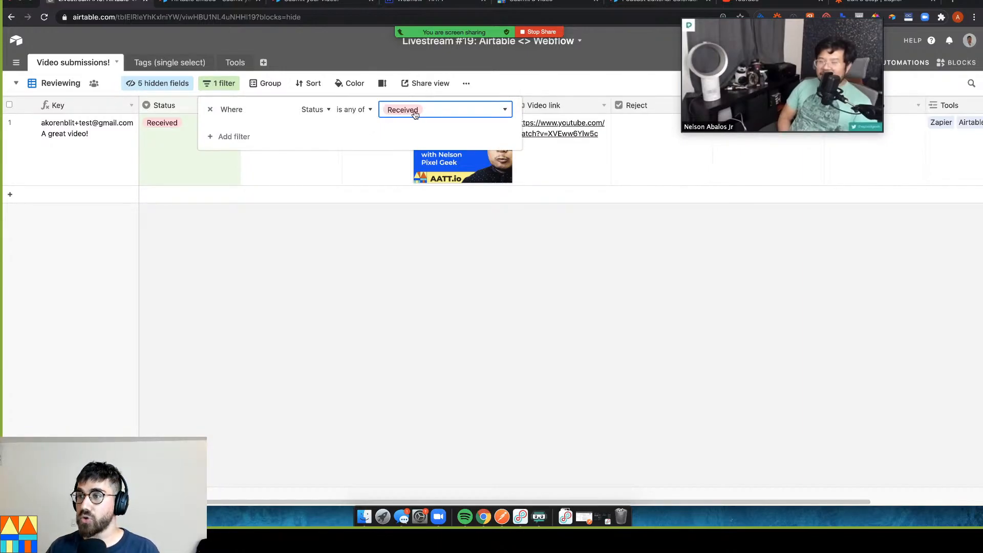
{"action": "left_click", "coordinate": [366, 209]}
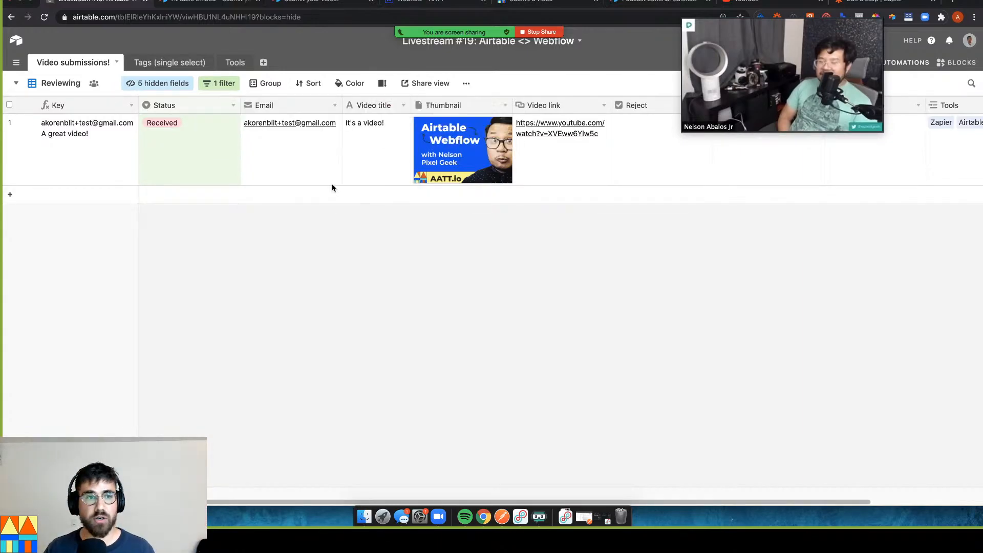
{"action": "double_click", "coordinate": [175, 125]}
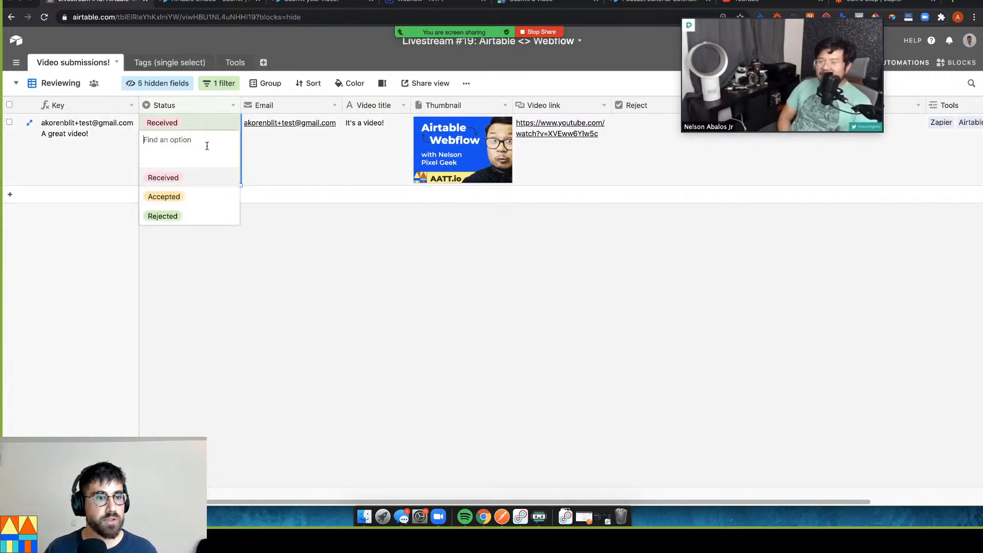
{"action": "left_click", "coordinate": [195, 195]}
{"action": "left_click", "coordinate": [269, 247]}
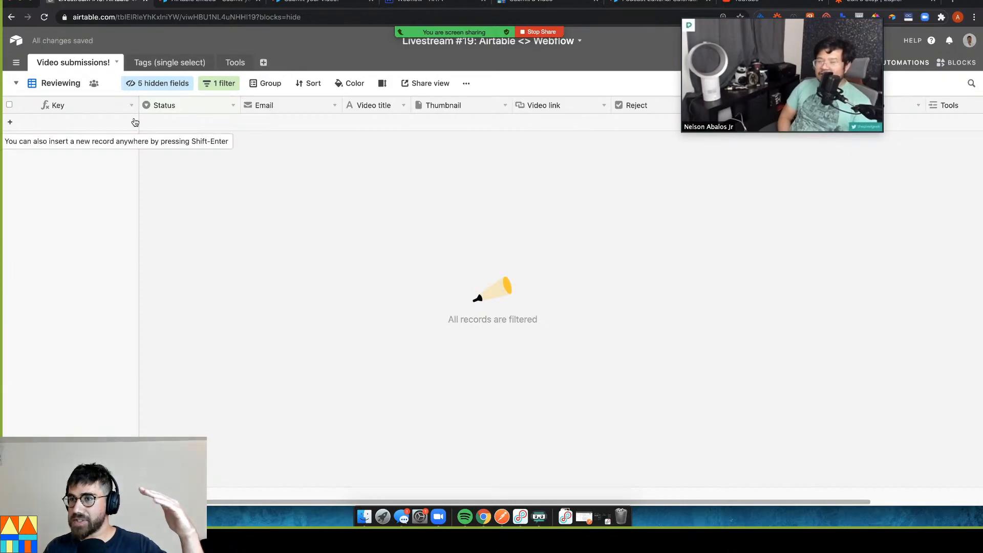
Show the Accepted videos view with Medium row height, then return to Zapier
{"action": "left_click", "coordinate": [15, 84]}
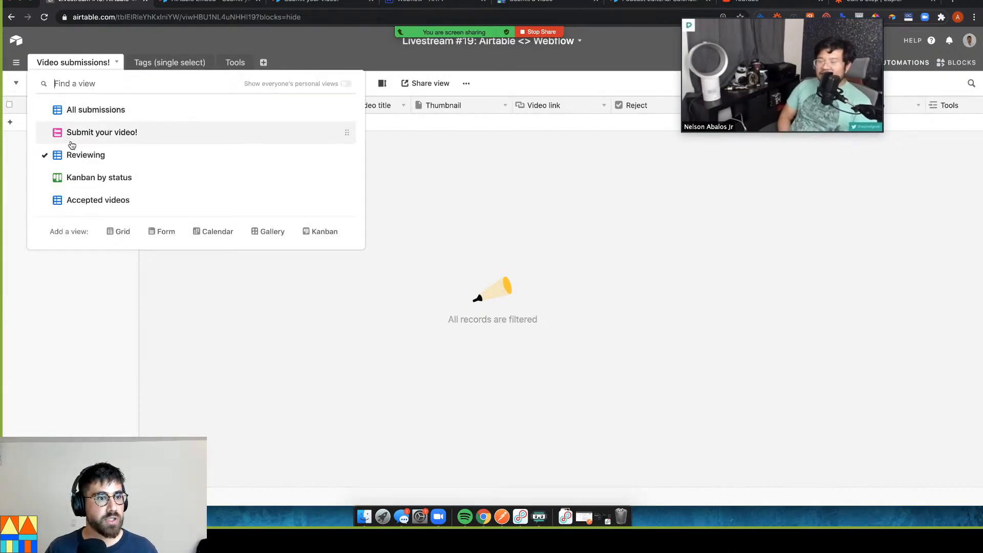
{"action": "left_click", "coordinate": [97, 203]}
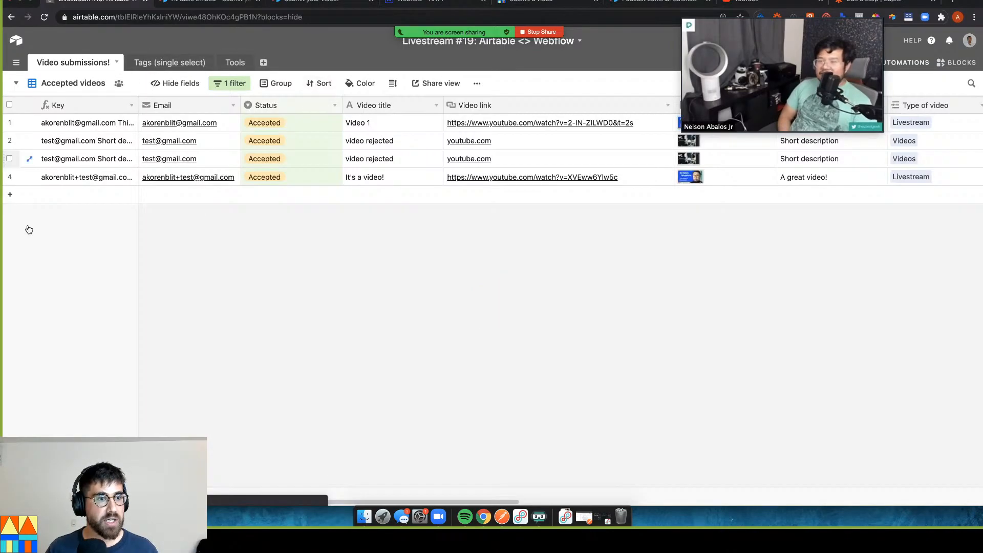
{"action": "left_click", "coordinate": [87, 179]}
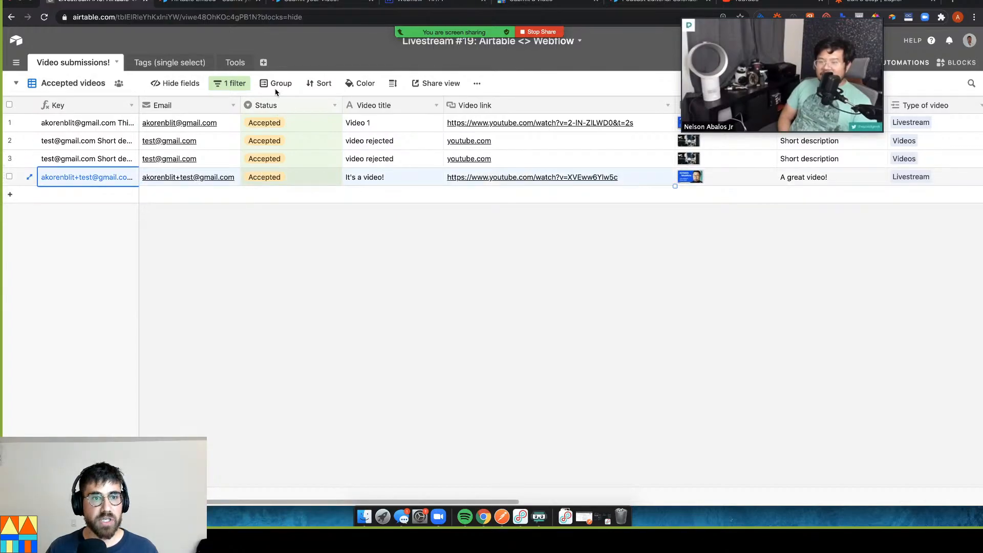
{"action": "left_click", "coordinate": [393, 83]}
{"action": "left_click", "coordinate": [403, 139]}
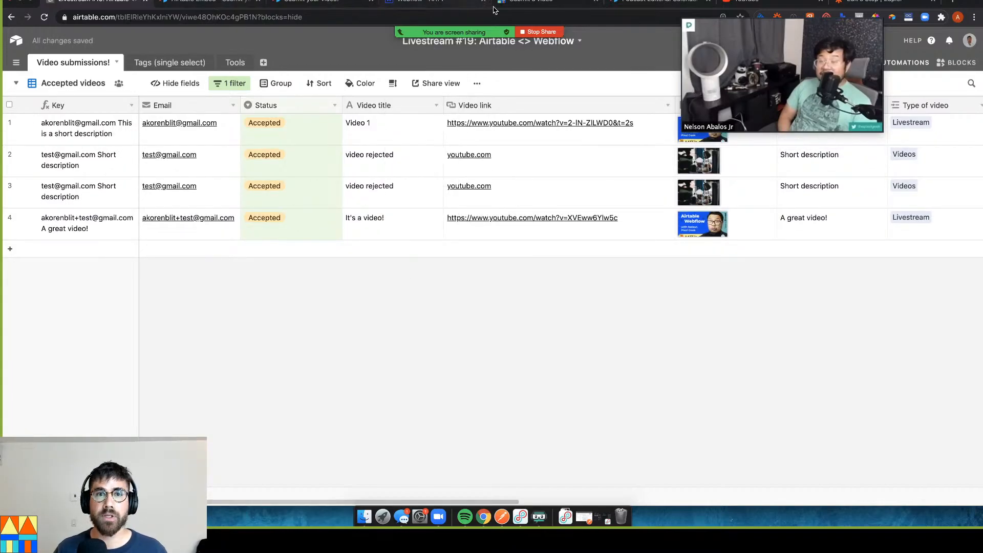
{"action": "left_click", "coordinate": [875, 1]}
{"action": "scroll", "coordinate": [399, 329], "scroll_direction": "down", "scroll_amount": 5}
Load more sample records in the trigger and choose Record F
{"action": "scroll", "coordinate": [383, 302], "scroll_direction": "up", "scroll_amount": 5}
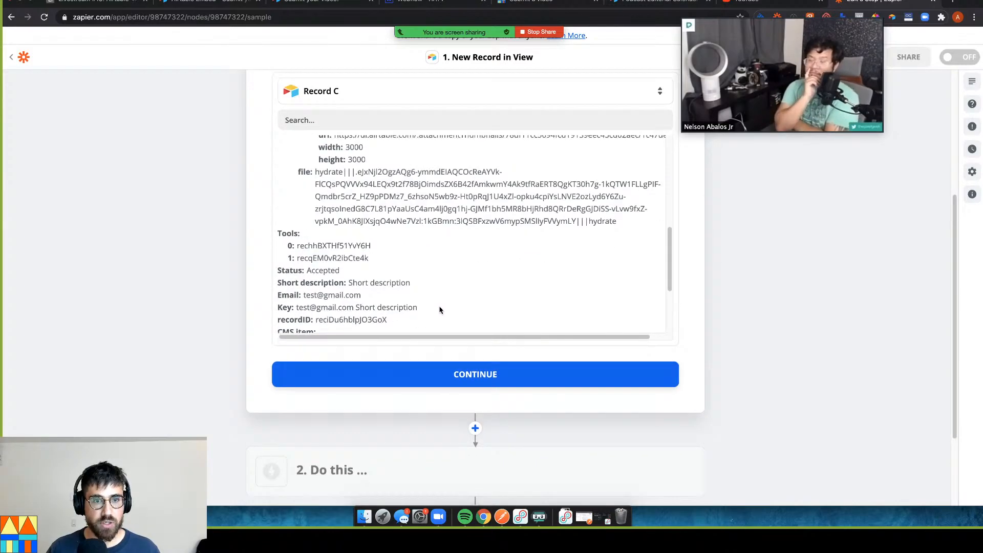
{"action": "left_click", "coordinate": [438, 374]}
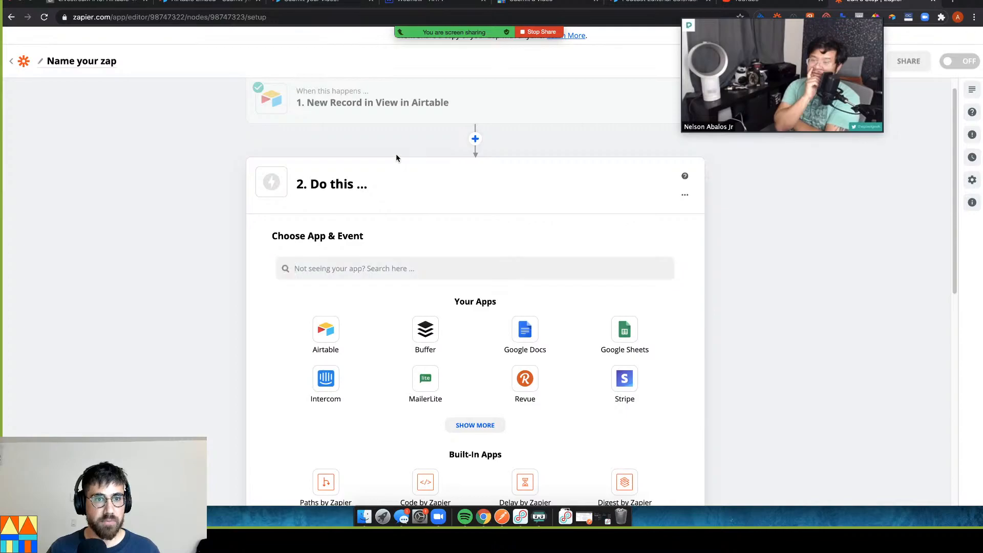
{"action": "left_click", "coordinate": [430, 103]}
{"action": "left_click", "coordinate": [341, 241]}
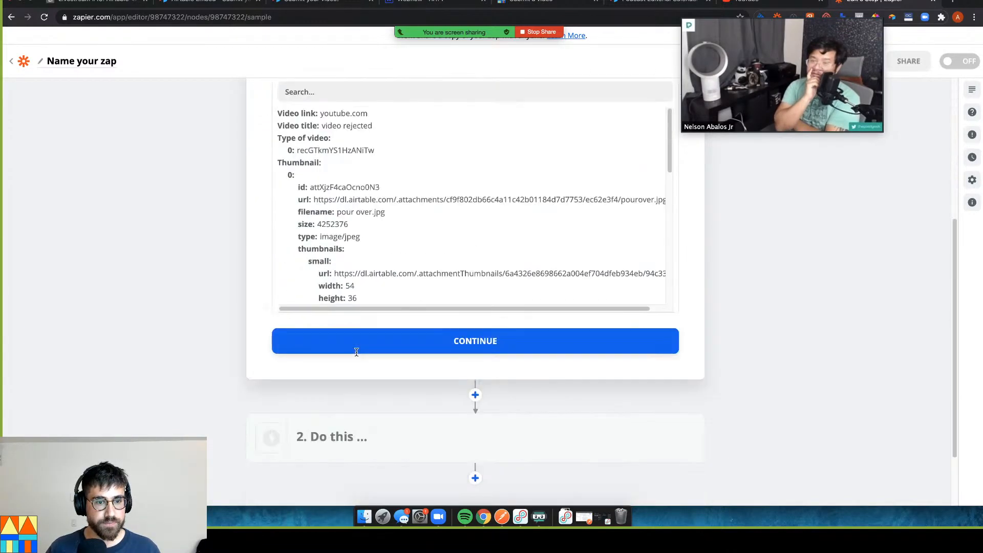
{"action": "scroll", "coordinate": [355, 306], "scroll_direction": "up", "scroll_amount": 5}
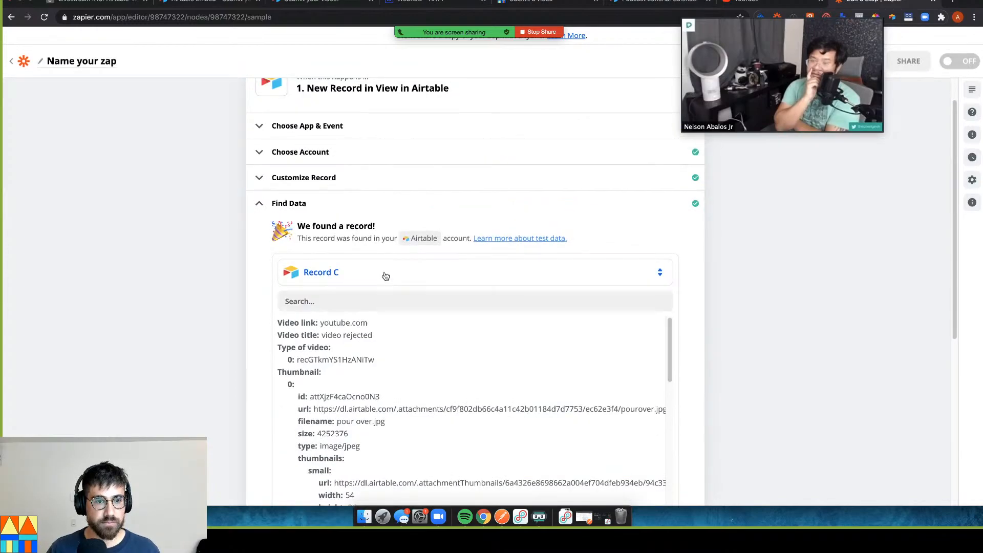
{"action": "left_click", "coordinate": [385, 276]}
{"action": "left_click", "coordinate": [391, 417]}
{"action": "left_click", "coordinate": [402, 417]}
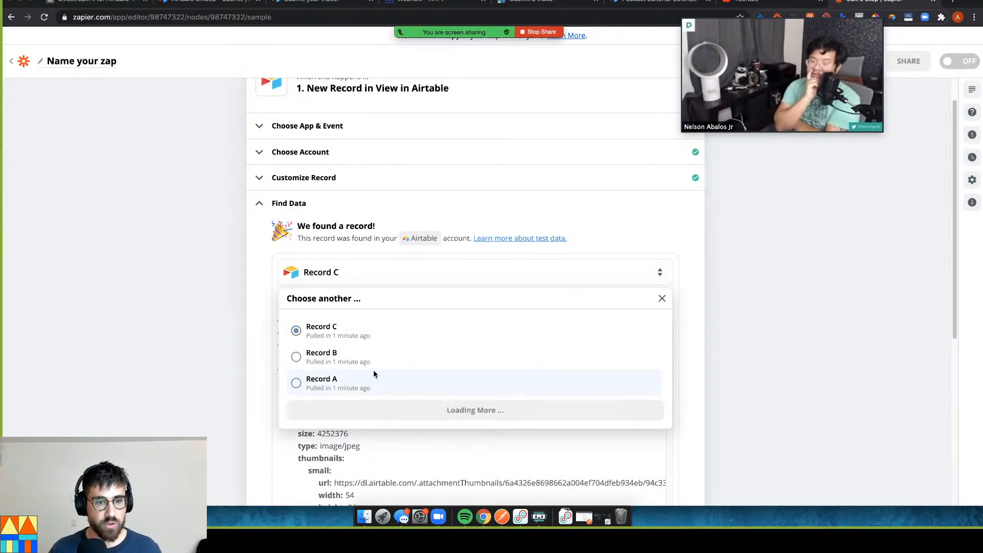
{"action": "left_click", "coordinate": [357, 337]}
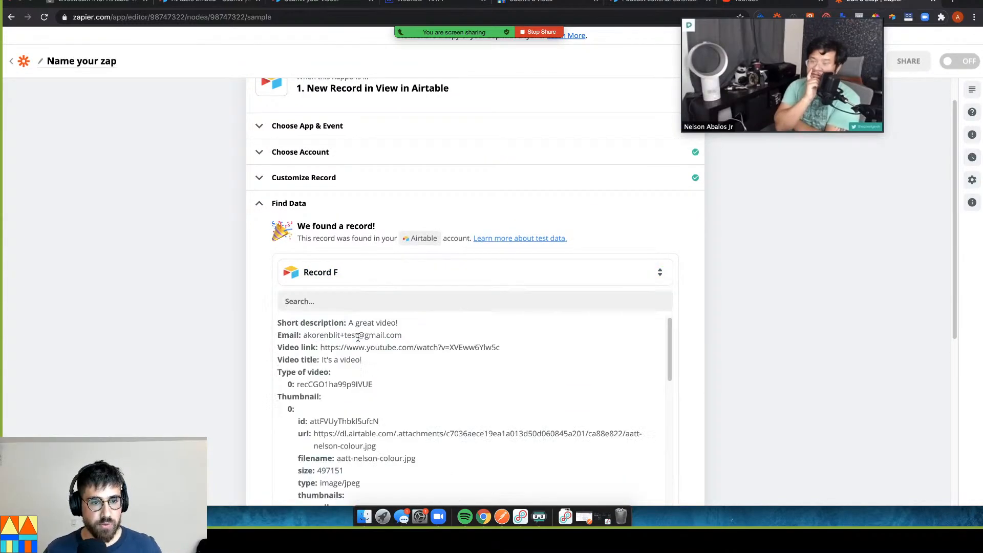
Check Record F's email and title 'It's a video!', then continue to the action step
{"action": "scroll", "coordinate": [447, 327], "scroll_direction": "down", "scroll_amount": 10}
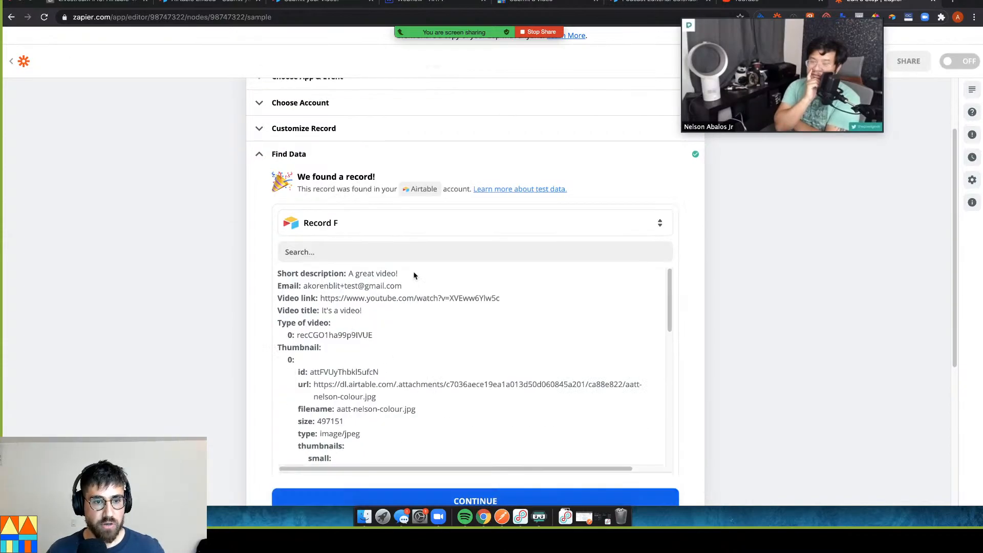
{"action": "scroll", "coordinate": [515, 338], "scroll_direction": "up", "scroll_amount": 3}
{"action": "scroll", "coordinate": [514, 337], "scroll_direction": "up", "scroll_amount": 5}
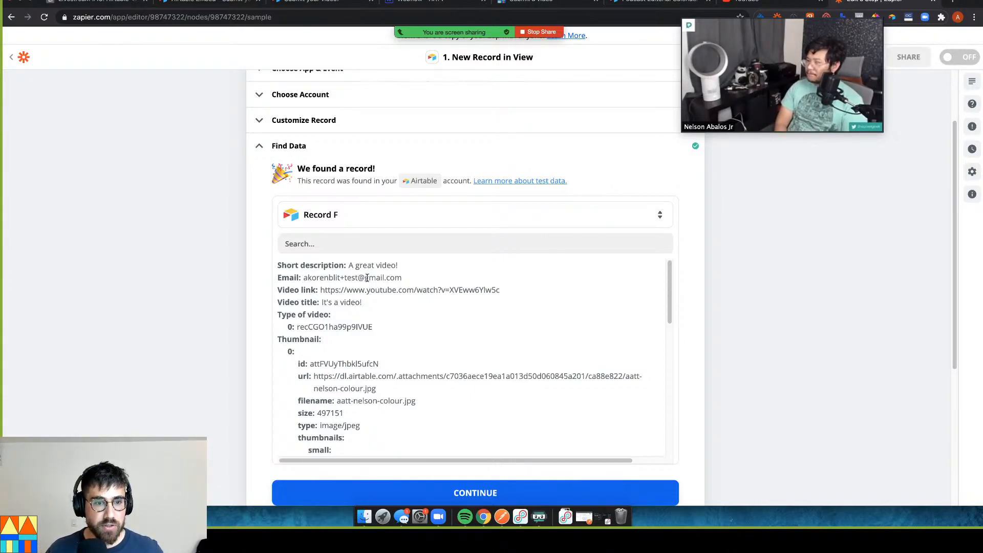
{"action": "left_click_drag", "start_coordinate": [377, 277], "coordinate": [511, 296]}
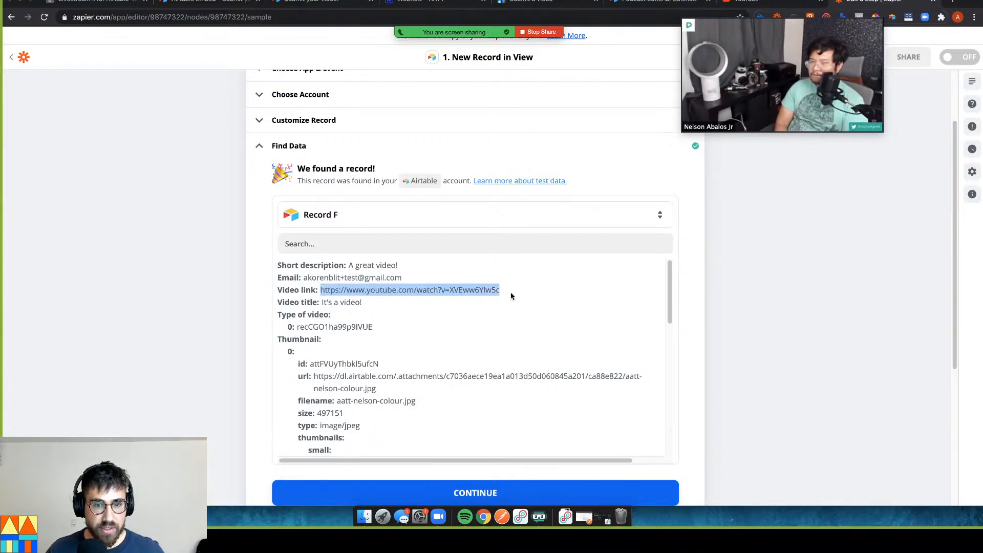
{"action": "left_click_drag", "start_coordinate": [321, 302], "coordinate": [406, 304]}
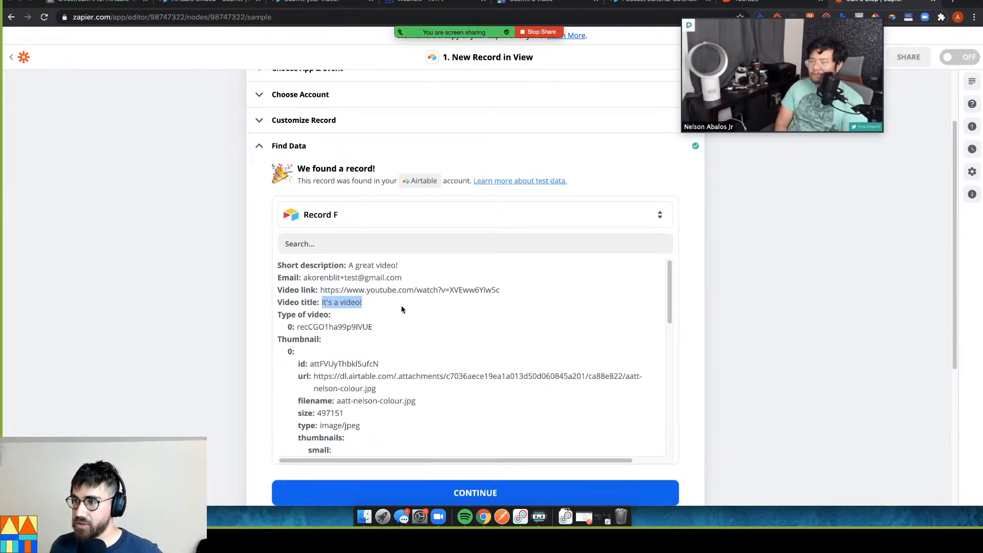
{"action": "scroll", "coordinate": [425, 392], "scroll_direction": "down", "scroll_amount": 1}
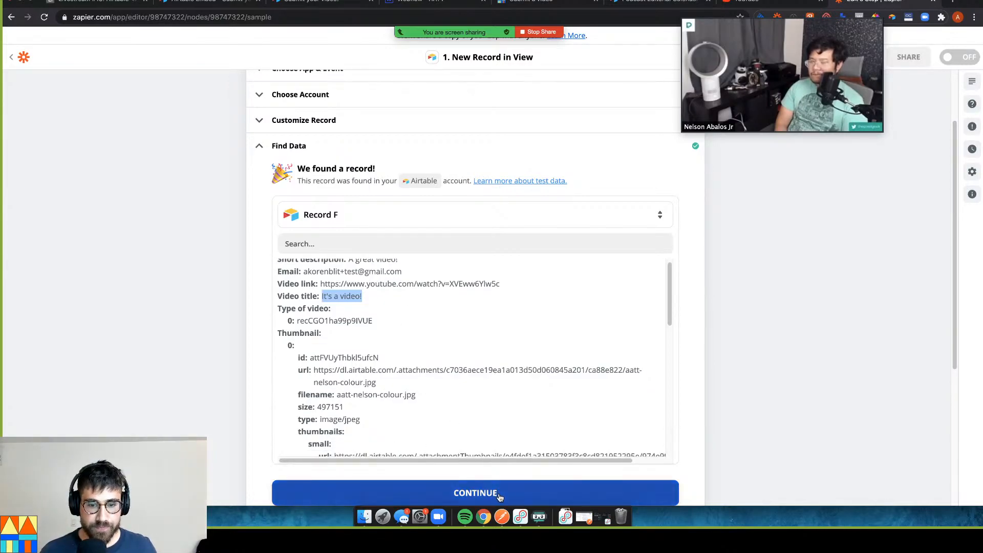
{"action": "left_click", "coordinate": [500, 493]}
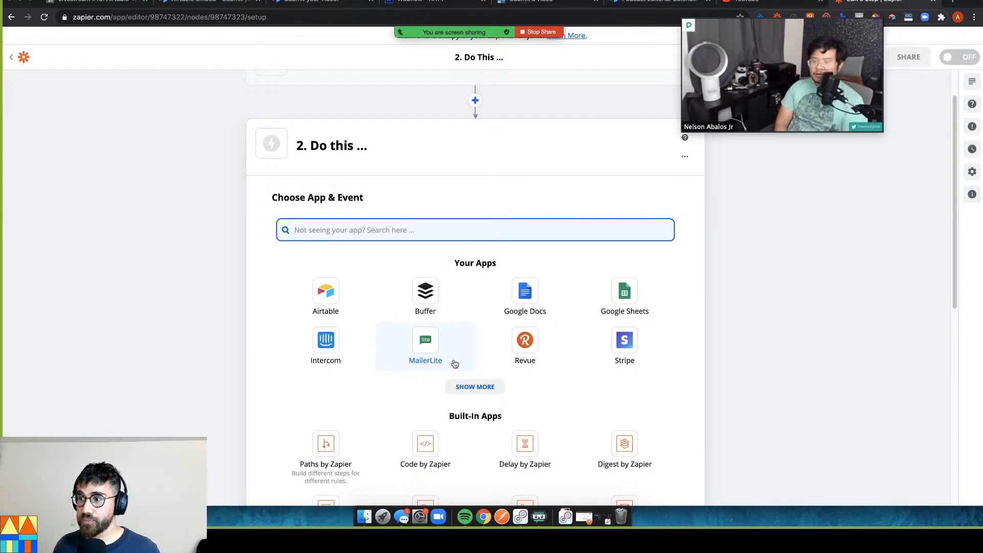
Set the action to Webflow Create Live Item using the second connected Webflow account
{"action": "type", "text": "web"}
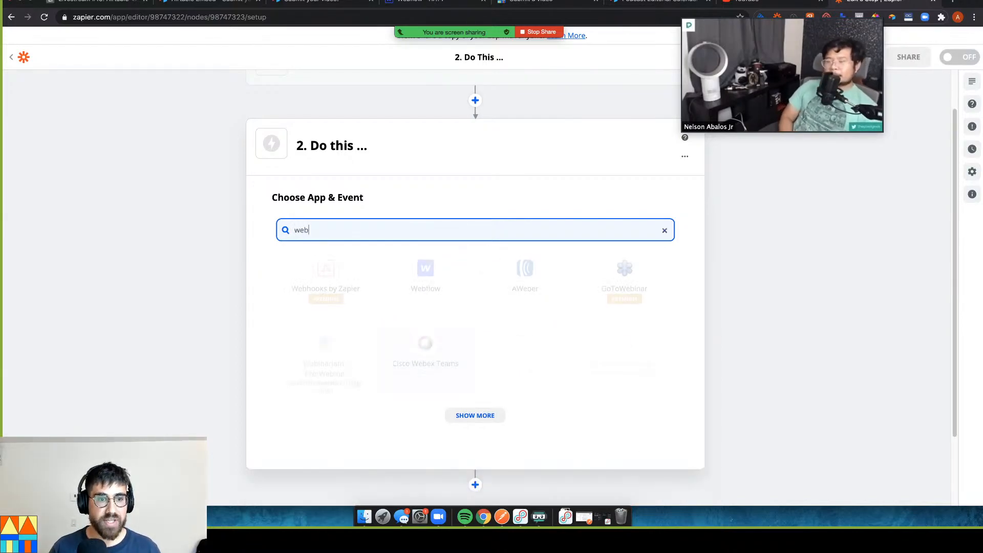
{"action": "type", "text": "f"}
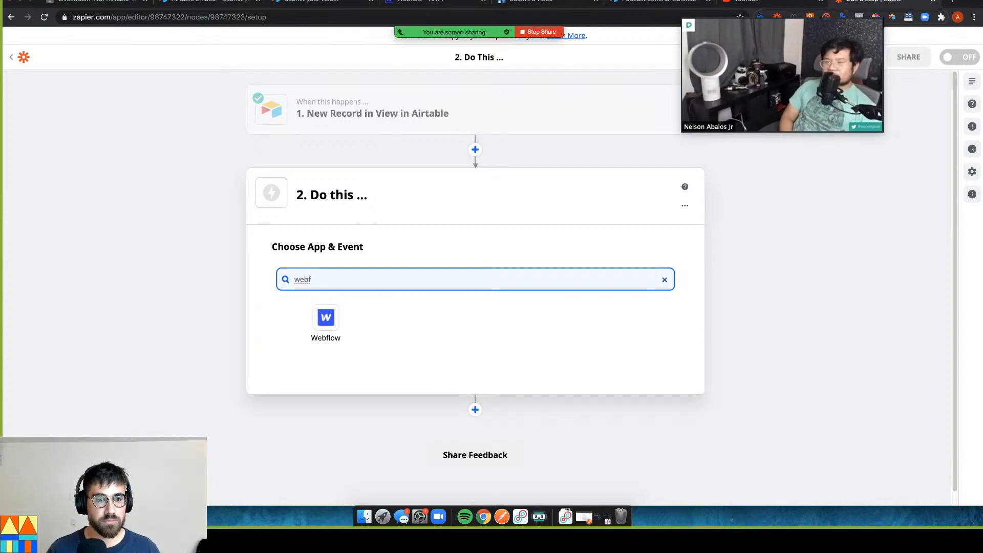
{"action": "left_click", "coordinate": [337, 317]}
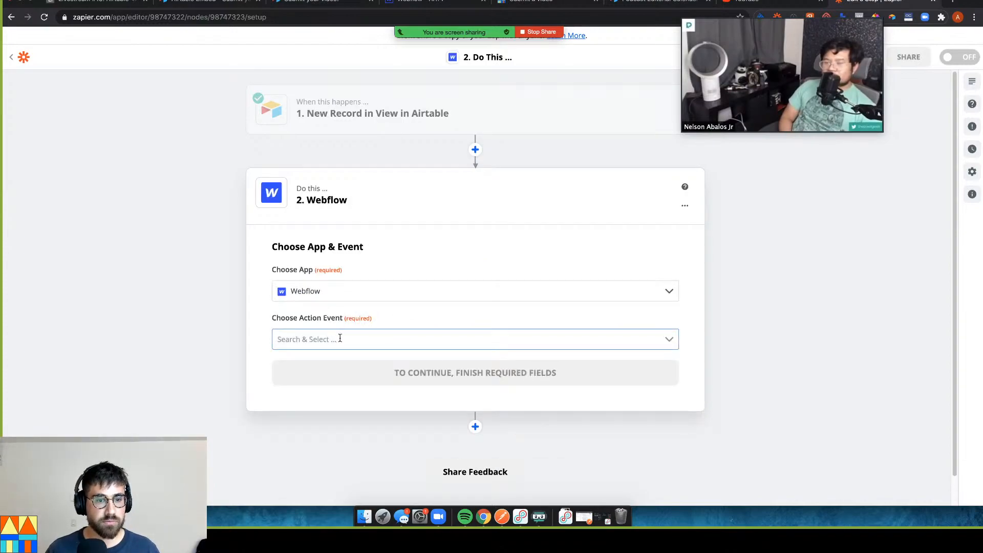
{"action": "left_click", "coordinate": [340, 338]}
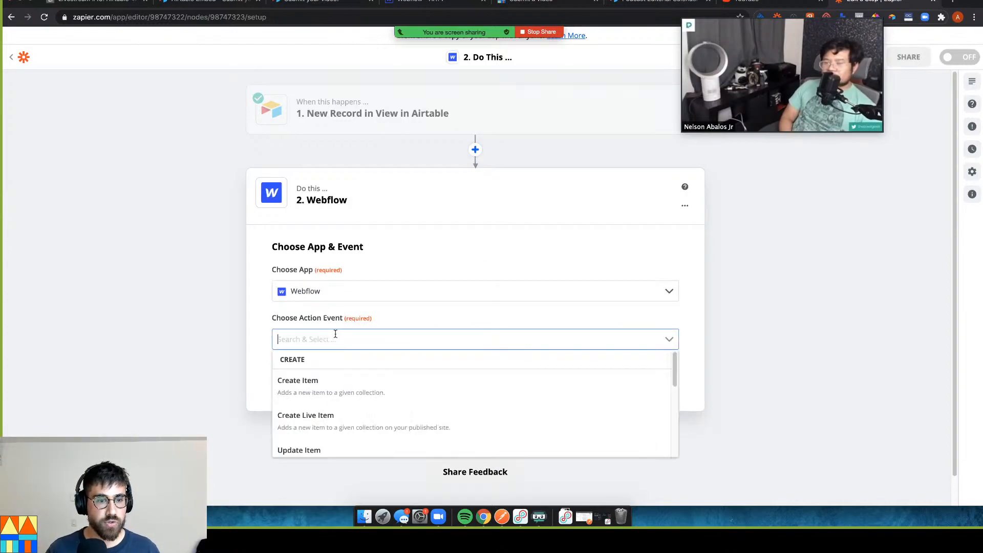
{"action": "left_click", "coordinate": [347, 428]}
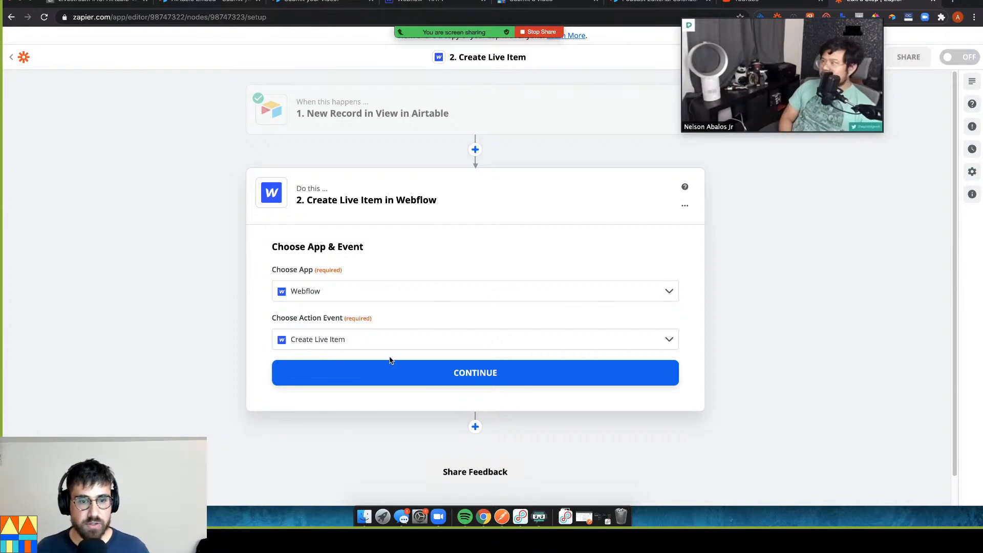
{"action": "left_click", "coordinate": [397, 373]}
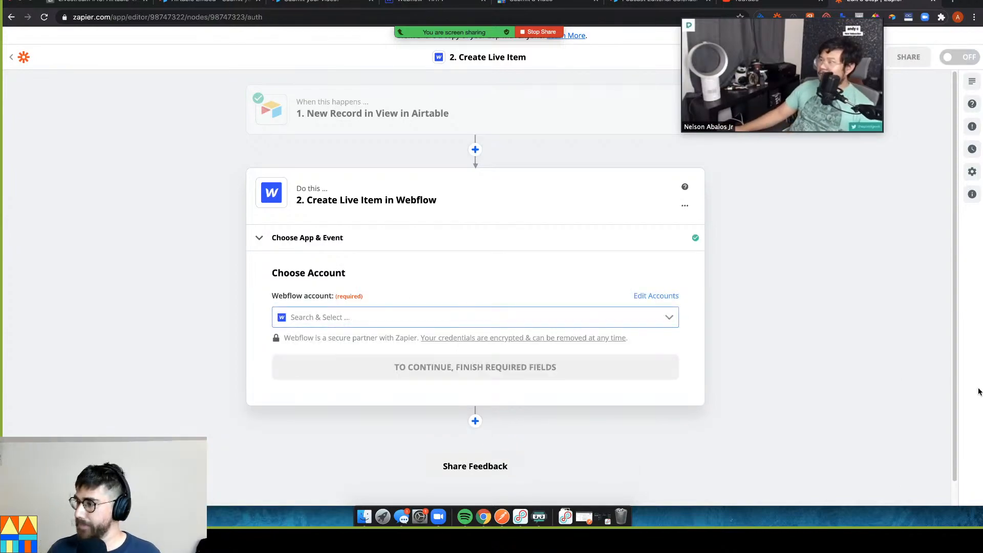
{"action": "left_click", "coordinate": [327, 317]}
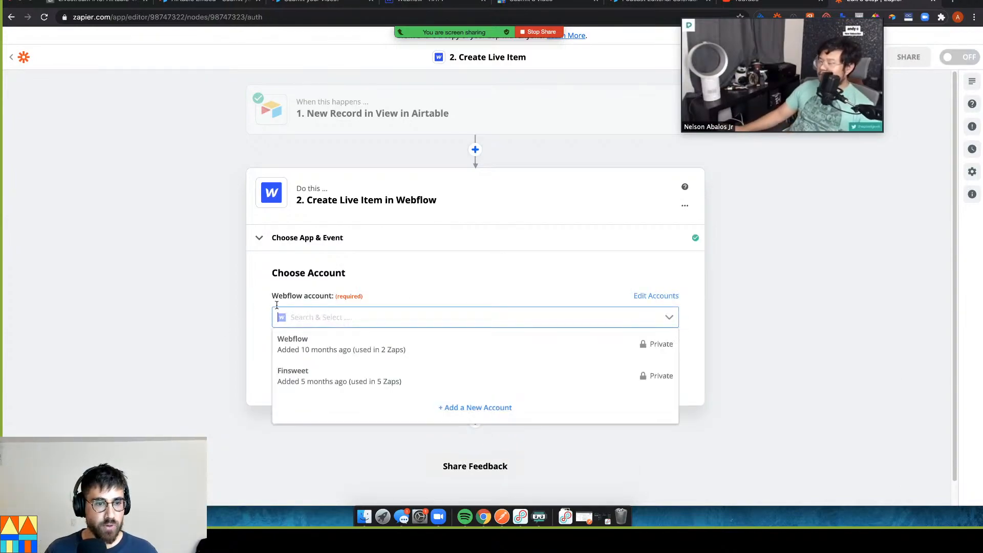
{"action": "left_click", "coordinate": [301, 375]}
{"action": "left_click", "coordinate": [395, 373]}
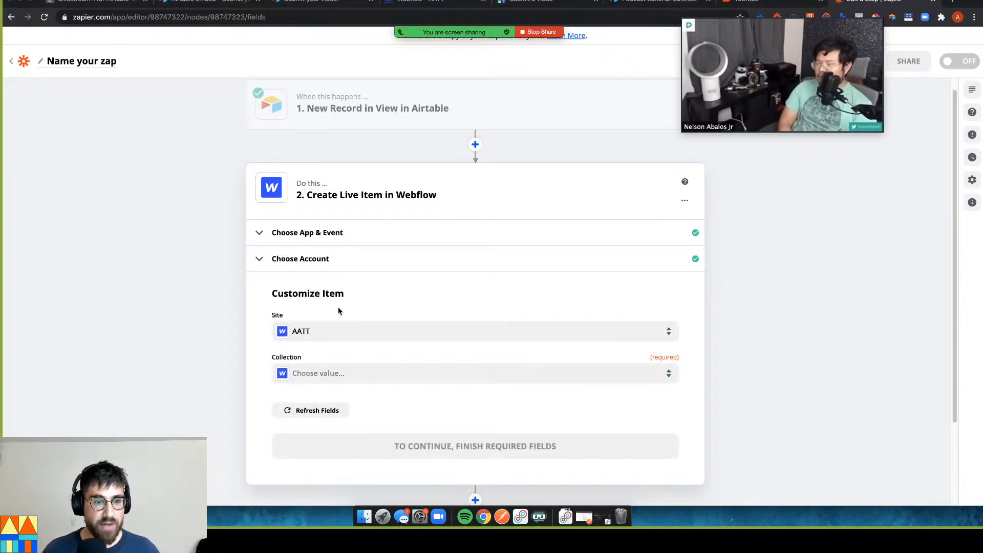
Choose the Videos collection and map 1. Video Link into Link To Video
{"action": "left_click", "coordinate": [350, 375]}
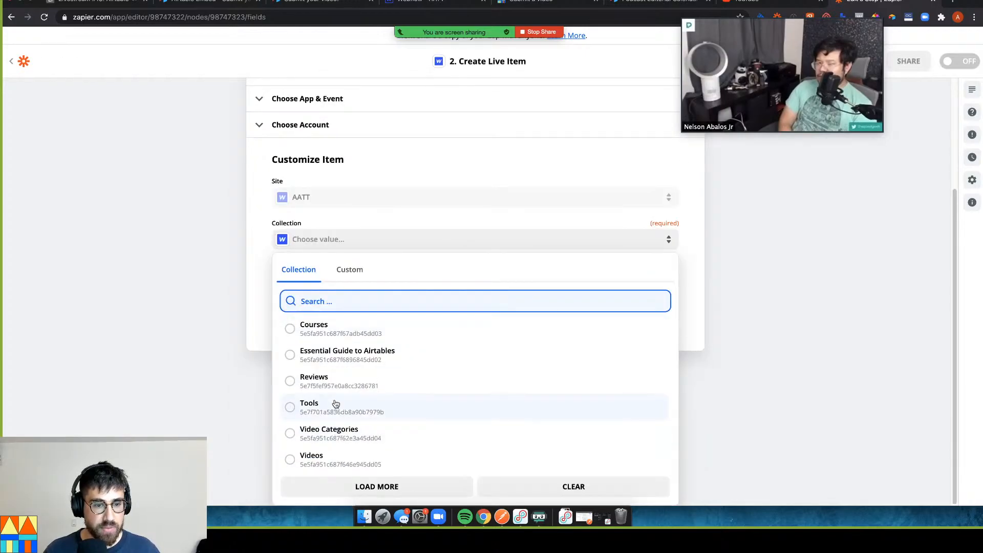
{"action": "left_click", "coordinate": [325, 456]}
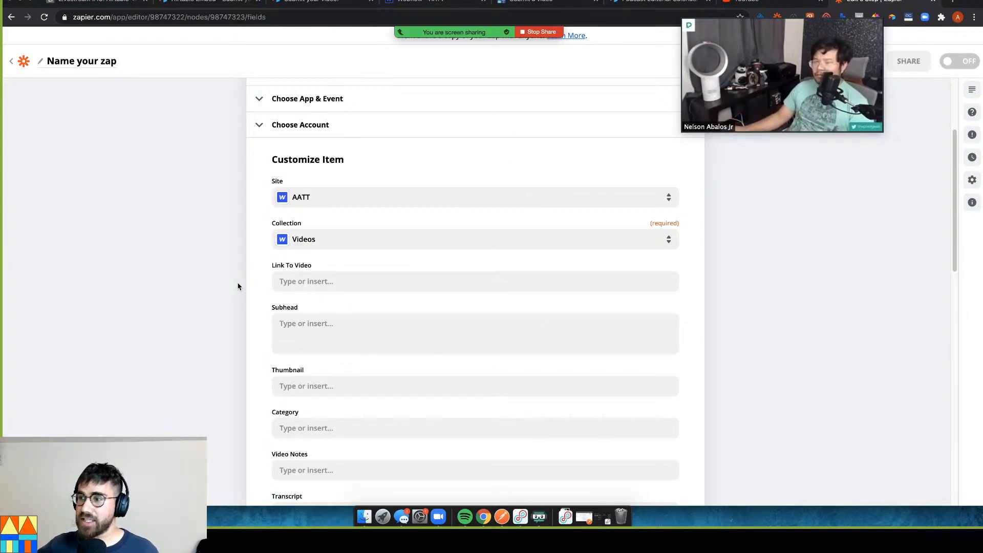
{"action": "left_click", "coordinate": [313, 283]}
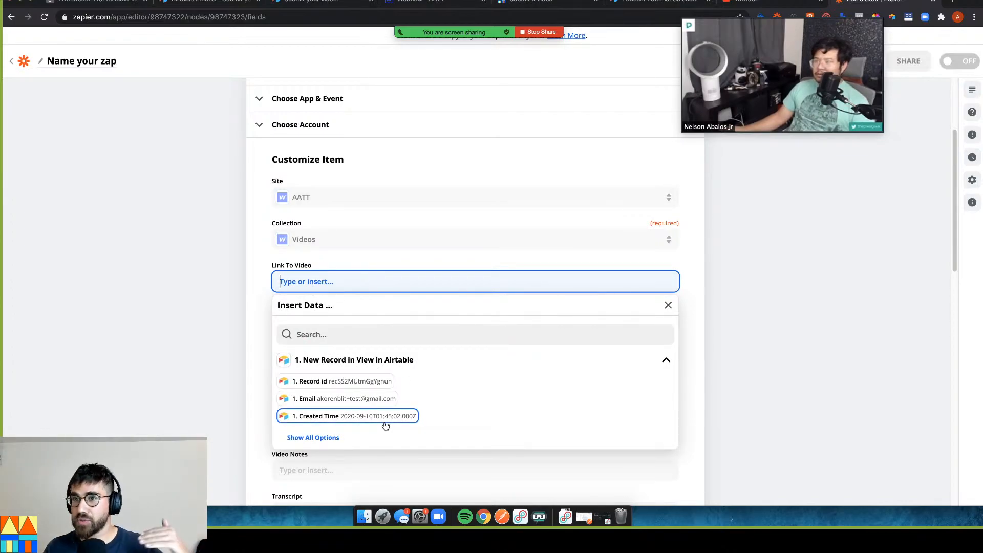
{"action": "left_click", "coordinate": [368, 335]}
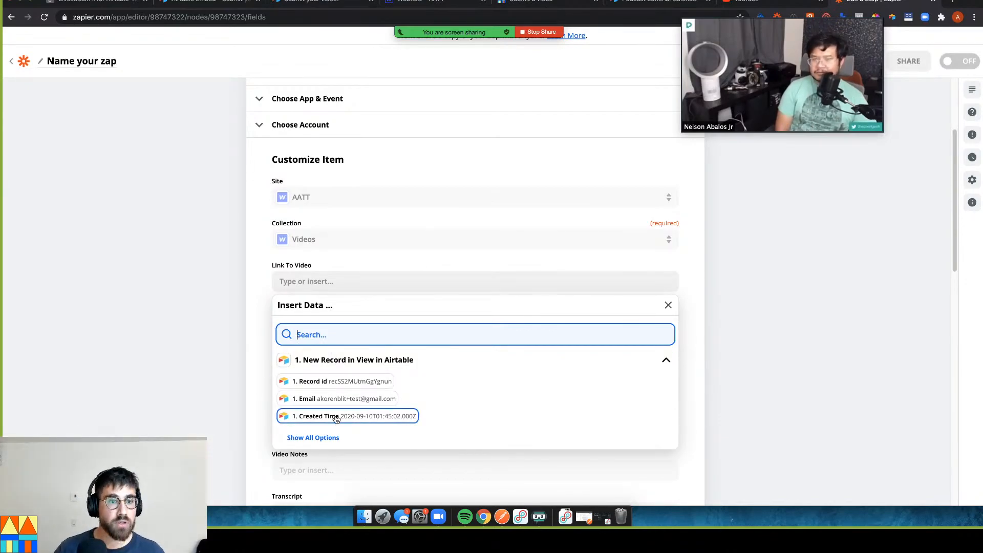
{"action": "left_click", "coordinate": [328, 437]}
{"action": "scroll", "coordinate": [369, 439], "scroll_direction": "down", "scroll_amount": 1}
{"action": "scroll", "coordinate": [368, 439], "scroll_direction": "down", "scroll_amount": 5}
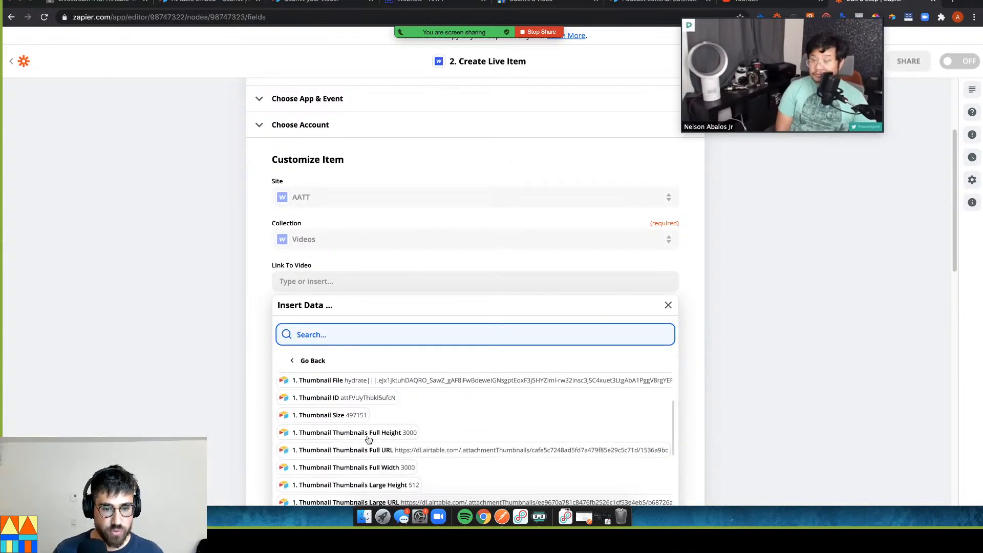
{"action": "scroll", "coordinate": [368, 439], "scroll_direction": "down", "scroll_amount": 6}
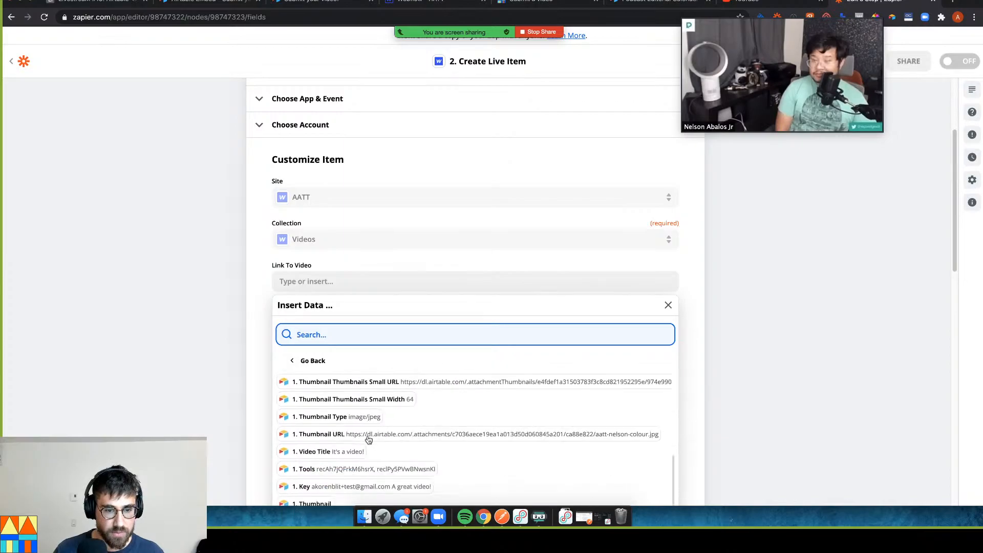
{"action": "scroll", "coordinate": [368, 439], "scroll_direction": "down", "scroll_amount": 4}
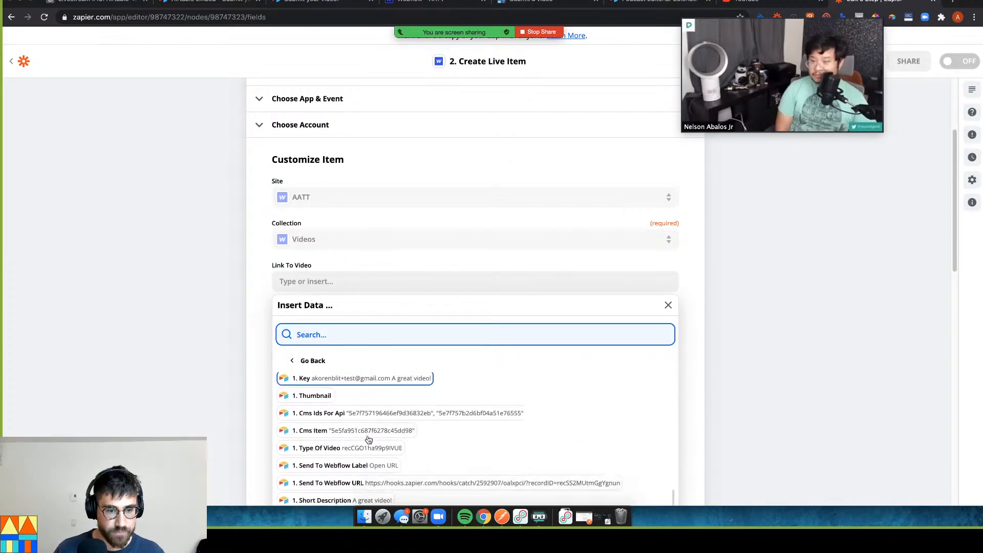
{"action": "scroll", "coordinate": [370, 439], "scroll_direction": "down", "scroll_amount": 4}
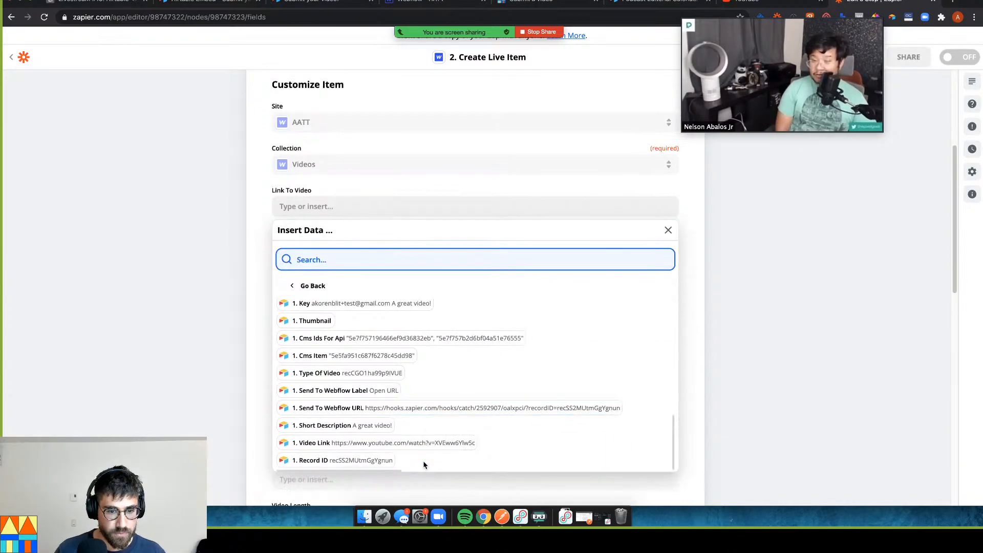
{"action": "left_click", "coordinate": [417, 444]}
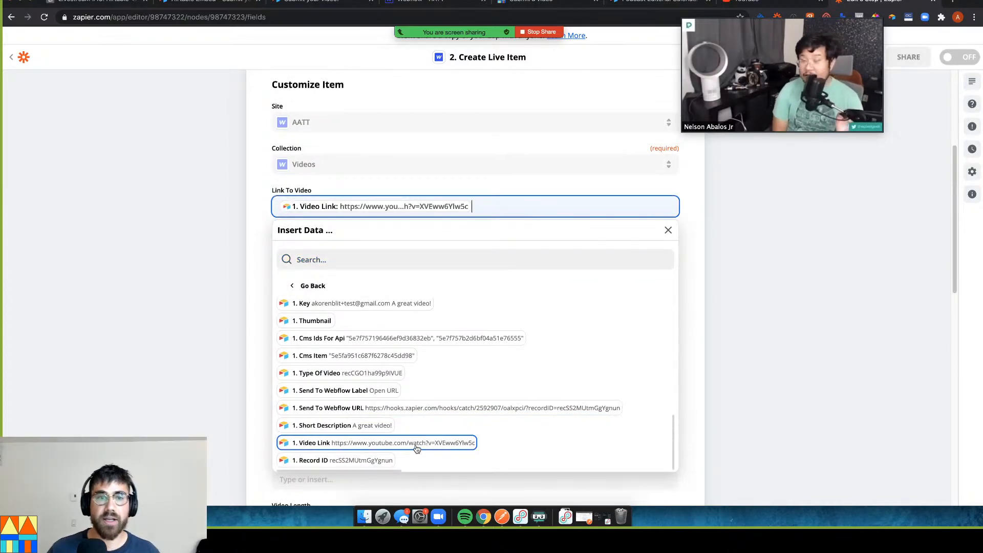
{"action": "scroll", "coordinate": [424, 333], "scroll_direction": "up", "scroll_amount": 6}
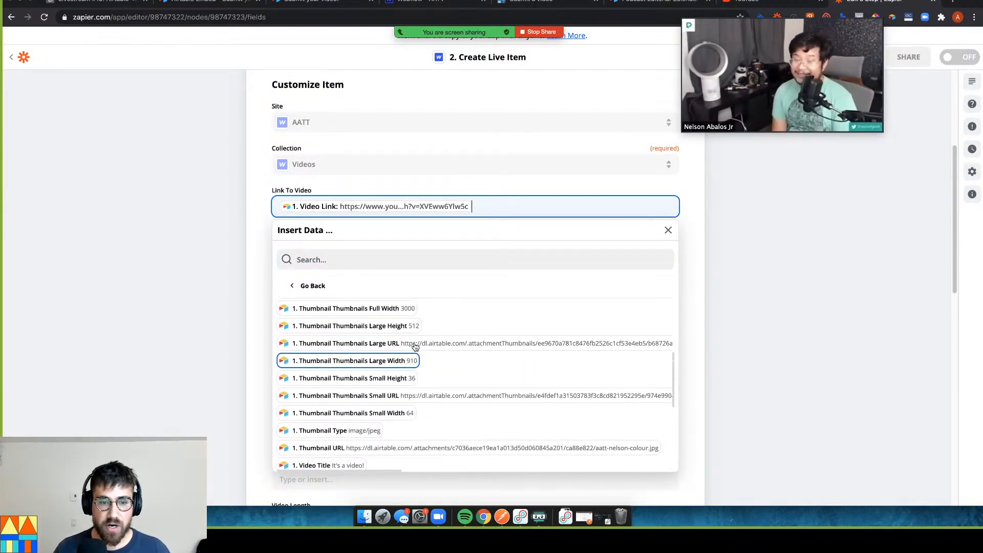
{"action": "scroll", "coordinate": [413, 334], "scroll_direction": "up", "scroll_amount": 1}
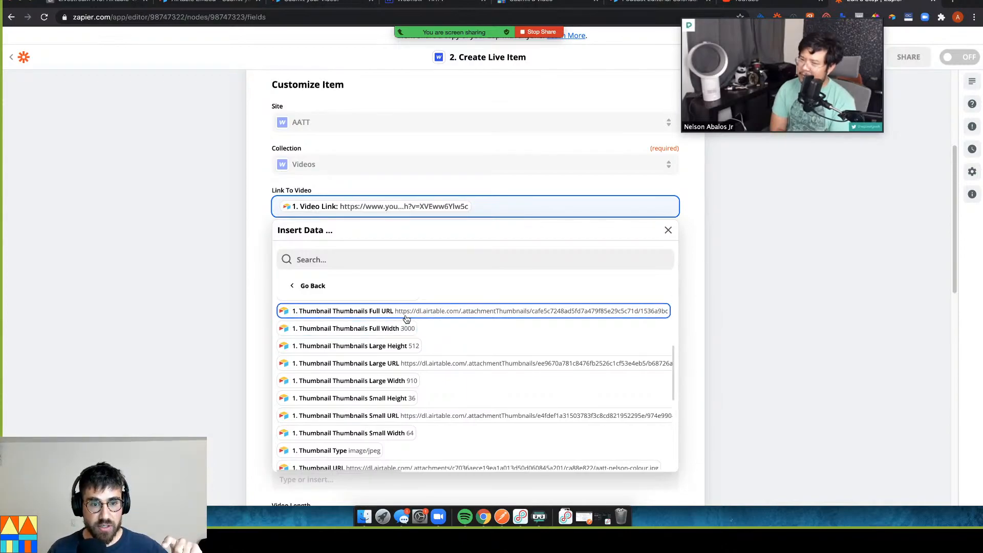
{"action": "left_click", "coordinate": [410, 336]}
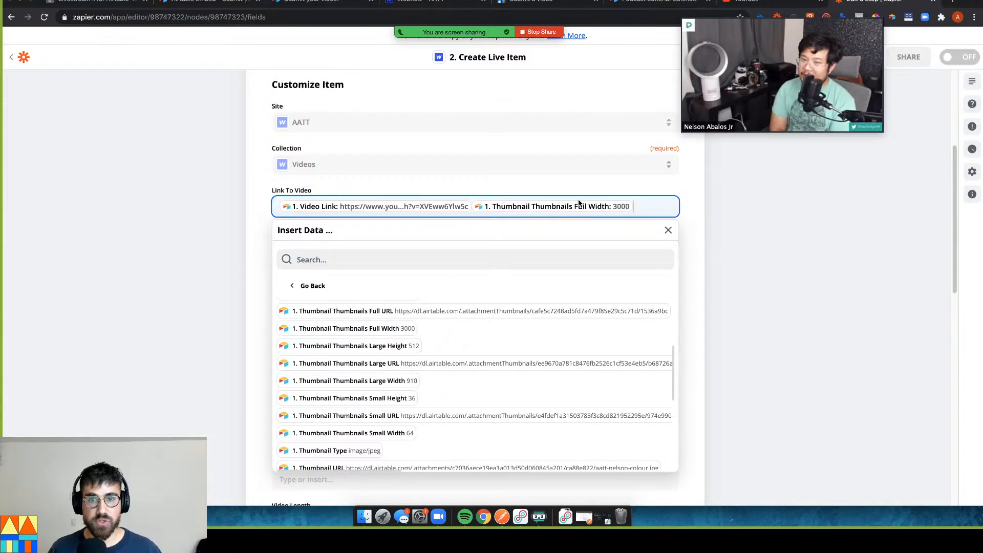
{"action": "key", "text": "BackSpace"}
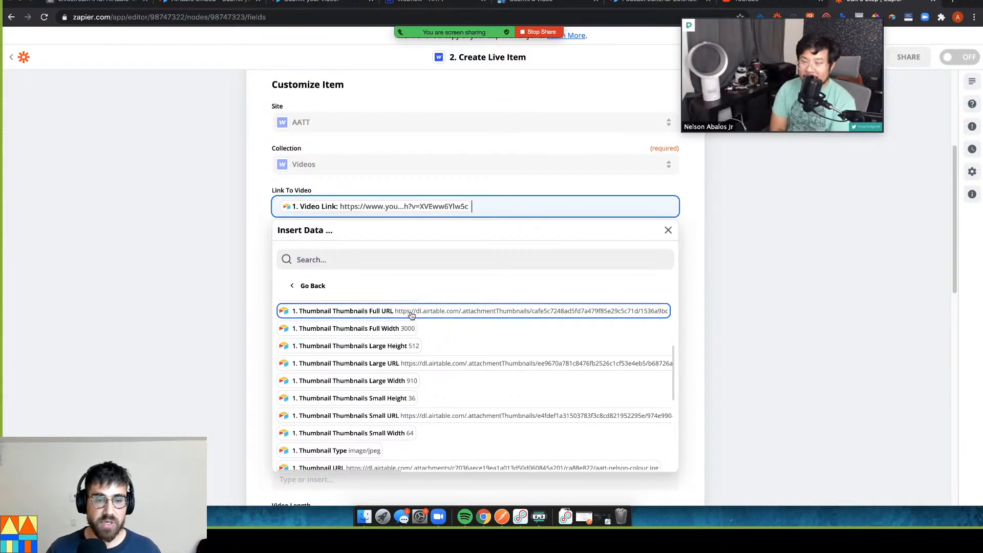
{"action": "left_click", "coordinate": [136, 263]}
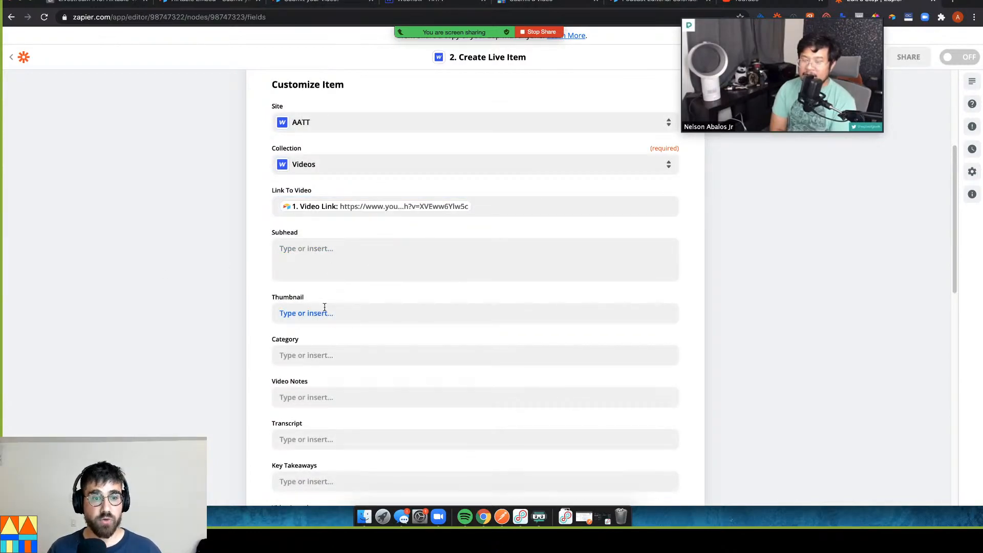
Map 1. Thumbnail Thumbnails Full URL into the Thumbnail field
{"action": "left_click", "coordinate": [365, 312]}
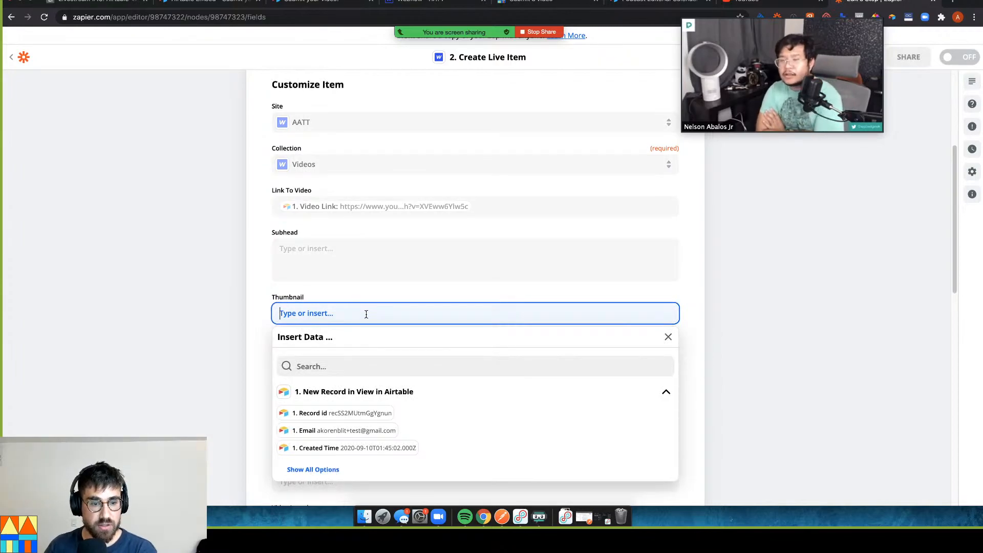
{"action": "left_click", "coordinate": [328, 471]}
{"action": "scroll", "coordinate": [371, 443], "scroll_direction": "down", "scroll_amount": 2}
{"action": "scroll", "coordinate": [424, 446], "scroll_direction": "down", "scroll_amount": 2}
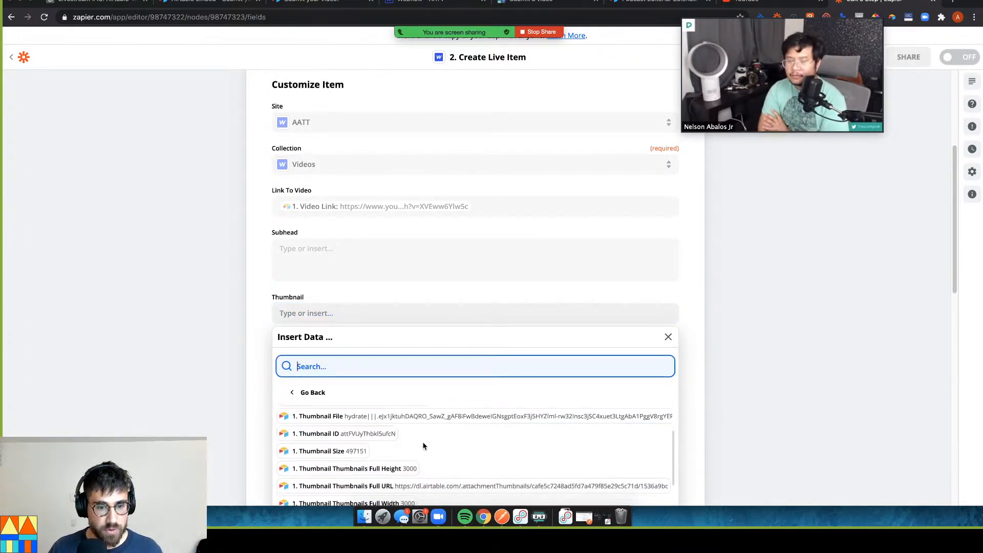
{"action": "left_click", "coordinate": [426, 473]}
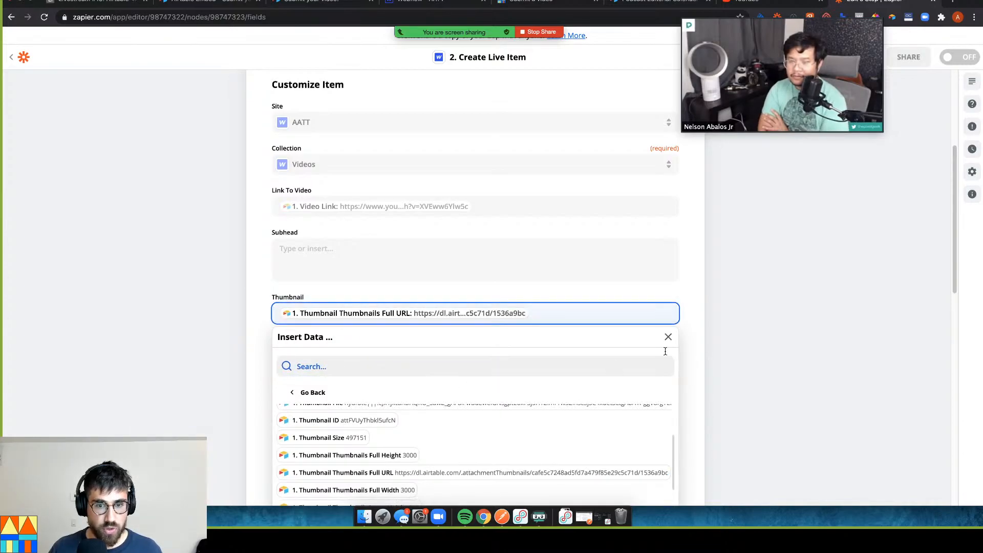
{"action": "left_click", "coordinate": [687, 364]}
{"action": "scroll", "coordinate": [184, 321], "scroll_direction": "down", "scroll_amount": 3}
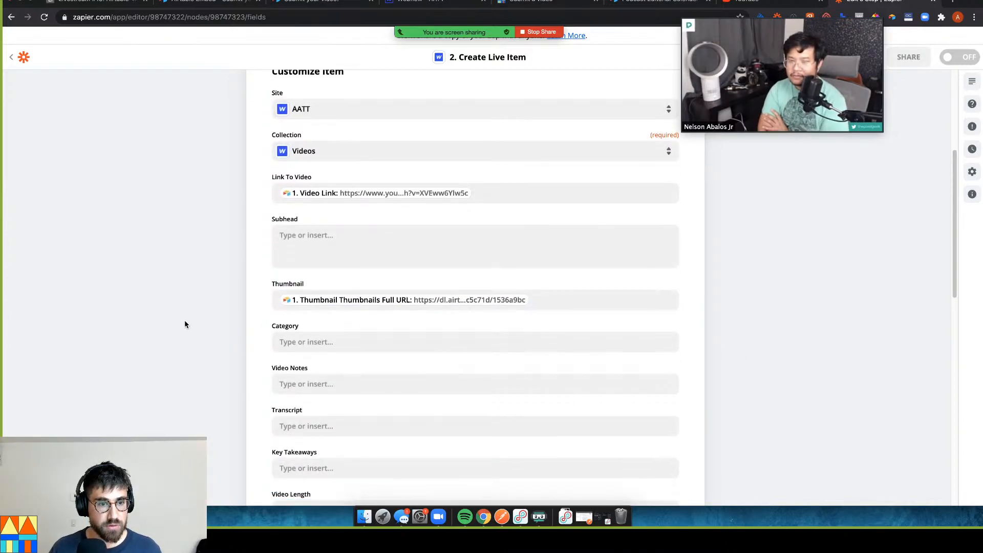
{"action": "left_click", "coordinate": [335, 306]}
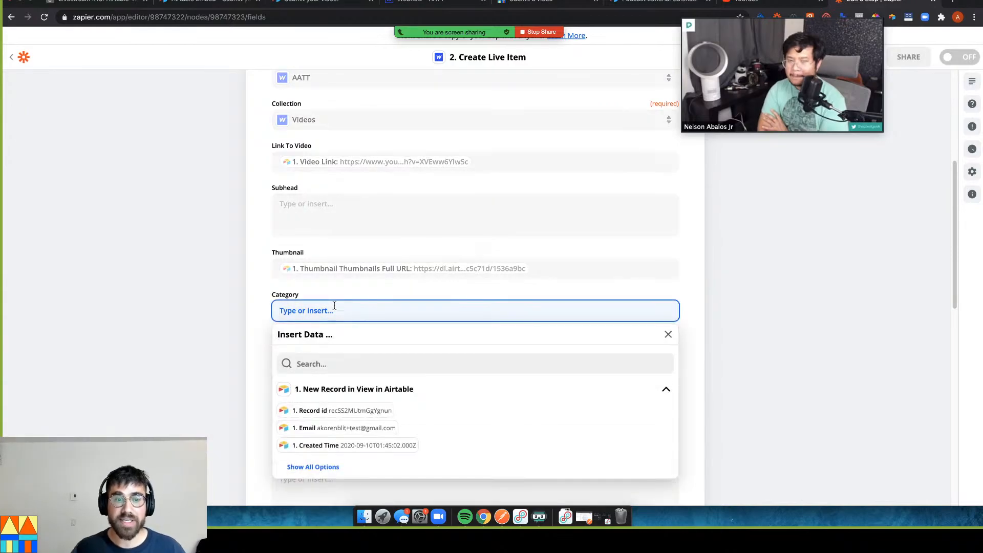
{"action": "left_click", "coordinate": [421, 3]}
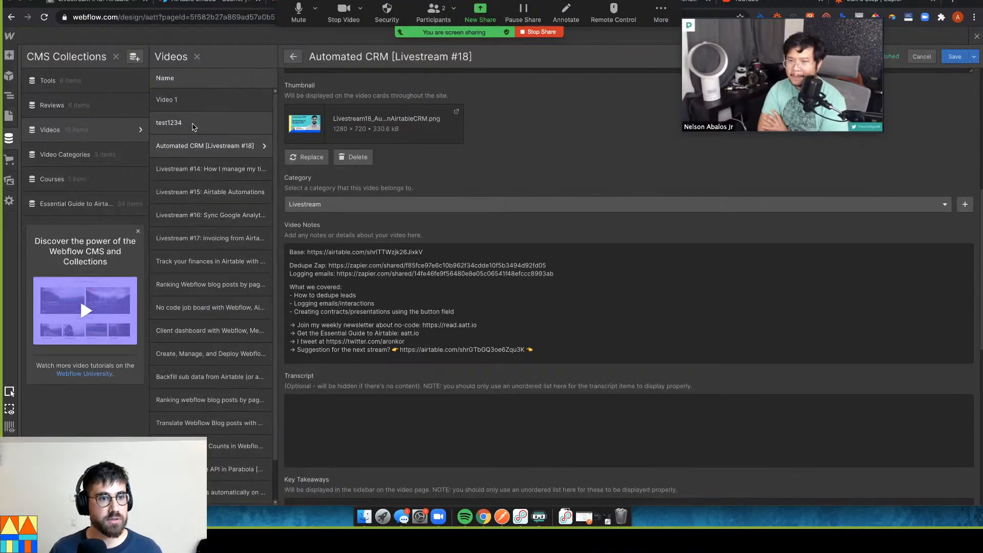
Review the Livestream #18 item's thumbnail, Livestream category and Video Notes fields
{"action": "scroll", "coordinate": [408, 295], "scroll_direction": "down", "scroll_amount": 10}
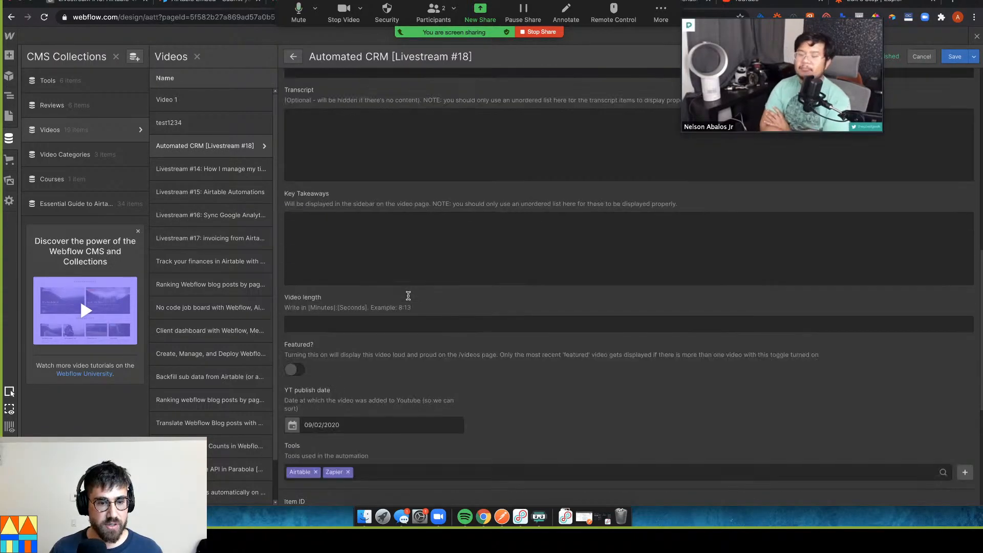
{"action": "scroll", "coordinate": [408, 295], "scroll_direction": "up", "scroll_amount": 10}
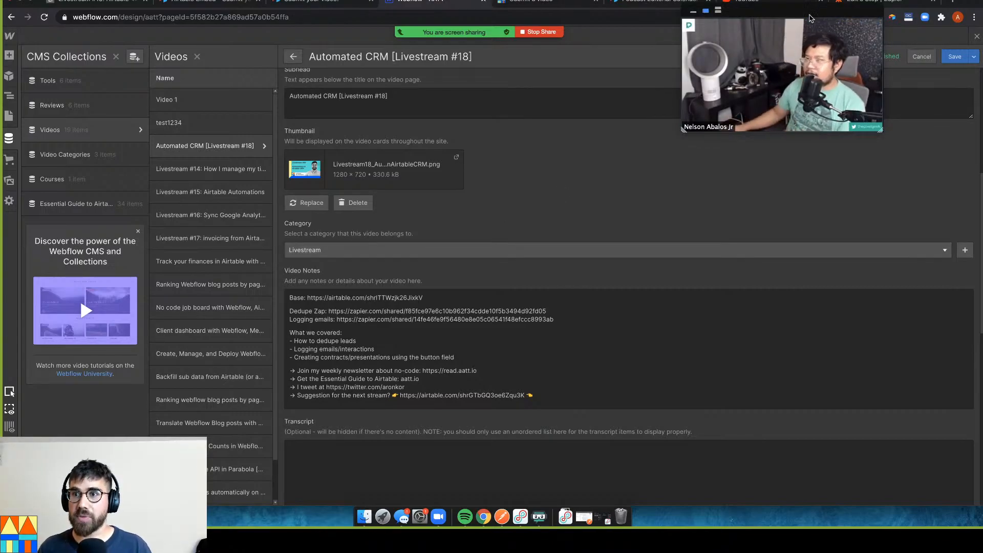
{"action": "left_click_drag", "start_coordinate": [856, 10], "coordinate": [859, 20]}
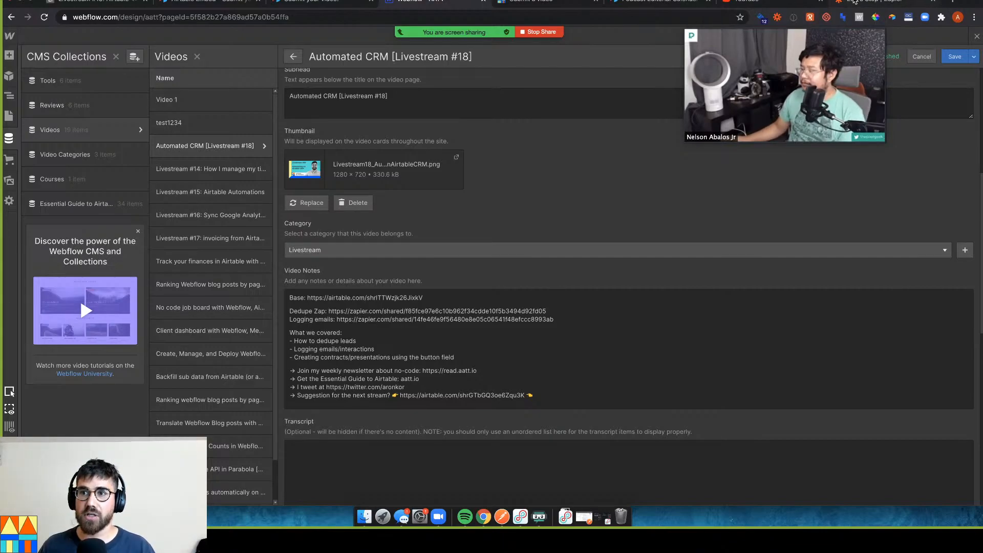
{"action": "left_click", "coordinate": [873, 1]}
Map 1. Video Title ('It's a video!') into the Create Live Item Name field
{"action": "left_click", "coordinate": [186, 307]}
{"action": "scroll", "coordinate": [302, 340], "scroll_direction": "down", "scroll_amount": 3}
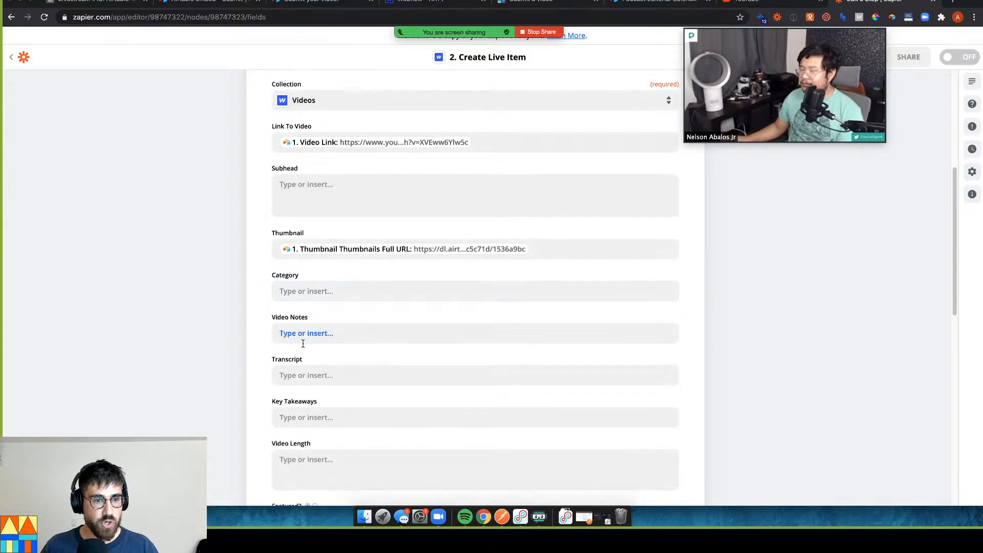
{"action": "scroll", "coordinate": [322, 320], "scroll_direction": "down", "scroll_amount": 3}
{"action": "scroll", "coordinate": [315, 290], "scroll_direction": "down", "scroll_amount": 2}
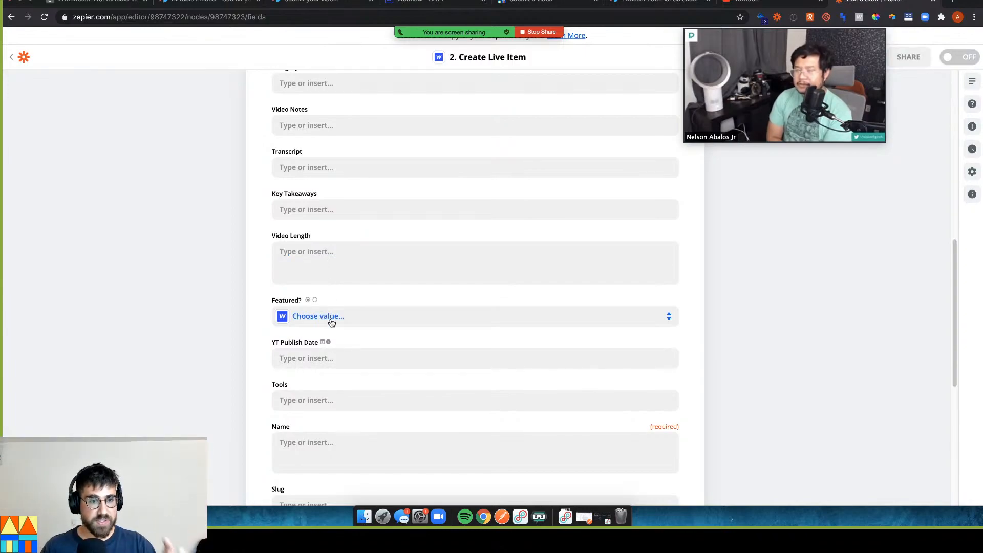
{"action": "scroll", "coordinate": [332, 322], "scroll_direction": "down", "scroll_amount": 2}
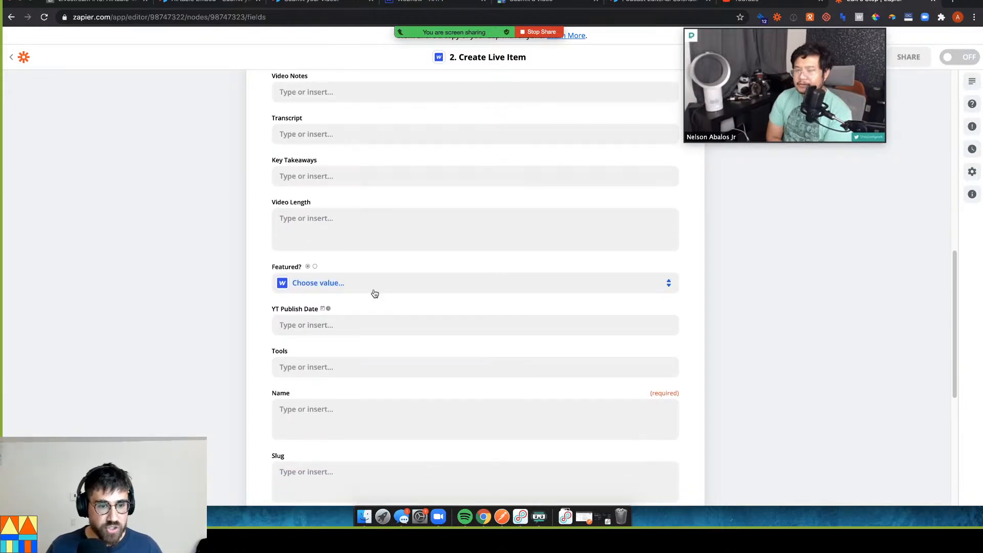
{"action": "scroll", "coordinate": [374, 291], "scroll_direction": "down", "scroll_amount": 2}
{"action": "scroll", "coordinate": [358, 338], "scroll_direction": "down", "scroll_amount": 1}
{"action": "left_click", "coordinate": [360, 376]}
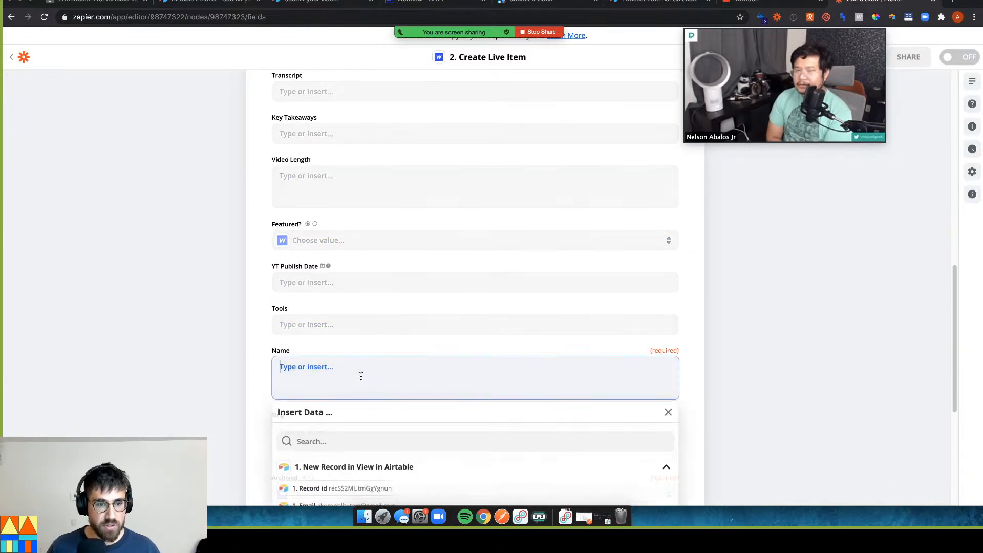
{"action": "scroll", "coordinate": [364, 393], "scroll_direction": "down", "scroll_amount": 5}
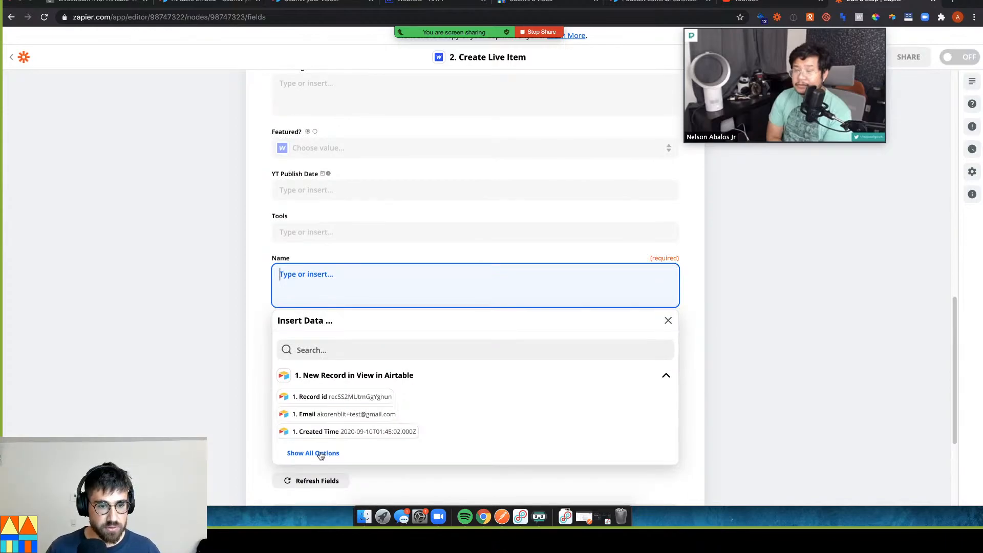
{"action": "left_click", "coordinate": [313, 452]}
{"action": "scroll", "coordinate": [378, 435], "scroll_direction": "down", "scroll_amount": 2}
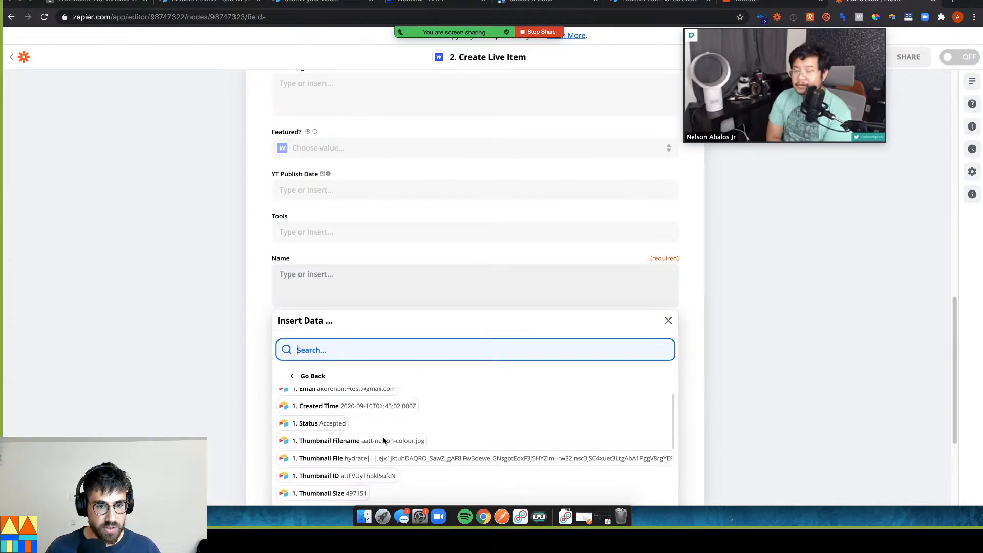
{"action": "scroll", "coordinate": [384, 442], "scroll_direction": "up", "scroll_amount": 1}
{"action": "scroll", "coordinate": [373, 441], "scroll_direction": "down", "scroll_amount": 1}
{"action": "scroll", "coordinate": [372, 441], "scroll_direction": "down", "scroll_amount": 8}
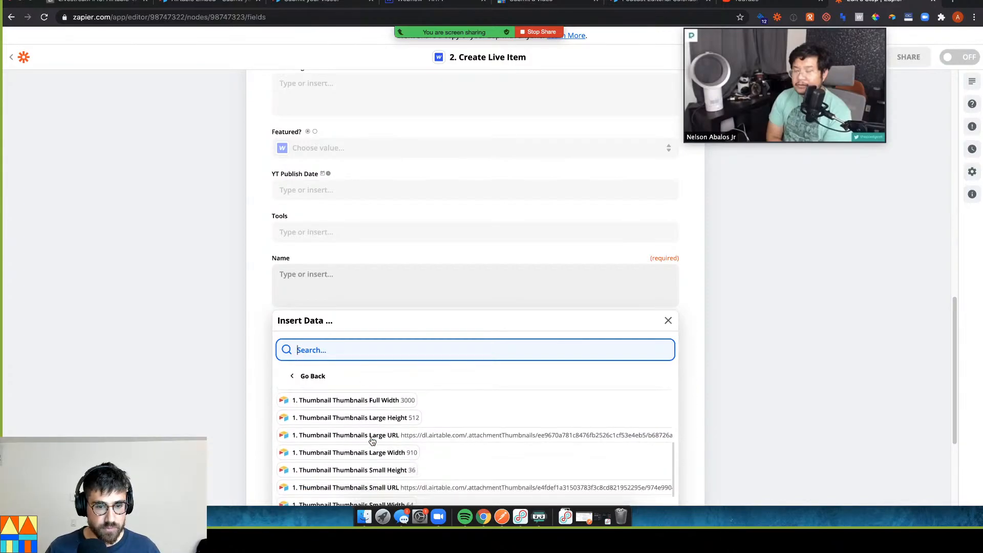
{"action": "scroll", "coordinate": [372, 441], "scroll_direction": "down", "scroll_amount": 2}
{"action": "left_click", "coordinate": [347, 457]}
{"action": "left_click", "coordinate": [367, 313]}
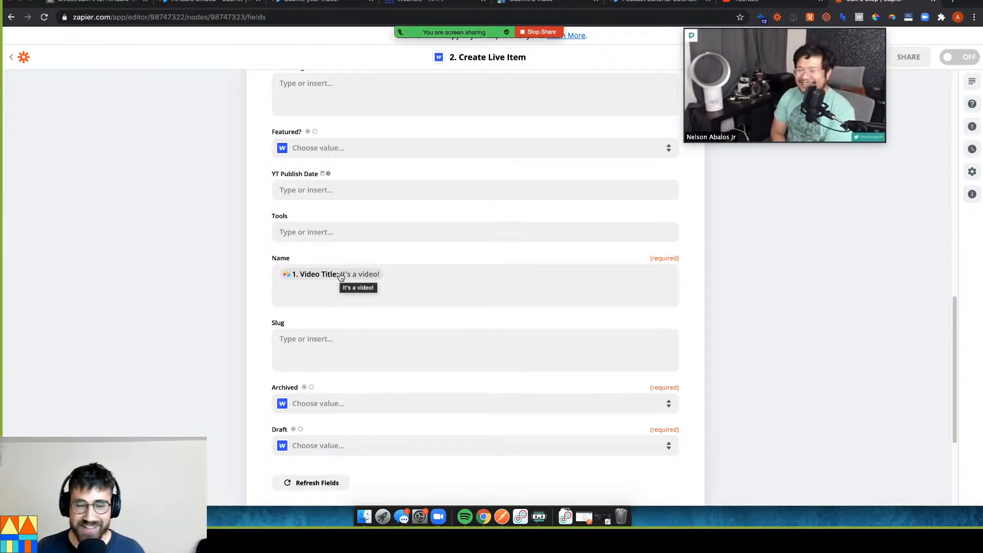
Set the Archived and Draft fields both to False
{"action": "scroll", "coordinate": [369, 338], "scroll_direction": "down", "scroll_amount": 2}
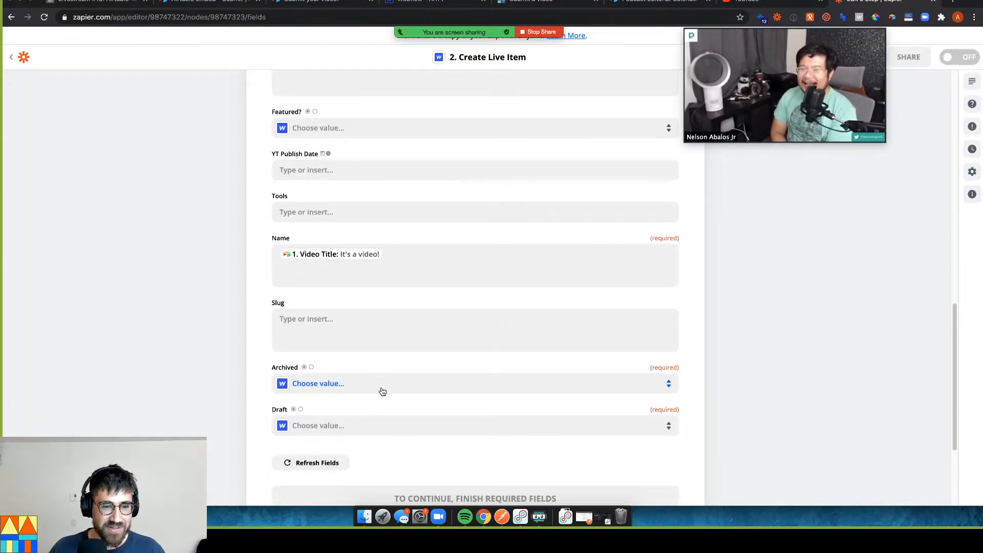
{"action": "left_click", "coordinate": [379, 387]}
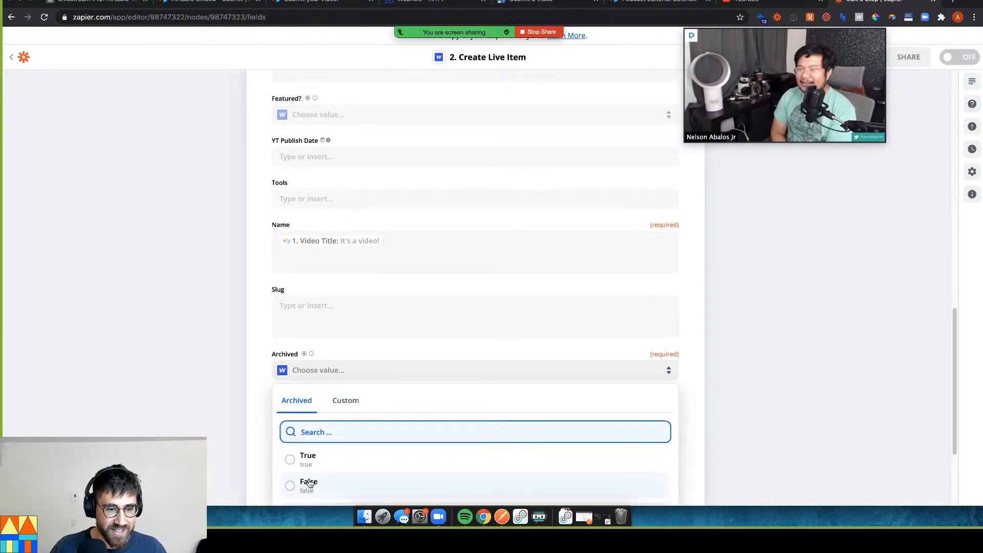
{"action": "left_click", "coordinate": [307, 457]}
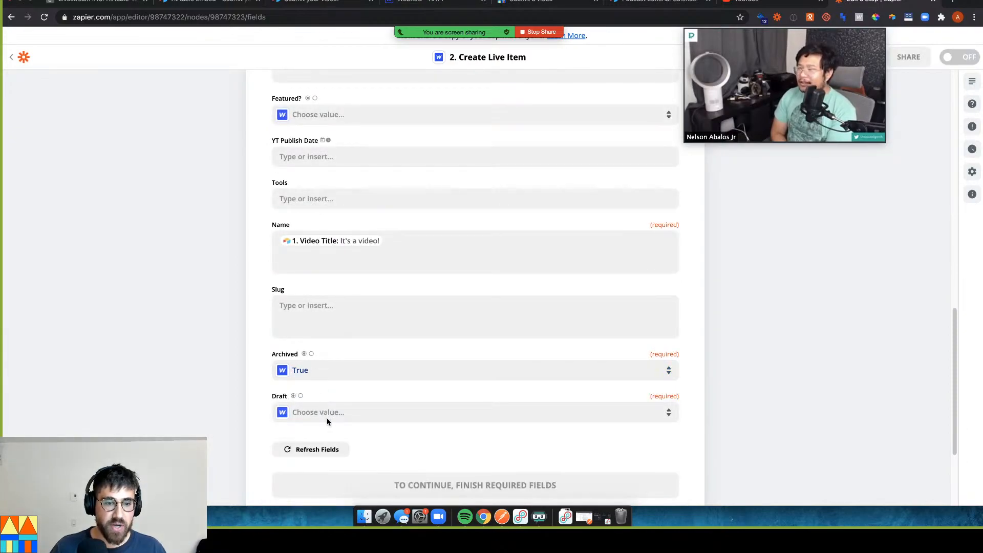
{"action": "left_click", "coordinate": [328, 371]}
{"action": "left_click", "coordinate": [315, 490]}
{"action": "left_click", "coordinate": [323, 413]}
{"action": "scroll", "coordinate": [322, 461], "scroll_direction": "down", "scroll_amount": 2}
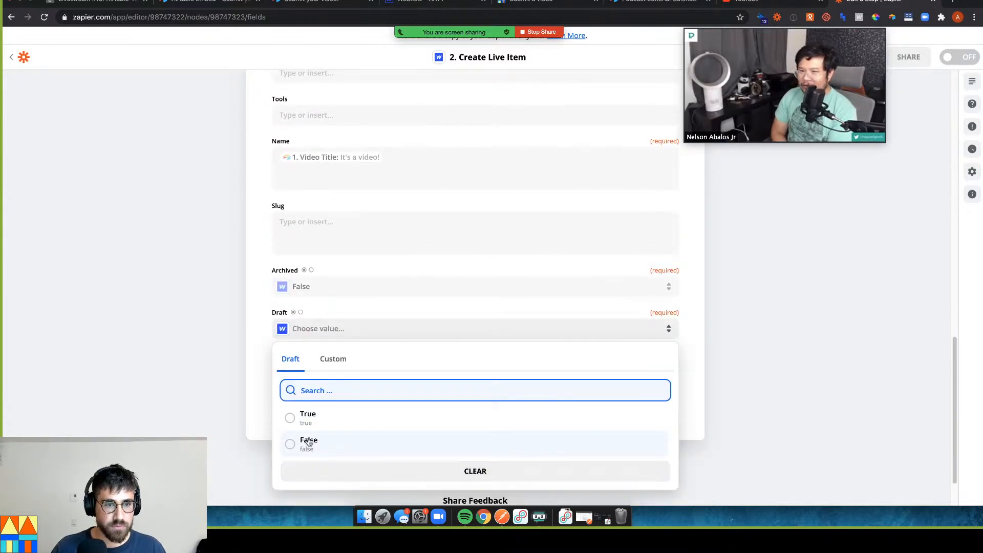
{"action": "left_click", "coordinate": [323, 455]}
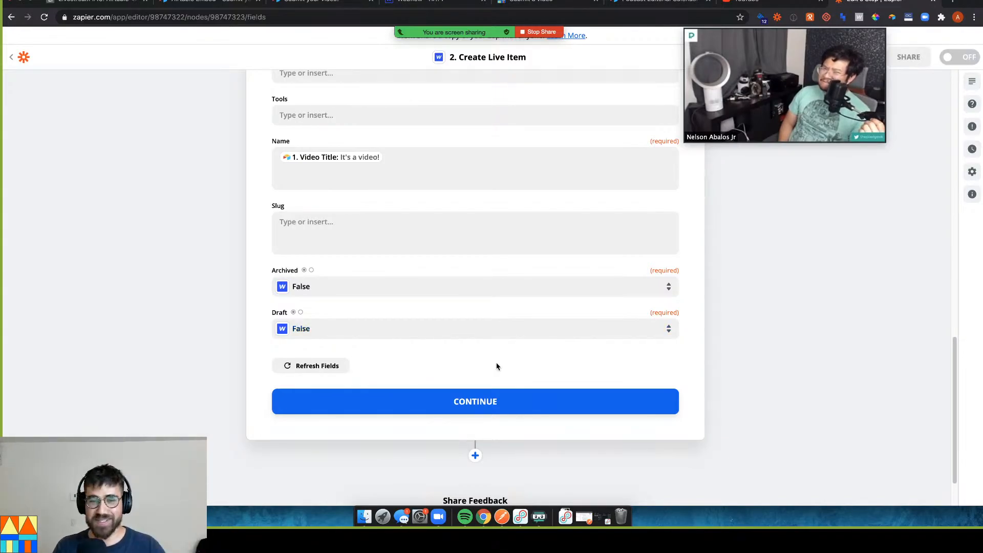
{"action": "scroll", "coordinate": [430, 290], "scroll_direction": "up", "scroll_amount": 4}
{"action": "scroll", "coordinate": [431, 291], "scroll_direction": "up", "scroll_amount": 5}
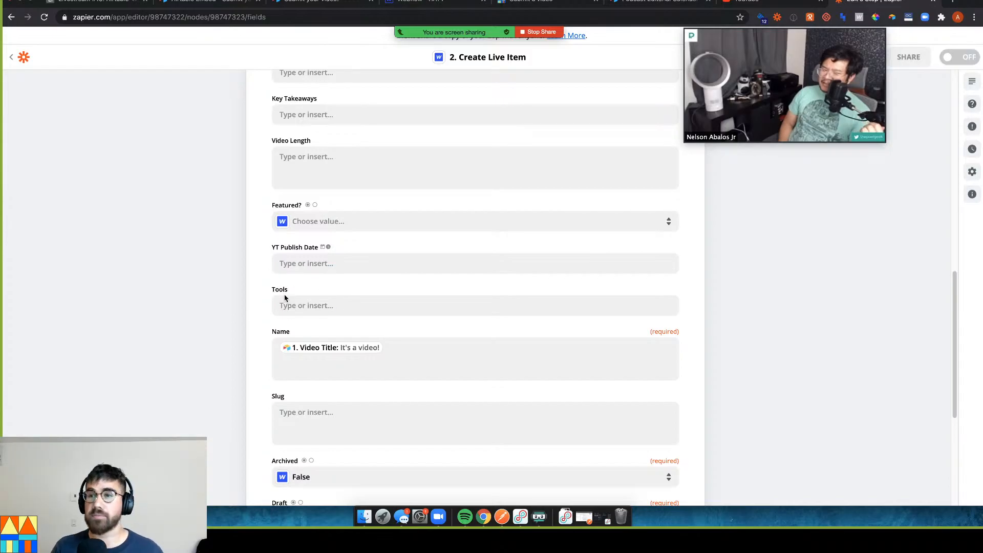
{"action": "scroll", "coordinate": [294, 312], "scroll_direction": "up", "scroll_amount": 13}
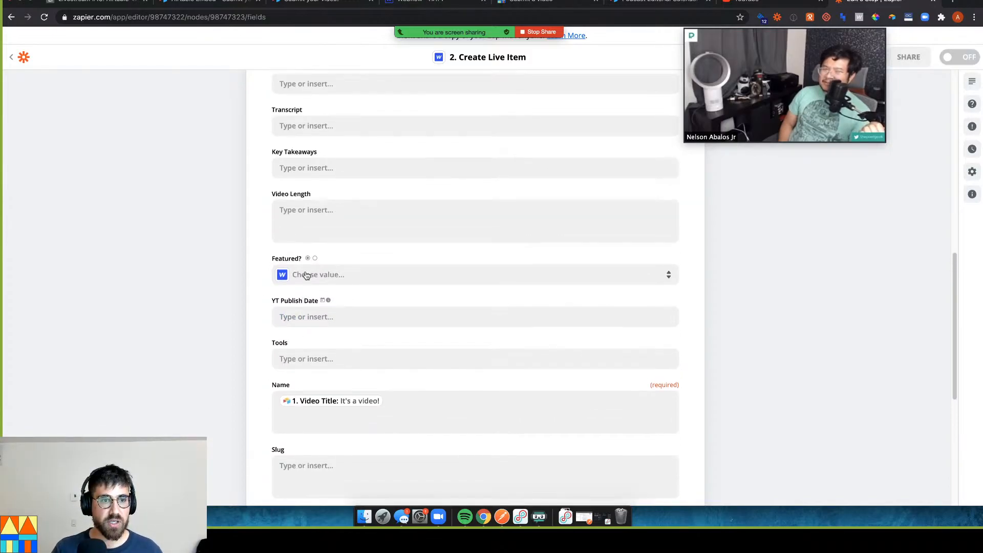
{"action": "scroll", "coordinate": [358, 296], "scroll_direction": "up", "scroll_amount": 2}
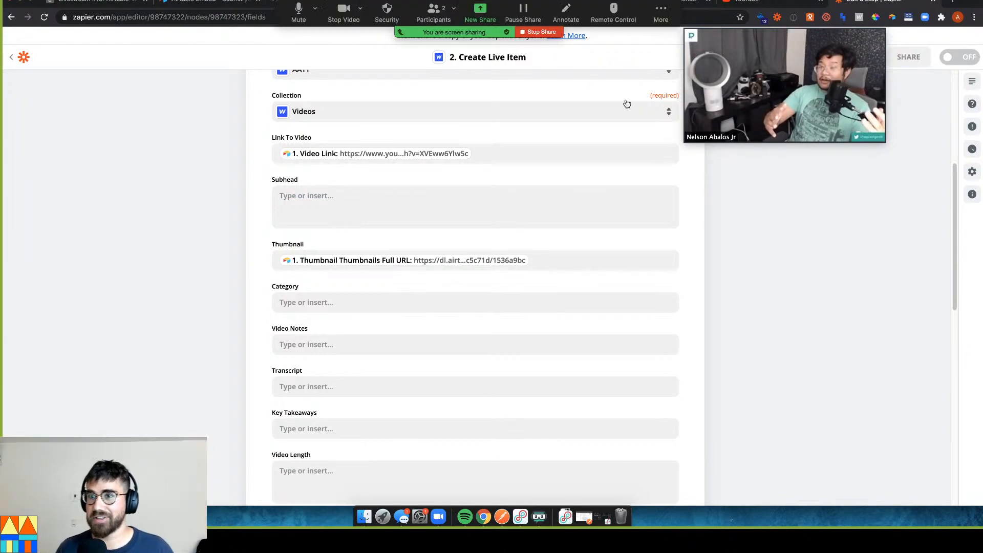
{"action": "mouse_move", "coordinate": [760, 113]}
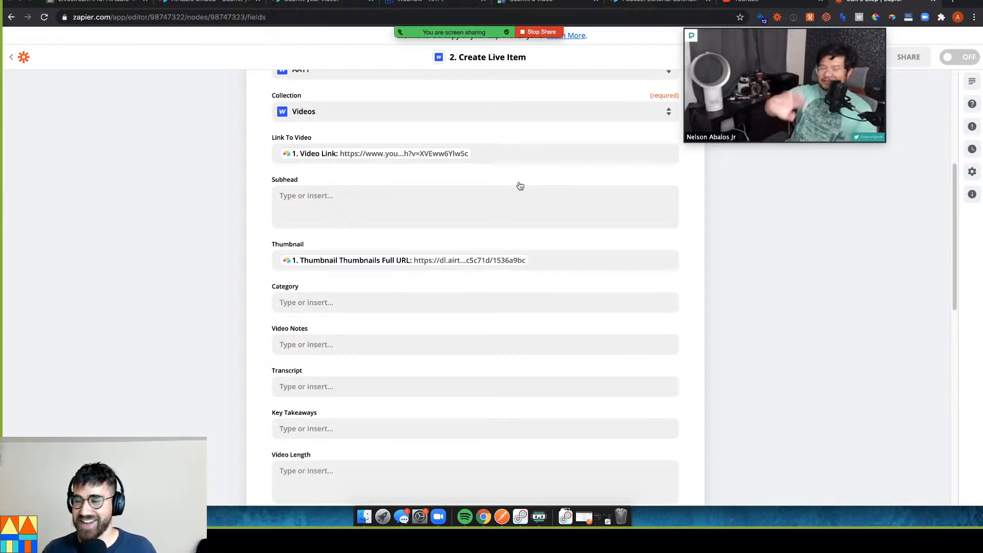
{"action": "mouse_move", "coordinate": [715, 136]}
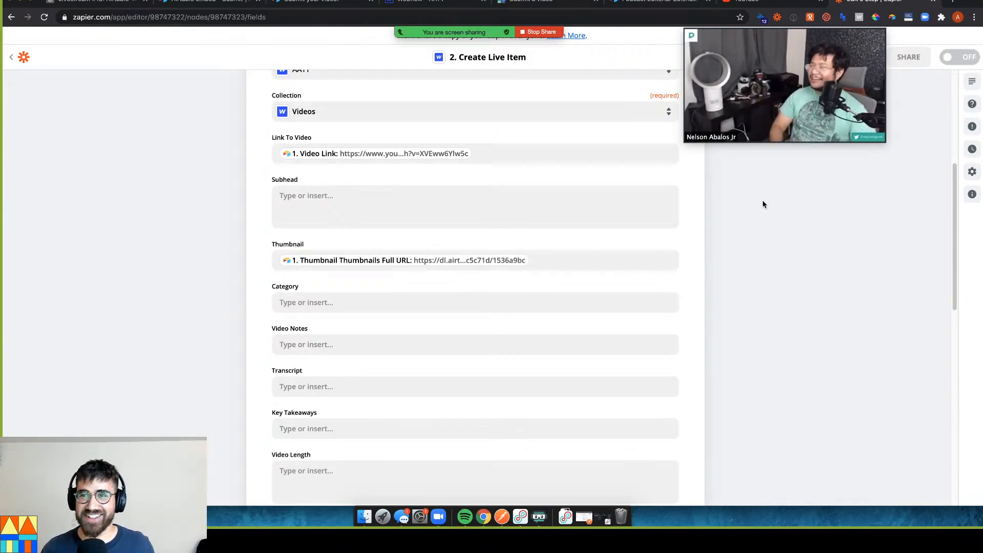
{"action": "scroll", "coordinate": [640, 323], "scroll_direction": "down", "scroll_amount": 5}
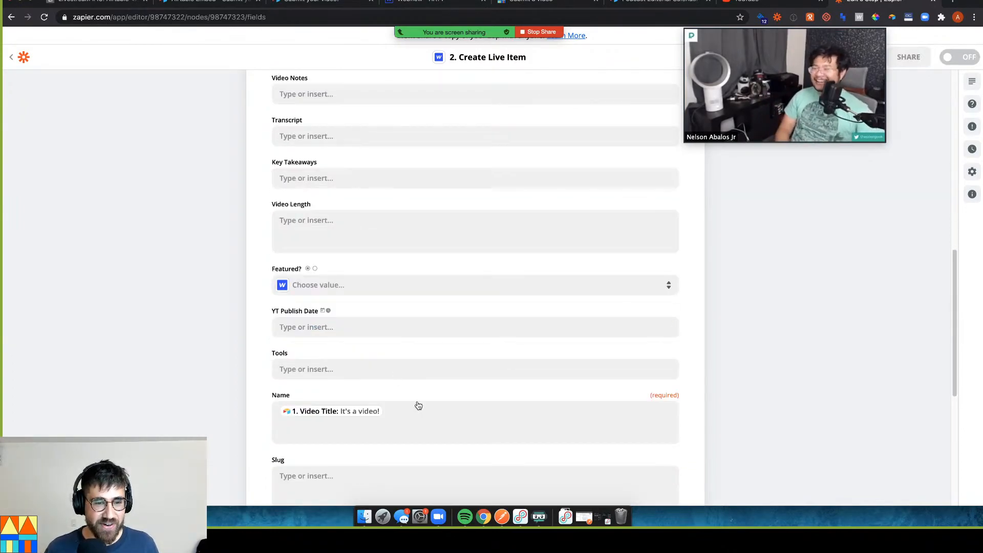
{"action": "scroll", "coordinate": [415, 400], "scroll_direction": "down", "scroll_amount": 6}
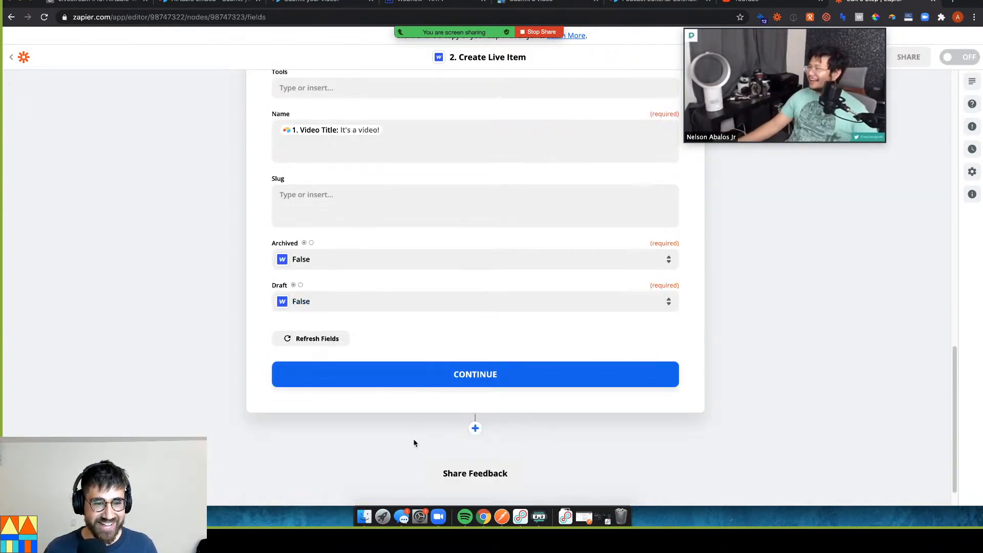
Test the Create Live Item step until 'Test was successful!' appears, then go to Webflow
{"action": "left_click", "coordinate": [436, 377]}
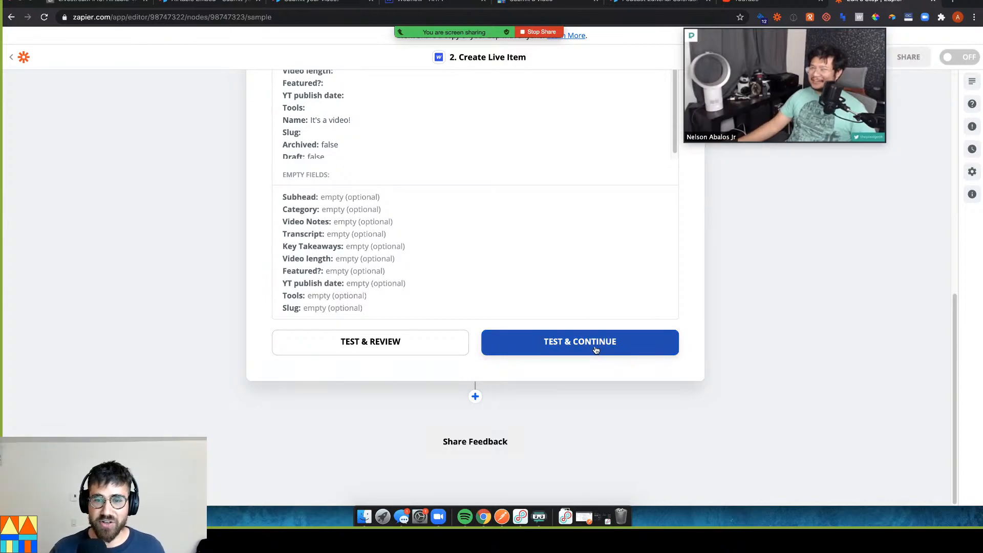
{"action": "left_click", "coordinate": [595, 349]}
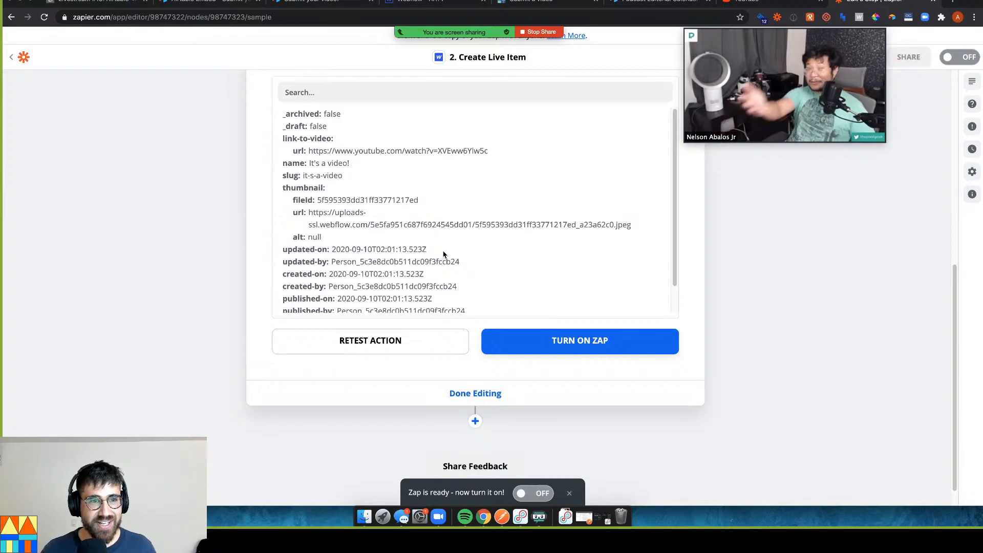
{"action": "scroll", "coordinate": [444, 255], "scroll_direction": "up", "scroll_amount": 4}
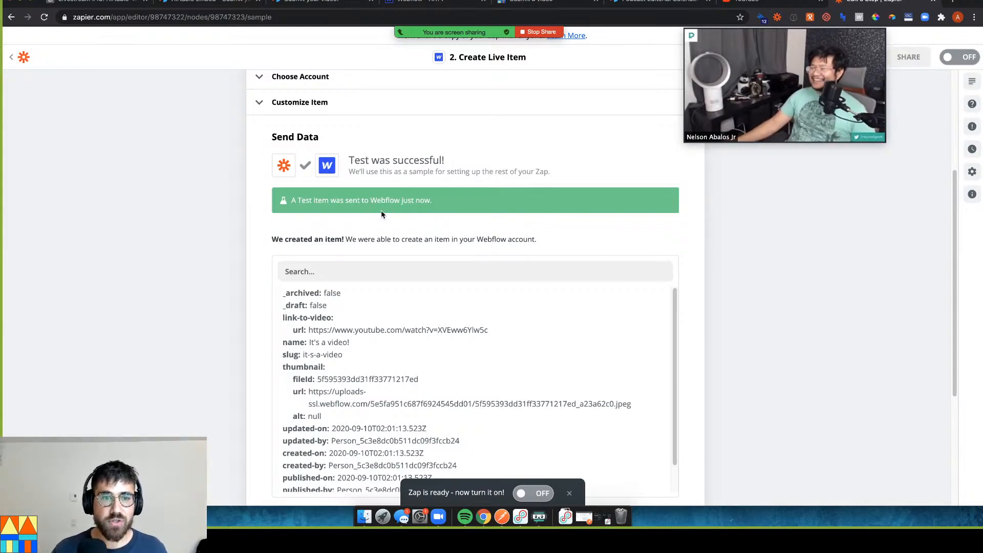
{"action": "mouse_move", "coordinate": [426, 3]}
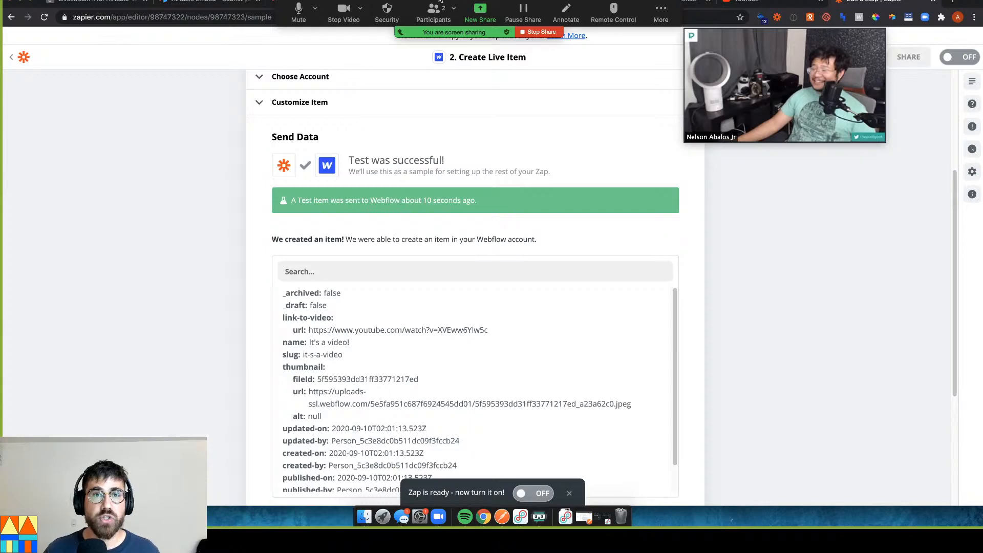
{"action": "key", "text": "super+4"}
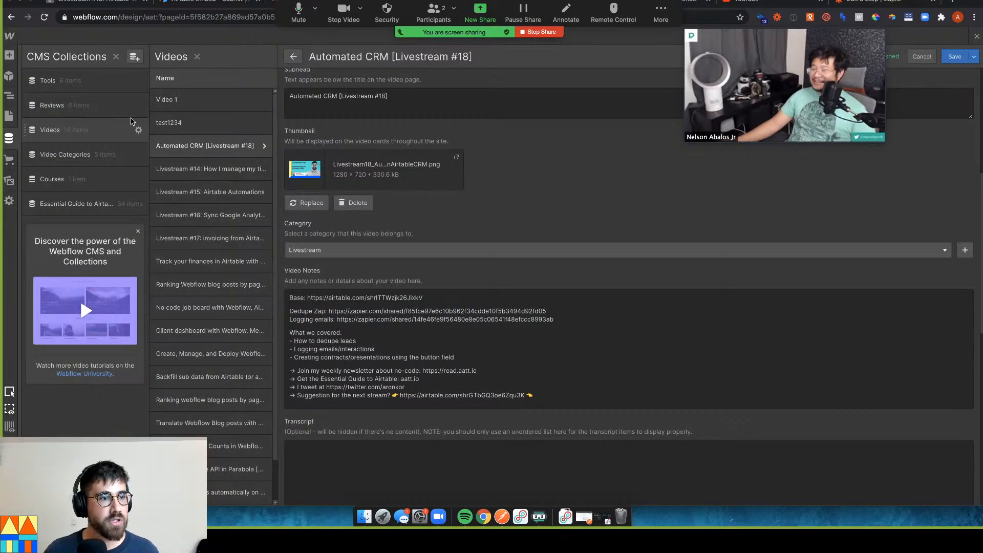
Reload the Designer and open the Videos collection's It's a video! item, scrolling to Item ID
{"action": "key", "text": "super+r"}
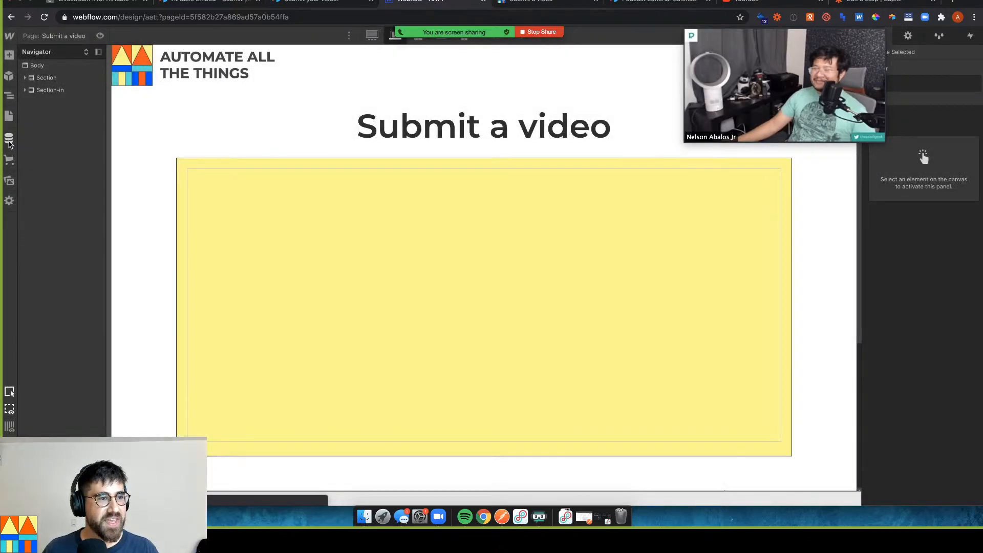
{"action": "left_click", "coordinate": [9, 139]}
{"action": "left_click", "coordinate": [74, 133]}
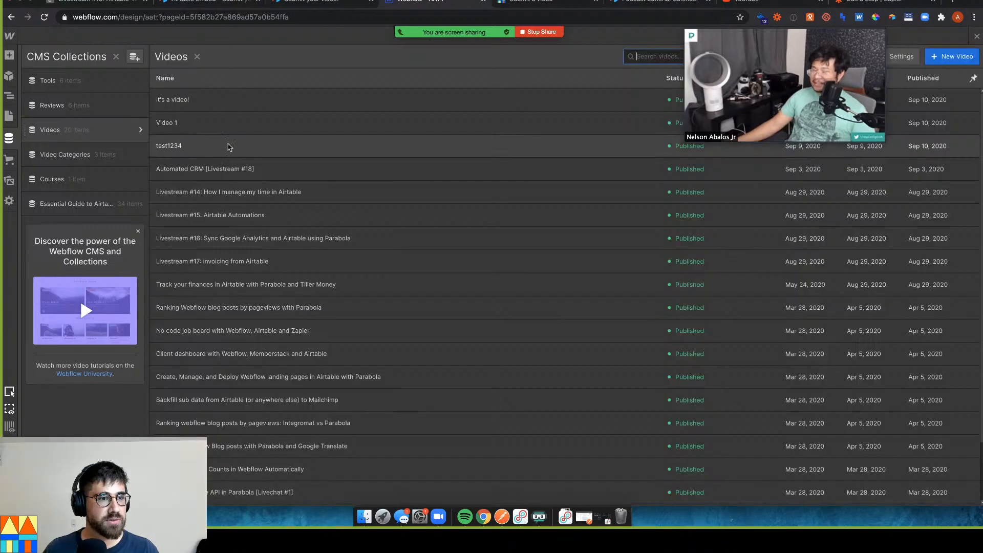
{"action": "left_click", "coordinate": [237, 104]}
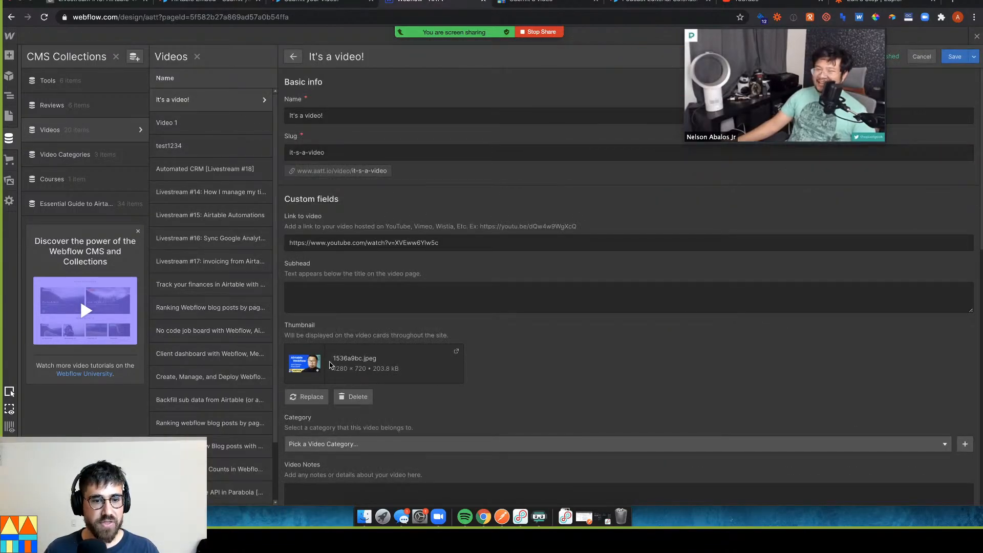
{"action": "scroll", "coordinate": [407, 292], "scroll_direction": "down", "scroll_amount": 5}
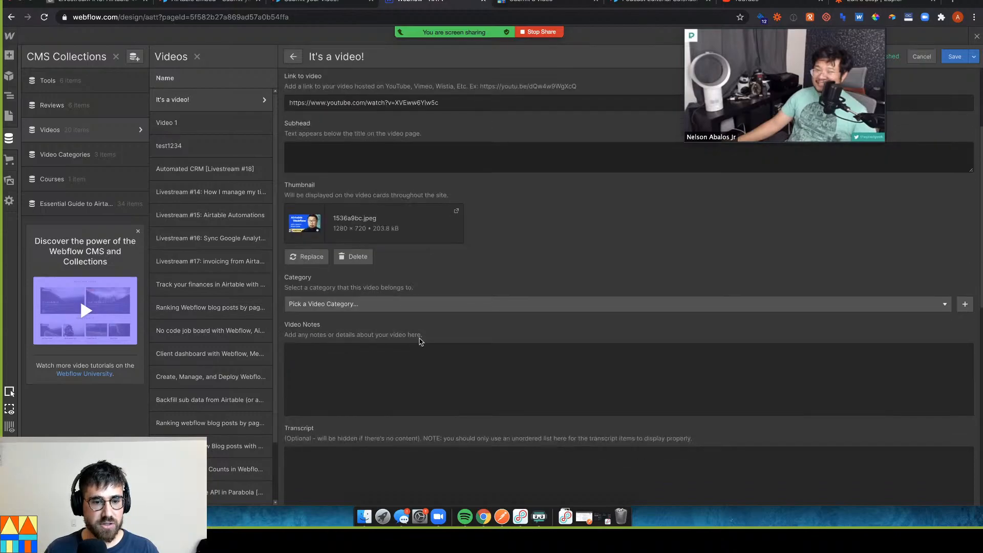
{"action": "scroll", "coordinate": [348, 315], "scroll_direction": "down", "scroll_amount": 10}
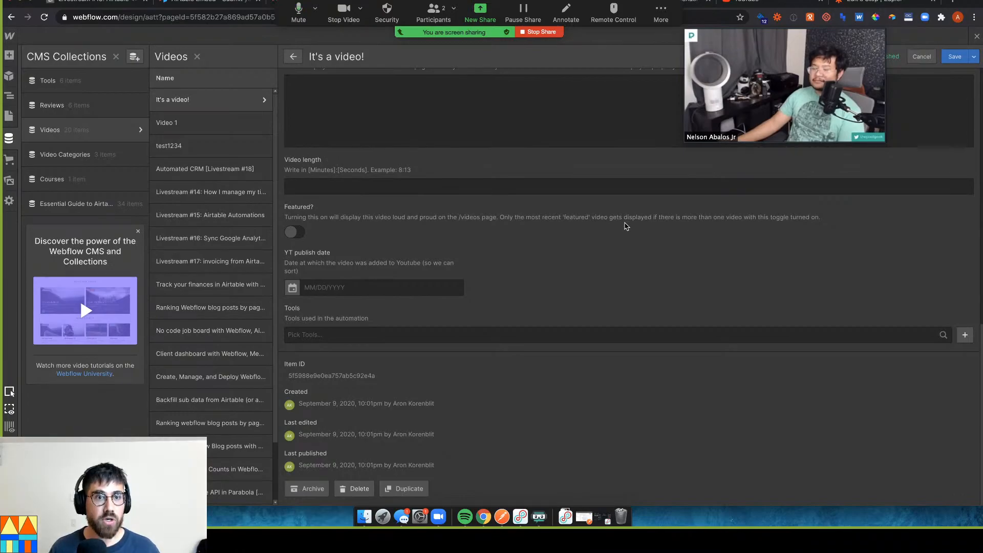
Open the Webflow CMS API Reference in a new tab from a 'webflow api' search
{"action": "key", "text": "super+t"}
{"action": "type", "text": "webflow api"}
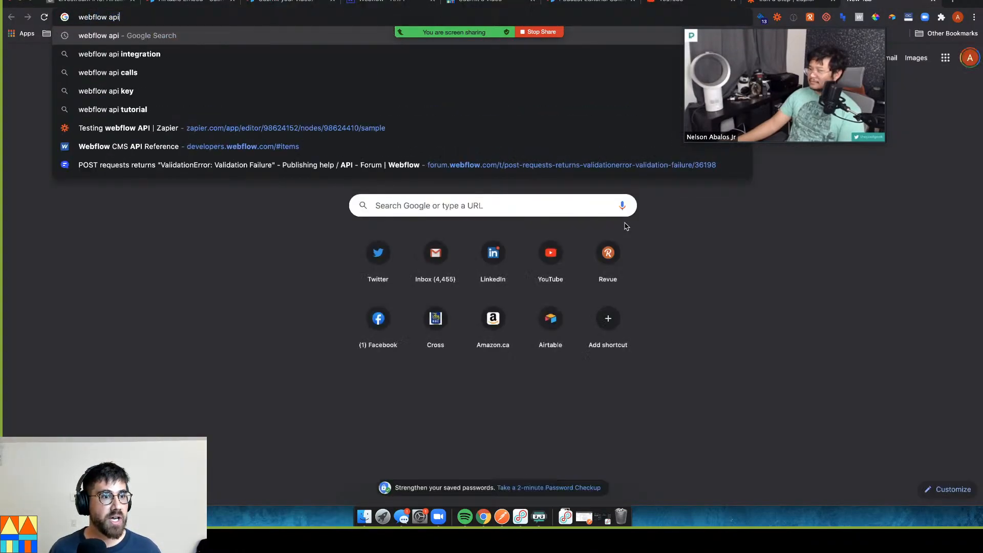
{"action": "key", "text": "Down"}
{"action": "key", "text": "Down"}
{"action": "key", "text": "Down"}
{"action": "key", "text": "Down"}
{"action": "key", "text": "Down"}
{"action": "key", "text": "Down"}
{"action": "key", "text": "Return"}
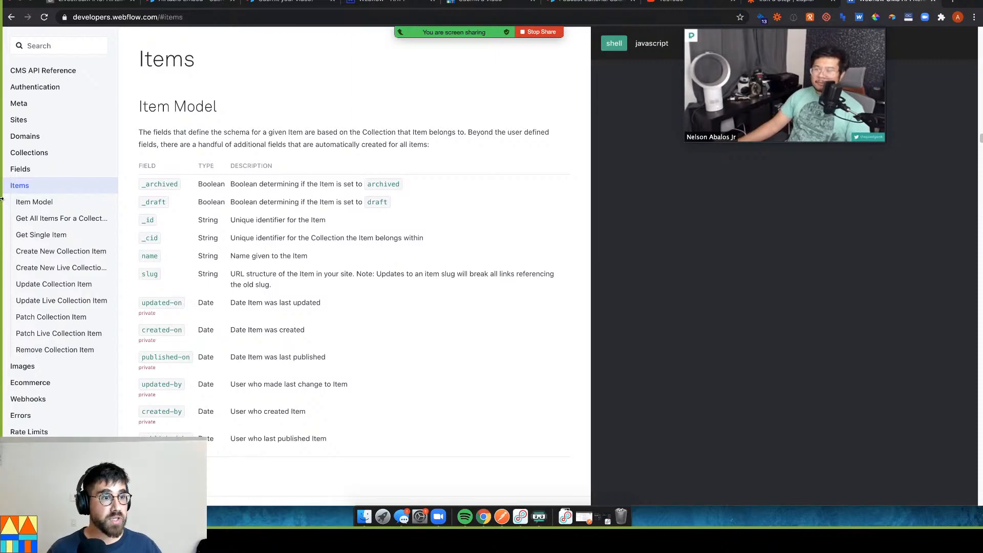
Browse Collections, List Collections, Fields and Field Types, then show Get All Items For a Collection
{"action": "left_click", "coordinate": [69, 157]}
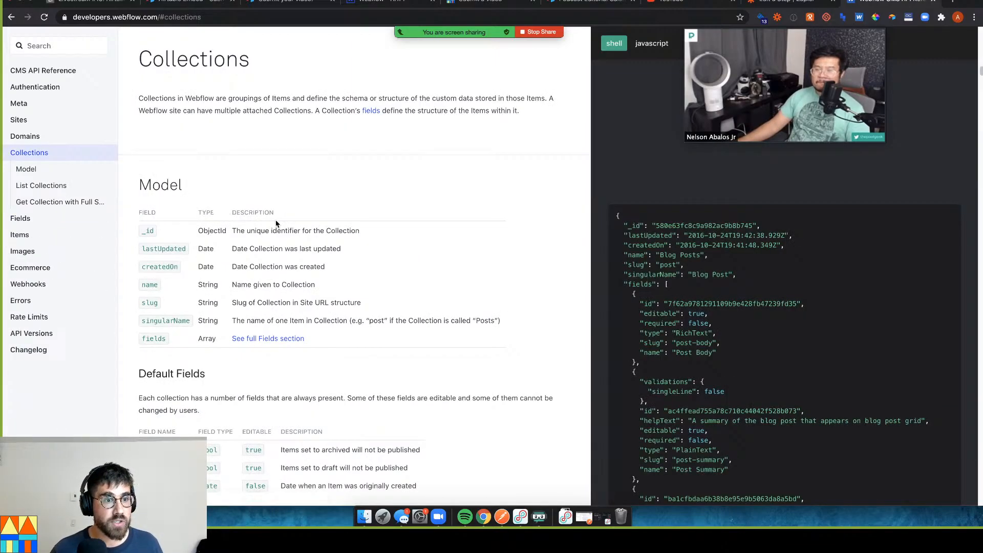
{"action": "left_click", "coordinate": [70, 184]}
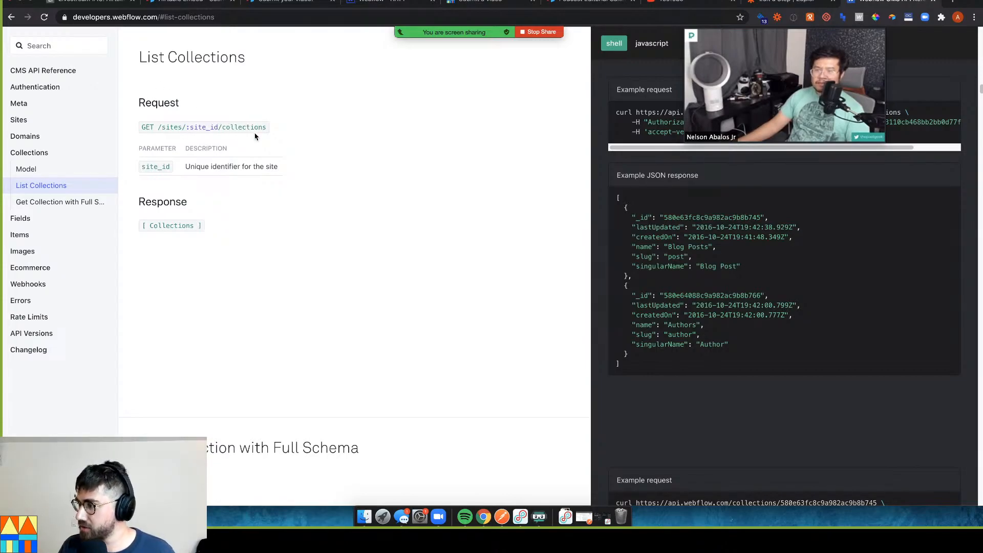
{"action": "left_click", "coordinate": [46, 224]}
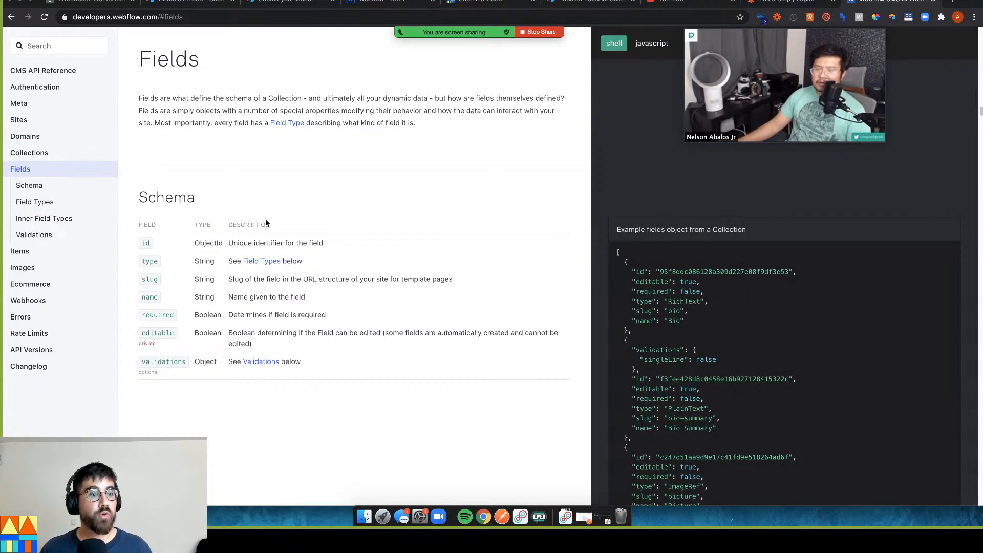
{"action": "left_click", "coordinate": [65, 200]}
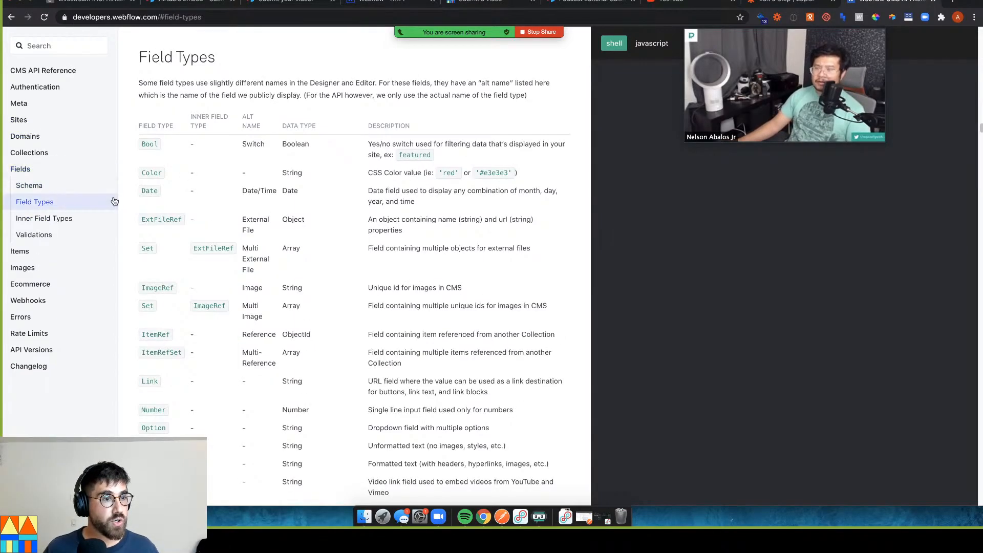
{"action": "left_click", "coordinate": [48, 250]}
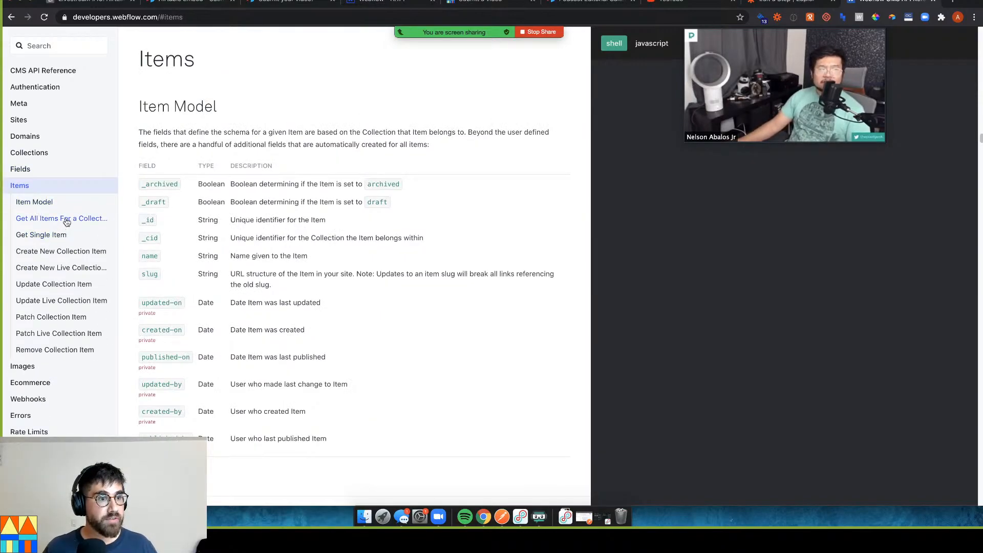
{"action": "left_click", "coordinate": [64, 219]}
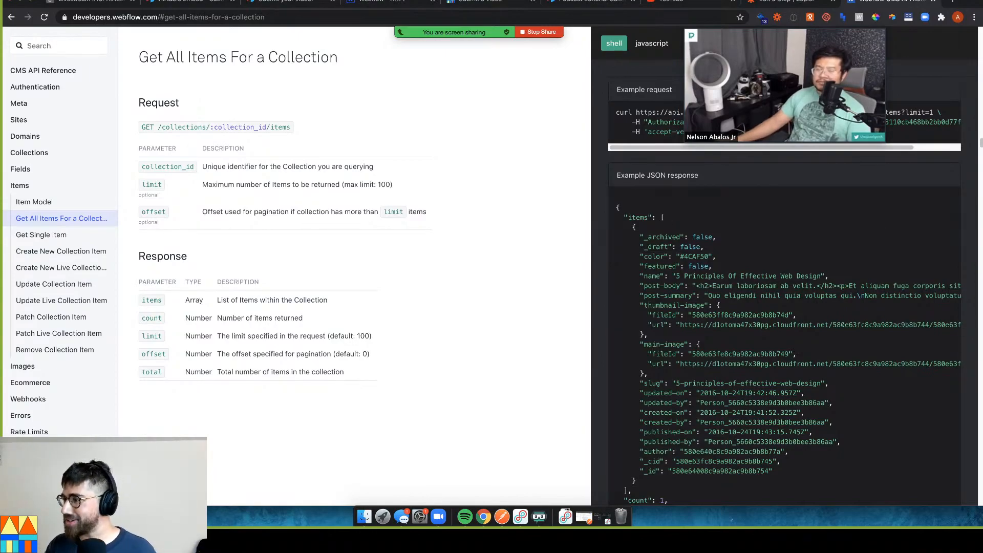
{"action": "mouse_move", "coordinate": [740, 136]}
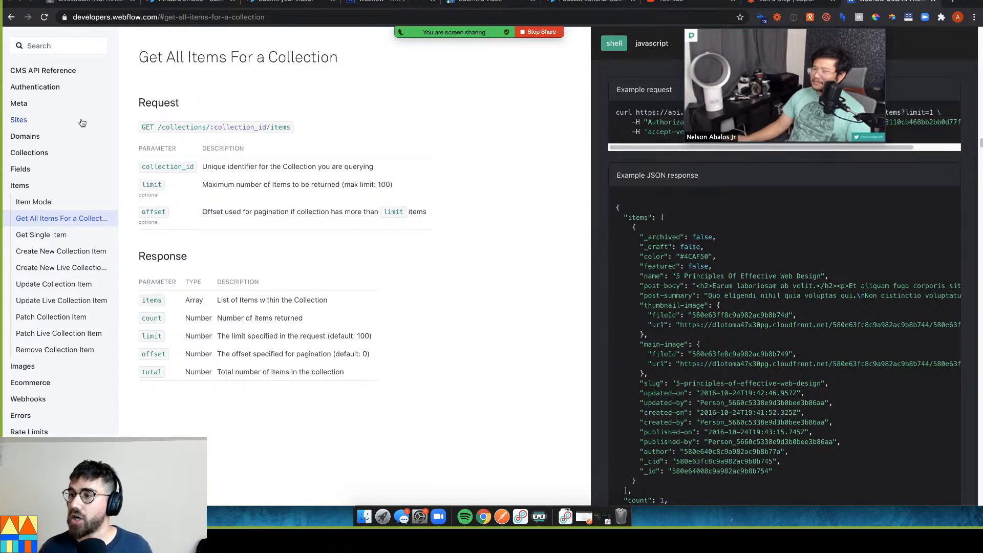
{"action": "left_click", "coordinate": [76, 301]}
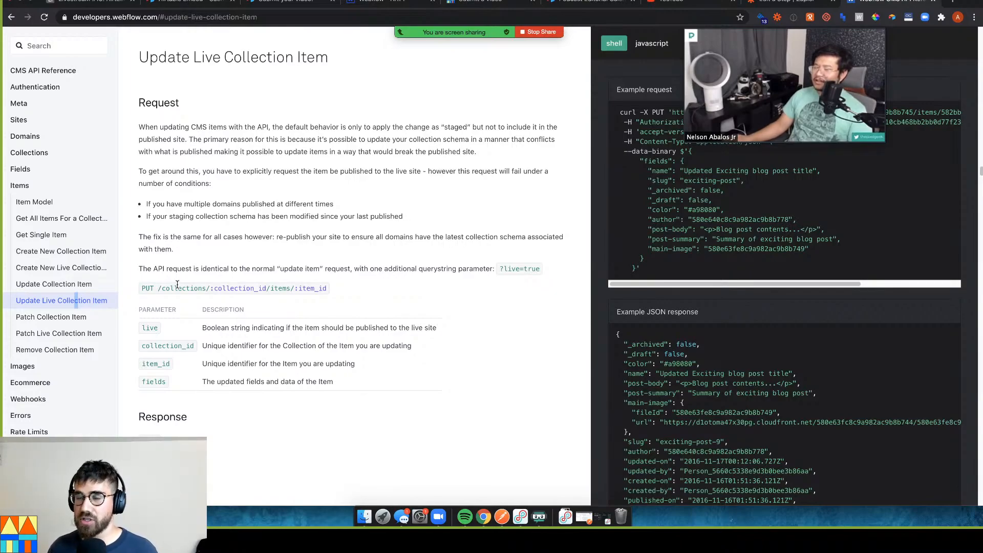
{"action": "left_click_drag", "start_coordinate": [153, 286], "coordinate": [145, 287]}
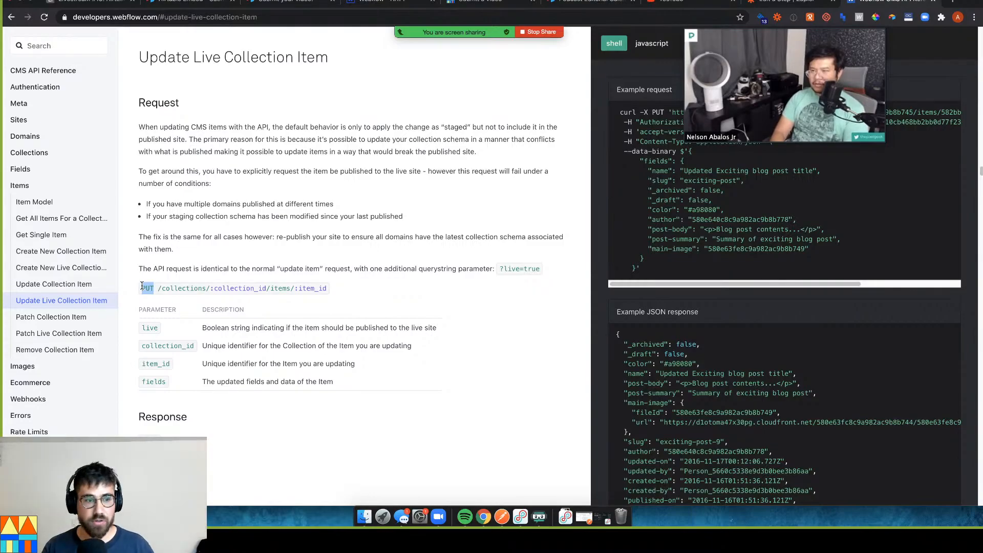
{"action": "left_click_drag", "start_coordinate": [158, 289], "coordinate": [189, 289]}
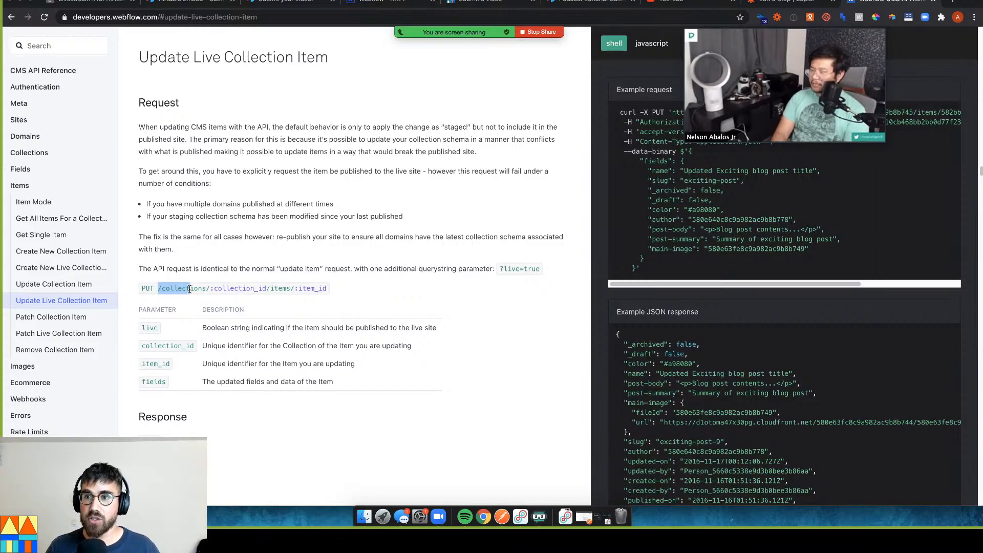
{"action": "left_click_drag", "start_coordinate": [190, 290], "coordinate": [262, 288]}
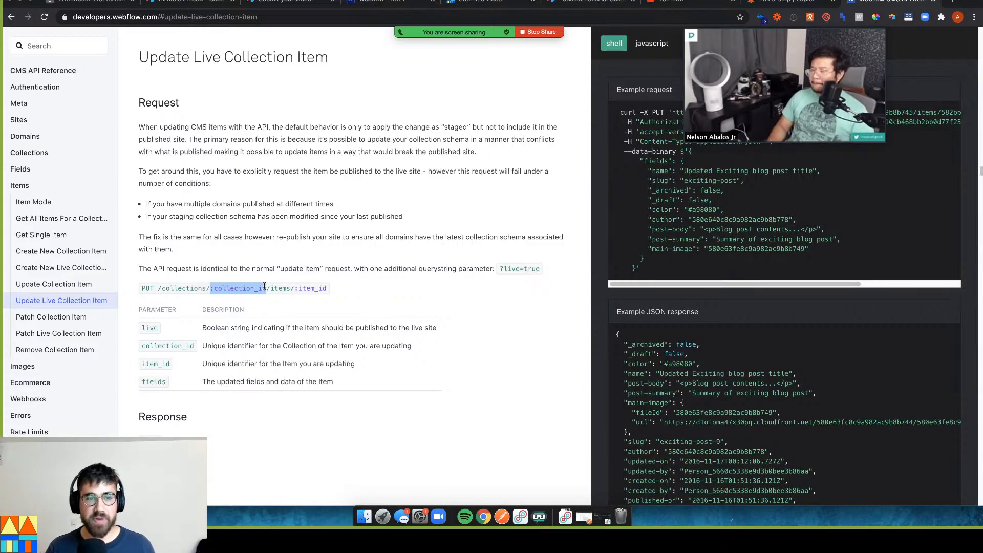
{"action": "left_click_drag", "start_coordinate": [271, 288], "coordinate": [290, 288]}
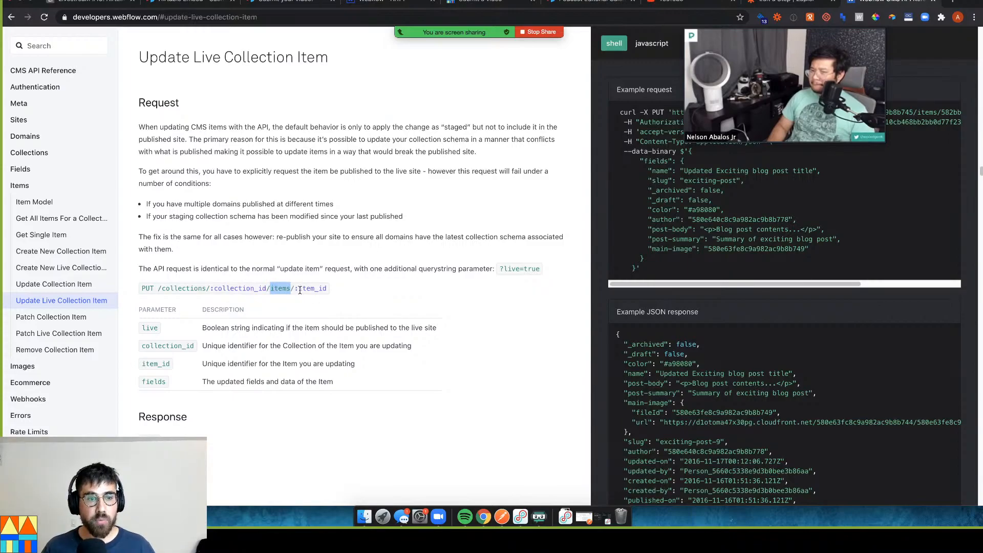
{"action": "left_click_drag", "start_coordinate": [295, 288], "coordinate": [333, 287]}
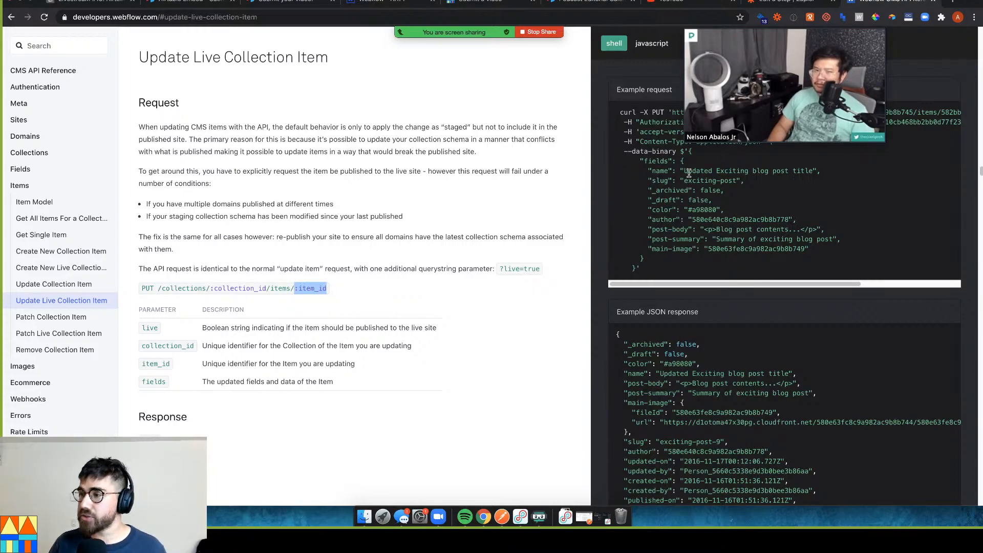
{"action": "left_click_drag", "start_coordinate": [745, 31], "coordinate": [436, 33]}
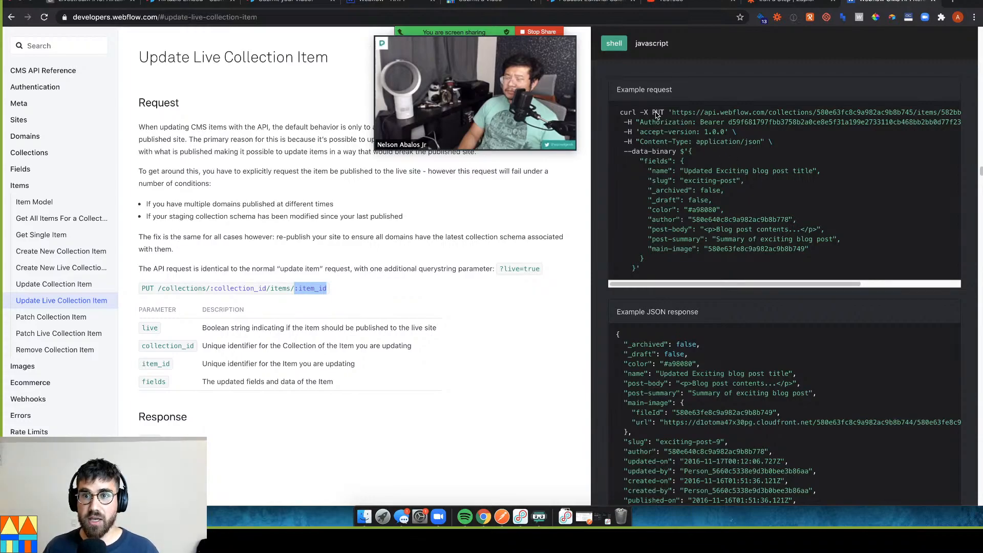
{"action": "left_click_drag", "start_coordinate": [652, 112], "coordinate": [660, 111]}
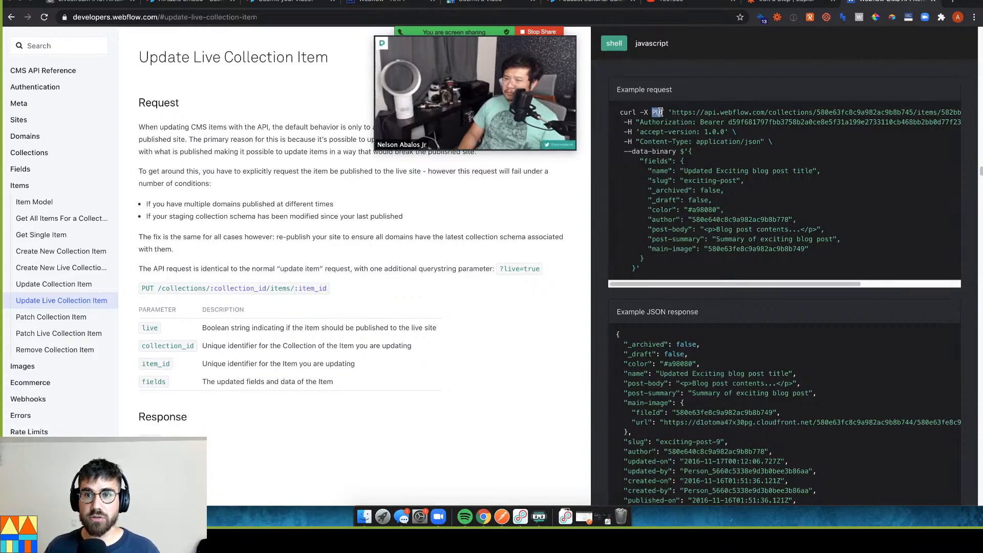
{"action": "left_click_drag", "start_coordinate": [672, 112], "coordinate": [943, 112]}
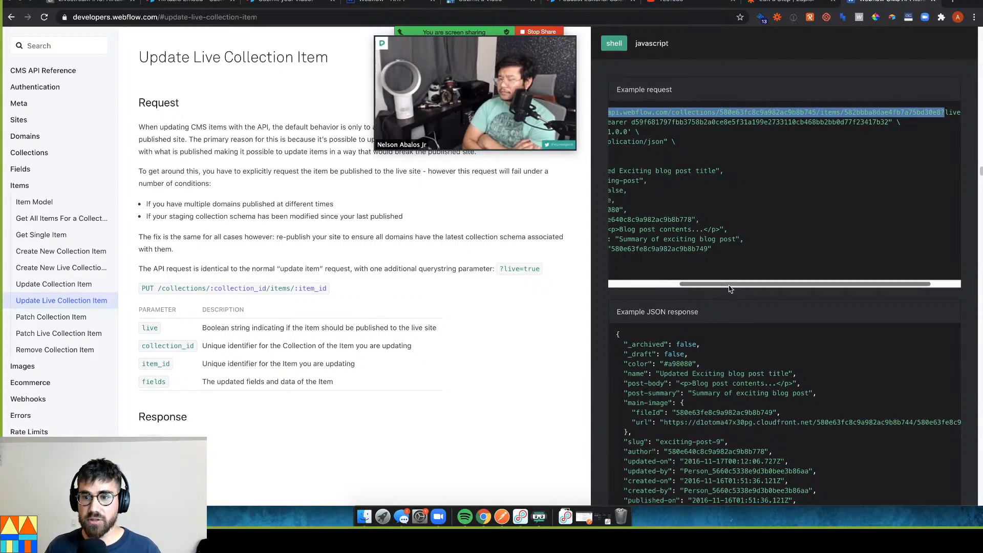
{"action": "left_click_drag", "start_coordinate": [727, 283], "coordinate": [656, 283]}
{"action": "left_click", "coordinate": [641, 160]}
{"action": "left_click_drag", "start_coordinate": [641, 160], "coordinate": [838, 250]}
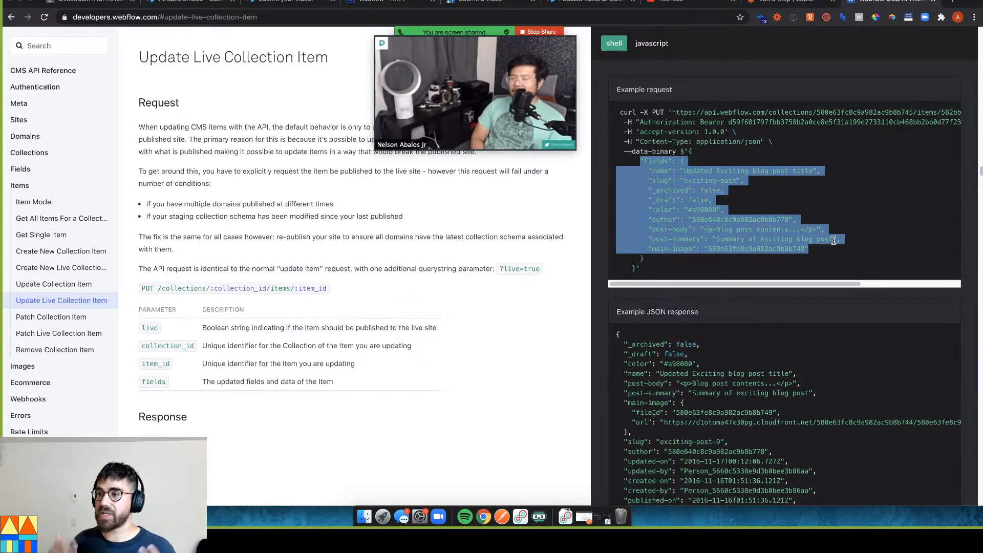
{"action": "left_click", "coordinate": [955, 221]}
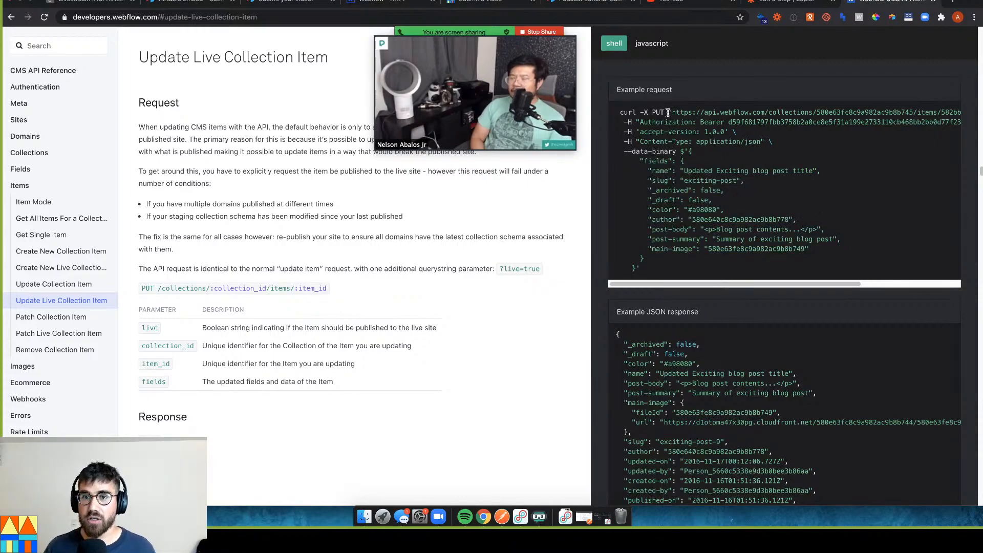
{"action": "left_click_drag", "start_coordinate": [671, 112], "coordinate": [821, 112]}
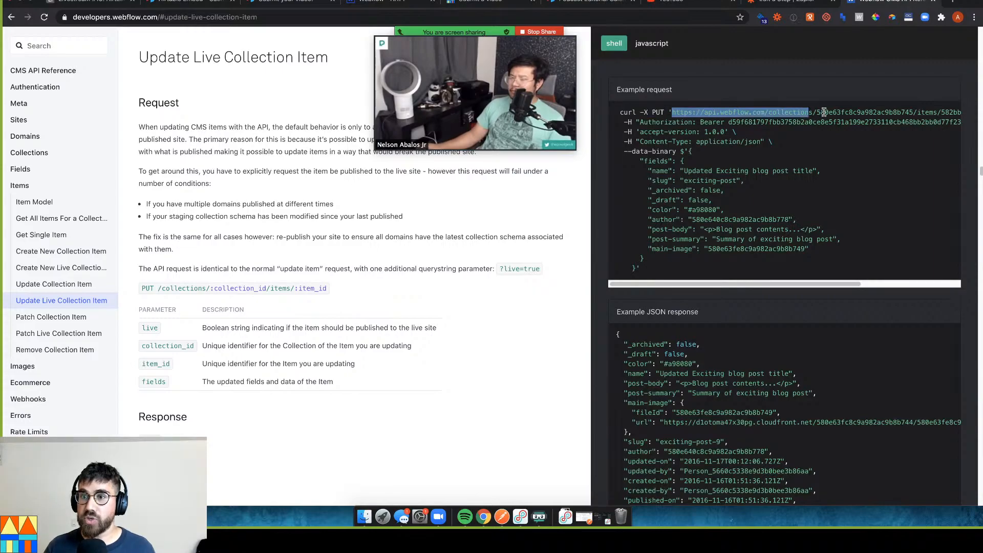
{"action": "double_click", "coordinate": [823, 112]}
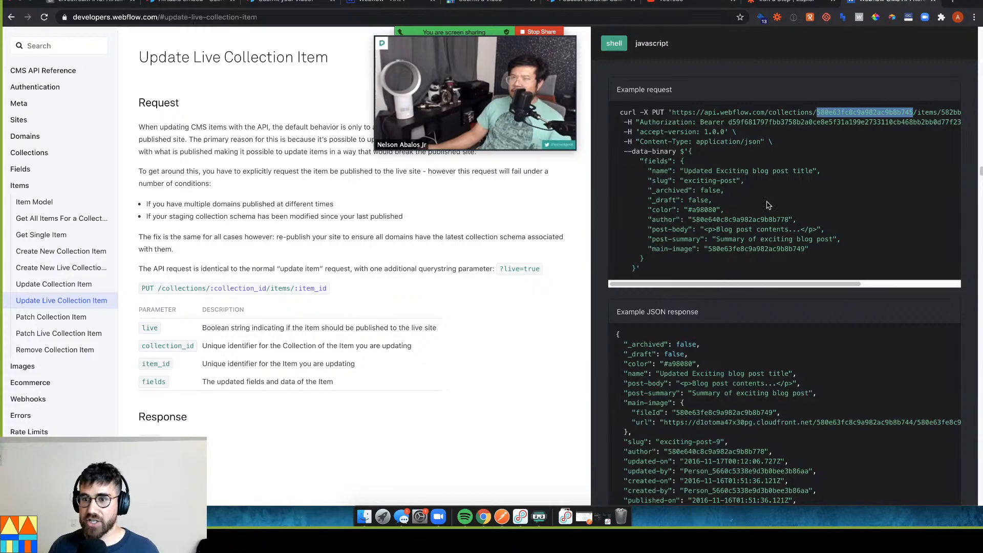
{"action": "left_click_drag", "start_coordinate": [836, 285], "coordinate": [897, 276]}
{"action": "scroll", "coordinate": [901, 229], "scroll_direction": "right", "scroll_amount": 3}
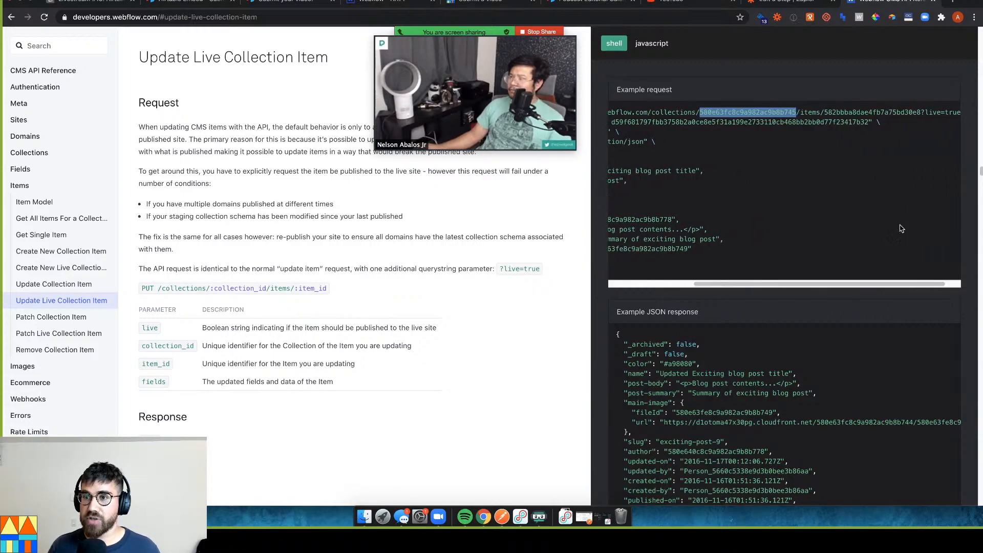
{"action": "double_click", "coordinate": [865, 113]}
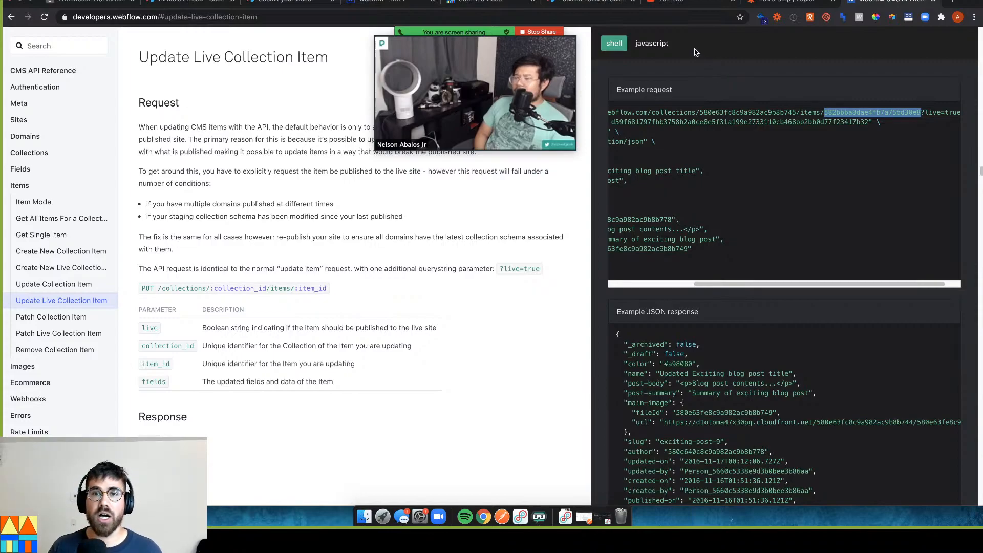
Check the created item's _id and _cid in the Webflow test output, then finish editing the step
{"action": "left_click", "coordinate": [763, 4]}
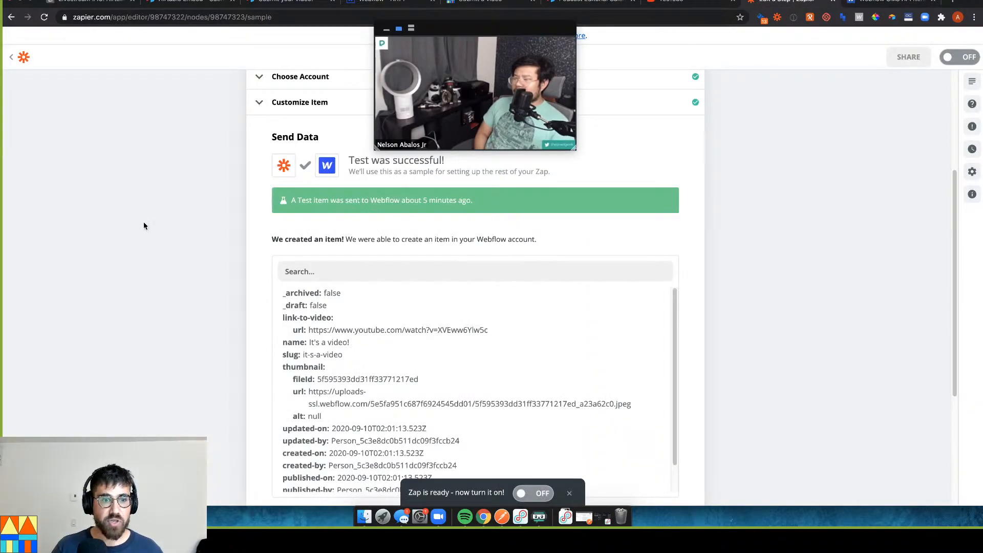
{"action": "scroll", "coordinate": [384, 373], "scroll_direction": "down", "scroll_amount": 5}
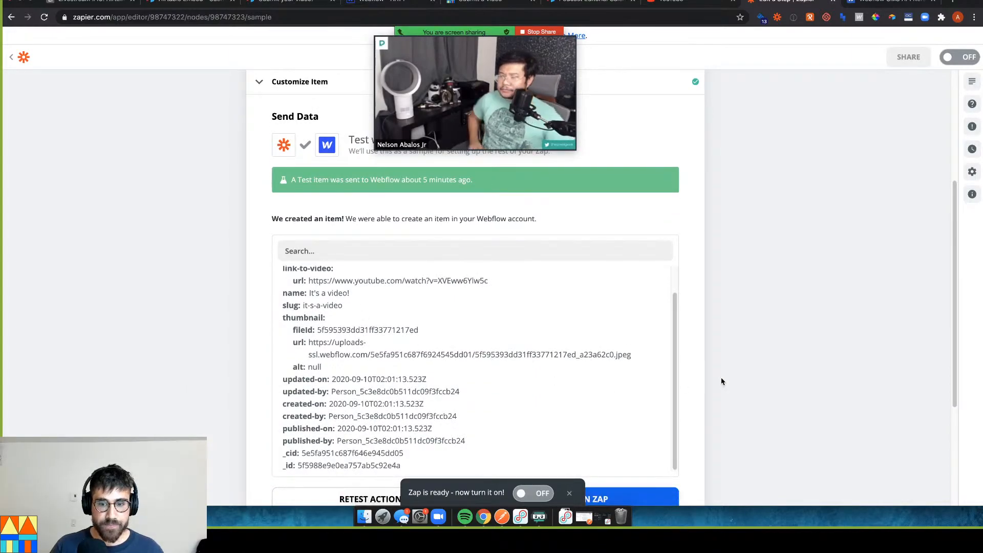
{"action": "left_click_drag", "start_coordinate": [298, 428], "coordinate": [391, 430]}
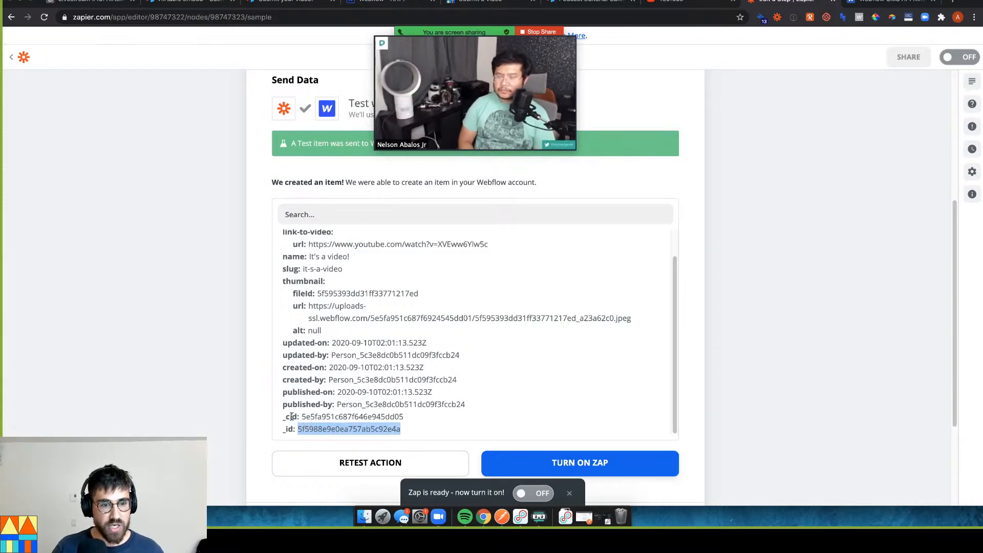
{"action": "left_click_drag", "start_coordinate": [301, 417], "coordinate": [404, 419]}
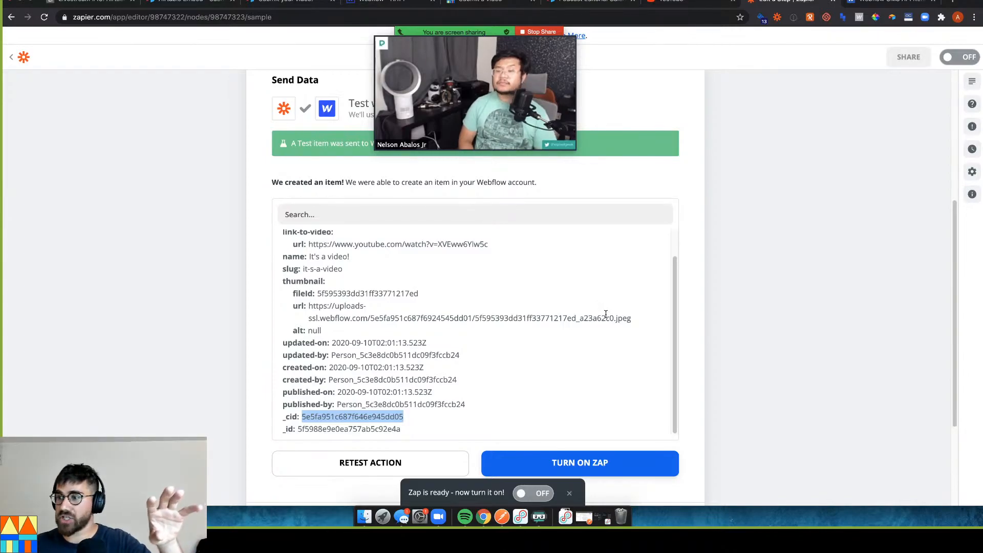
{"action": "left_click", "coordinate": [760, 269]}
{"action": "scroll", "coordinate": [154, 351], "scroll_direction": "up", "scroll_amount": 2}
{"action": "scroll", "coordinate": [263, 424], "scroll_direction": "down", "scroll_amount": 4}
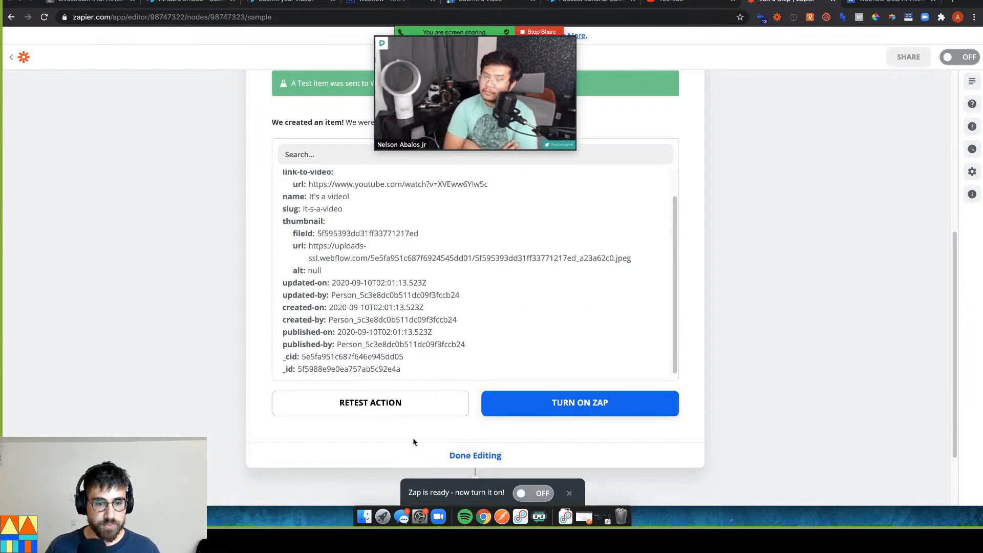
{"action": "left_click", "coordinate": [480, 462]}
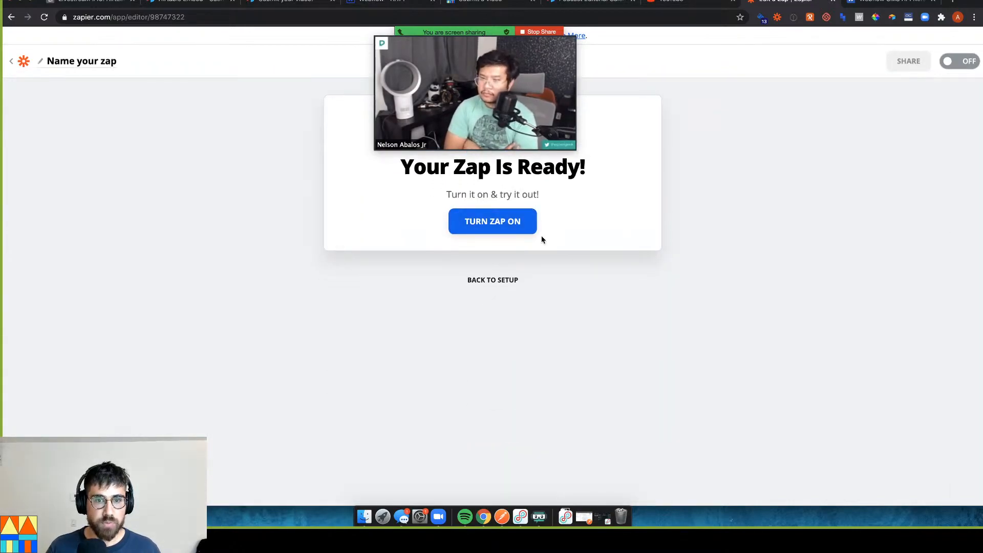
Add a step after Webflow using Webhooks by Zapier with the Custom Request action event
{"action": "left_click", "coordinate": [497, 280]}
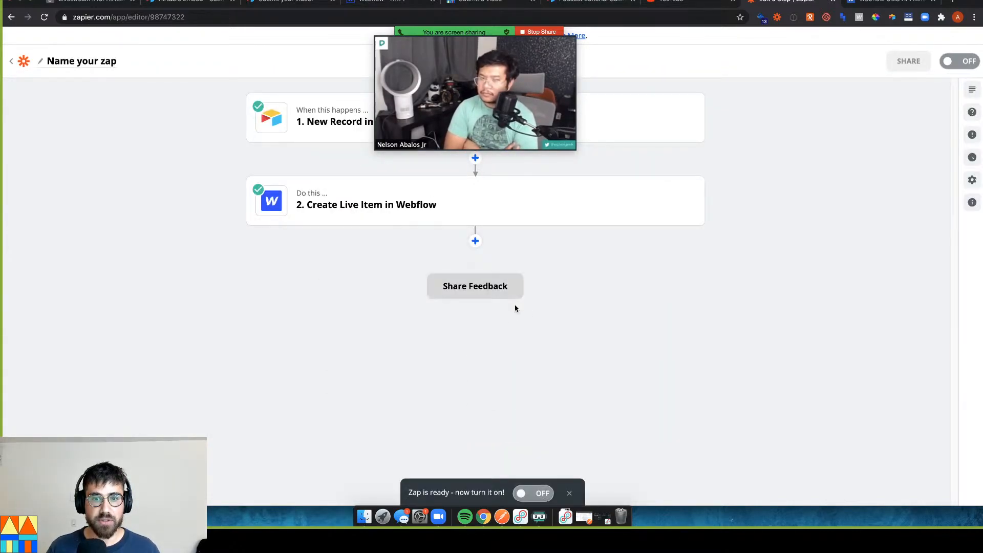
{"action": "left_click", "coordinate": [475, 241]}
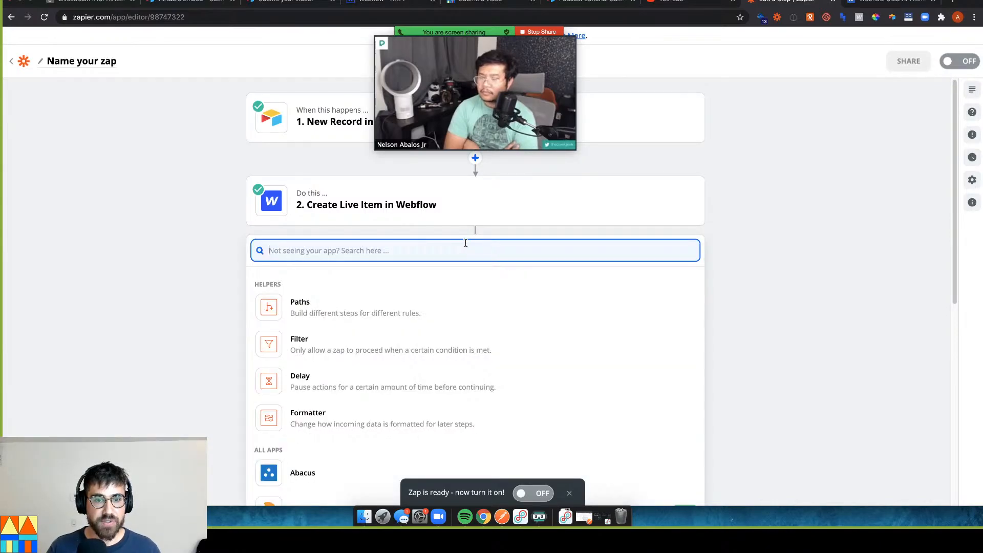
{"action": "type", "text": "webhook"}
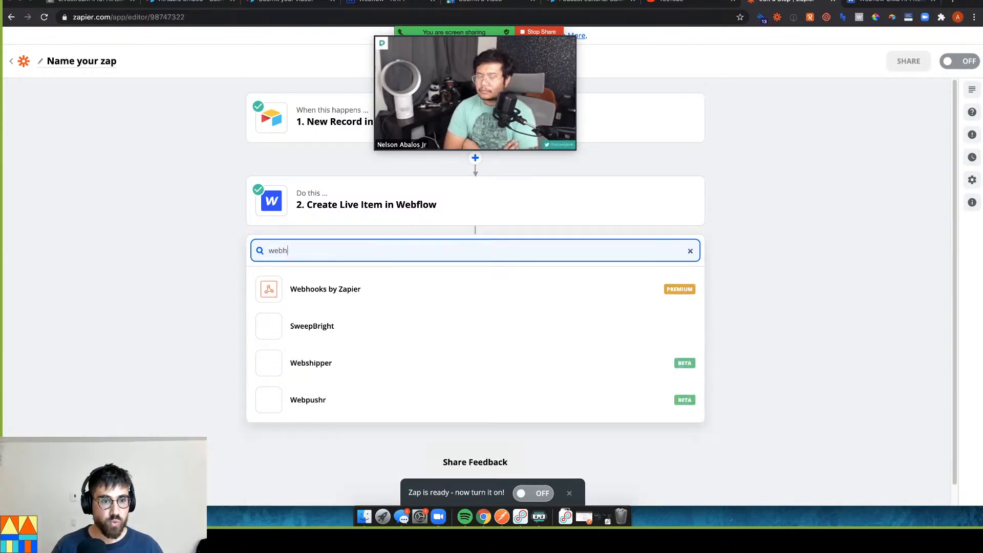
{"action": "left_click", "coordinate": [364, 300]}
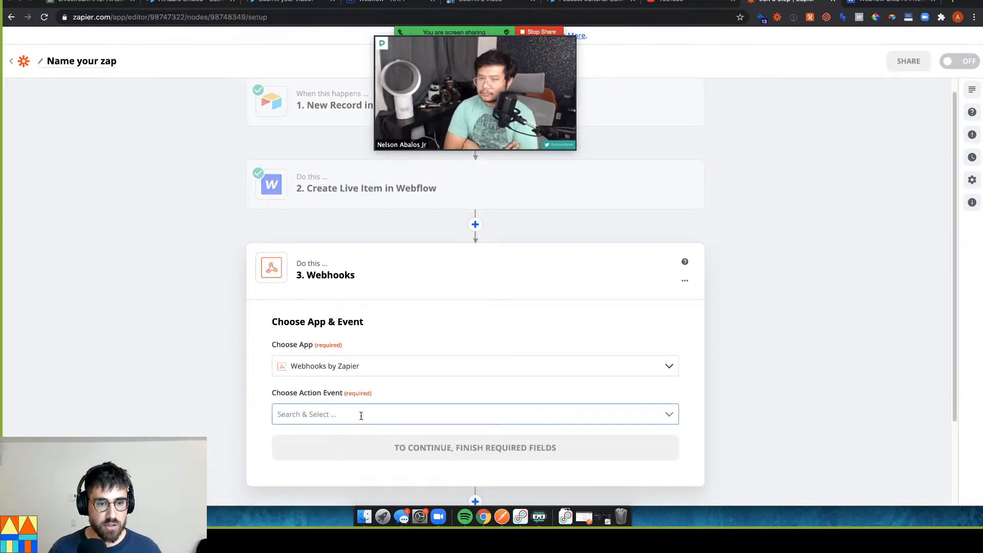
{"action": "left_click", "coordinate": [360, 413]}
{"action": "scroll", "coordinate": [183, 375], "scroll_direction": "down", "scroll_amount": 2}
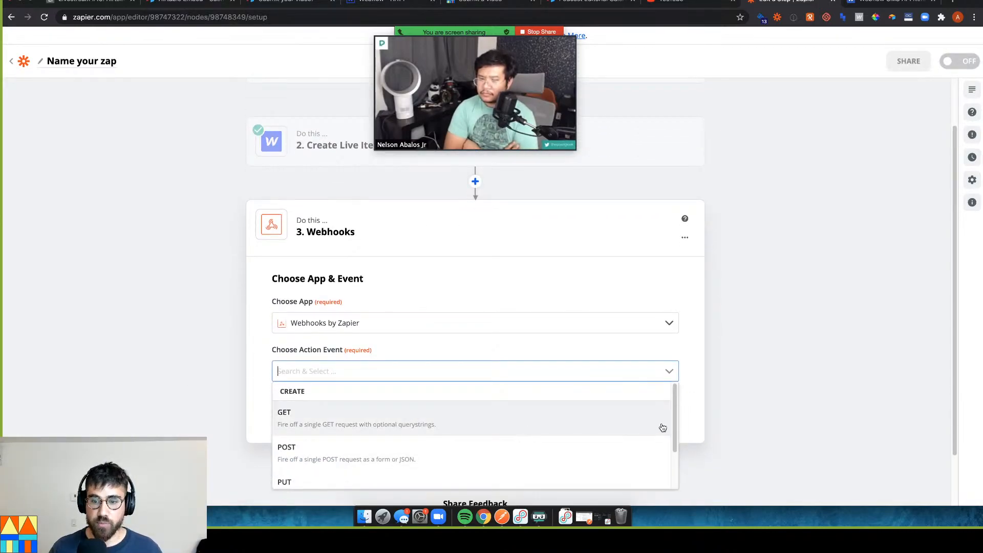
{"action": "scroll", "coordinate": [608, 435], "scroll_direction": "down", "scroll_amount": 1}
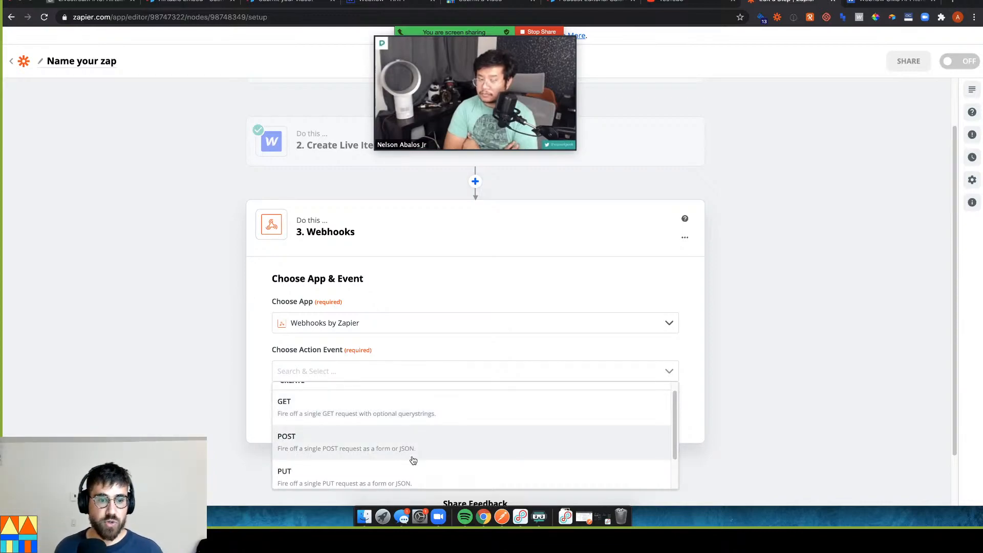
{"action": "scroll", "coordinate": [413, 466], "scroll_direction": "down", "scroll_amount": 1}
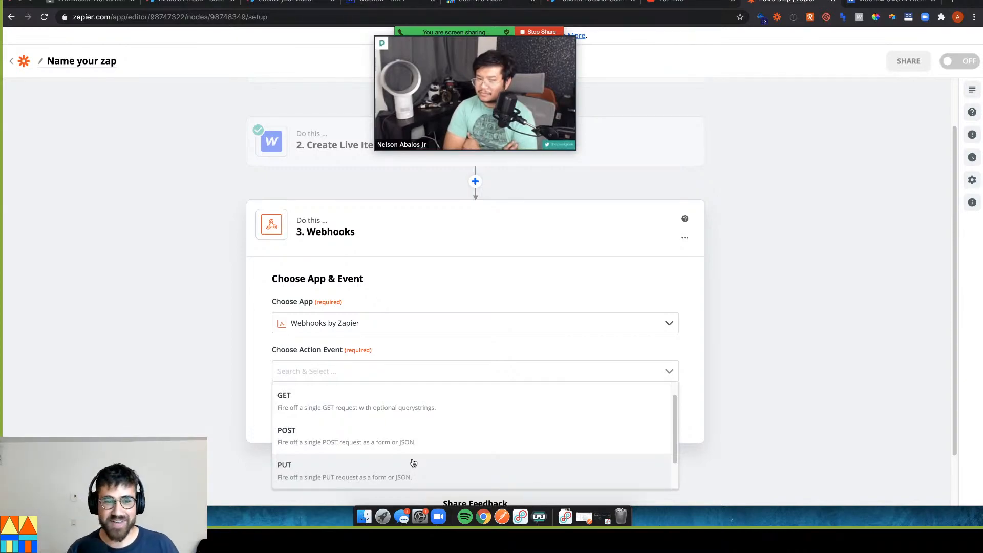
{"action": "scroll", "coordinate": [413, 462], "scroll_direction": "down", "scroll_amount": 5}
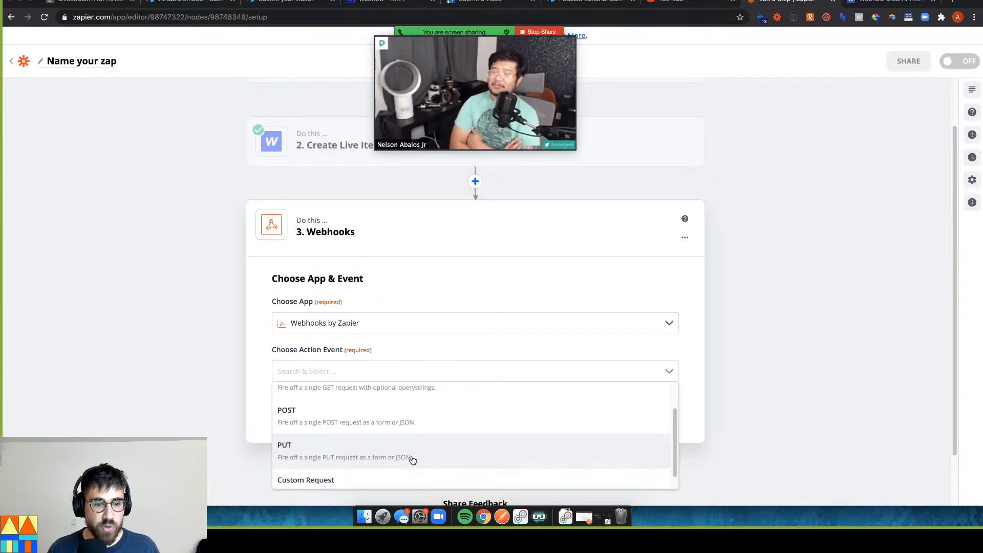
{"action": "left_click", "coordinate": [411, 466]}
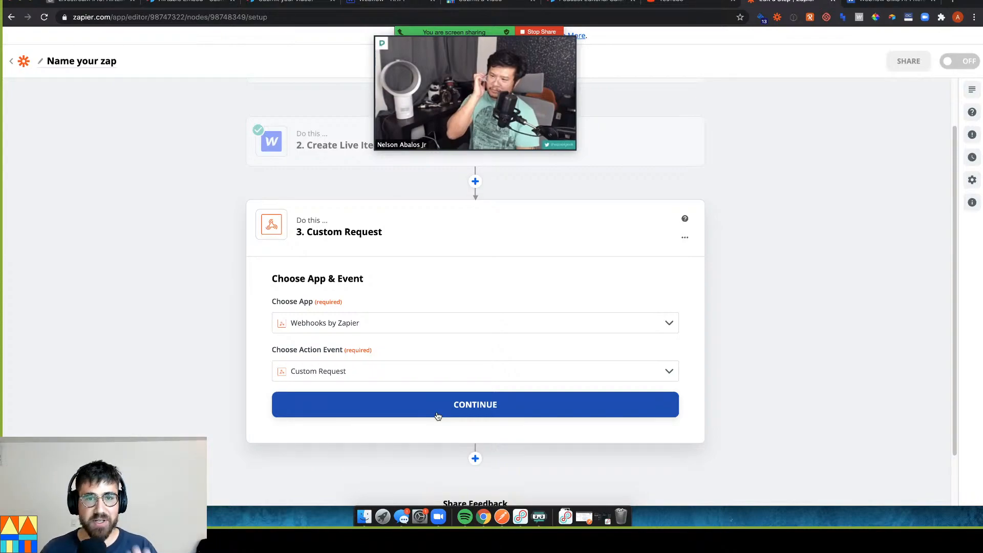
Set the Custom Request's HTTP method to PUT
{"action": "left_click_drag", "start_coordinate": [470, 60], "coordinate": [854, 53]}
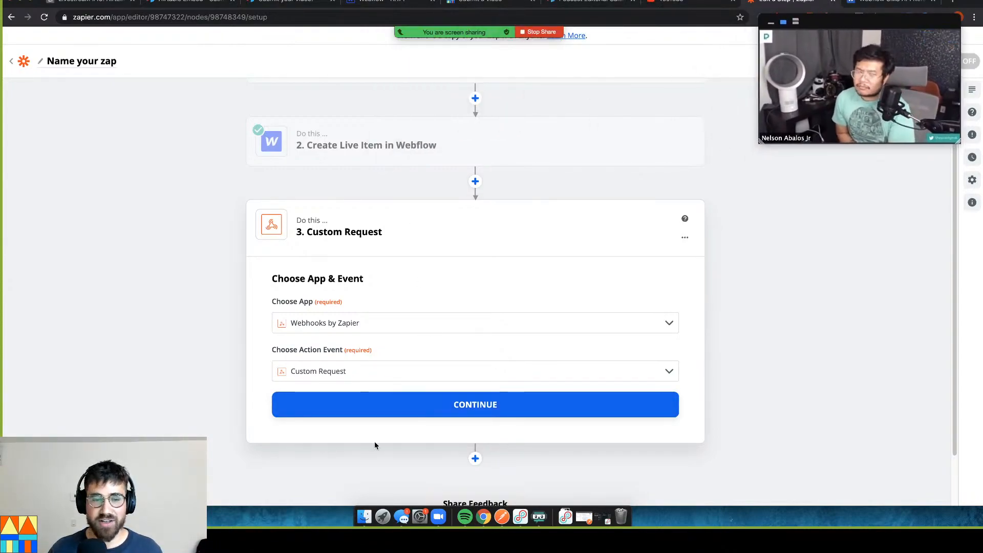
{"action": "left_click", "coordinate": [415, 408]}
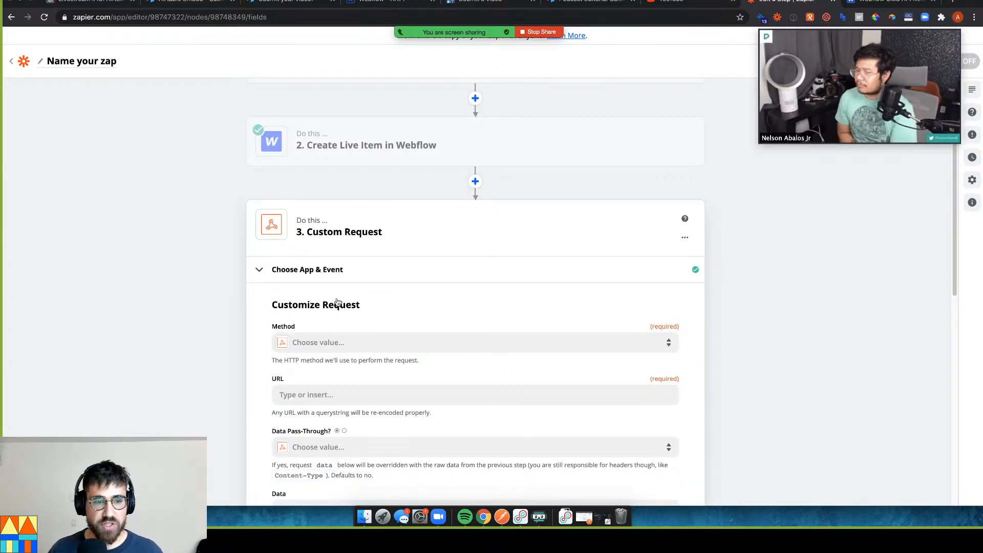
{"action": "scroll", "coordinate": [230, 283], "scroll_direction": "down", "scroll_amount": 1}
{"action": "left_click", "coordinate": [354, 333]}
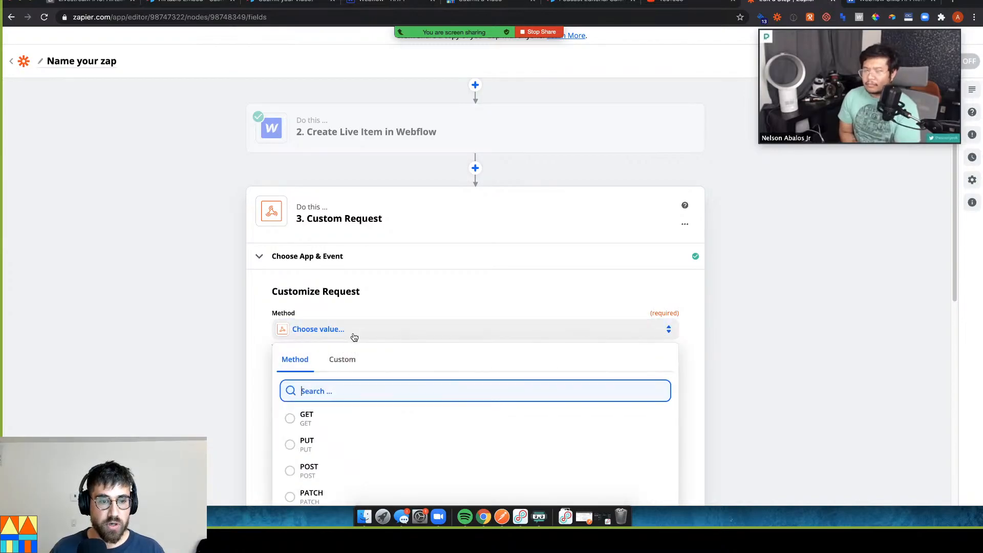
{"action": "scroll", "coordinate": [287, 406], "scroll_direction": "down", "scroll_amount": 3}
{"action": "left_click", "coordinate": [294, 410]}
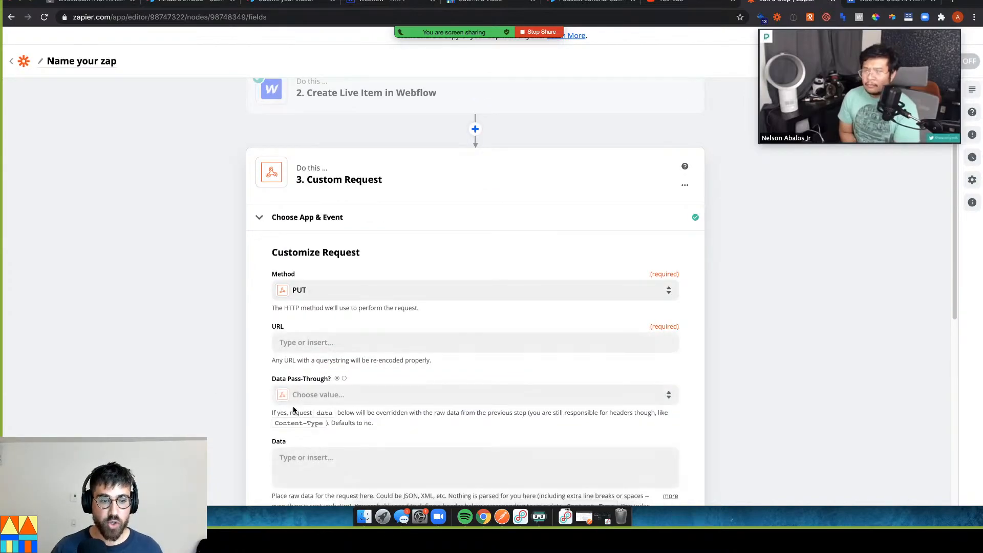
{"action": "scroll", "coordinate": [307, 345], "scroll_direction": "down", "scroll_amount": 1}
{"action": "left_click", "coordinate": [326, 336]}
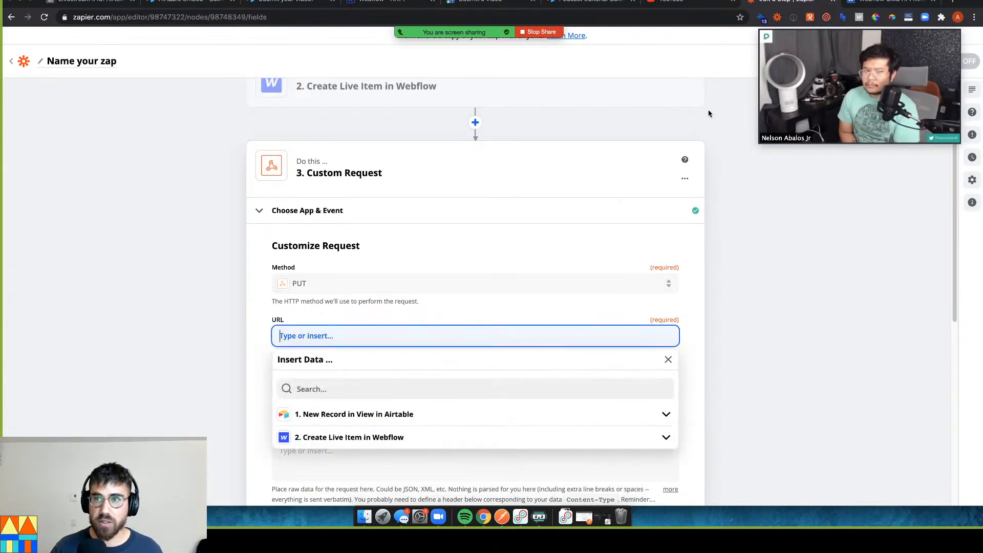
Paste the Update Live Collection Item example URL from the Webflow docs into the URL field
{"action": "left_click", "coordinate": [877, 3]}
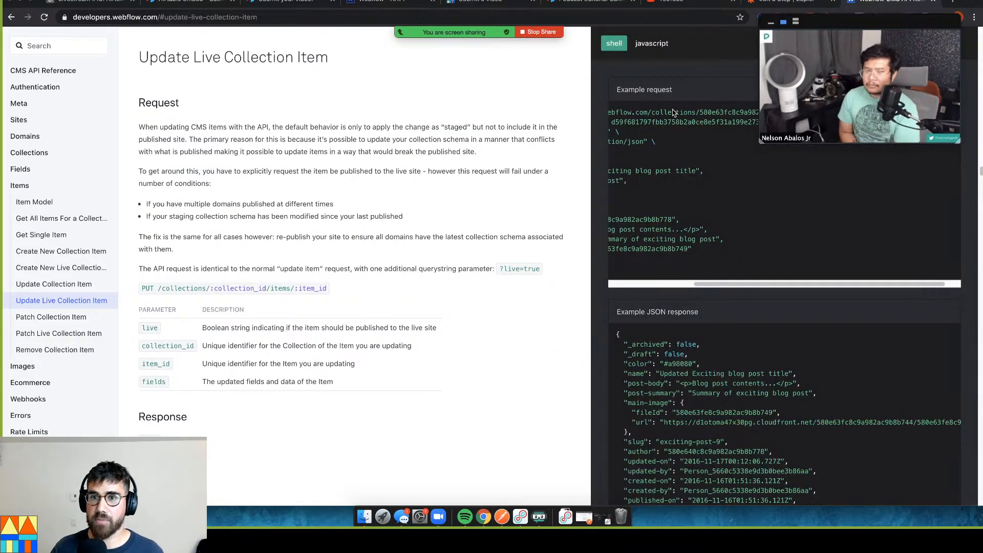
{"action": "left_click_drag", "start_coordinate": [826, 19], "coordinate": [374, 47]}
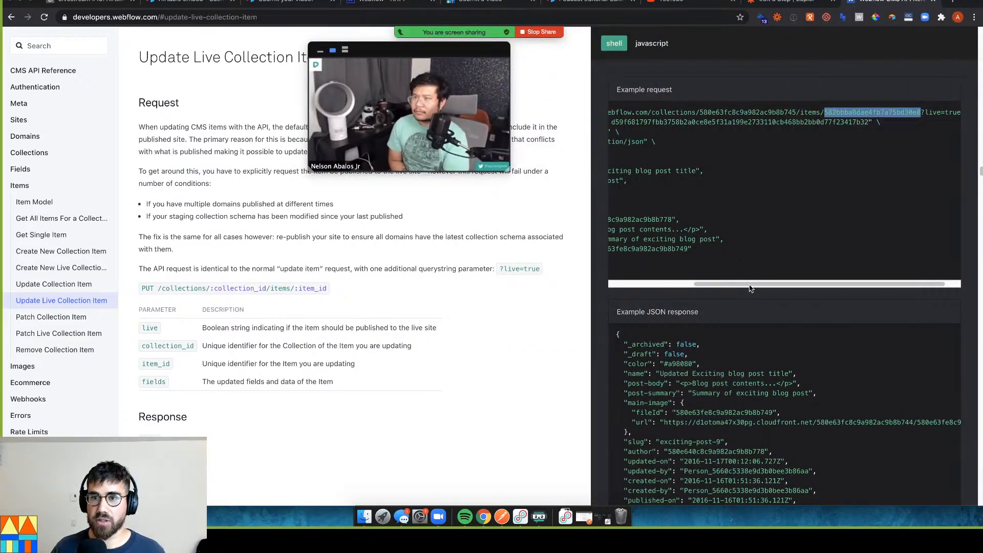
{"action": "left_click_drag", "start_coordinate": [736, 283], "coordinate": [651, 283]}
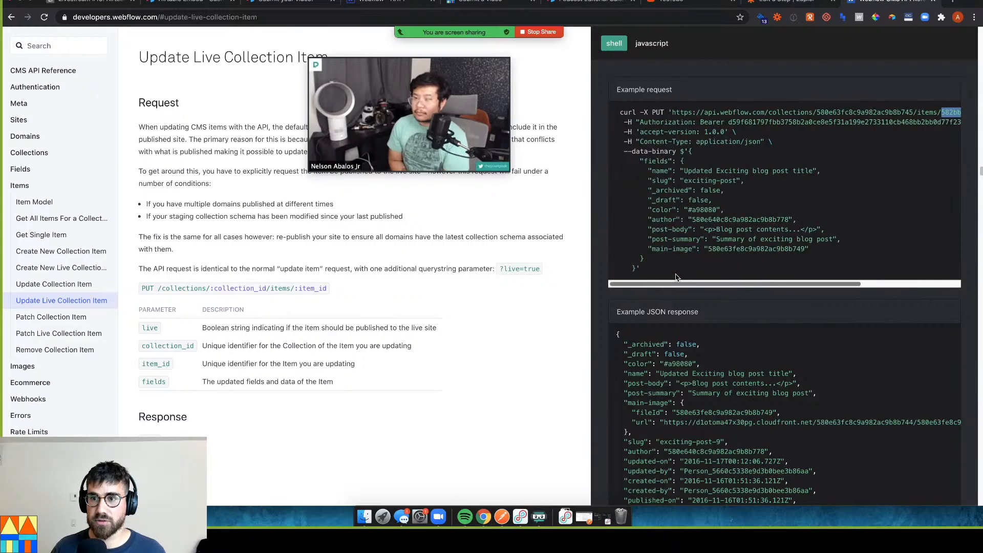
{"action": "left_click_drag", "start_coordinate": [671, 115], "coordinate": [933, 112]}
{"action": "key", "text": "super+c"}
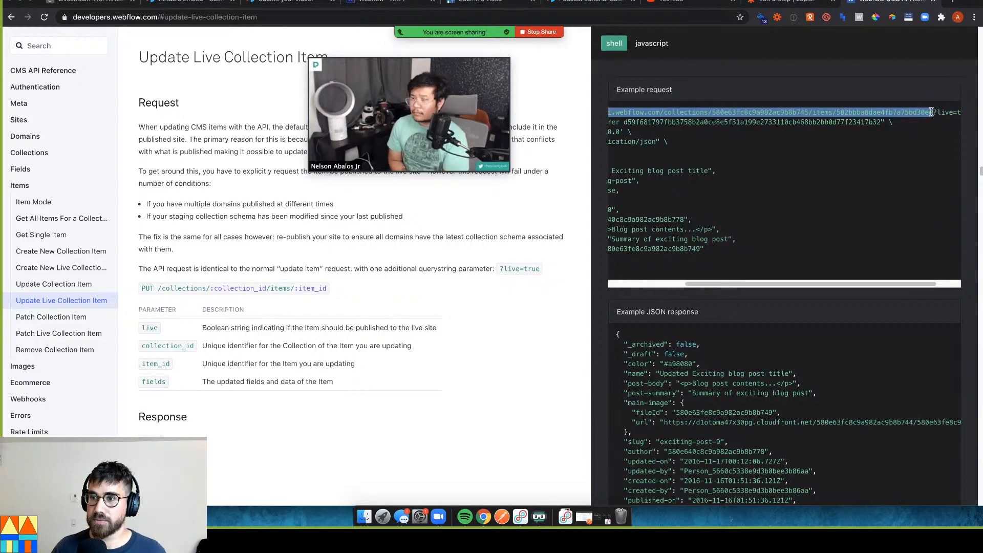
{"action": "left_click", "coordinate": [764, 5]}
{"action": "key", "text": "super+v"}
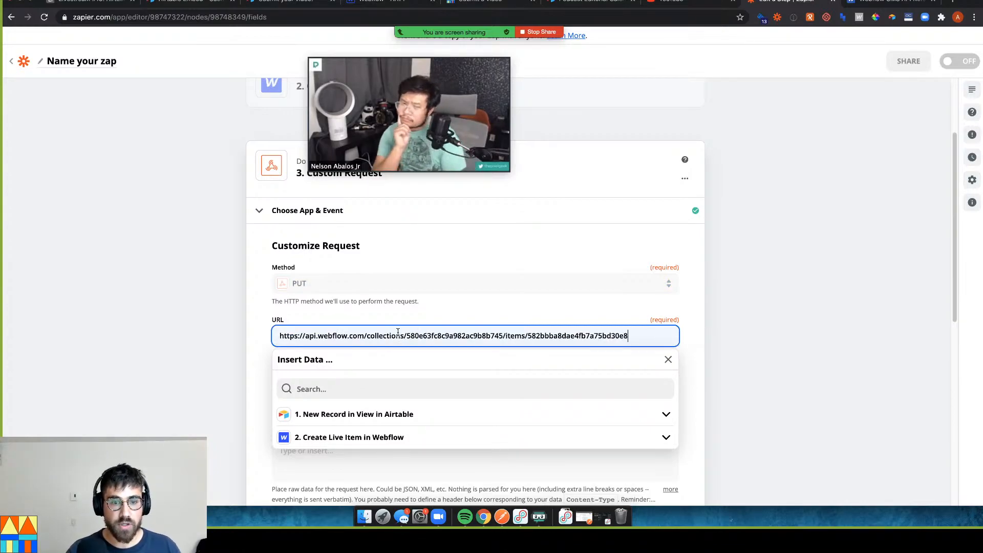
Swap the URL's hard-coded collection ID for '2. Cid' from the Create Live Item in Webflow step
{"action": "left_click_drag", "start_coordinate": [407, 335], "coordinate": [279, 336]}
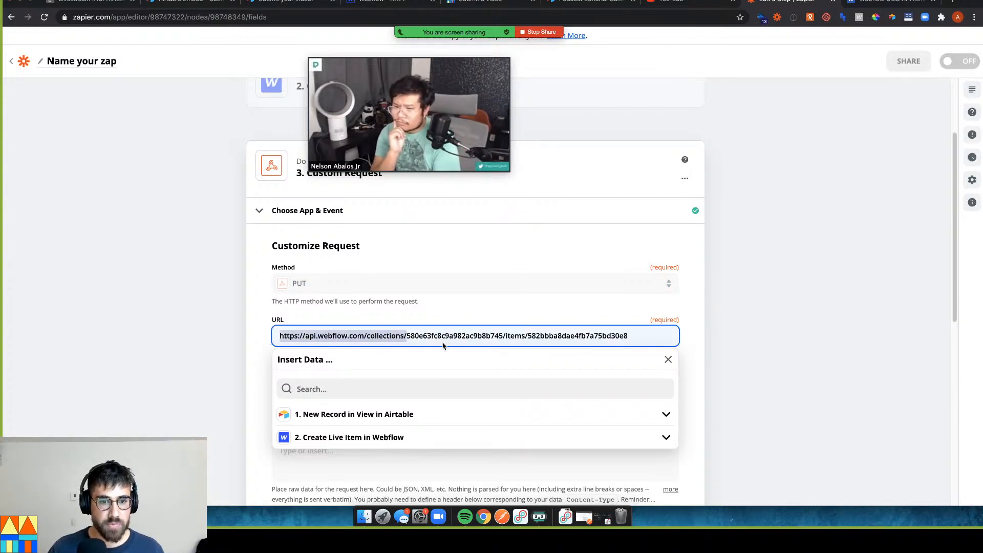
{"action": "double_click", "coordinate": [461, 336]}
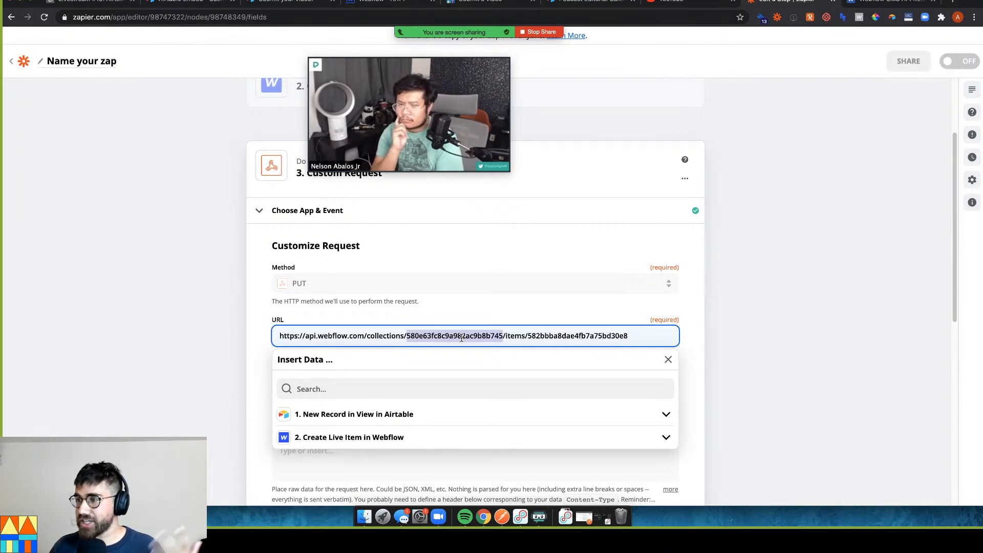
{"action": "left_click", "coordinate": [318, 437]}
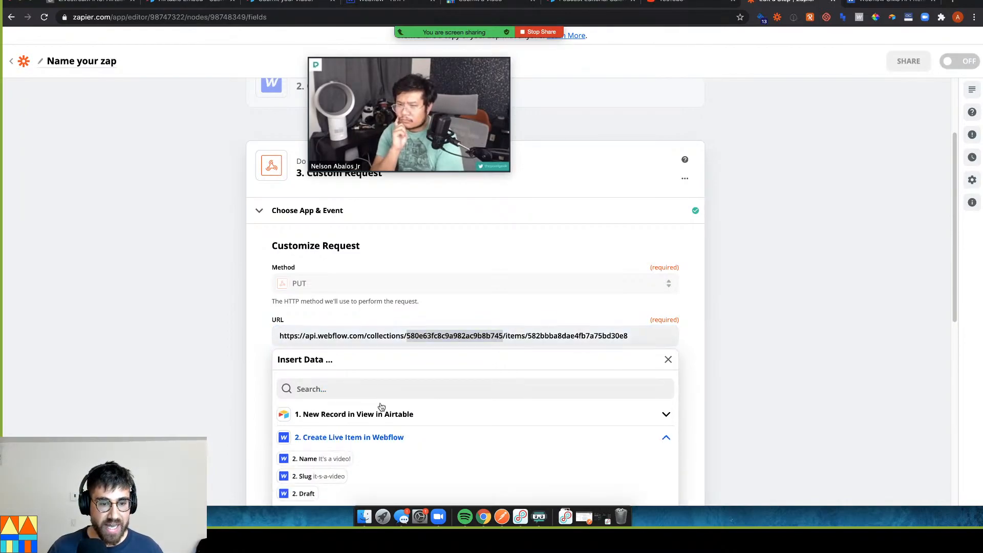
{"action": "scroll", "coordinate": [312, 445], "scroll_direction": "down", "scroll_amount": 2}
{"action": "left_click", "coordinate": [304, 455]}
{"action": "scroll", "coordinate": [374, 420], "scroll_direction": "down", "scroll_amount": 2}
{"action": "left_click", "coordinate": [356, 407]}
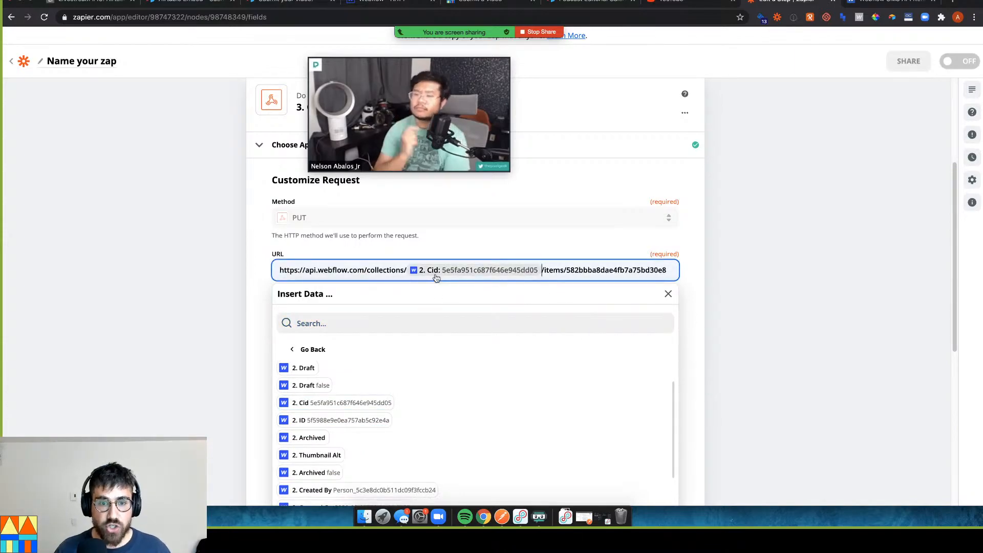
{"action": "mouse_move", "coordinate": [447, 50]}
{"action": "left_click_drag", "start_coordinate": [447, 50], "coordinate": [890, 64]}
{"action": "mouse_move", "coordinate": [377, 3]}
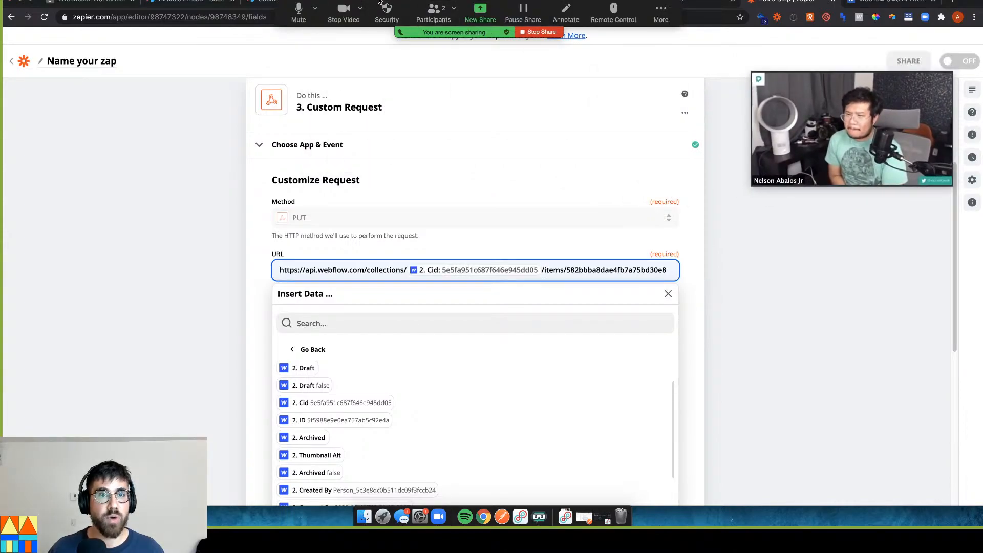
{"action": "key", "text": "ctrl+Tab"}
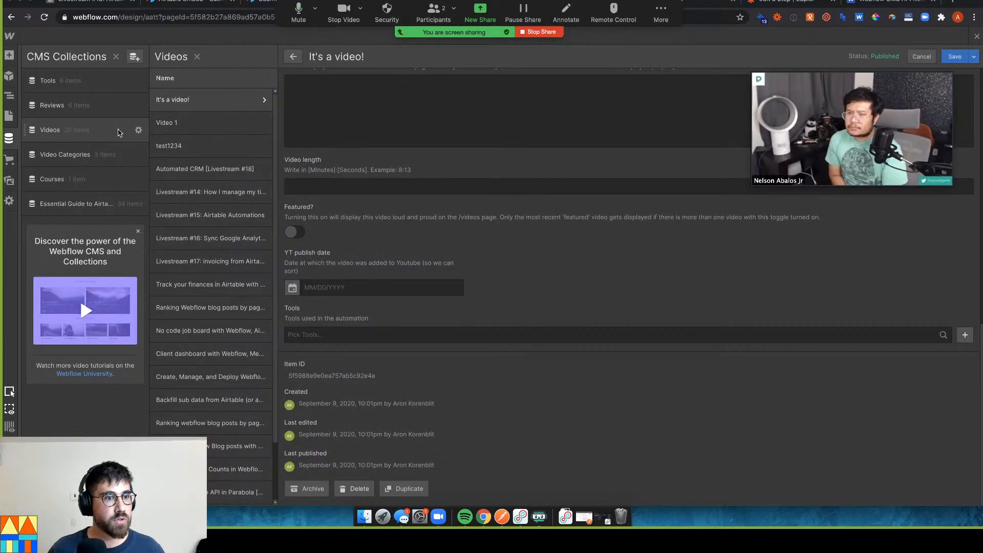
Compare Webflow's Videos Collection ID 5e5fa951c687f646e945dd05, then select the URL's hard-coded item ID
{"action": "left_click", "coordinate": [138, 132]}
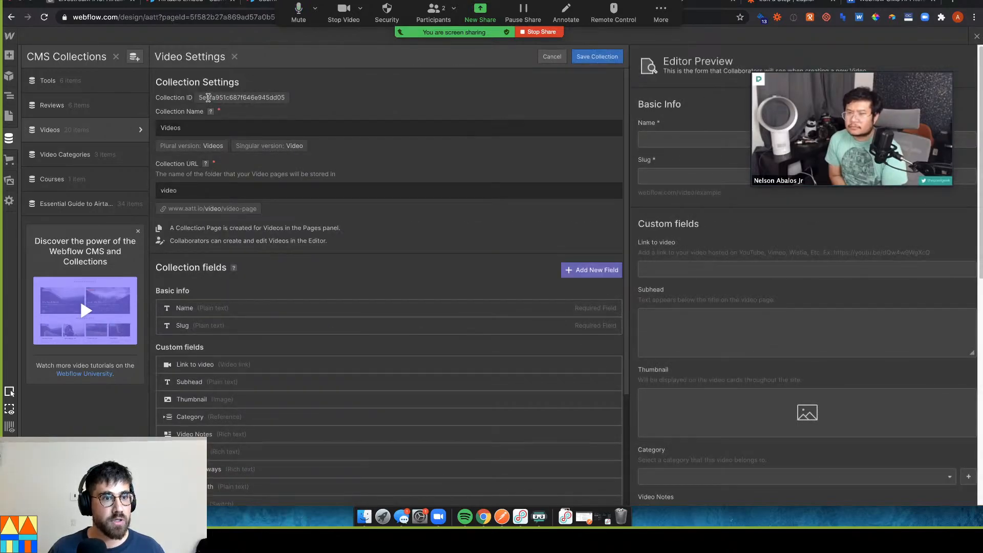
{"action": "left_click_drag", "start_coordinate": [197, 97], "coordinate": [263, 98]}
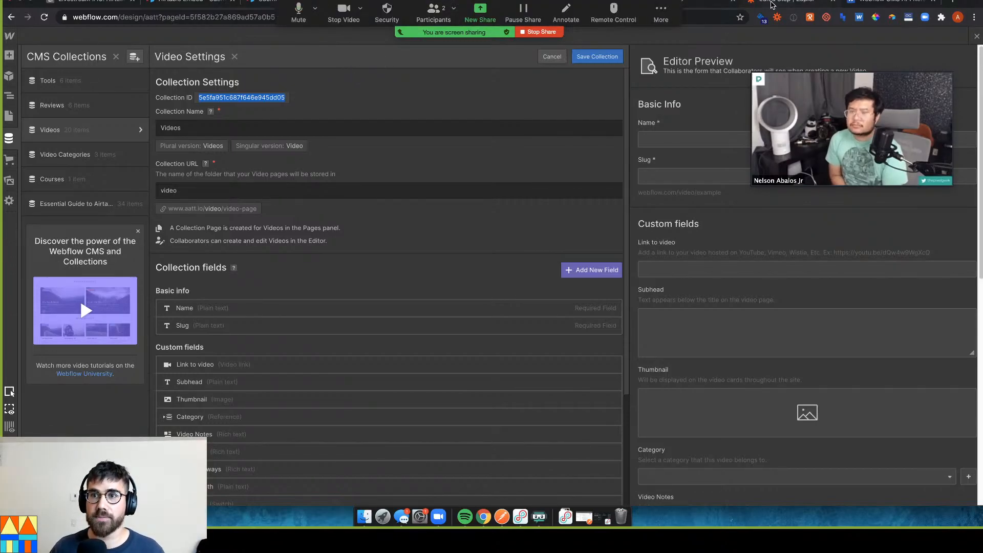
{"action": "left_click", "coordinate": [785, 2]}
{"action": "left_click_drag", "start_coordinate": [567, 271], "coordinate": [665, 272]}
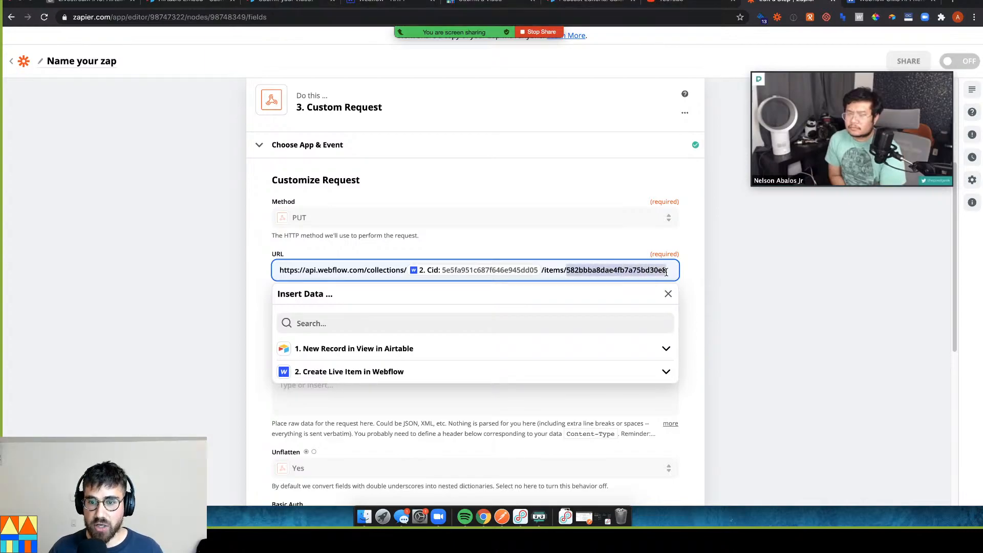
Swap the URL's selected item ID for '2. ID' from the Create Live Item in Webflow step
{"action": "left_click", "coordinate": [376, 376]}
{"action": "scroll", "coordinate": [338, 430], "scroll_direction": "down", "scroll_amount": 1}
{"action": "left_click", "coordinate": [334, 430]}
{"action": "scroll", "coordinate": [354, 404], "scroll_direction": "down", "scroll_amount": 1}
{"action": "scroll", "coordinate": [339, 380], "scroll_direction": "up", "scroll_amount": 2}
{"action": "scroll", "coordinate": [339, 380], "scroll_direction": "up", "scroll_amount": 3}
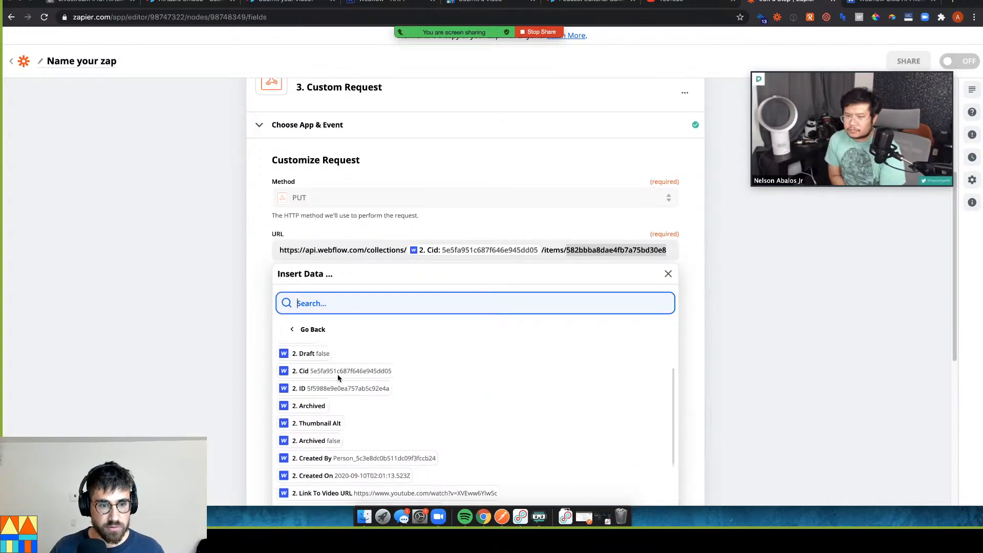
{"action": "left_click", "coordinate": [339, 387]}
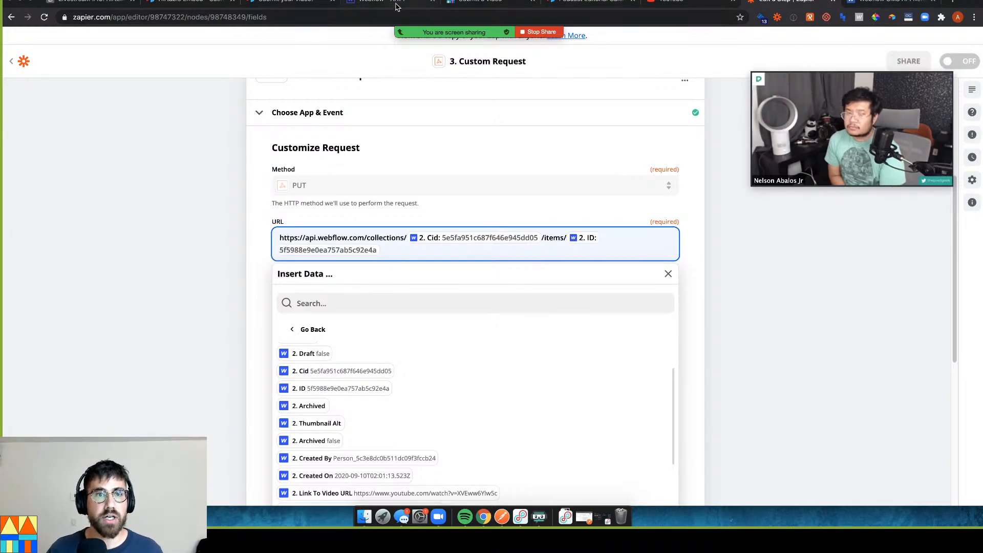
{"action": "left_click", "coordinate": [353, 3]}
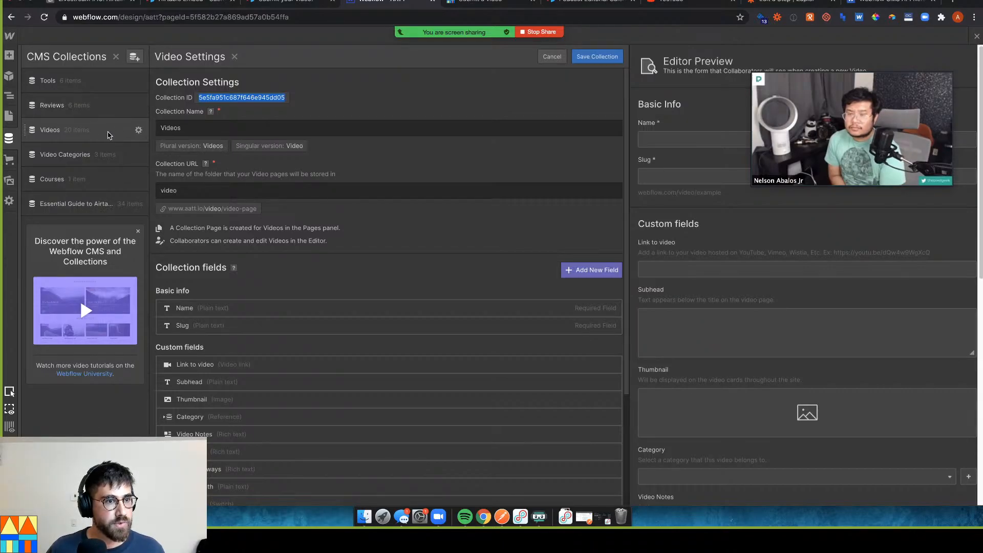
Check the Item ID of the Videos item 'It's a video!' against the Zap's URL
{"action": "left_click", "coordinate": [138, 131]}
{"action": "left_click", "coordinate": [102, 130]}
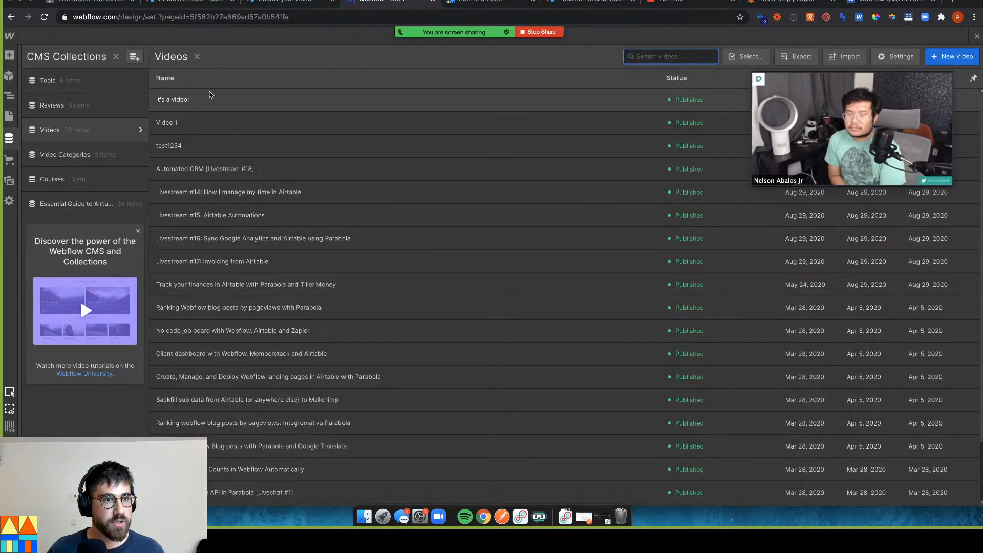
{"action": "left_click", "coordinate": [230, 99]}
{"action": "scroll", "coordinate": [304, 351], "scroll_direction": "down", "scroll_amount": 10}
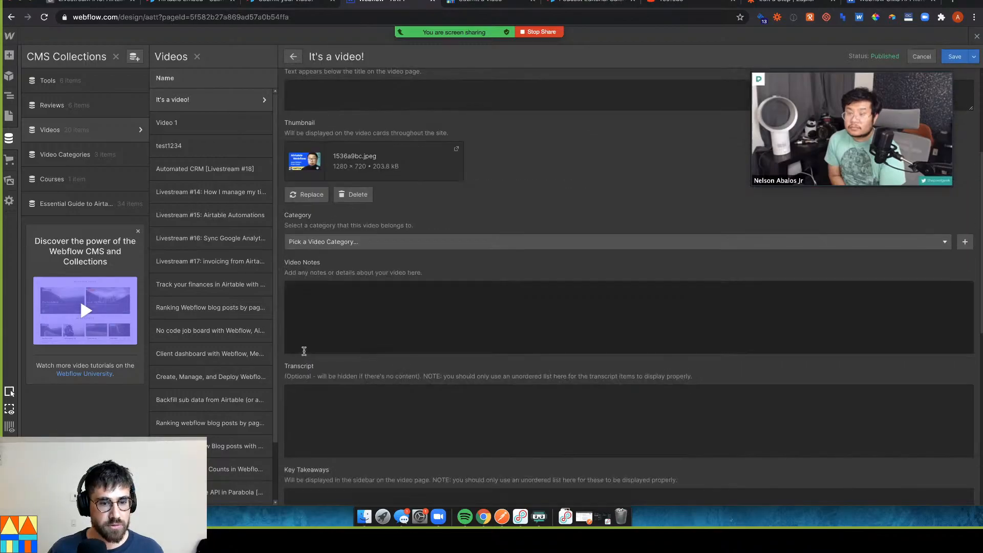
{"action": "scroll", "coordinate": [304, 351], "scroll_direction": "down", "scroll_amount": 2}
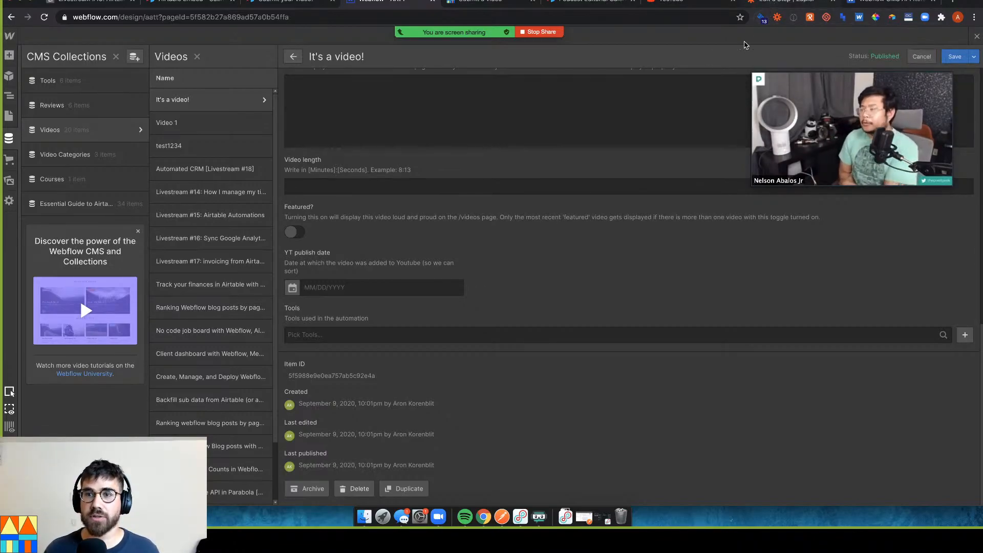
{"action": "left_click", "coordinate": [770, 6]}
{"action": "left_click", "coordinate": [247, 282]}
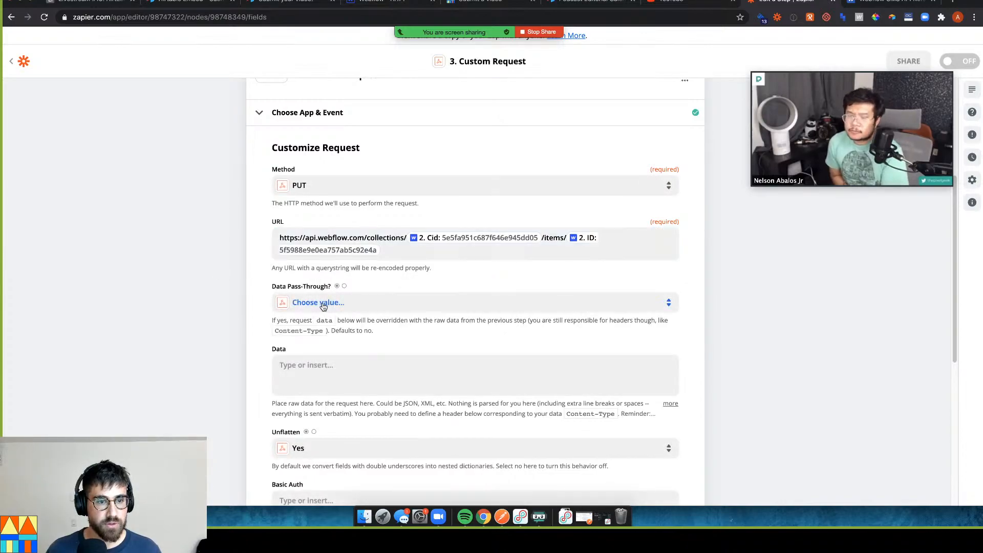
Choose False for Data Pass-Through and click into the empty Data field
{"action": "left_click", "coordinate": [340, 302]}
{"action": "left_click", "coordinate": [336, 415]}
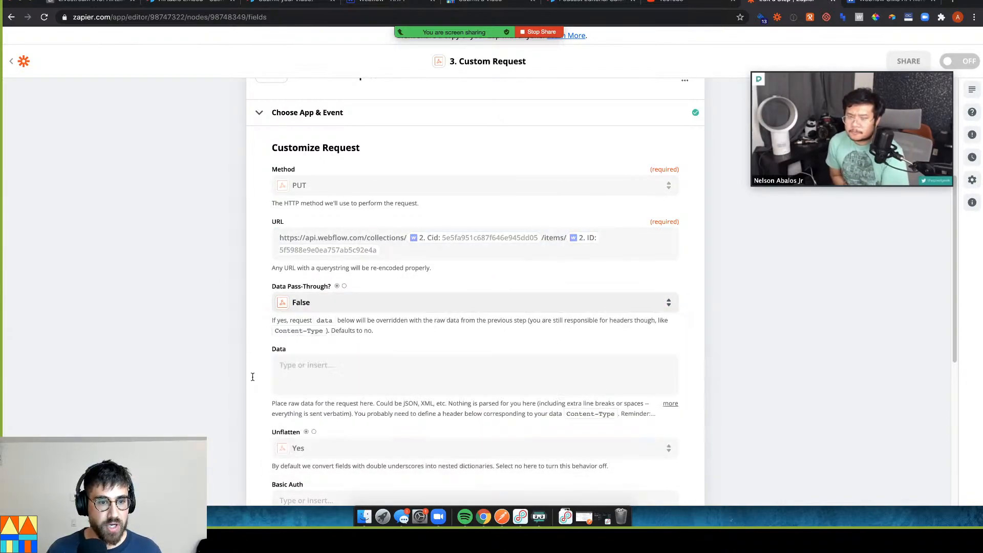
{"action": "scroll", "coordinate": [218, 363], "scroll_direction": "down", "scroll_amount": 2}
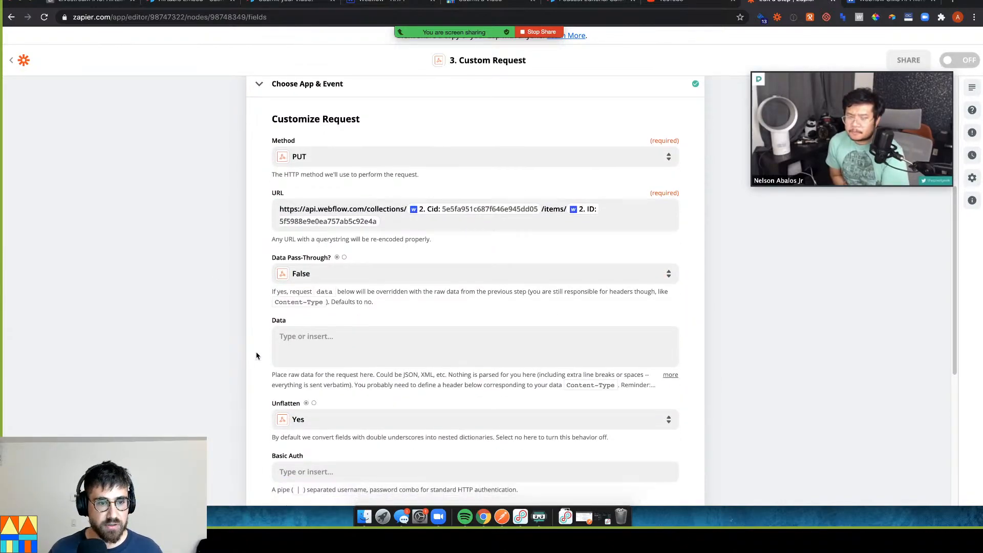
{"action": "left_click", "coordinate": [307, 330]}
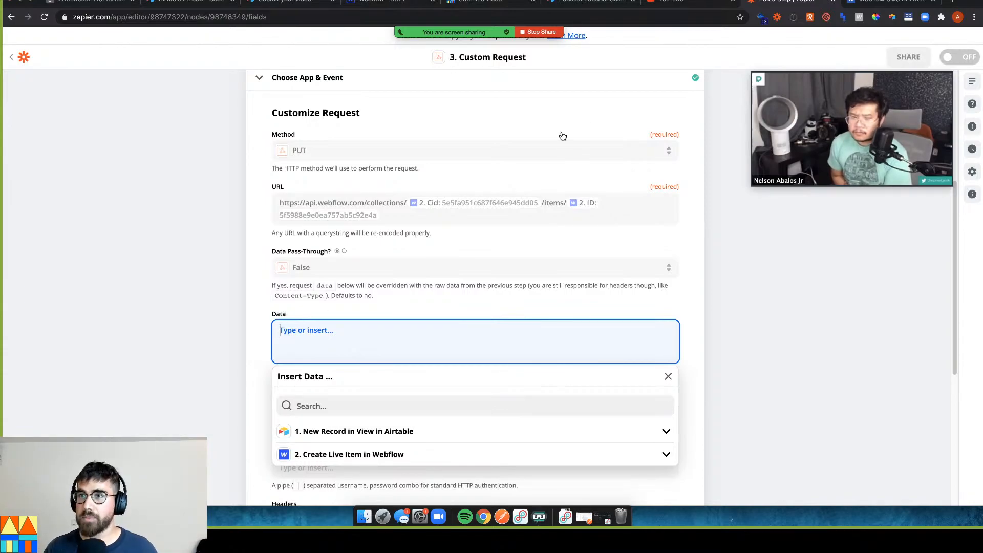
Select the "fields": { opening line in the Webflow docs' example request
{"action": "left_click", "coordinate": [854, 4]}
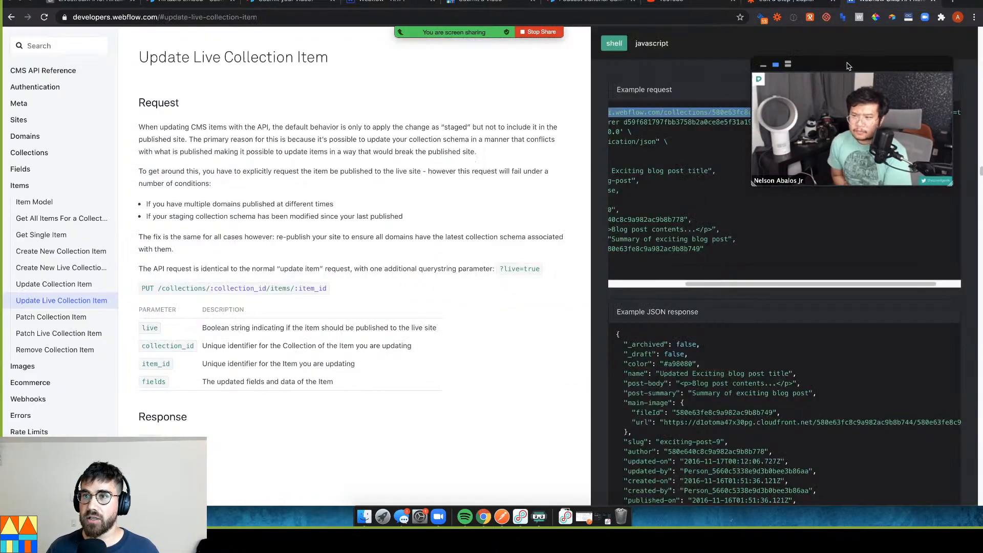
{"action": "left_click_drag", "start_coordinate": [846, 78], "coordinate": [463, 75]}
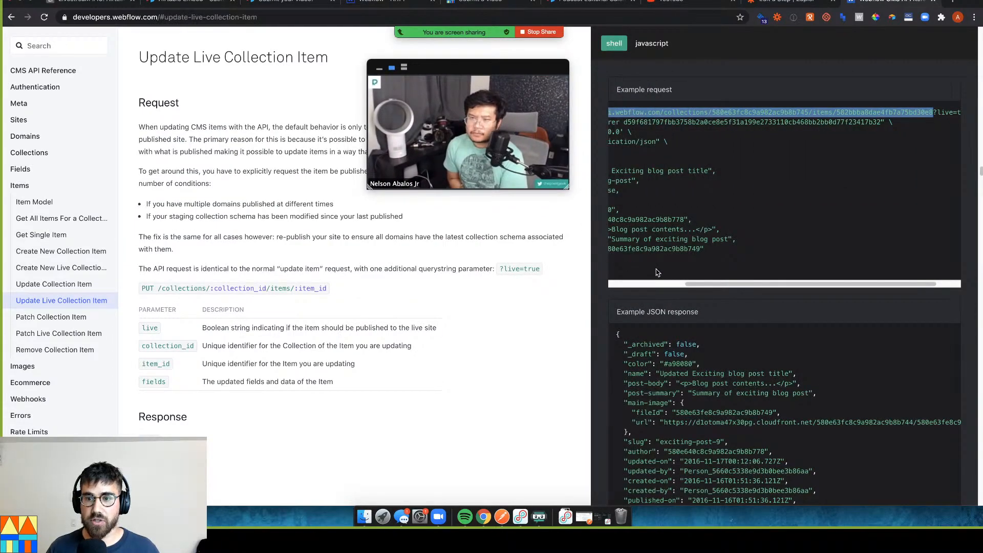
{"action": "left_click_drag", "start_coordinate": [720, 284], "coordinate": [644, 282]}
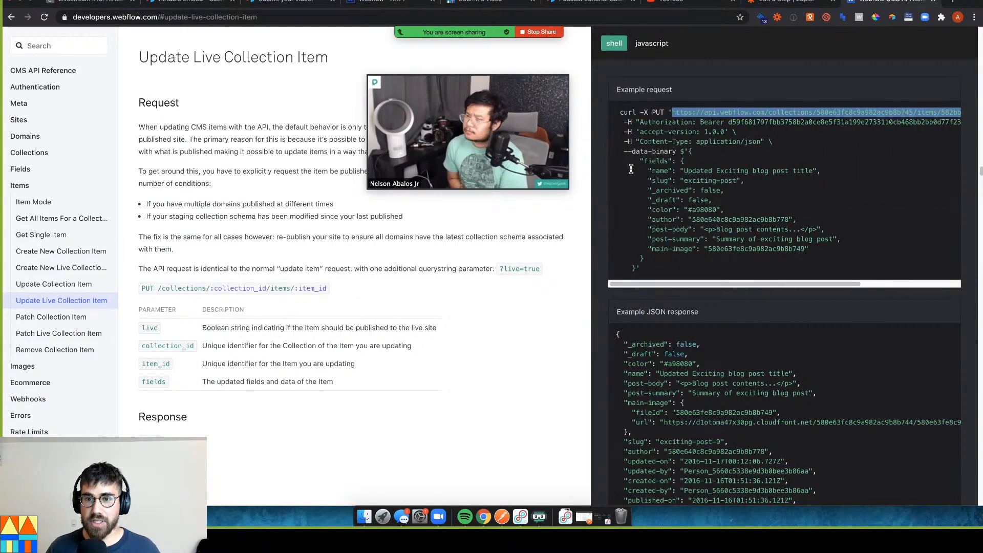
{"action": "left_click_drag", "start_coordinate": [636, 160], "coordinate": [806, 251]}
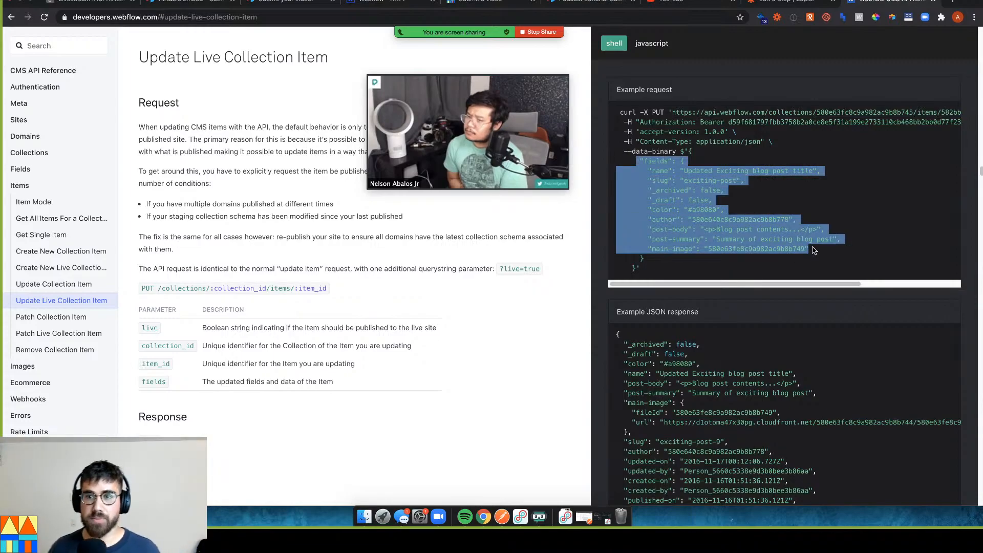
{"action": "left_click_drag", "start_coordinate": [636, 161], "coordinate": [688, 161]}
{"action": "key", "text": "super+c"}
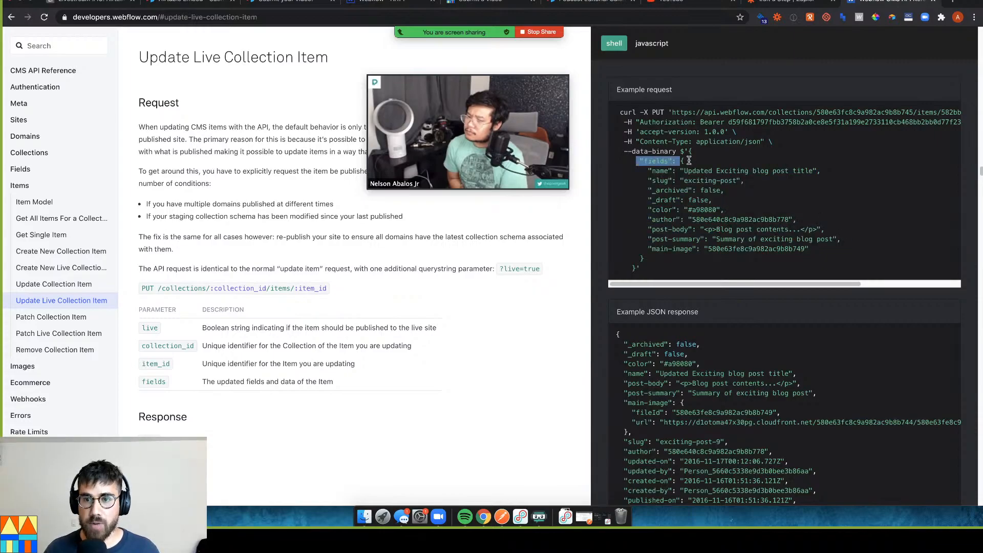
Paste "fields": { into the Zap's Data field and close it with } on a new line
{"action": "left_click", "coordinate": [802, 4]}
{"action": "key", "text": "super+v"}
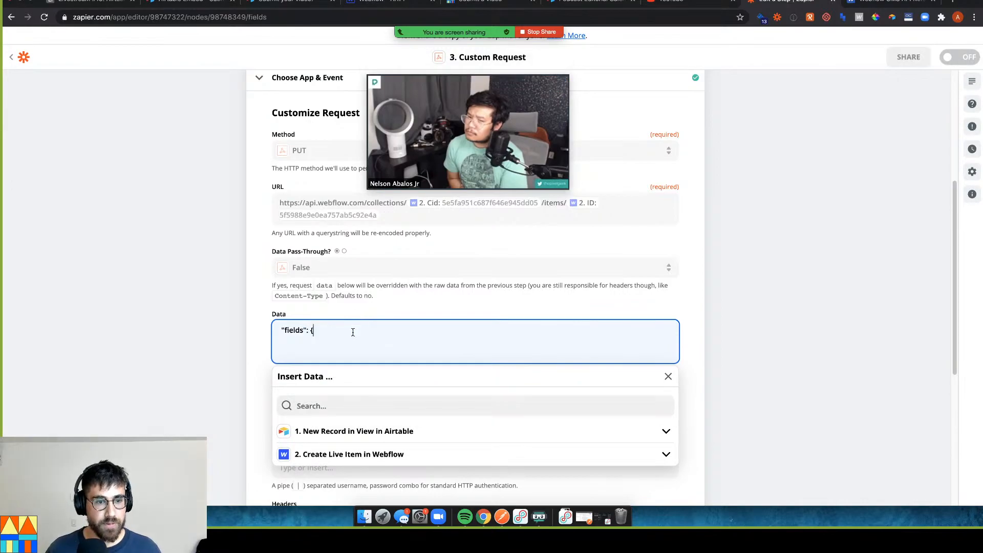
{"action": "key", "text": "Return"}
{"action": "key", "text": "Return"}
{"action": "type", "text": "}"}
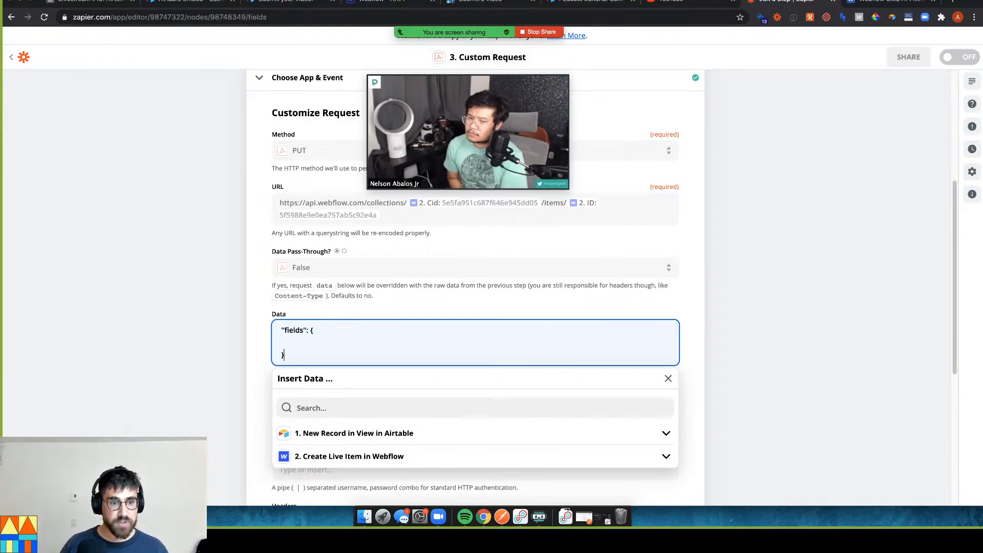
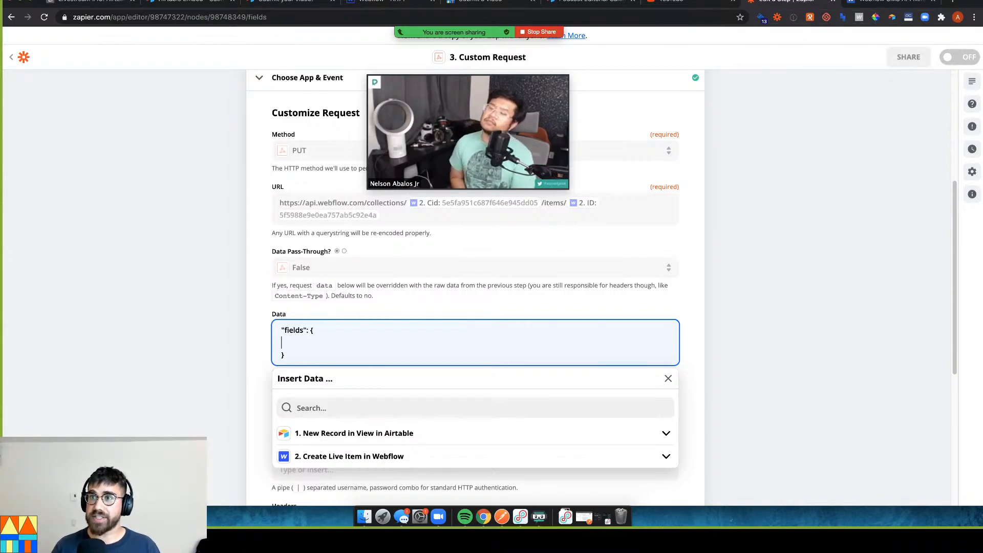
Following the Webflow docs example, enter "name":"this works" inside the Data fields object
{"action": "left_click", "coordinate": [881, 2]}
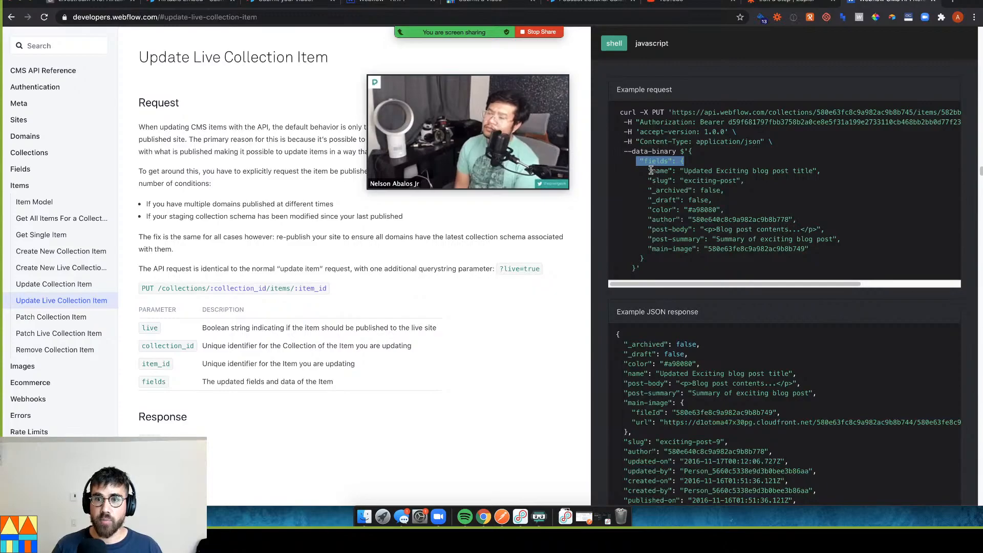
{"action": "double_click", "coordinate": [660, 170]}
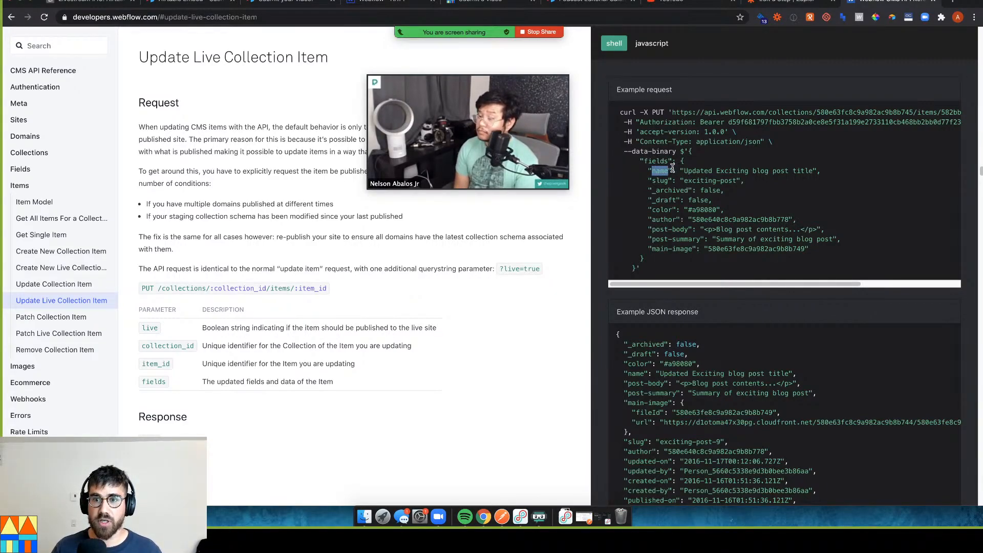
{"action": "left_click", "coordinate": [674, 170]}
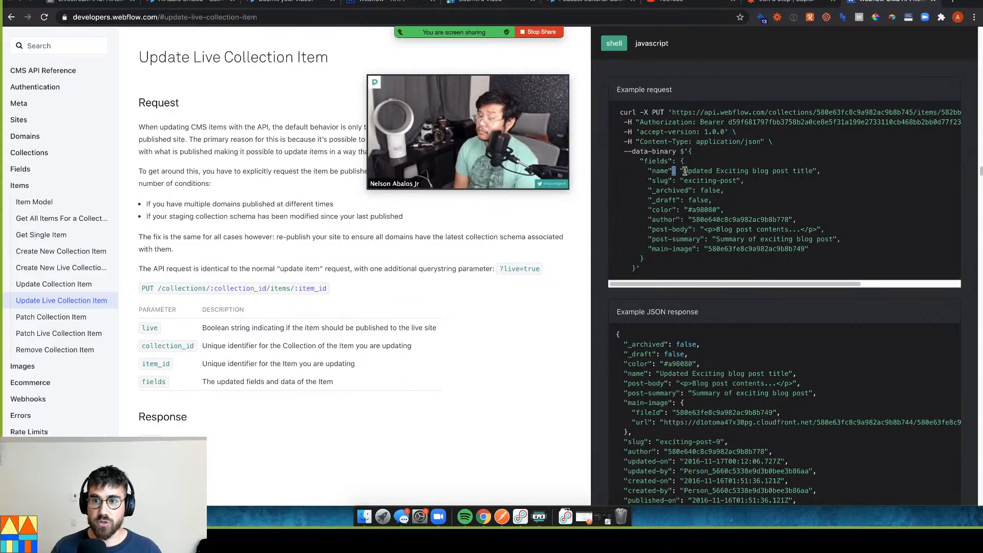
{"action": "left_click_drag", "start_coordinate": [683, 171], "coordinate": [819, 171]}
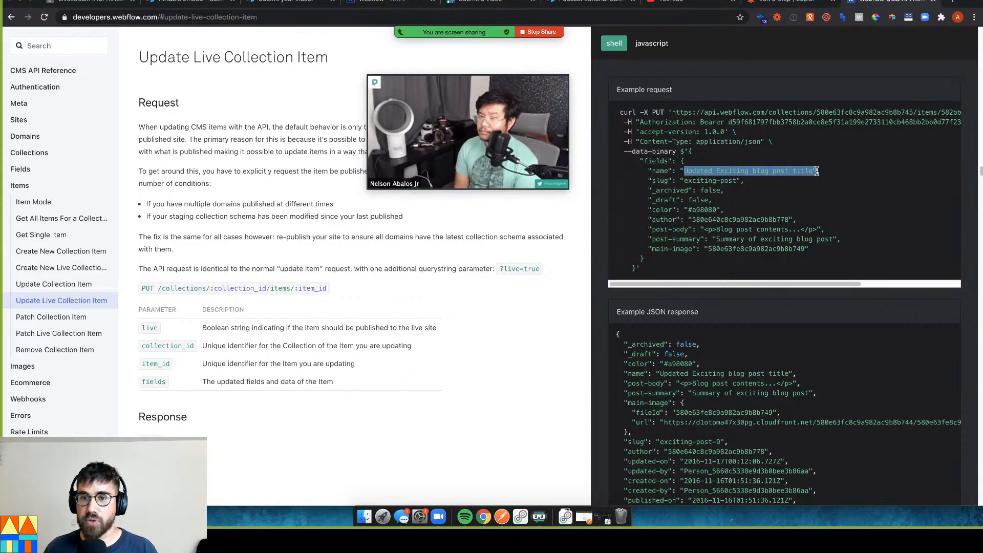
{"action": "left_click", "coordinate": [765, 5]}
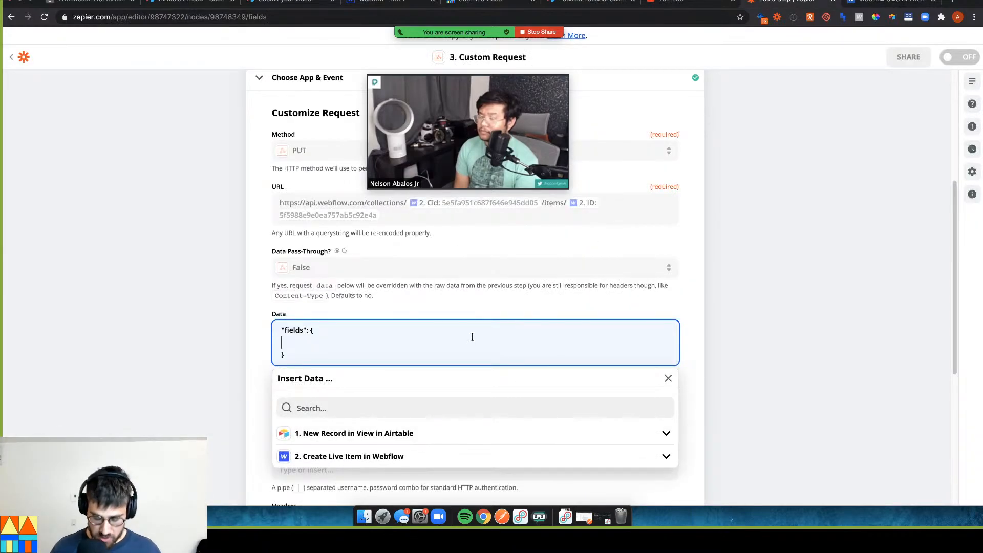
{"action": "type", "text": "ame"}
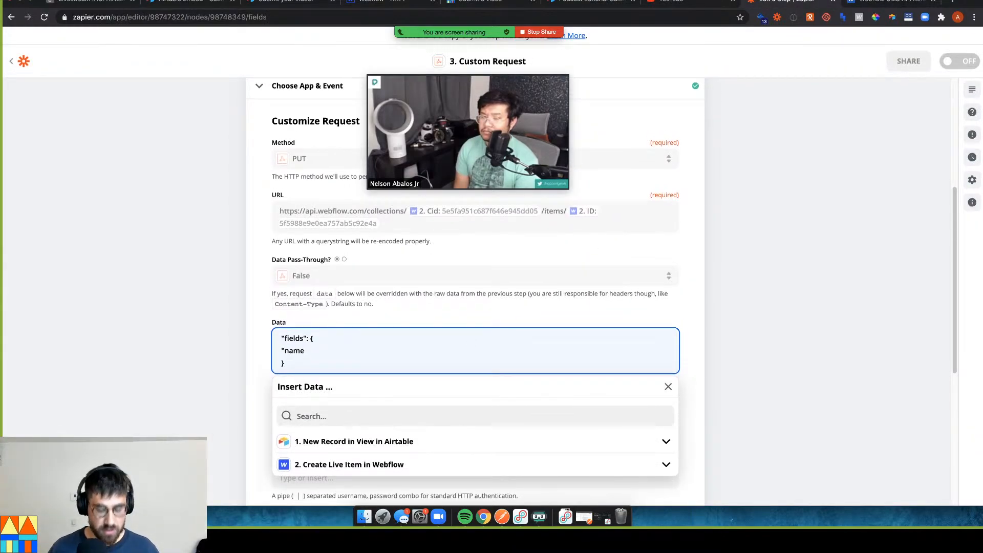
{"action": "type", "text": "\":\"this works"}
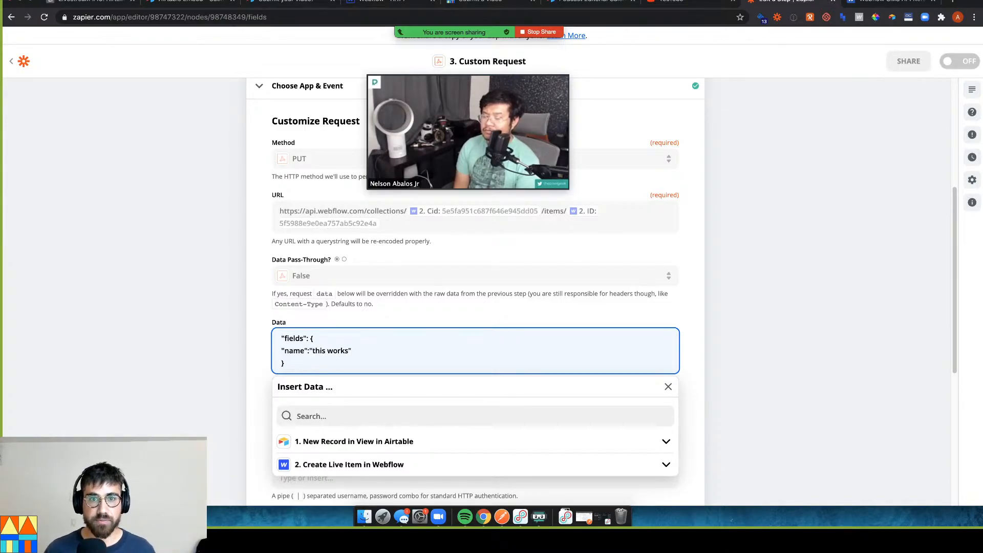
{"action": "left_click", "coordinate": [779, 281]}
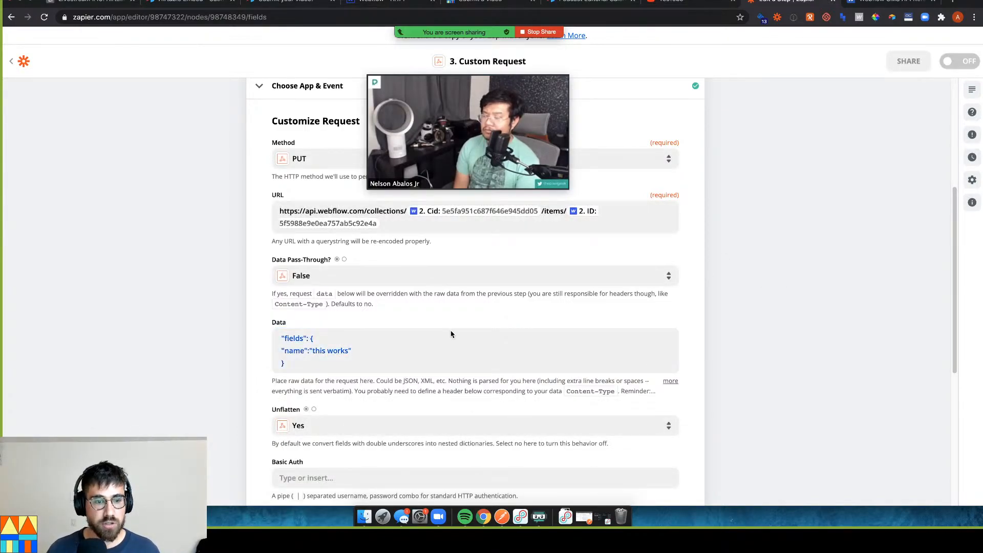
Add a header key named Authorization, copied from the Webflow docs example
{"action": "scroll", "coordinate": [450, 331], "scroll_direction": "down", "scroll_amount": 2}
{"action": "scroll", "coordinate": [410, 371], "scroll_direction": "down", "scroll_amount": 1}
{"action": "left_click", "coordinate": [389, 378]}
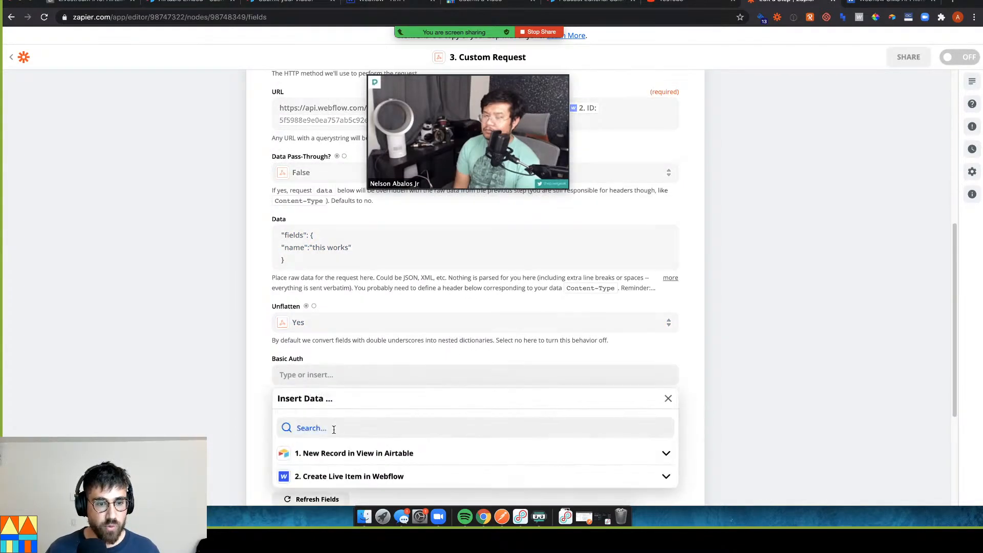
{"action": "left_click", "coordinate": [235, 398]}
{"action": "left_click", "coordinate": [317, 435]}
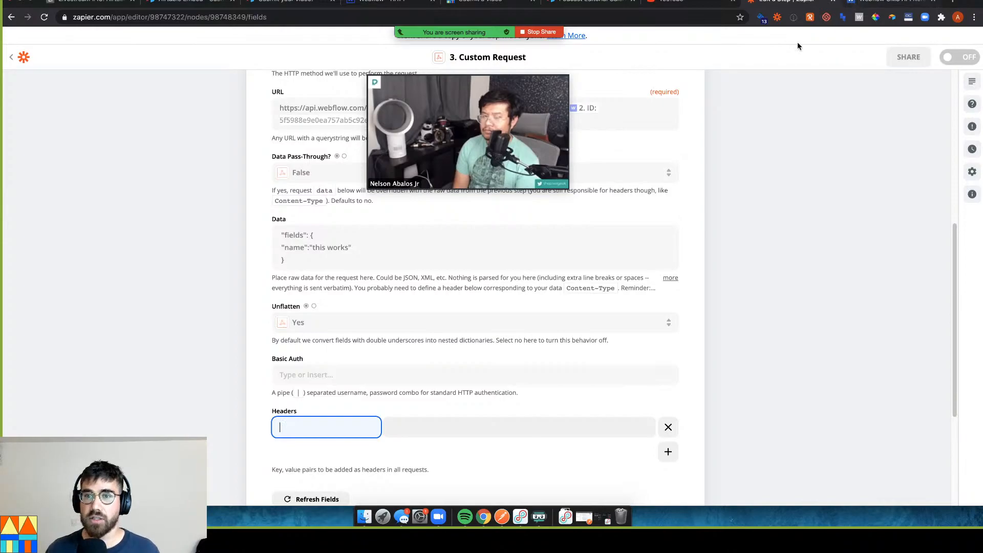
{"action": "left_click", "coordinate": [882, 2]}
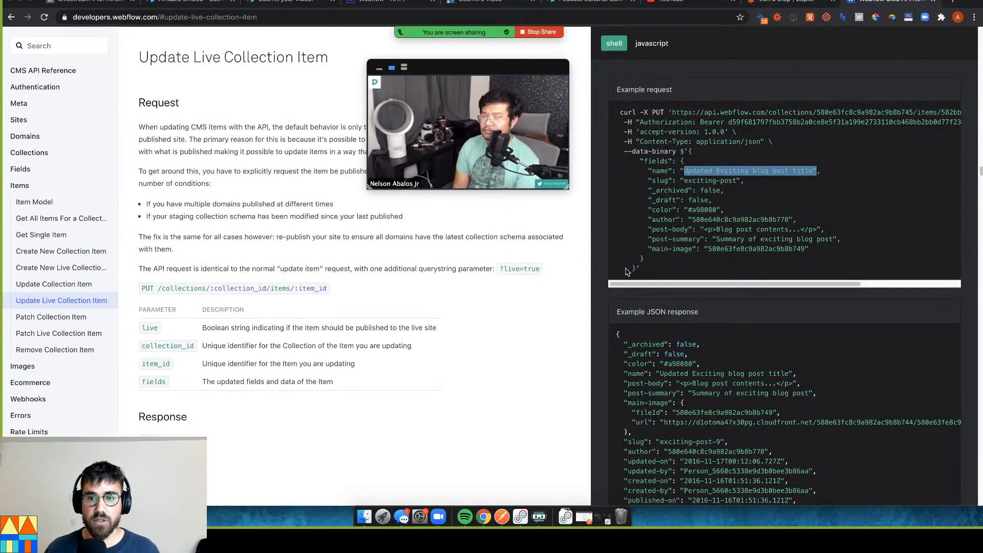
{"action": "left_click", "coordinate": [627, 129]}
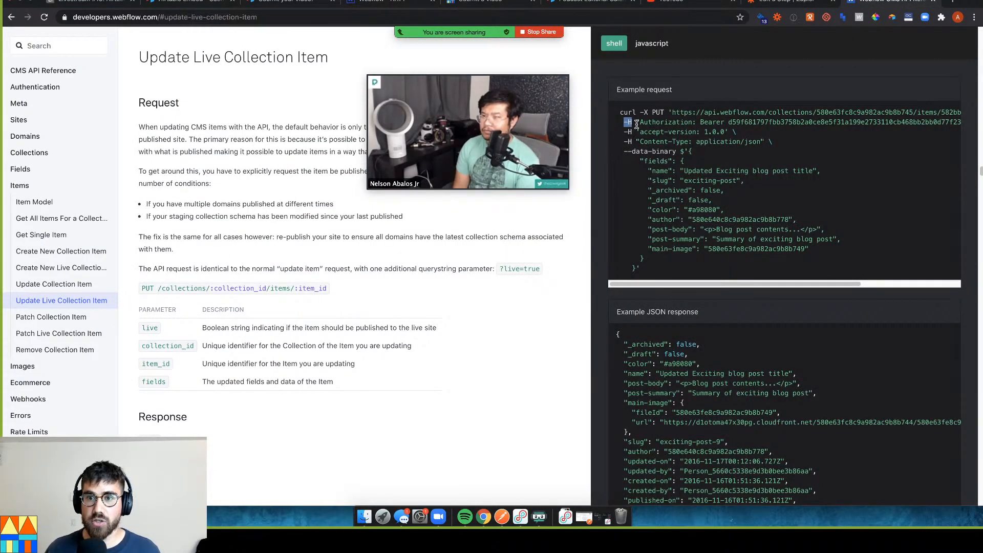
{"action": "left_click_drag", "start_coordinate": [638, 124], "coordinate": [693, 123]}
{"action": "key", "text": "ctrl+c"}
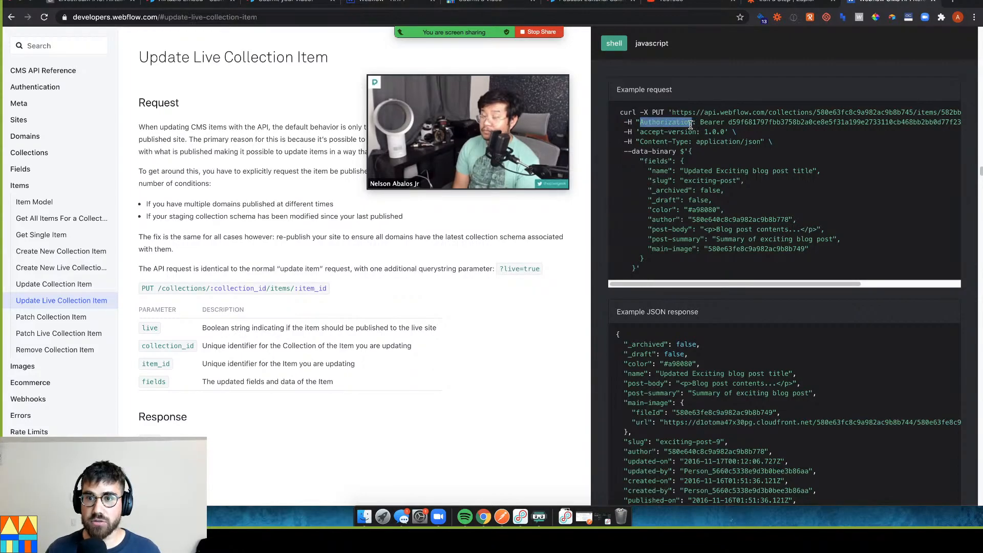
{"action": "left_click", "coordinate": [764, 5]}
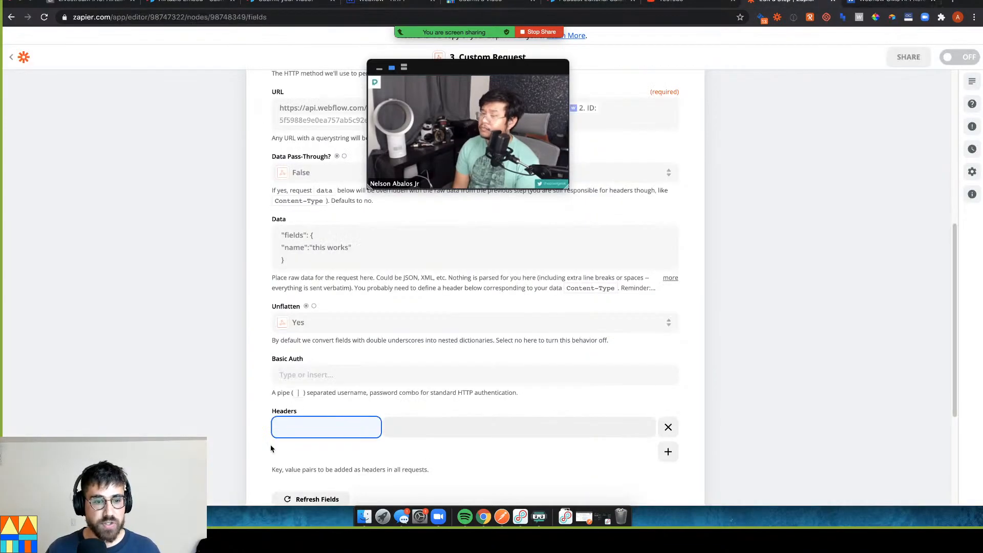
{"action": "key", "text": "ctrl+v"}
{"action": "scroll", "coordinate": [682, 449], "scroll_direction": "down", "scroll_amount": 1}
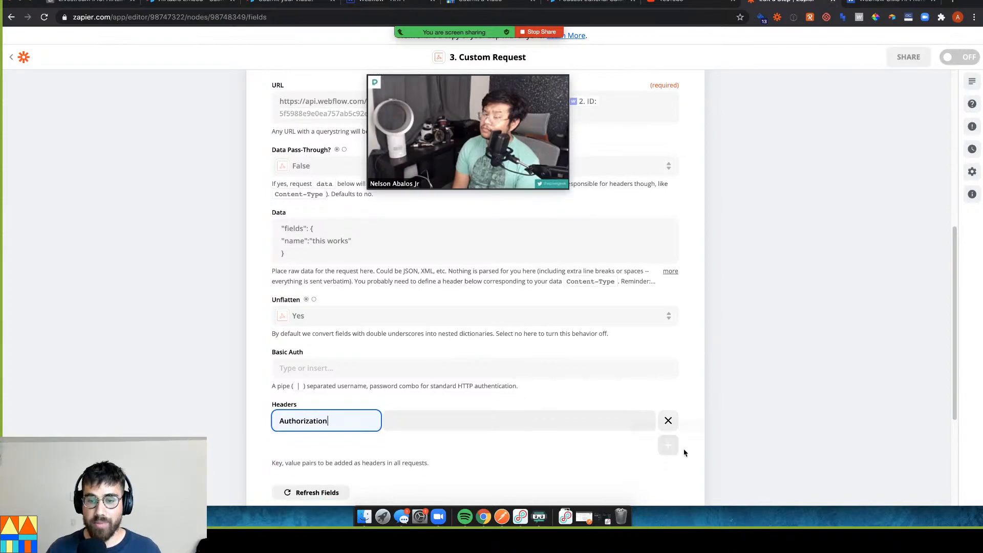
Set the Authorization value to Bearer followed by the Webflow API key copied via Alfred
{"action": "mouse_move", "coordinate": [469, 82]}
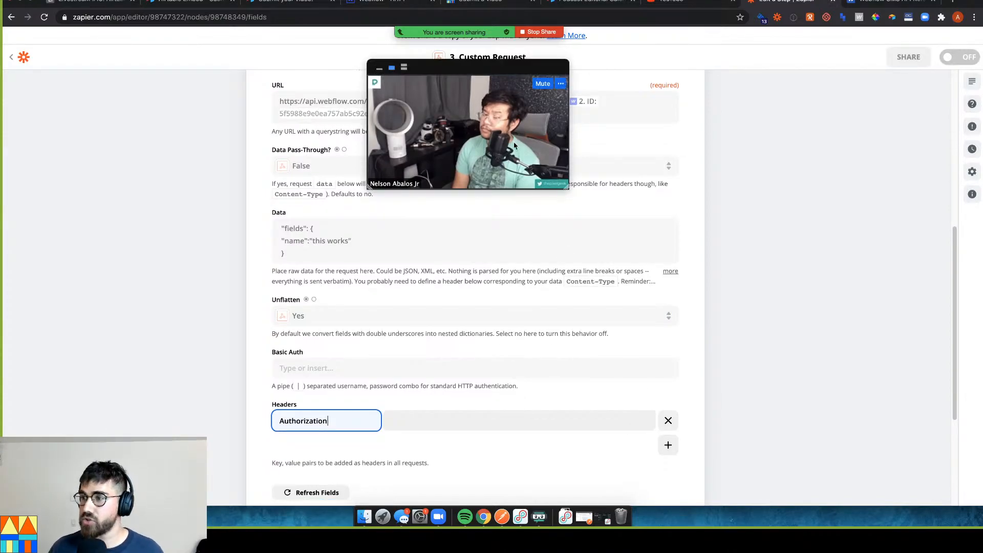
{"action": "left_click_drag", "start_coordinate": [790, 62], "coordinate": [793, 59]}
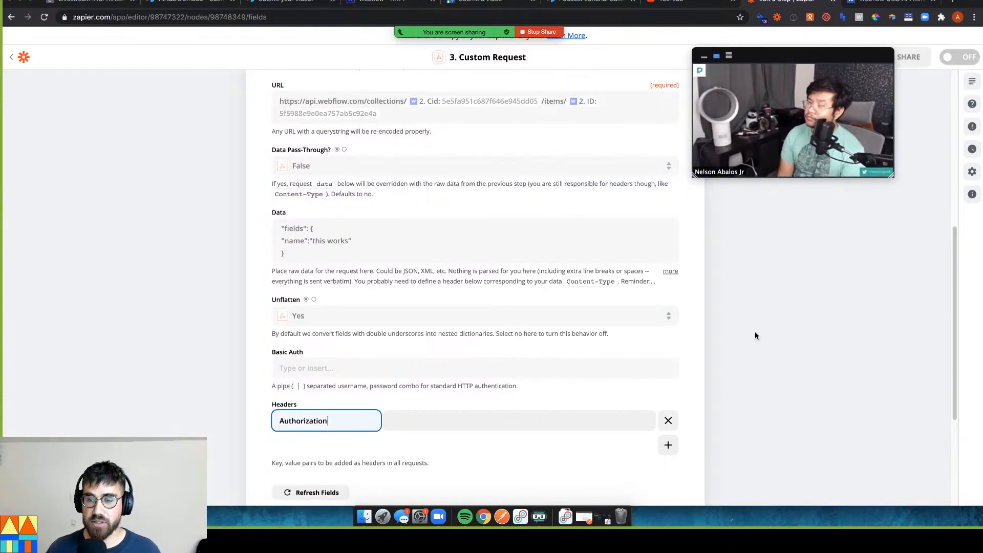
{"action": "left_click", "coordinate": [763, 350]}
{"action": "key", "text": "alt+space"}
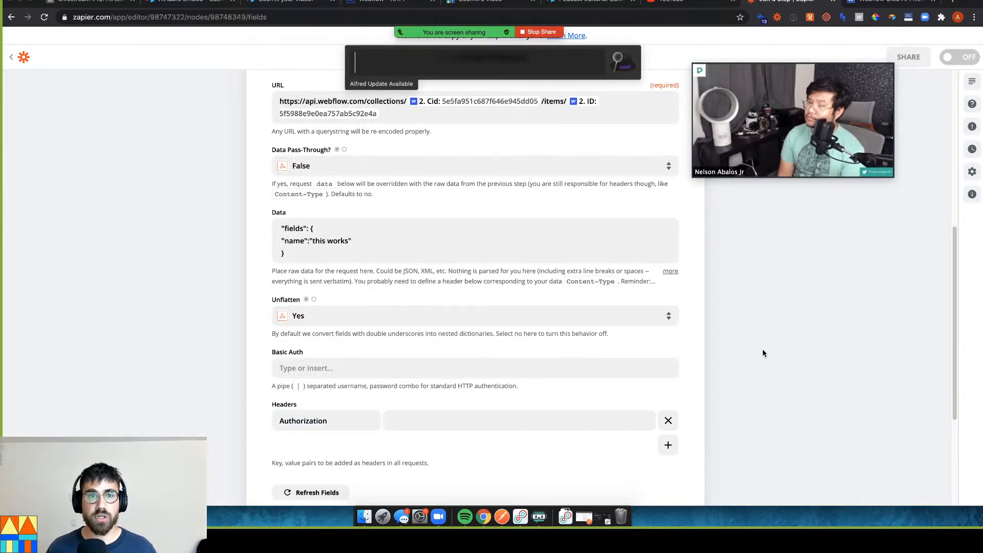
{"action": "type", "text": "webf"}
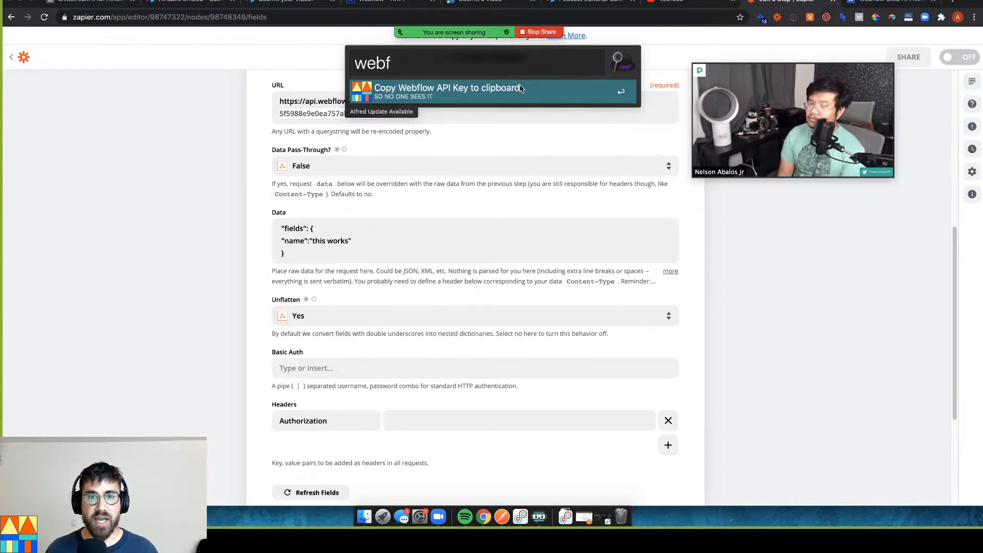
{"action": "left_click", "coordinate": [500, 91]}
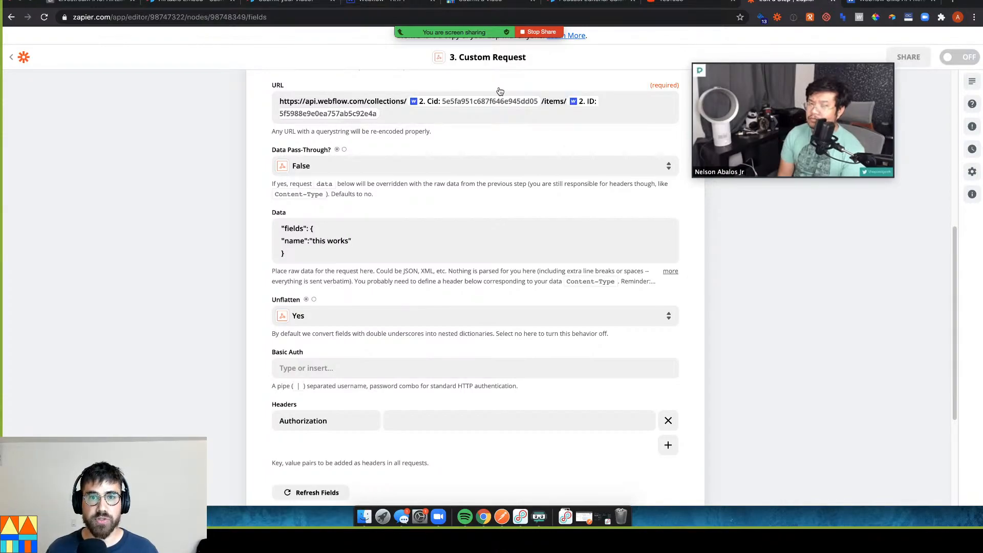
{"action": "left_click", "coordinate": [502, 422]}
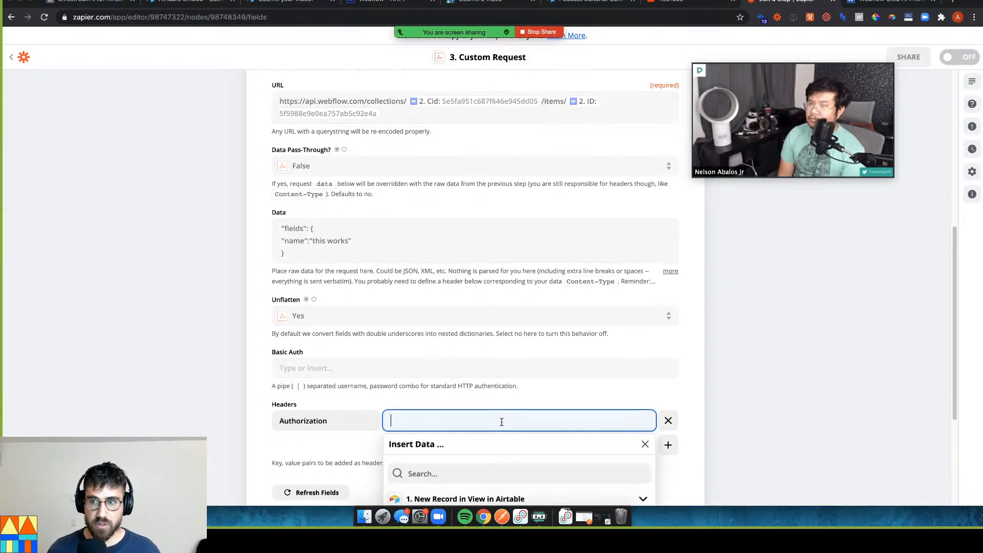
{"action": "type", "text": "Bearer"}
{"action": "key", "text": "super+v"}
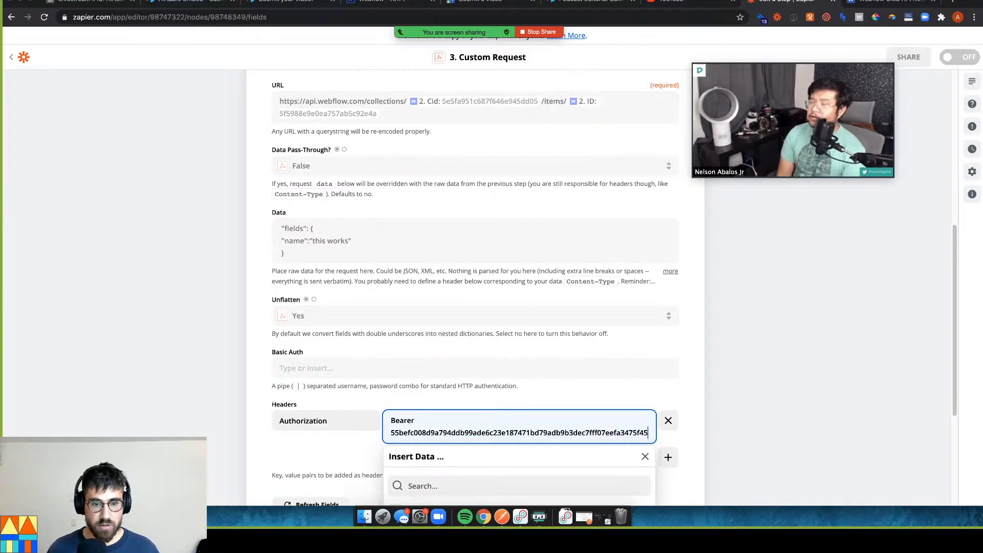
{"action": "left_click", "coordinate": [801, 395]}
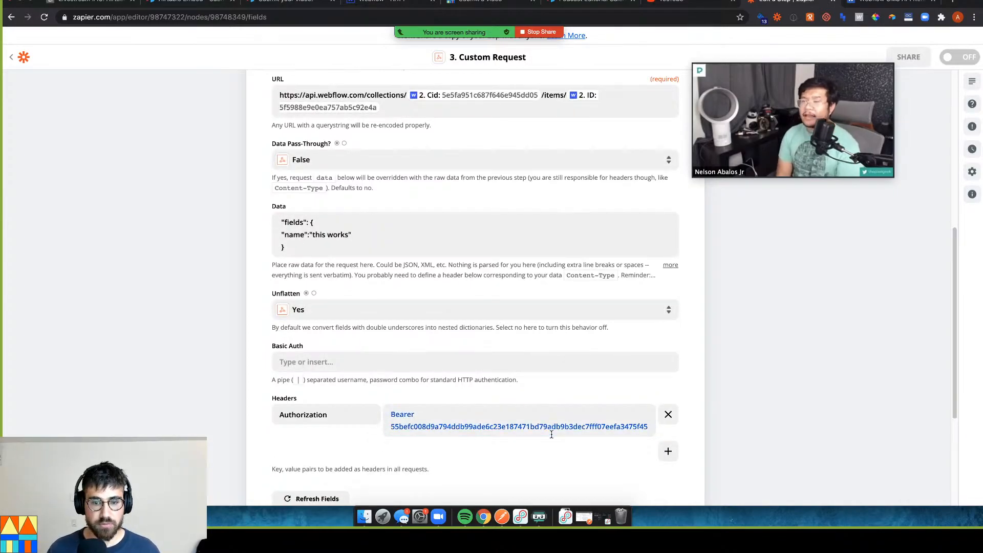
{"action": "scroll", "coordinate": [615, 425], "scroll_direction": "down", "scroll_amount": 1}
Add a second header row with the key accept-version, copied from the Webflow docs
{"action": "left_click", "coordinate": [660, 431]}
{"action": "right_click", "coordinate": [672, 434]}
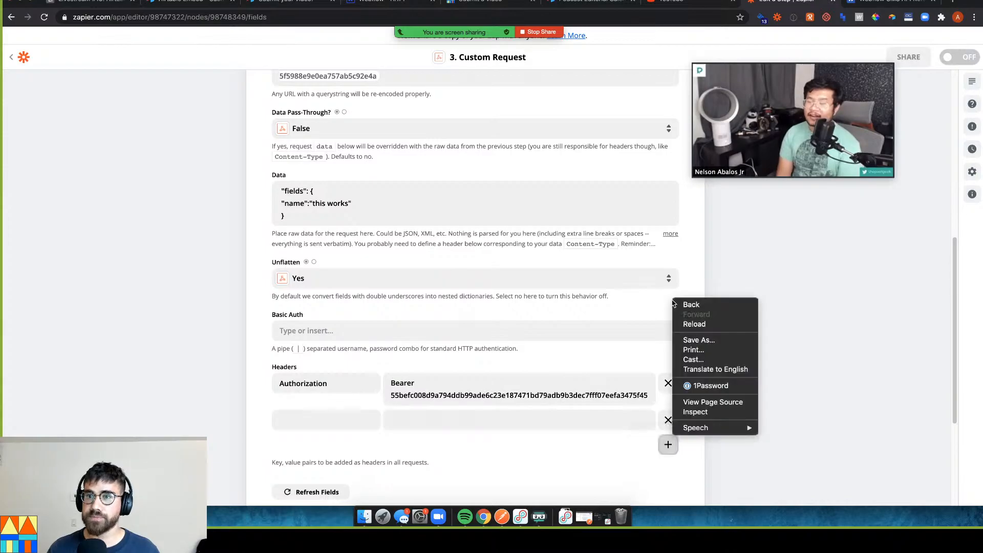
{"action": "left_click", "coordinate": [877, 1]}
{"action": "left_click", "coordinate": [877, 2]}
{"action": "left_click_drag", "start_coordinate": [836, 71], "coordinate": [538, 84]}
{"action": "left_click", "coordinate": [643, 133]}
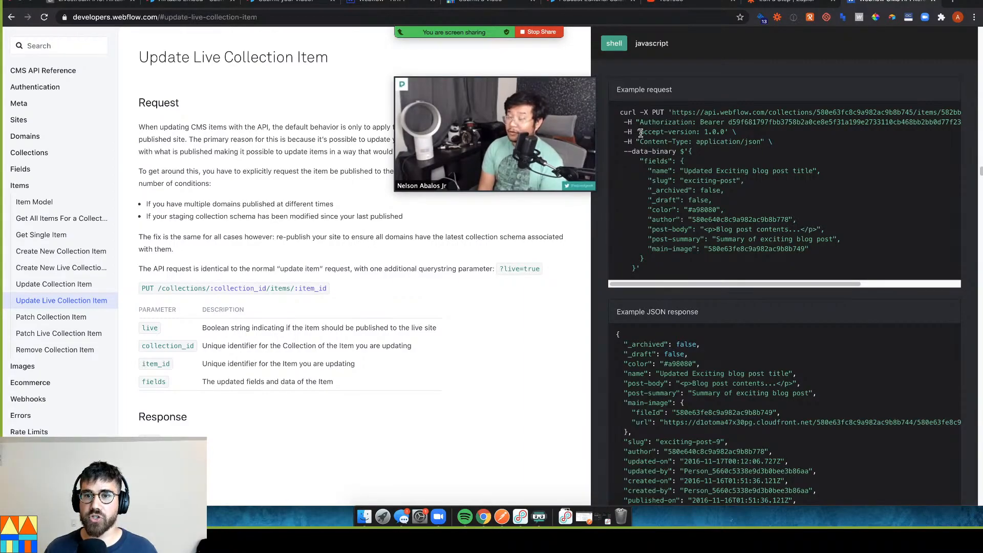
{"action": "left_click_drag", "start_coordinate": [641, 132], "coordinate": [687, 132]}
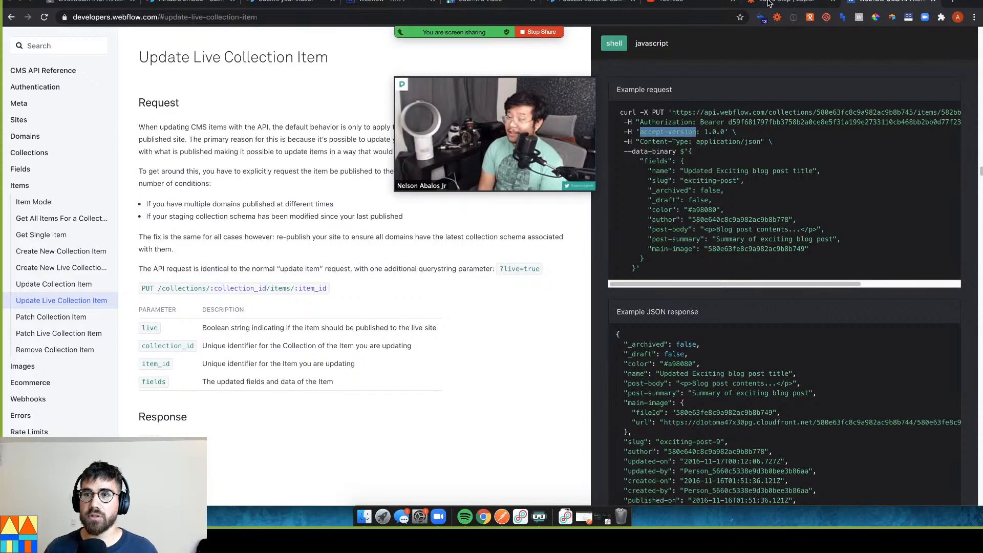
{"action": "key", "text": "ctrl+shift+Tab"}
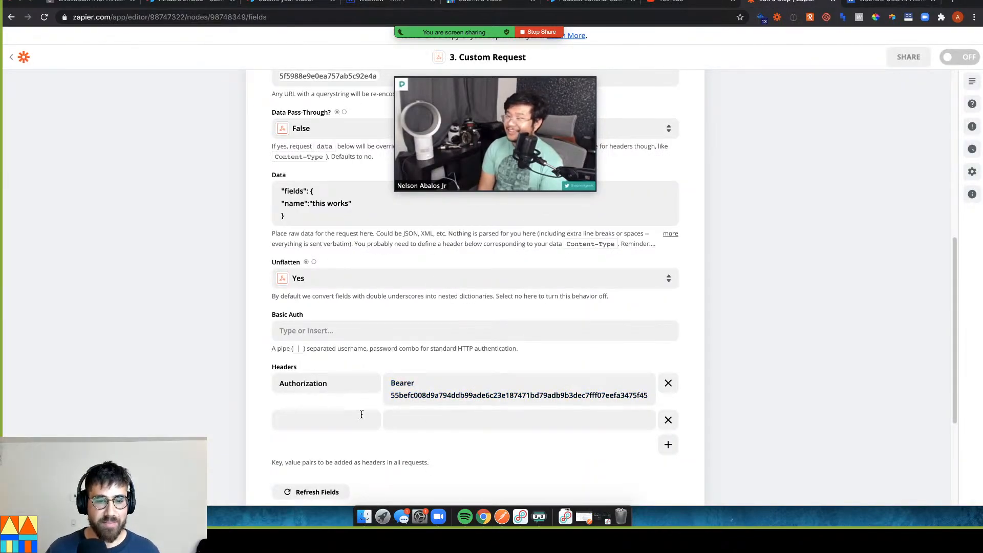
{"action": "type", "text": "accept-version"}
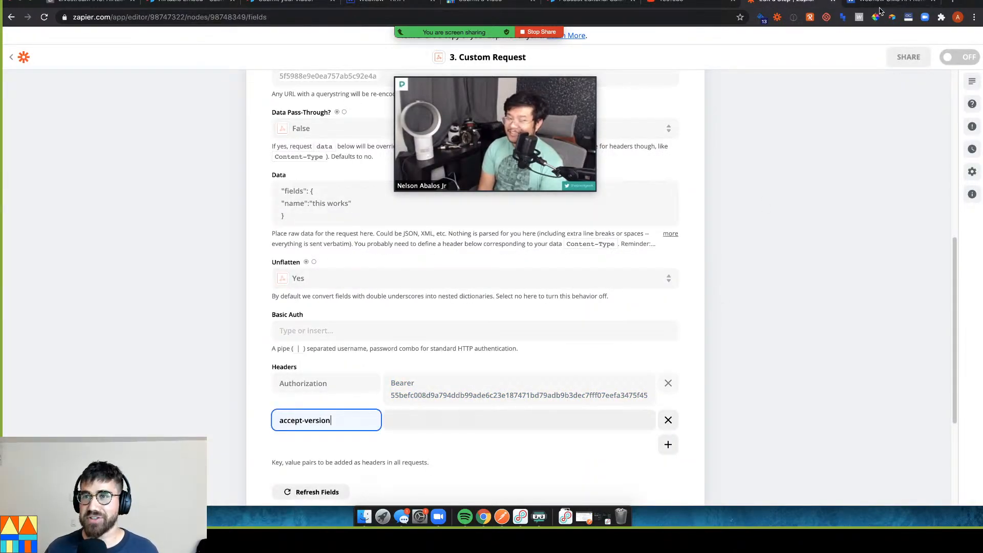
Set the accept-version value to 1.0.0 and add another empty header row
{"action": "key", "text": "ctrl+Tab"}
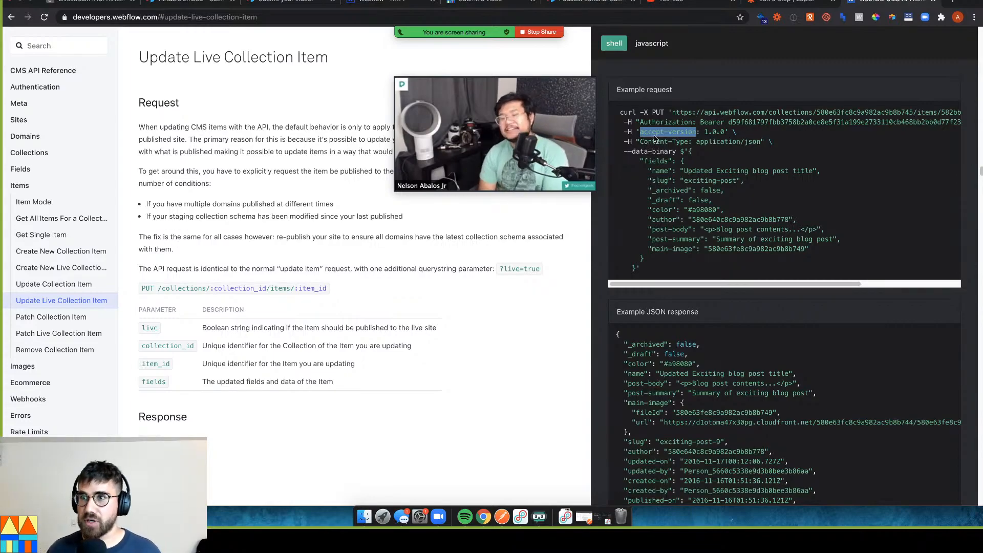
{"action": "left_click", "coordinate": [707, 132]}
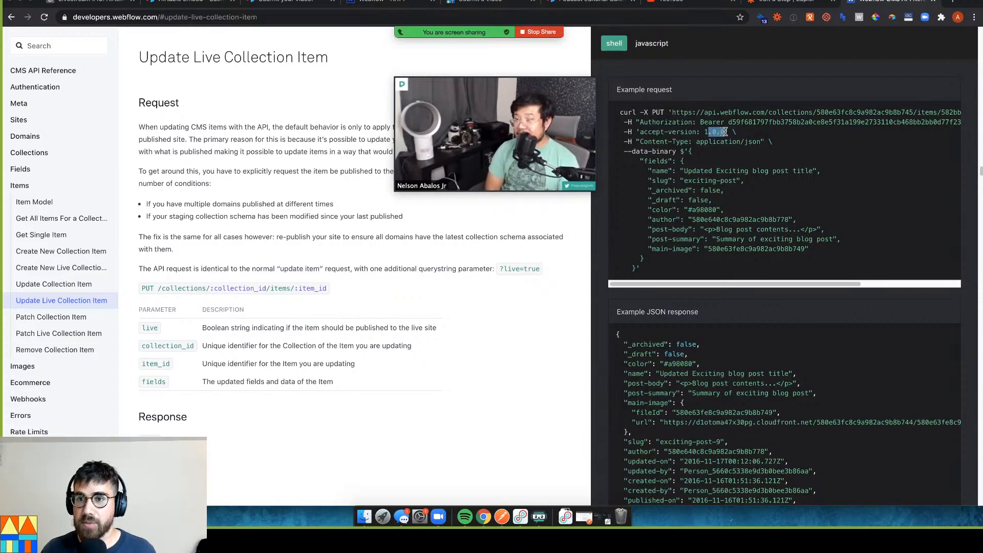
{"action": "left_click", "coordinate": [702, 132]}
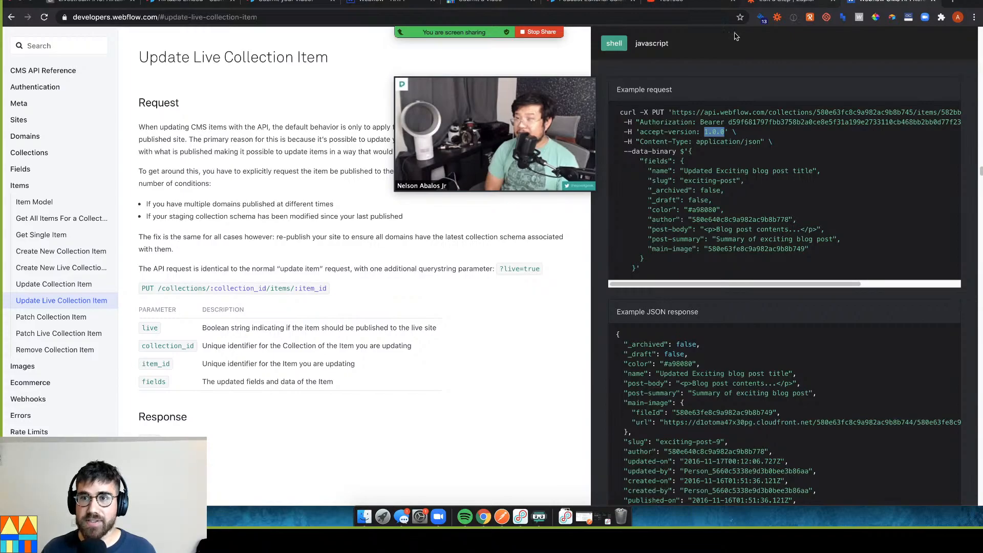
{"action": "left_click", "coordinate": [782, 1]}
{"action": "left_click", "coordinate": [521, 426]}
{"action": "type", "text": "1.0.0"}
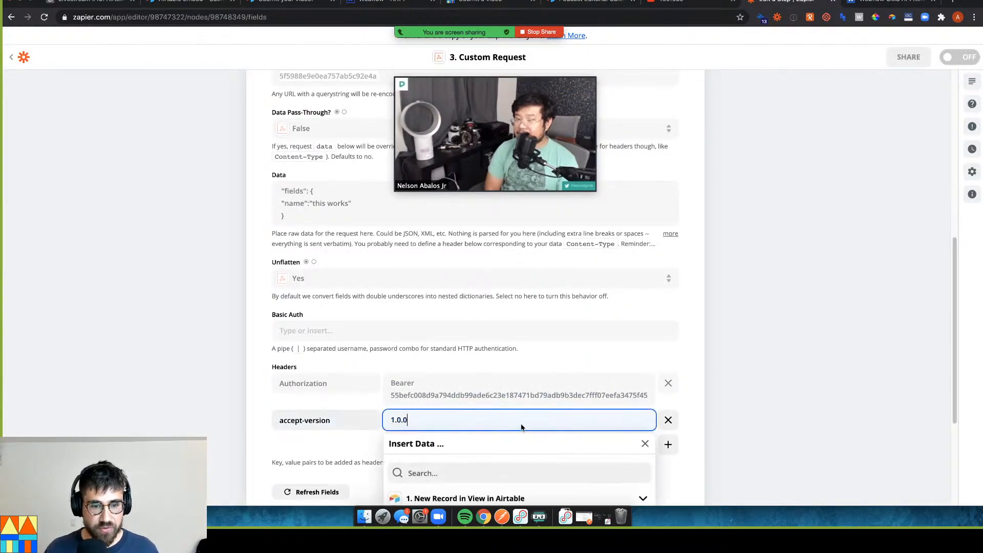
{"action": "left_click", "coordinate": [668, 444]}
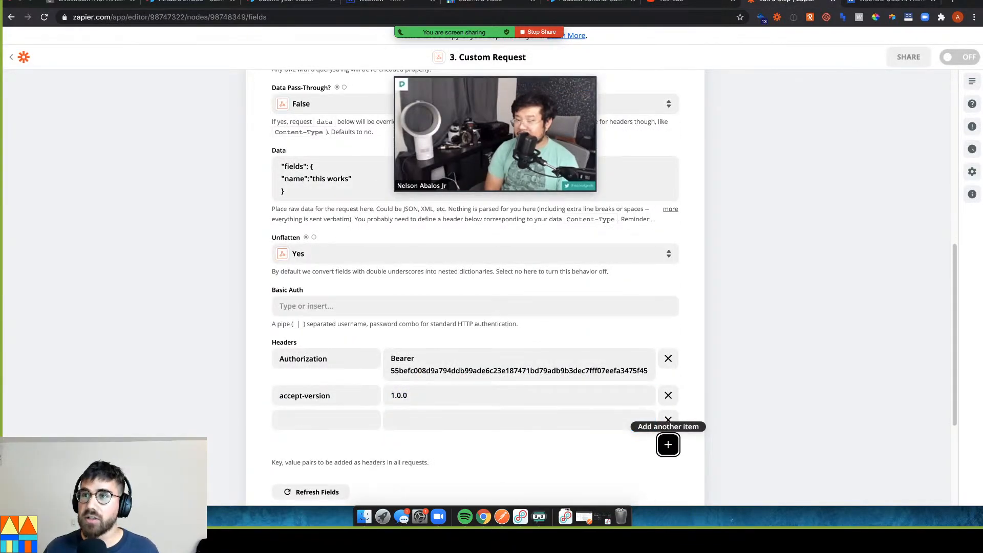
Name the new header Content-Type, copied from the Webflow docs example
{"action": "left_click", "coordinate": [910, 2]}
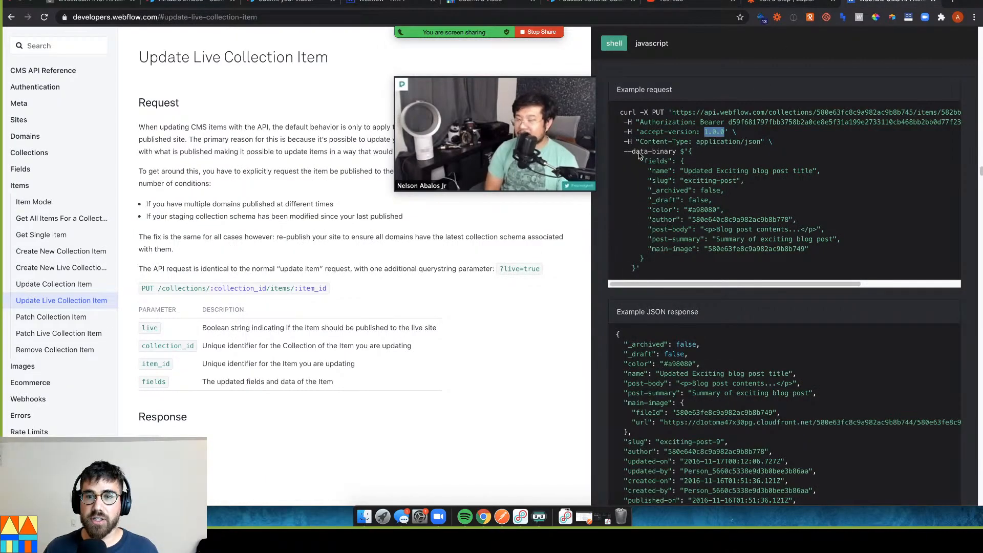
{"action": "left_click_drag", "start_coordinate": [639, 145], "coordinate": [679, 144]}
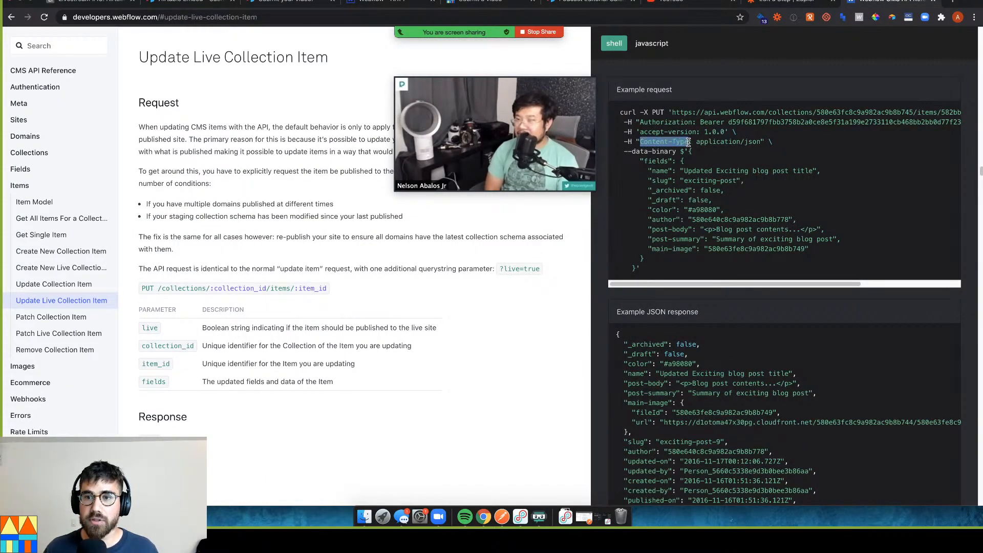
{"action": "left_click", "coordinate": [772, 9]}
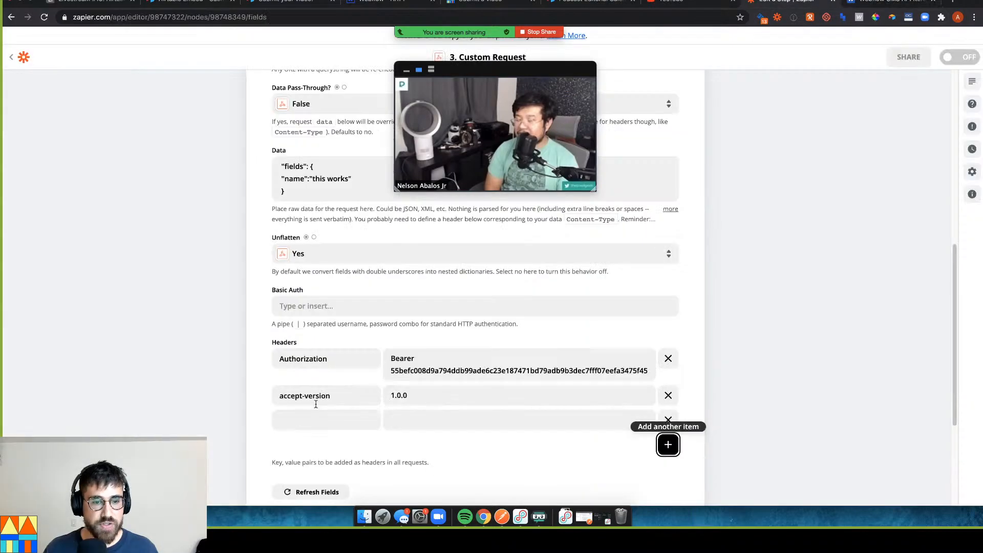
{"action": "left_click", "coordinate": [320, 419]}
{"action": "type", "text": "Content-Type"}
{"action": "key", "text": "Tab"}
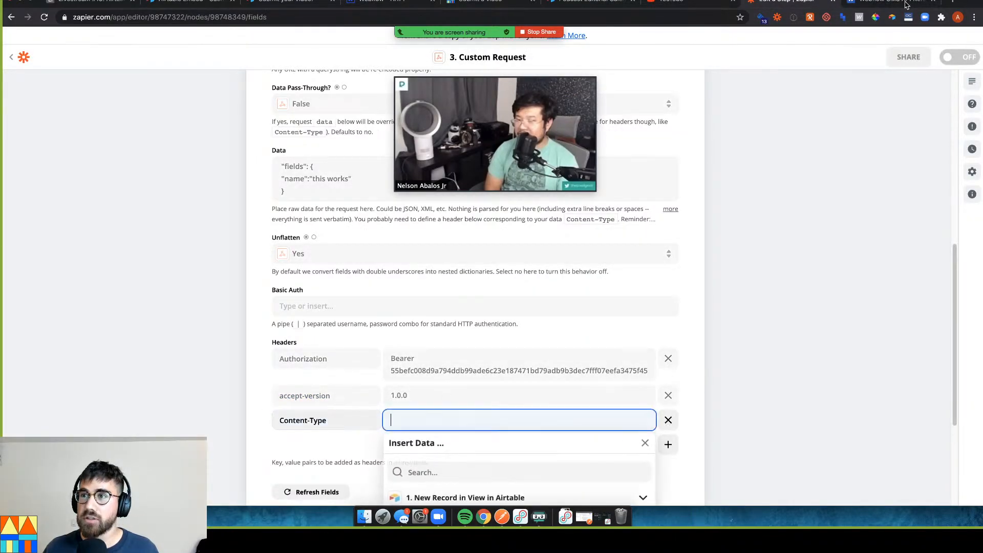
Set the Content-Type header value to application/json
{"action": "key", "text": "ctrl+Tab"}
{"action": "left_click_drag", "start_coordinate": [696, 142], "coordinate": [733, 142]}
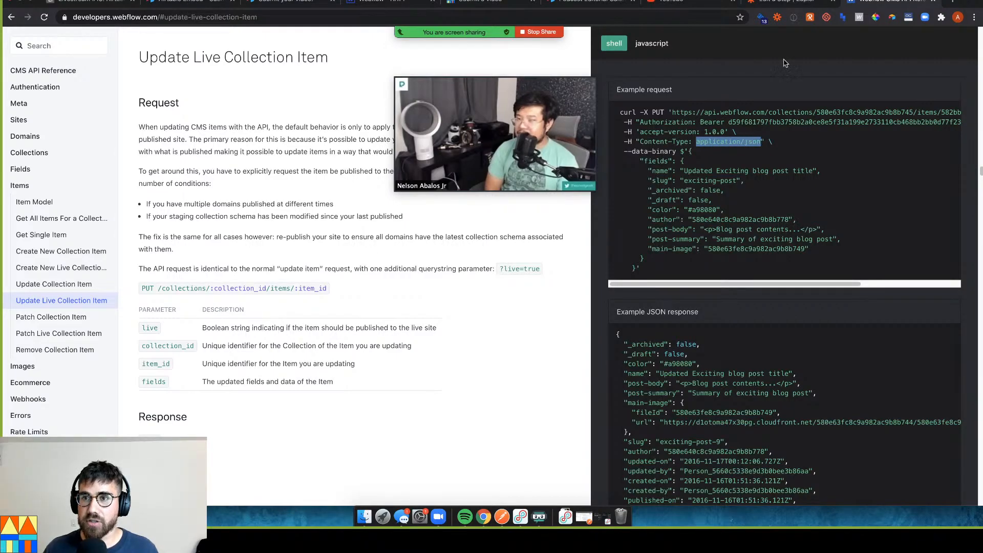
{"action": "left_click", "coordinate": [790, 3]}
{"action": "left_click", "coordinate": [493, 404]}
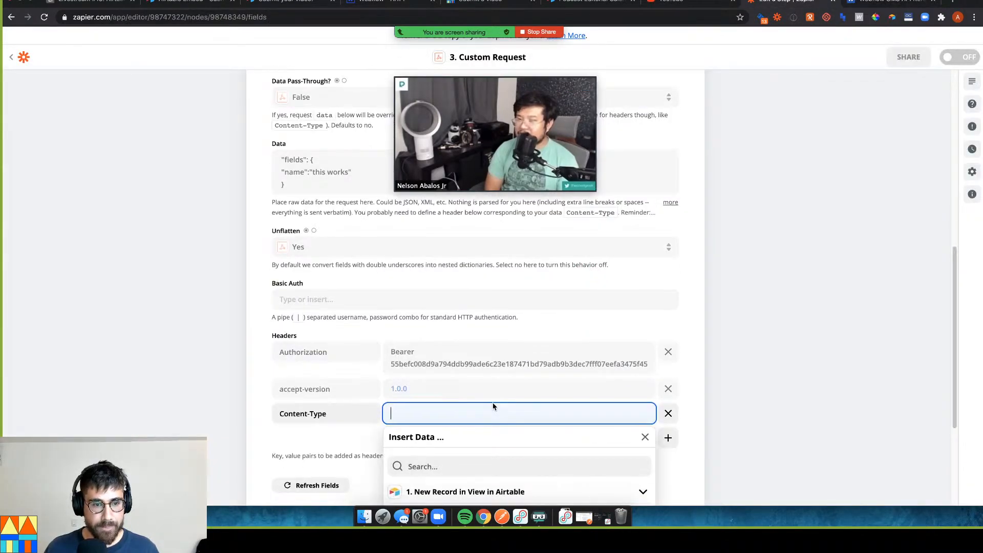
{"action": "type", "text": "application/json"}
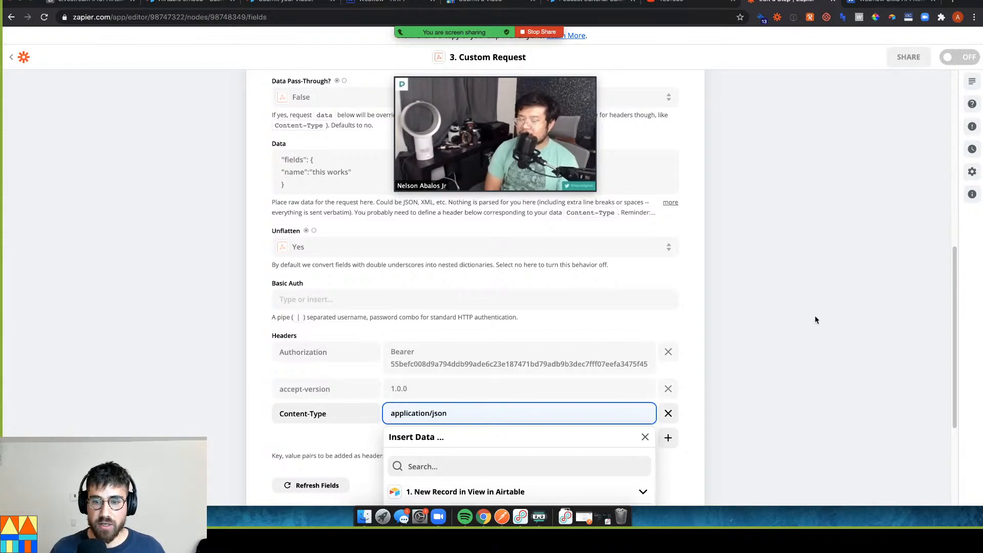
{"action": "left_click", "coordinate": [724, 323]}
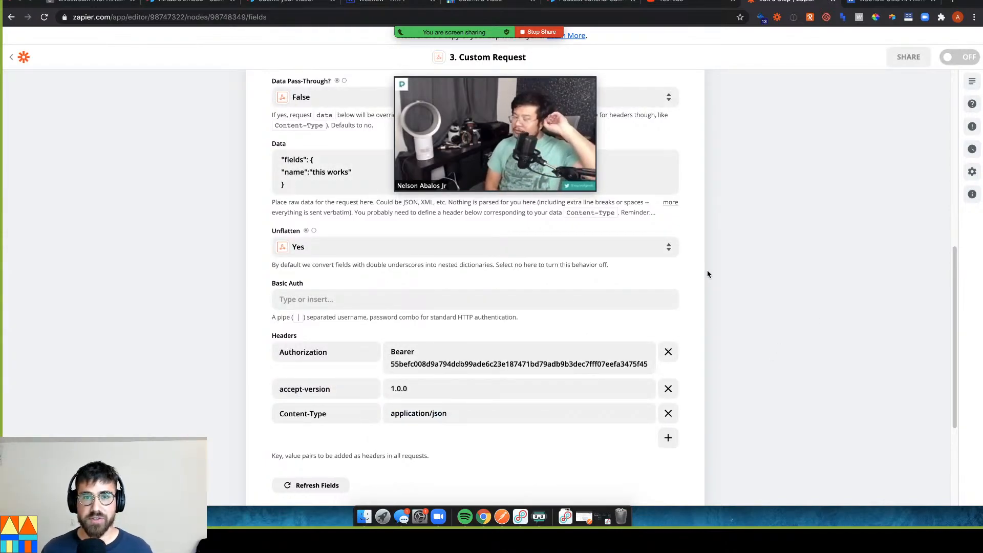
Review the request's Data body against the Webflow docs, leaving it unchanged
{"action": "left_click_drag", "start_coordinate": [521, 71], "coordinate": [838, 53]}
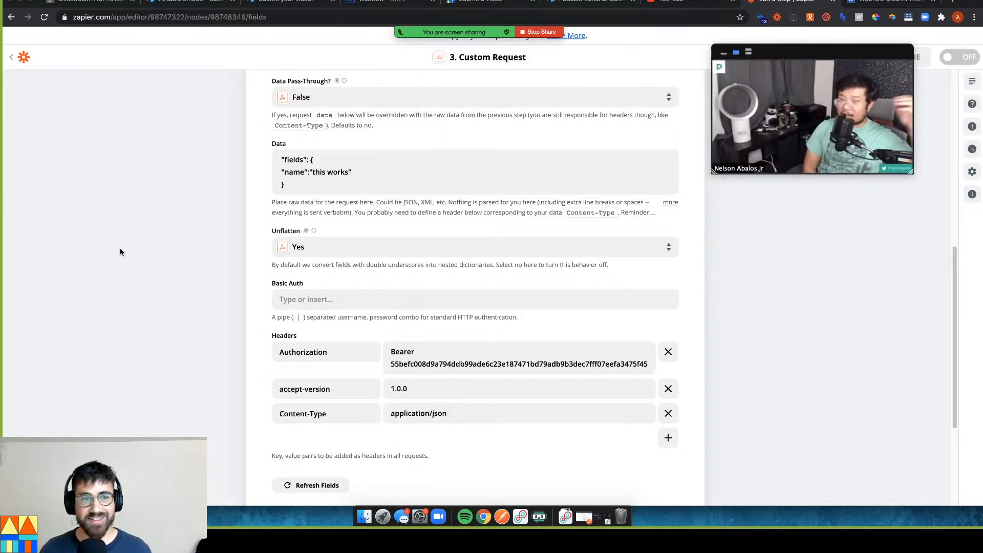
{"action": "left_click", "coordinate": [372, 170]}
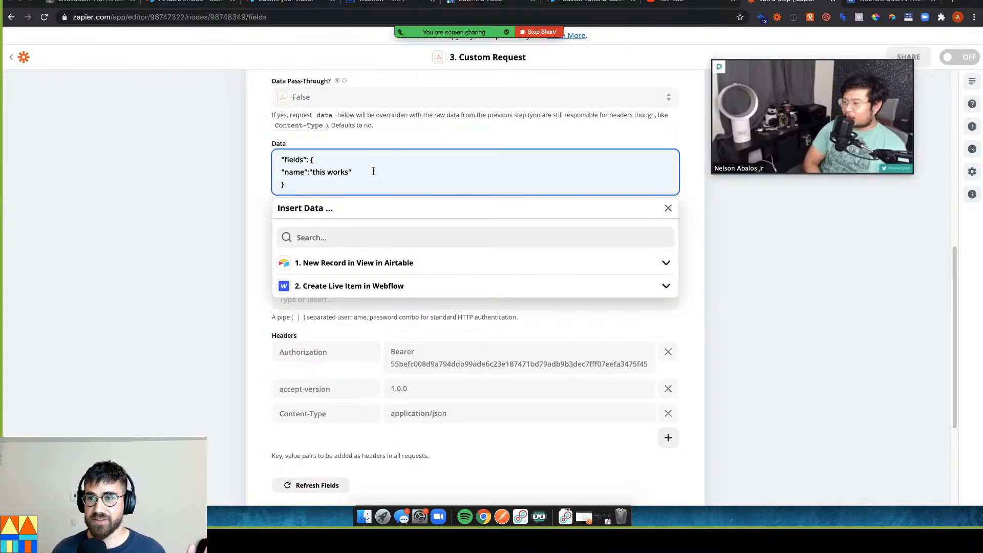
{"action": "left_click", "coordinate": [229, 237]}
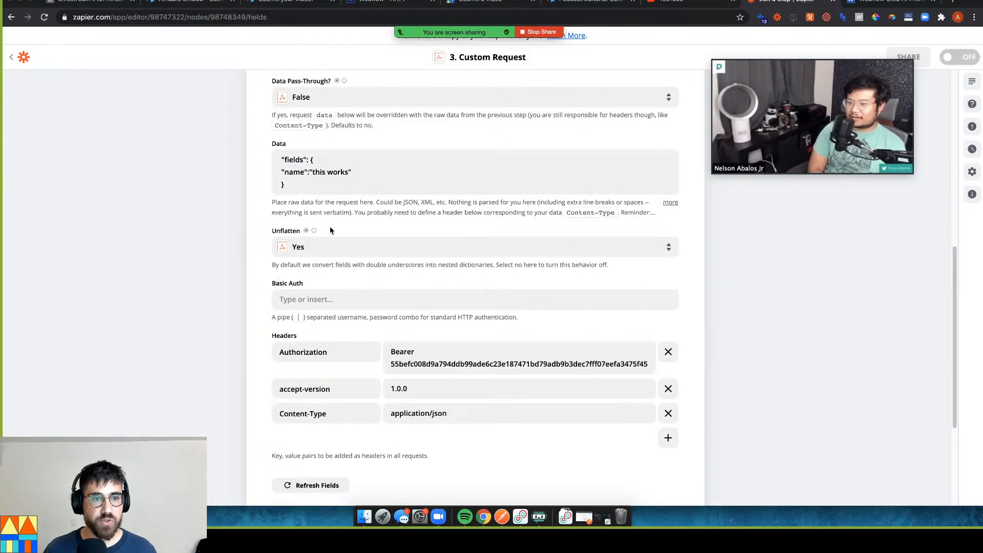
{"action": "left_click", "coordinate": [876, 2]}
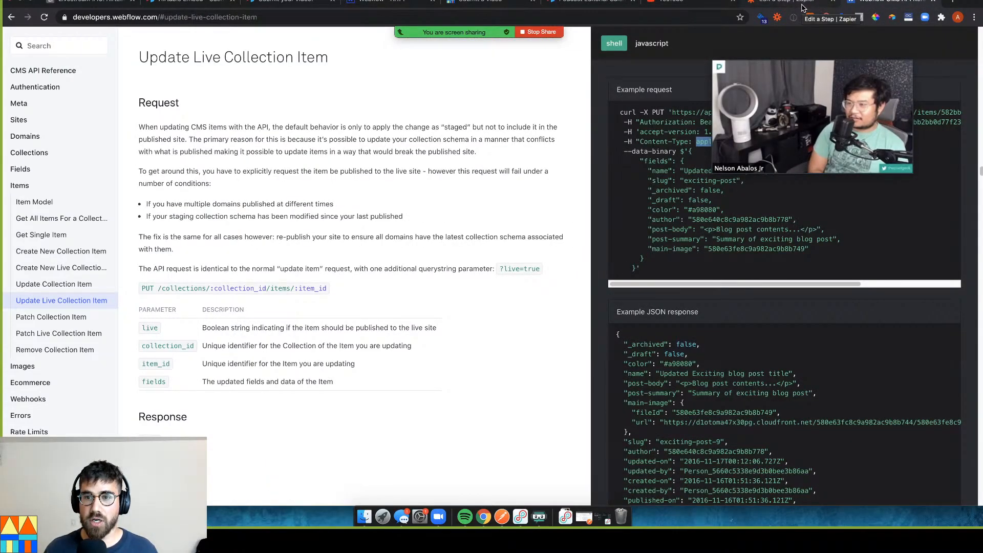
{"action": "left_click", "coordinate": [802, 7]}
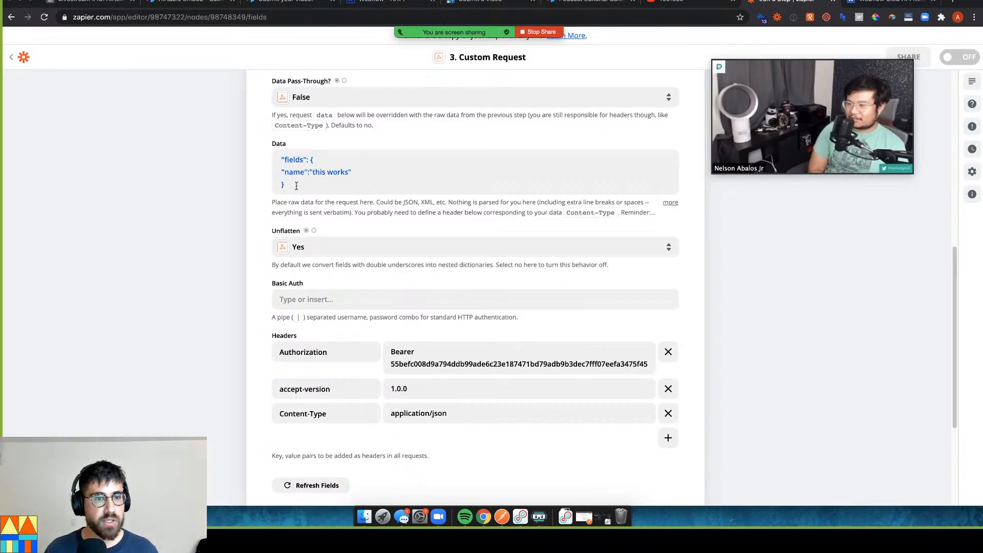
{"action": "scroll", "coordinate": [226, 266], "scroll_direction": "down", "scroll_amount": 5}
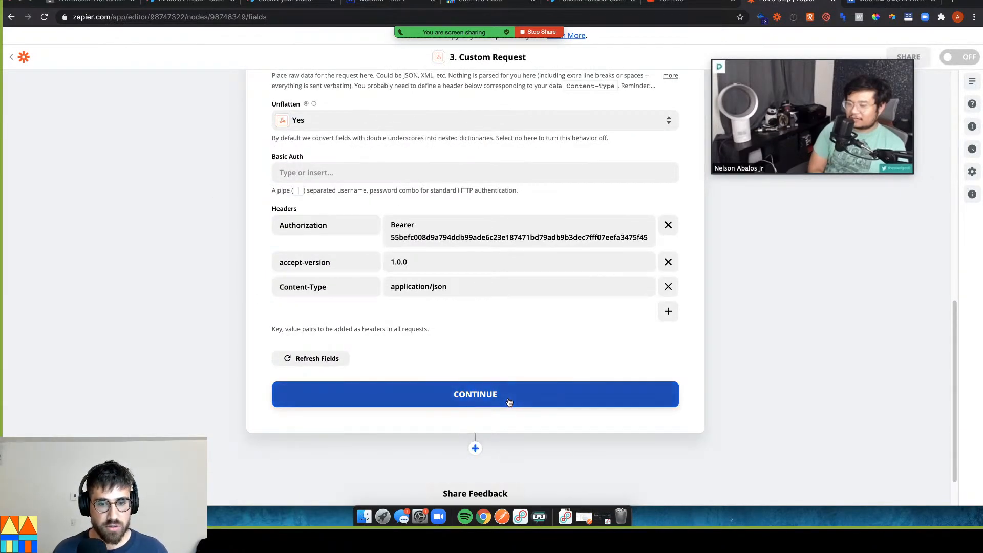
Test the PUT request, which fails with ValidationError, and reopen the request form
{"action": "left_click", "coordinate": [508, 402]}
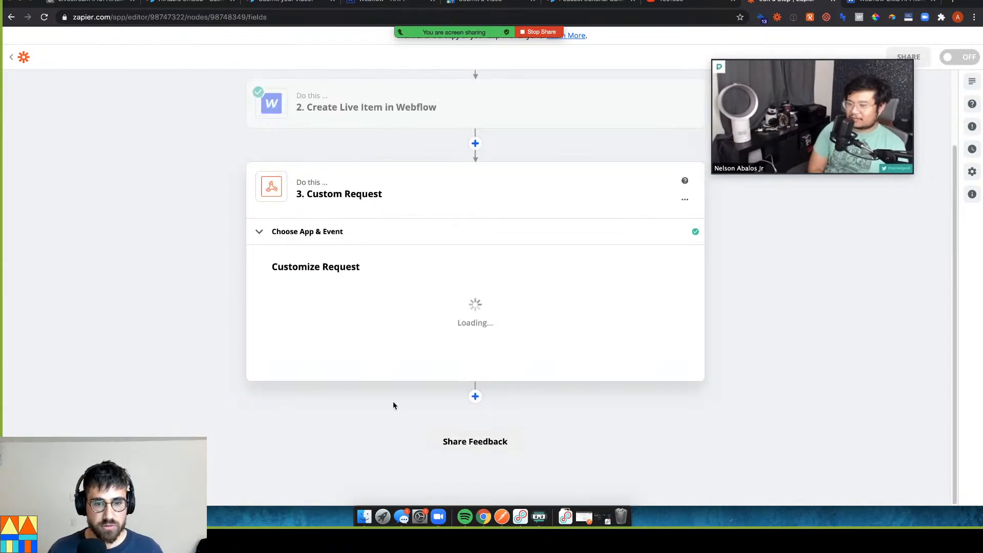
{"action": "left_click", "coordinate": [346, 356]}
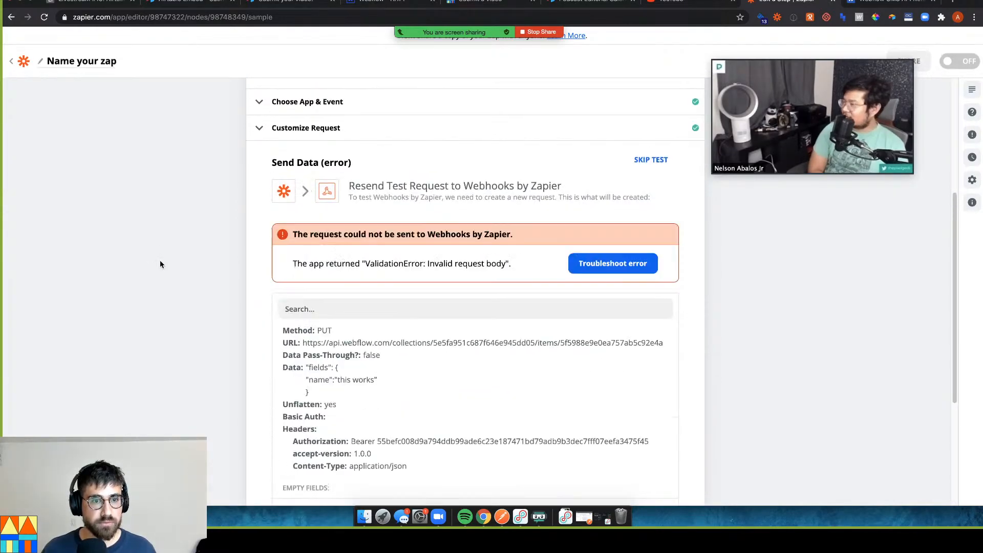
{"action": "left_click", "coordinate": [317, 105]}
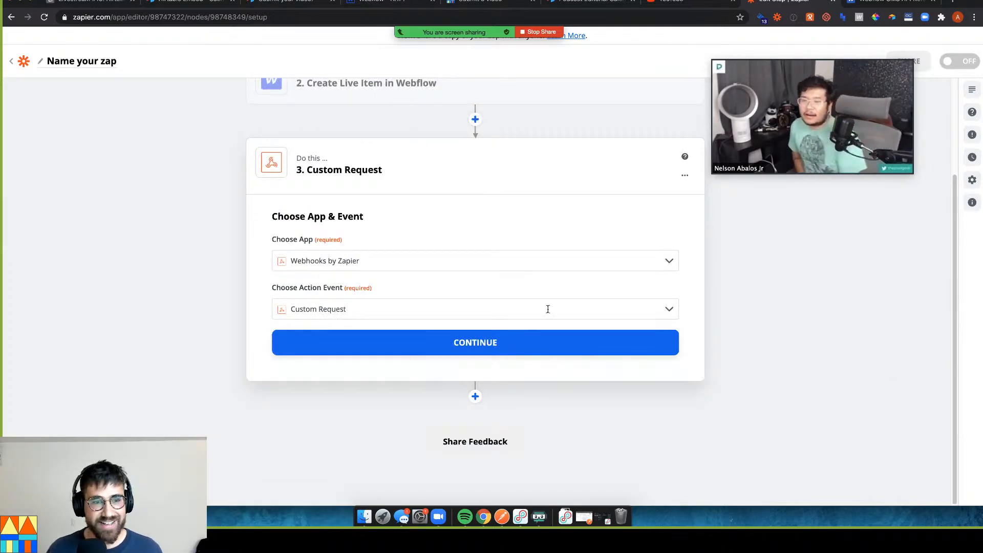
{"action": "left_click", "coordinate": [441, 341]}
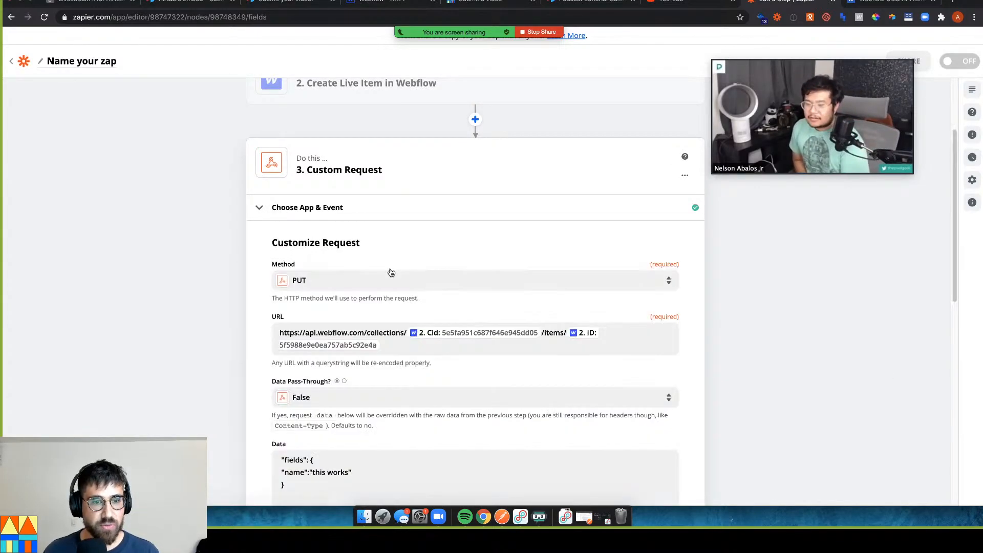
Wrap the Data body's fields object in an outer pair of braces
{"action": "scroll", "coordinate": [389, 280], "scroll_direction": "down", "scroll_amount": 1}
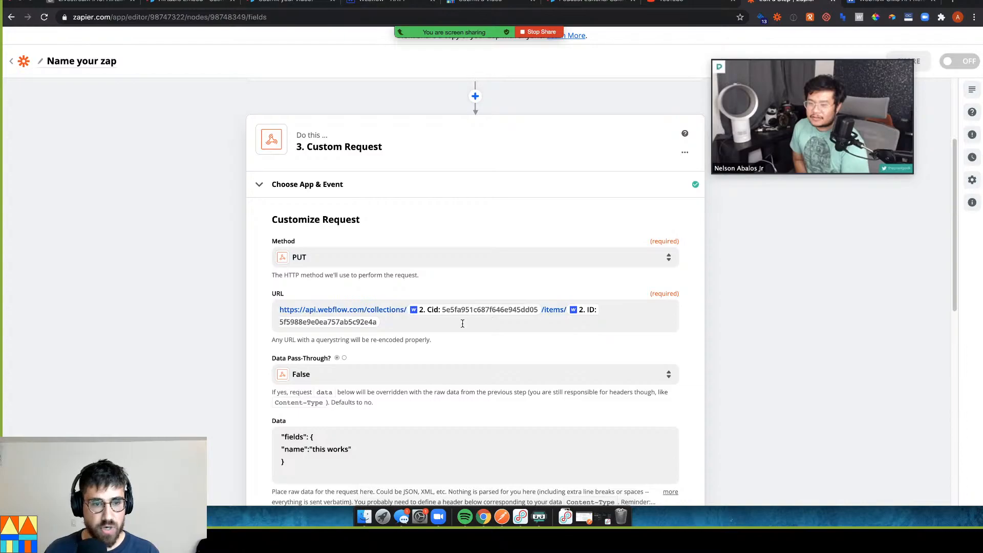
{"action": "scroll", "coordinate": [442, 311], "scroll_direction": "down", "scroll_amount": 5}
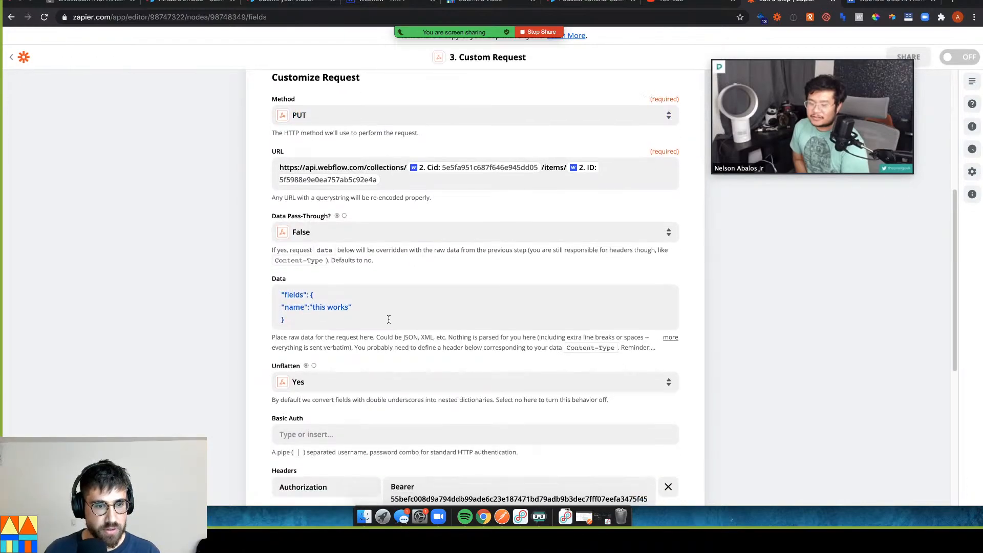
{"action": "left_click", "coordinate": [369, 317]}
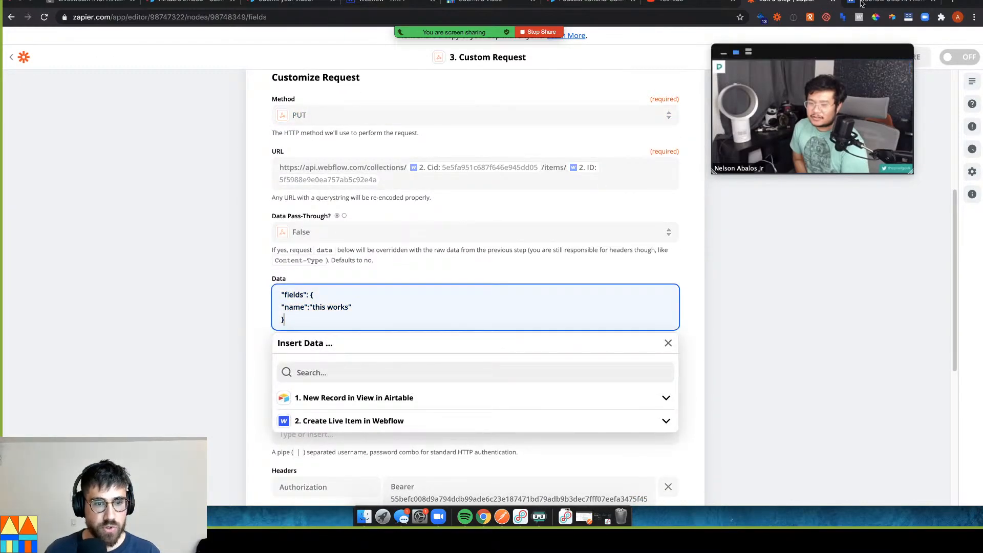
{"action": "key", "text": "ctrl+Tab"}
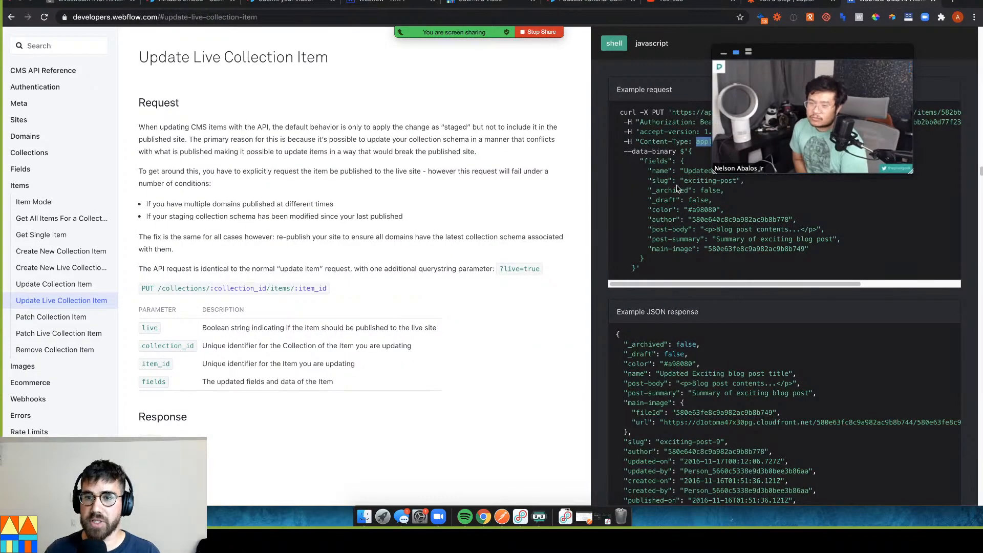
{"action": "key", "text": "ctrl+shift+Tab"}
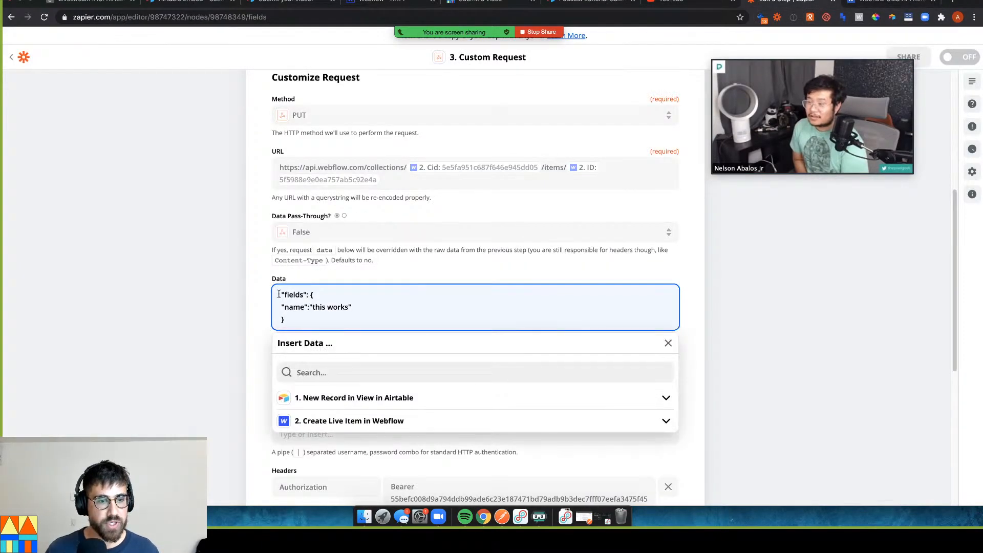
{"action": "left_click", "coordinate": [279, 291]}
{"action": "type", "text": "{"}
{"action": "key", "text": "Return"}
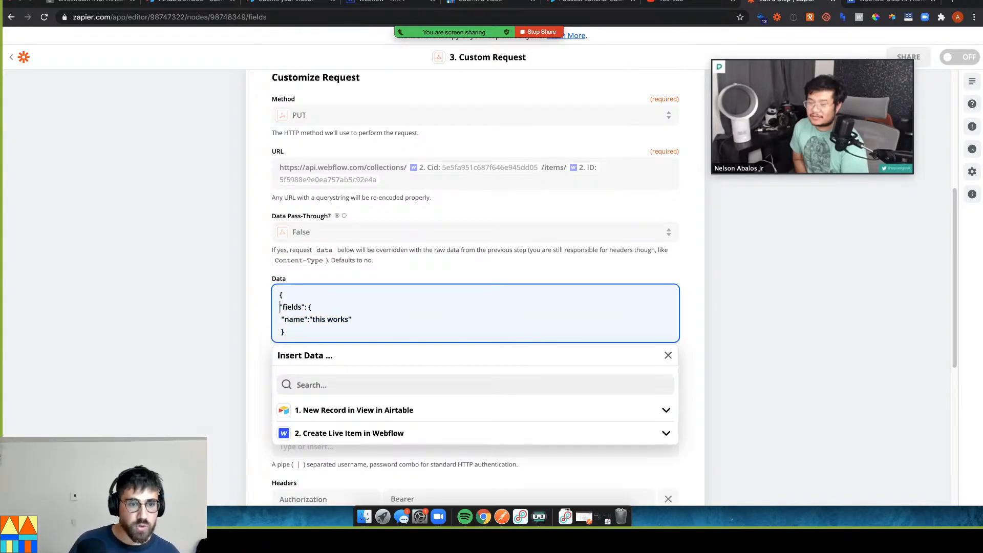
{"action": "left_click", "coordinate": [281, 332]}
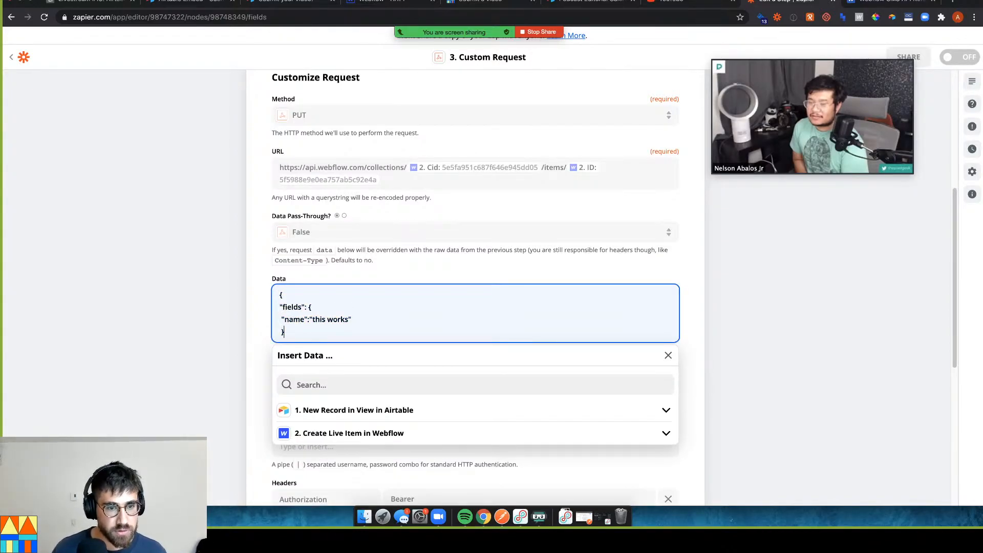
{"action": "key", "text": "Return"}
{"action": "type", "text": "}"}
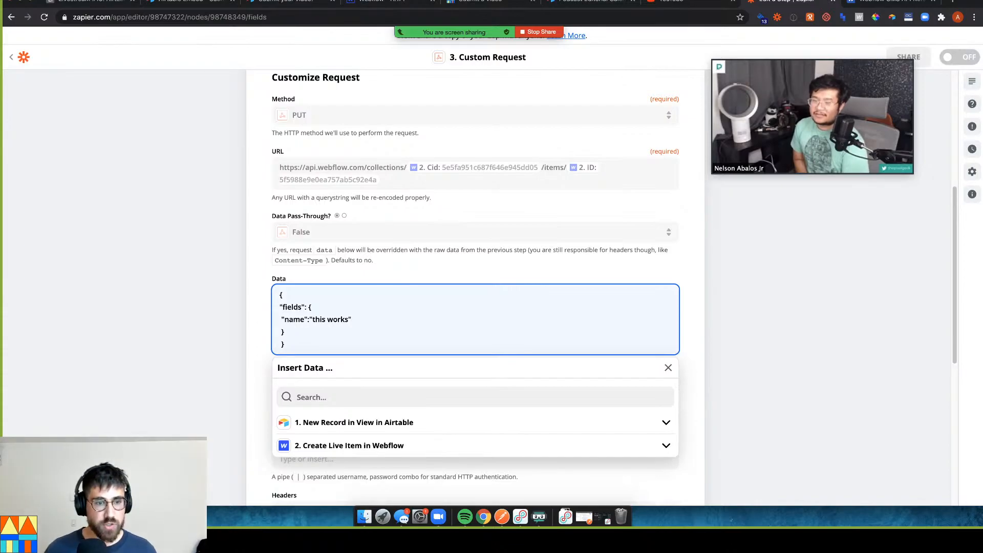
{"action": "left_click", "coordinate": [60, 300]}
Retest the custom request, then reopen the request setup for editing
{"action": "scroll", "coordinate": [351, 338], "scroll_direction": "down", "scroll_amount": 3}
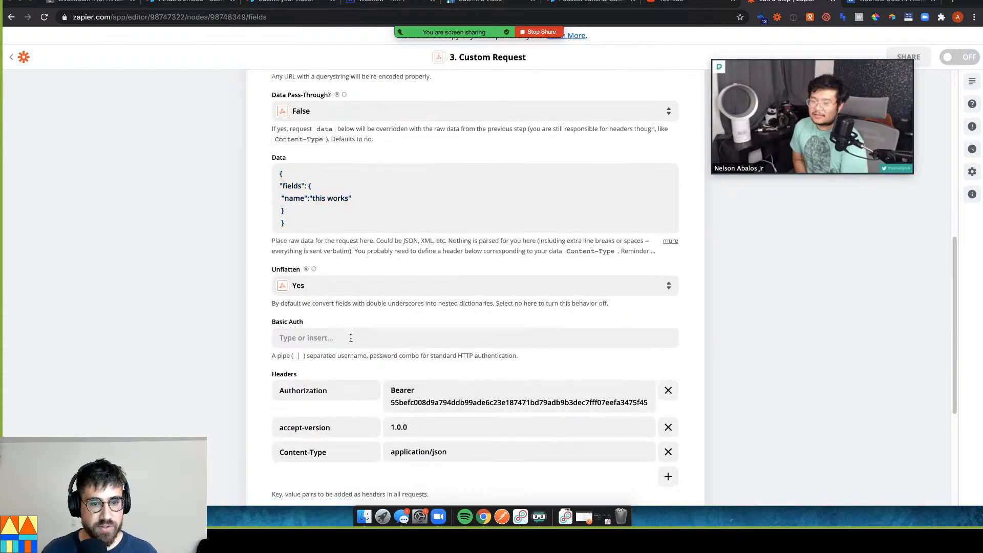
{"action": "scroll", "coordinate": [351, 337], "scroll_direction": "down", "scroll_amount": 5}
{"action": "left_click", "coordinate": [502, 343]}
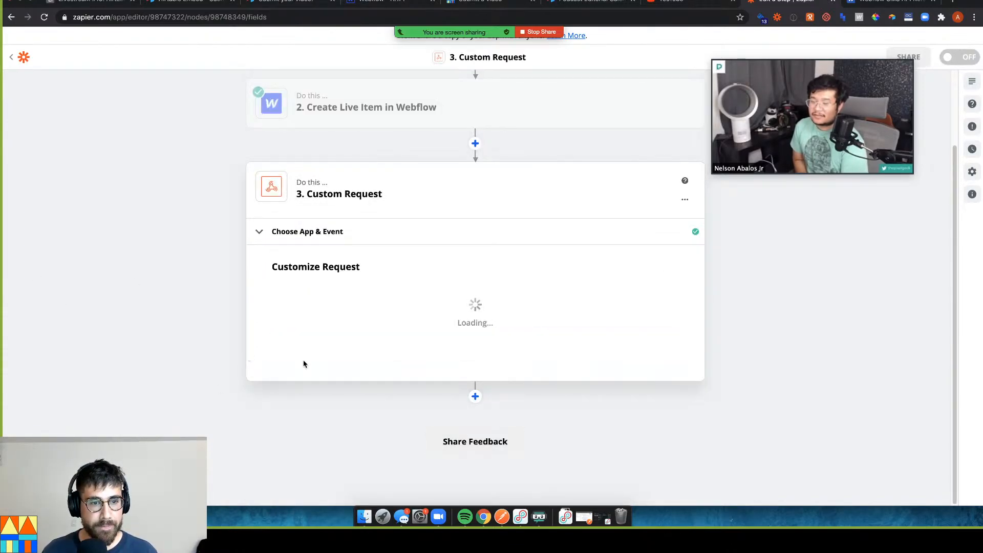
{"action": "left_click", "coordinate": [369, 349]}
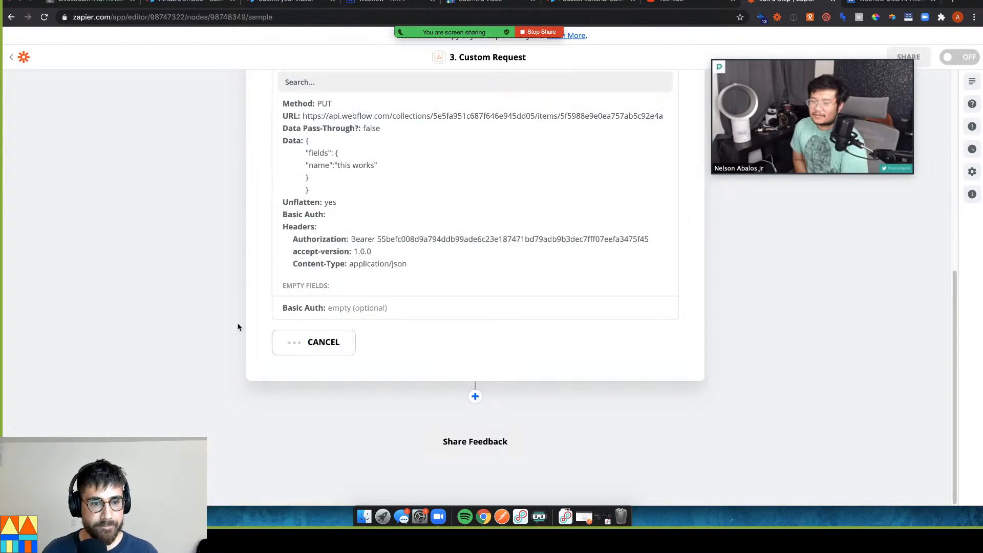
{"action": "scroll", "coordinate": [395, 159], "scroll_direction": "up", "scroll_amount": 3}
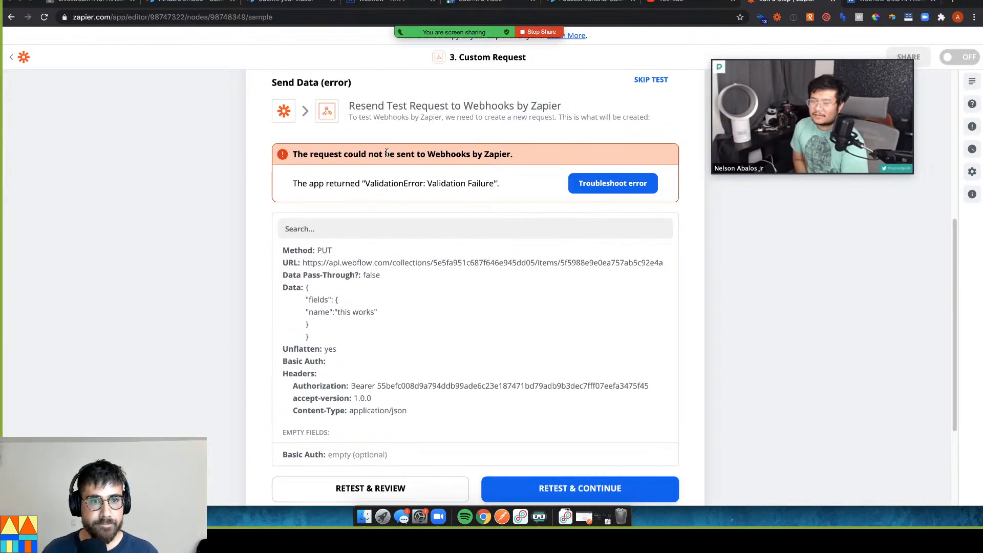
{"action": "scroll", "coordinate": [338, 136], "scroll_direction": "up", "scroll_amount": 2}
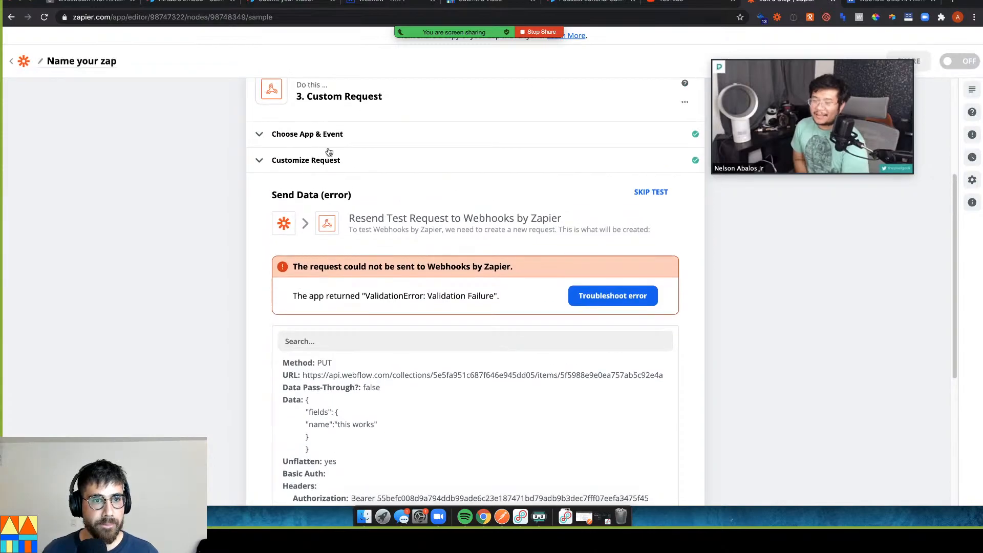
{"action": "left_click", "coordinate": [328, 143]}
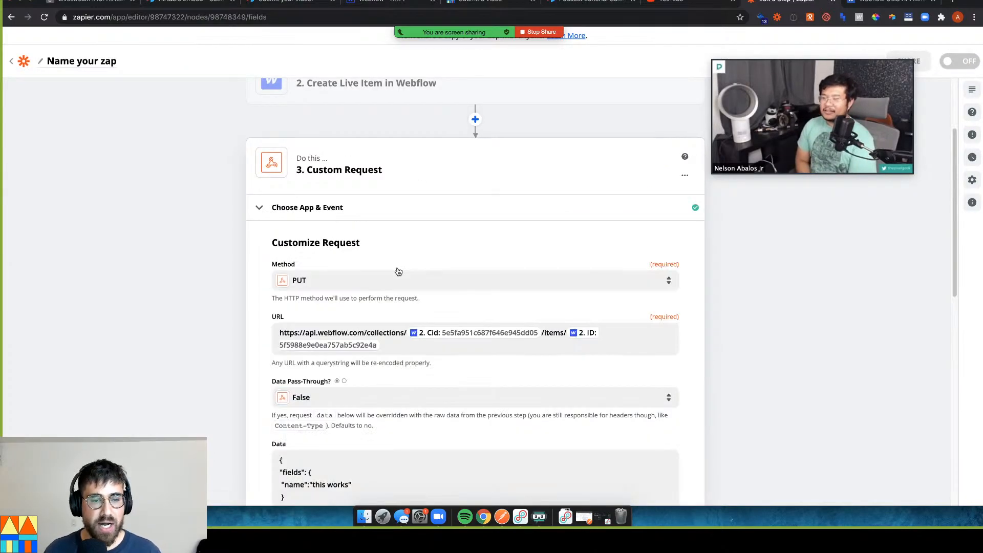
Review the request URL with its IDs and open the Zaps overview in another tab
{"action": "left_click", "coordinate": [415, 343]}
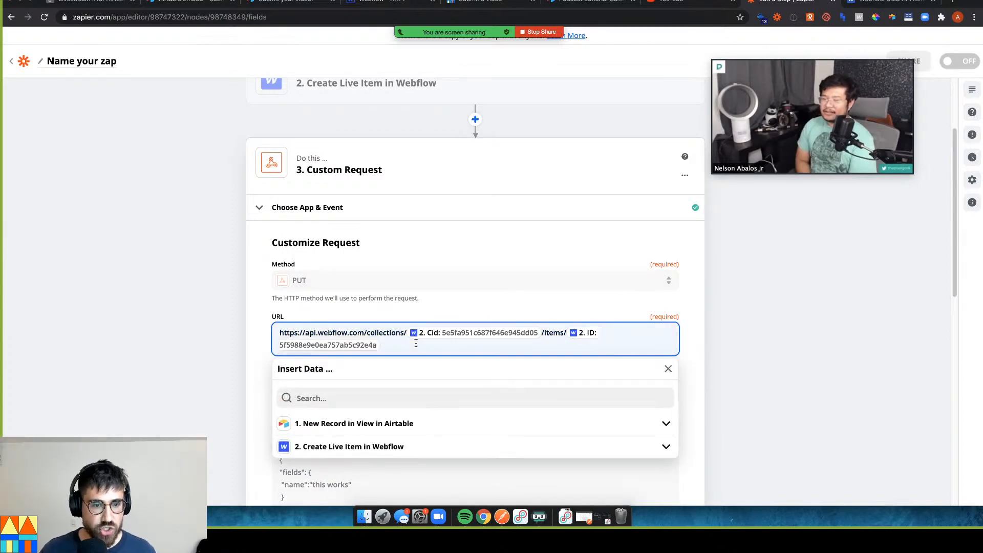
{"action": "scroll", "coordinate": [381, 322], "scroll_direction": "down", "scroll_amount": 4}
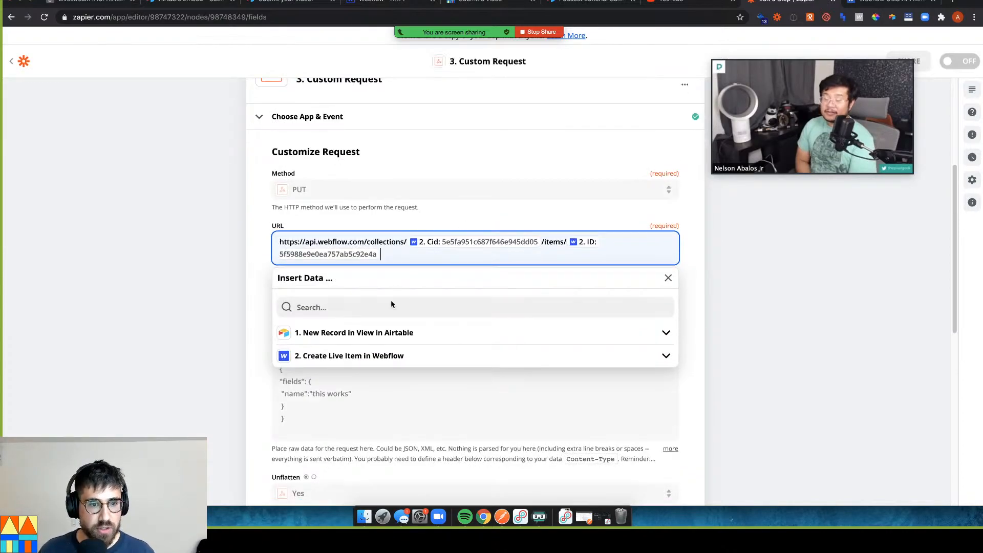
{"action": "left_click", "coordinate": [189, 336]}
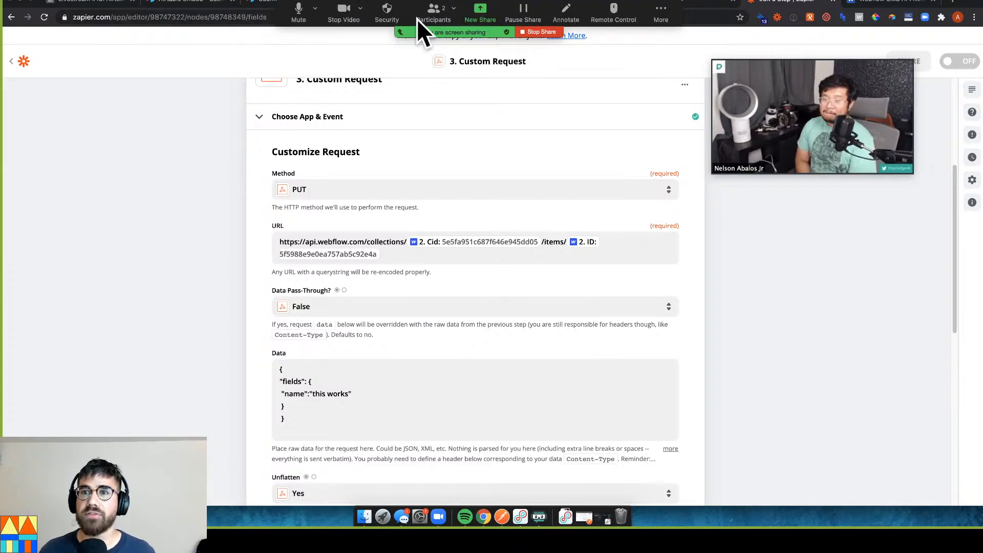
{"action": "left_click", "coordinate": [15, 62]}
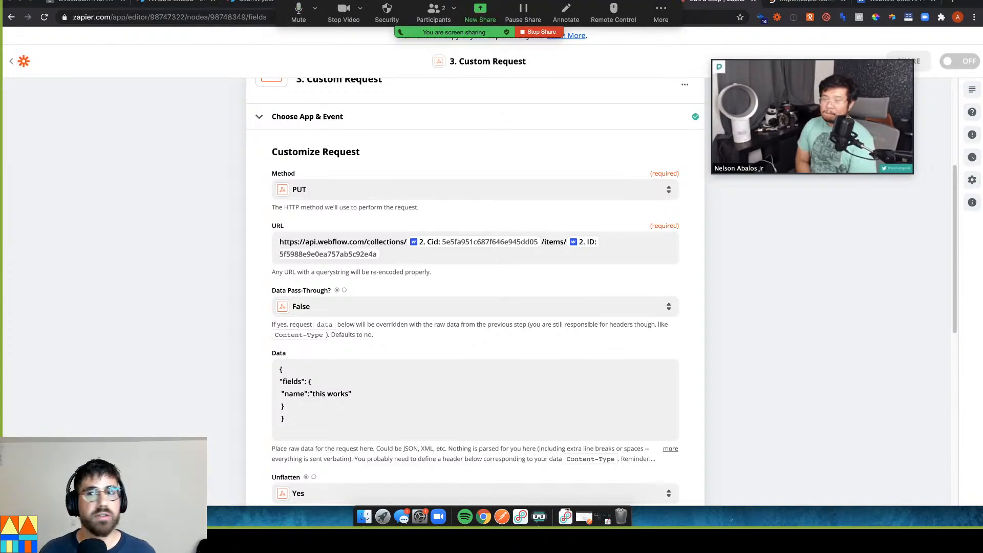
{"action": "left_click", "coordinate": [814, 4]}
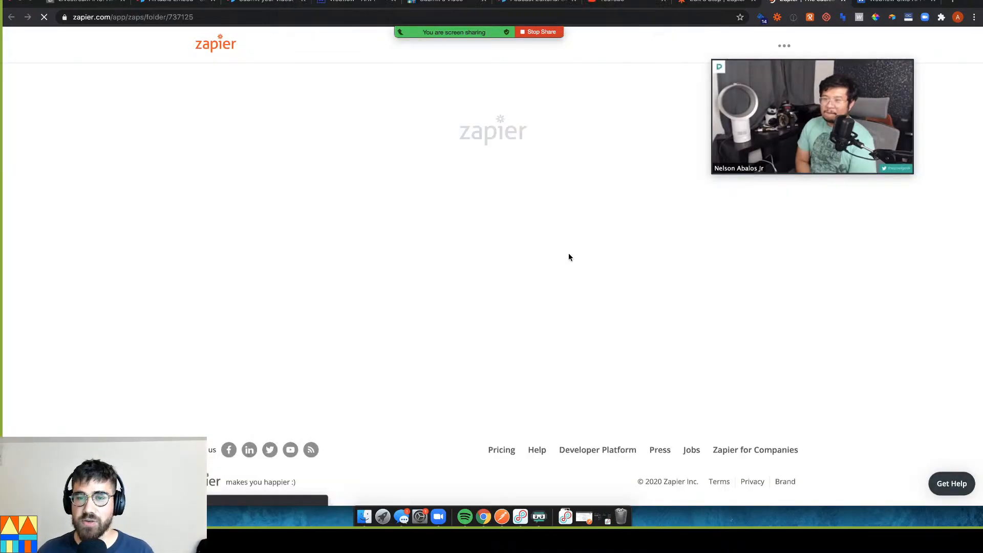
{"action": "left_click", "coordinate": [720, 5]}
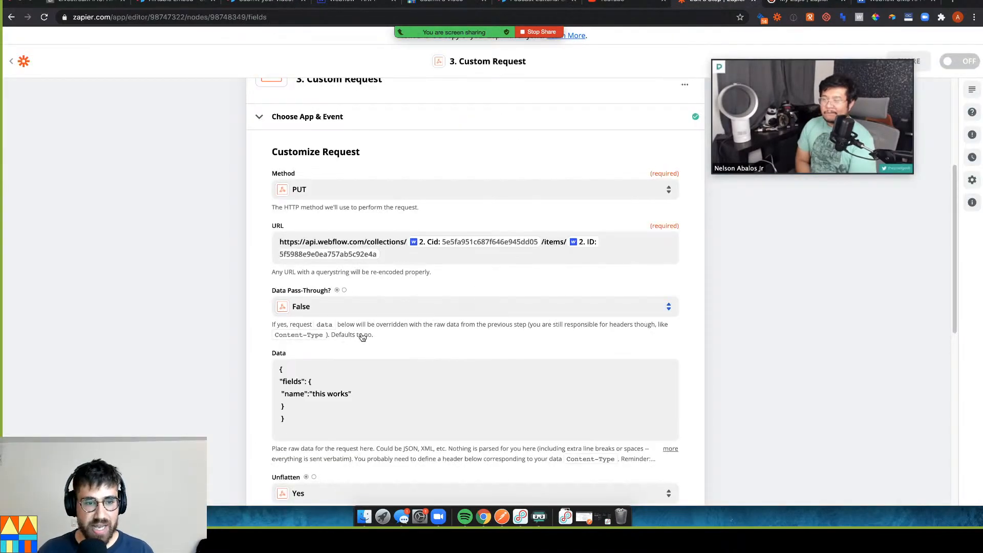
Compare the JSON body with the fields and name lines of Webflow's update-item example
{"action": "left_click", "coordinate": [307, 393]}
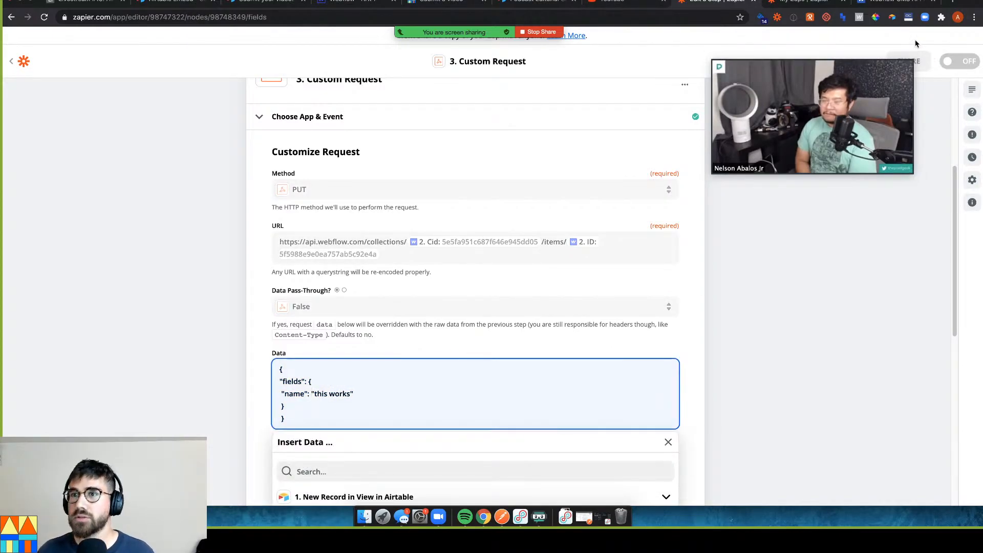
{"action": "left_click", "coordinate": [906, 2]}
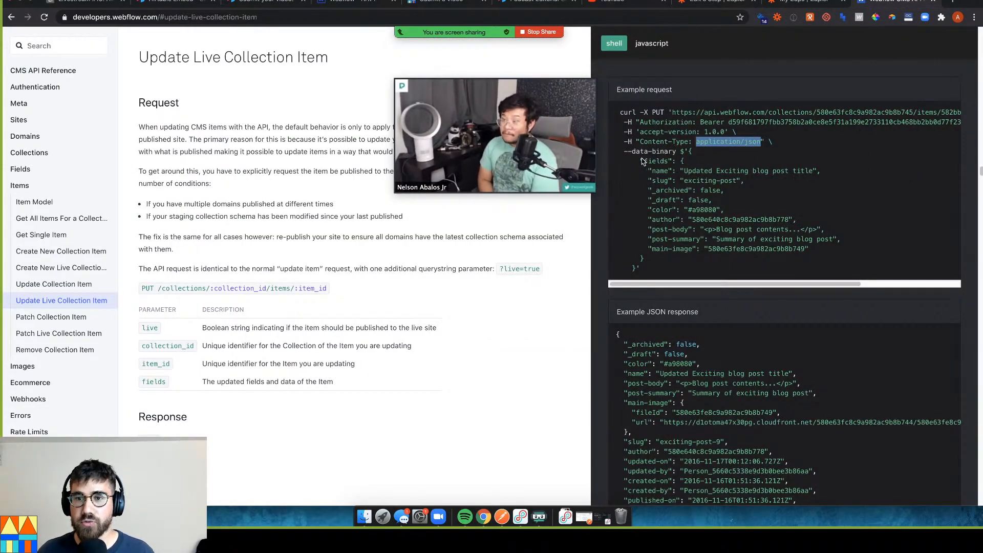
{"action": "left_click_drag", "start_coordinate": [640, 161], "coordinate": [655, 163]}
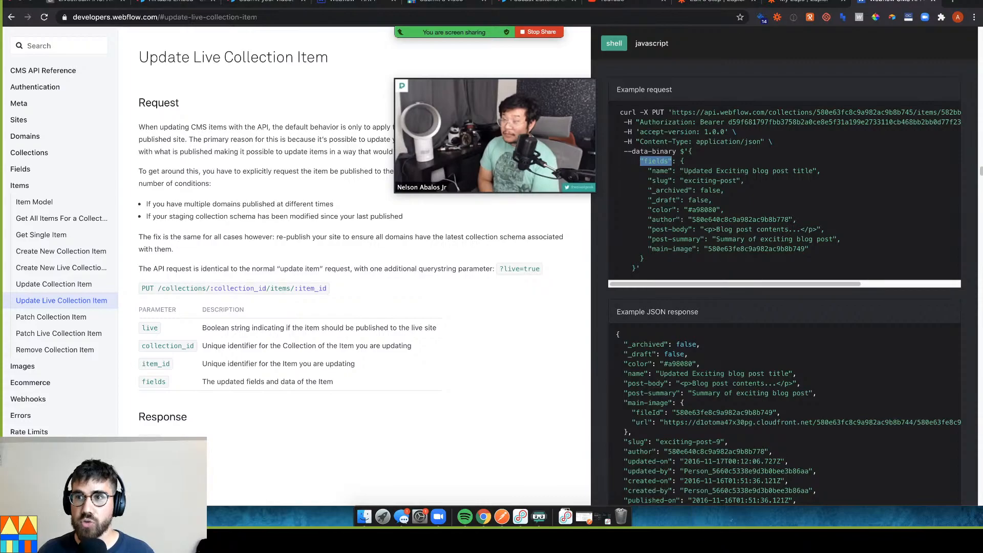
{"action": "left_click", "coordinate": [811, 2]}
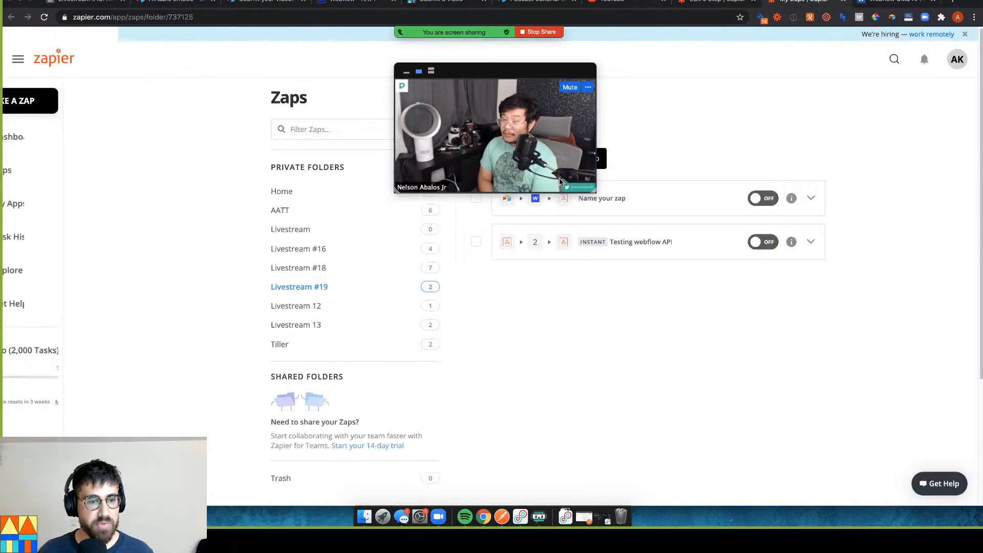
{"action": "left_click", "coordinate": [720, 2]}
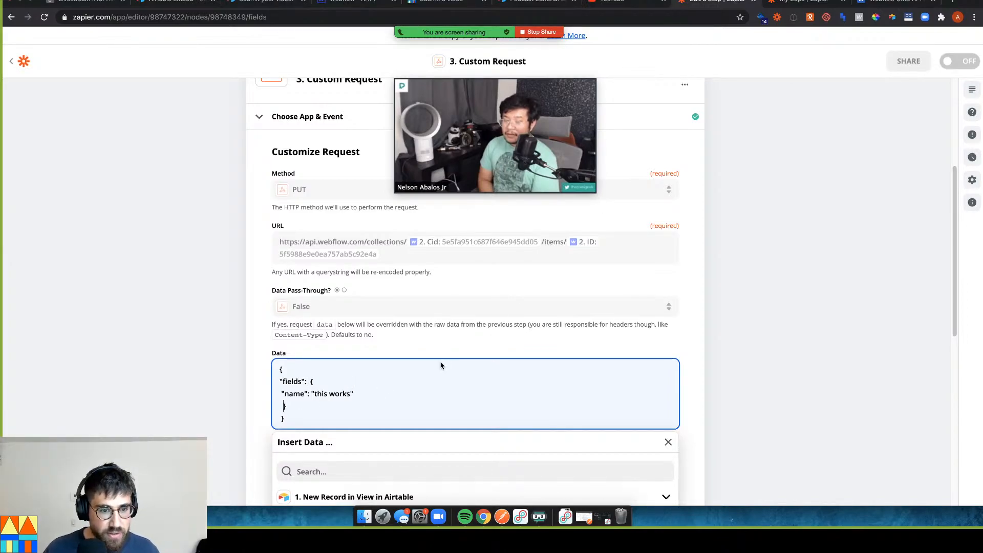
{"action": "key", "text": "ctrl+Tab"}
{"action": "key", "text": "ctrl+Tab"}
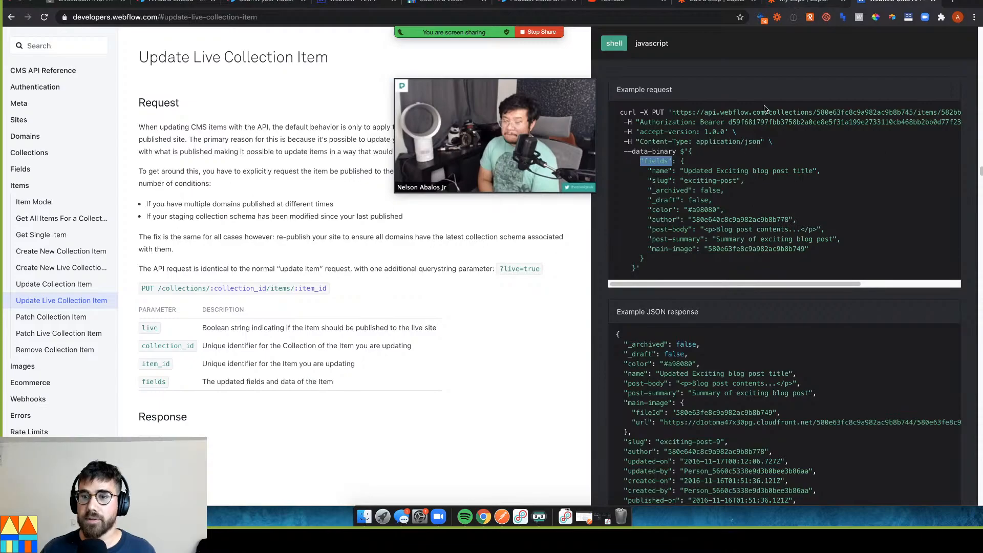
{"action": "left_click_drag", "start_coordinate": [648, 170], "coordinate": [816, 173]}
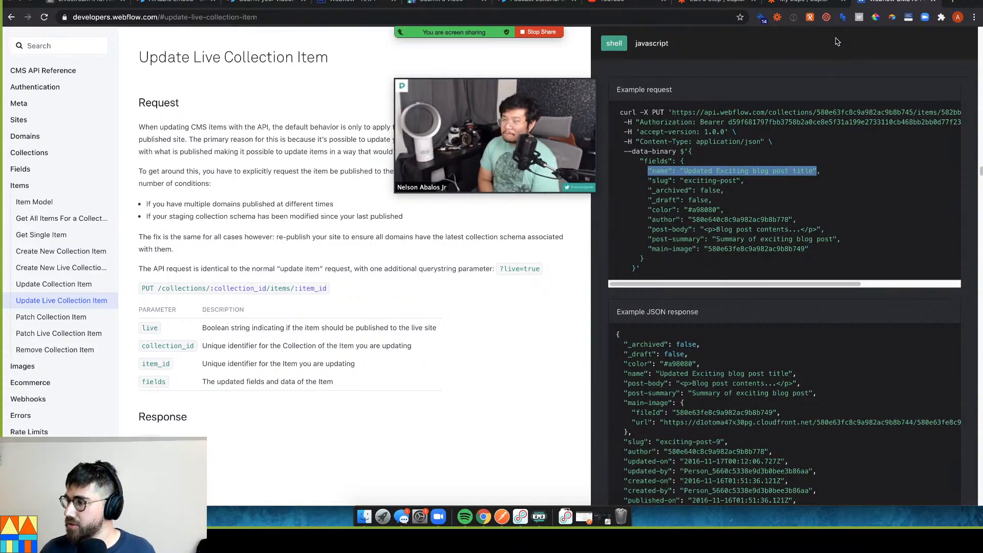
{"action": "left_click", "coordinate": [793, 4]}
{"action": "left_click", "coordinate": [722, 3]}
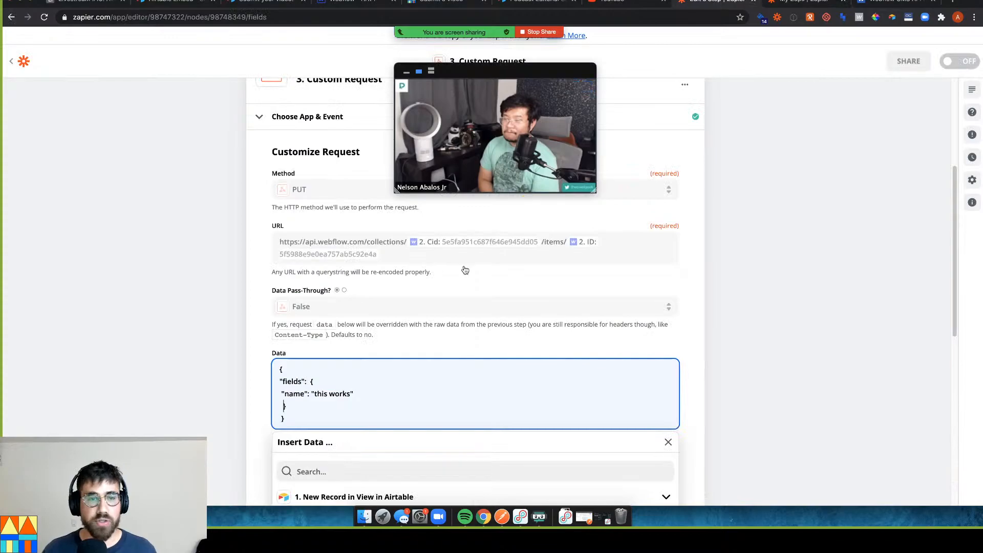
Change the method from PUT to PATCH and send a test request to Webflow
{"action": "left_click", "coordinate": [315, 193]}
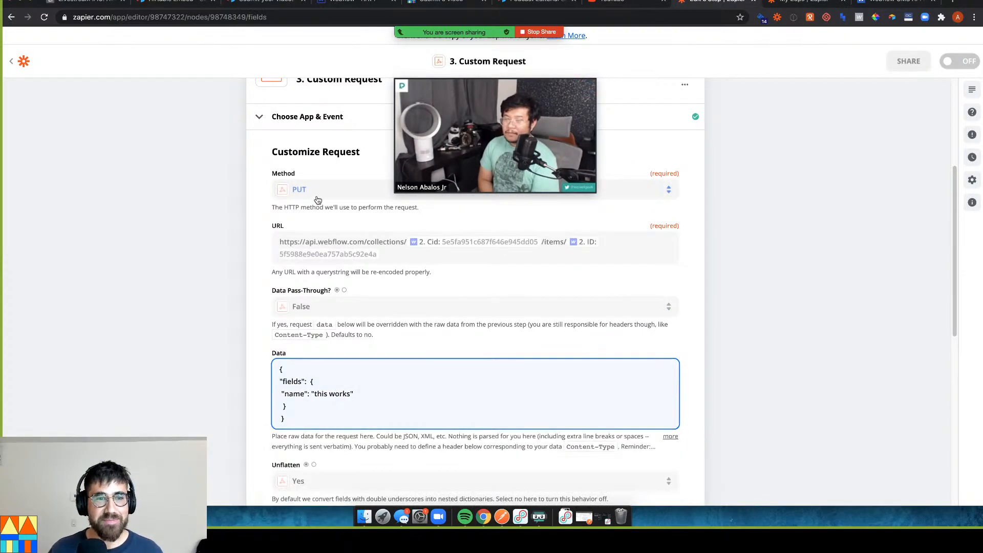
{"action": "left_click", "coordinate": [350, 362]}
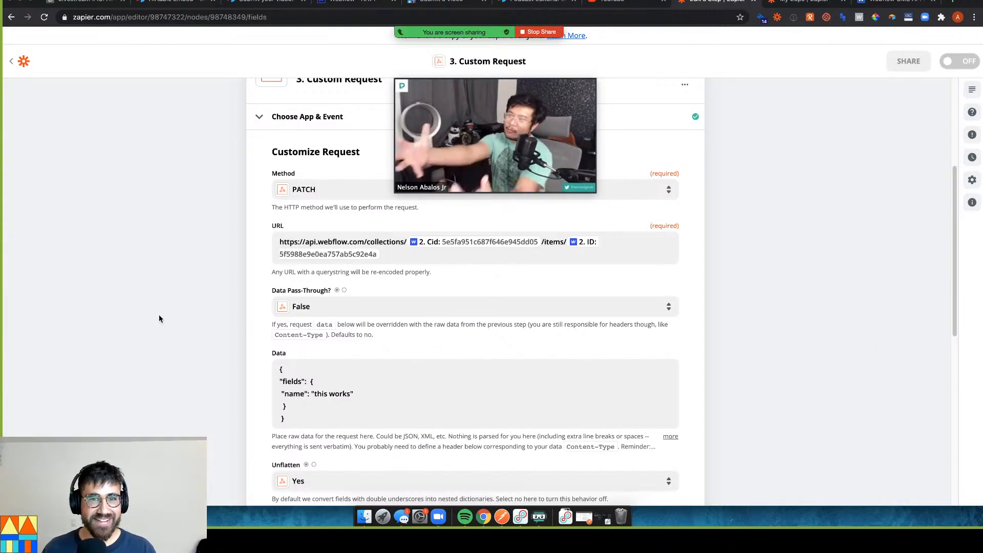
{"action": "scroll", "coordinate": [159, 319], "scroll_direction": "down", "scroll_amount": 2}
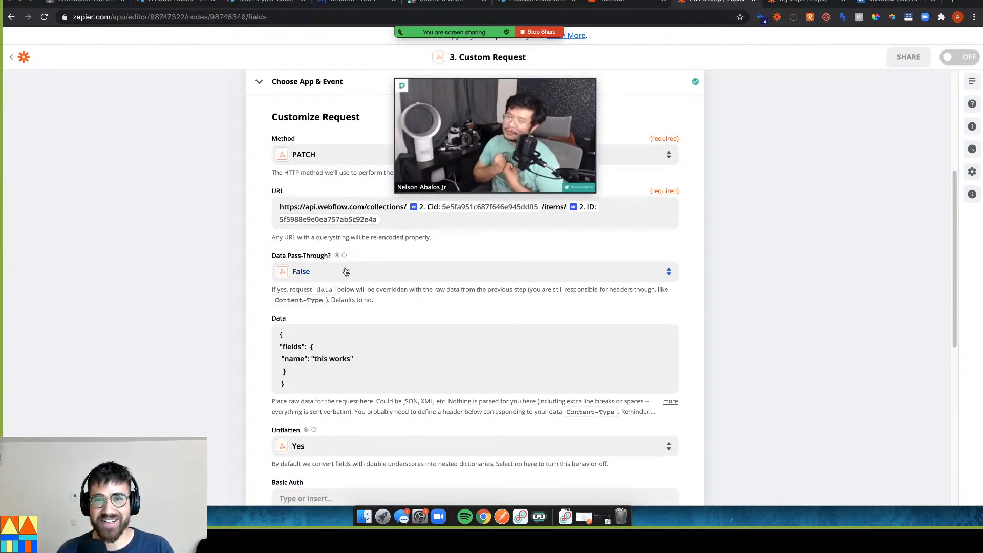
{"action": "left_click_drag", "start_coordinate": [492, 79], "coordinate": [844, 66]}
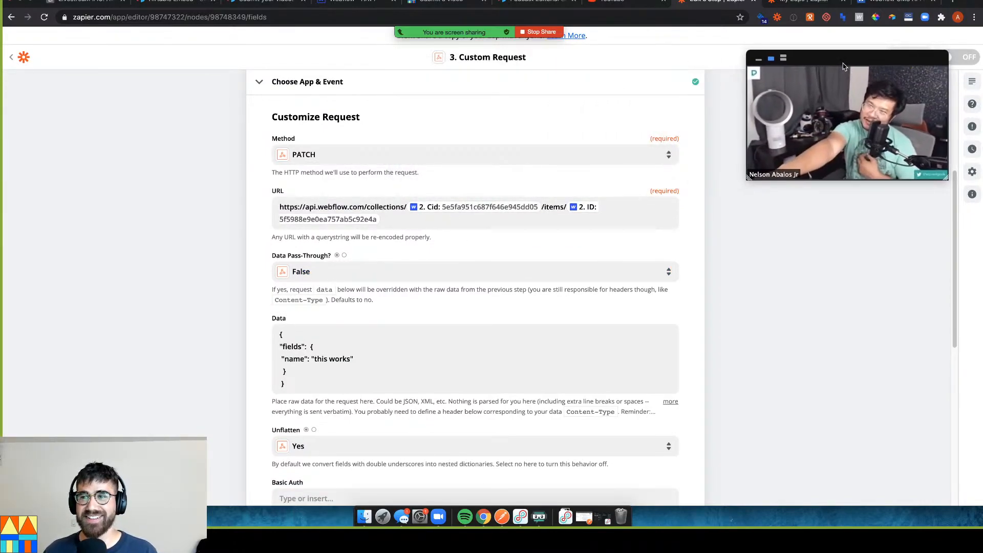
{"action": "scroll", "coordinate": [449, 324], "scroll_direction": "down", "scroll_amount": 3}
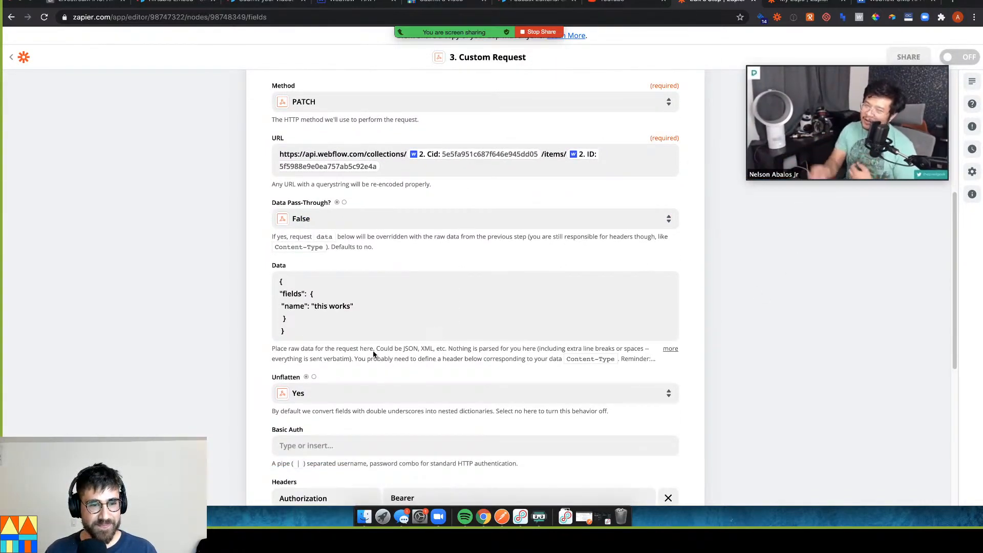
{"action": "left_click", "coordinate": [341, 329]}
{"action": "left_click", "coordinate": [222, 348]}
{"action": "scroll", "coordinate": [259, 337], "scroll_direction": "down", "scroll_amount": 10}
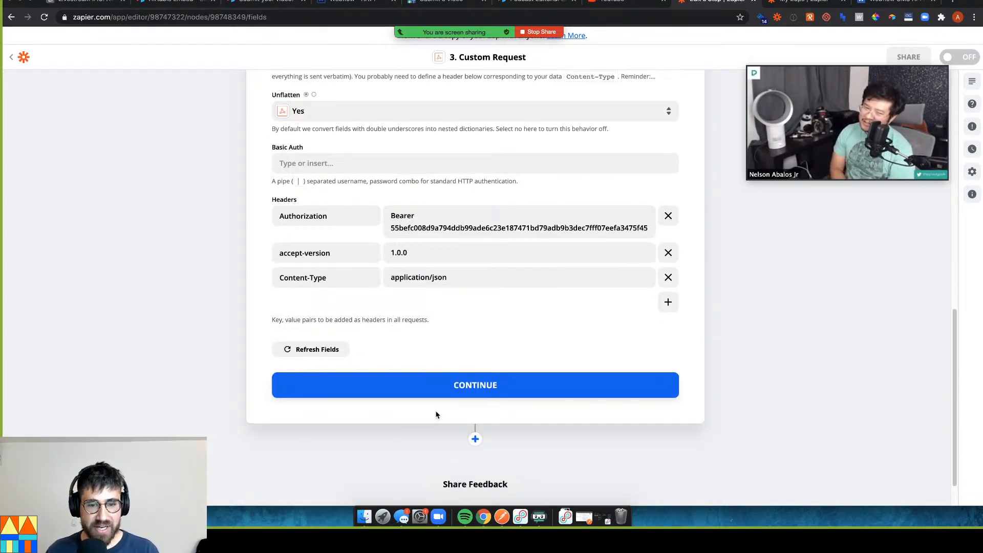
{"action": "left_click", "coordinate": [436, 397]}
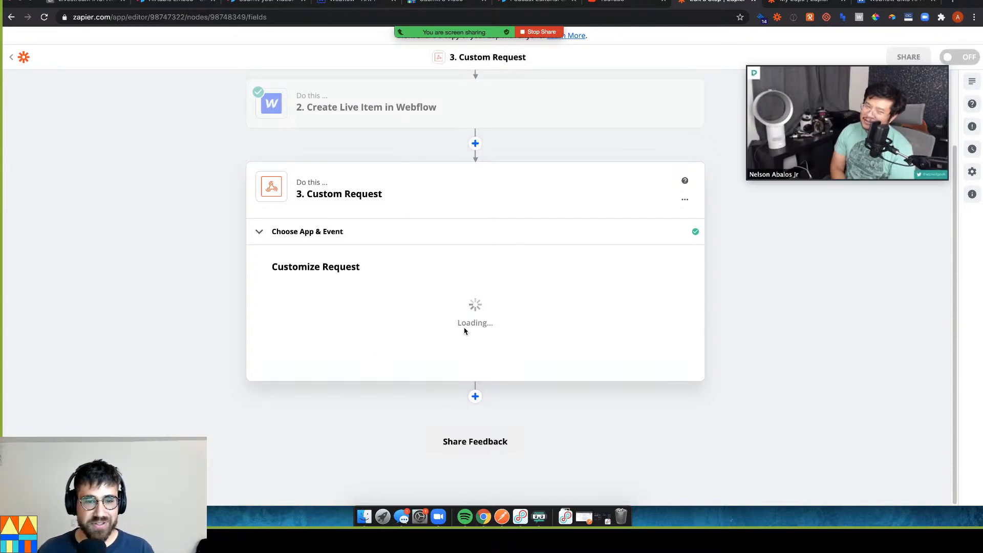
{"action": "left_click", "coordinate": [307, 339]}
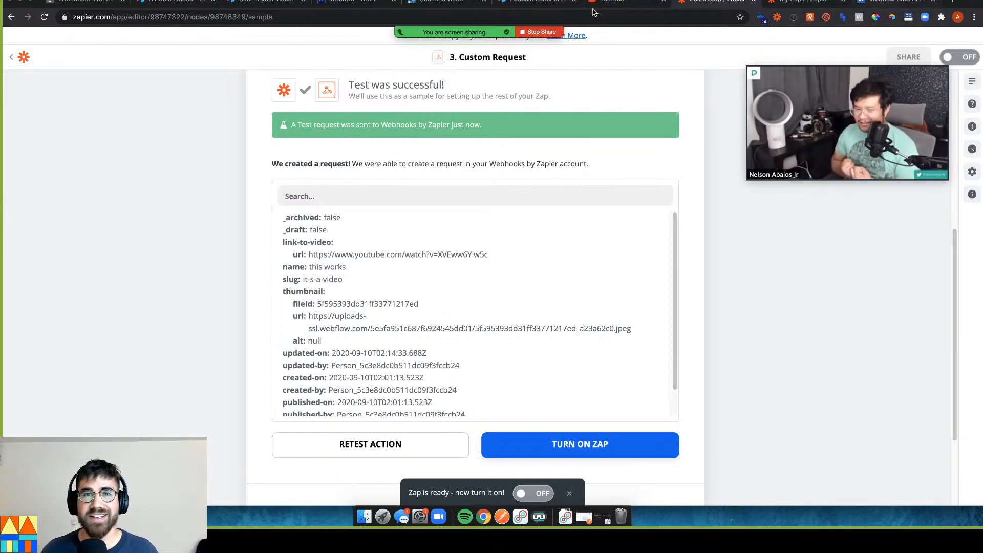
Reload Webflow, open the 'this works' Videos item, and show its Livechat, Livestream and Videos categories
{"action": "left_click", "coordinate": [328, 4]}
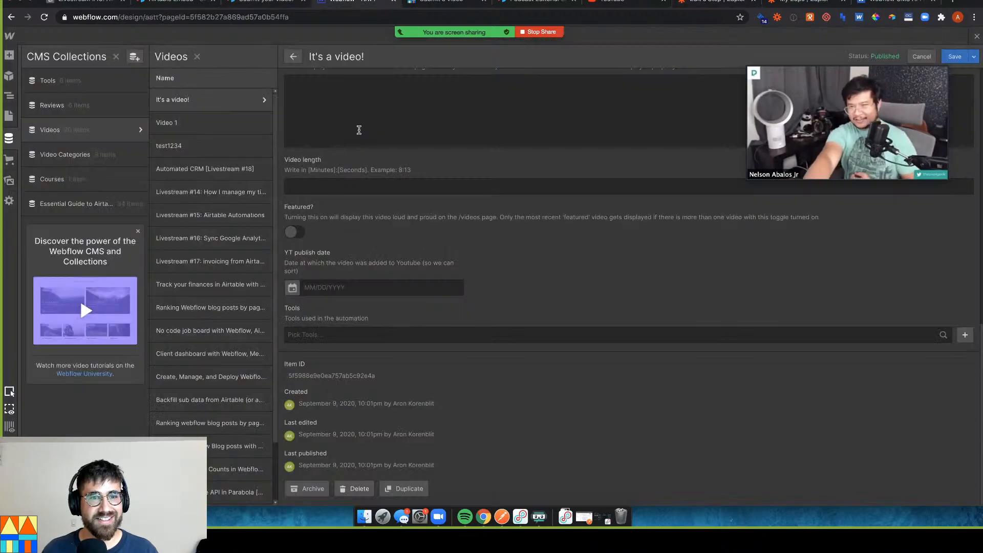
{"action": "key", "text": "super+r"}
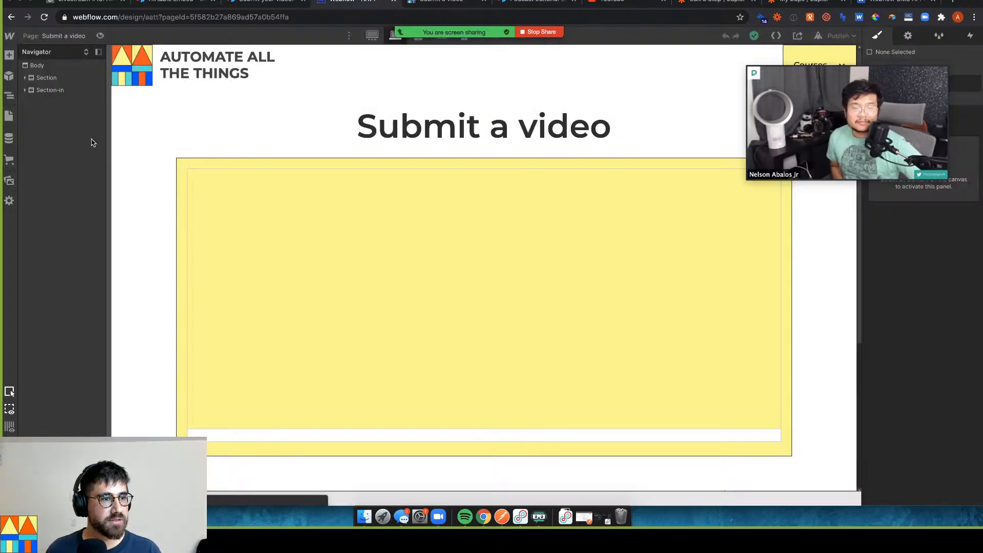
{"action": "left_click", "coordinate": [9, 138]}
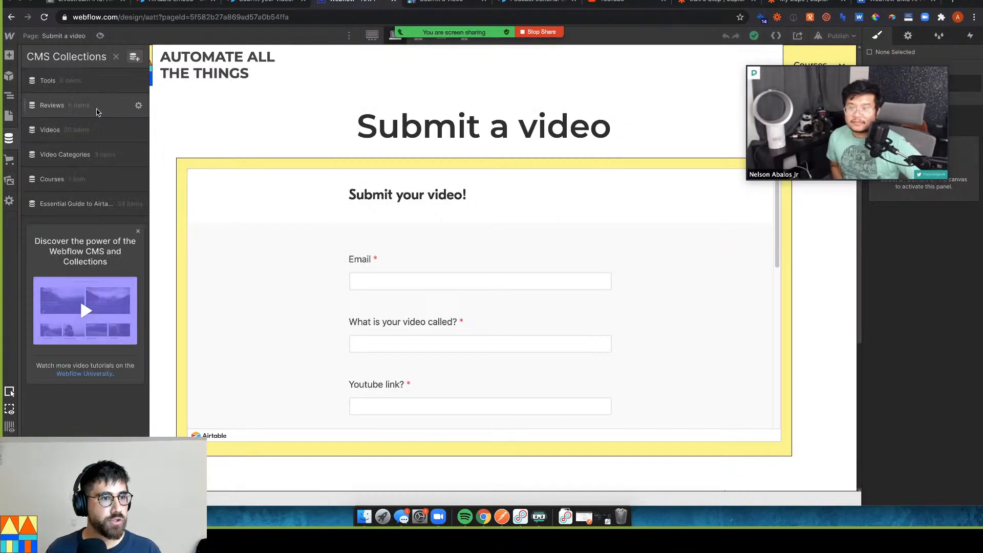
{"action": "left_click", "coordinate": [84, 131]}
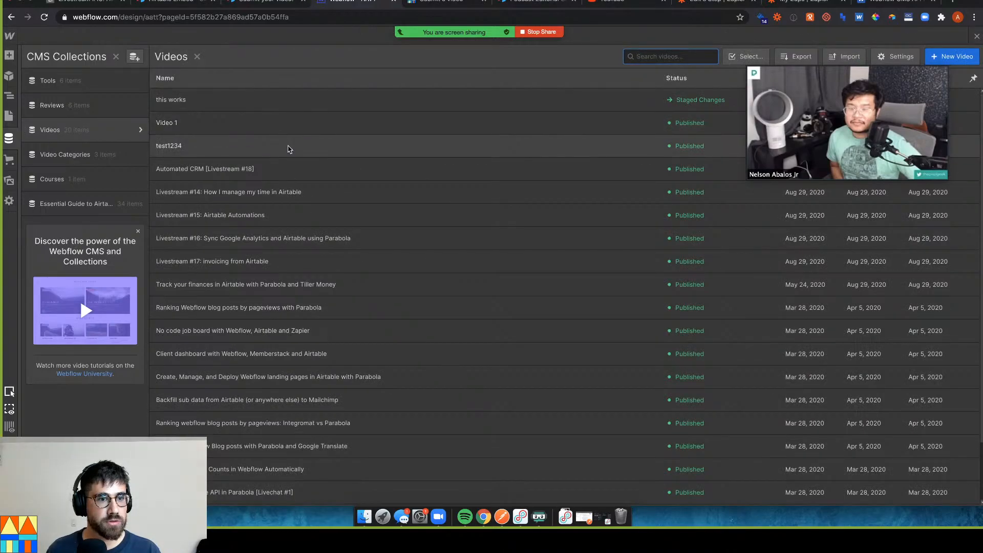
{"action": "left_click", "coordinate": [214, 101]}
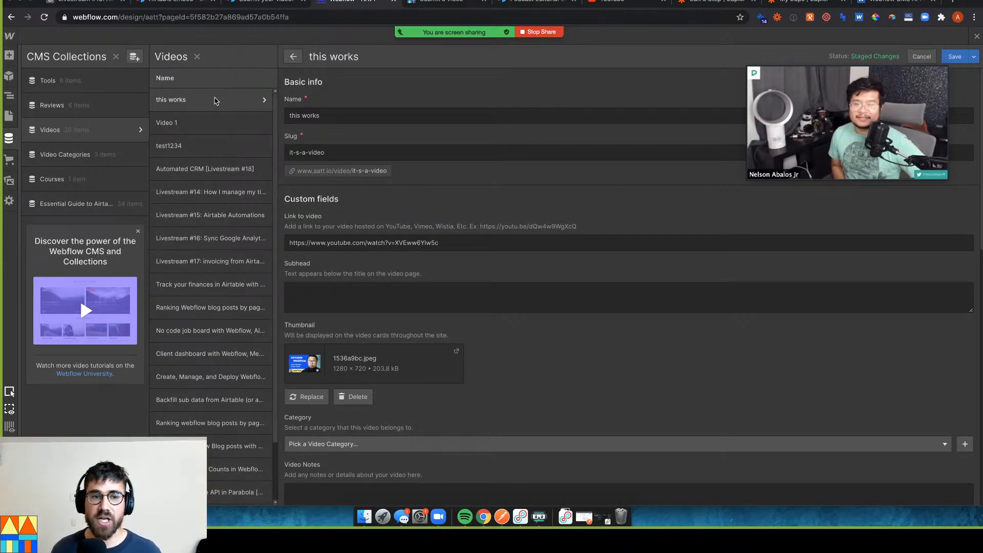
{"action": "scroll", "coordinate": [390, 241], "scroll_direction": "down", "scroll_amount": 3}
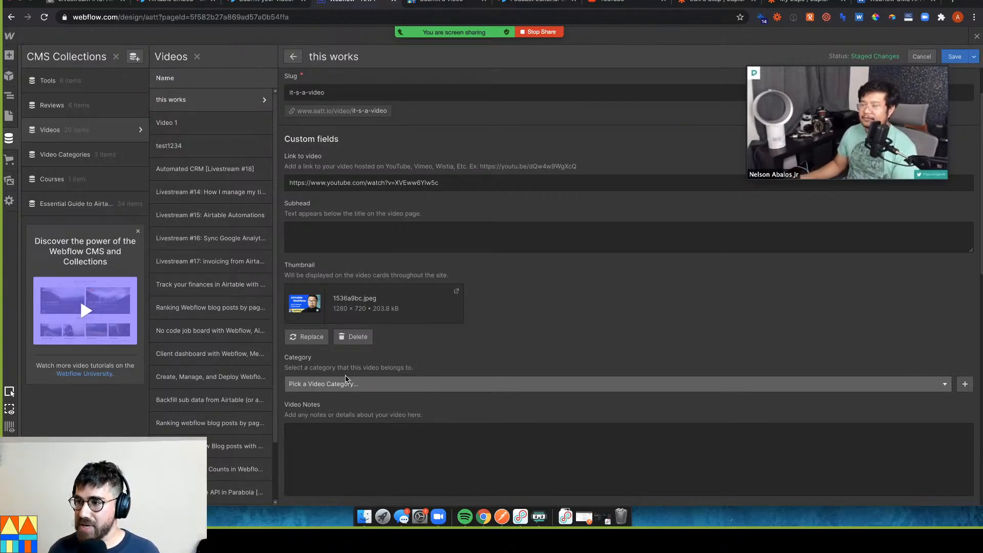
{"action": "left_click", "coordinate": [385, 383]}
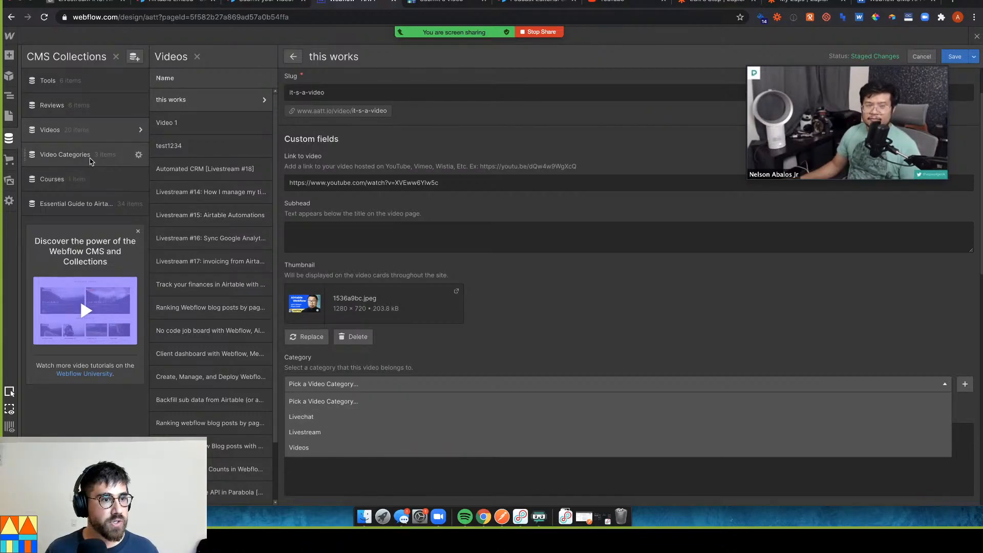
Find the Livechat item's Item ID in Video Categories, then return to Airtable
{"action": "left_click", "coordinate": [86, 156]}
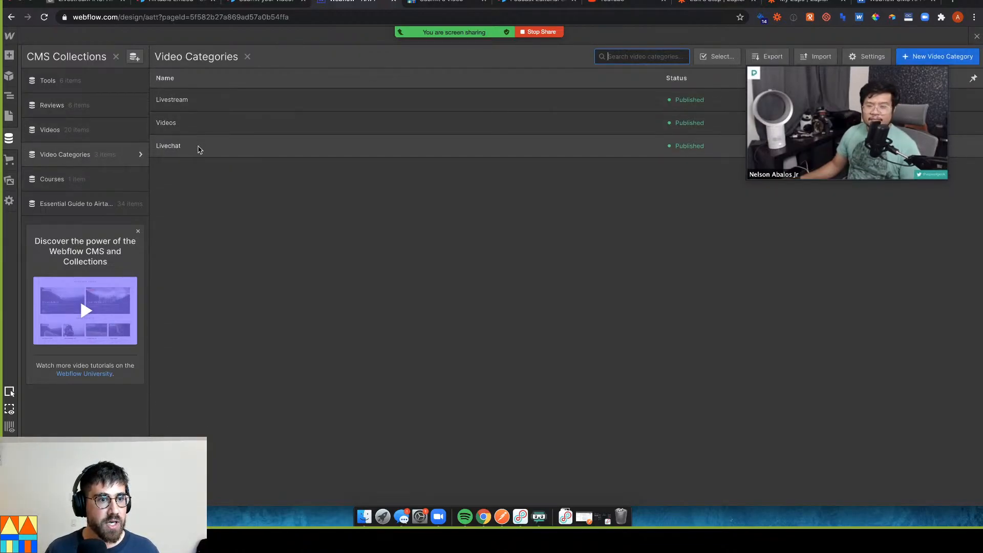
{"action": "left_click", "coordinate": [199, 148]}
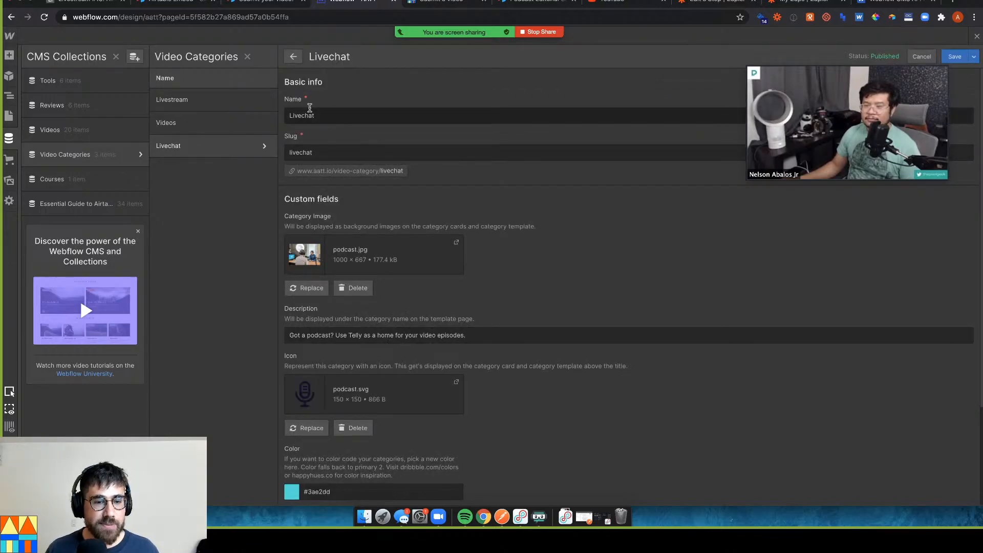
{"action": "scroll", "coordinate": [403, 340], "scroll_direction": "down", "scroll_amount": 5}
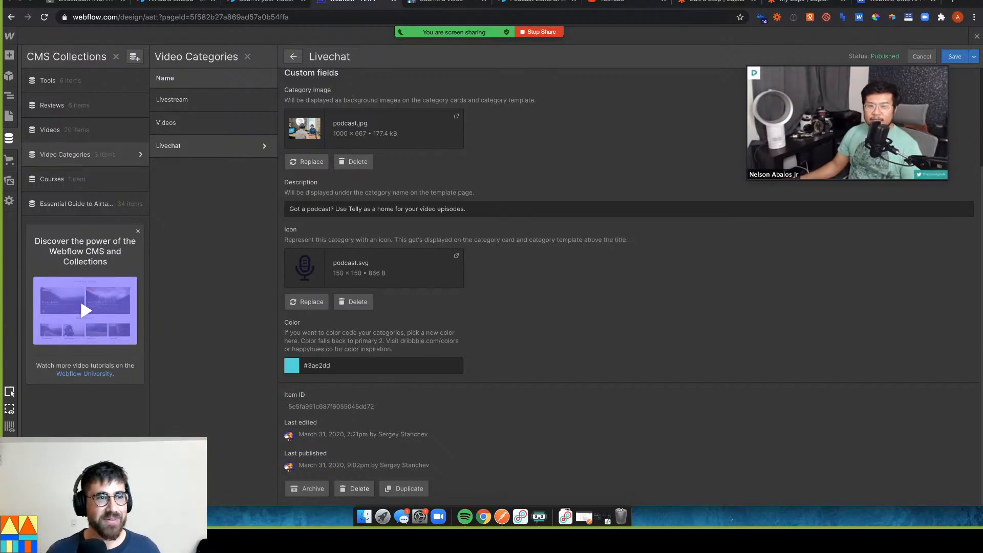
{"action": "left_click", "coordinate": [92, 4]}
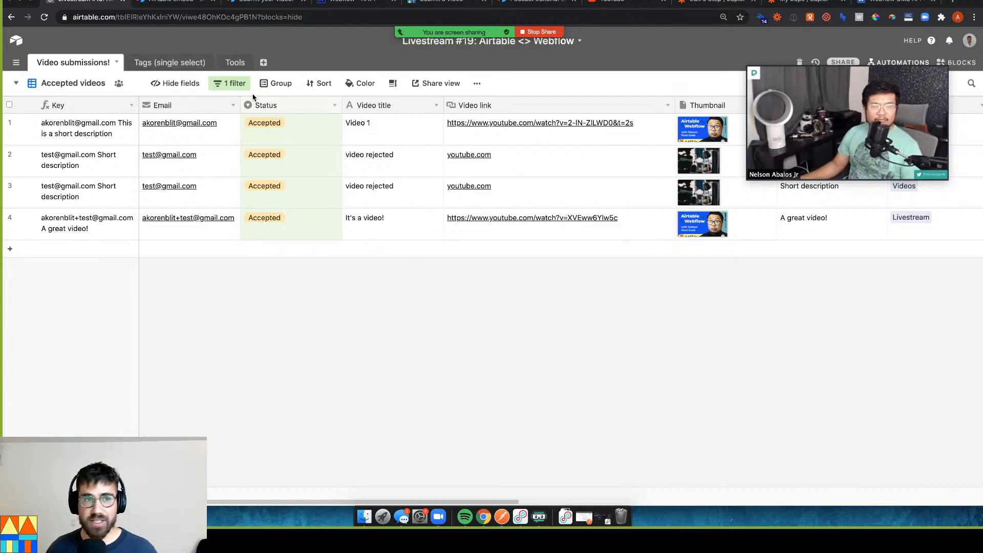
{"action": "left_click", "coordinate": [184, 63]}
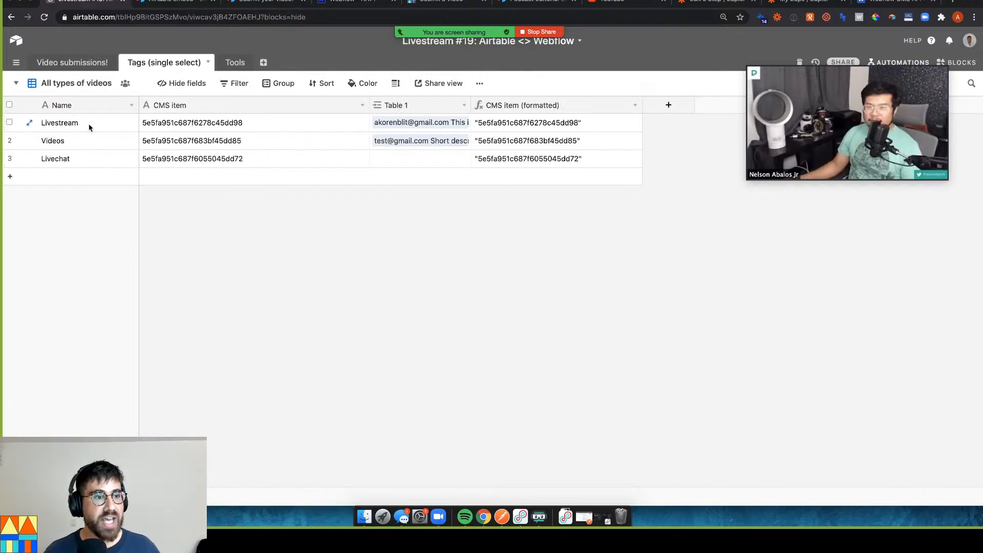
{"action": "left_click_drag", "start_coordinate": [182, 125], "coordinate": [185, 159]}
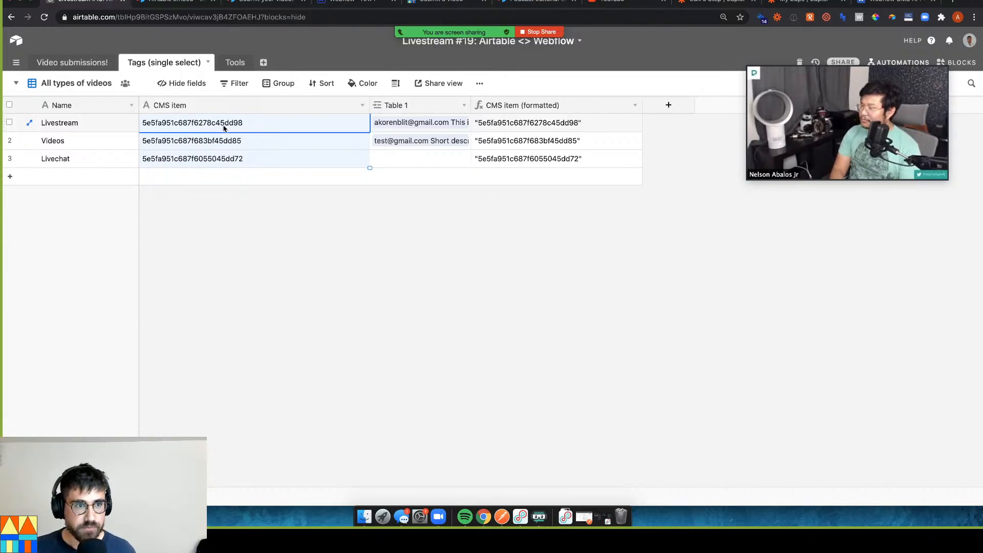
{"action": "left_click", "coordinate": [259, 145]}
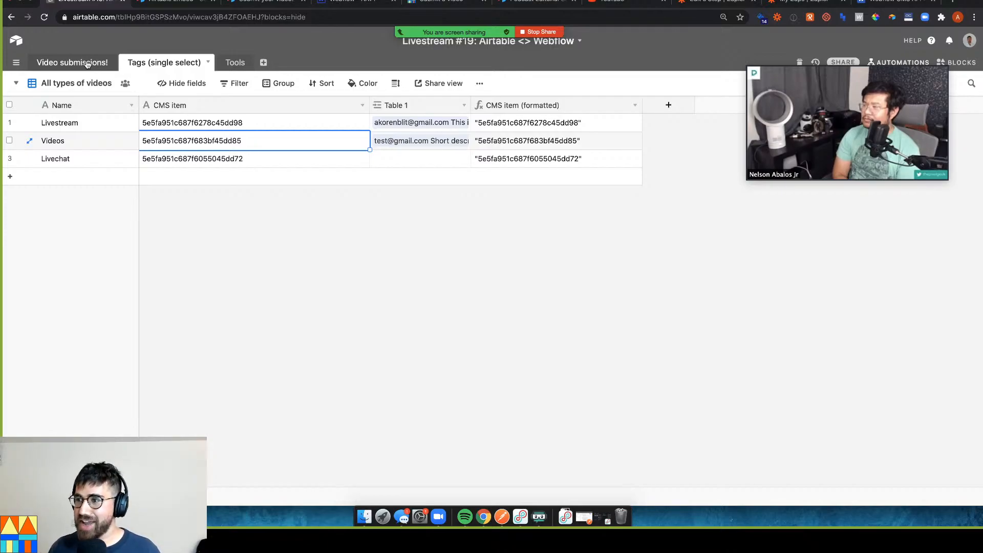
{"action": "left_click", "coordinate": [87, 63]}
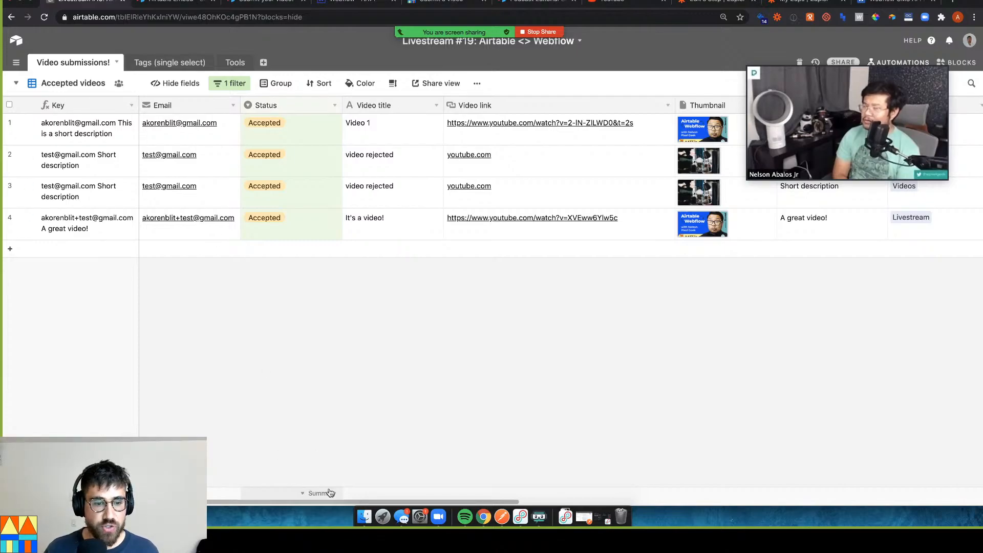
{"action": "scroll", "coordinate": [451, 483], "scroll_direction": "right", "scroll_amount": 5}
{"action": "scroll", "coordinate": [515, 474], "scroll_direction": "right", "scroll_amount": 4}
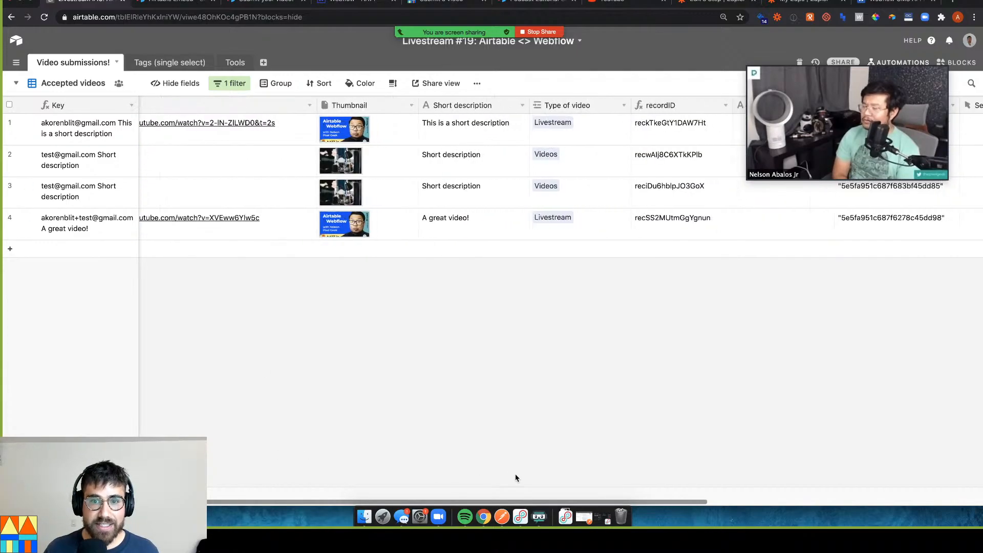
{"action": "left_click", "coordinate": [568, 221]}
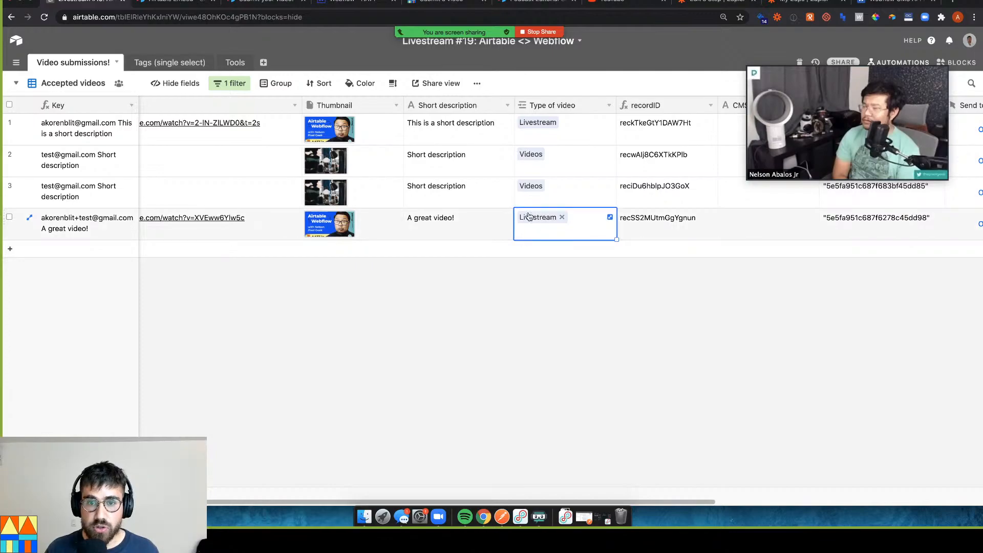
{"action": "left_click", "coordinate": [543, 219]}
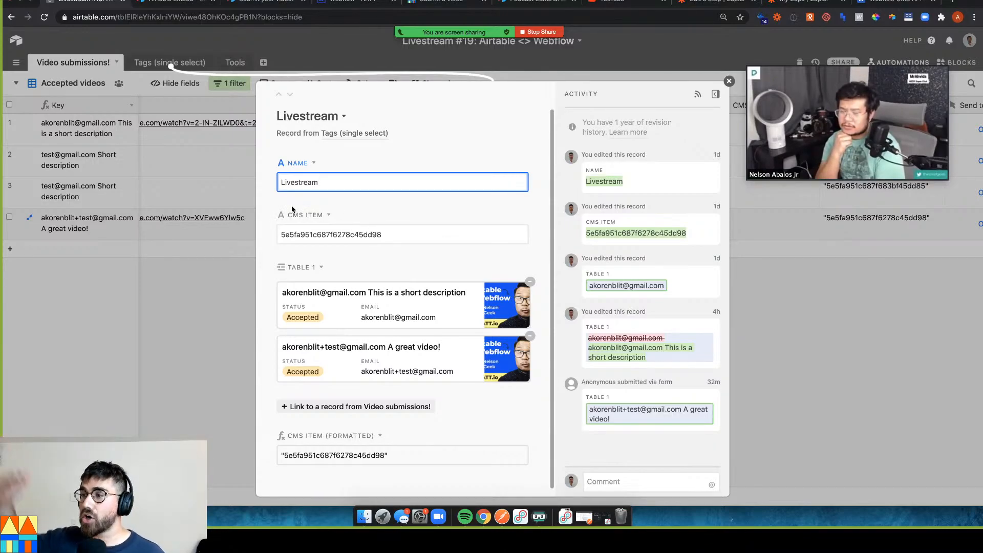
{"action": "left_click", "coordinate": [798, 305]}
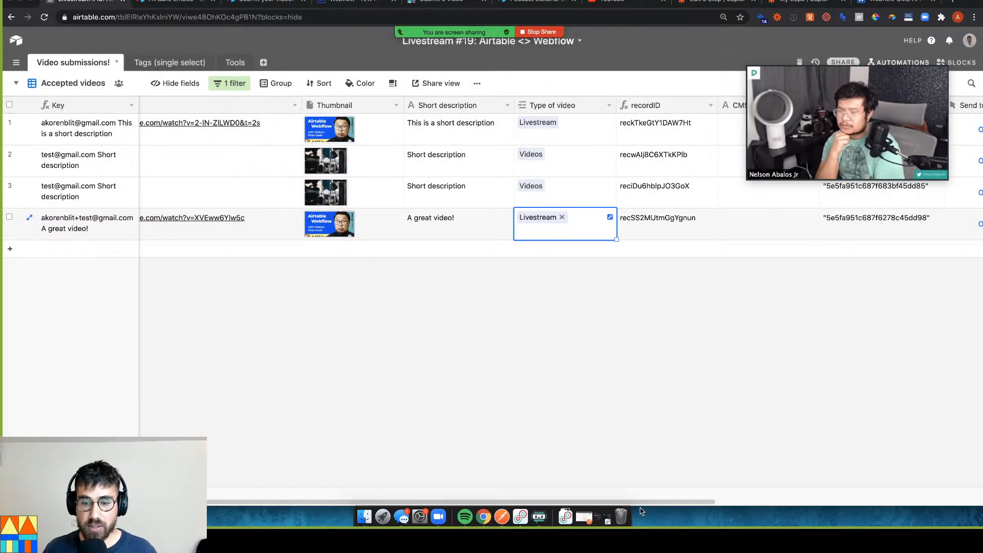
{"action": "left_click_drag", "start_coordinate": [645, 504], "coordinate": [777, 491]}
{"action": "left_click", "coordinate": [609, 228]}
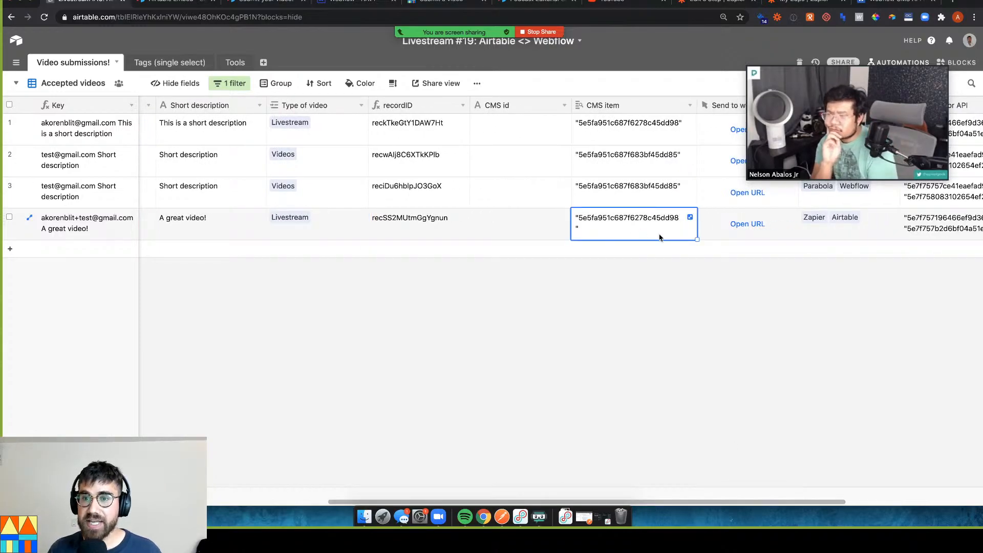
{"action": "left_click", "coordinate": [184, 64]}
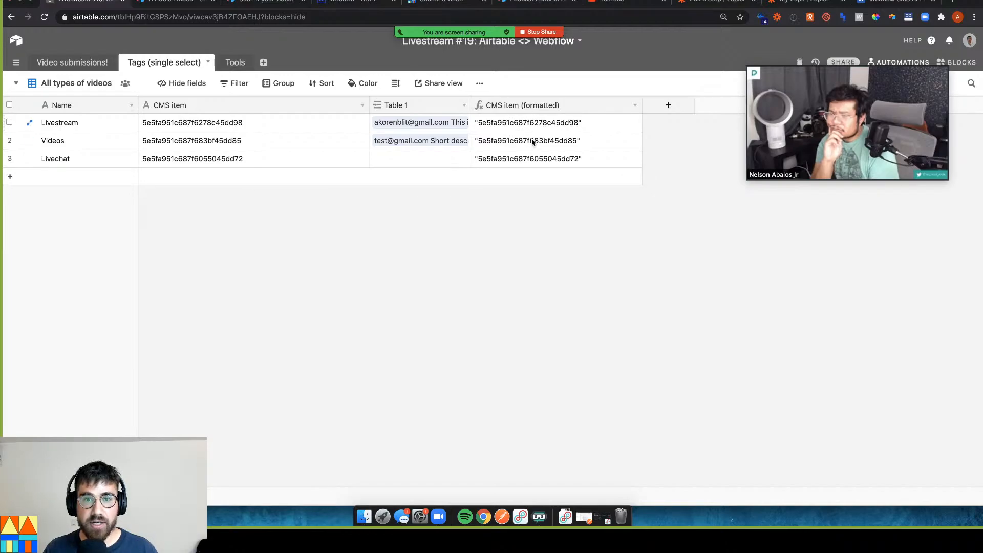
{"action": "left_click", "coordinate": [248, 162]}
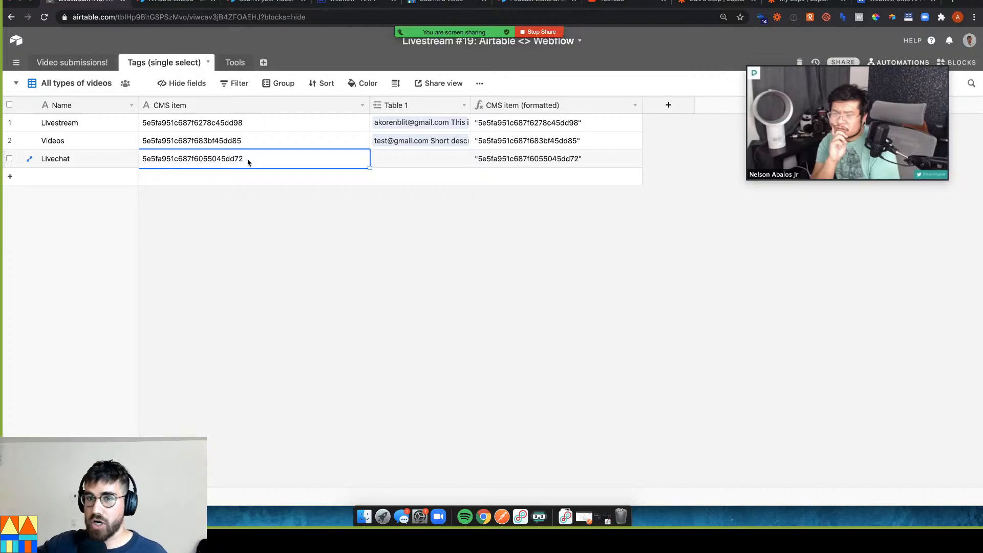
{"action": "left_click", "coordinate": [70, 61]}
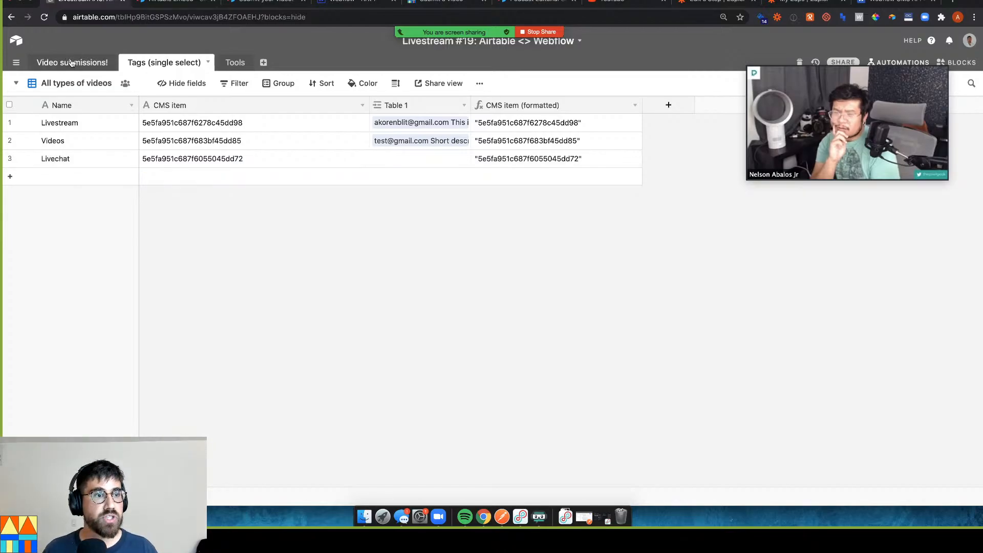
{"action": "left_click", "coordinate": [168, 62]}
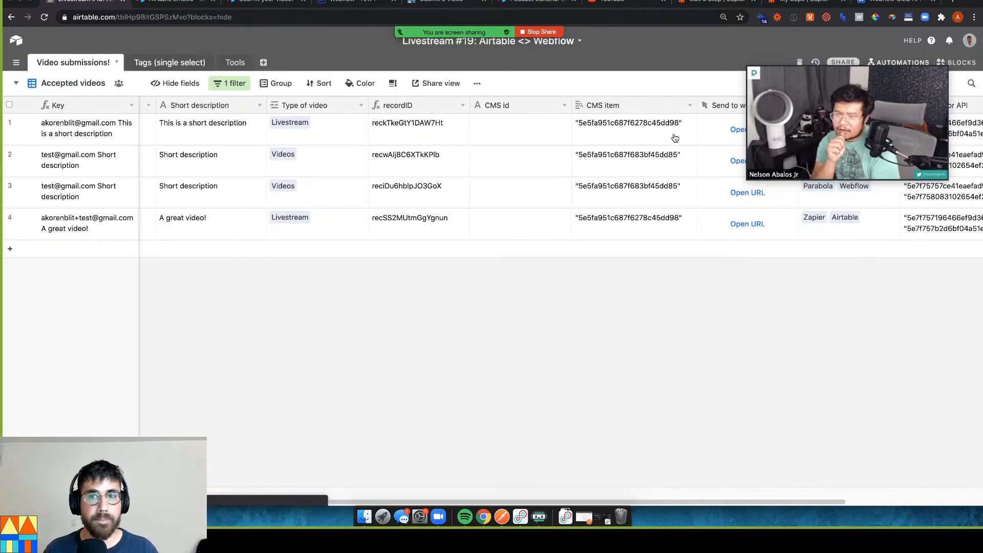
View the CONCATENATE formula of the CMS item (formatted) field, then go to Zapier's Zaps list
{"action": "left_click", "coordinate": [634, 106]}
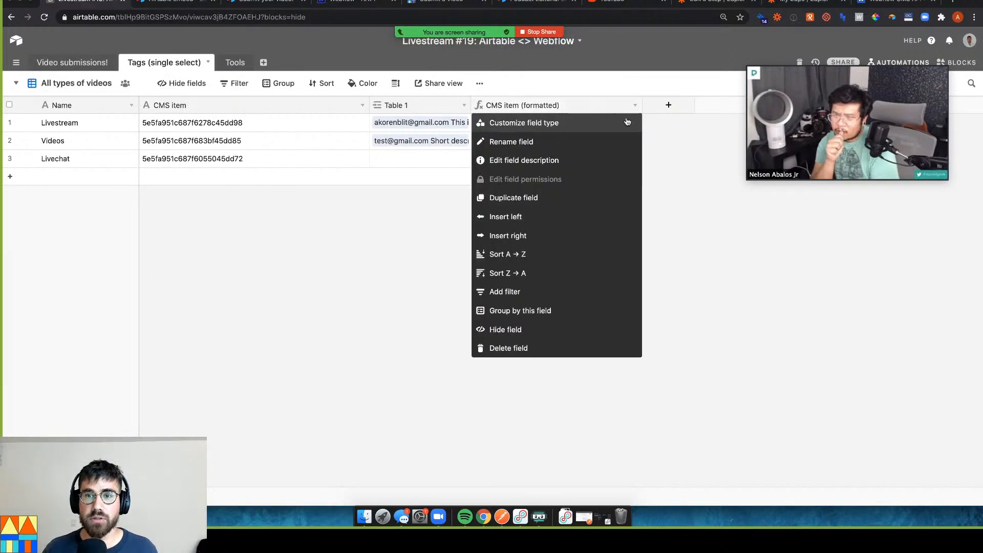
{"action": "left_click", "coordinate": [545, 122]}
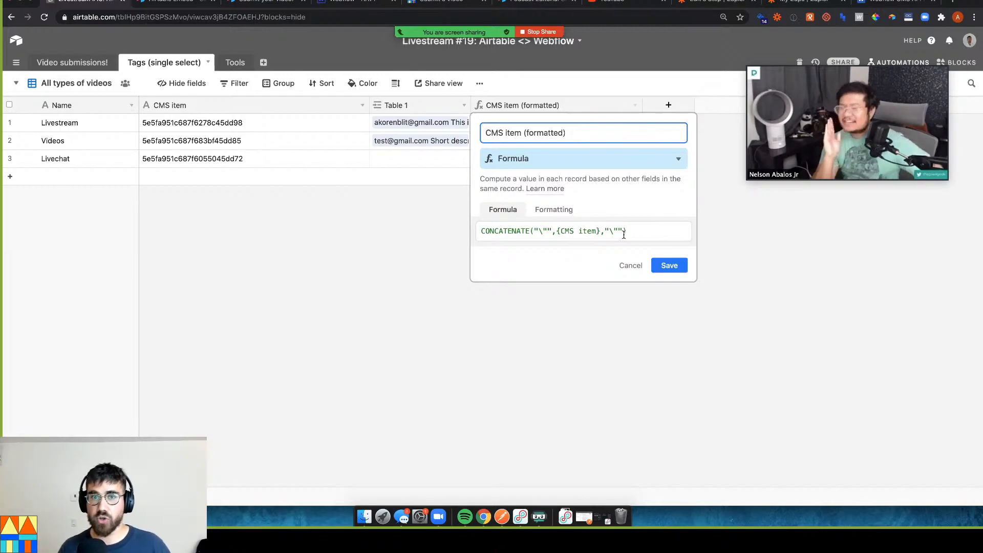
{"action": "left_click", "coordinate": [615, 230]}
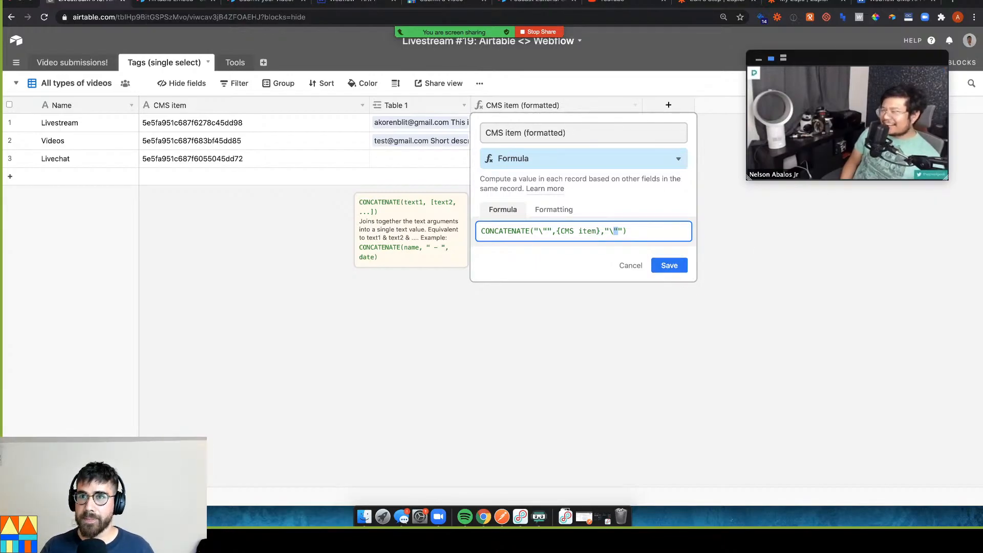
{"action": "left_click", "coordinate": [788, 2]}
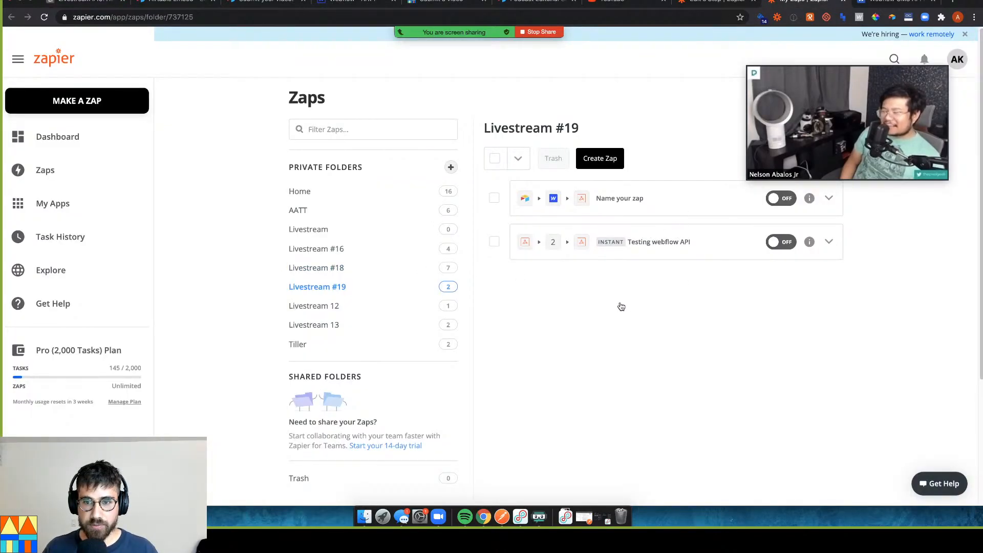
{"action": "left_click", "coordinate": [762, 254]}
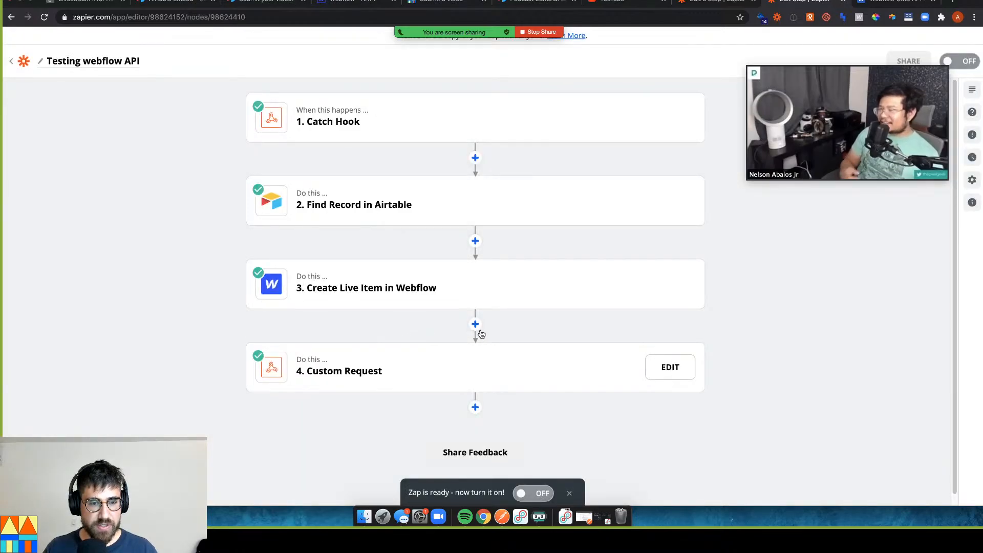
{"action": "left_click", "coordinate": [476, 353]}
{"action": "left_click", "coordinate": [350, 346]}
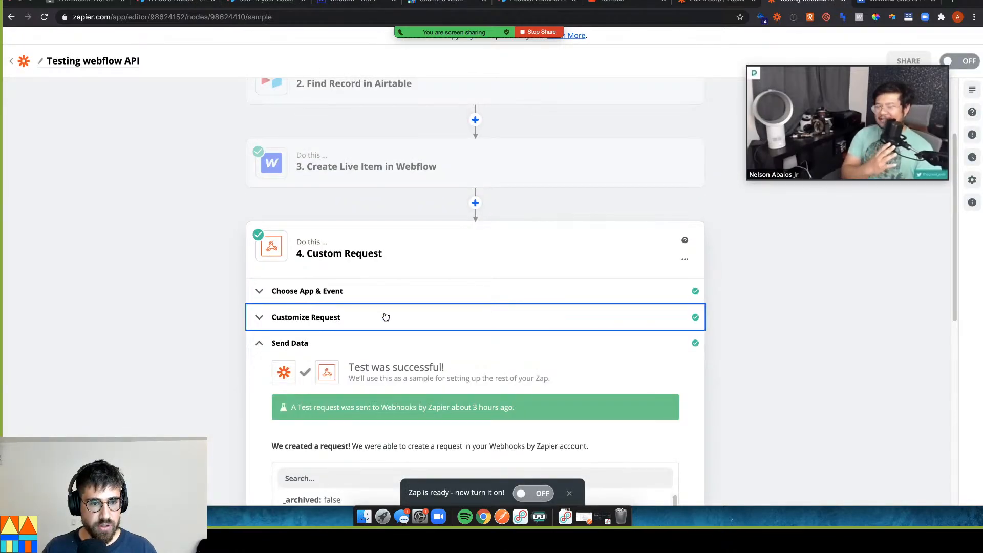
{"action": "scroll", "coordinate": [399, 307], "scroll_direction": "down", "scroll_amount": 4}
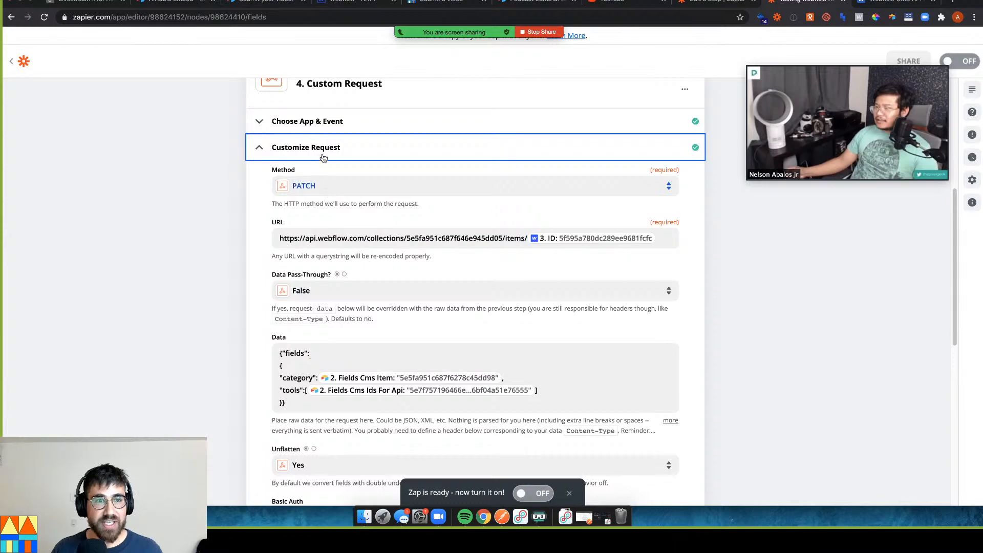
{"action": "scroll", "coordinate": [345, 156], "scroll_direction": "up", "scroll_amount": 5}
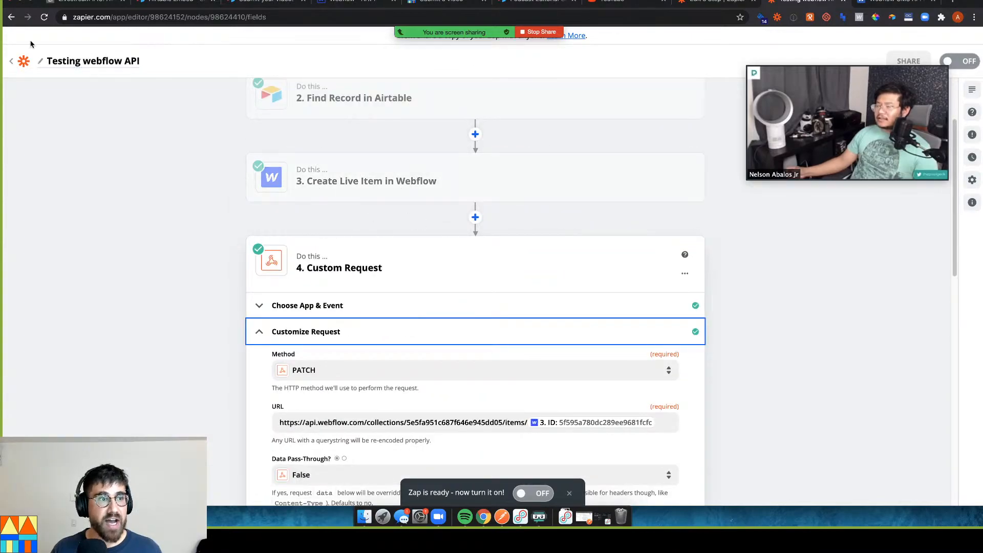
{"action": "left_click", "coordinate": [11, 16]}
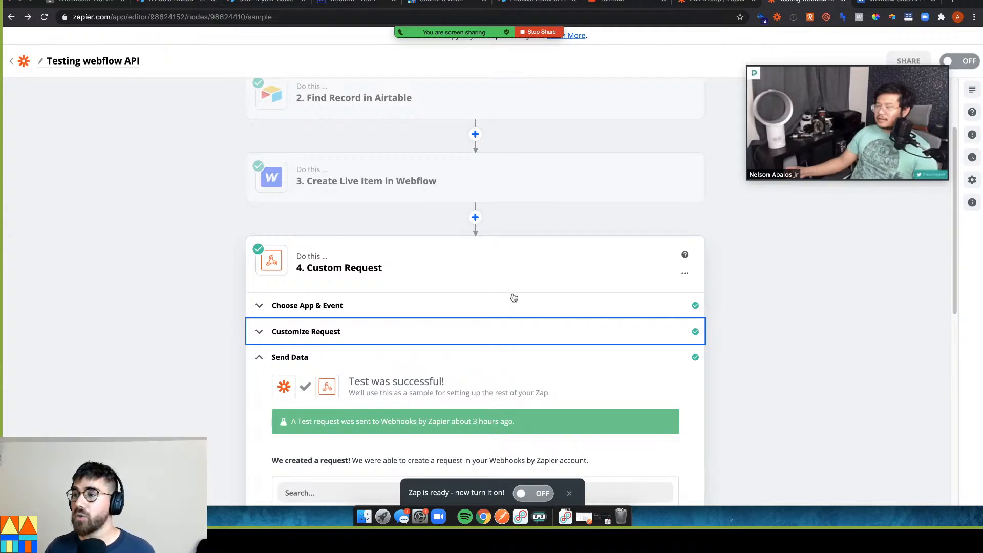
{"action": "left_click", "coordinate": [11, 18]}
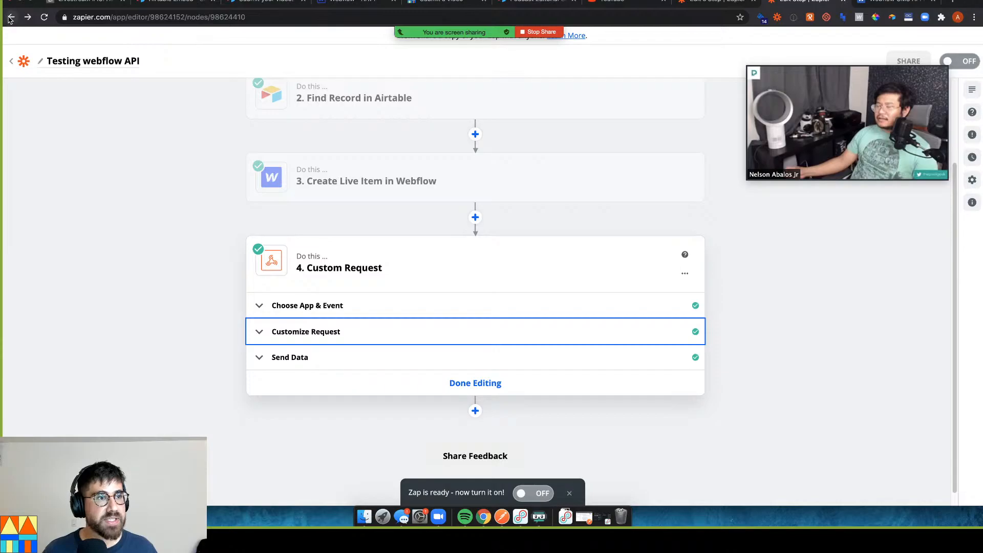
{"action": "left_click", "coordinate": [11, 63]}
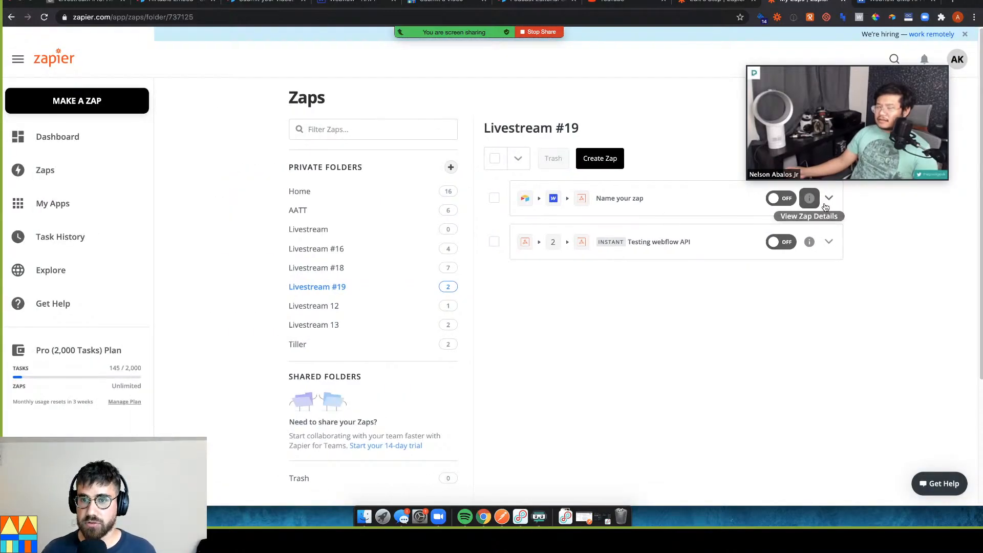
{"action": "left_click", "coordinate": [808, 199]}
In the Name your zap Custom Request step, replace the Data name entry with "category":
{"action": "left_click", "coordinate": [800, 223]}
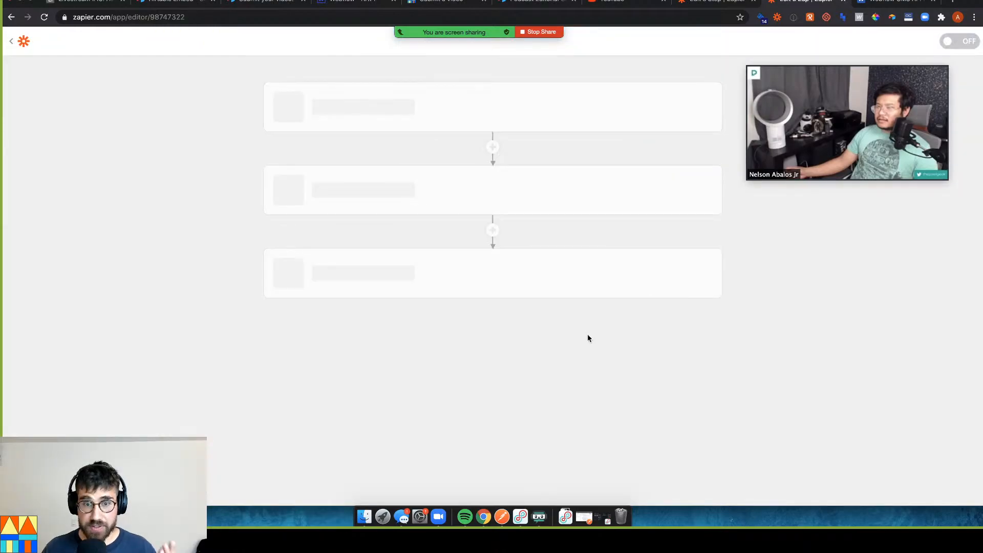
{"action": "left_click", "coordinate": [442, 294]}
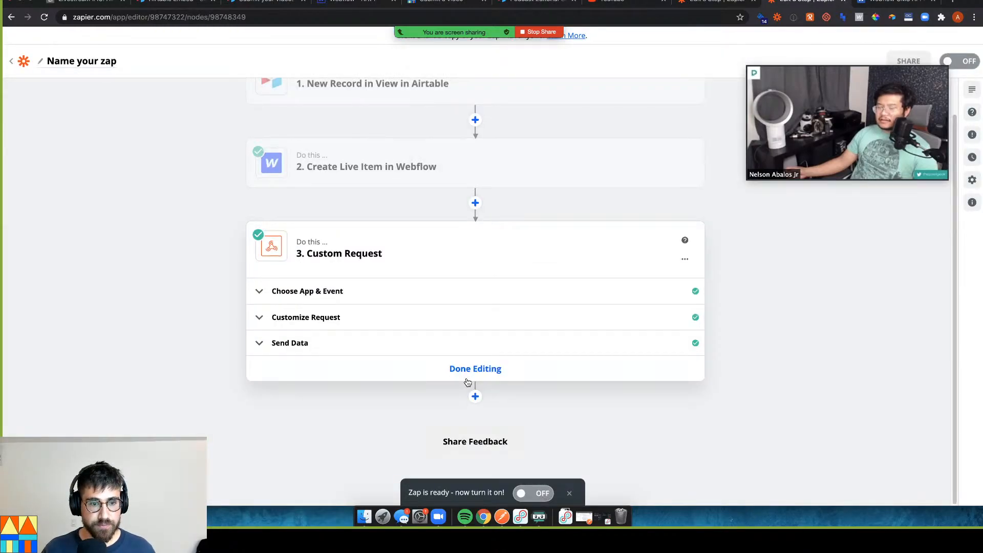
{"action": "left_click", "coordinate": [416, 342]}
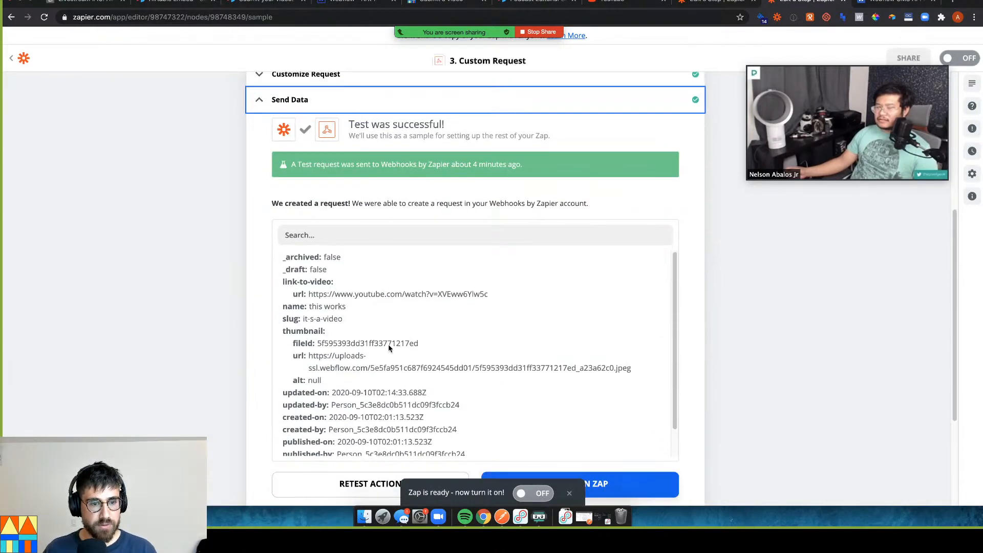
{"action": "left_click", "coordinate": [351, 84]}
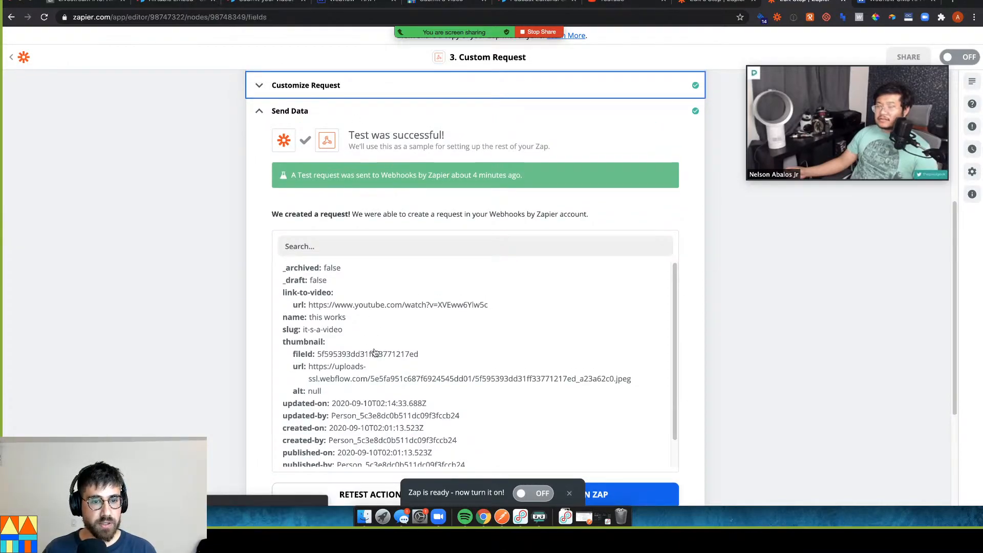
{"action": "left_click_drag", "start_coordinate": [364, 327], "coordinate": [284, 326]}
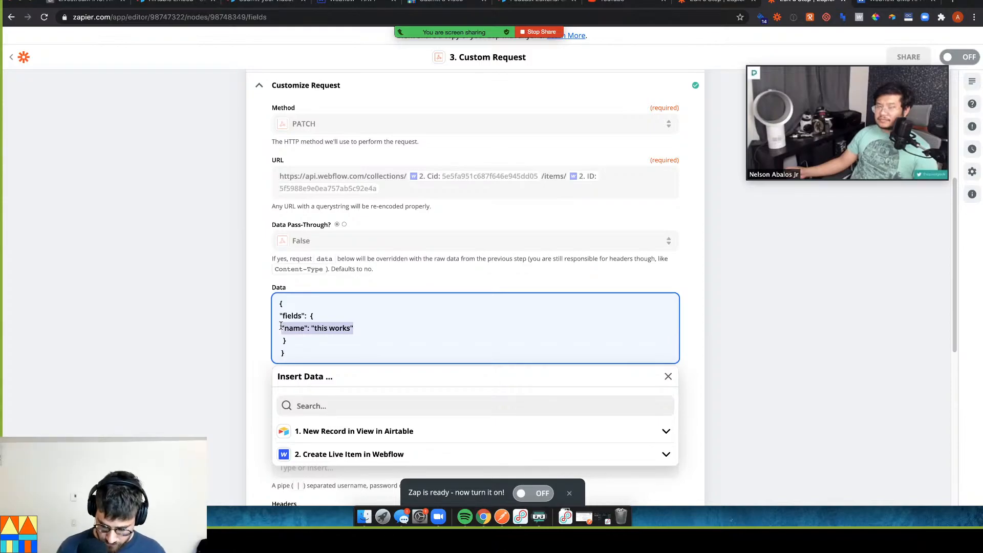
{"action": "type", "text": "category\":"}
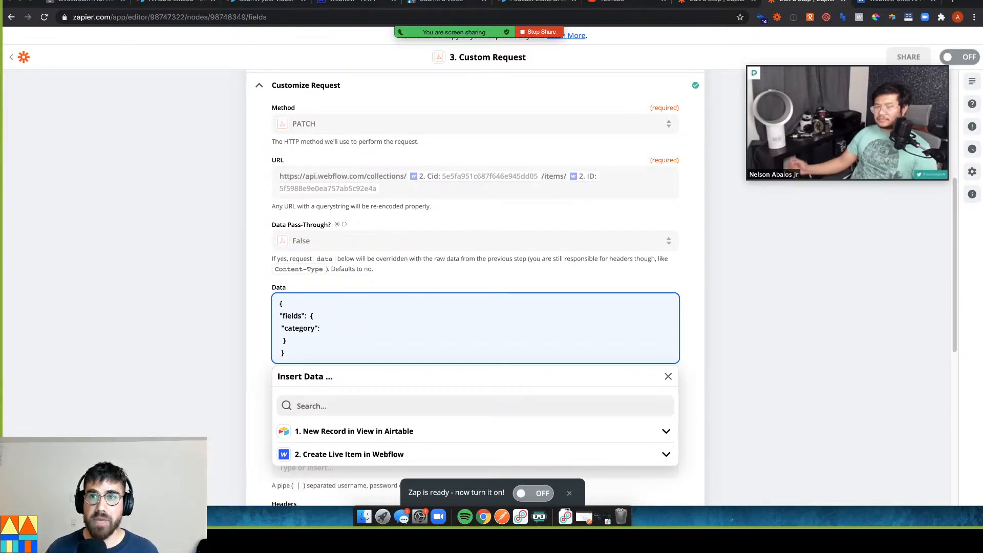
{"action": "left_click", "coordinate": [367, 4]}
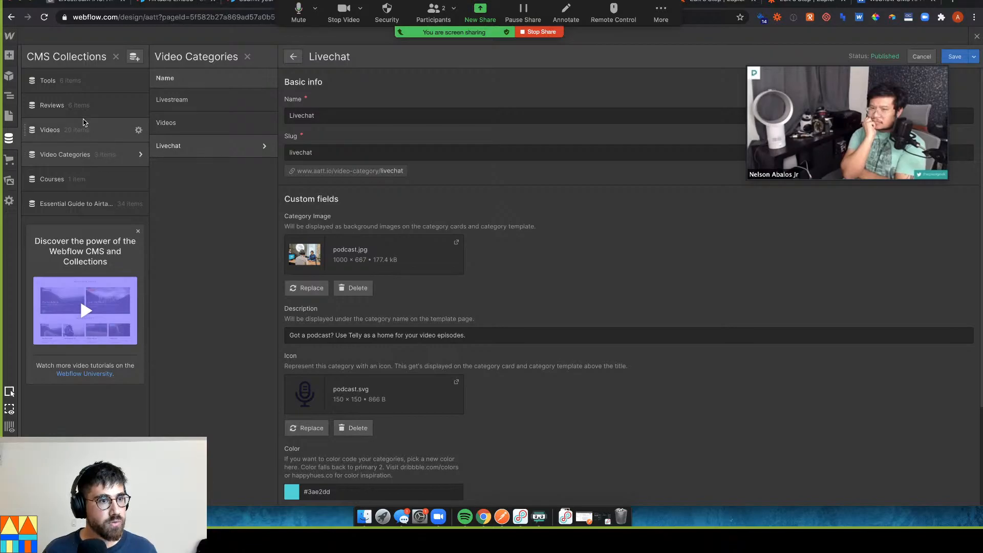
{"action": "left_click", "coordinate": [85, 130]}
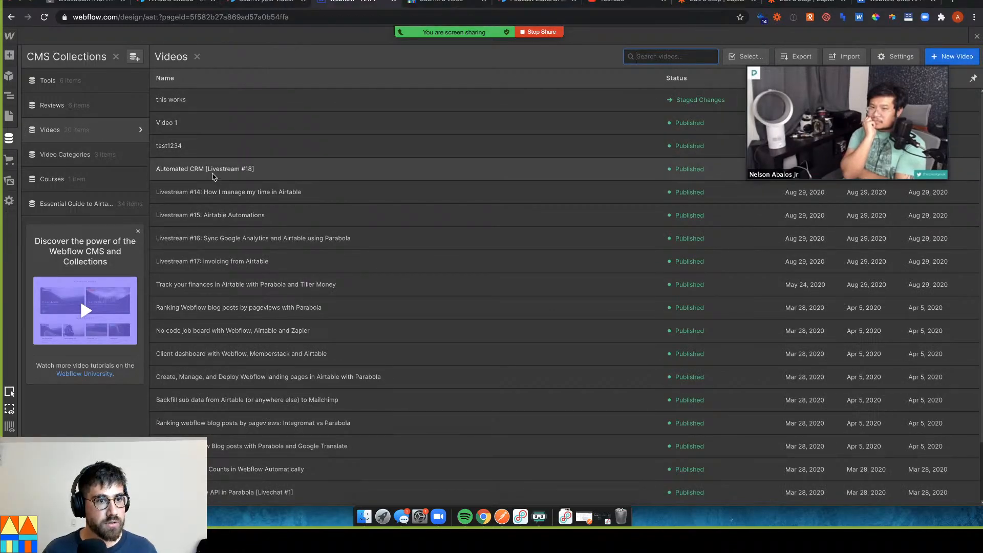
{"action": "left_click", "coordinate": [215, 170]}
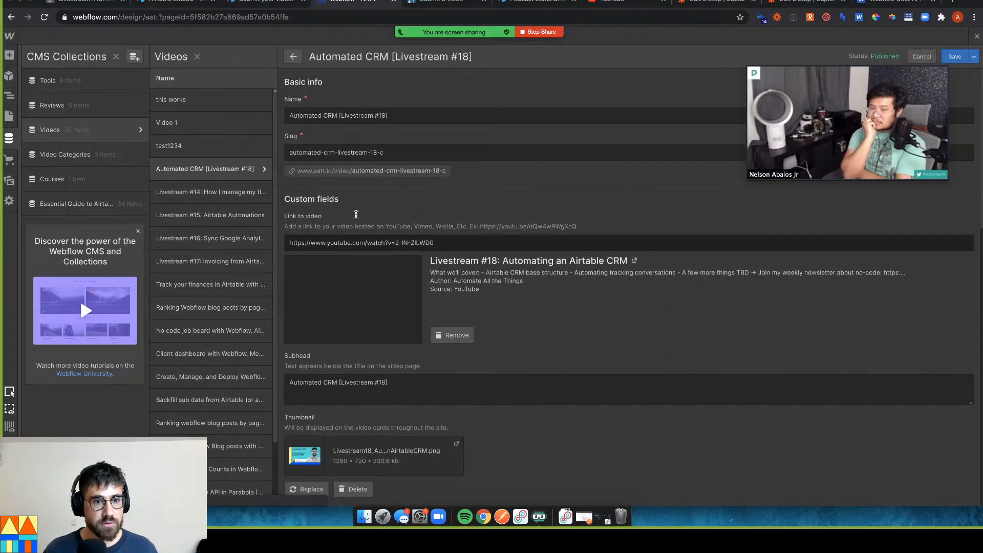
{"action": "scroll", "coordinate": [369, 256], "scroll_direction": "down", "scroll_amount": 5}
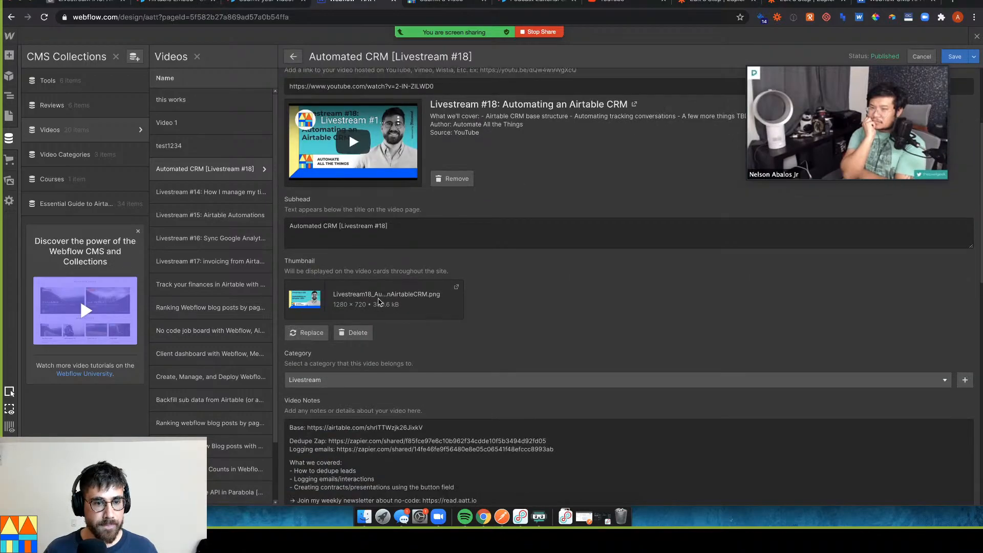
{"action": "scroll", "coordinate": [379, 302], "scroll_direction": "down", "scroll_amount": 1}
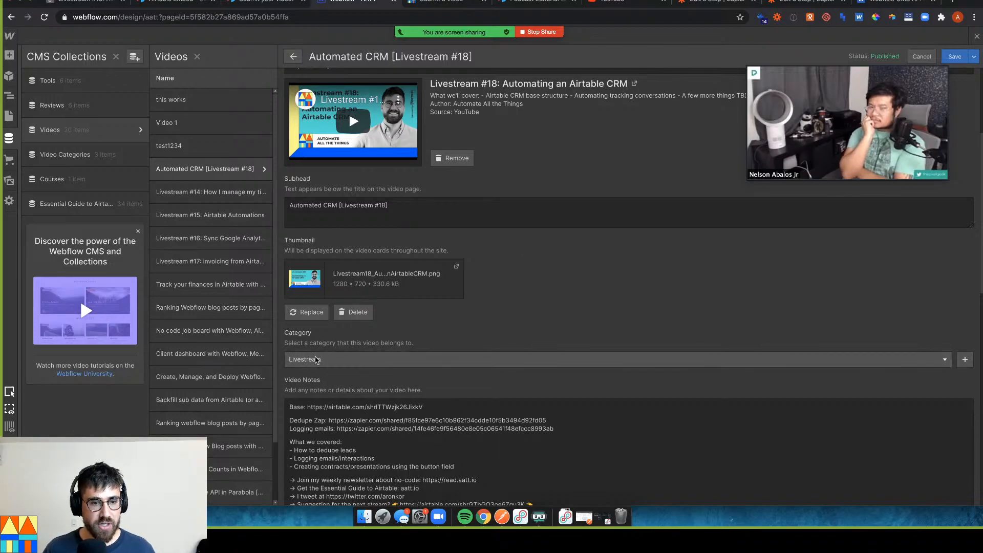
{"action": "left_click", "coordinate": [732, 4]}
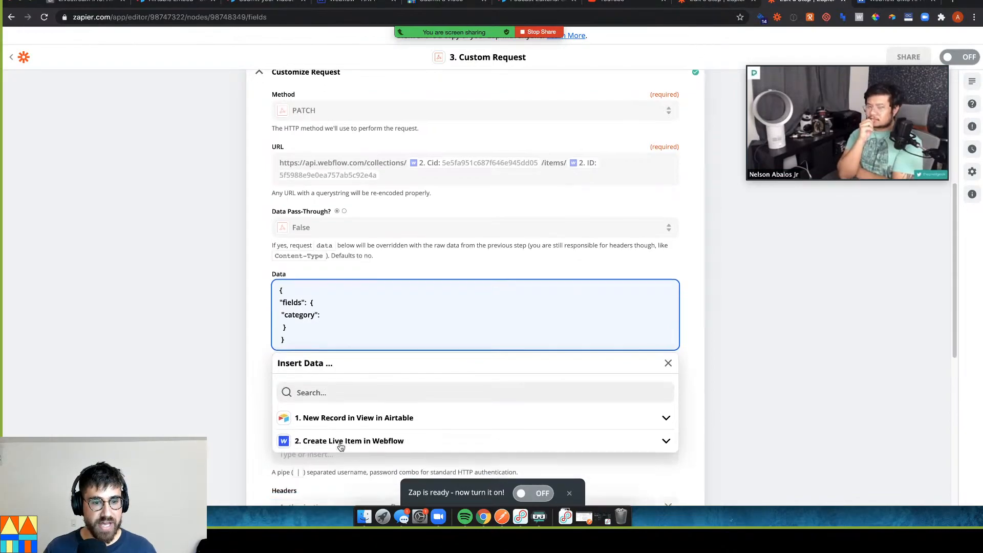
Map the request's "category" value to the Airtable step's Cms Item field
{"action": "left_click", "coordinate": [353, 420]}
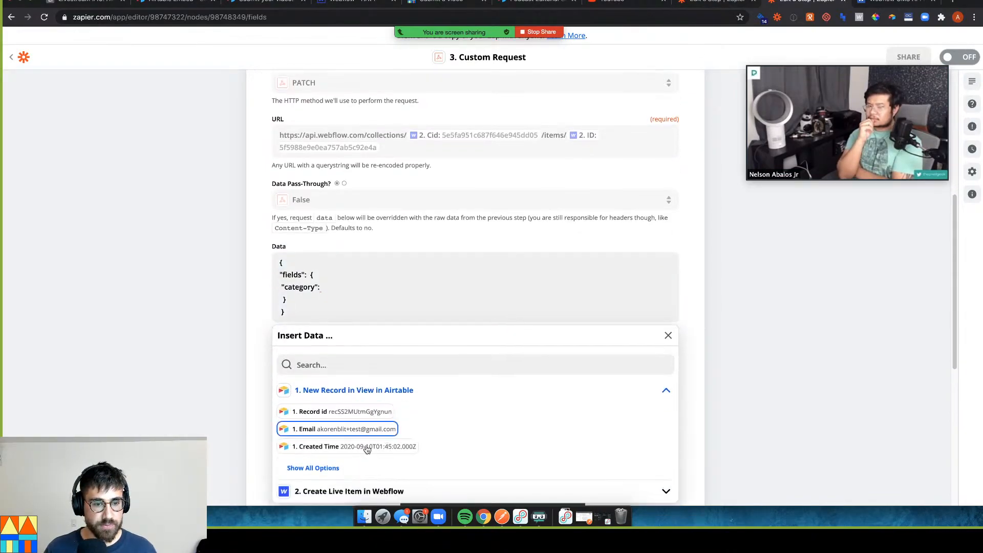
{"action": "left_click", "coordinate": [329, 467]}
{"action": "scroll", "coordinate": [437, 430], "scroll_direction": "down", "scroll_amount": 3}
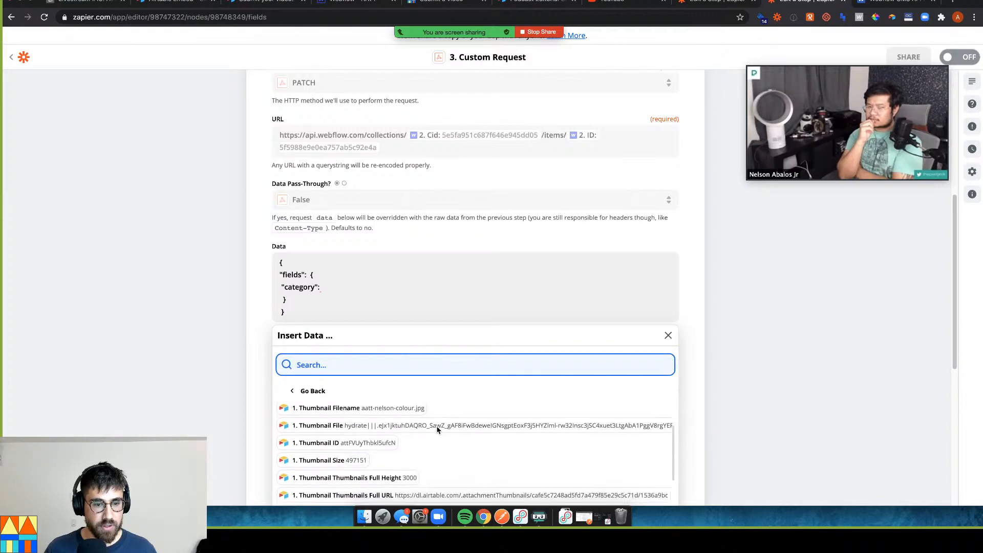
{"action": "type", "text": "cms ite"}
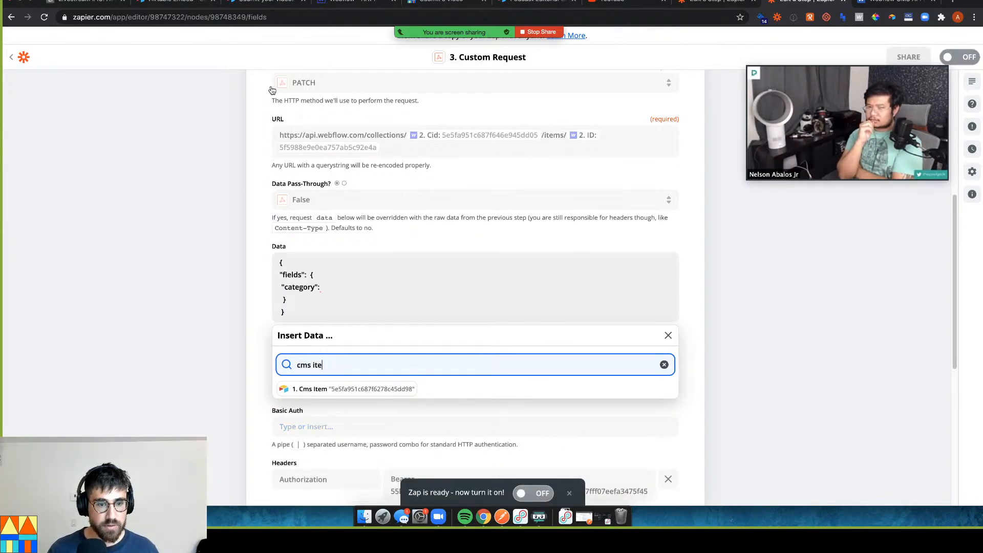
{"action": "left_click", "coordinate": [352, 390]}
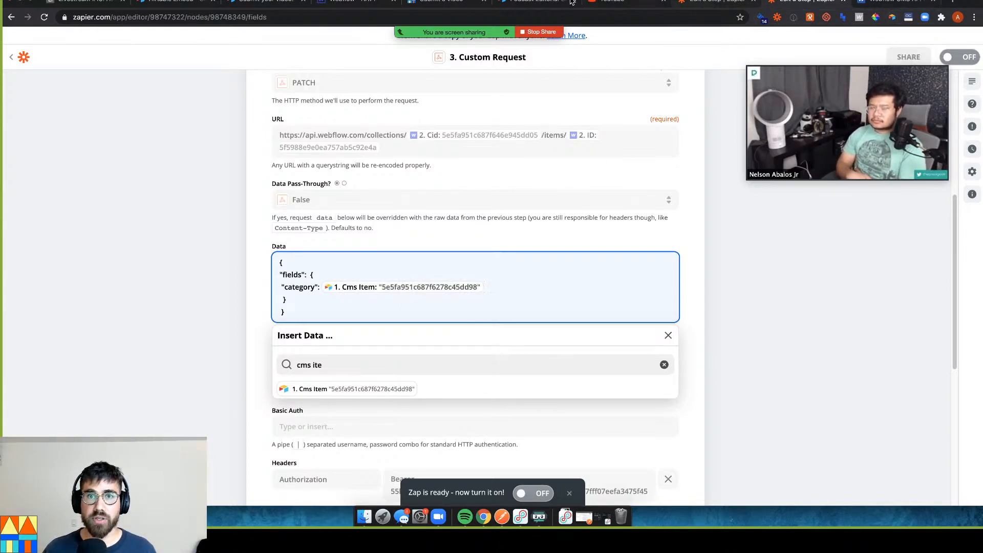
{"action": "left_click", "coordinate": [341, 6]}
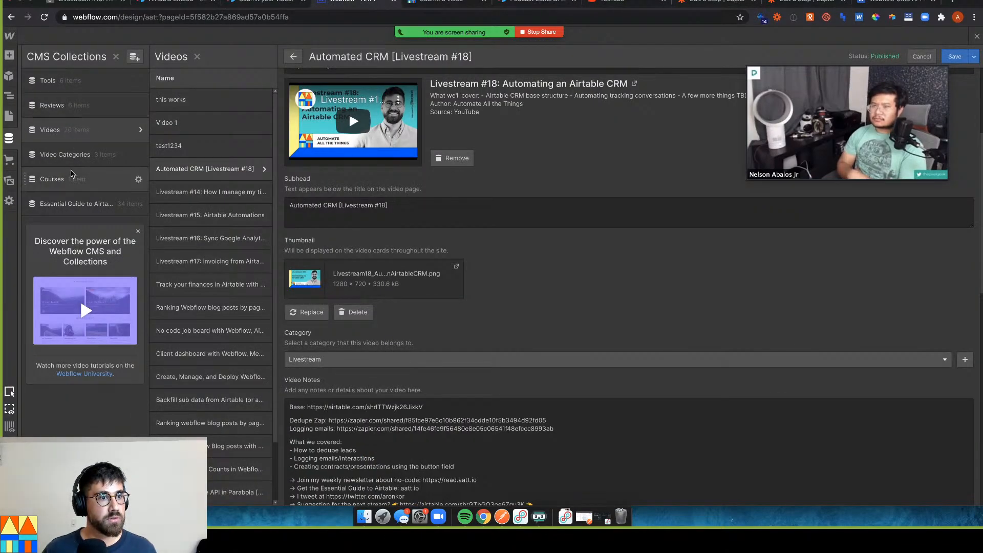
Check the Item ID of the Livestream category in Webflow's Video Categories collection
{"action": "left_click", "coordinate": [75, 156]}
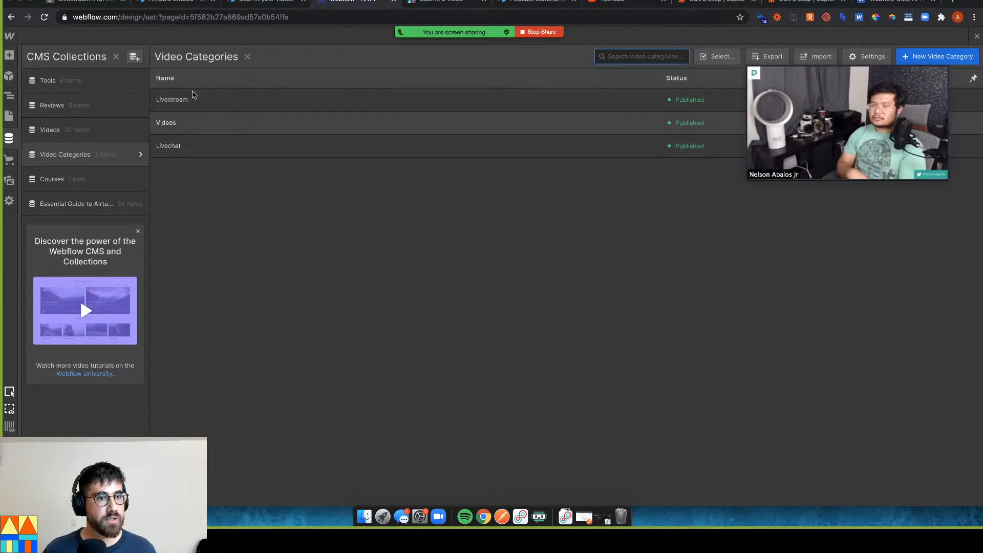
{"action": "left_click", "coordinate": [192, 98]}
{"action": "scroll", "coordinate": [361, 276], "scroll_direction": "down", "scroll_amount": 3}
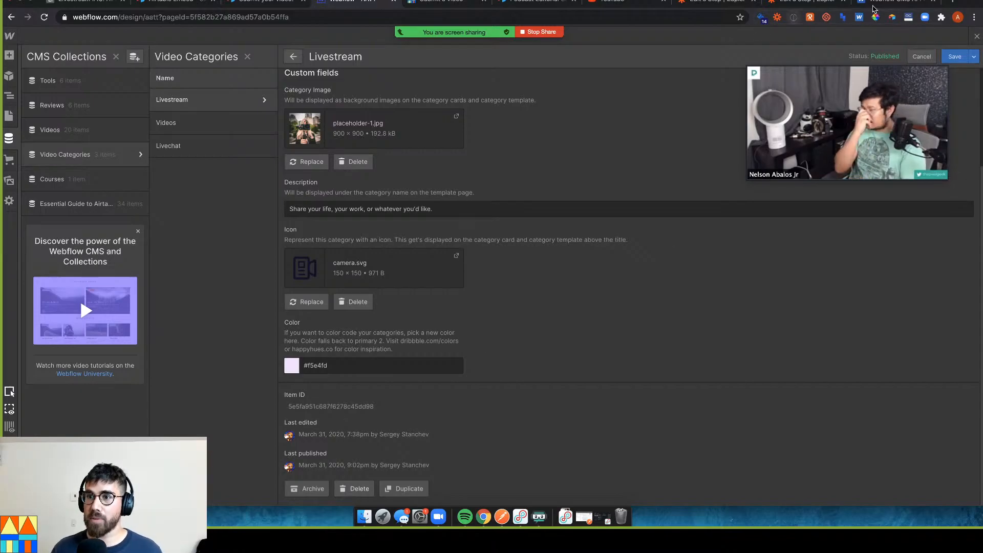
{"action": "left_click", "coordinate": [815, 3]}
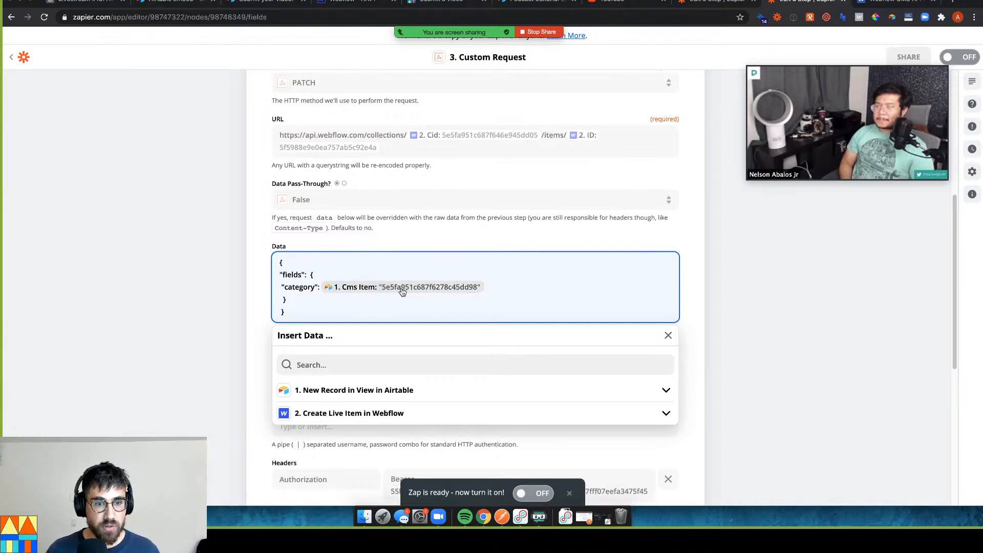
Finish editing the Custom Request step and retest it so a fresh request is sent
{"action": "left_click", "coordinate": [140, 285]}
{"action": "scroll", "coordinate": [358, 379], "scroll_direction": "down", "scroll_amount": 6}
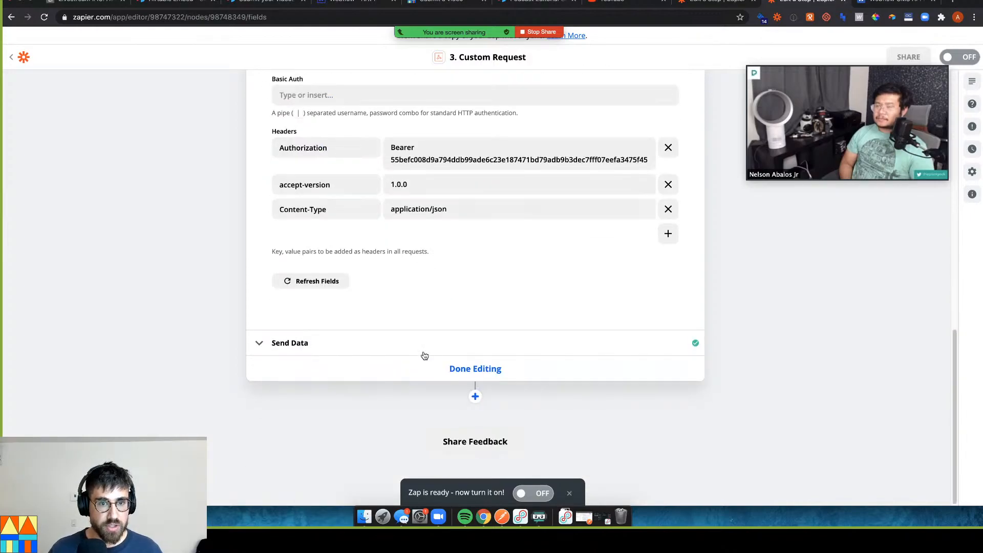
{"action": "left_click", "coordinate": [439, 371]}
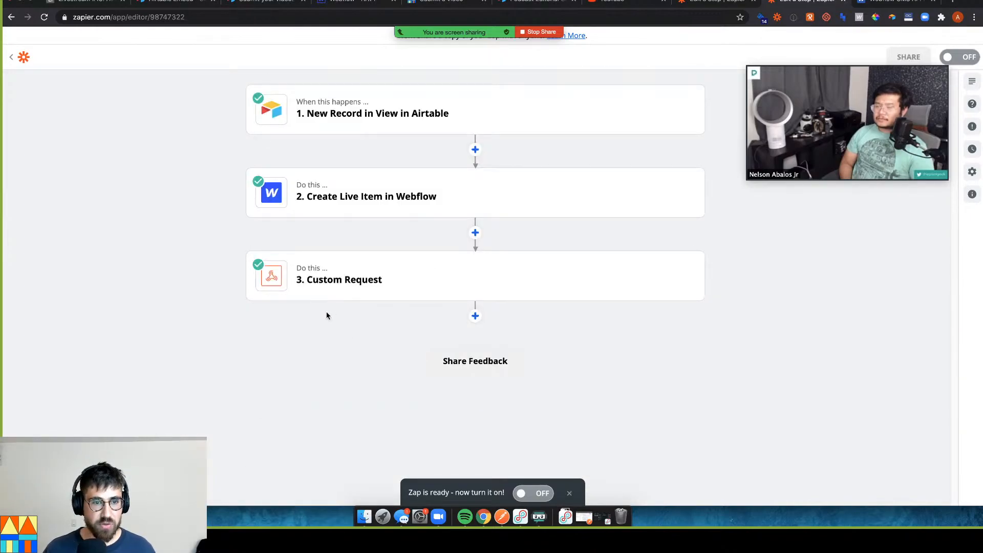
{"action": "left_click", "coordinate": [340, 298]}
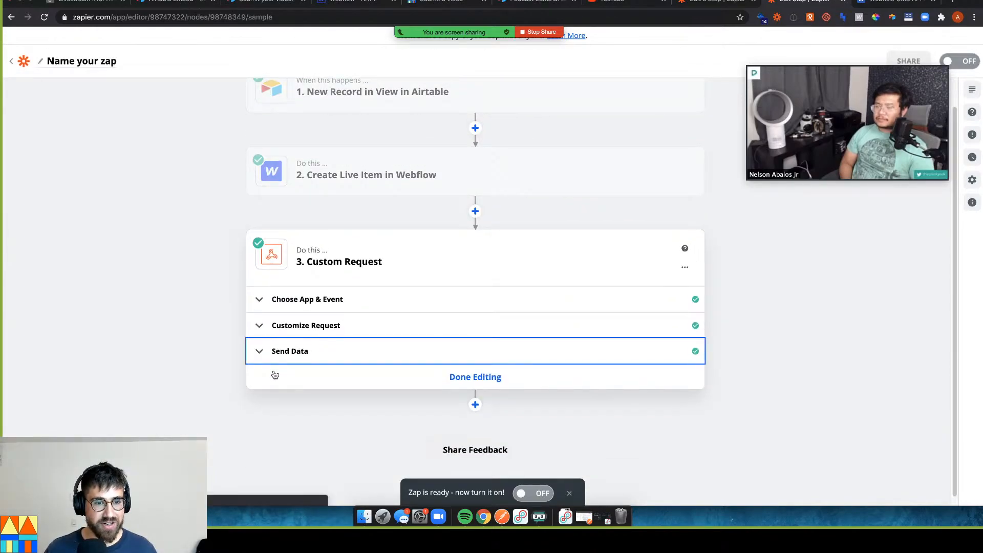
{"action": "scroll", "coordinate": [354, 395], "scroll_direction": "down", "scroll_amount": 5}
{"action": "left_click", "coordinate": [400, 325]}
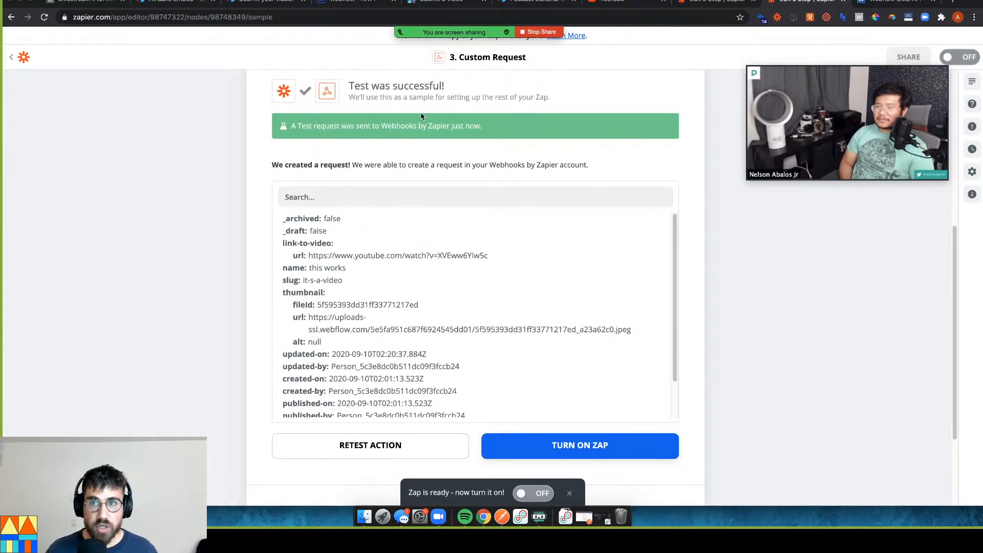
{"action": "left_click", "coordinate": [358, 2]}
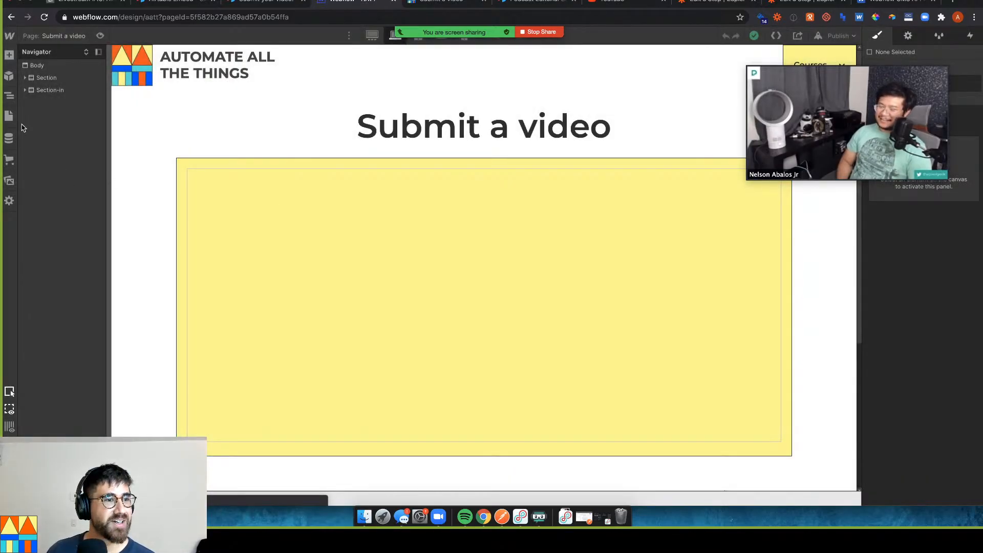
Open the 'this works' item in the Videos collection and confirm its Category is Livestream
{"action": "left_click", "coordinate": [9, 140]}
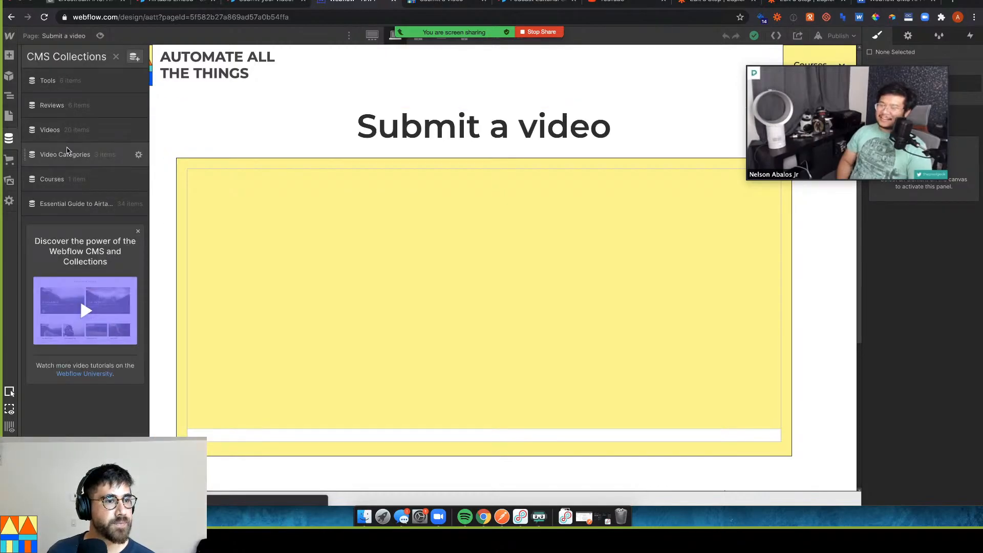
{"action": "left_click", "coordinate": [70, 154]}
{"action": "left_click", "coordinate": [78, 129]}
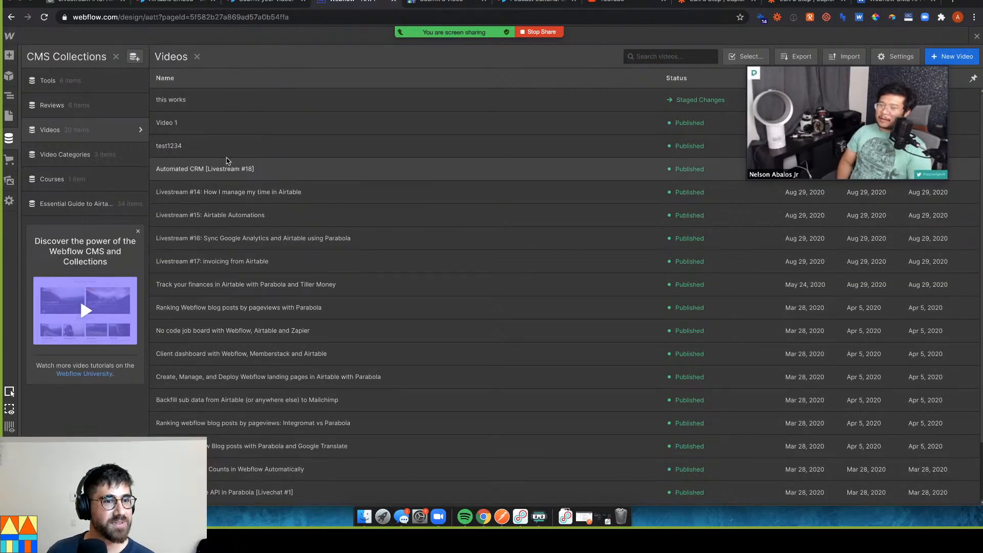
{"action": "left_click", "coordinate": [231, 169]}
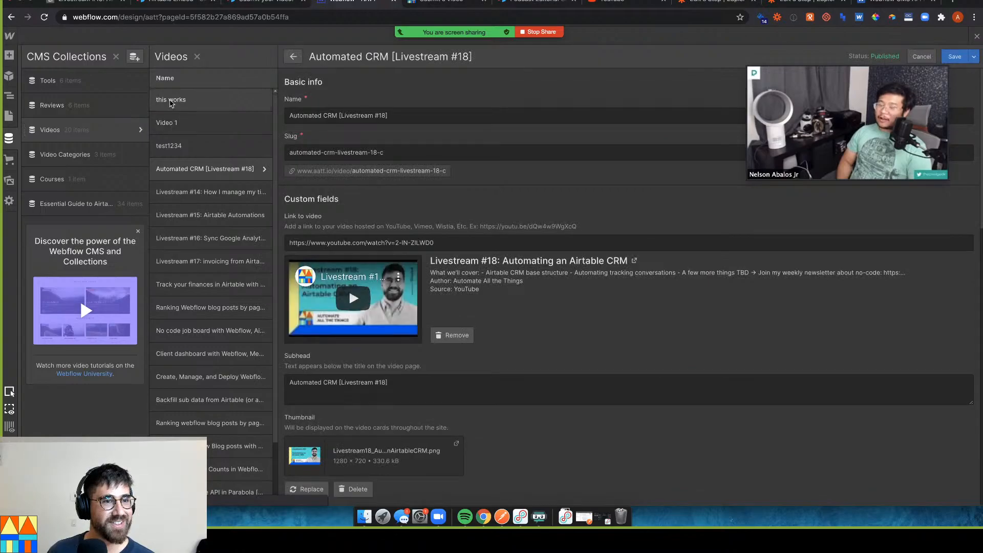
{"action": "scroll", "coordinate": [530, 213], "scroll_direction": "down", "scroll_amount": 3}
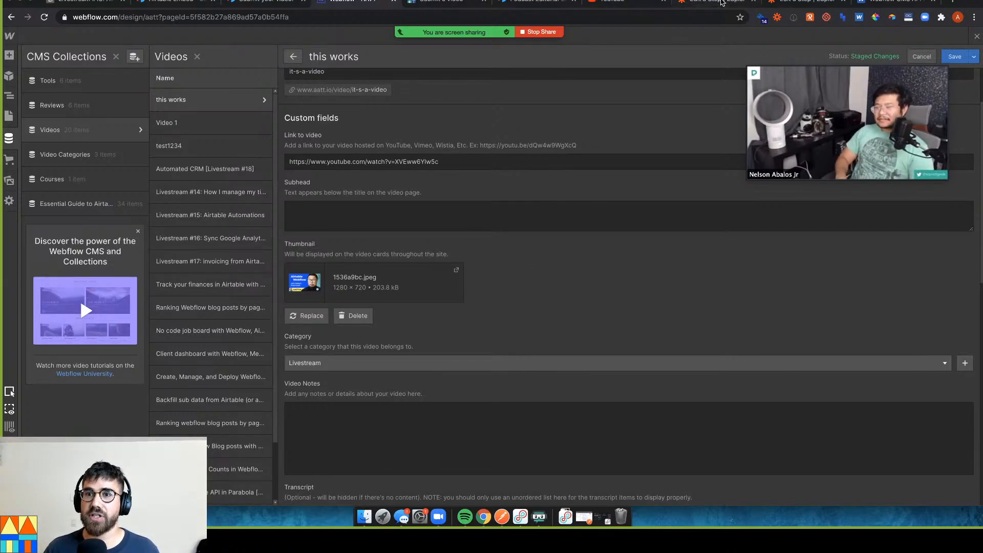
{"action": "left_click", "coordinate": [721, 2]}
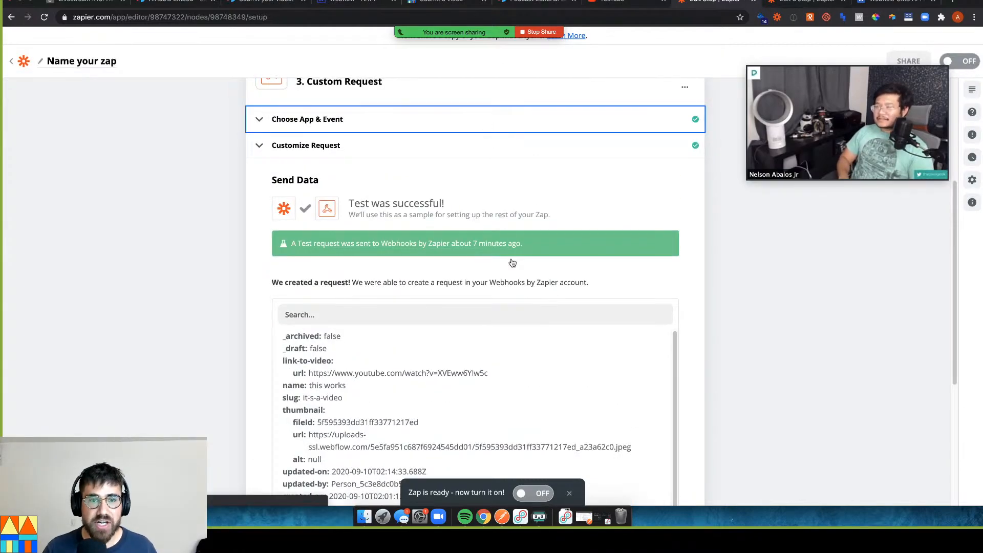
Expand Customize Request to show the PATCH method and the category data body
{"action": "left_click", "coordinate": [433, 330]}
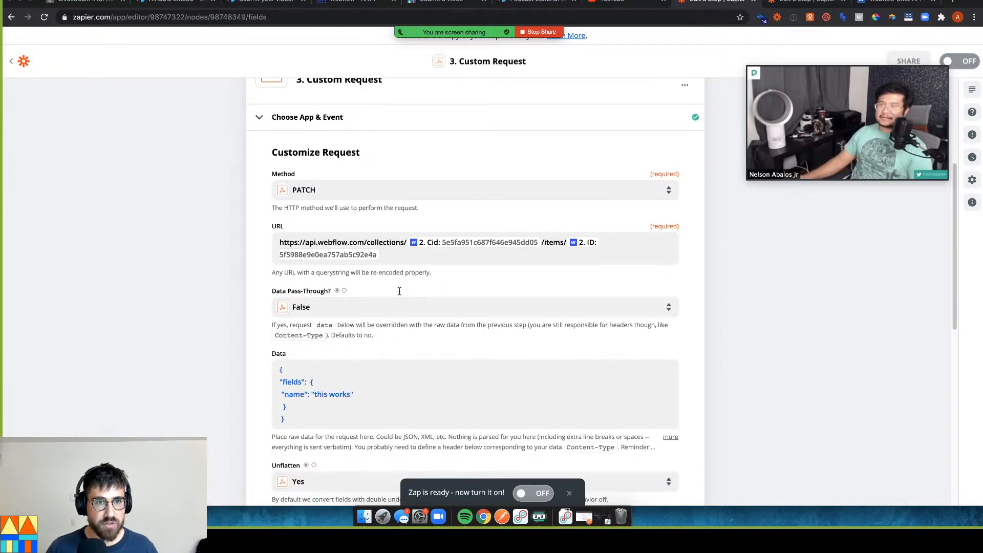
{"action": "left_click", "coordinate": [752, 1]}
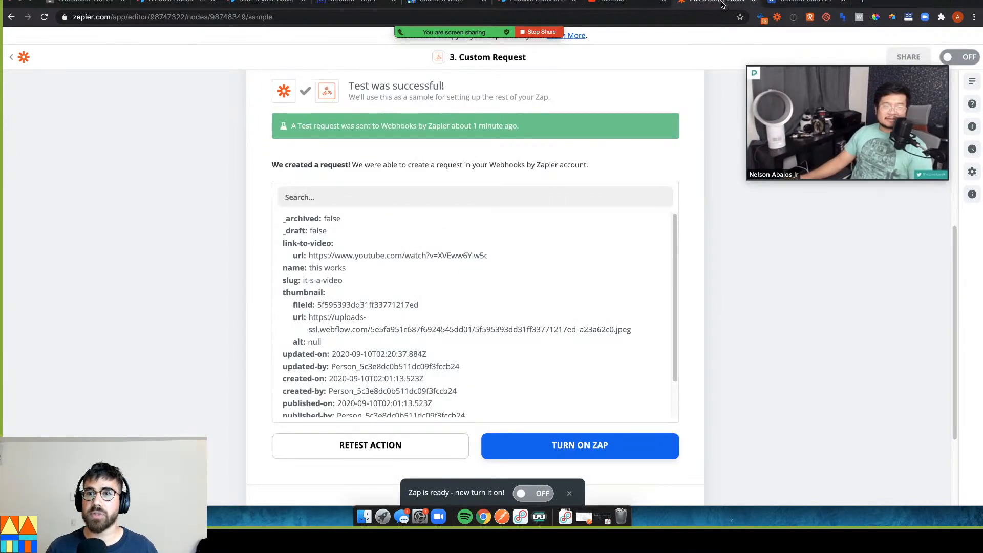
{"action": "left_click", "coordinate": [330, 179]}
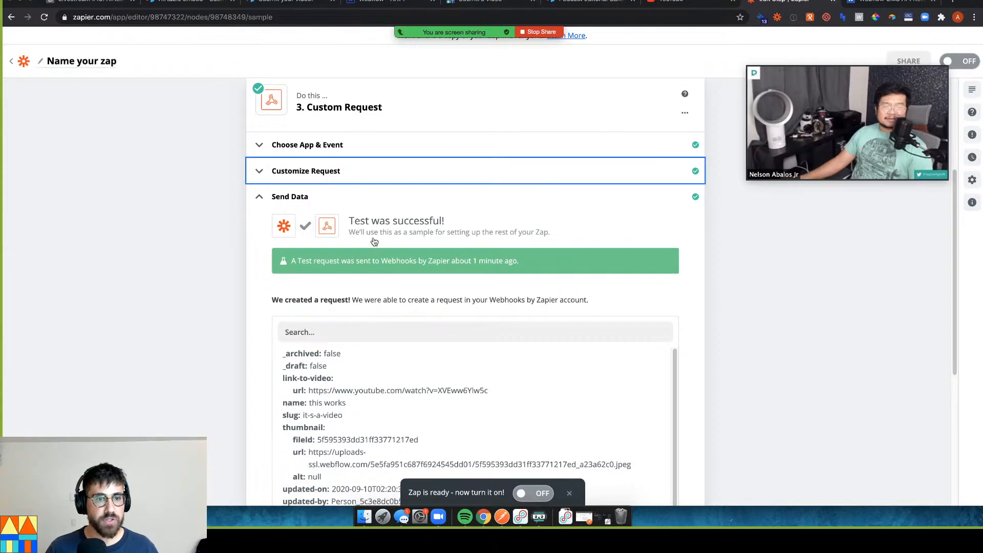
{"action": "left_click", "coordinate": [522, 412]}
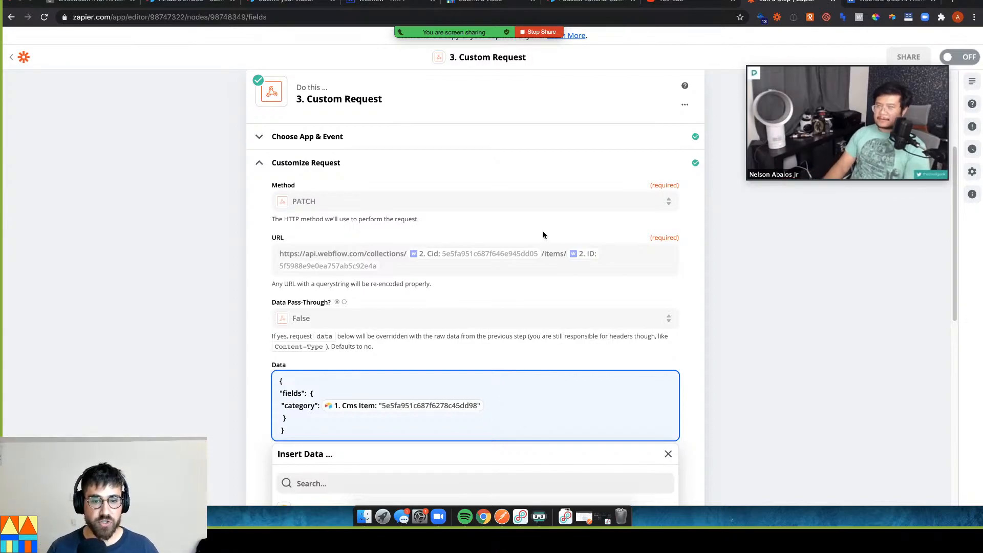
Add a sample ID array ["cms item1","cms item2"] below the request data
{"action": "scroll", "coordinate": [517, 307], "scroll_direction": "down", "scroll_amount": 2}
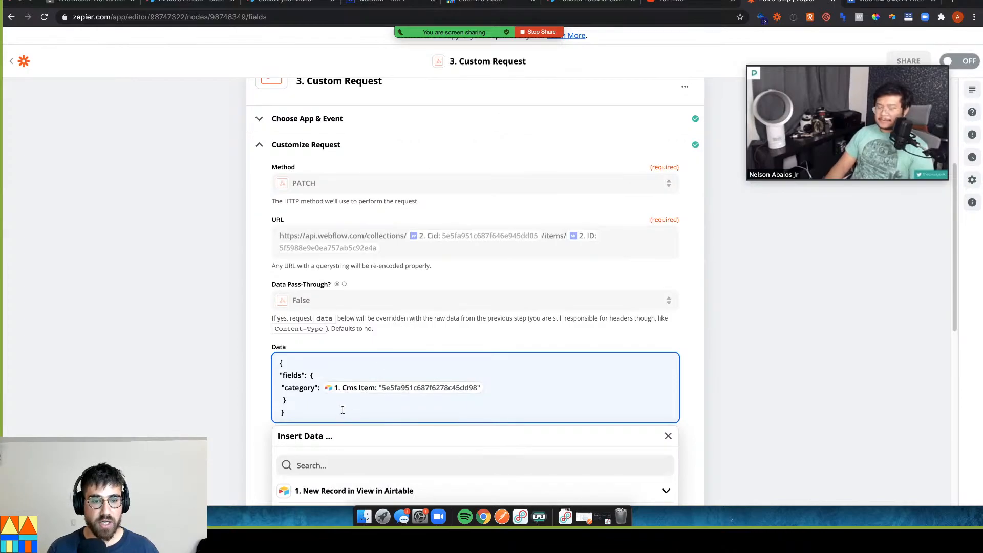
{"action": "scroll", "coordinate": [342, 409], "scroll_direction": "down", "scroll_amount": 5}
{"action": "key", "text": "Return"}
{"action": "key", "text": "Return"}
{"action": "type", "text": "[."}
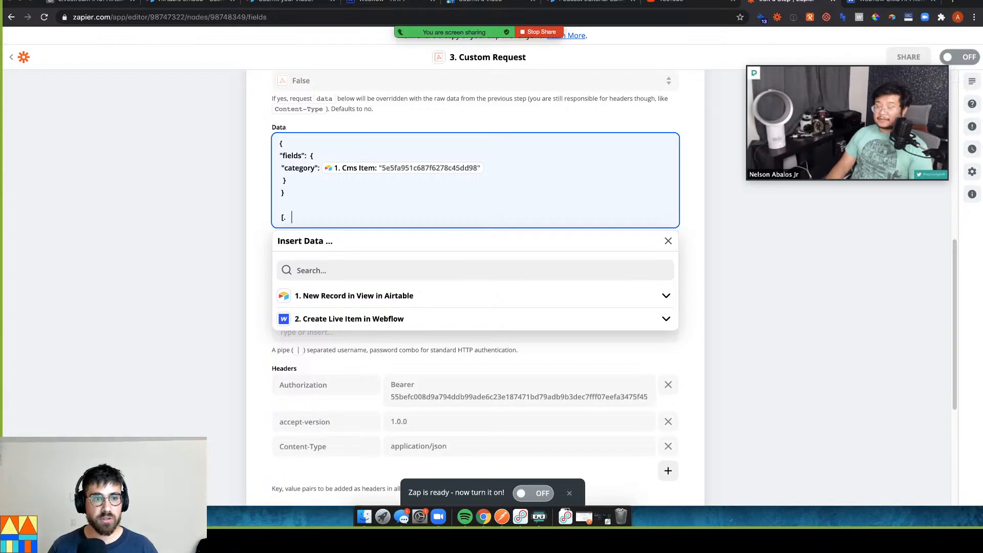
{"action": "key", "text": "BackSpace"}
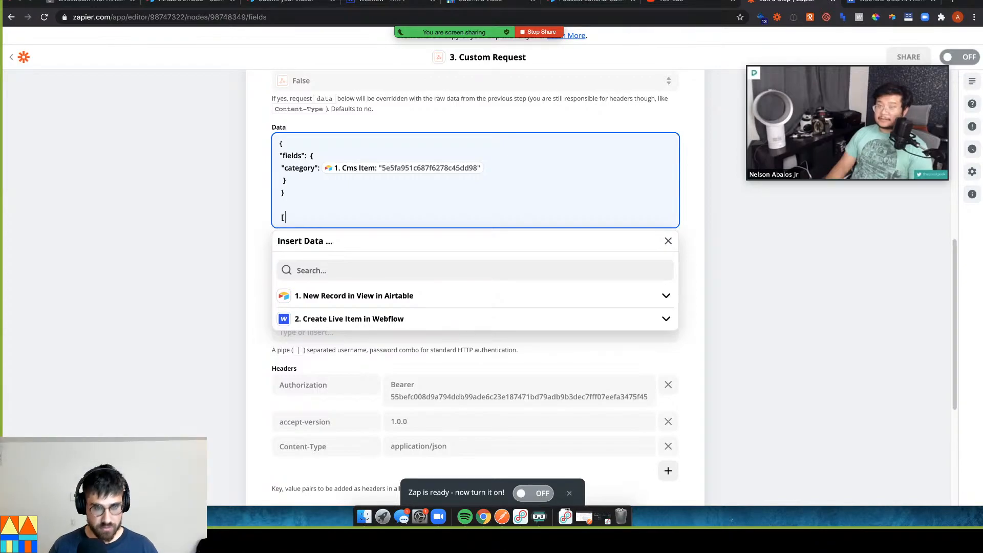
{"action": "type", "text": "]"}
{"action": "key", "text": "Left"}
{"action": "key", "text": "Left"}
{"action": "type", "text": "\"cms item"}
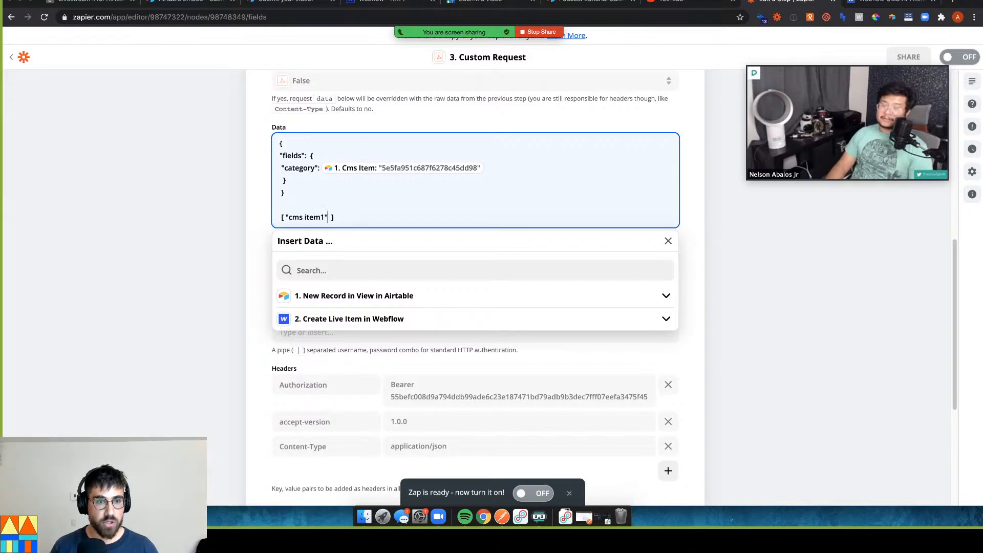
{"action": "type", "text": "1\",\"cms item2\""}
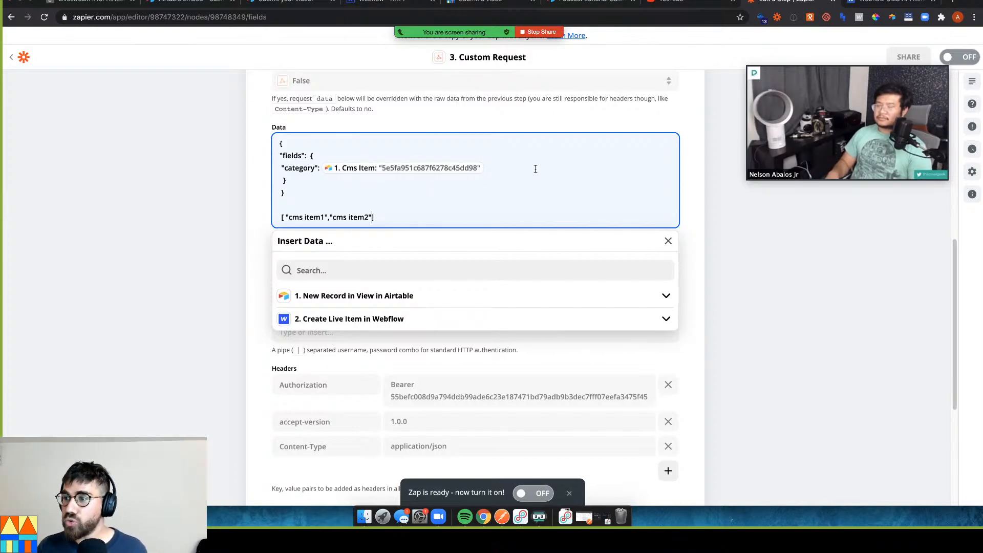
Delete the sample array line, leaving only the fields object in the data body
{"action": "left_click_drag", "start_coordinate": [405, 216], "coordinate": [280, 218]}
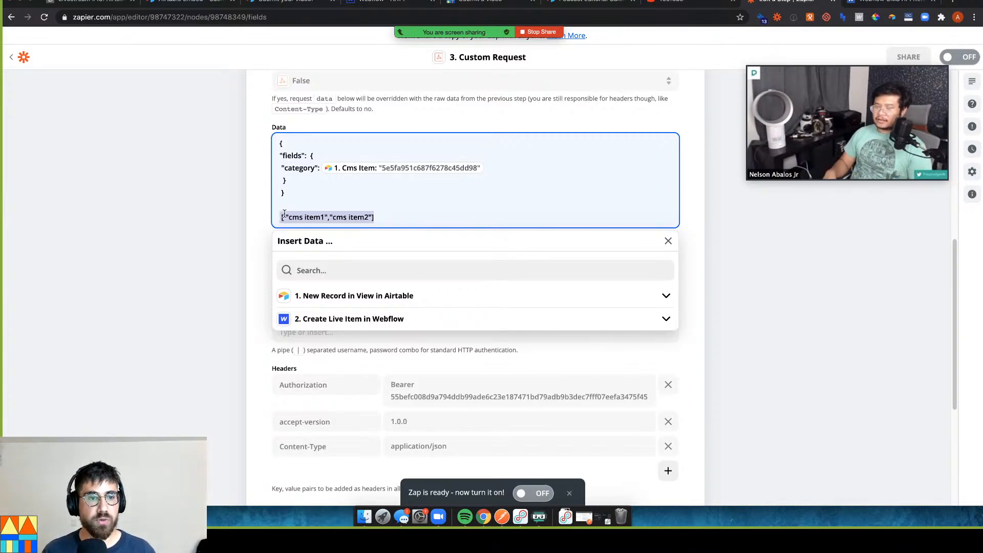
{"action": "left_click_drag", "start_coordinate": [284, 217], "coordinate": [369, 219]}
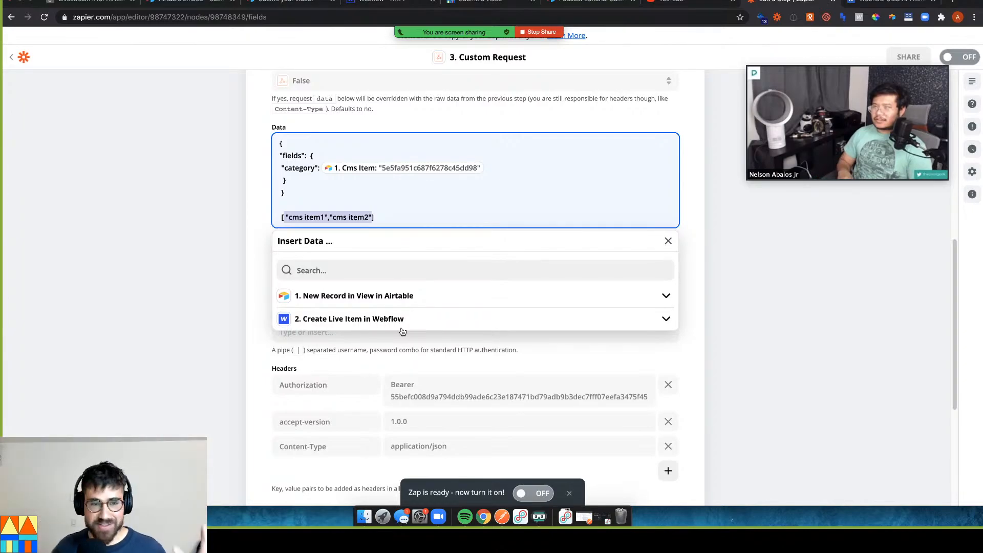
{"action": "left_click", "coordinate": [391, 215]}
{"action": "key", "text": "super+shift+Left"}
{"action": "key", "text": "BackSpace"}
{"action": "key", "text": "BackSpace"}
{"action": "key", "text": "BackSpace"}
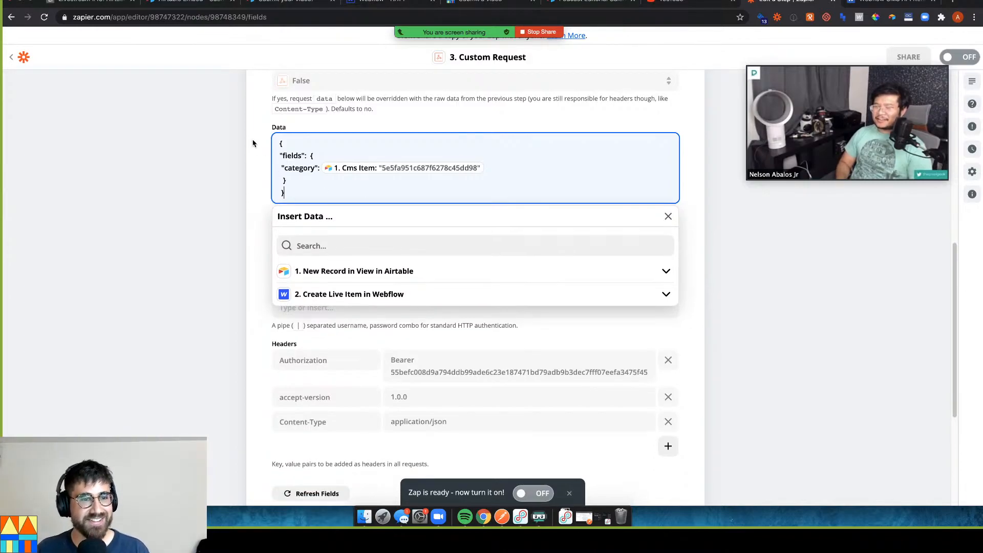
{"action": "left_click", "coordinate": [104, 2]}
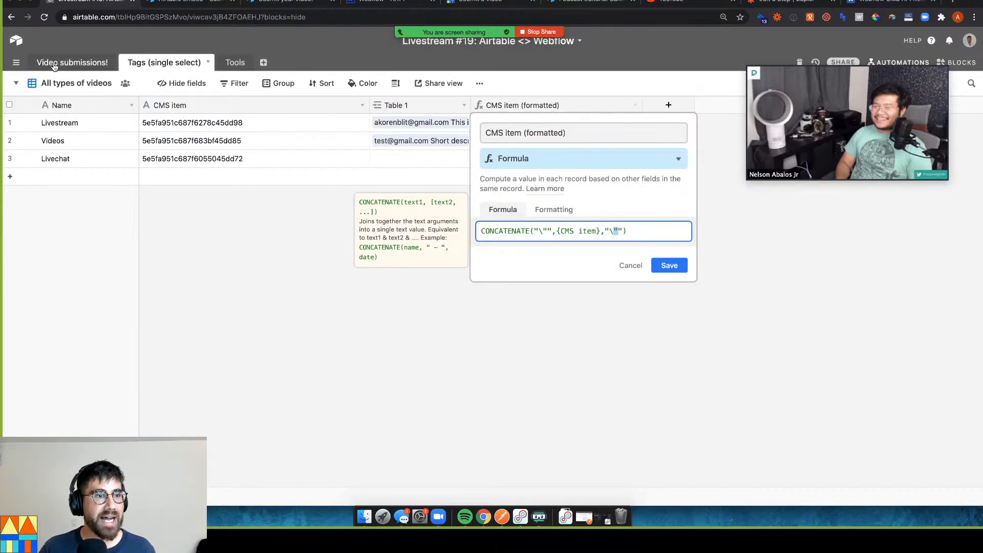
Save the quoted formula, then inspect the first video's Tools, CMS item and CMS ids for API cells
{"action": "key", "text": "Return"}
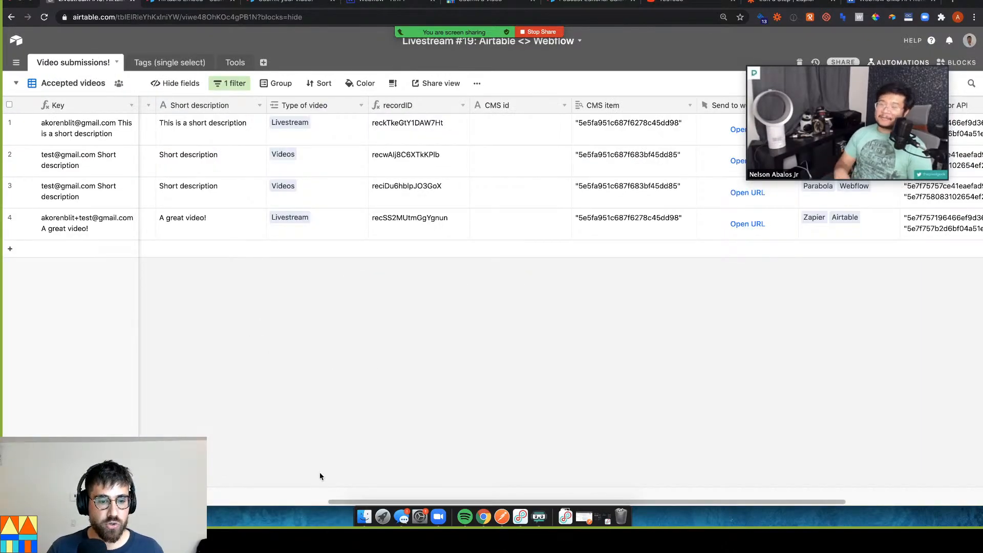
{"action": "left_click_drag", "start_coordinate": [350, 503], "coordinate": [486, 494]}
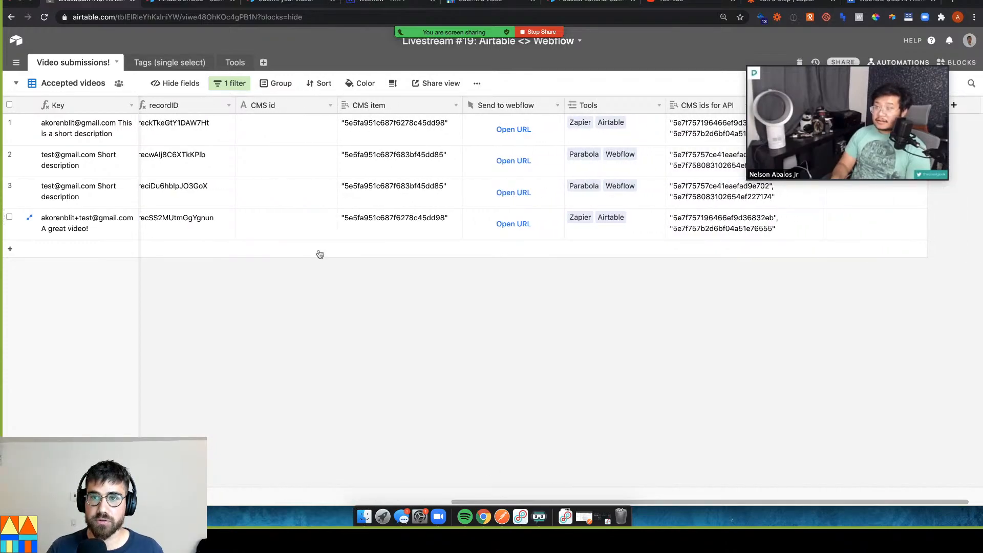
{"action": "left_click", "coordinate": [651, 132]}
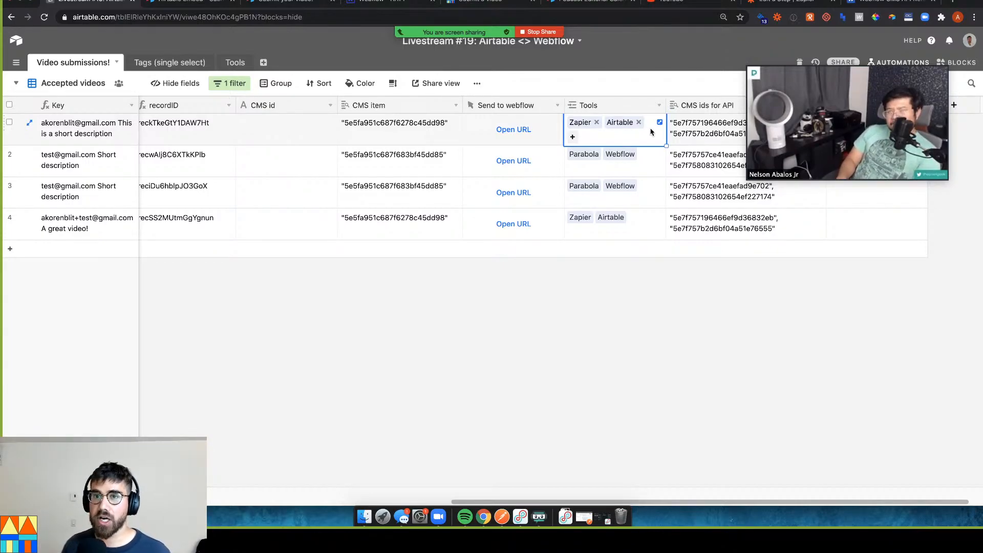
{"action": "left_click_drag", "start_coordinate": [824, 57], "coordinate": [228, 66]}
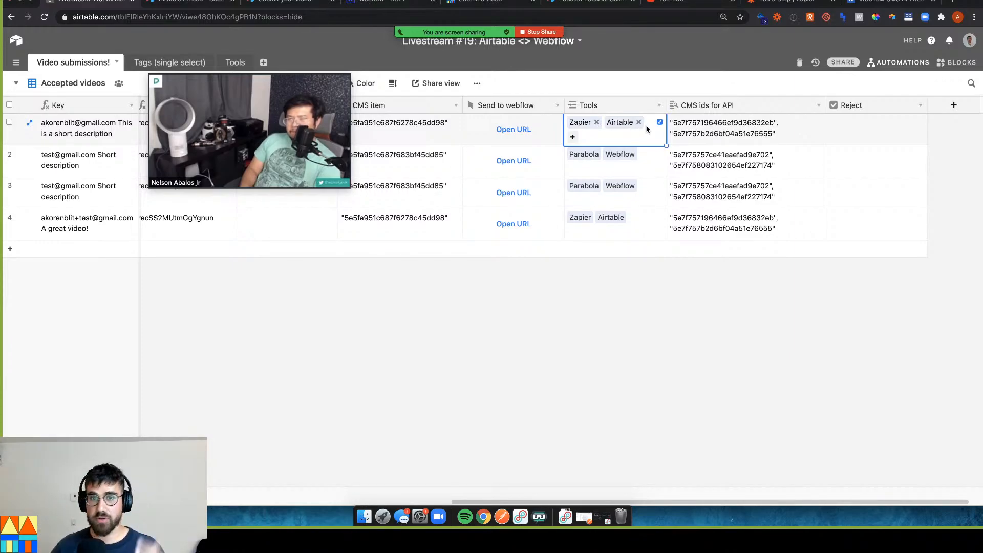
{"action": "left_click", "coordinate": [418, 141]}
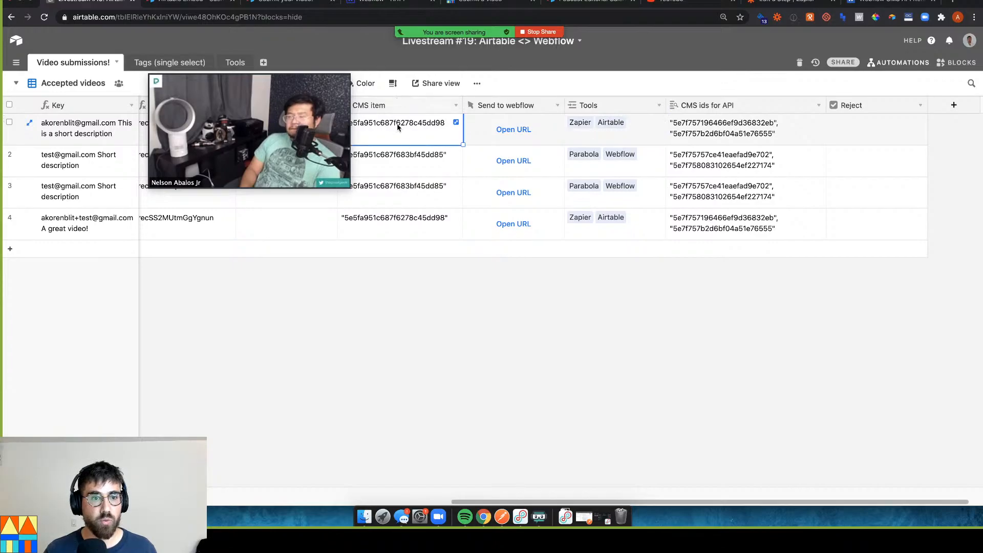
{"action": "left_click_drag", "start_coordinate": [319, 91], "coordinate": [364, 272]}
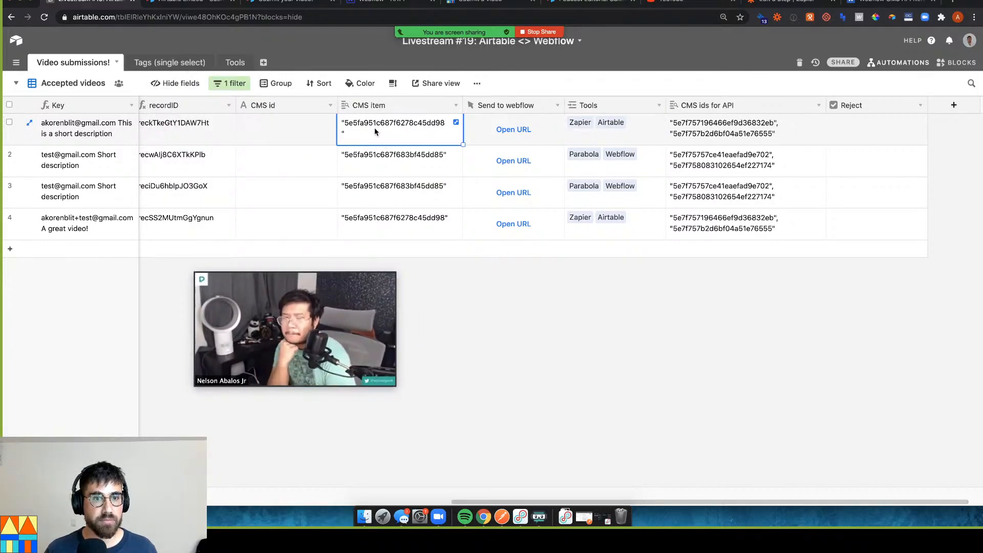
{"action": "left_click", "coordinate": [731, 135]}
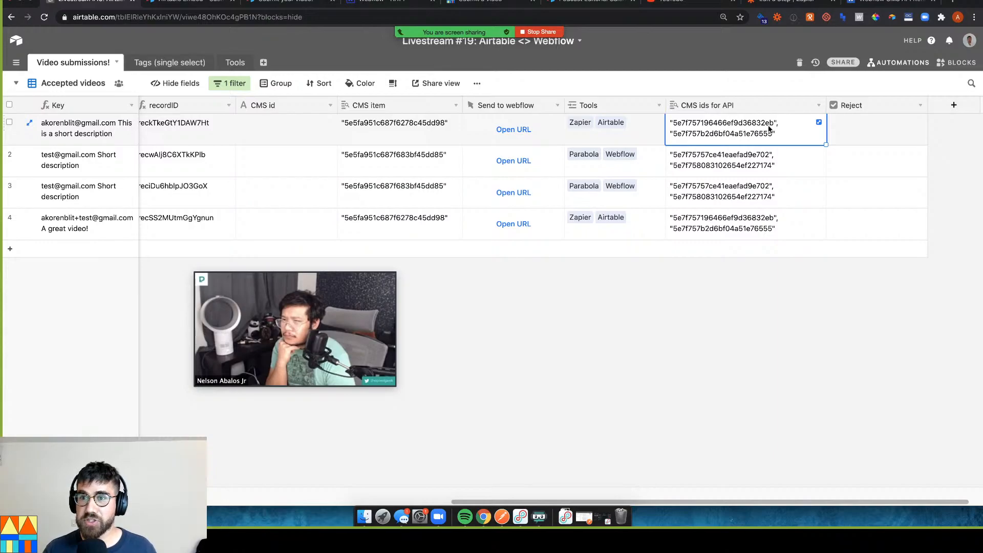
Add a Lookup cms id field that pulls each linked tool's CMS item ID
{"action": "left_click", "coordinate": [954, 105]}
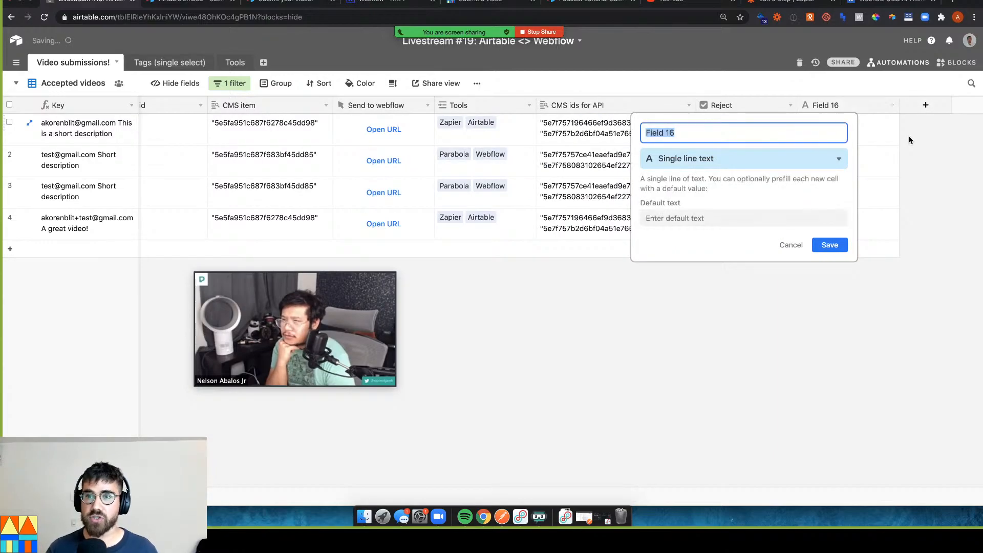
{"action": "type", "text": "Lookup"}
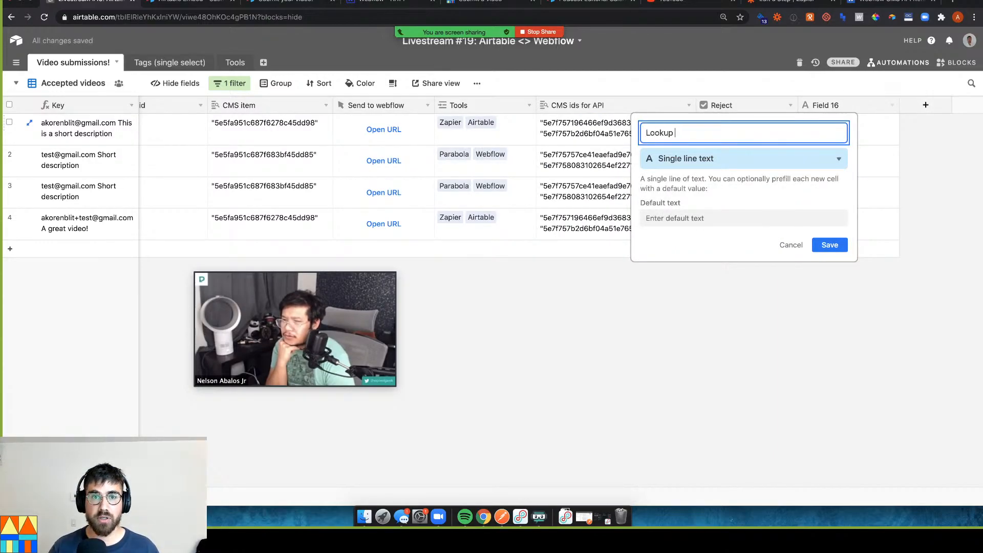
{"action": "type", "text": " cms id"}
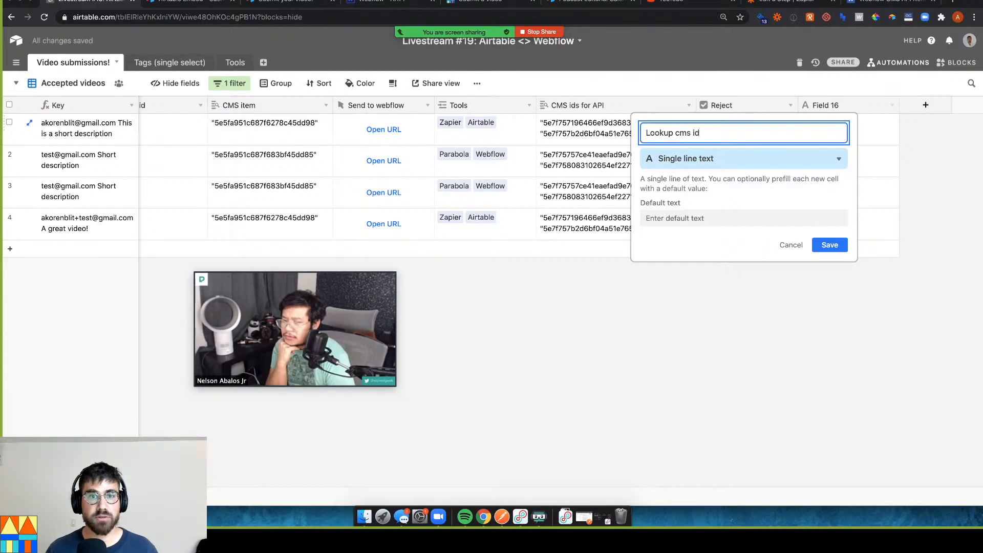
{"action": "left_click", "coordinate": [832, 163]}
{"action": "type", "text": "look"}
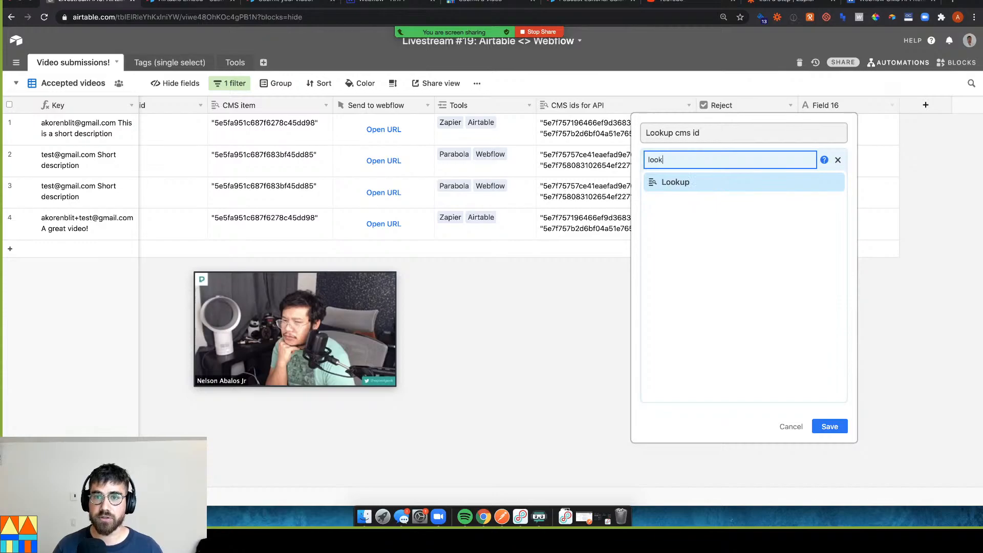
{"action": "left_click", "coordinate": [798, 186]}
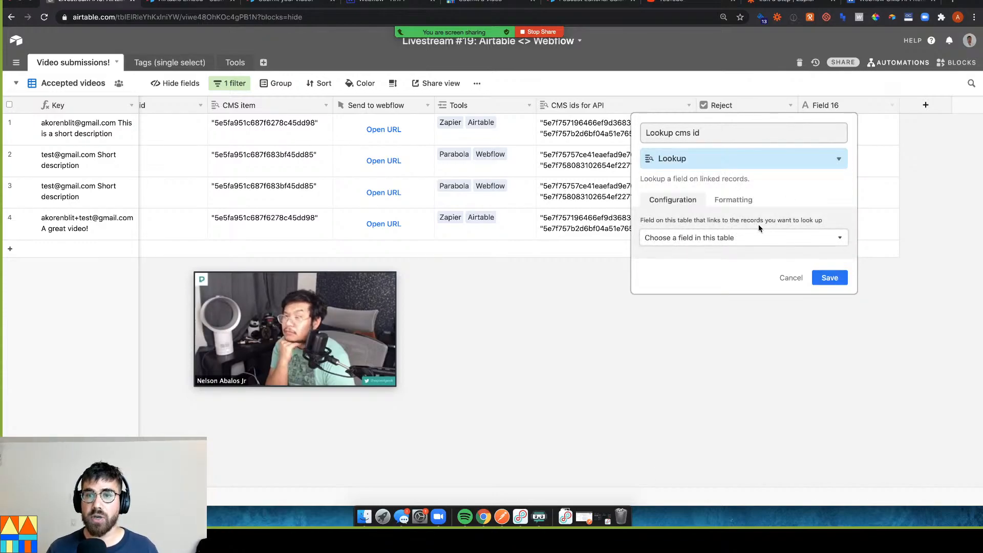
{"action": "left_click", "coordinate": [751, 237]}
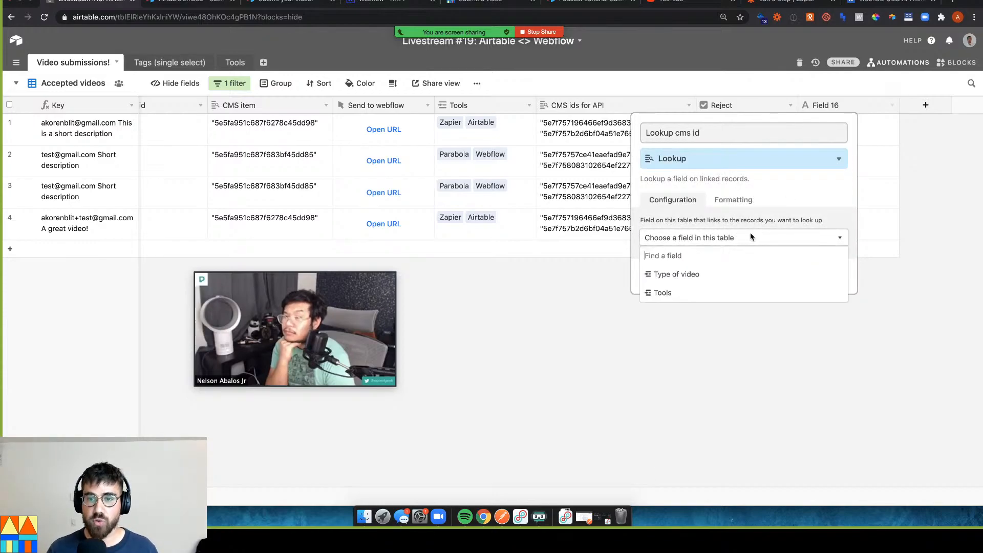
{"action": "left_click", "coordinate": [730, 297]}
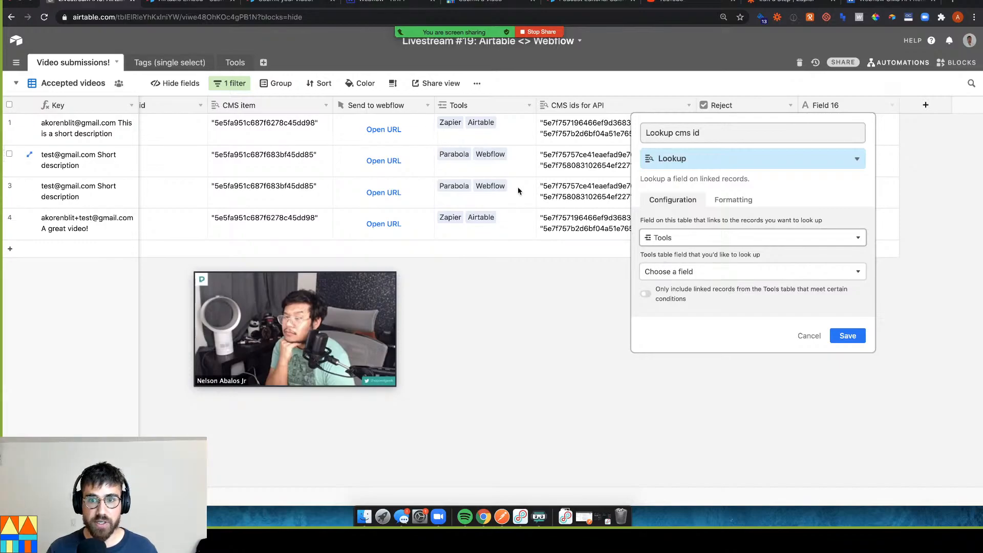
{"action": "left_click", "coordinate": [730, 278]}
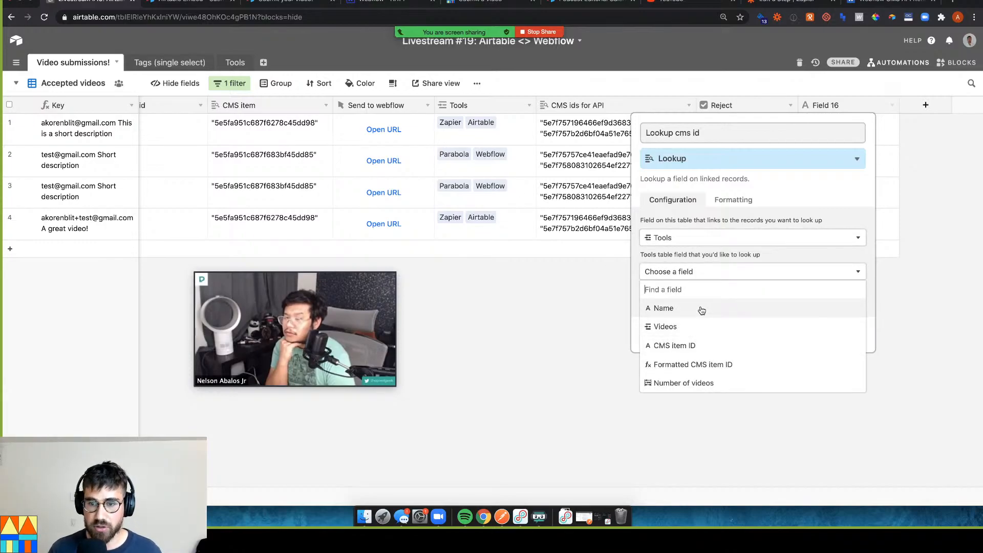
{"action": "left_click", "coordinate": [686, 346]}
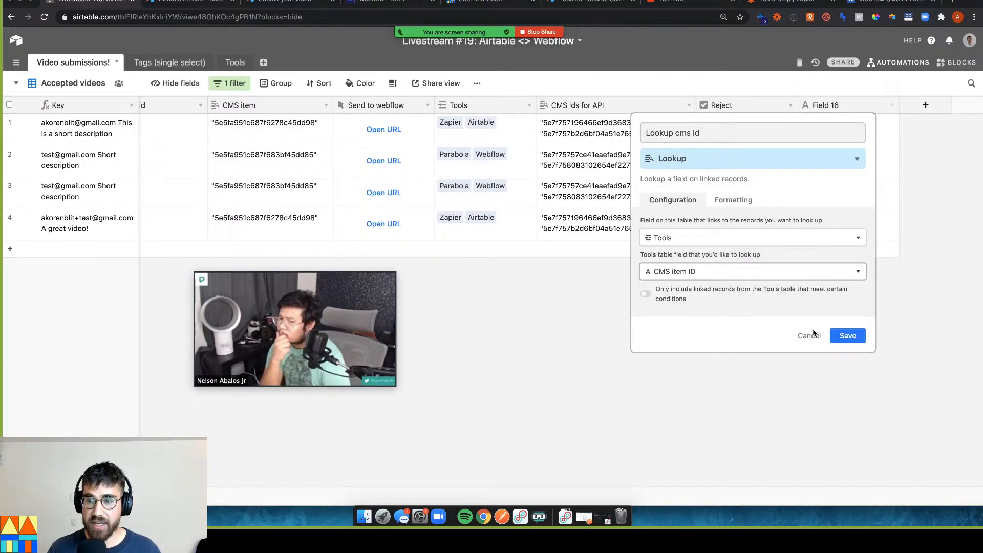
{"action": "left_click", "coordinate": [846, 335]}
Set the table's row height to Extra Tall
{"action": "left_click", "coordinate": [847, 128]}
{"action": "left_click", "coordinate": [390, 84]}
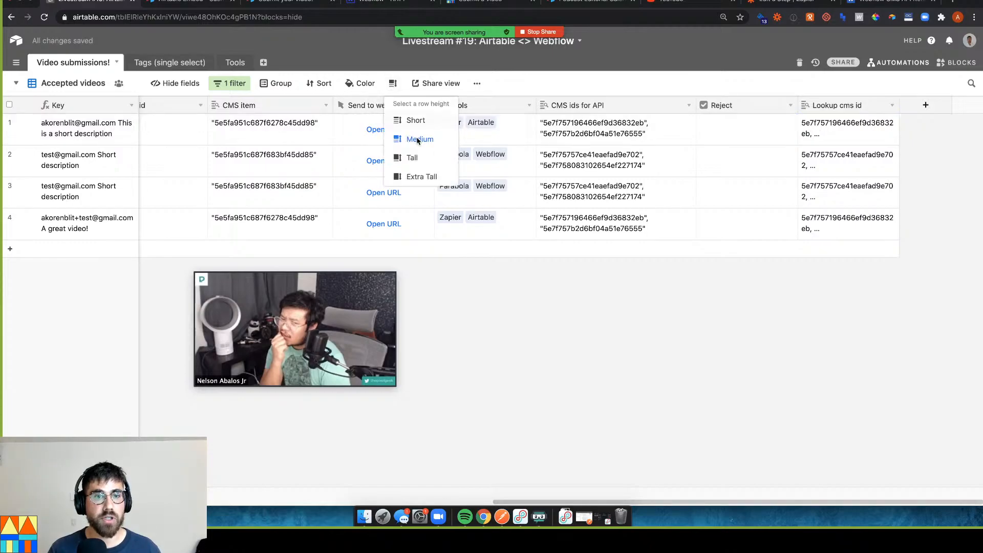
{"action": "left_click", "coordinate": [415, 176]}
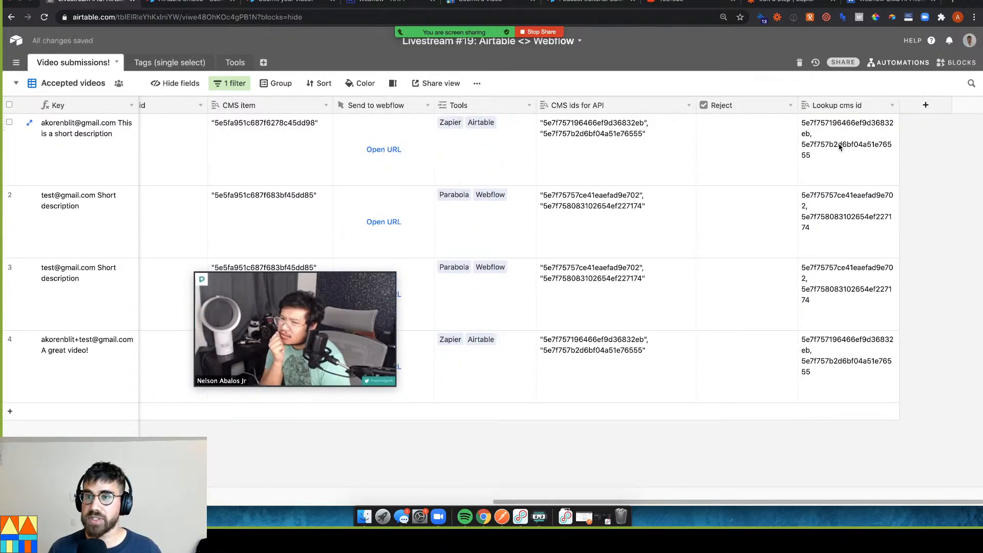
{"action": "left_click_drag", "start_coordinate": [792, 105], "coordinate": [762, 104]}
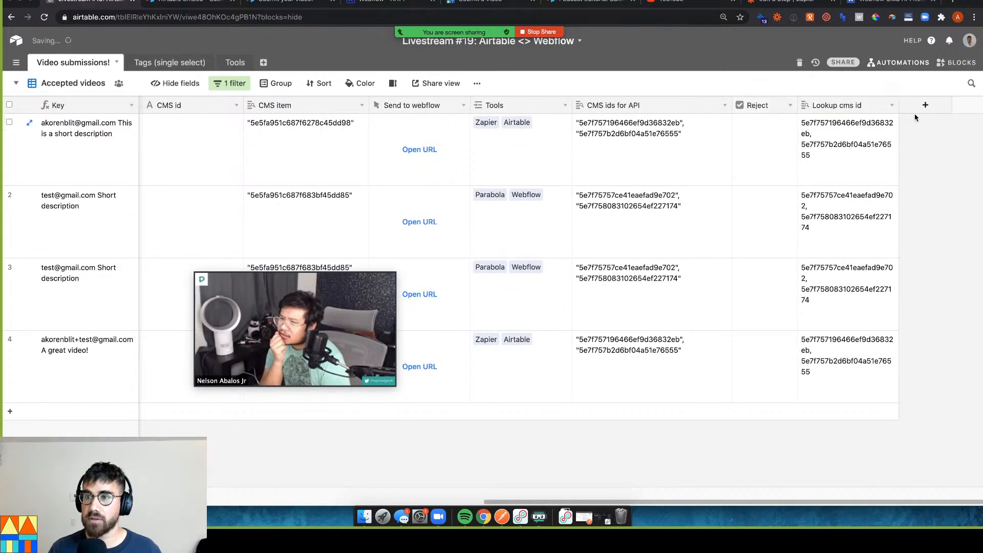
{"action": "left_click_drag", "start_coordinate": [899, 105], "coordinate": [942, 105]}
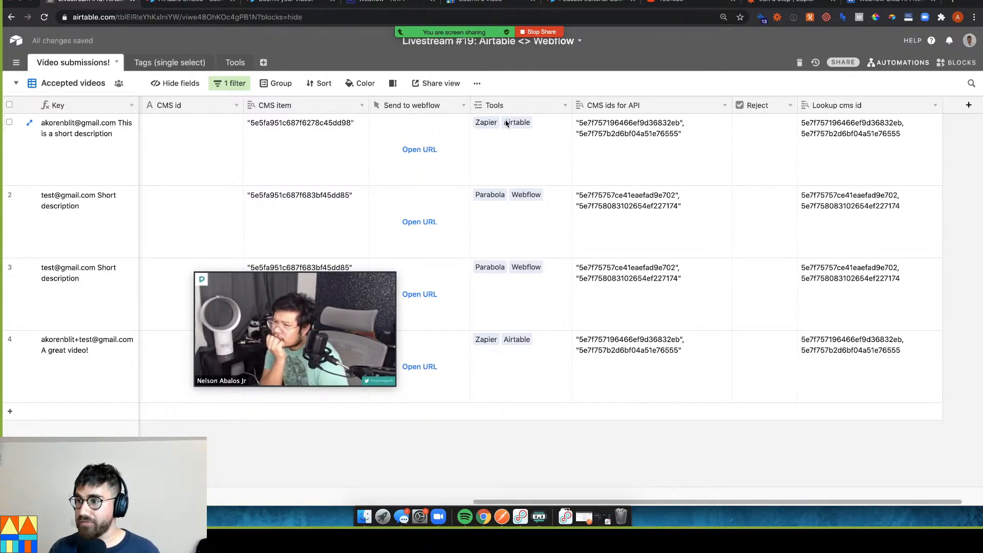
{"action": "left_click", "coordinate": [806, 125]}
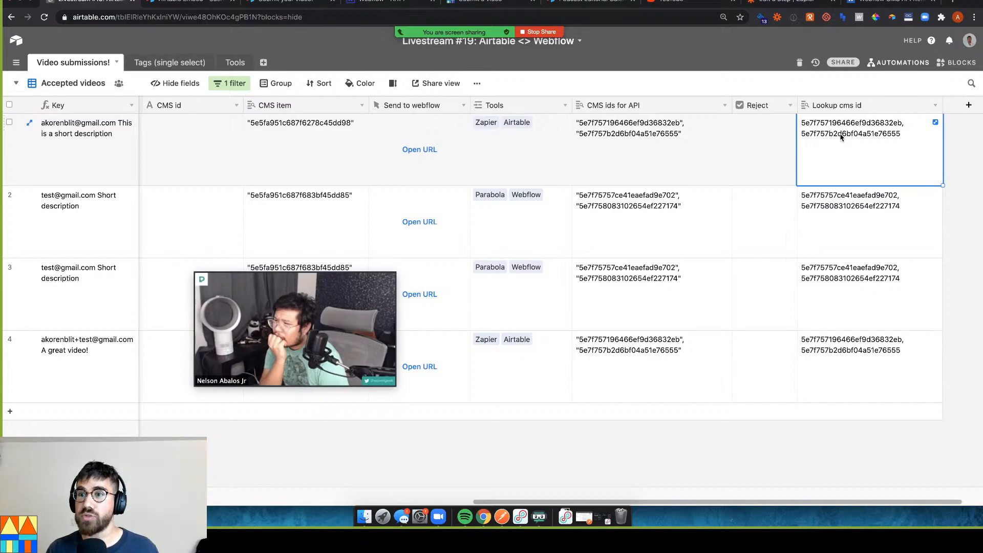
{"action": "left_click", "coordinate": [233, 64]}
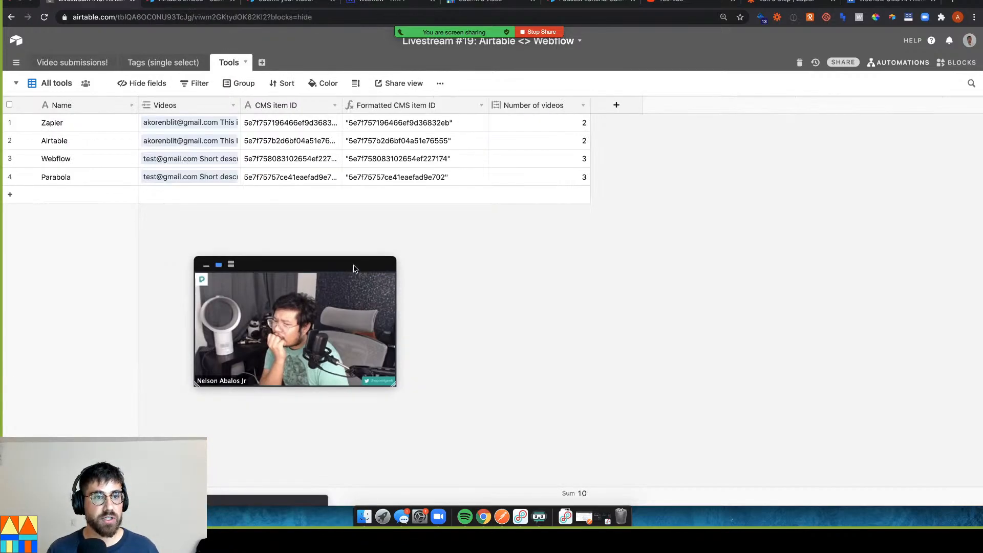
{"action": "left_click_drag", "start_coordinate": [355, 268], "coordinate": [524, 266]}
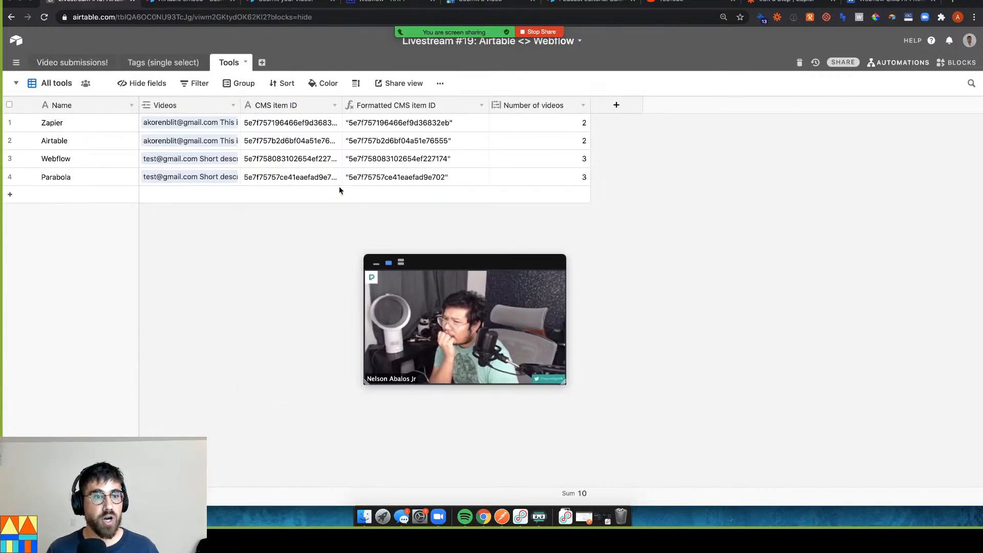
{"action": "left_click", "coordinate": [251, 129]}
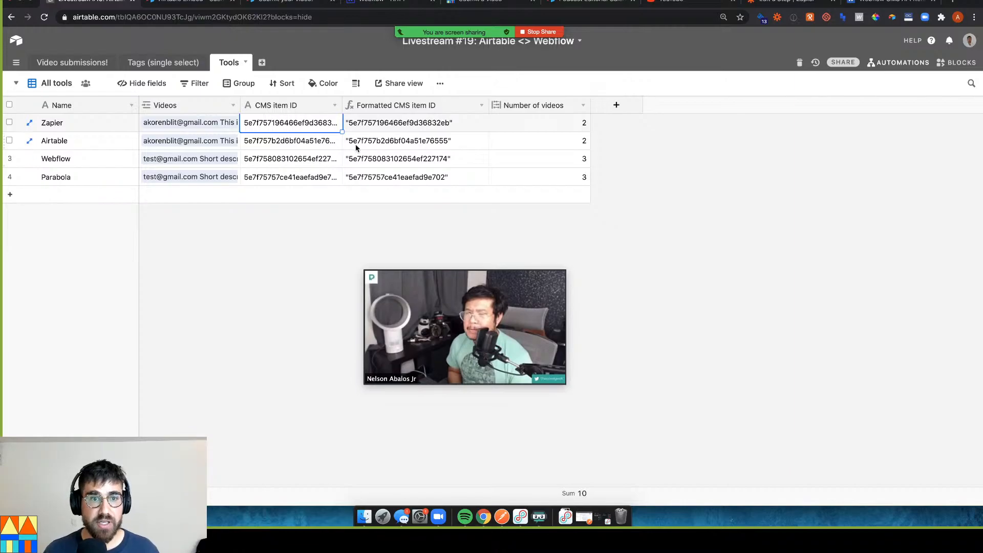
{"action": "left_click", "coordinate": [89, 66]}
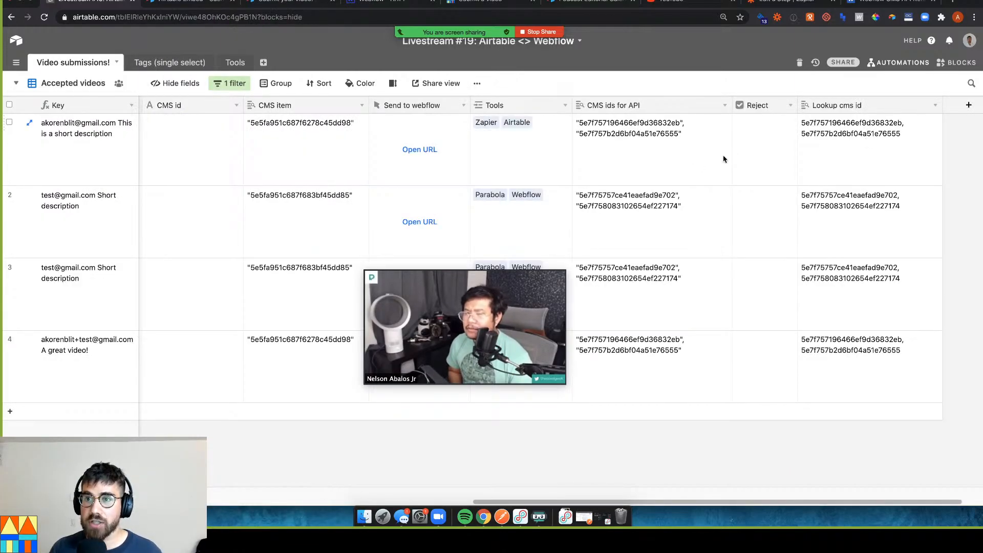
{"action": "left_click", "coordinate": [865, 146]}
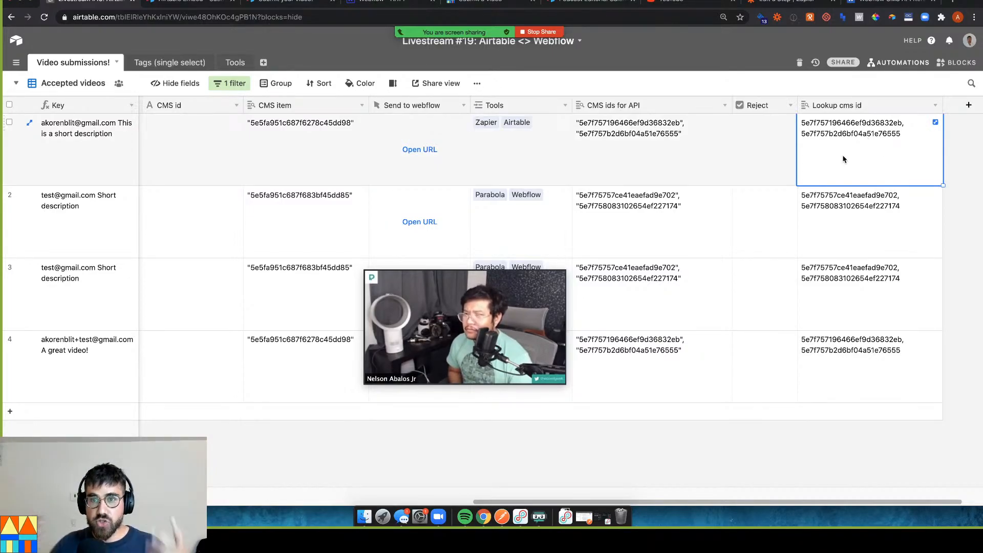
{"action": "left_click", "coordinate": [235, 62]}
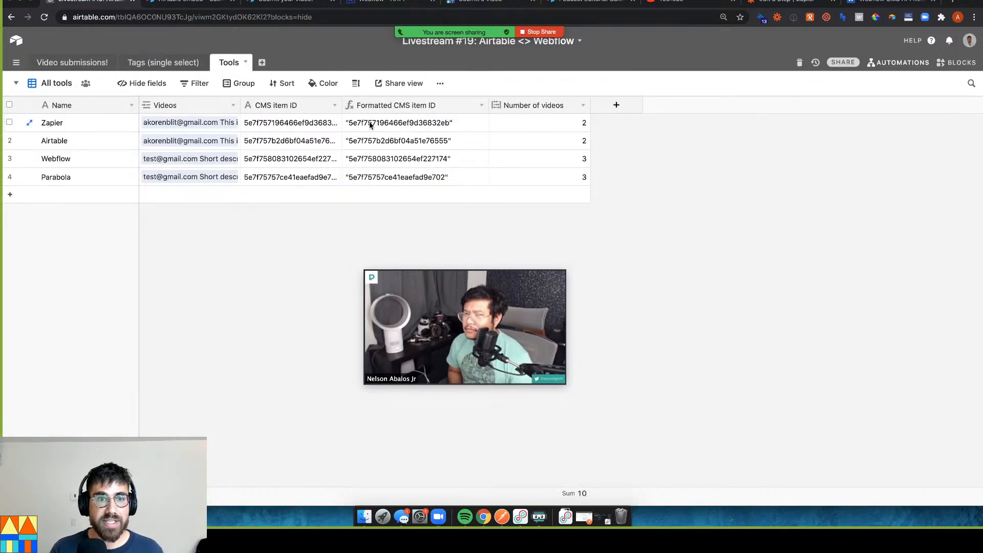
{"action": "left_click", "coordinate": [390, 125]}
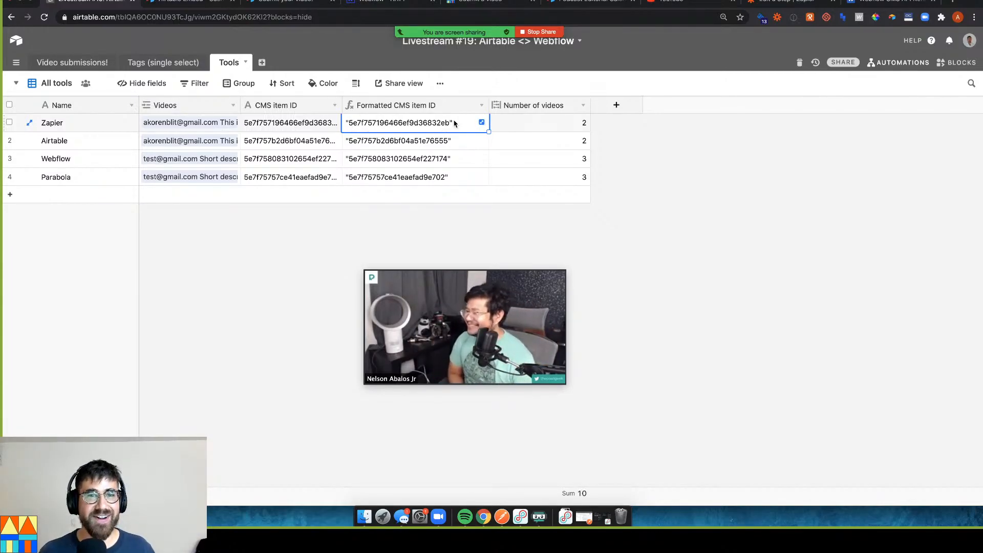
{"action": "left_click", "coordinate": [80, 66]}
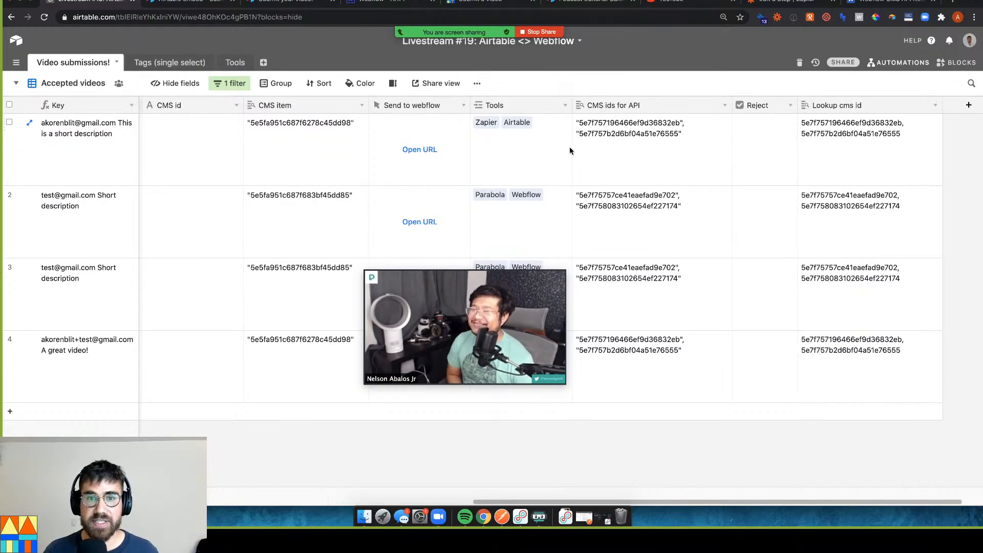
{"action": "left_click", "coordinate": [593, 134]}
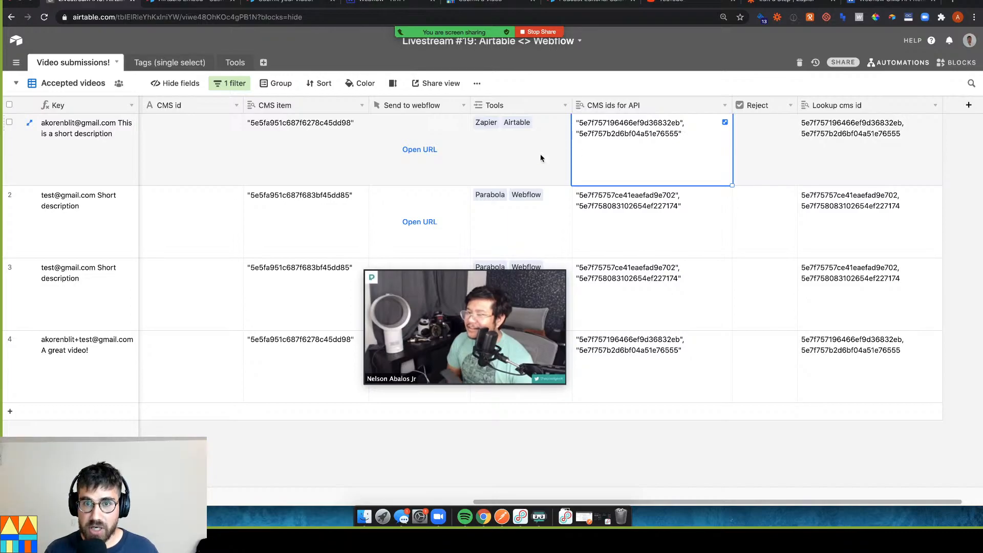
Link Parabola as a third tool on row 1 and view its three quoted CMS ids
{"action": "left_click", "coordinate": [505, 139]}
{"action": "left_click", "coordinate": [478, 136]}
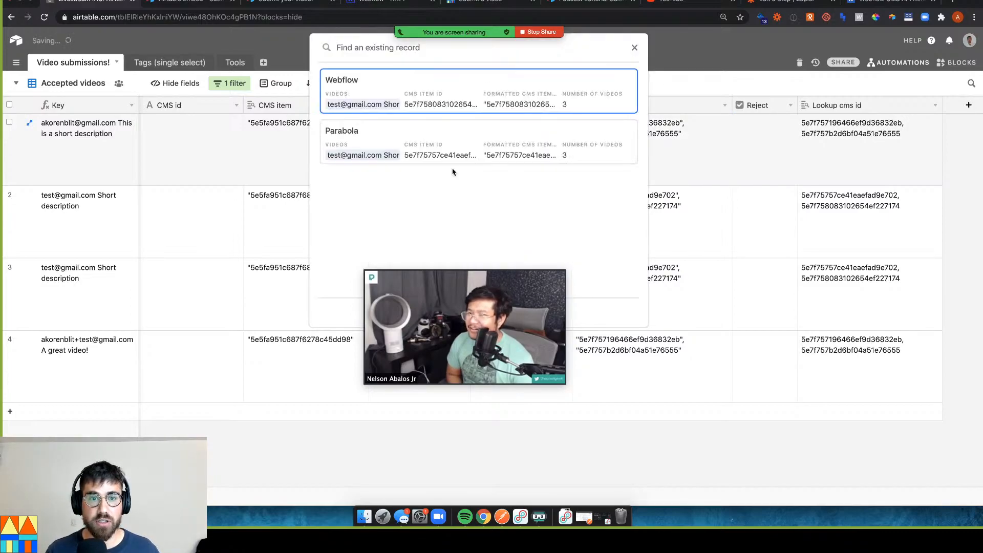
{"action": "left_click", "coordinate": [400, 148]}
{"action": "left_click", "coordinate": [654, 178]}
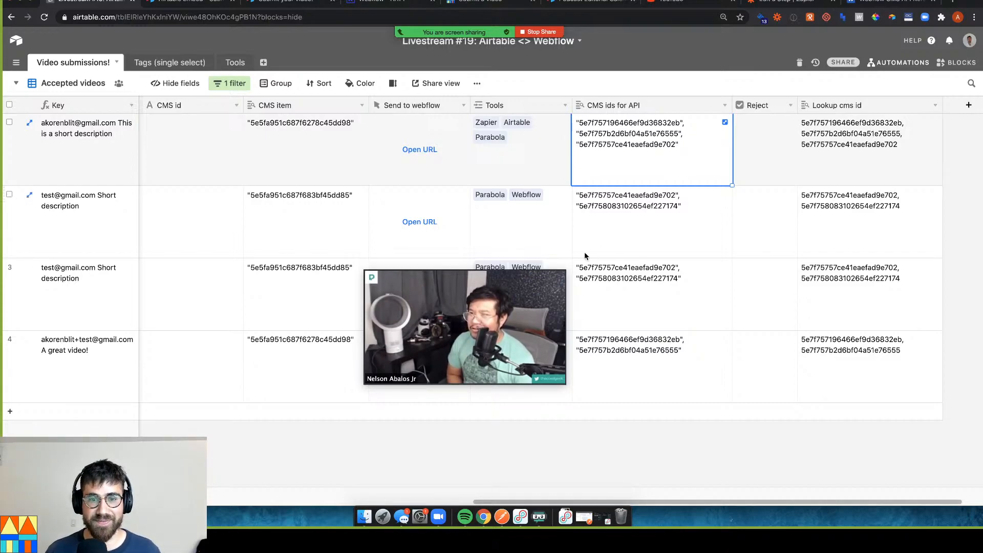
{"action": "left_click", "coordinate": [725, 122]}
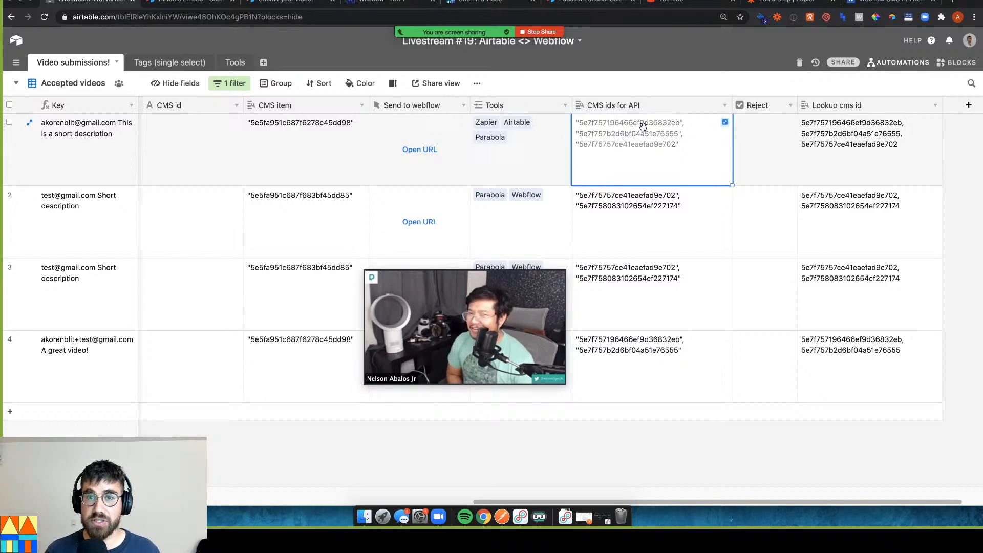
{"action": "left_click", "coordinate": [241, 64]}
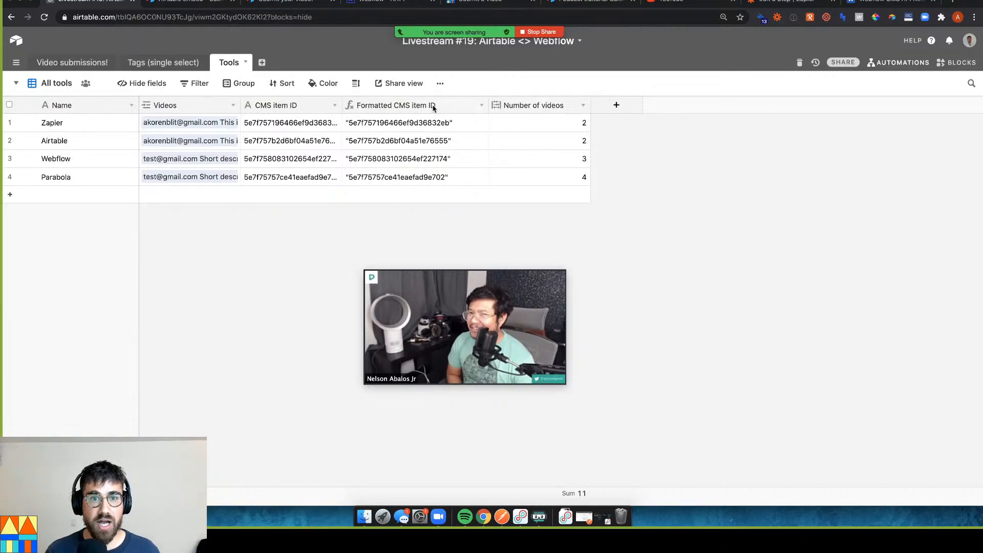
Inspect the Formatted CMS item ID field's CONCATENATE formula that wraps each ID in quotes
{"action": "left_click", "coordinate": [481, 106]}
{"action": "left_click", "coordinate": [469, 122]}
{"action": "left_click_drag", "start_coordinate": [531, 266], "coordinate": [919, 62]}
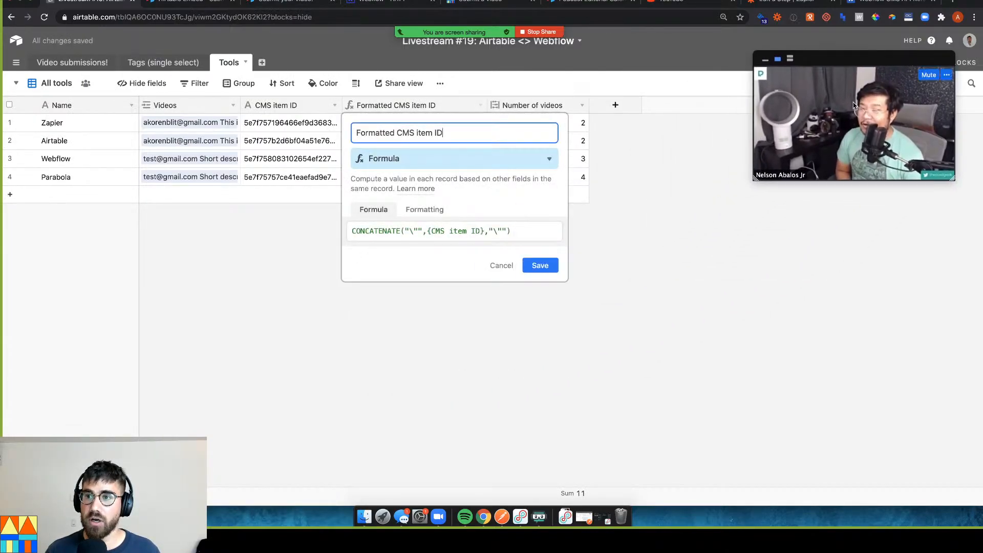
{"action": "left_click", "coordinate": [412, 233]}
{"action": "triple_click", "coordinate": [430, 231]}
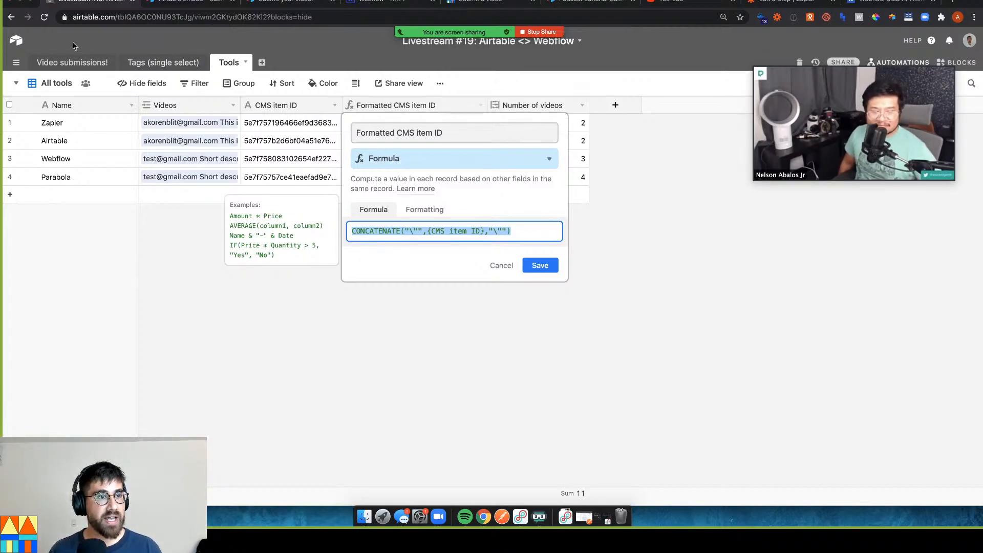
{"action": "left_click", "coordinate": [67, 63]}
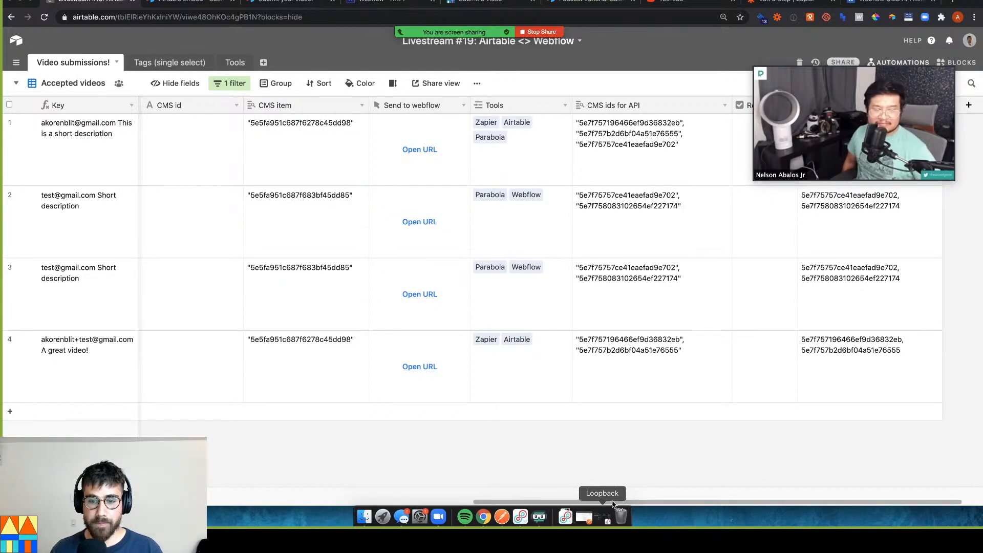
Move CMS ids for API, Lookup cms id and Tools beside Key, with Tools after recordID
{"action": "left_click_drag", "start_coordinate": [853, 60], "coordinate": [860, 238]}
{"action": "left_click_drag", "start_coordinate": [454, 99], "coordinate": [266, 102]}
{"action": "left_click_drag", "start_coordinate": [825, 105], "coordinate": [272, 105]}
{"action": "left_click_drag", "start_coordinate": [807, 106], "coordinate": [159, 109]}
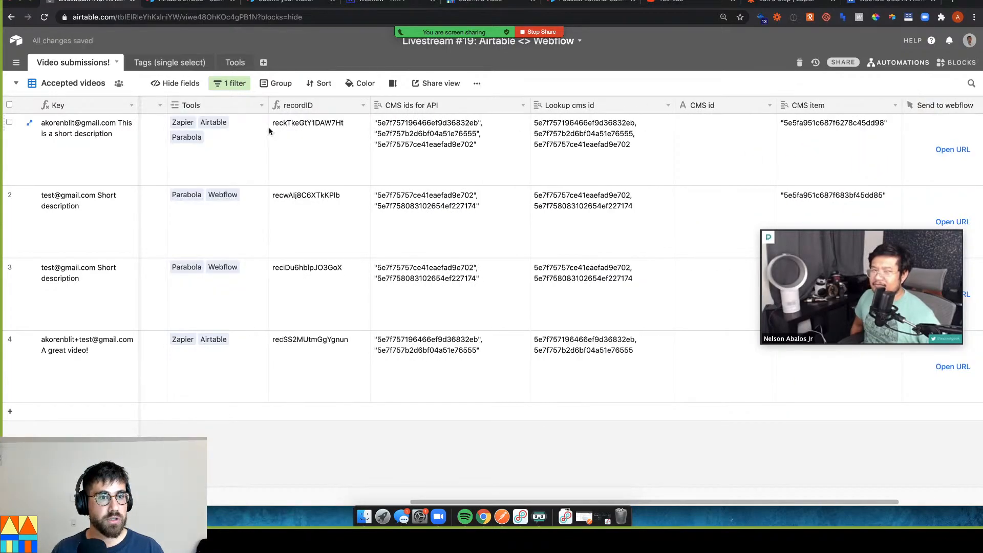
{"action": "left_click_drag", "start_coordinate": [218, 106], "coordinate": [348, 112]}
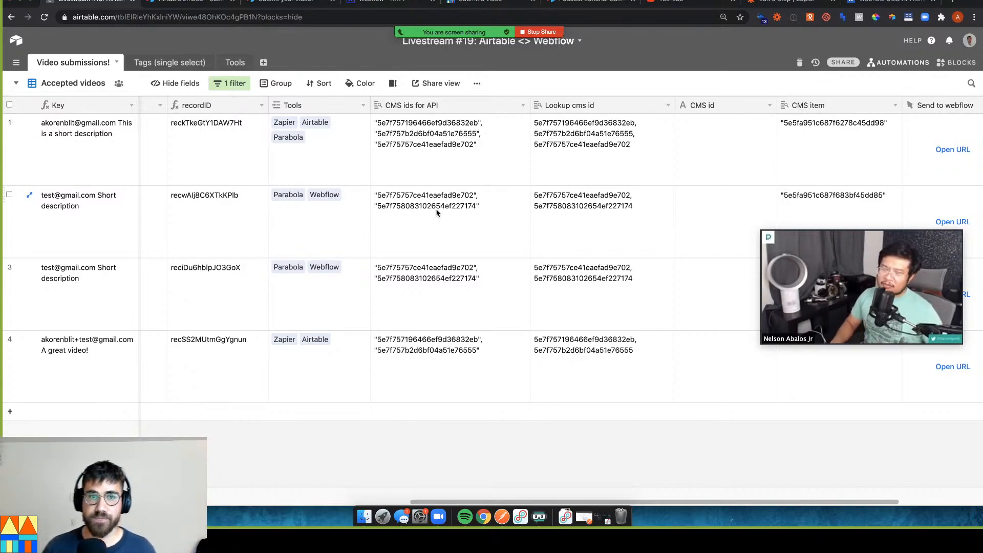
Check row 1's CMS ids, then view Zapier's Formatted CMS item ID in the Tools table
{"action": "left_click", "coordinate": [455, 158]}
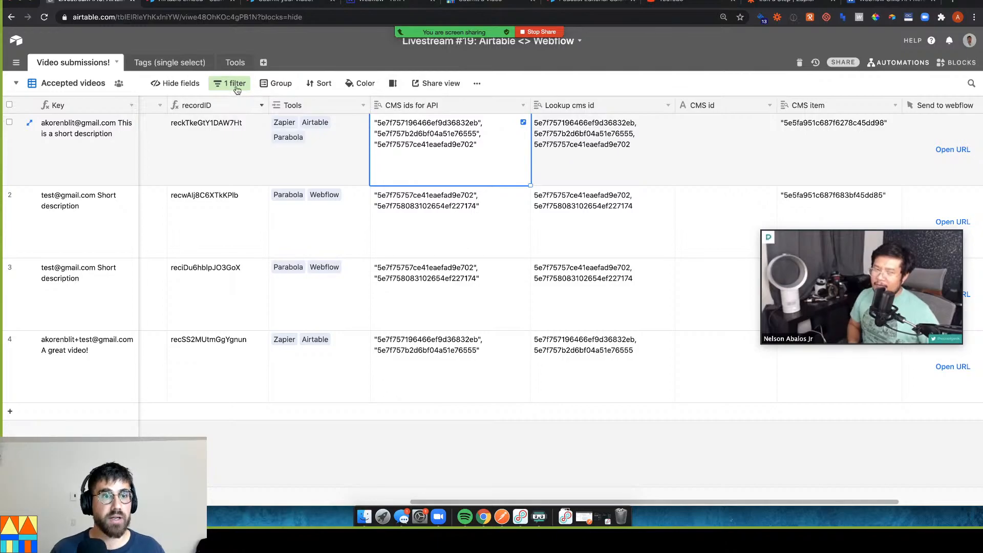
{"action": "left_click", "coordinate": [236, 63]}
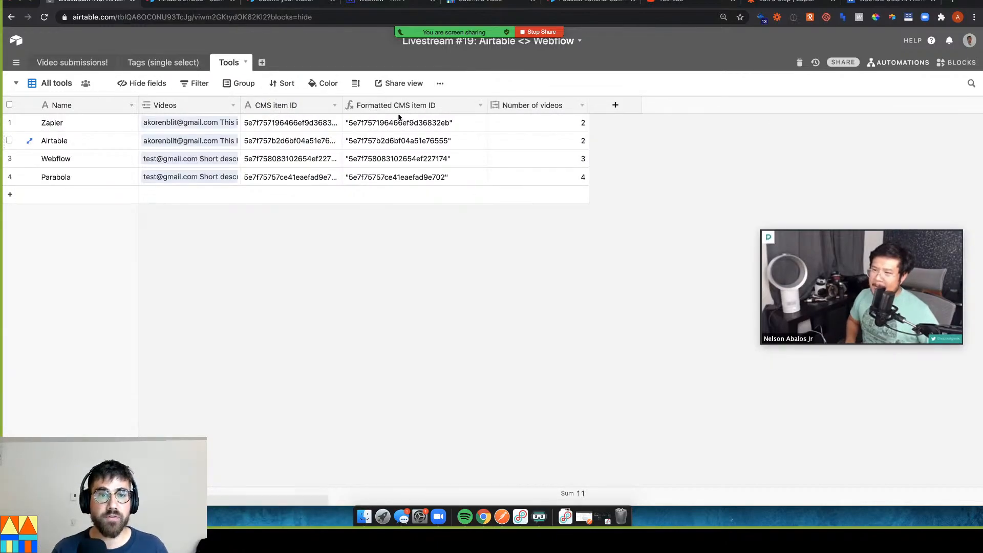
{"action": "left_click", "coordinate": [416, 123]}
{"action": "left_click", "coordinate": [480, 104]}
{"action": "left_click", "coordinate": [466, 124]}
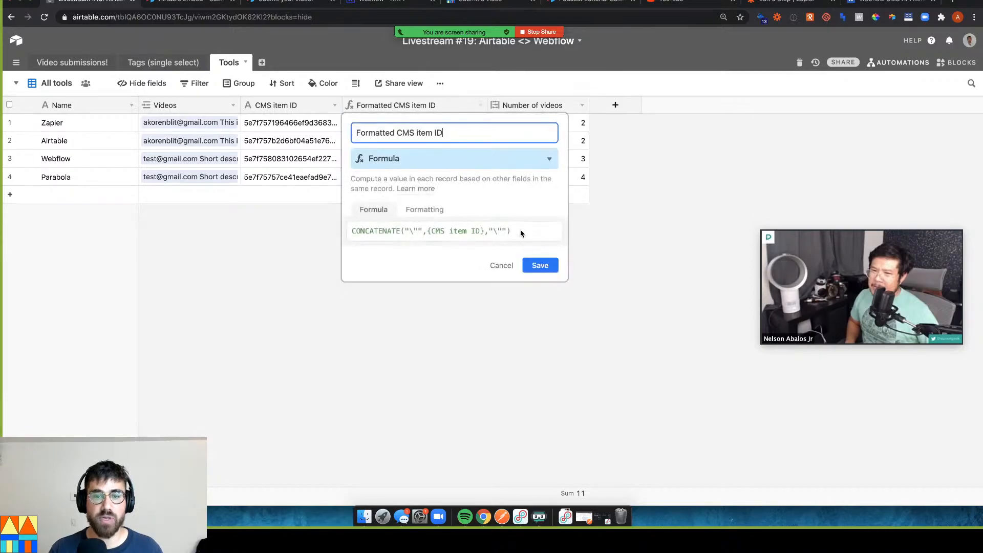
{"action": "left_click", "coordinate": [490, 230]}
{"action": "type", "text": "\"cat\","}
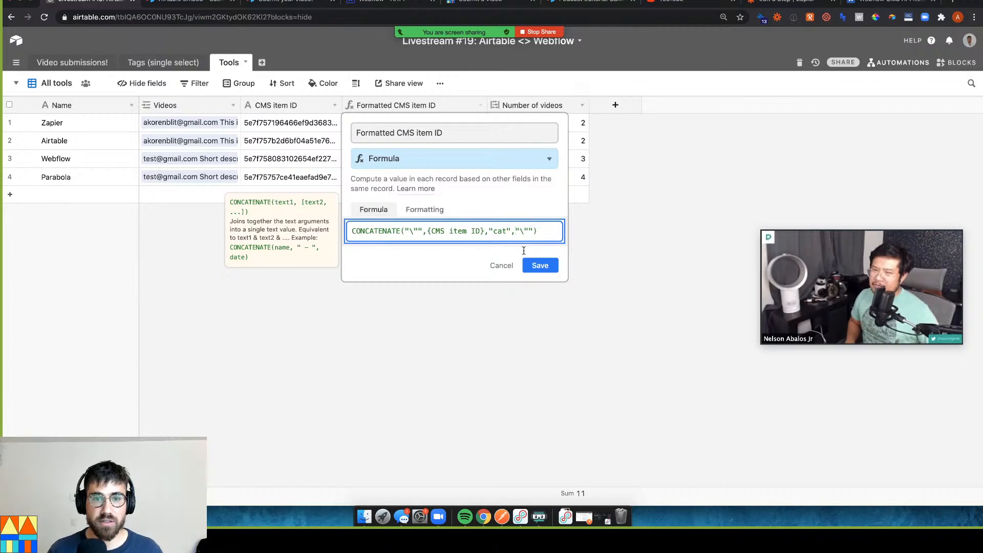
{"action": "left_click", "coordinate": [540, 265]}
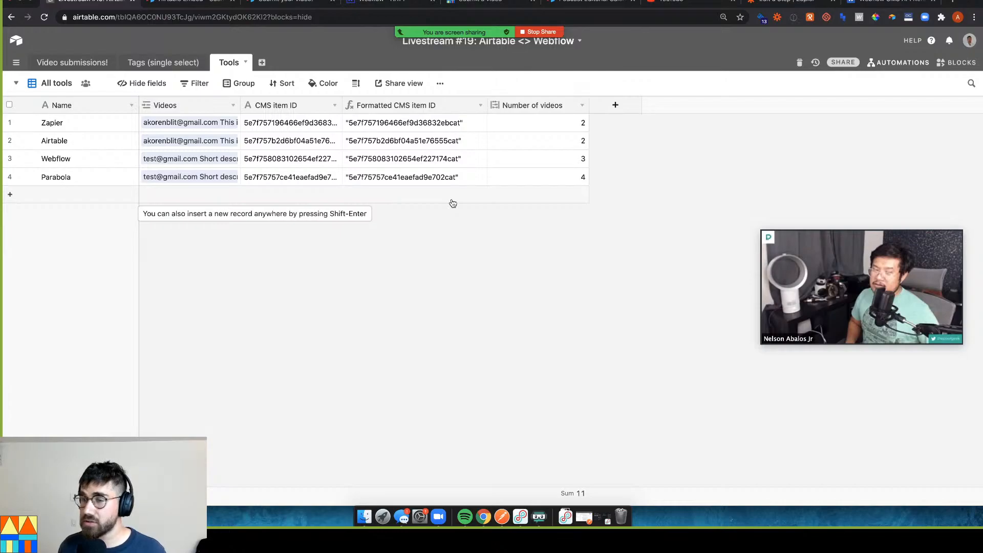
{"action": "left_click", "coordinate": [479, 105]}
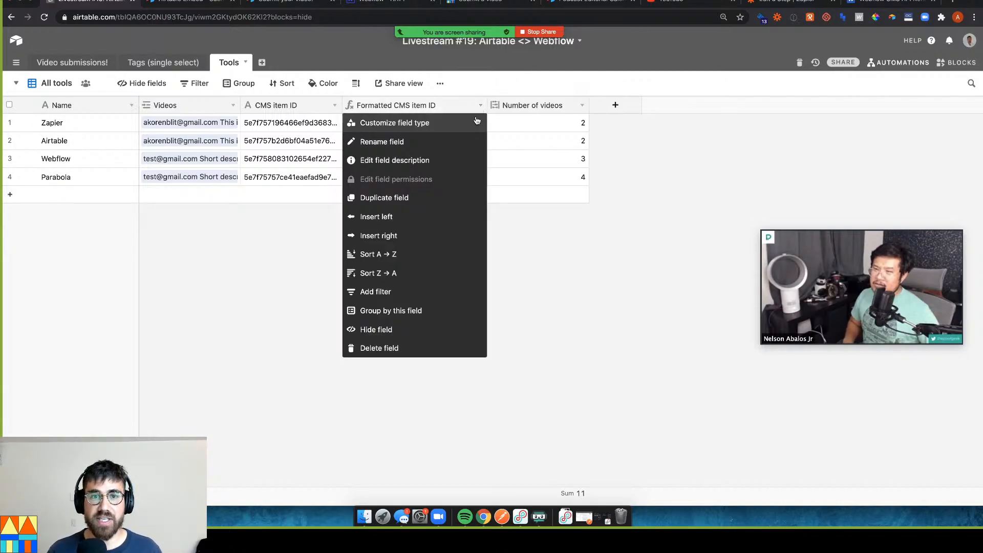
{"action": "left_click", "coordinate": [477, 122]}
{"action": "double_click", "coordinate": [504, 230]}
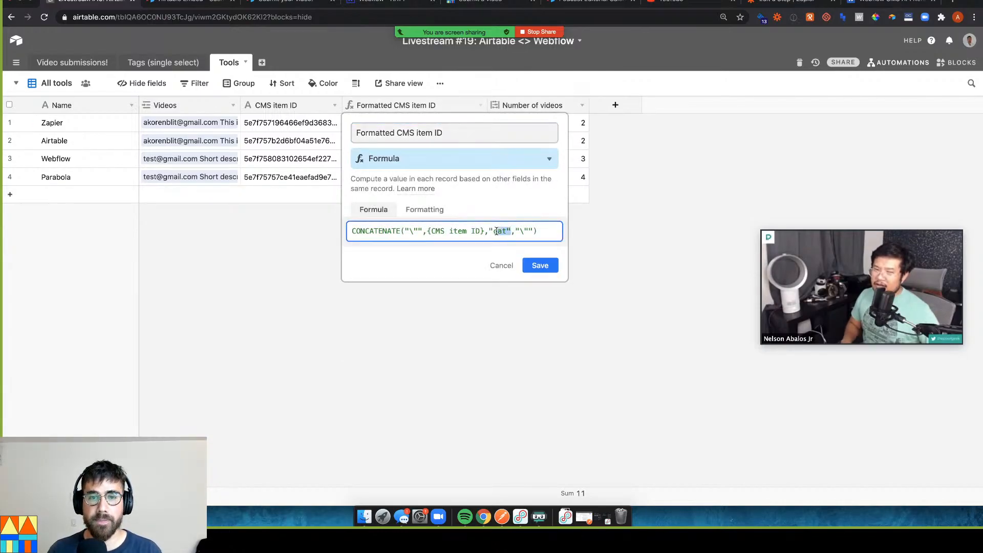
{"action": "key", "text": "BackSpace"}
{"action": "key", "text": "BackSpace"}
{"action": "left_click", "coordinate": [538, 264]}
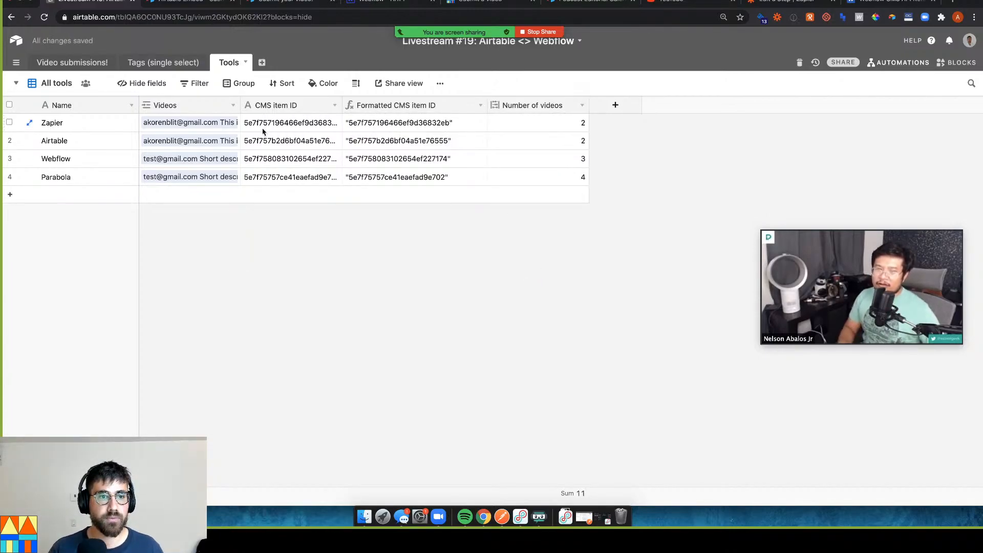
Move the Tools table to second place in the table order and select its Zapier record
{"action": "left_click", "coordinate": [178, 62]}
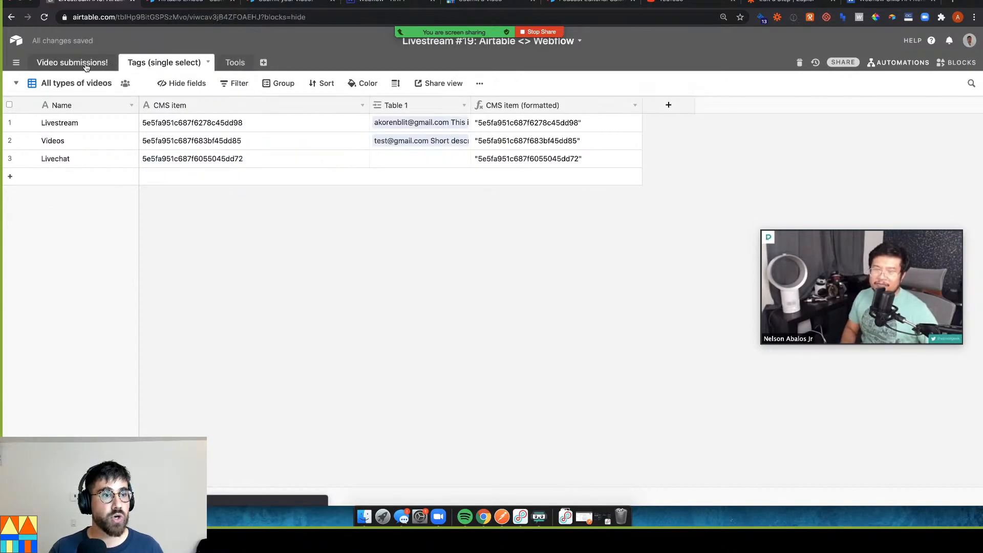
{"action": "left_click_drag", "start_coordinate": [235, 62], "coordinate": [126, 78]}
{"action": "left_click", "coordinate": [135, 62]}
{"action": "left_click", "coordinate": [80, 127]}
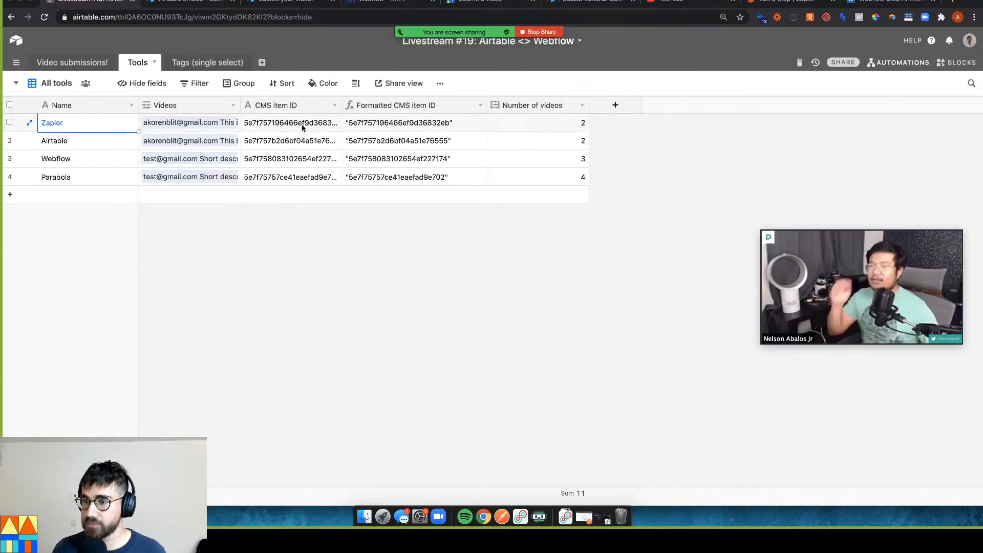
In Video submissions, review the Lookup cms id field, keeping CMS item ID as the looked-up field
{"action": "left_click", "coordinate": [110, 66]}
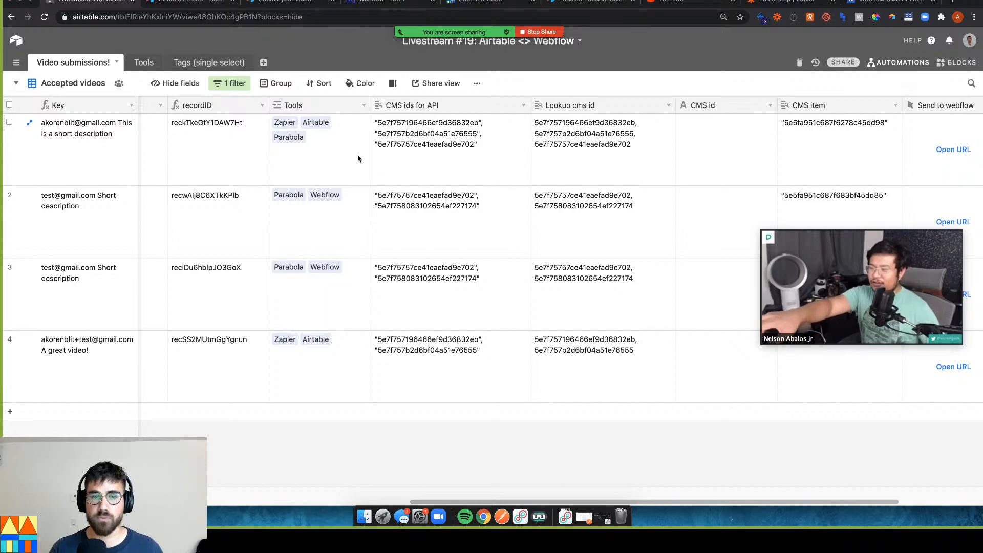
{"action": "left_click", "coordinate": [446, 148]}
{"action": "left_click", "coordinate": [639, 126]}
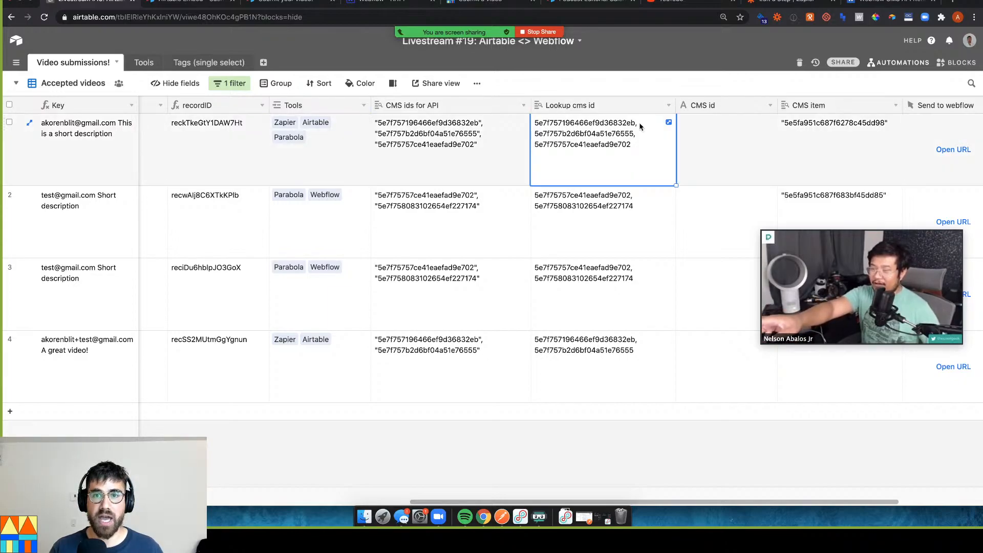
{"action": "left_click", "coordinate": [668, 105]}
{"action": "left_click", "coordinate": [649, 123]}
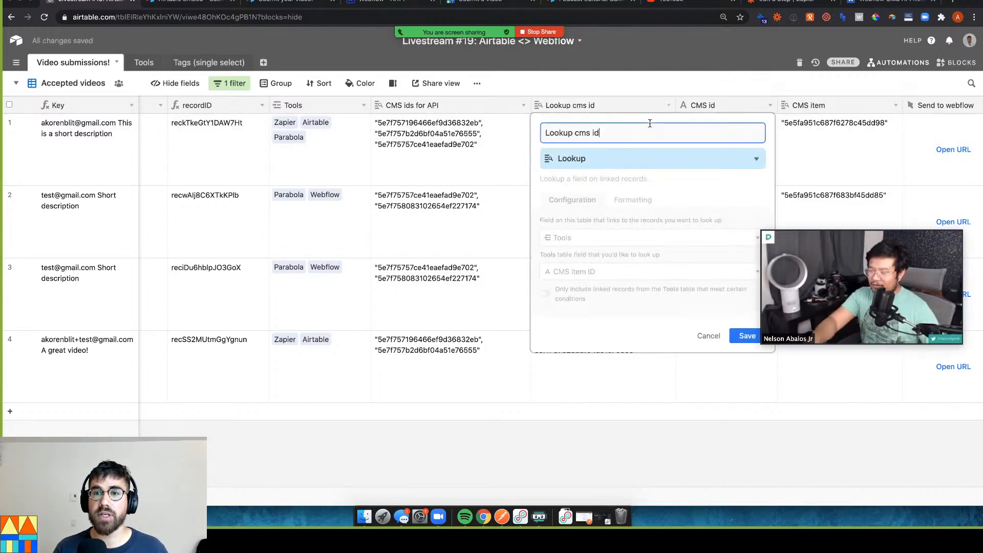
{"action": "left_click", "coordinate": [594, 269]}
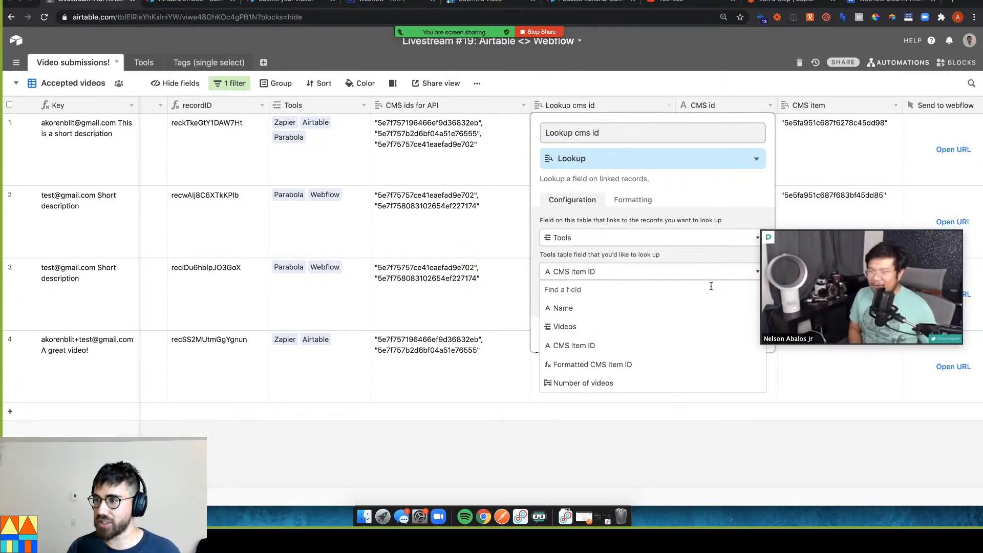
{"action": "key", "text": "Escape"}
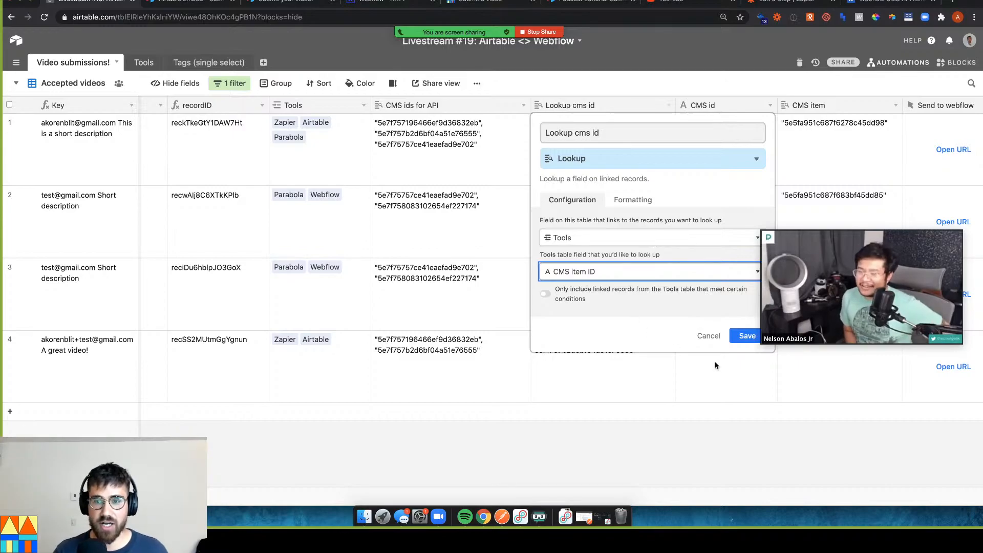
{"action": "left_click", "coordinate": [708, 335]}
{"action": "left_click", "coordinate": [466, 157]}
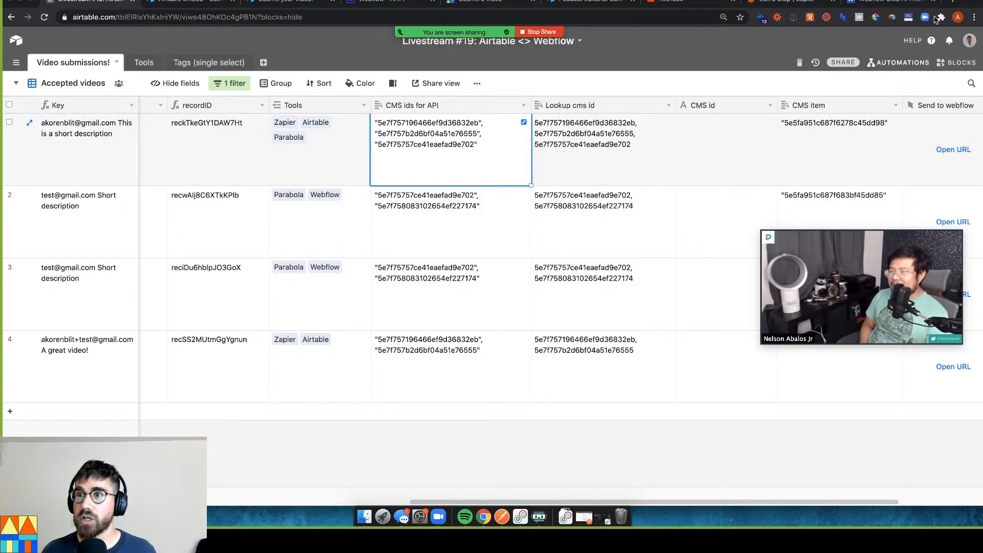
In the Custom Request data, add a comma and a new line after the category entry
{"action": "left_click", "coordinate": [864, 3]}
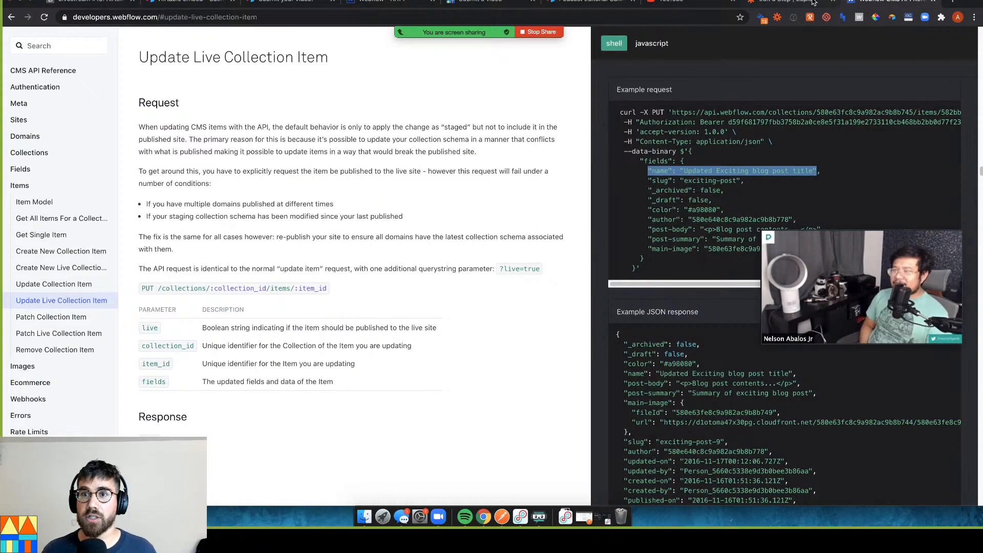
{"action": "left_click", "coordinate": [812, 3]}
{"action": "left_click", "coordinate": [259, 193]}
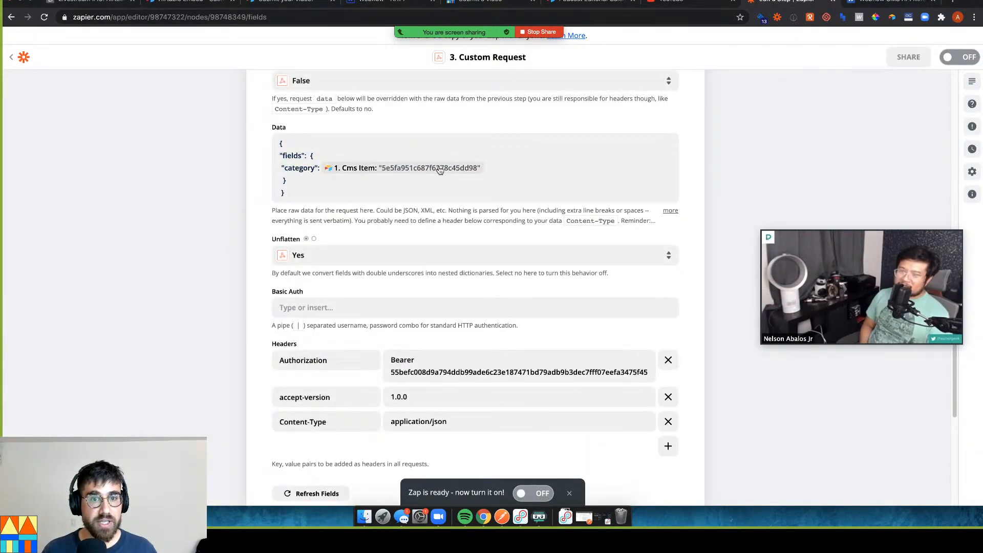
{"action": "left_click", "coordinate": [487, 169]}
{"action": "type", "text": ","}
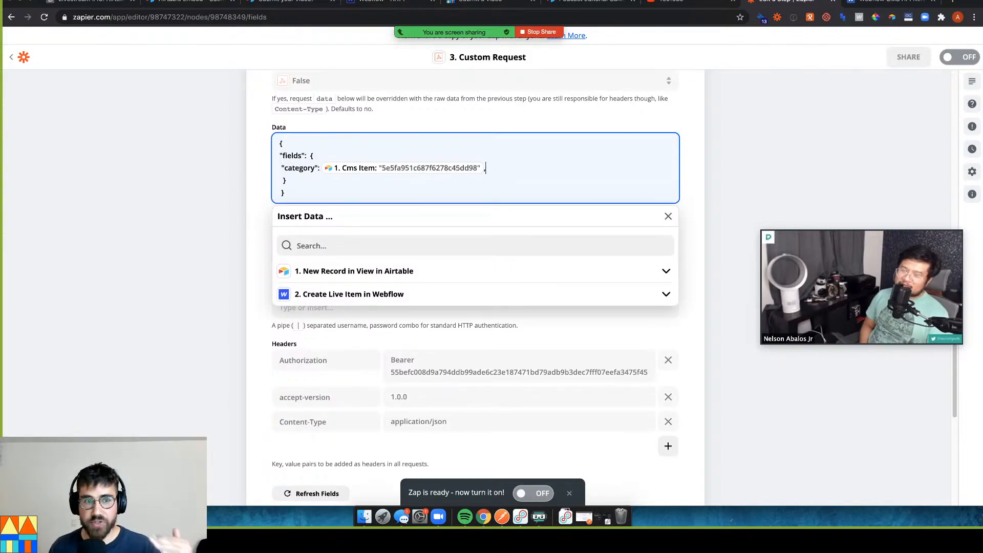
{"action": "key", "text": "Return"}
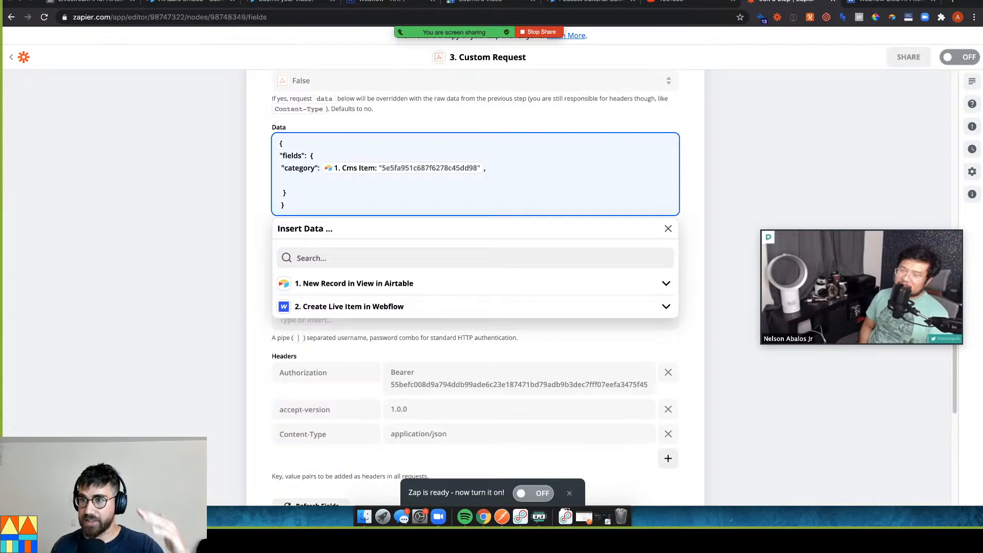
Compare with the Webflow API example request and type "tools": [ on the new line
{"action": "left_click", "coordinate": [887, 5]}
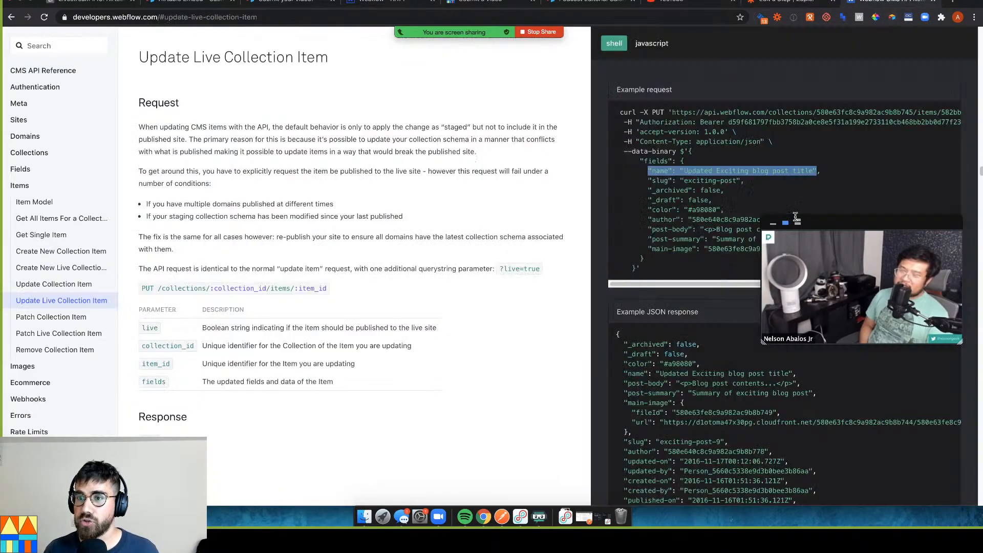
{"action": "left_click", "coordinate": [821, 171]}
{"action": "left_click_drag", "start_coordinate": [648, 180], "coordinate": [740, 181]}
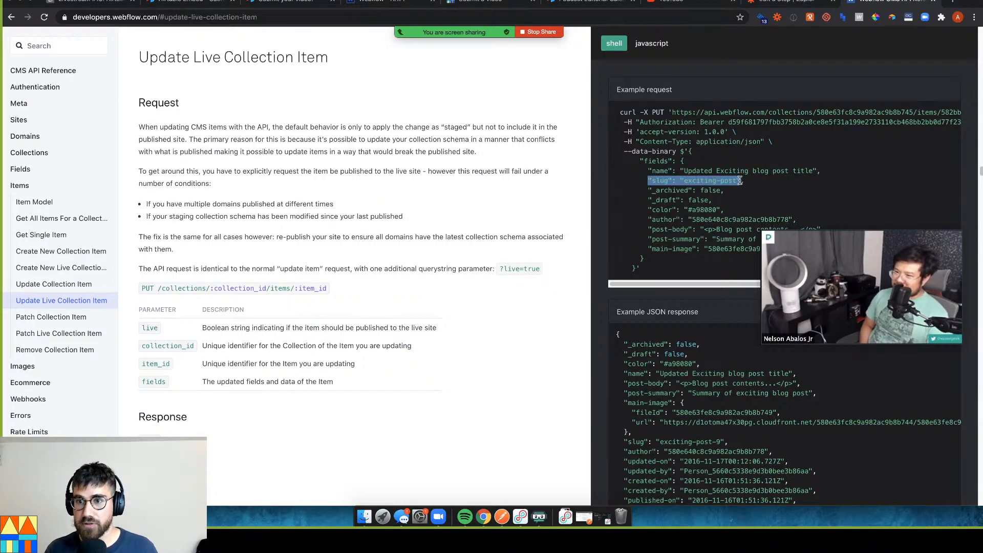
{"action": "left_click", "coordinate": [753, 6]}
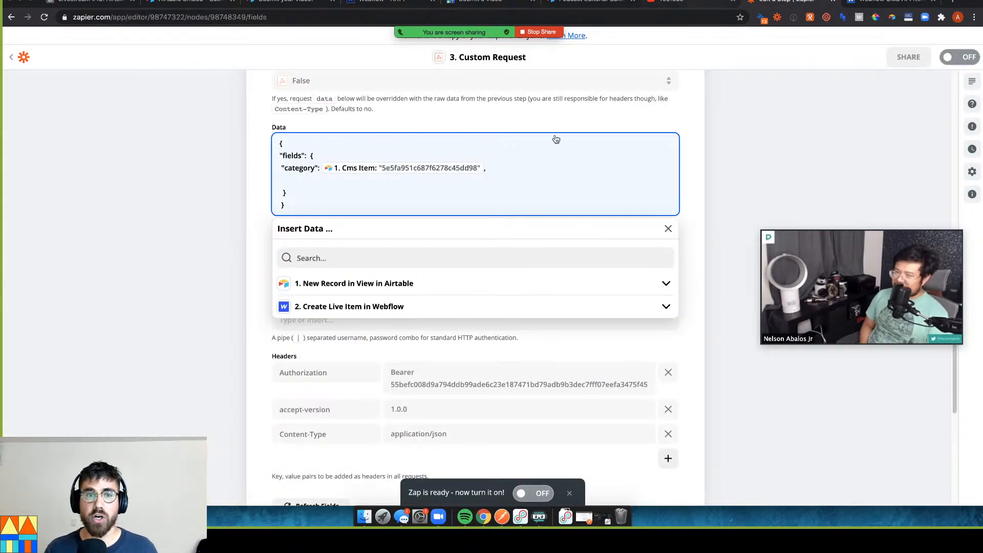
{"action": "type", "text": "\"tools\":"}
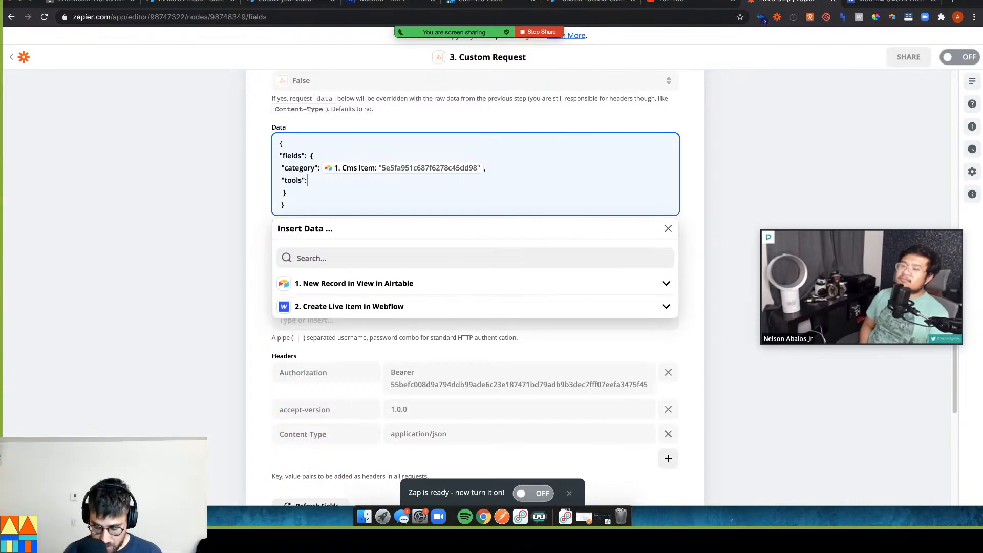
{"action": "type", "text": " ["}
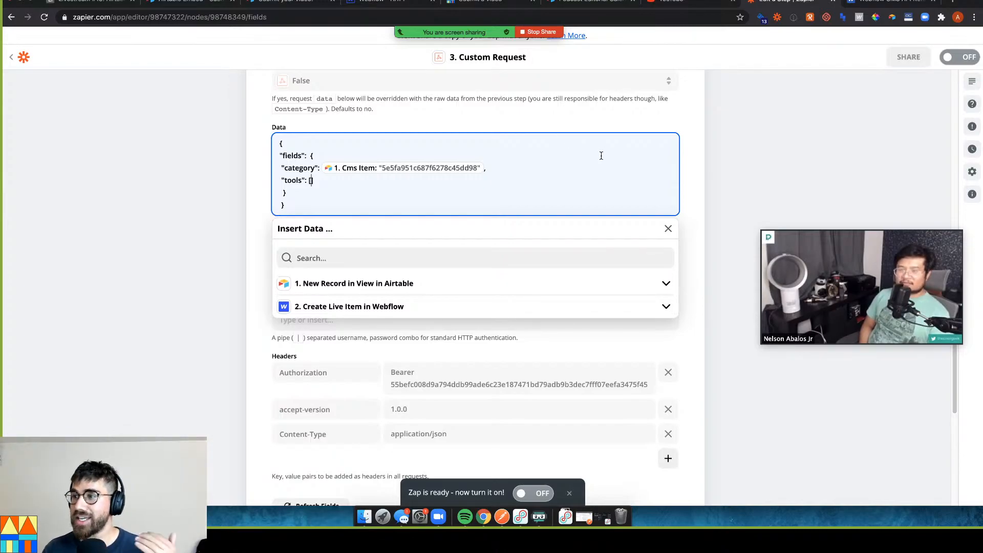
Insert the Airtable Cms Ids For Api field into the tools array and finish editing the data
{"action": "left_click", "coordinate": [448, 292]}
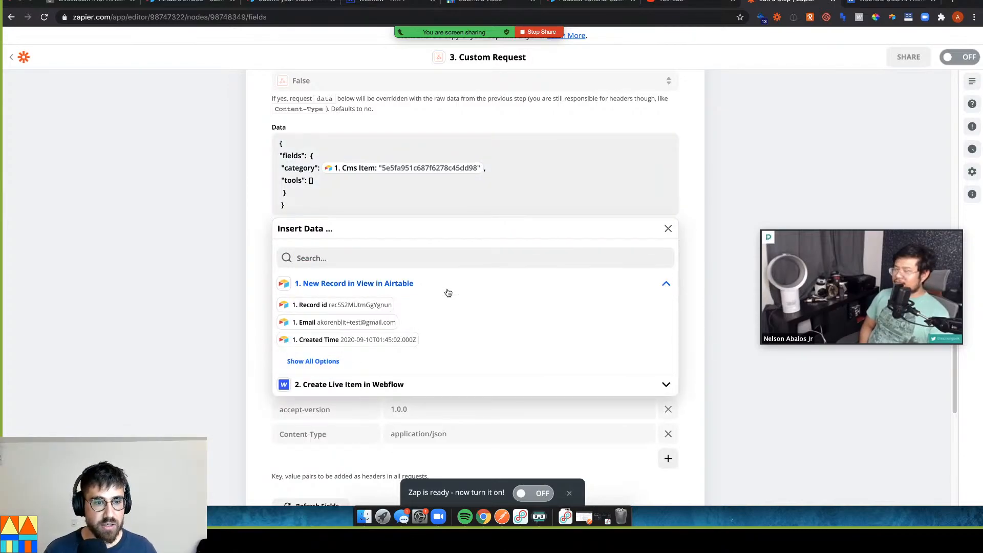
{"action": "left_click", "coordinate": [404, 258]}
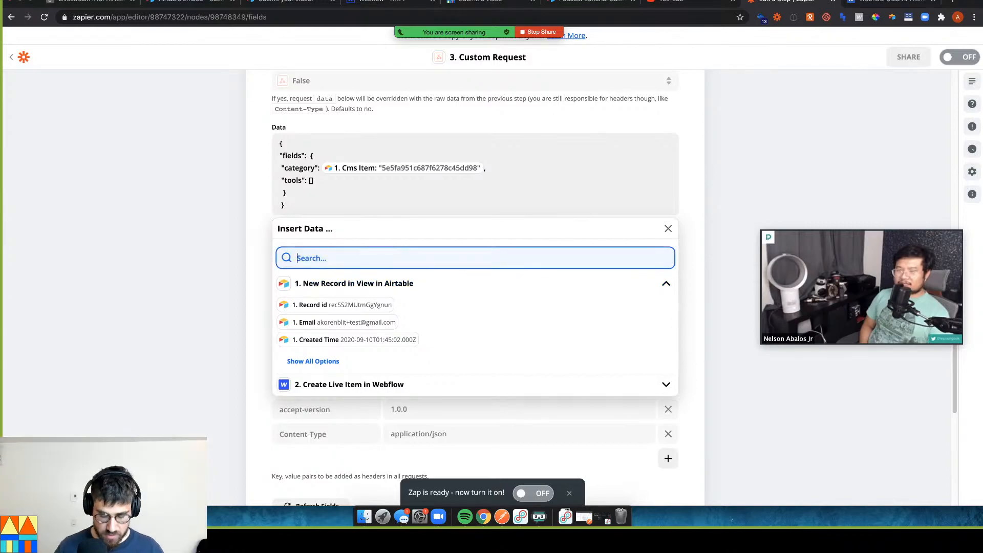
{"action": "type", "text": "cms"}
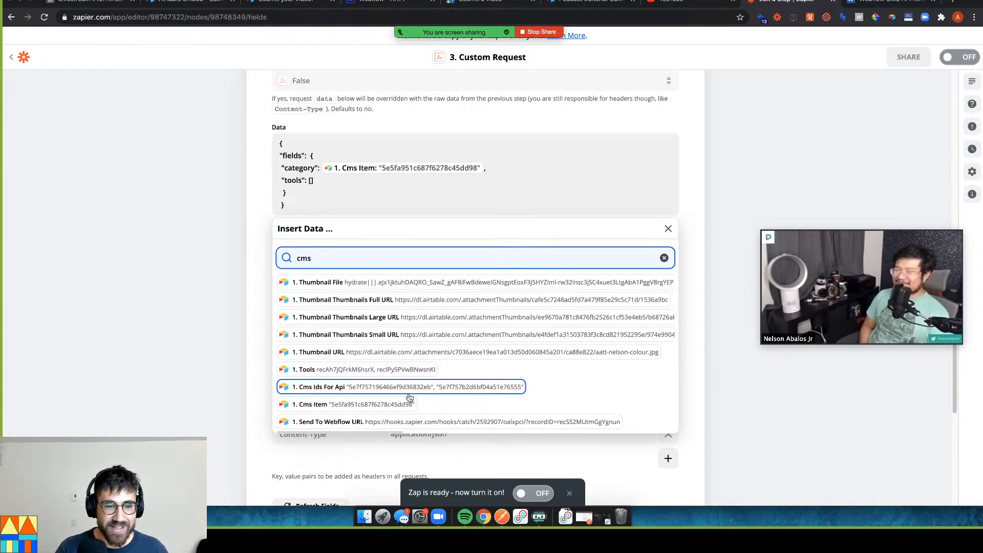
{"action": "left_click", "coordinate": [407, 387]}
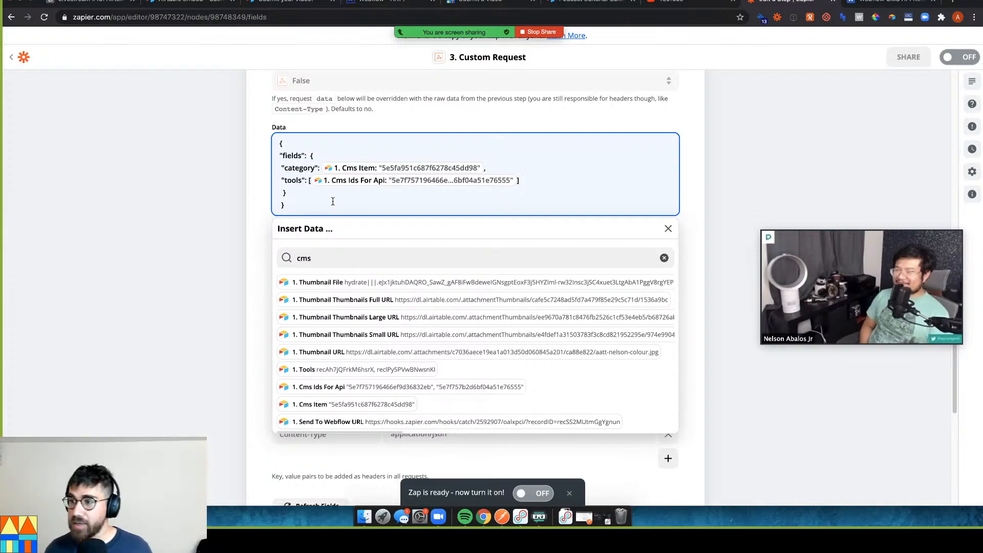
{"action": "left_click", "coordinate": [148, 183]}
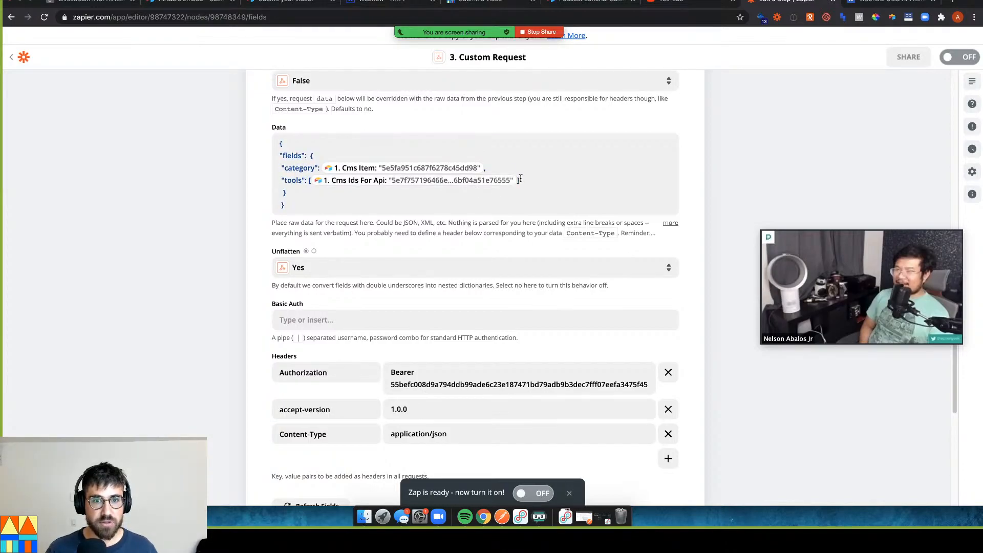
{"action": "scroll", "coordinate": [507, 169], "scroll_direction": "down", "scroll_amount": 5}
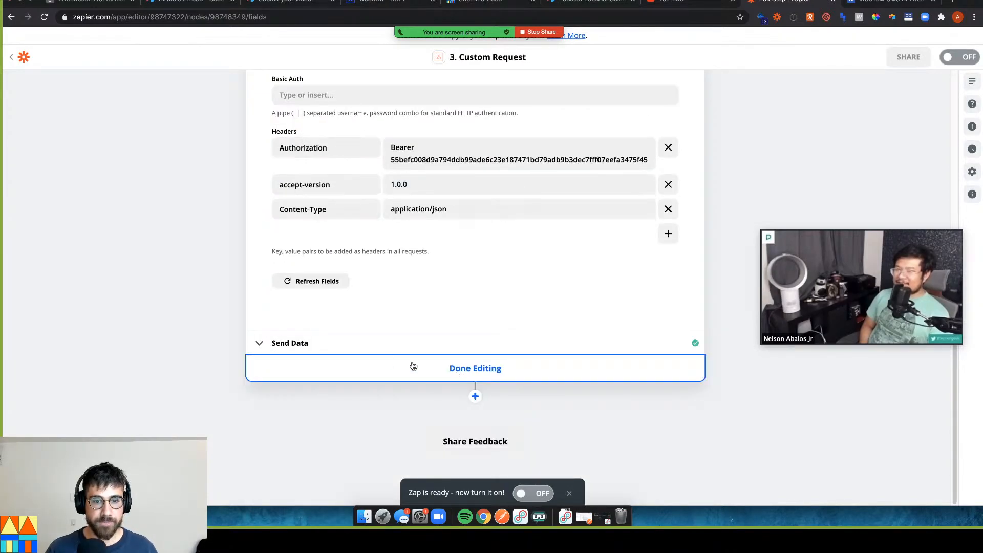
Reopen the Custom Request step and review its method, URL and data
{"action": "left_click", "coordinate": [433, 369]}
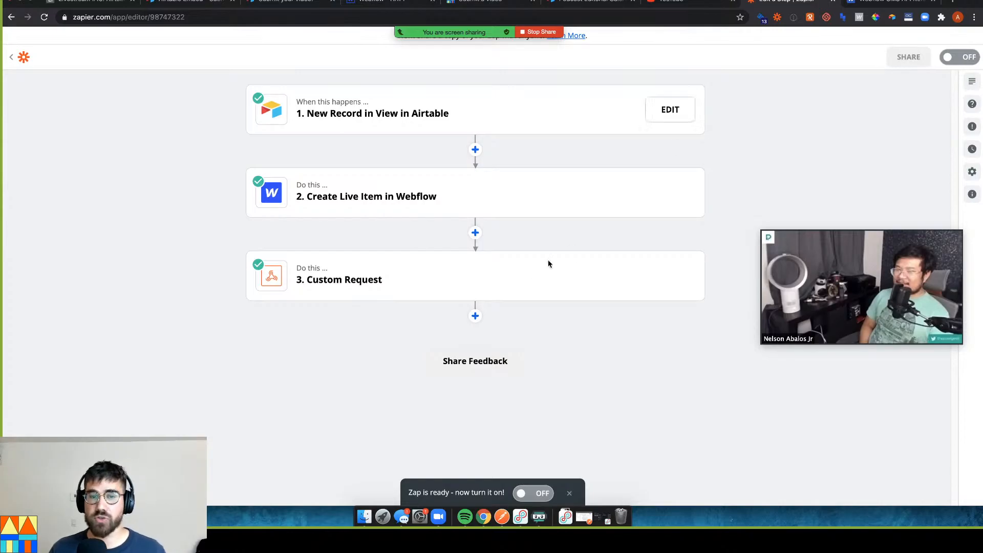
{"action": "left_click", "coordinate": [474, 302]}
{"action": "left_click", "coordinate": [399, 331]}
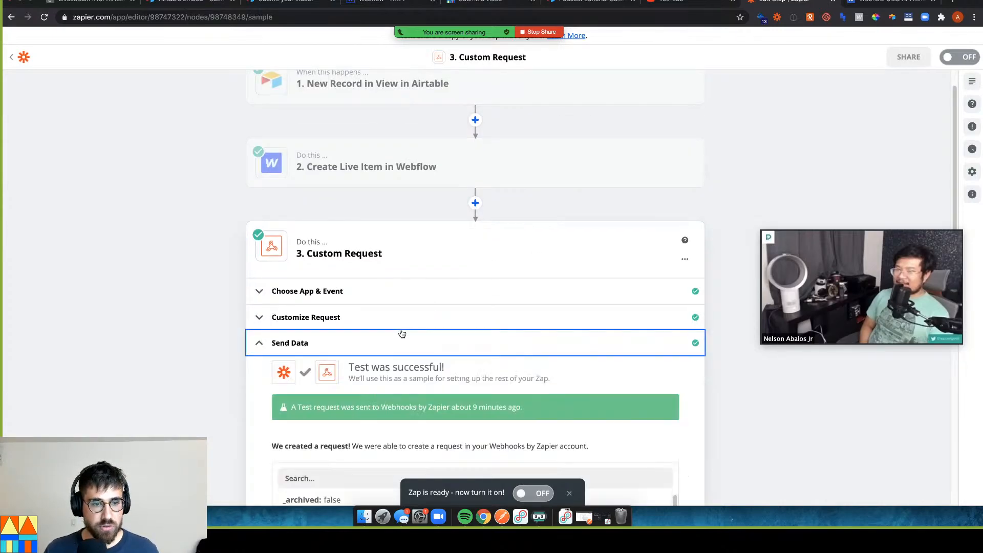
{"action": "left_click", "coordinate": [400, 323]}
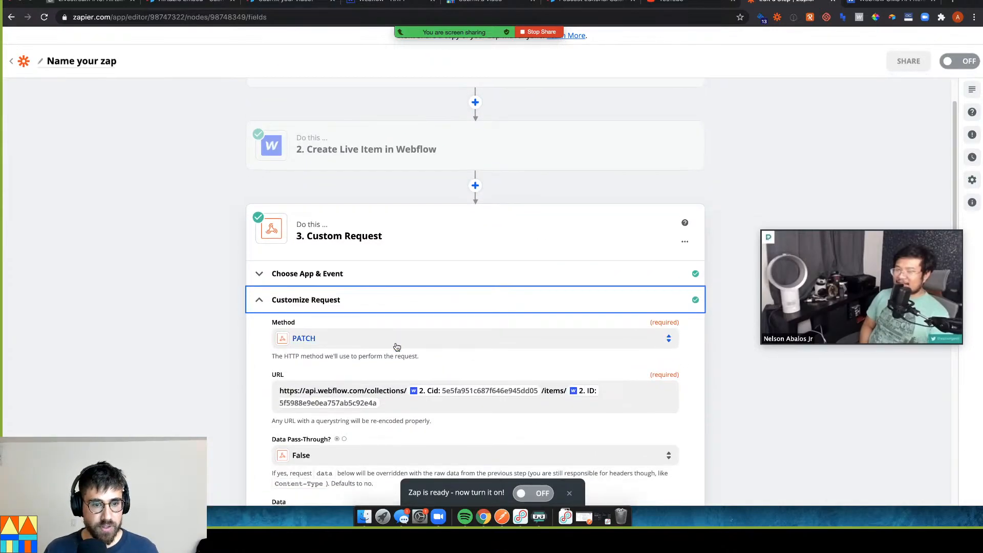
{"action": "scroll", "coordinate": [409, 370], "scroll_direction": "down", "scroll_amount": 3}
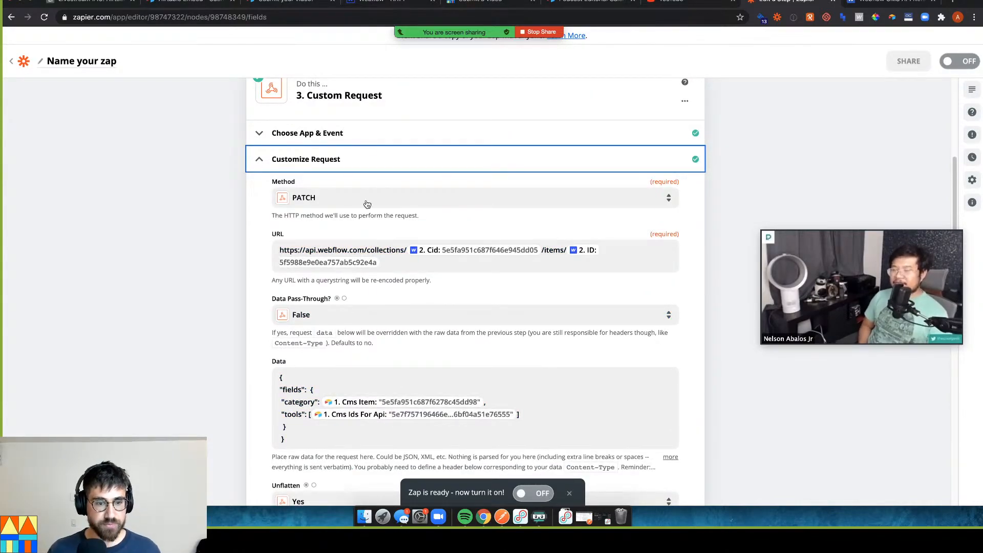
In Airtable, check the fourth video submission's Tools values
{"action": "left_click", "coordinate": [110, 4]}
{"action": "left_click", "coordinate": [49, 346]}
{"action": "left_click", "coordinate": [352, 375]}
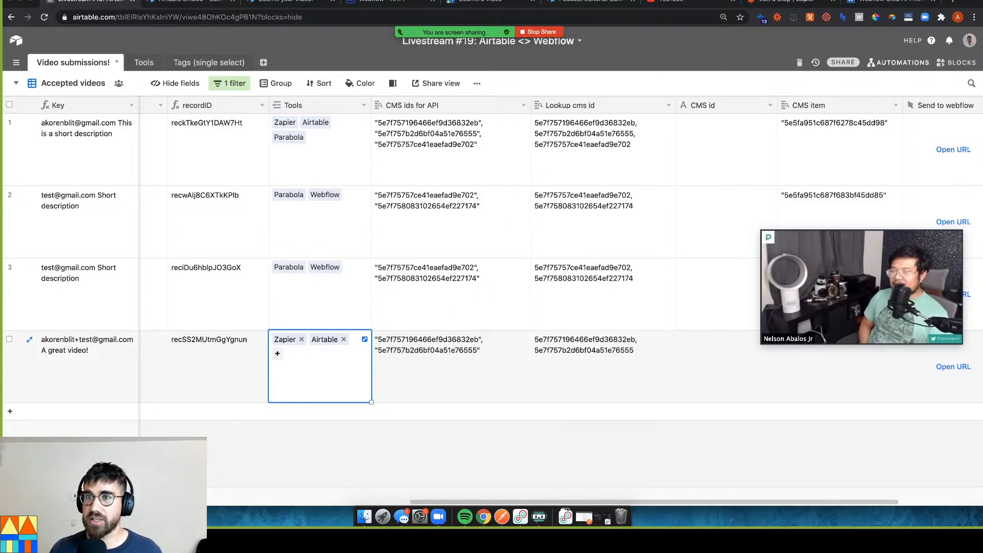
{"action": "left_click", "coordinate": [802, 1]}
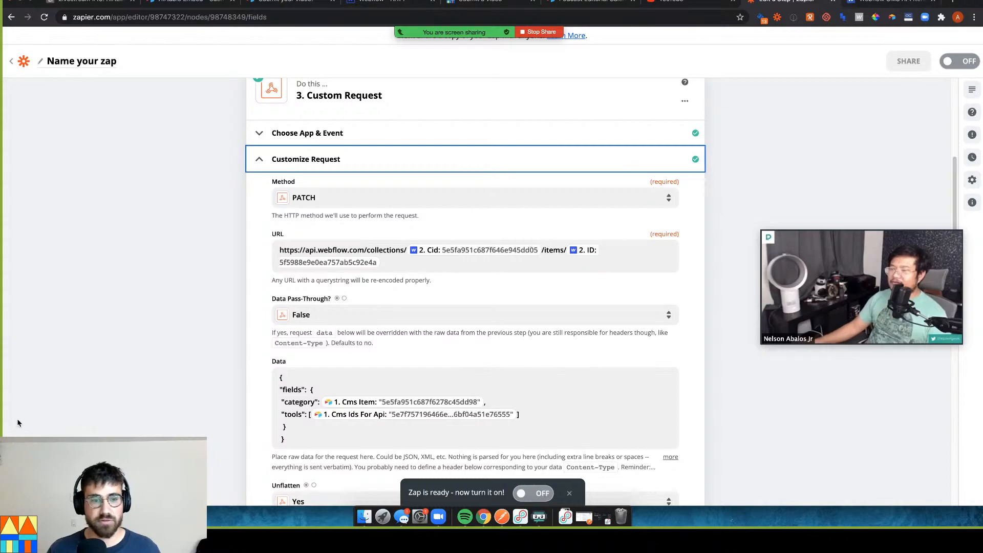
Reopen the Custom Request step and retest it so the tools array is sent to Webflow
{"action": "scroll", "coordinate": [279, 406], "scroll_direction": "down", "scroll_amount": 5}
{"action": "scroll", "coordinate": [346, 414], "scroll_direction": "down", "scroll_amount": 5}
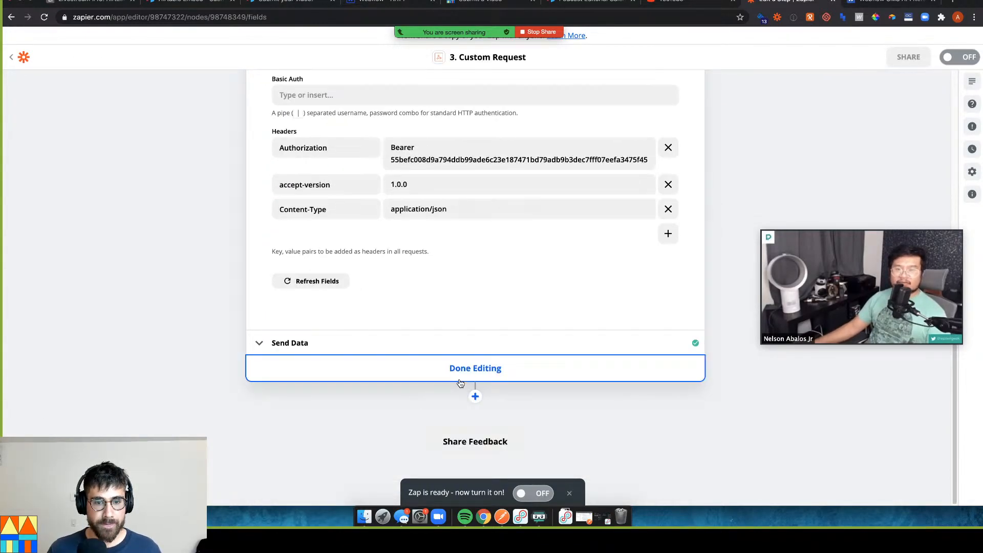
{"action": "left_click", "coordinate": [458, 382]}
{"action": "left_click", "coordinate": [367, 270]}
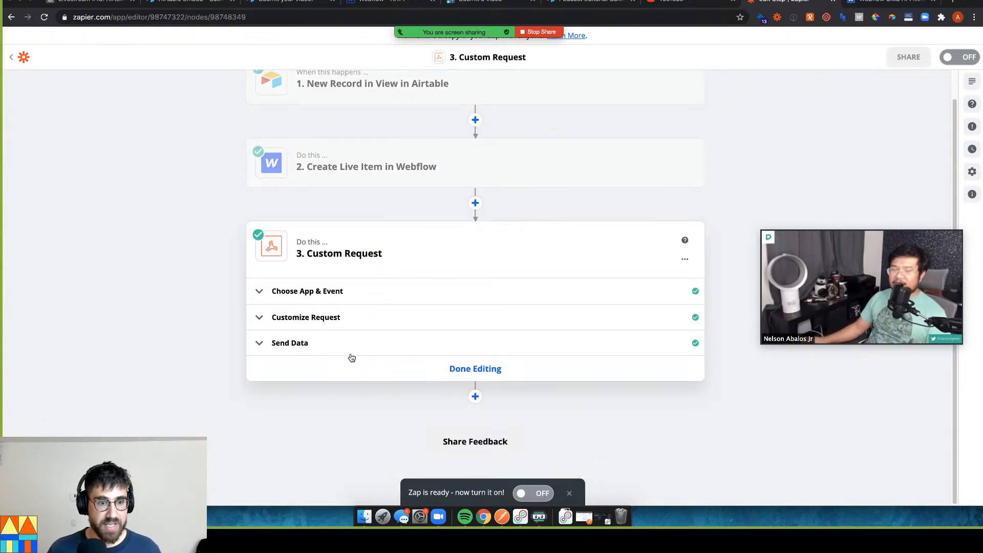
{"action": "left_click", "coordinate": [352, 343]}
{"action": "scroll", "coordinate": [351, 348], "scroll_direction": "down", "scroll_amount": 10}
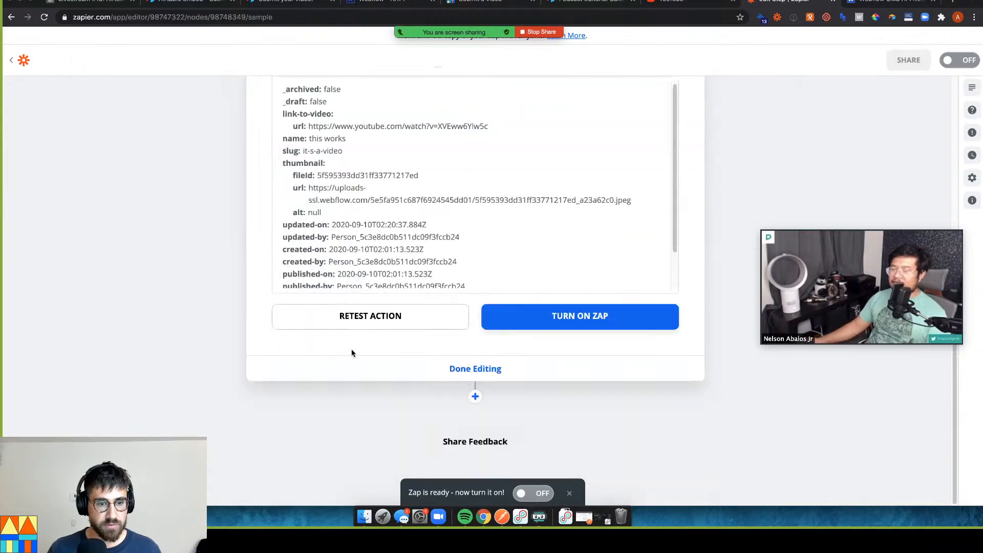
{"action": "left_click", "coordinate": [353, 318]}
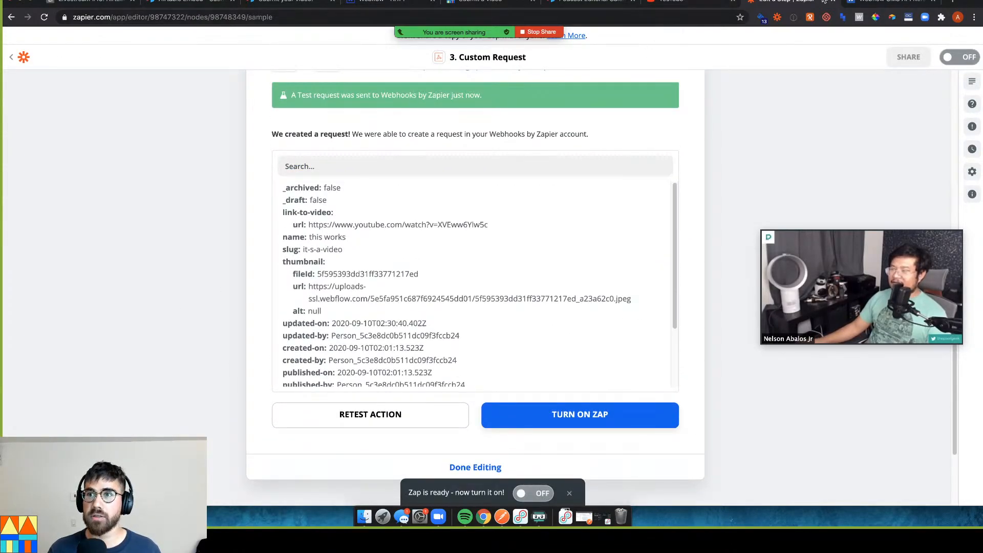
{"action": "left_click", "coordinate": [403, 6]}
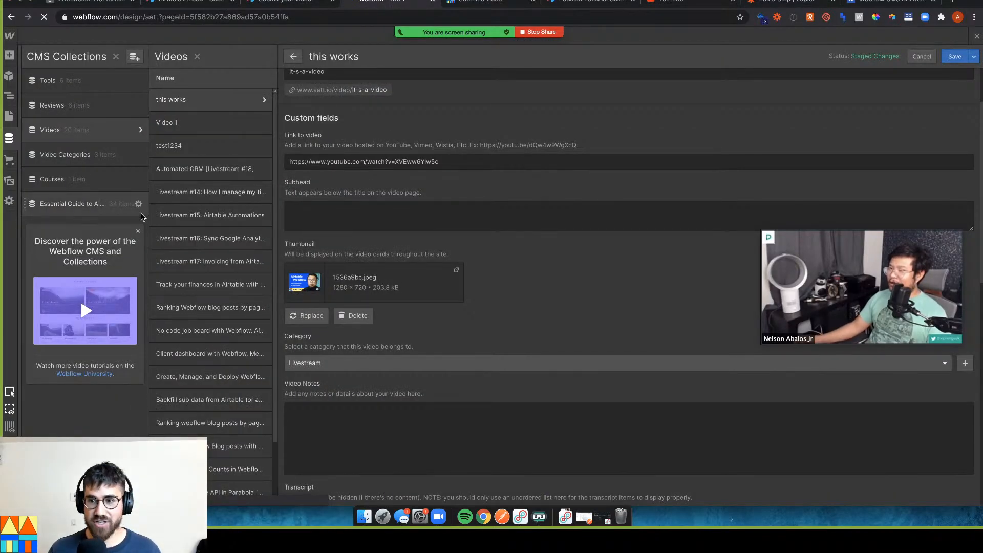
Reload the Webflow designer and open the 'this works' video item down to its Tools field
{"action": "key", "text": "super+r"}
{"action": "mouse_move", "coordinate": [823, 268]}
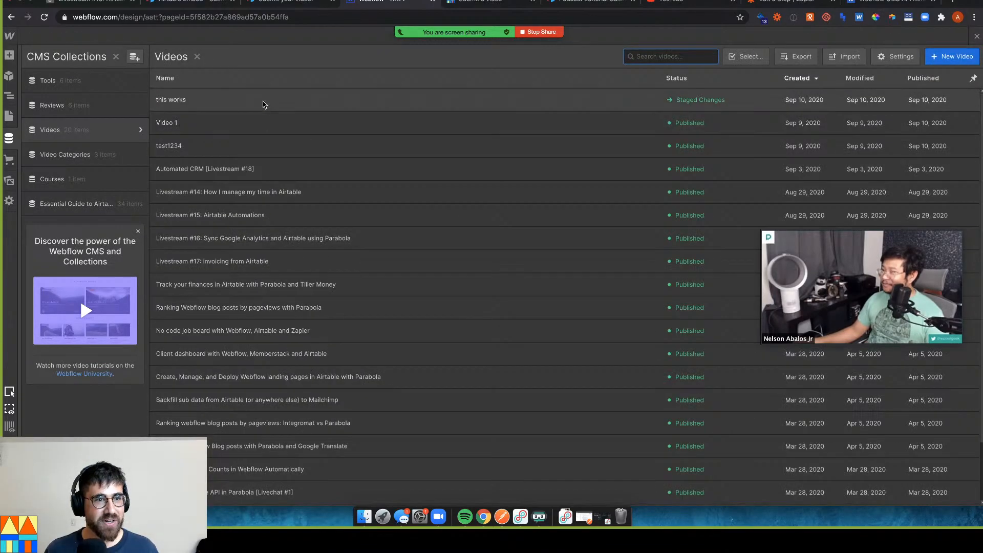
{"action": "left_click", "coordinate": [264, 100]}
{"action": "scroll", "coordinate": [372, 231], "scroll_direction": "down", "scroll_amount": 10}
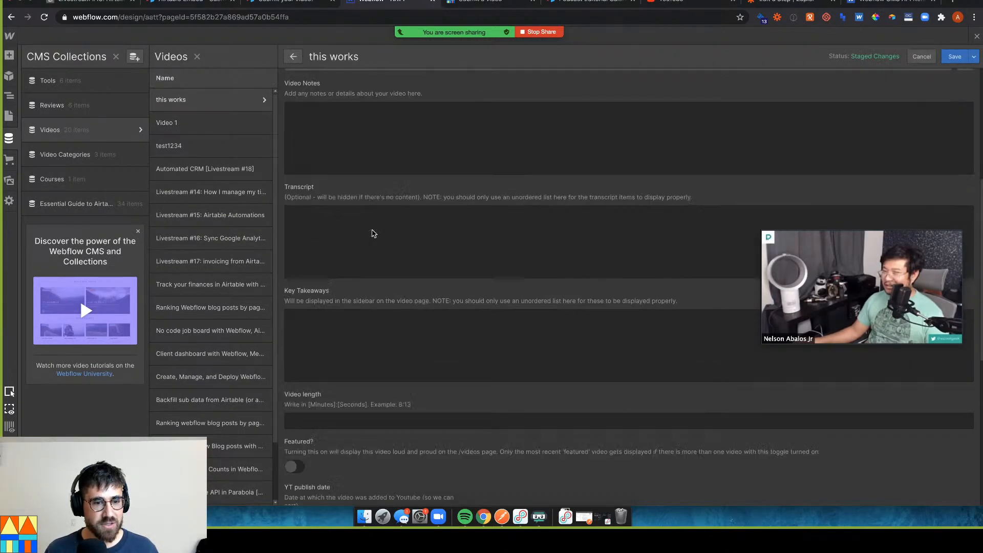
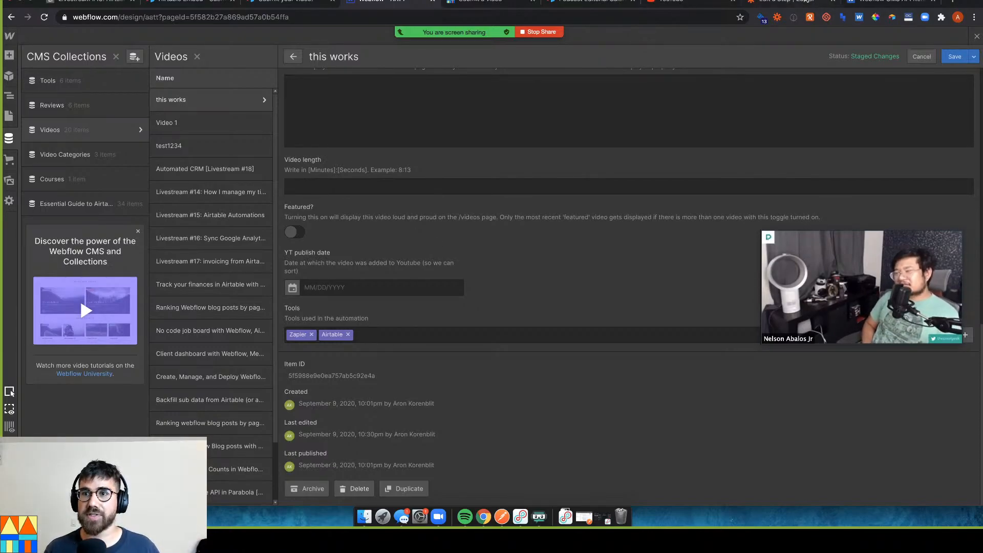
Return from the Webflow 'this works' CMS item to the Zapier zap editor
{"action": "left_click", "coordinate": [805, 1]}
Finish editing the Custom Request step and add a new Airtable step after it
{"action": "left_click", "coordinate": [487, 467]}
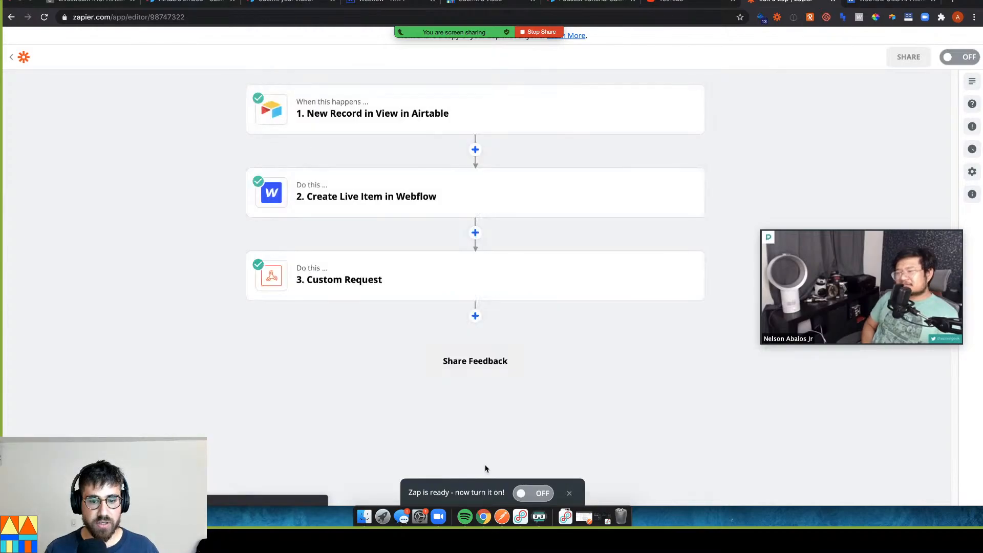
{"action": "left_click", "coordinate": [474, 317]}
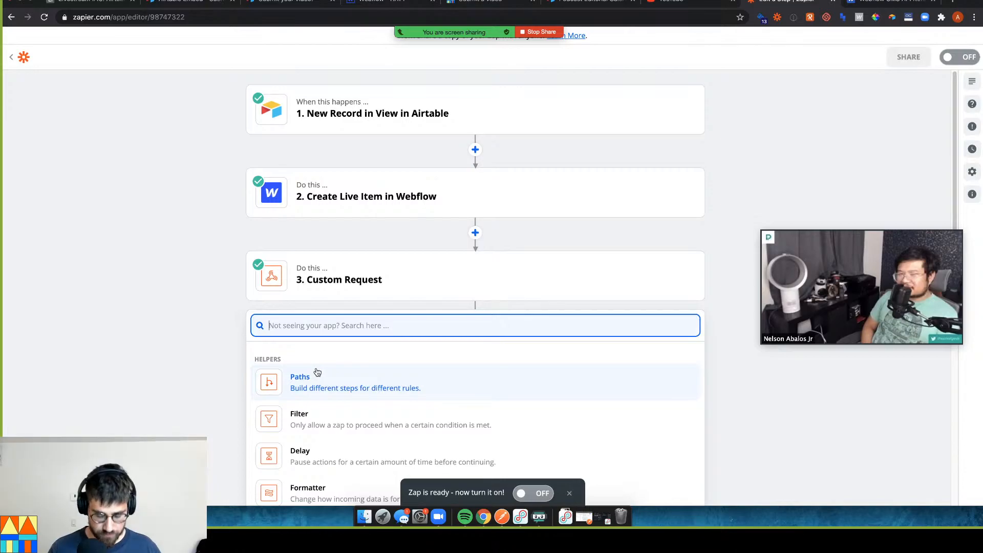
{"action": "type", "text": "airt"}
{"action": "key", "text": "Down"}
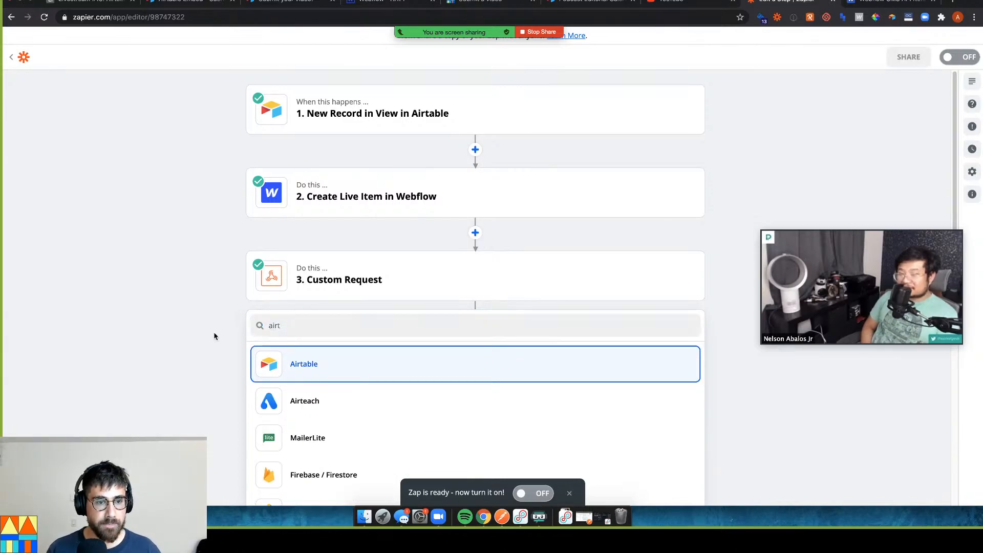
{"action": "key", "text": "Return"}
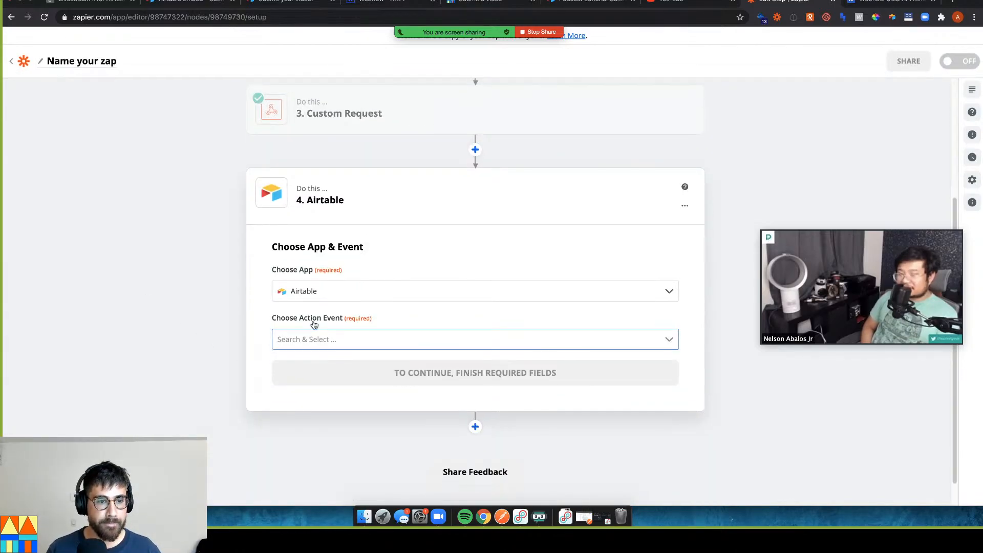
Choose the Update Record action and connect the Airtable account
{"action": "left_click", "coordinate": [311, 334]}
{"action": "left_click", "coordinate": [315, 409]}
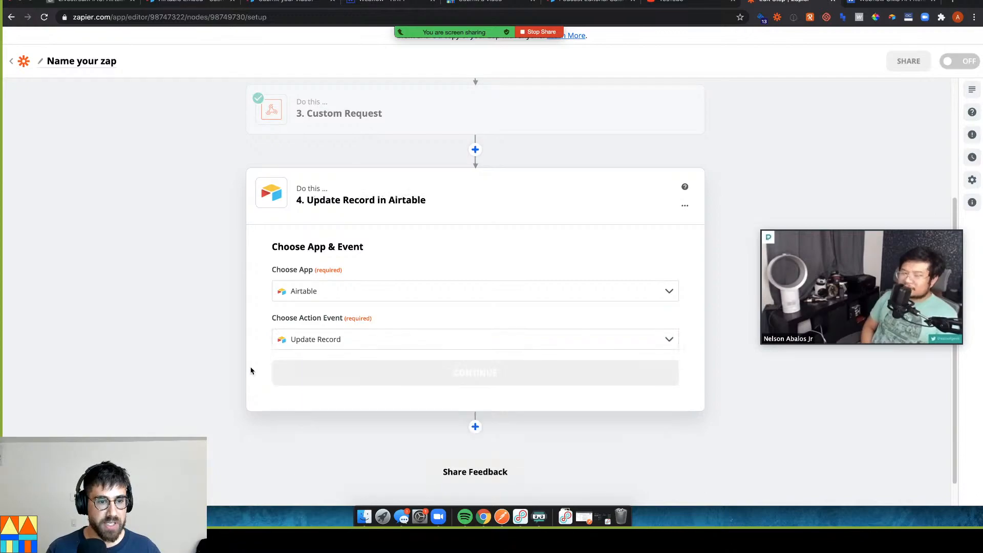
{"action": "left_click", "coordinate": [361, 366]}
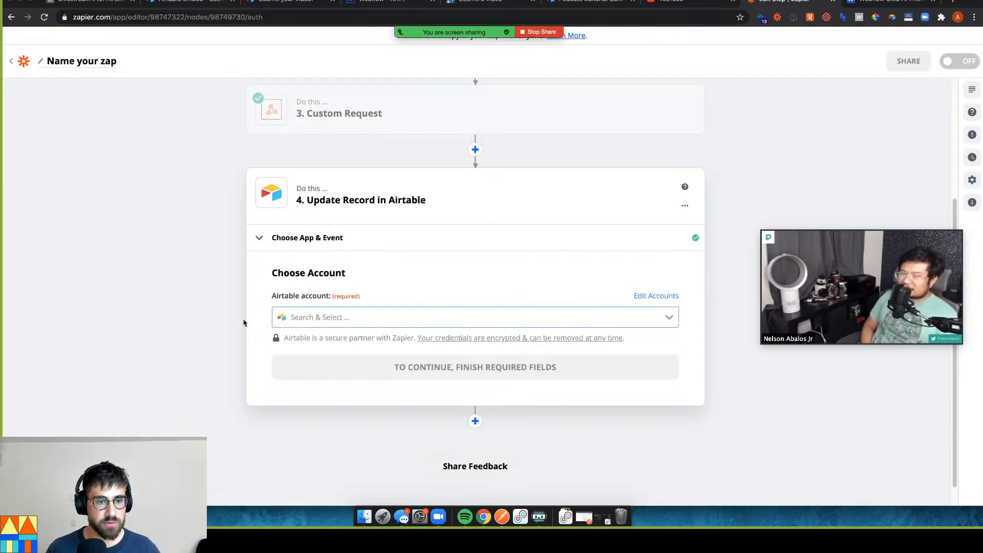
{"action": "left_click", "coordinate": [364, 322]}
{"action": "left_click", "coordinate": [344, 350]}
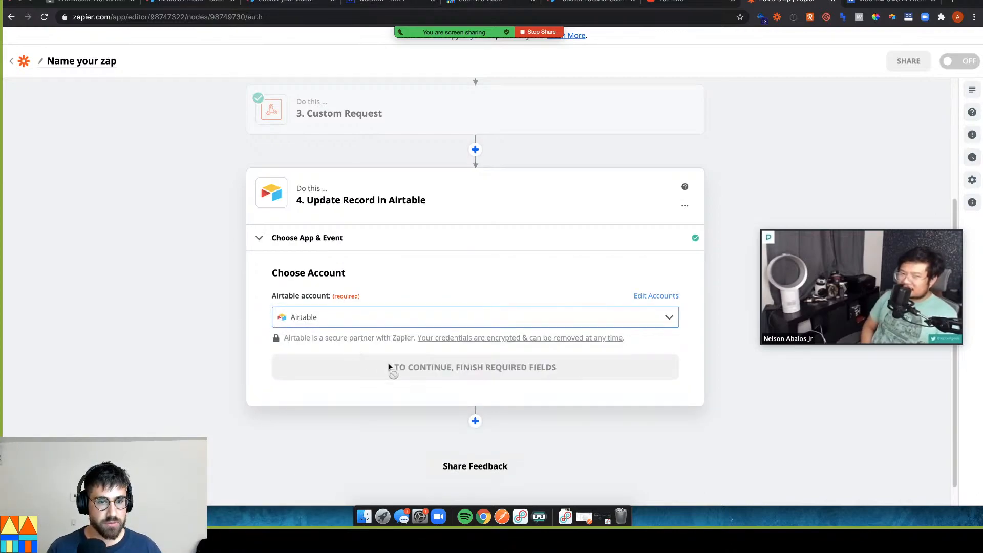
{"action": "left_click", "coordinate": [421, 368]}
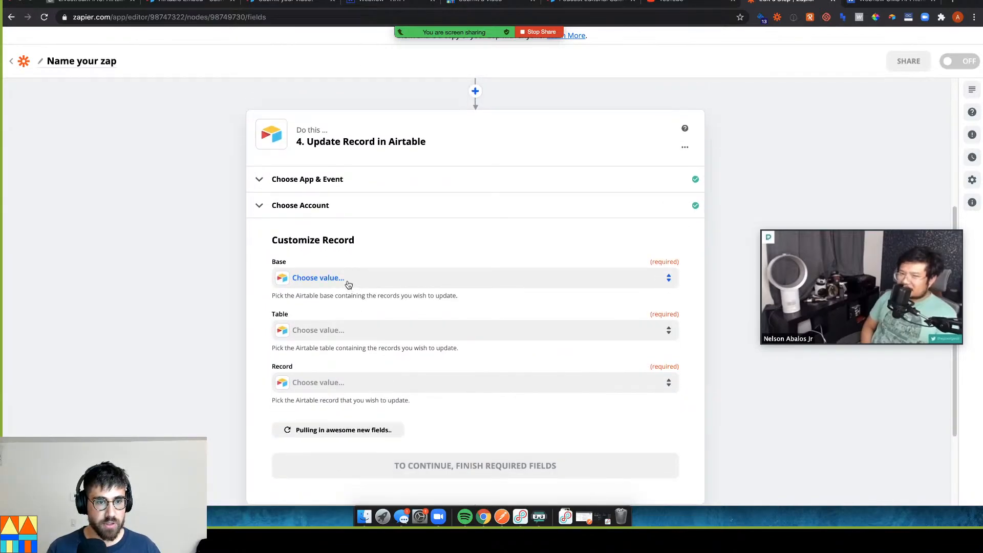
Target the Livestream #19: Airtable <> Webflow base and its Video submissions! table
{"action": "left_click", "coordinate": [347, 280]}
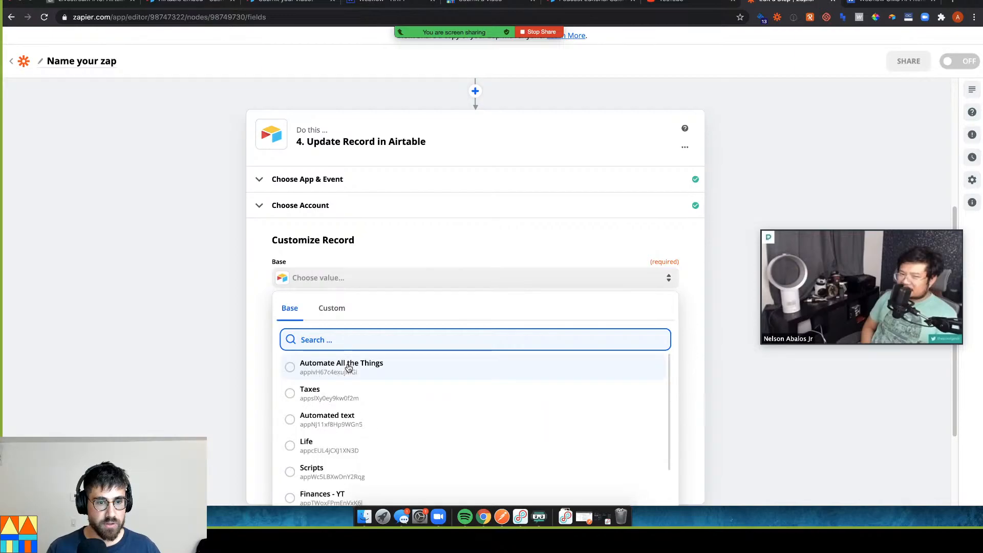
{"action": "type", "text": "19"}
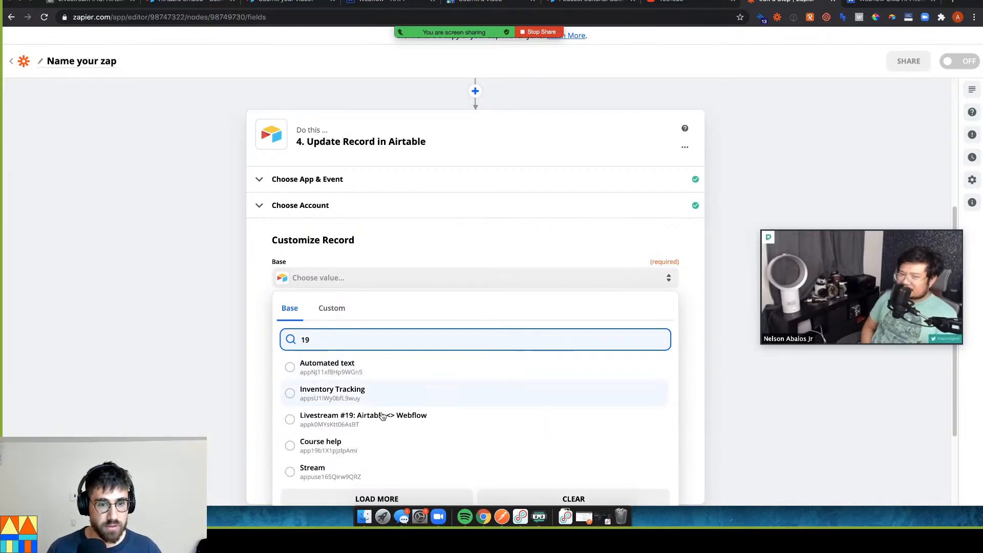
{"action": "left_click", "coordinate": [410, 424]}
{"action": "scroll", "coordinate": [252, 380], "scroll_direction": "down", "scroll_amount": 2}
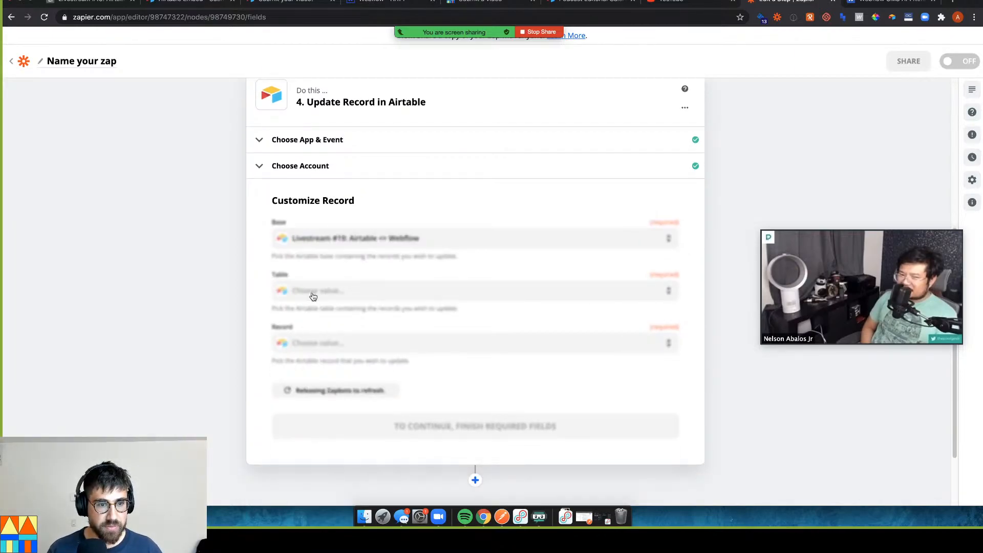
{"action": "left_click", "coordinate": [322, 291]}
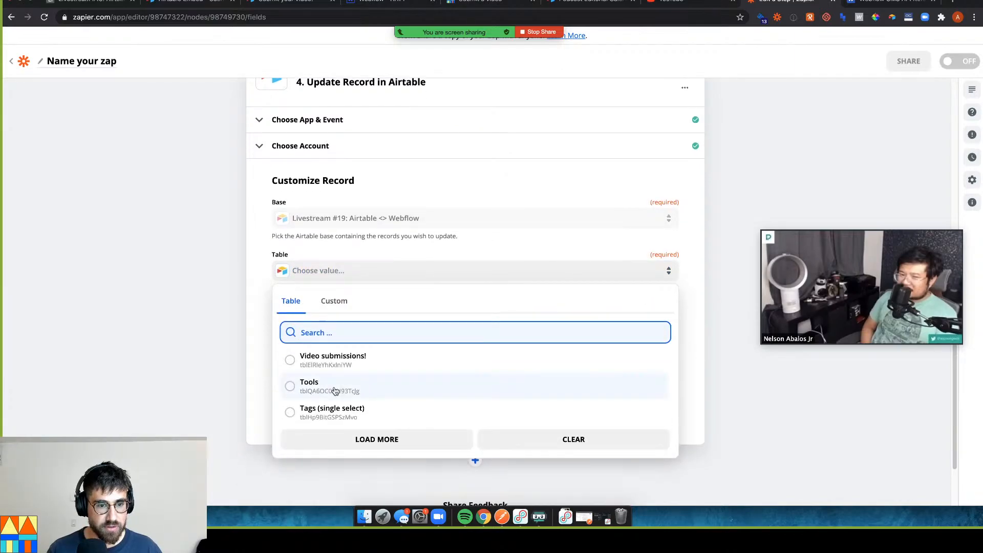
{"action": "left_click", "coordinate": [342, 365]}
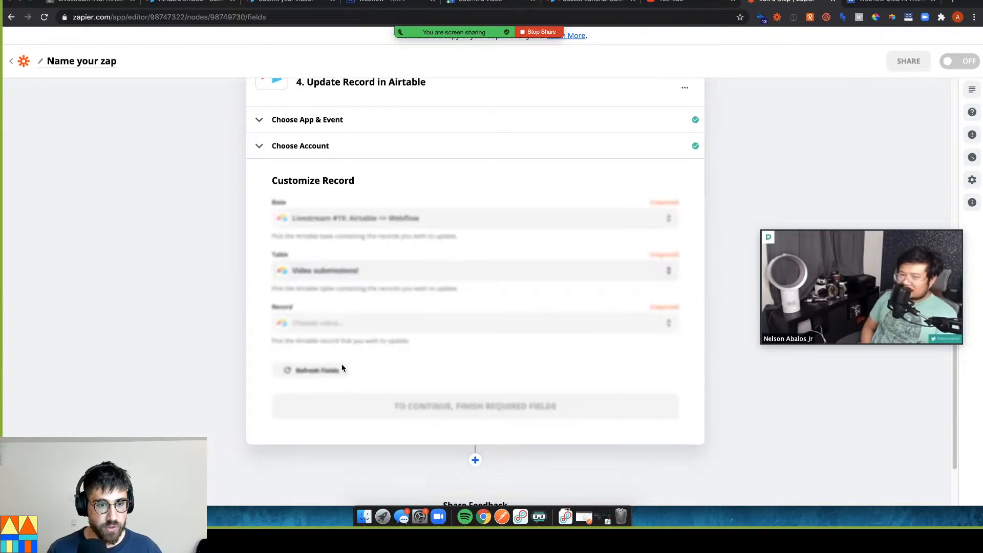
Map Record to the trigger step's Record id, removing the duplicate value
{"action": "left_click", "coordinate": [346, 327]}
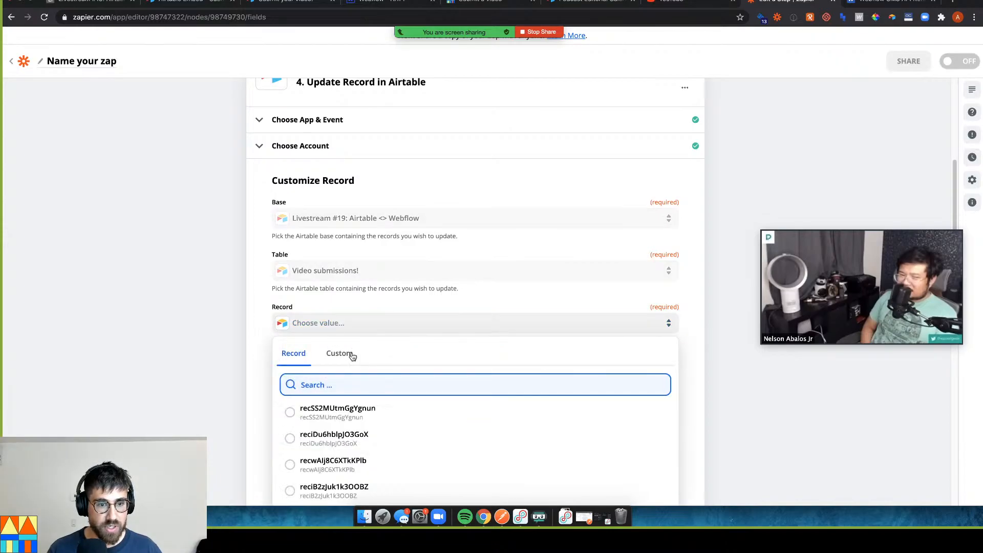
{"action": "left_click", "coordinate": [352, 355]}
{"action": "scroll", "coordinate": [307, 371], "scroll_direction": "down", "scroll_amount": 1}
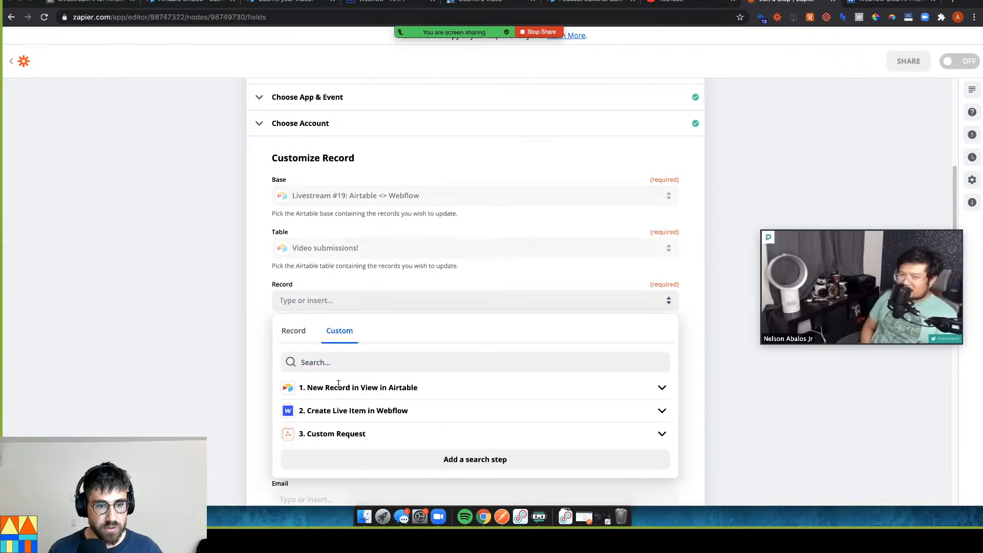
{"action": "left_click", "coordinate": [343, 389]}
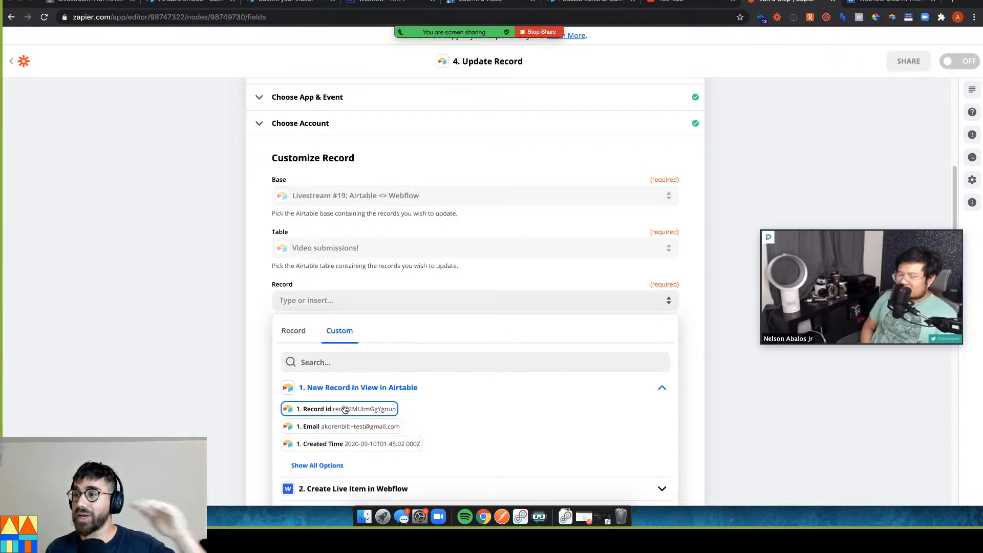
{"action": "left_click", "coordinate": [344, 409]}
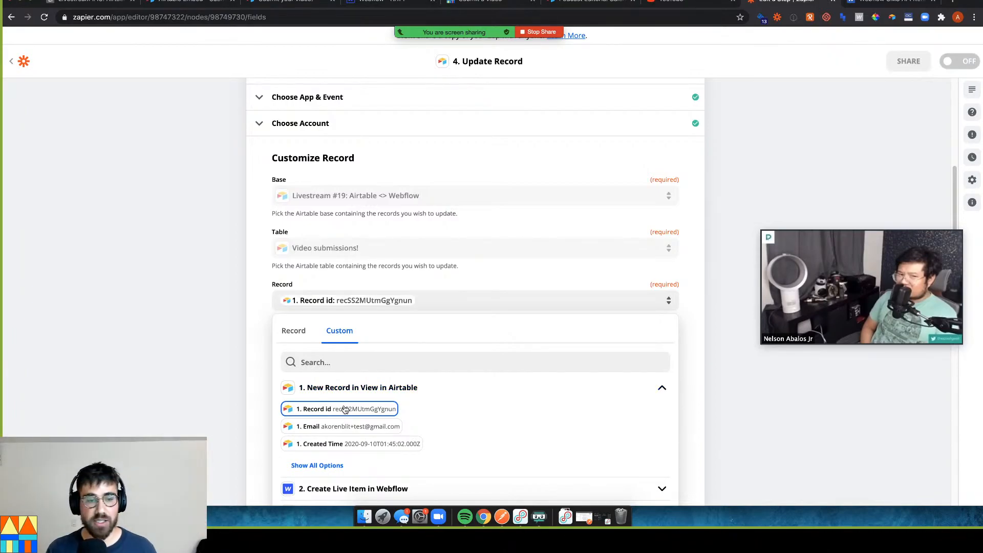
{"action": "left_click", "coordinate": [391, 410]}
{"action": "left_click", "coordinate": [553, 304]}
{"action": "key", "text": "BackSpace"}
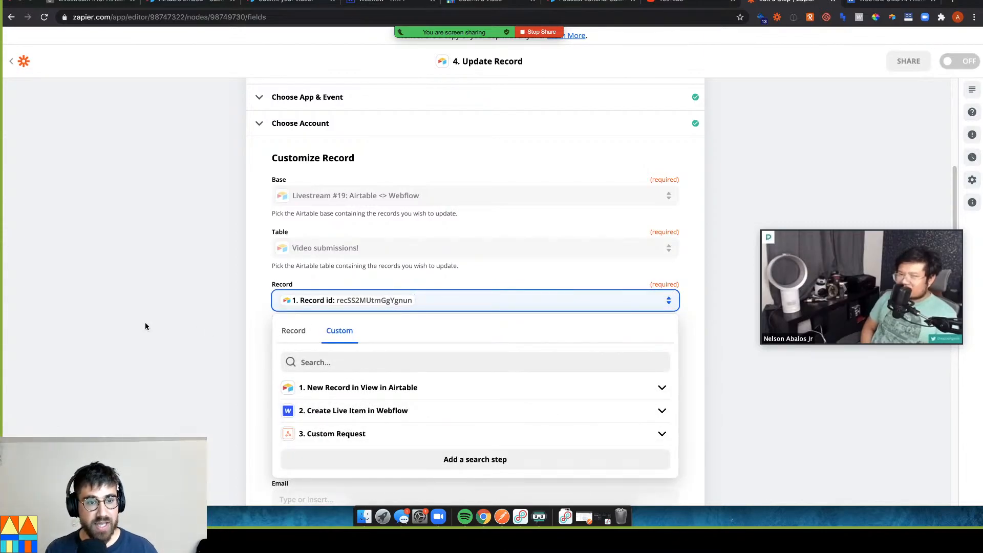
{"action": "left_click", "coordinate": [145, 326]}
{"action": "scroll", "coordinate": [165, 332], "scroll_direction": "down", "scroll_amount": 5}
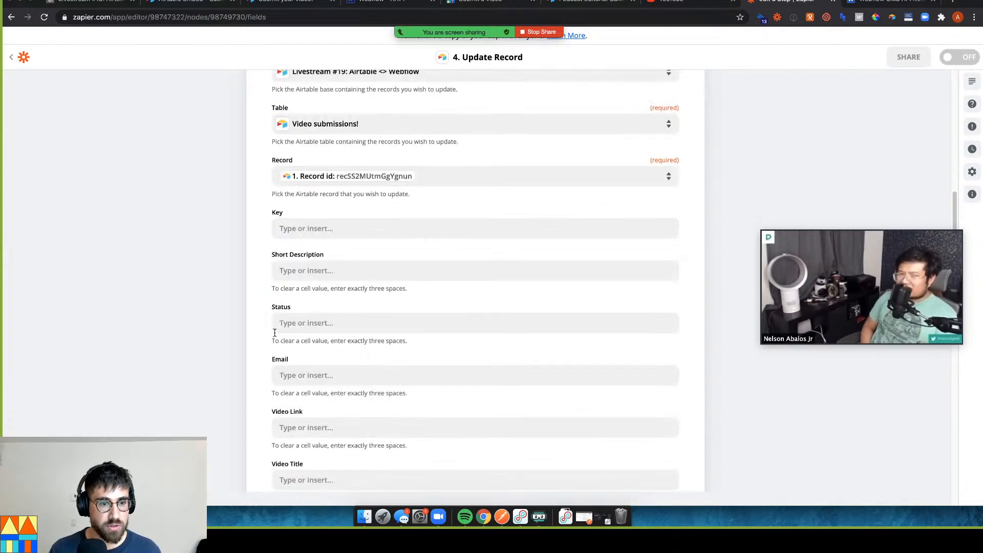
{"action": "scroll", "coordinate": [307, 338], "scroll_direction": "down", "scroll_amount": 1}
{"action": "left_click", "coordinate": [325, 309]}
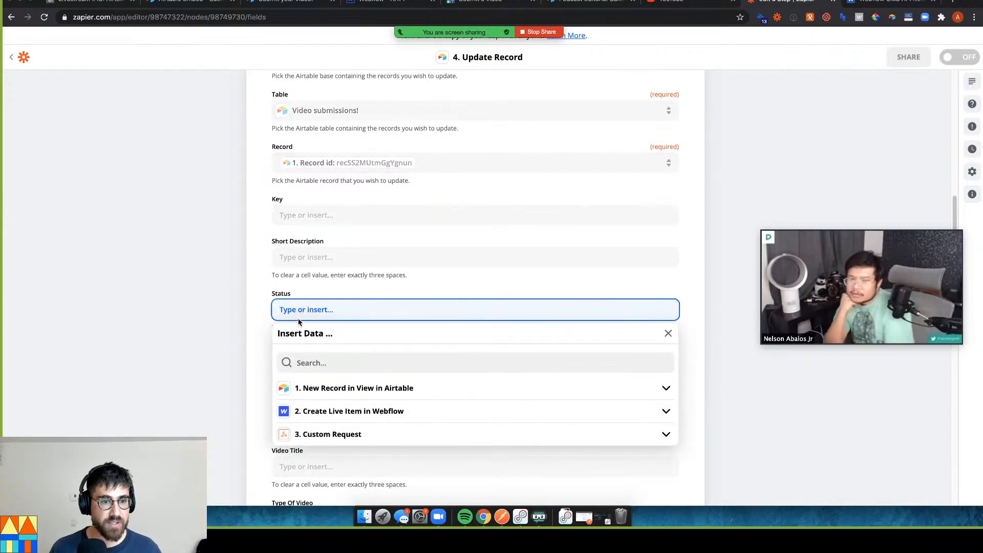
{"action": "left_click", "coordinate": [109, 3]}
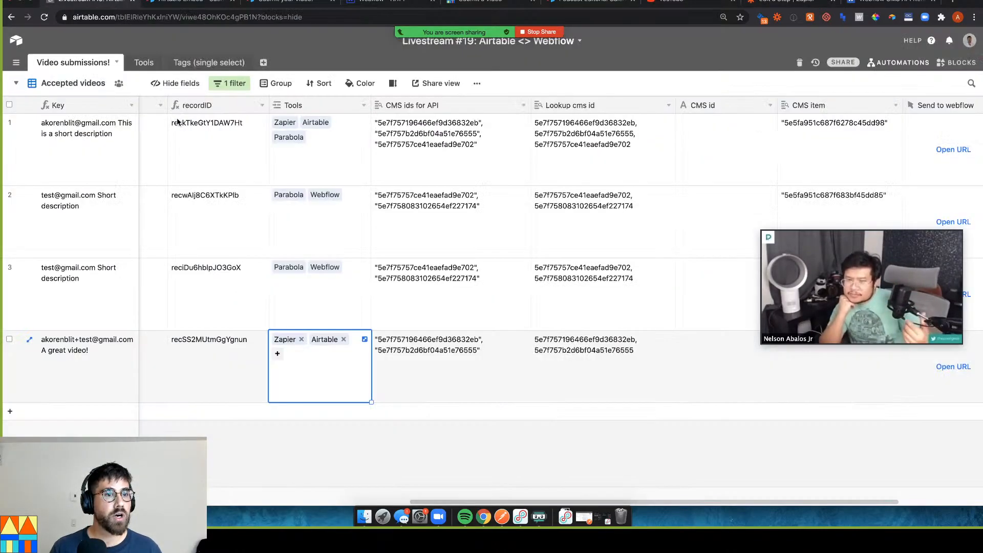
{"action": "left_click", "coordinate": [260, 270]}
{"action": "key", "text": "super+Left"}
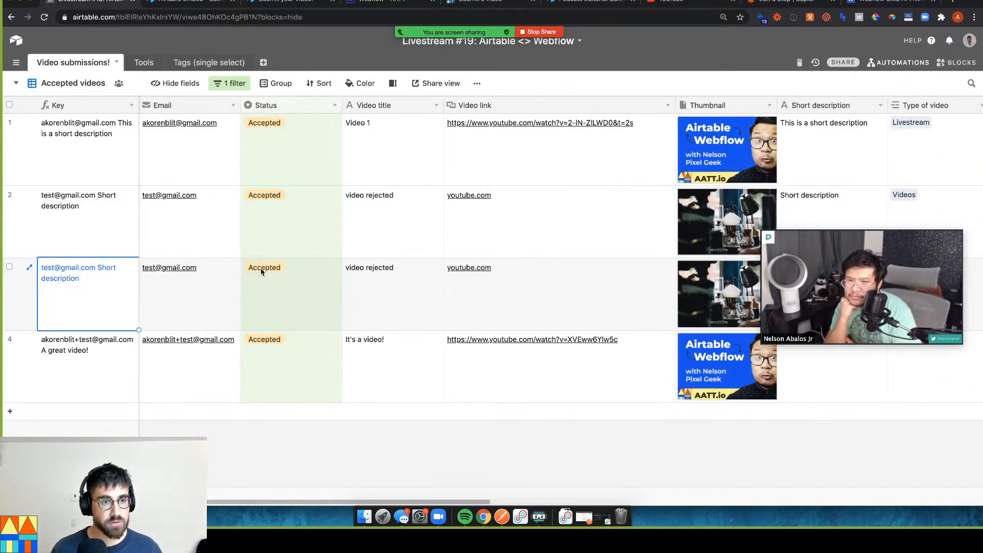
{"action": "left_click", "coordinate": [334, 106]}
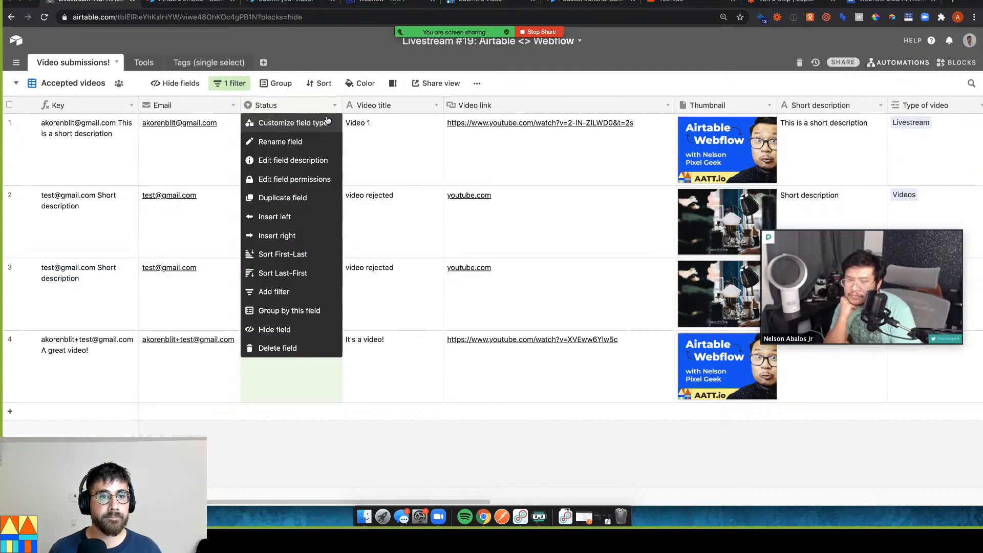
{"action": "left_click", "coordinate": [317, 122]}
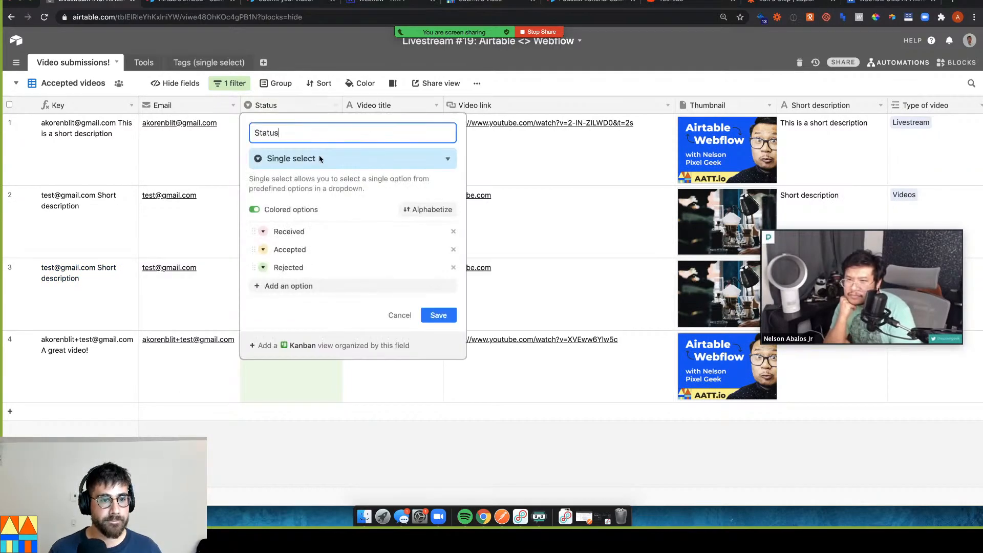
{"action": "left_click", "coordinate": [297, 288]}
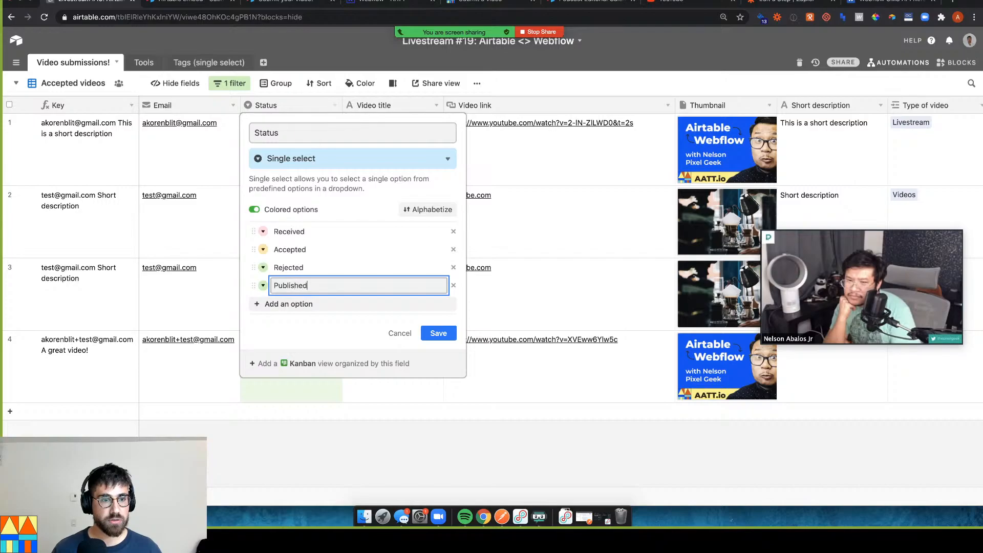
{"action": "left_click", "coordinate": [339, 334]}
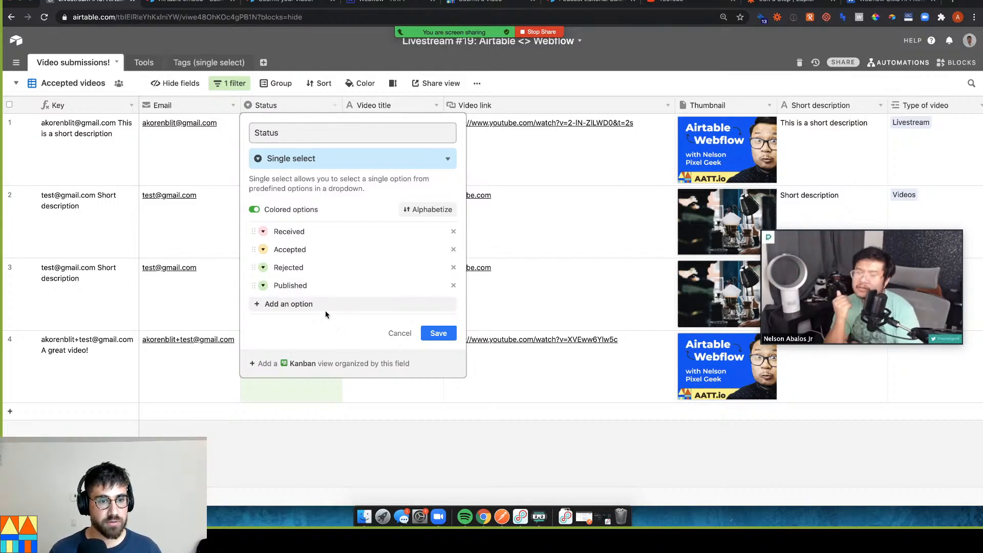
{"action": "left_click_drag", "start_coordinate": [250, 284], "coordinate": [251, 266]}
{"action": "left_click", "coordinate": [264, 286]}
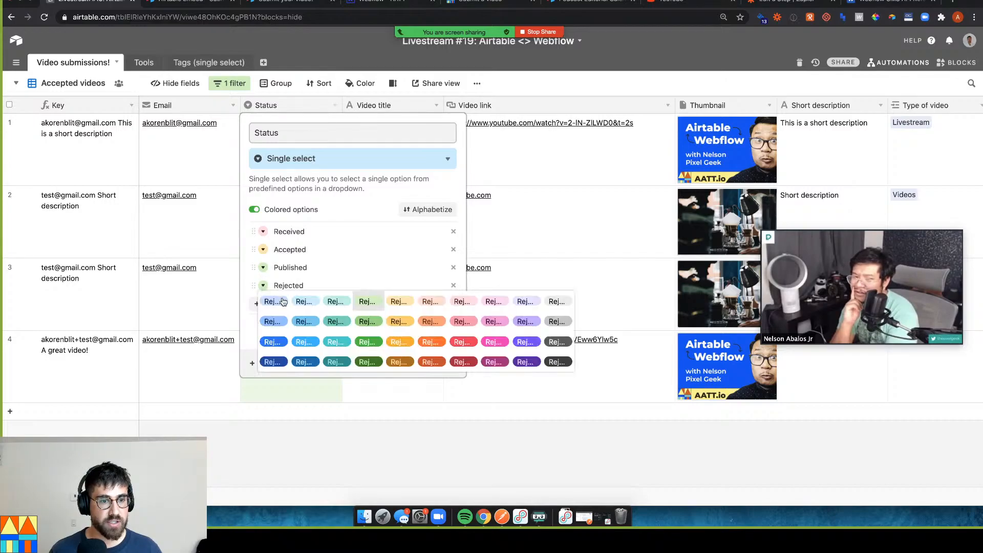
{"action": "left_click", "coordinate": [419, 333]}
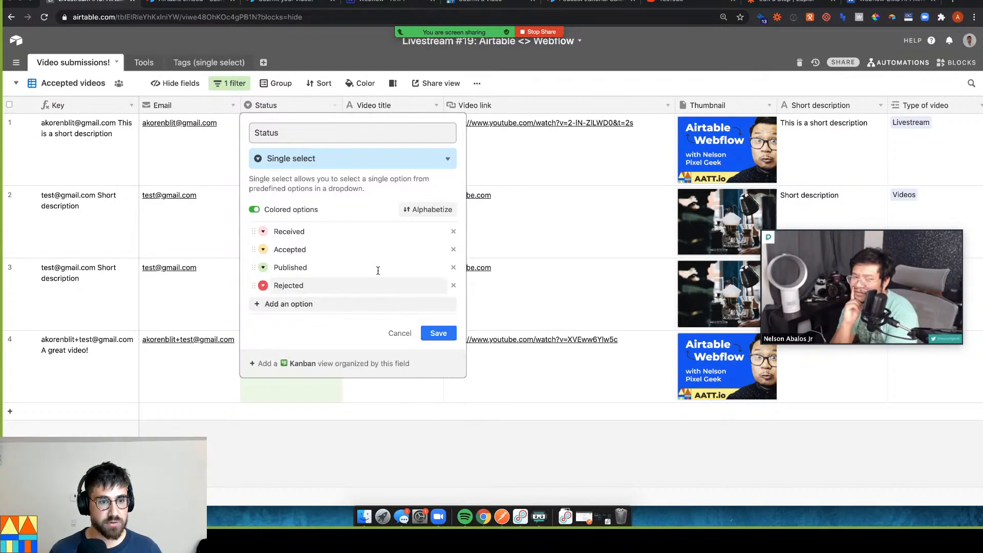
{"action": "left_click", "coordinate": [436, 333]}
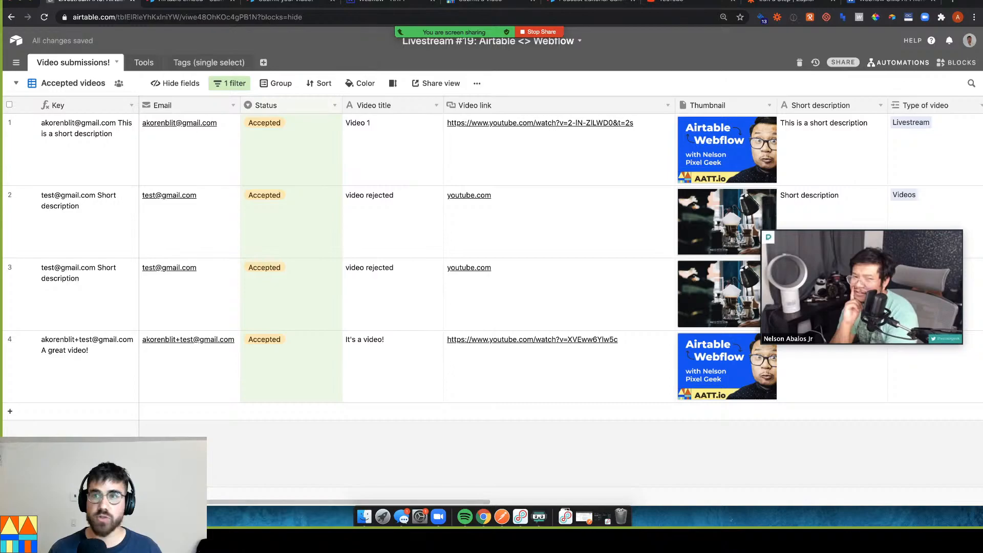
Set the Update Record step's Status to Published, then return to the Airtable base
{"action": "left_click", "coordinate": [802, 2]}
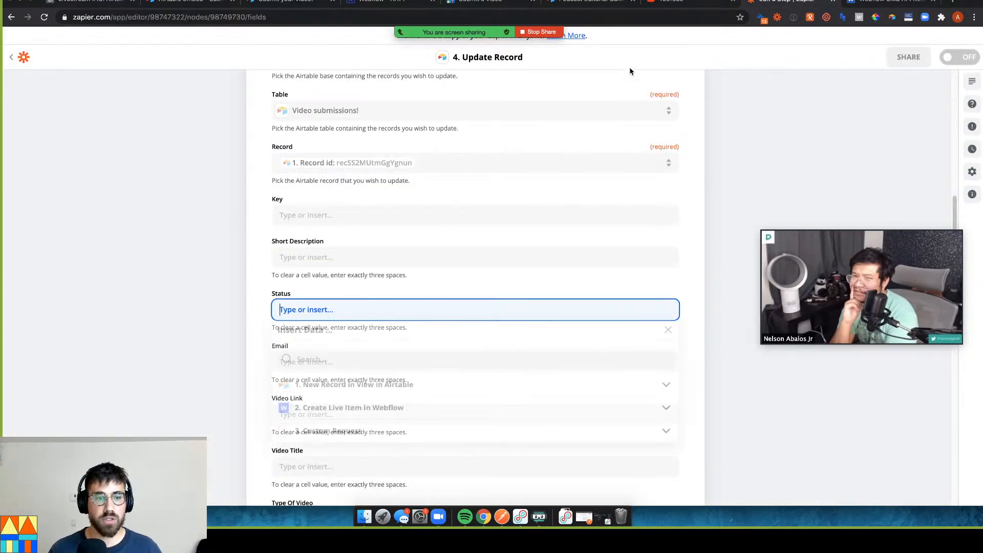
{"action": "type", "text": "Published"}
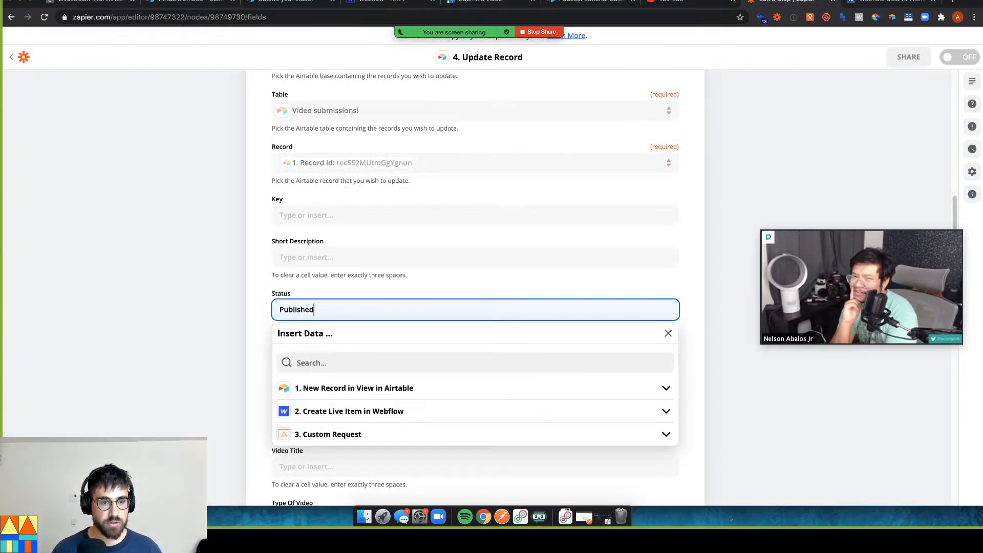
{"action": "left_click", "coordinate": [183, 269]}
{"action": "scroll", "coordinate": [351, 367], "scroll_direction": "down", "scroll_amount": 3}
{"action": "scroll", "coordinate": [351, 369], "scroll_direction": "down", "scroll_amount": 5}
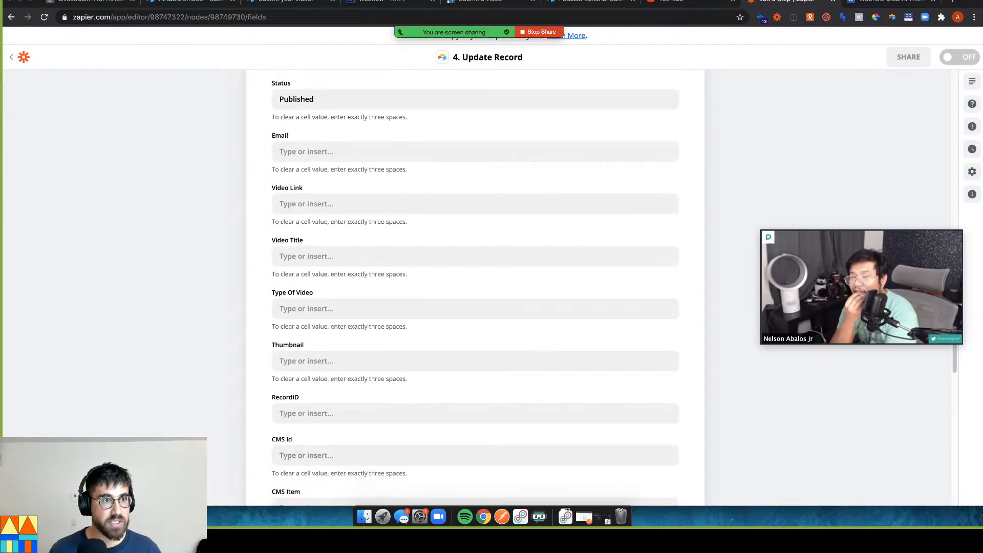
{"action": "left_click", "coordinate": [93, 3]}
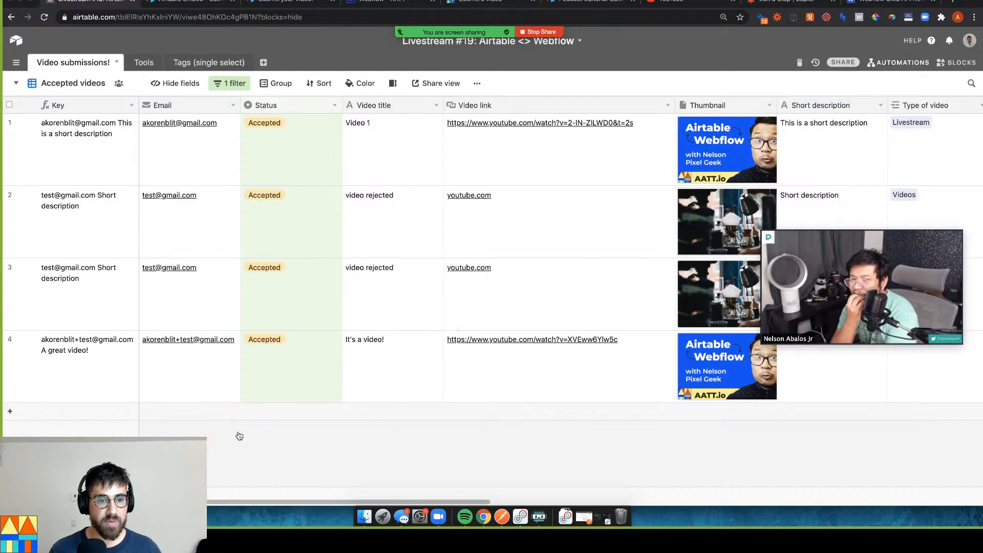
Scroll the Accepted videos grid to the CMS id columns, then view Webflow's Update Live Collection Item docs
{"action": "left_click_drag", "start_coordinate": [254, 504], "coordinate": [775, 494]}
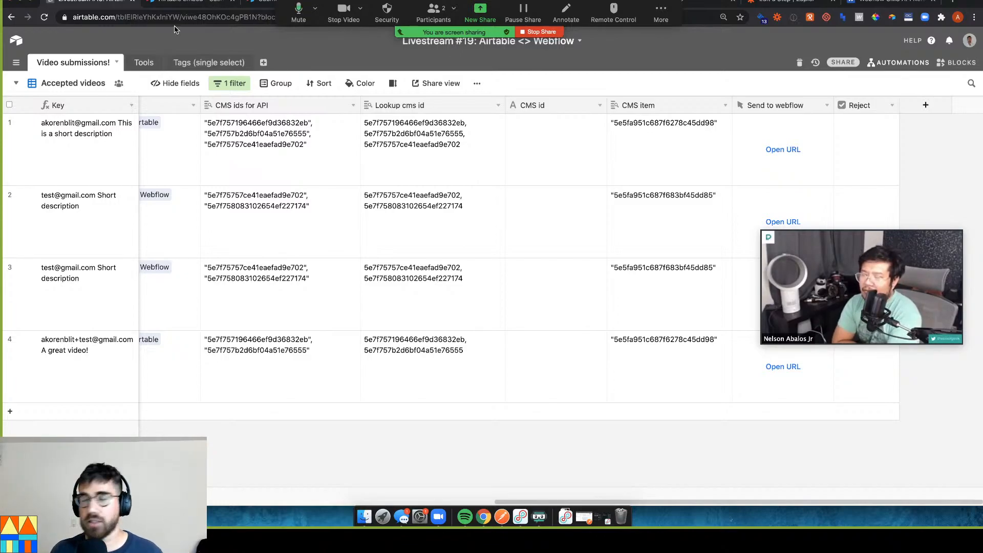
{"action": "left_click", "coordinate": [890, 2]}
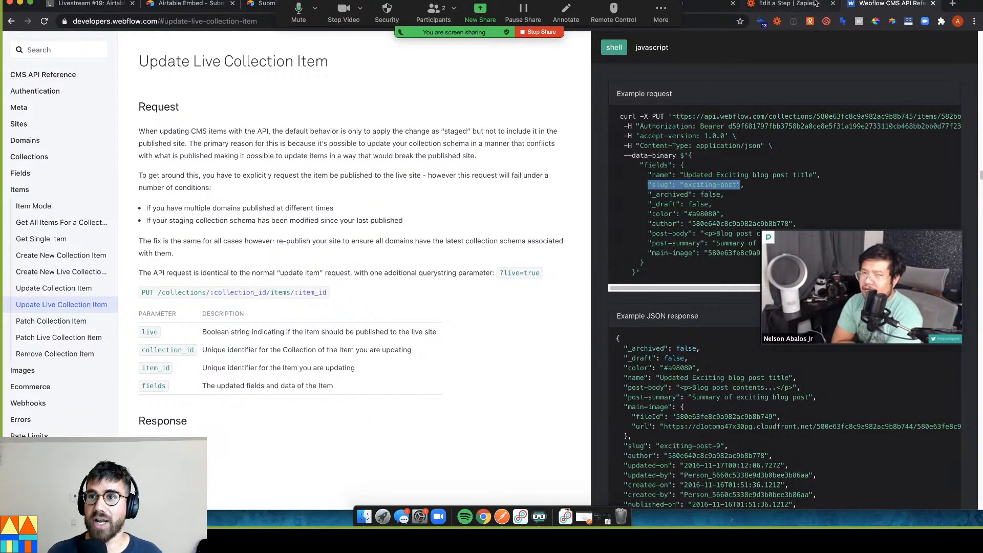
Map CMS Id to the ID from the Create Live Item in Webflow step
{"action": "left_click", "coordinate": [814, 4]}
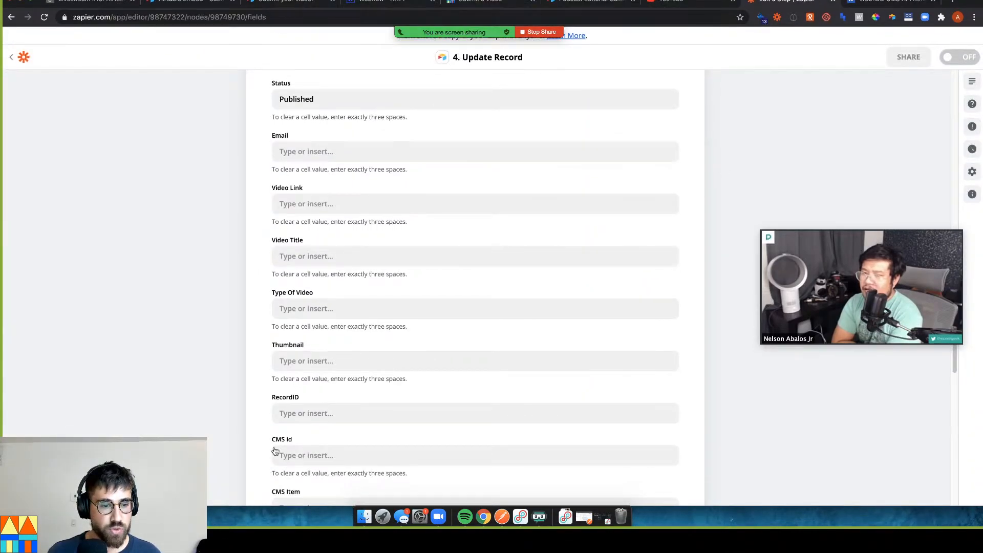
{"action": "left_click", "coordinate": [282, 453]}
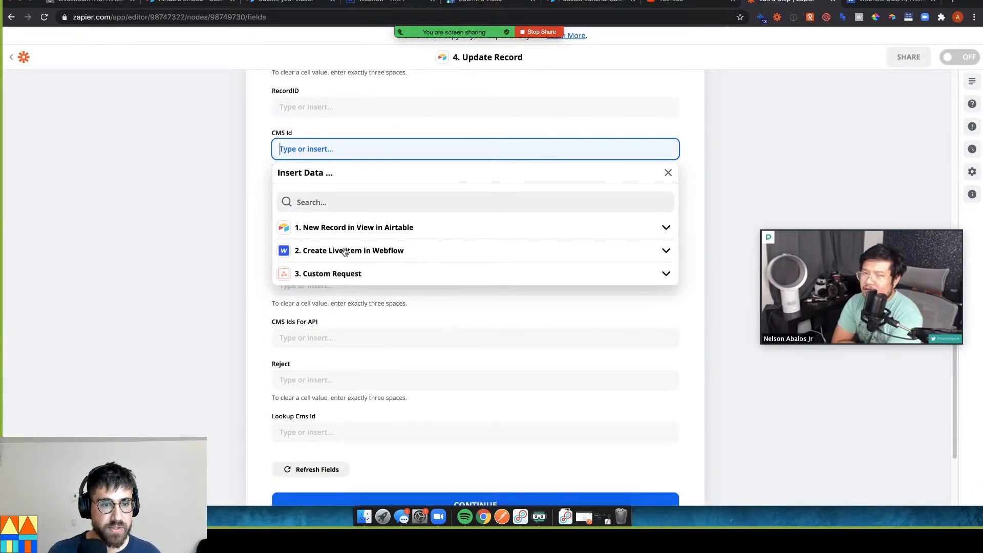
{"action": "left_click", "coordinate": [345, 251]}
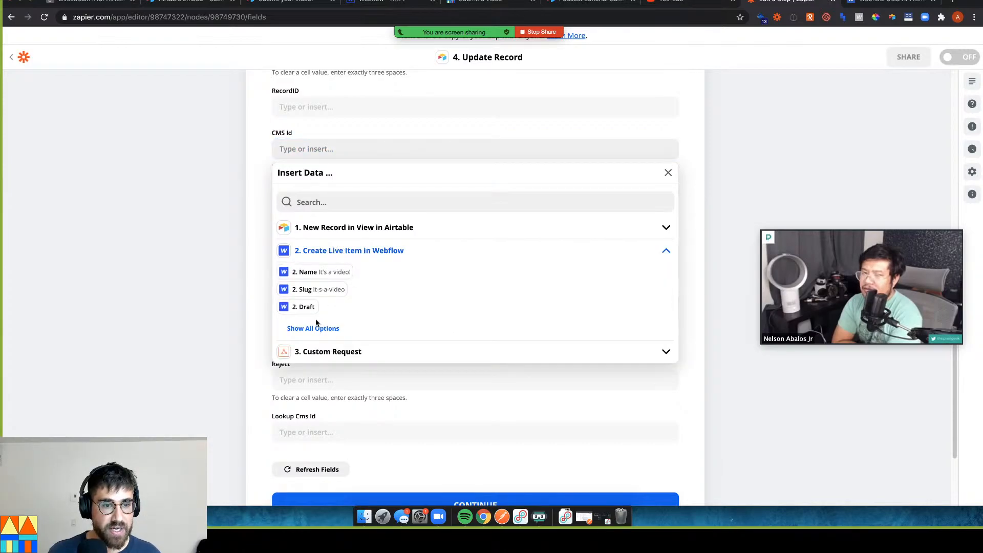
{"action": "left_click", "coordinate": [319, 330]}
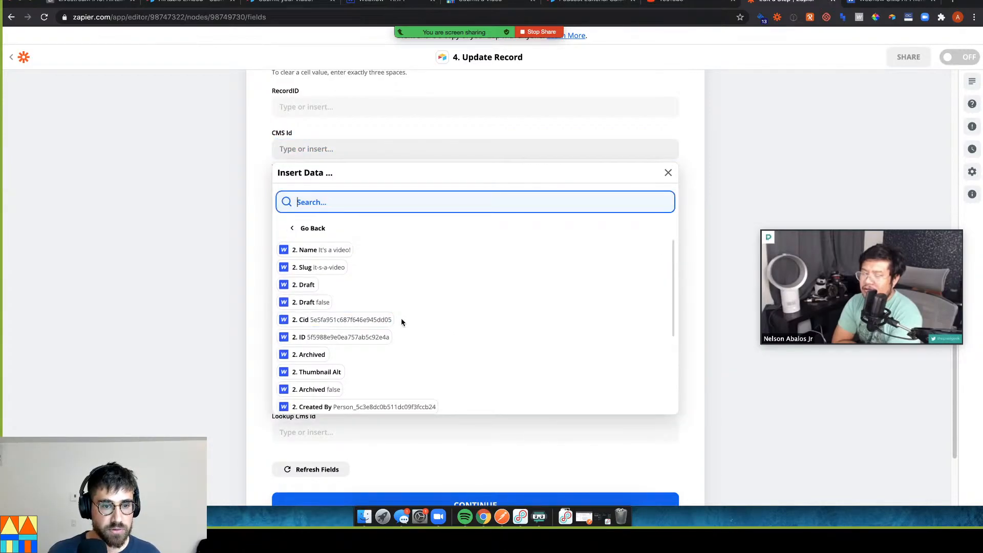
{"action": "left_click", "coordinate": [346, 335]}
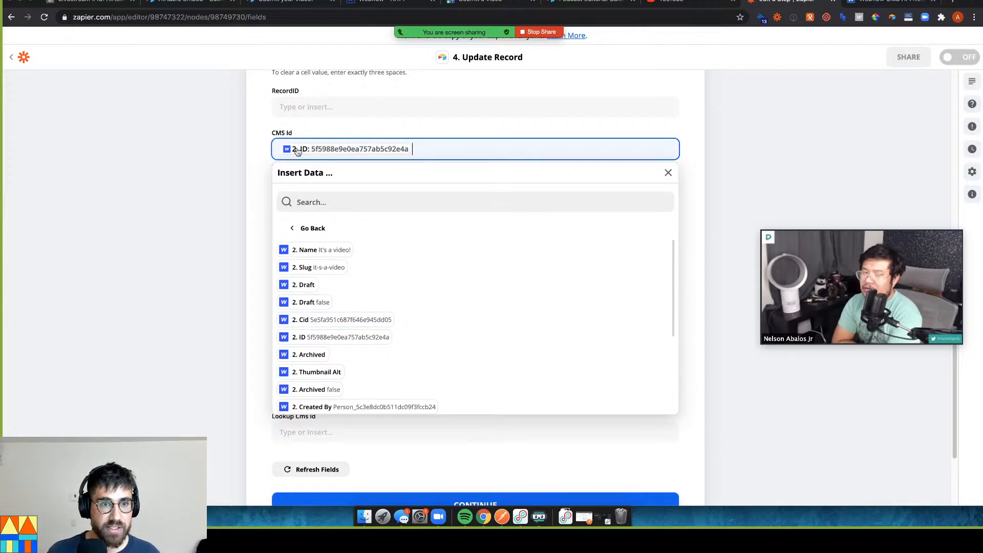
{"action": "left_click", "coordinate": [248, 267]}
{"action": "scroll", "coordinate": [281, 285], "scroll_direction": "down", "scroll_amount": 2}
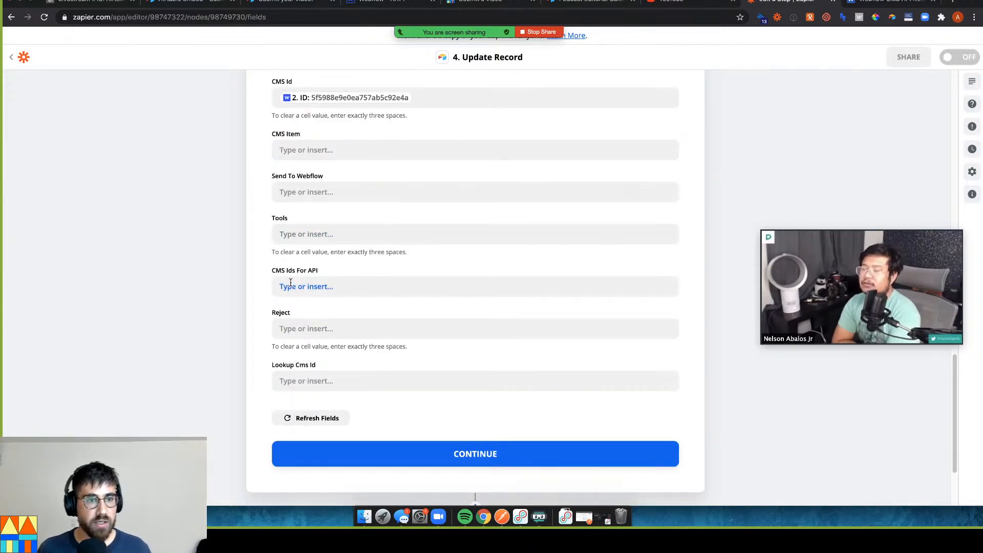
Test the Update Record step so it updates Airtable, then switch to Airtable
{"action": "left_click", "coordinate": [429, 453]}
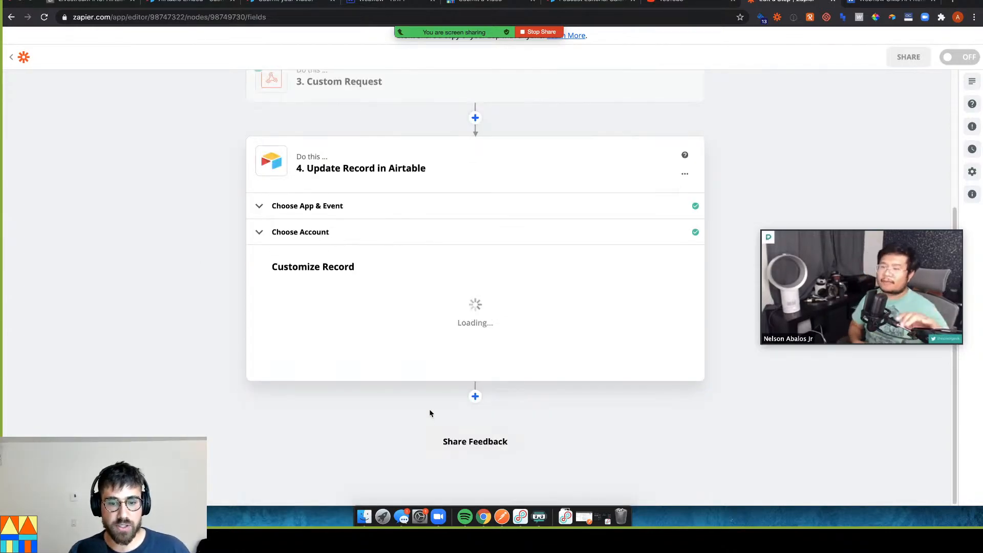
{"action": "left_click", "coordinate": [433, 352]}
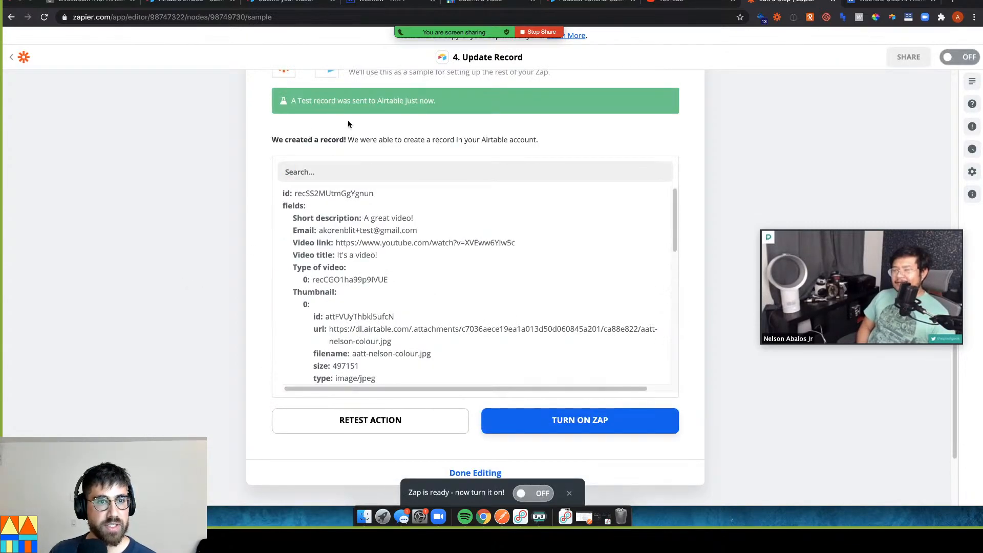
{"action": "key", "text": "super+1"}
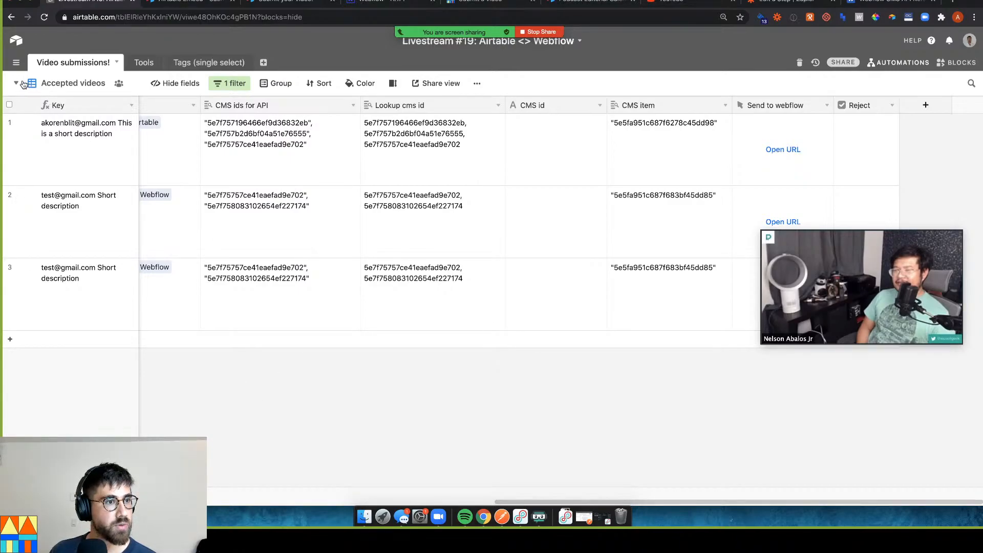
Switch to the All submissions view and check record 5's Published status and CMS id
{"action": "left_click", "coordinate": [51, 84]}
{"action": "left_click", "coordinate": [96, 107]}
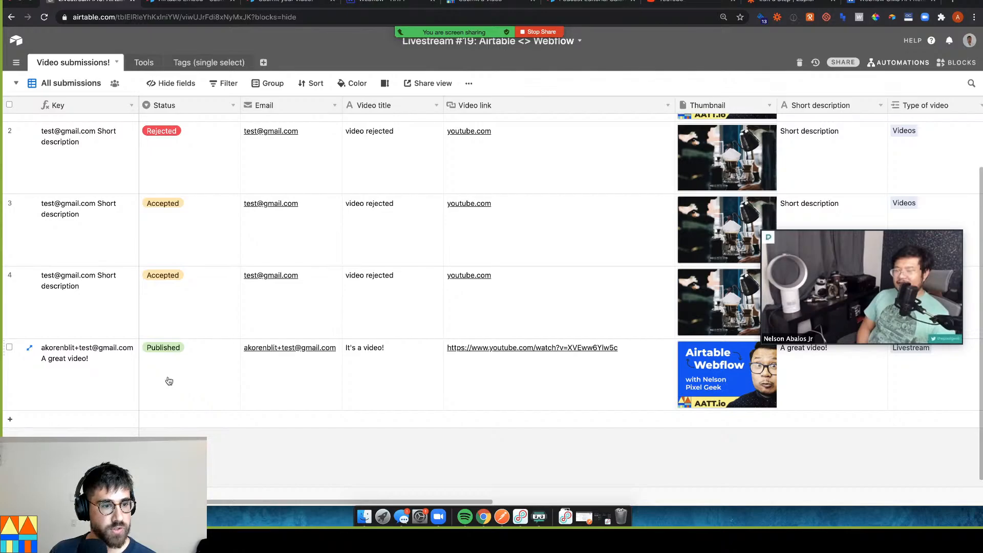
{"action": "left_click", "coordinate": [152, 381]}
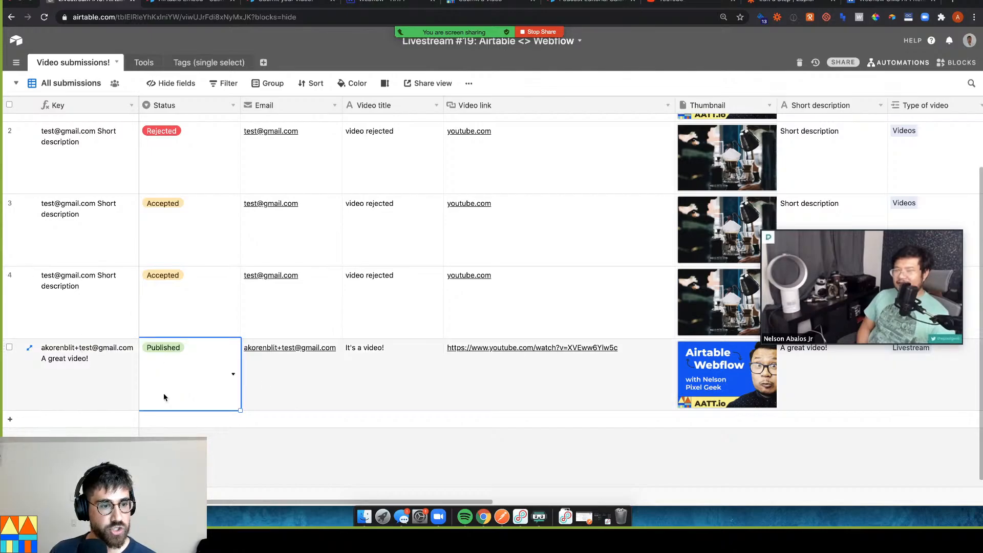
{"action": "left_click", "coordinate": [535, 385]}
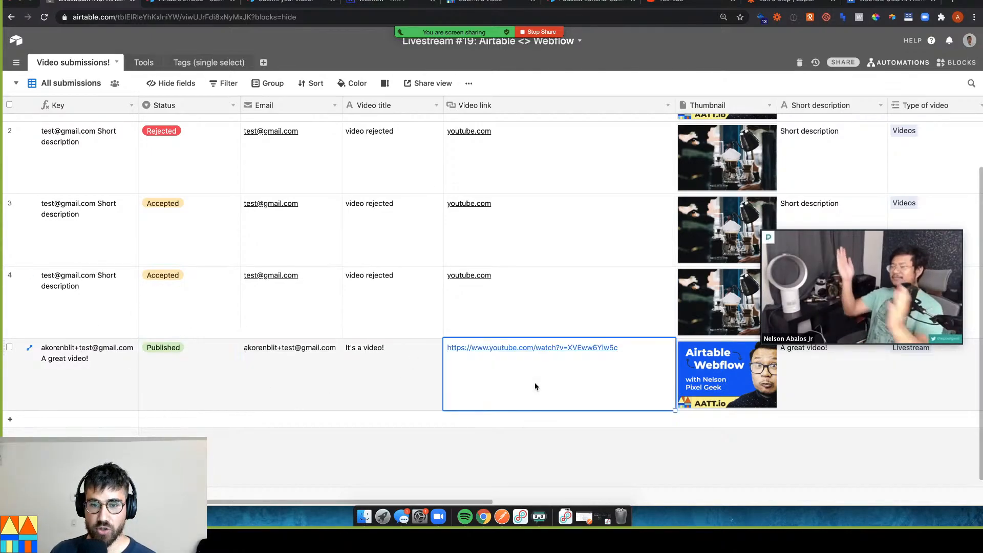
{"action": "key", "text": "Right"}
{"action": "key", "text": "Right"}
{"action": "key", "text": "Right"}
{"action": "key", "text": "Right"}
{"action": "key", "text": "Right"}
{"action": "key", "text": "Right"}
{"action": "key", "text": "Right"}
{"action": "key", "text": "Right"}
{"action": "key", "text": "Right"}
{"action": "key", "text": "Right"}
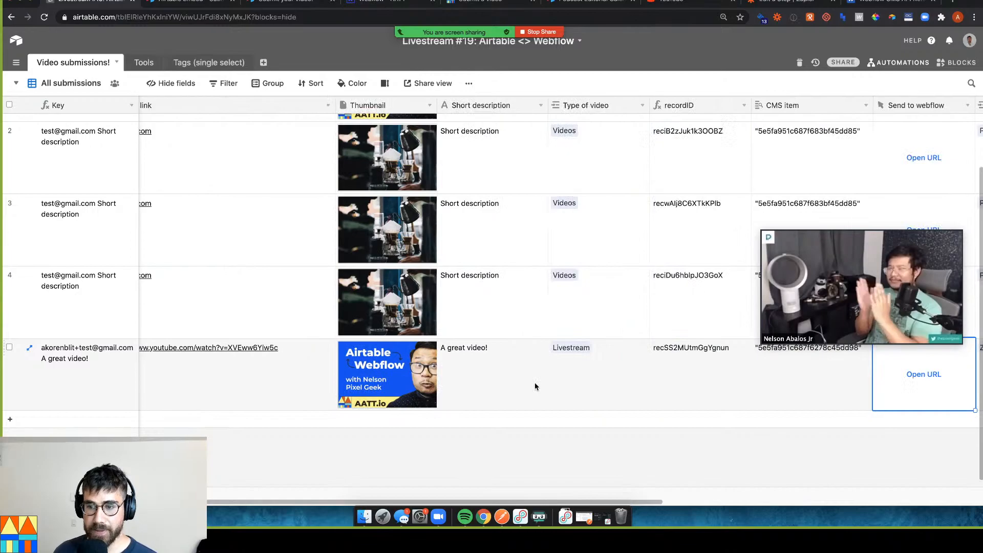
{"action": "key", "text": "Right"}
{"action": "key", "text": "Left"}
{"action": "key", "text": "Left"}
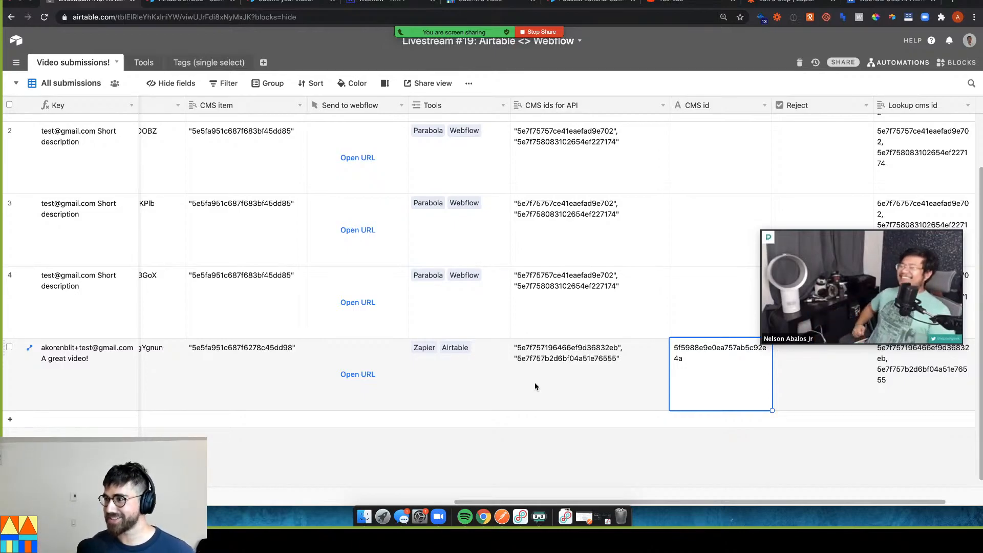
Inspect row 2's CMS item and Email values, then return to the Zapier editor
{"action": "mouse_move", "coordinate": [437, 24]}
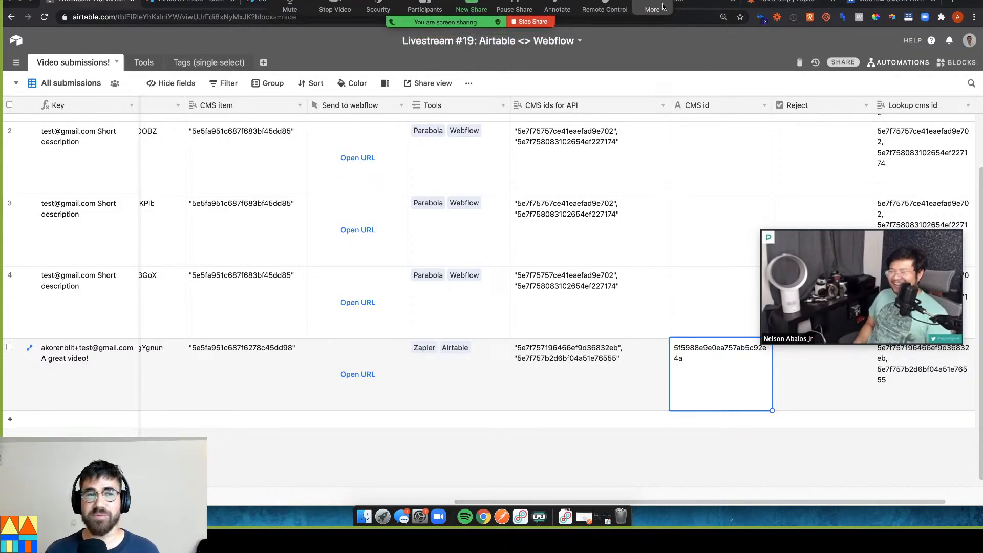
{"action": "left_click", "coordinate": [286, 162]}
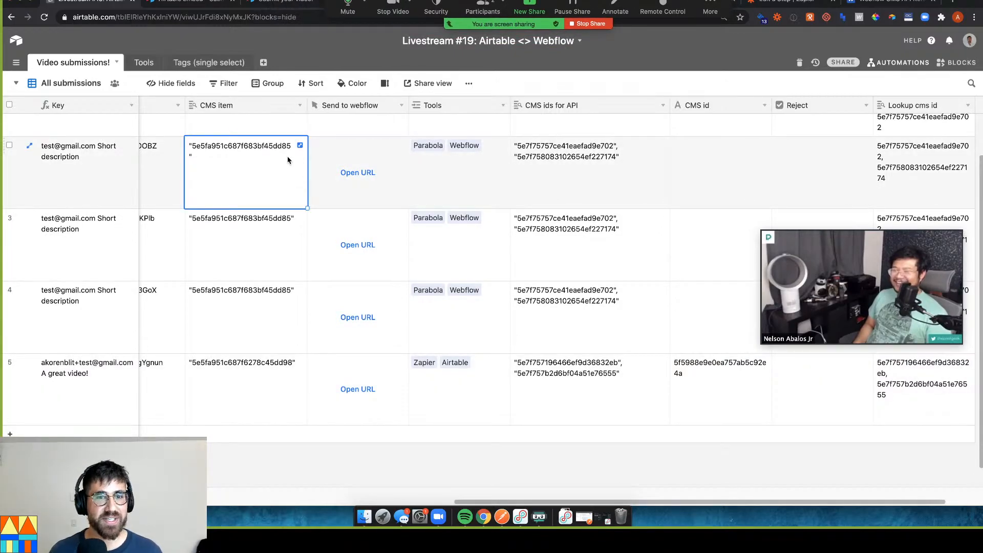
{"action": "key", "text": "Left"}
{"action": "key", "text": "super+Left"}
{"action": "key", "text": "Right"}
{"action": "key", "text": "Right"}
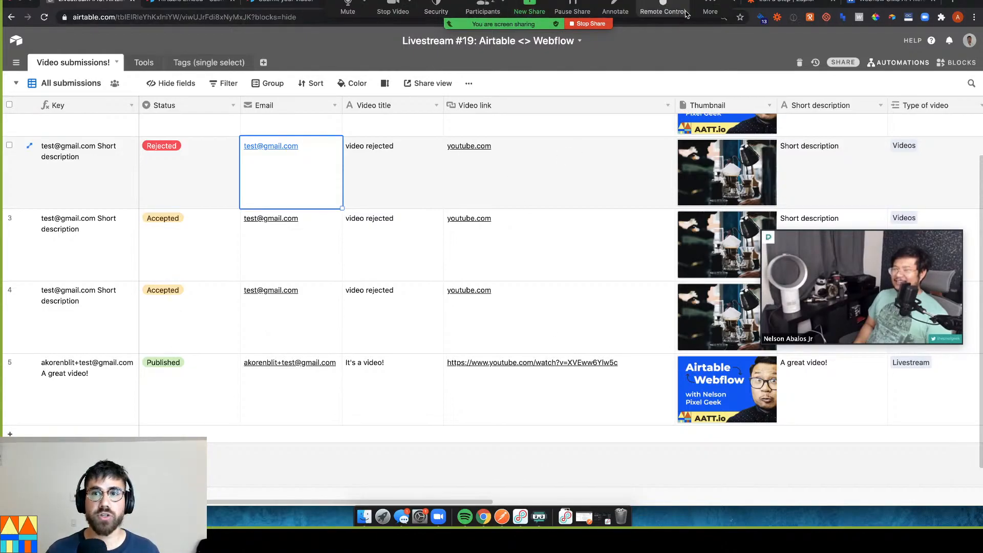
{"action": "left_click", "coordinate": [771, 3]}
Turn the Zap on, dismiss the share prompt, and return to Airtable
{"action": "left_click", "coordinate": [951, 58]}
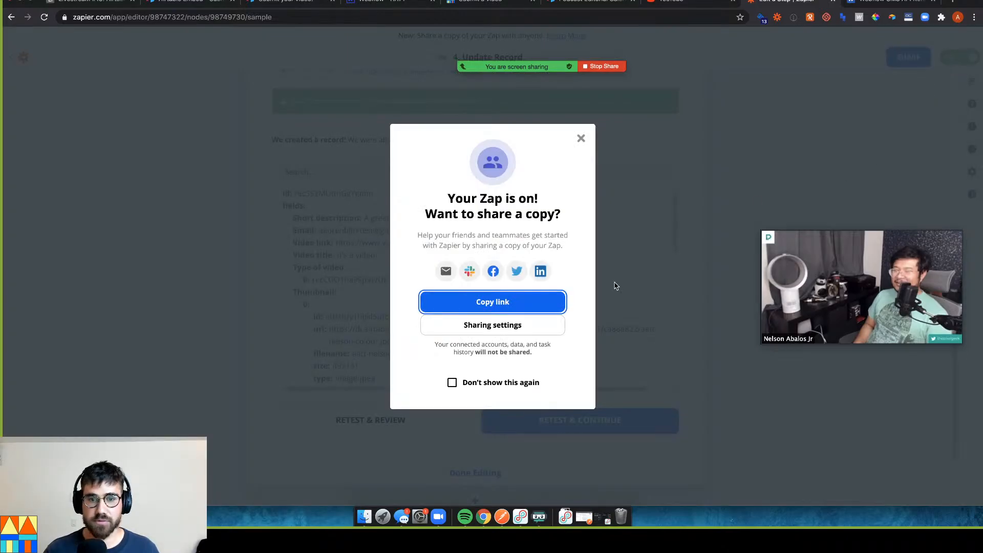
{"action": "left_click", "coordinate": [582, 140]}
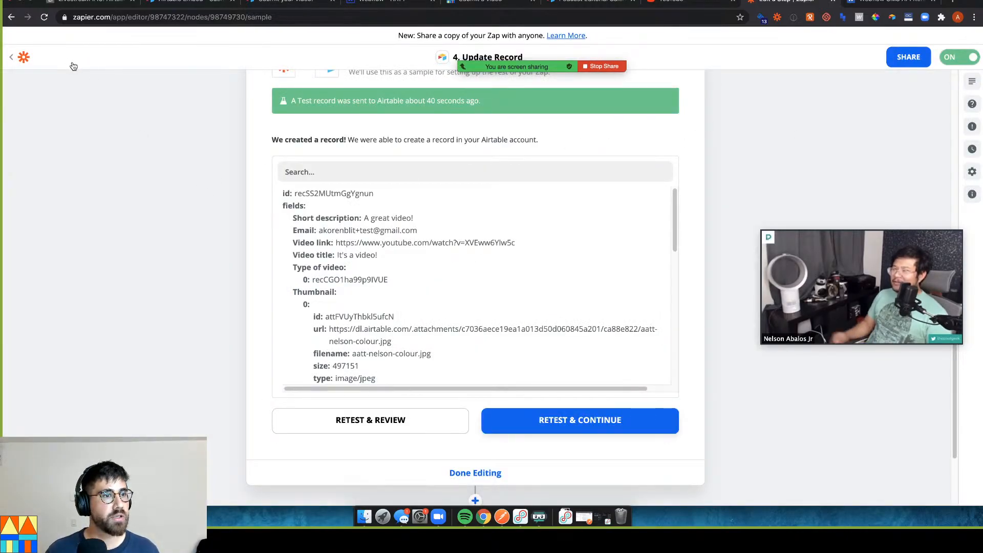
{"action": "scroll", "coordinate": [437, 209], "scroll_direction": "up", "scroll_amount": 2}
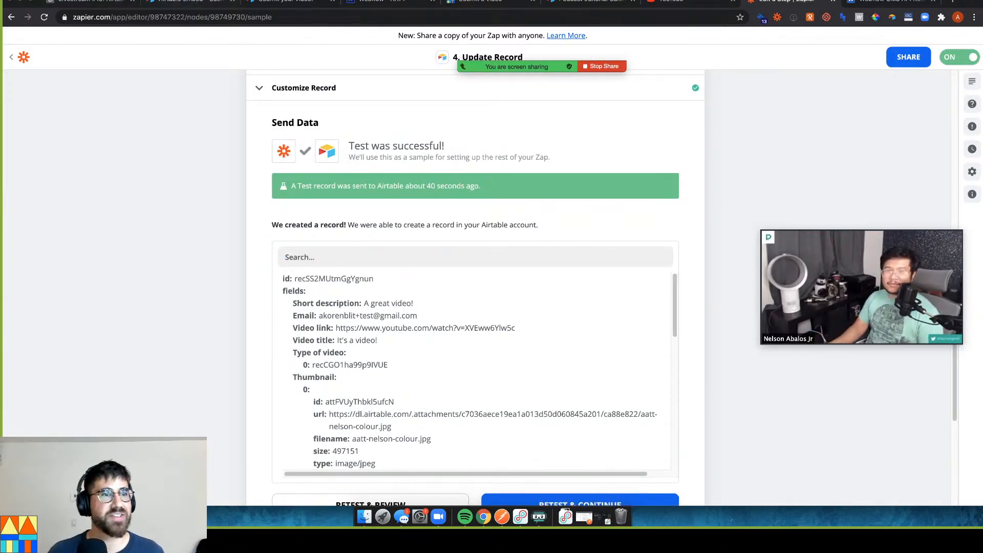
{"action": "left_click", "coordinate": [109, 6]}
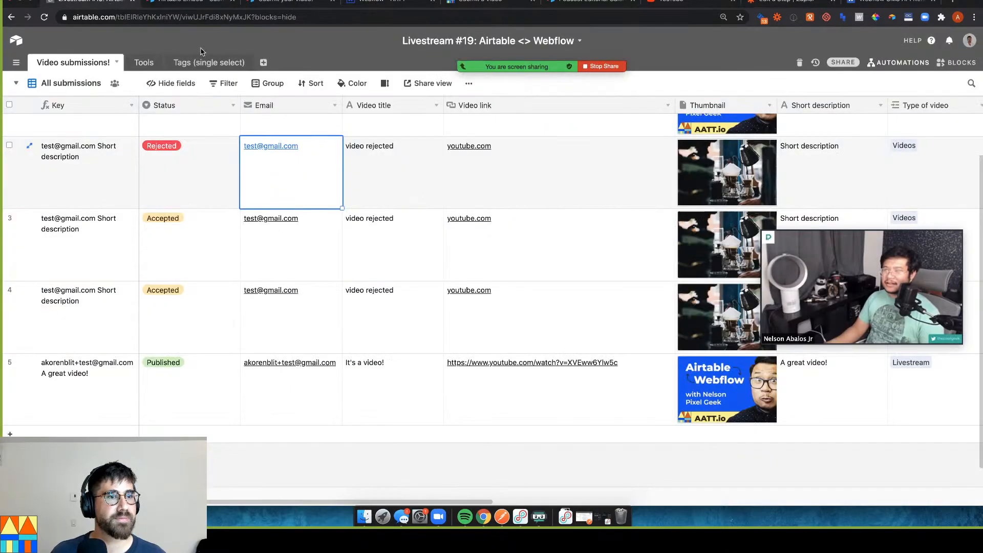
Switch to the 'Submit your video!' form view and show its private share link
{"action": "mouse_move", "coordinate": [604, 70]}
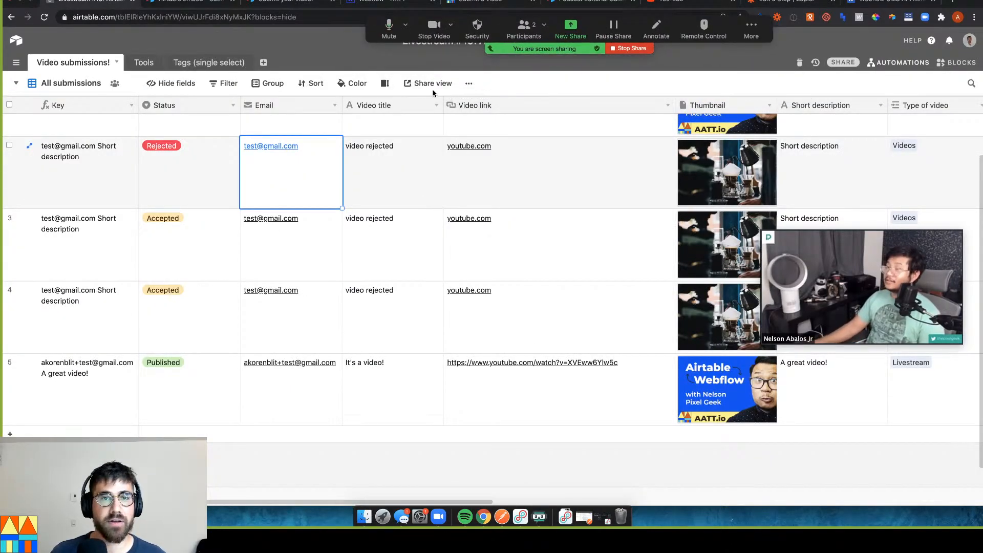
{"action": "left_click", "coordinate": [423, 83]}
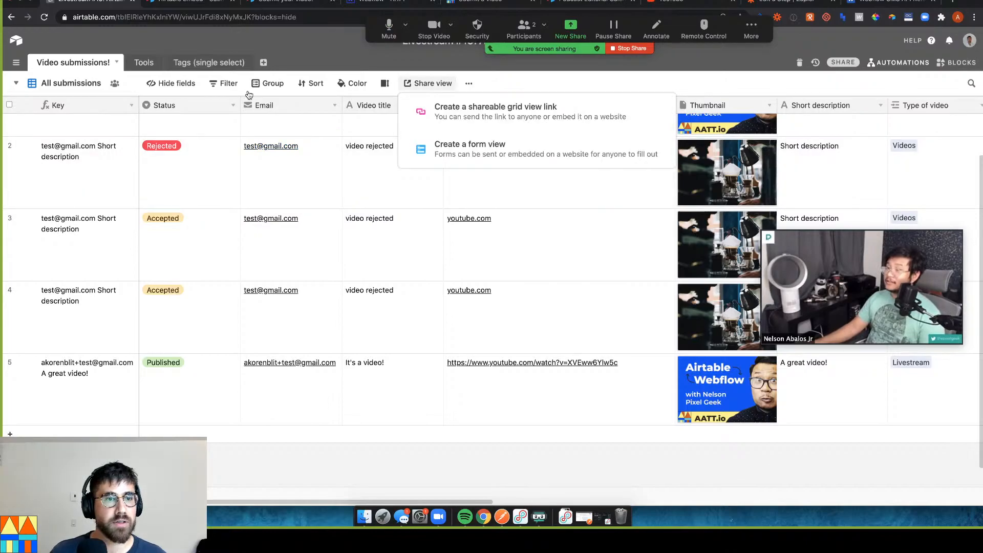
{"action": "left_click", "coordinate": [16, 85]}
{"action": "left_click", "coordinate": [111, 134]}
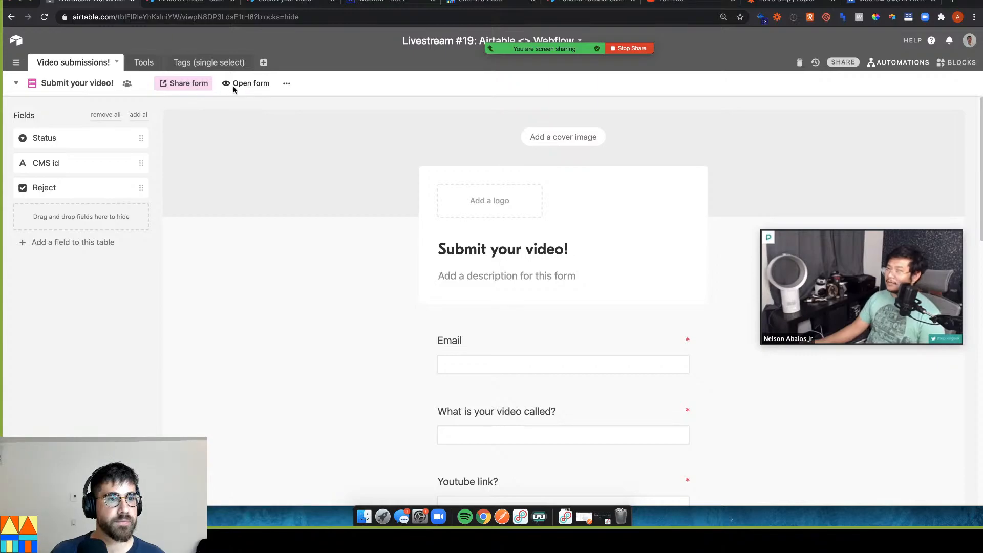
{"action": "left_click", "coordinate": [201, 87]}
{"action": "left_click", "coordinate": [254, 158]}
{"action": "key", "text": "super+c"}
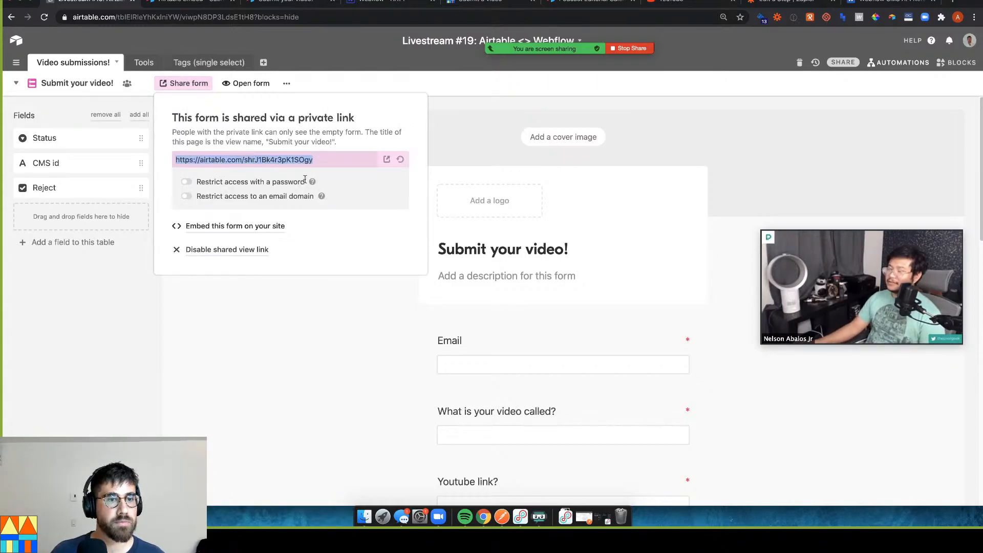
Paste the form's share link into the Zoom meeting chat and send it
{"action": "left_click", "coordinate": [751, 30]}
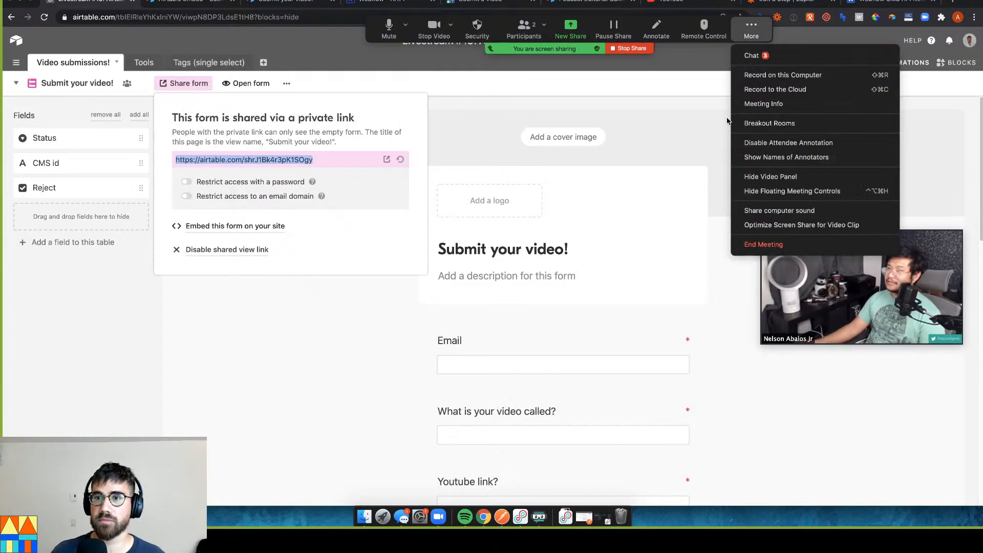
{"action": "left_click", "coordinate": [740, 56]}
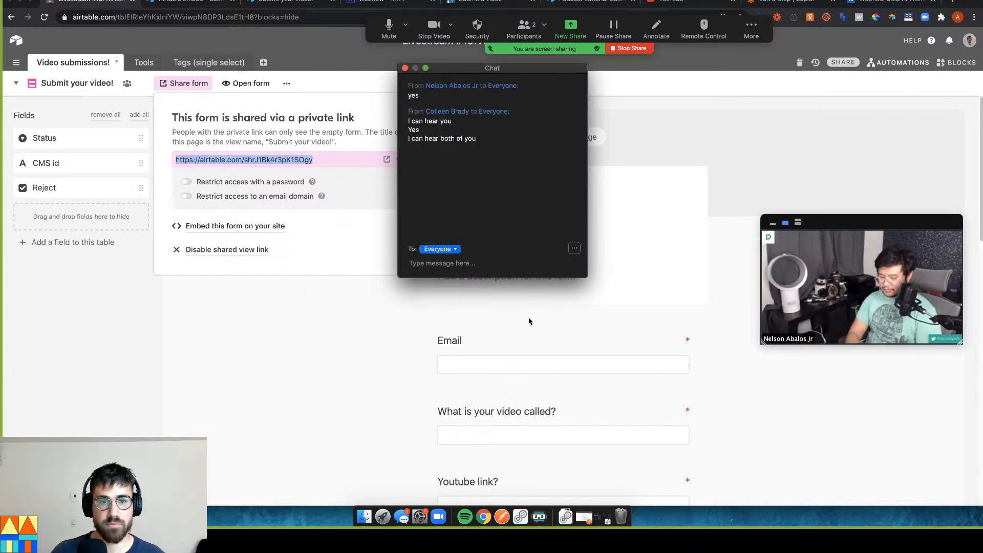
{"action": "key", "text": "super+v"}
{"action": "key", "text": "Return"}
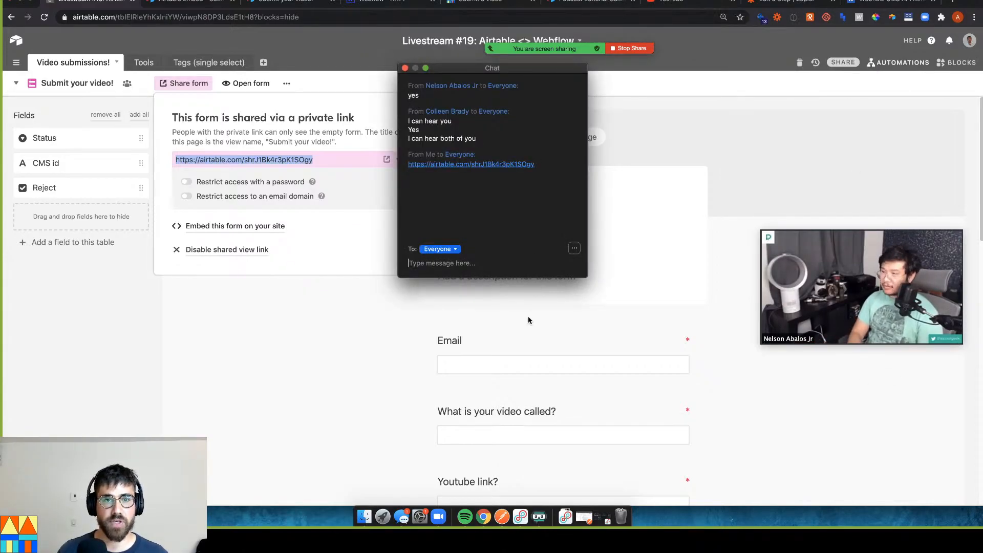
{"action": "left_click_drag", "start_coordinate": [468, 66], "coordinate": [770, 193]}
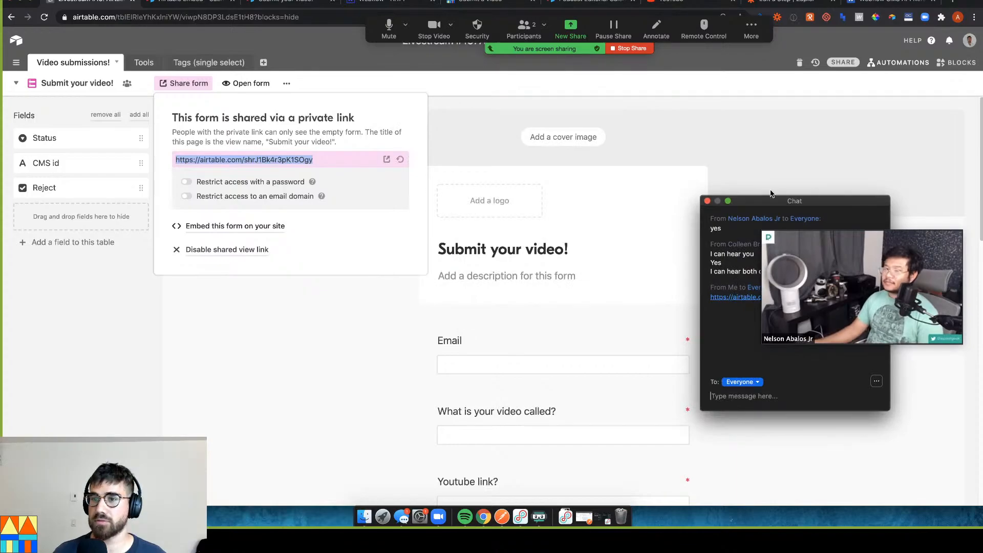
{"action": "left_click", "coordinate": [707, 202]}
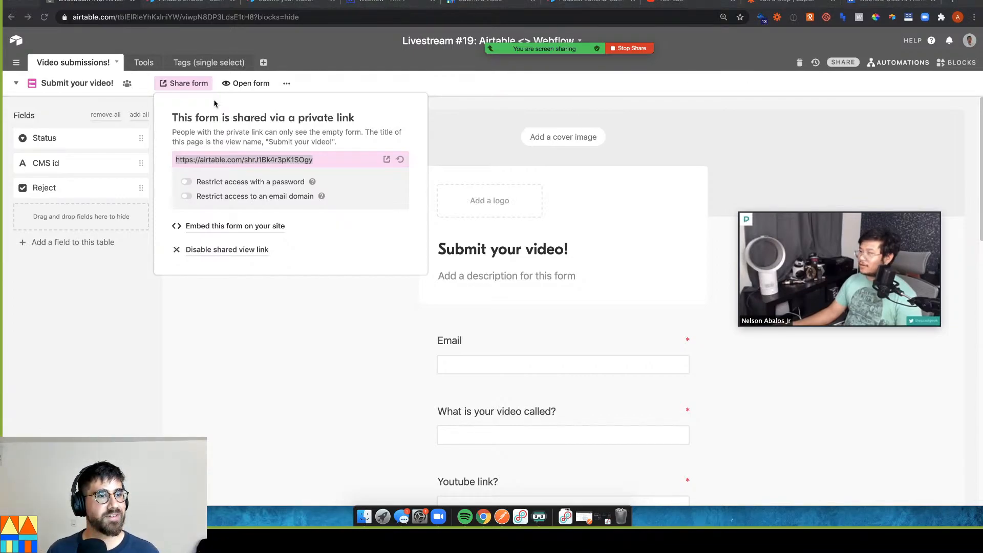
{"action": "left_click", "coordinate": [16, 83]}
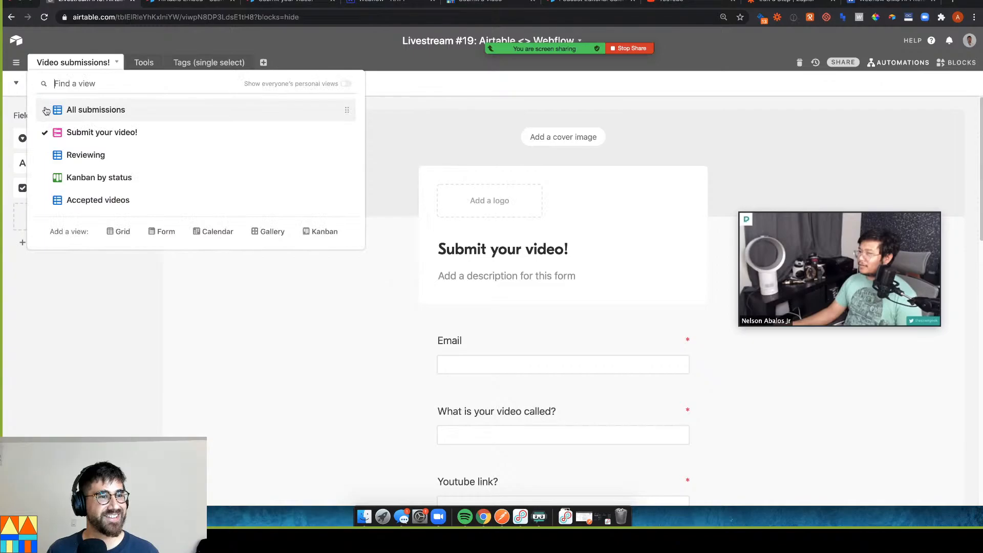
Switch to the All submissions grid view and move the floating video window to the top right
{"action": "left_click", "coordinate": [51, 109]}
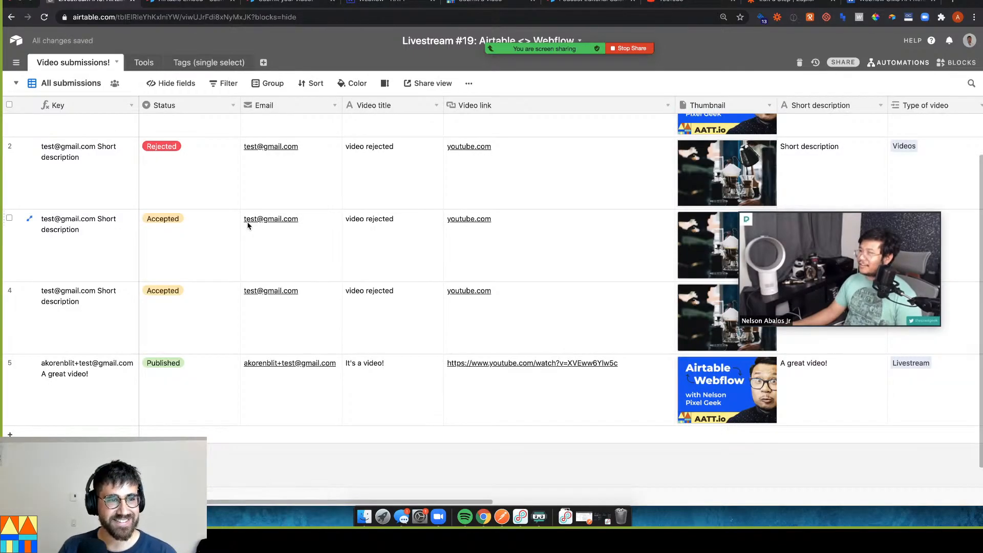
{"action": "mouse_move", "coordinate": [837, 211]}
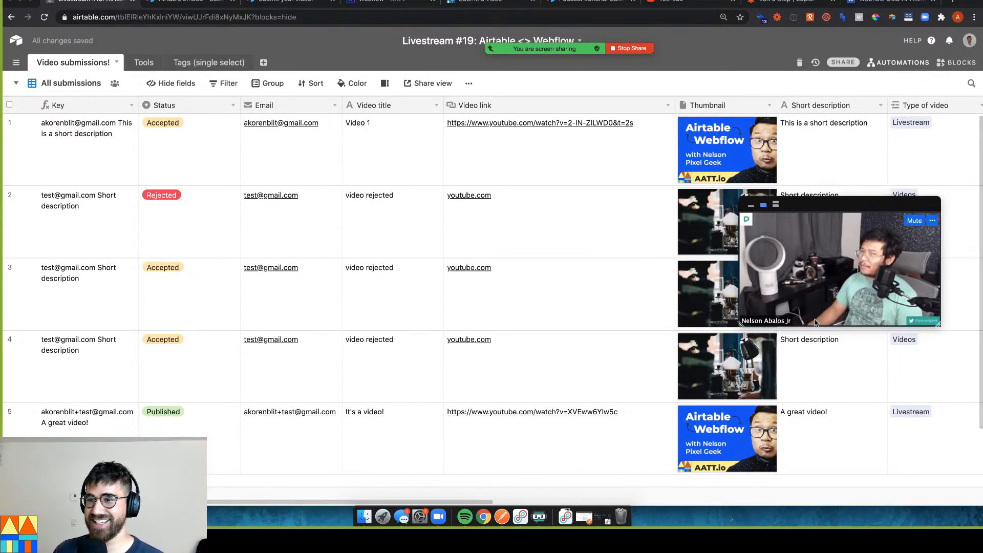
{"action": "left_click_drag", "start_coordinate": [836, 211], "coordinate": [825, 61]}
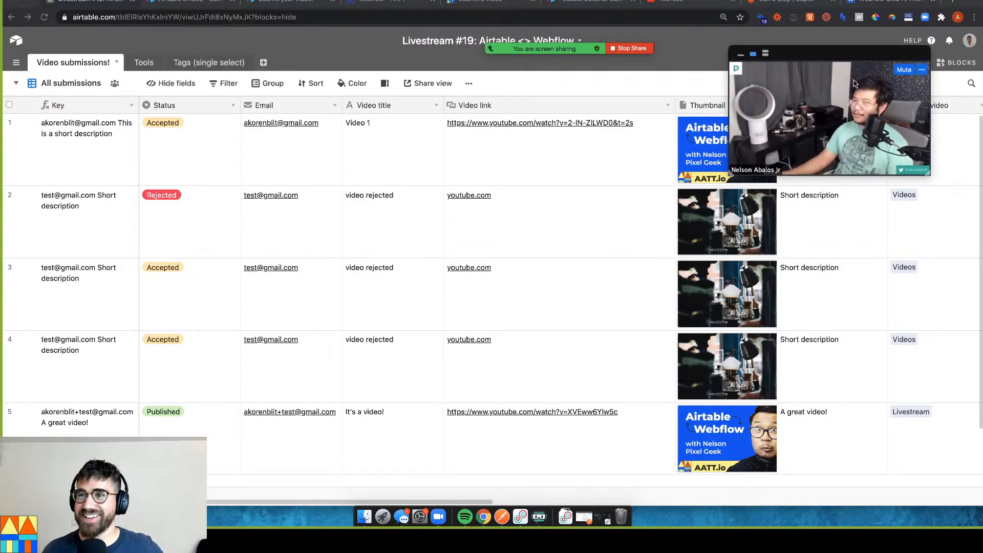
{"action": "left_click_drag", "start_coordinate": [808, 50], "coordinate": [787, 52]}
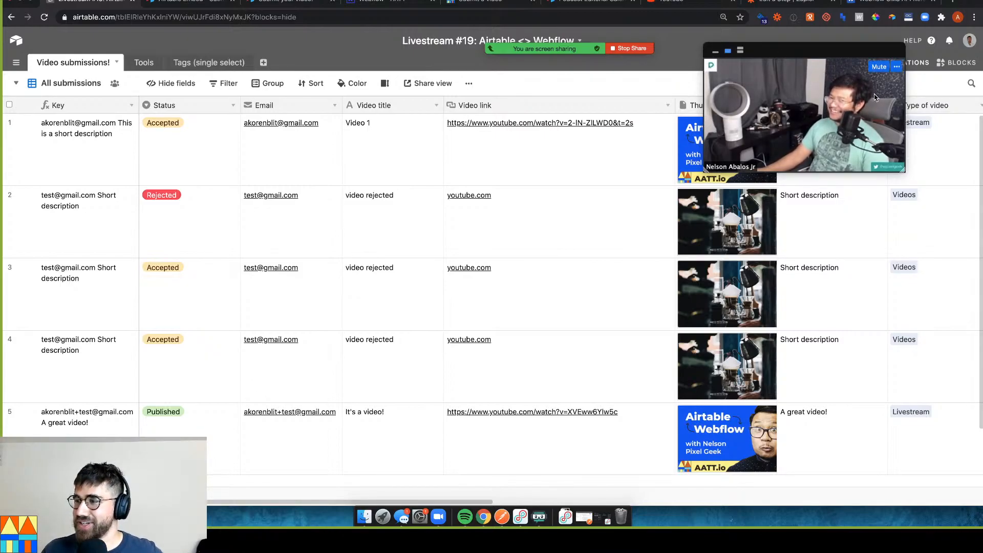
{"action": "left_click_drag", "start_coordinate": [870, 53], "coordinate": [858, 52]}
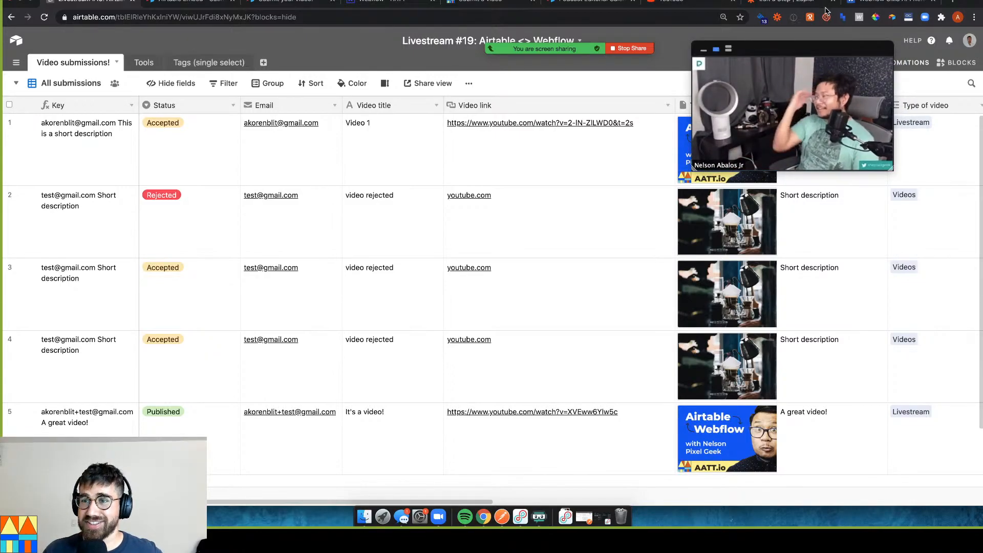
{"action": "left_click_drag", "start_coordinate": [819, 56], "coordinate": [817, 53]}
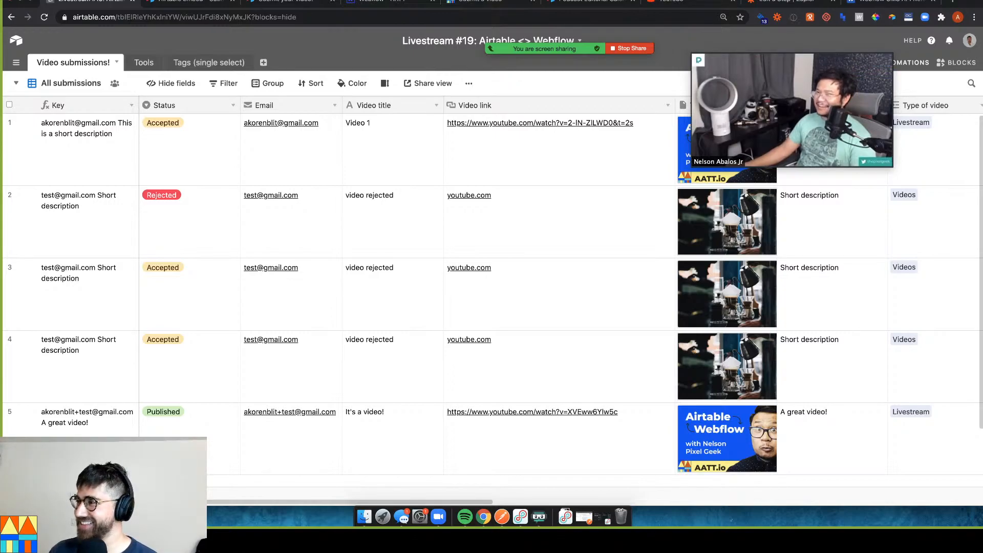
{"action": "left_click", "coordinate": [328, 369]}
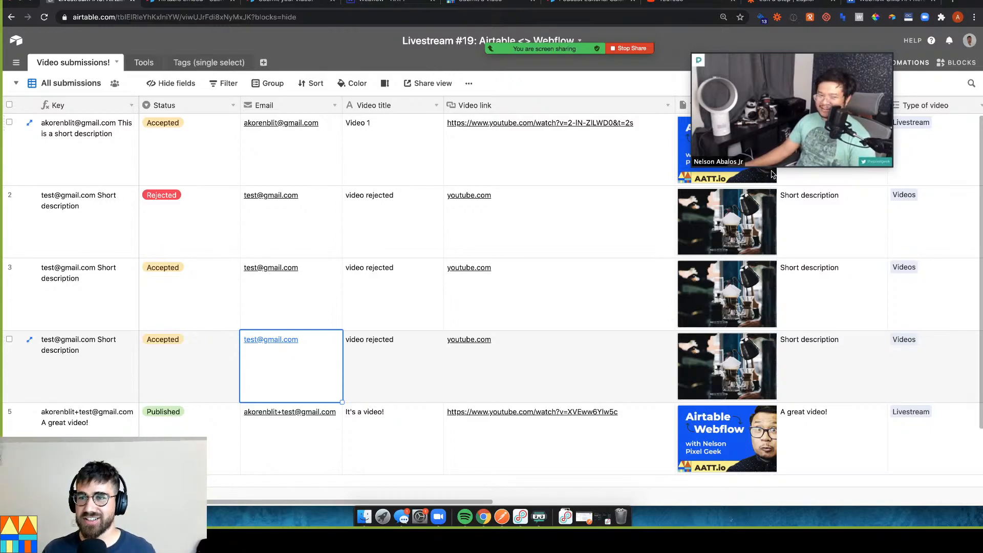
Scroll to the bottom of the grid and select the new 'Falling with style' row's title and description cells
{"action": "left_click", "coordinate": [203, 271]}
{"action": "scroll", "coordinate": [393, 404], "scroll_direction": "down", "scroll_amount": 1}
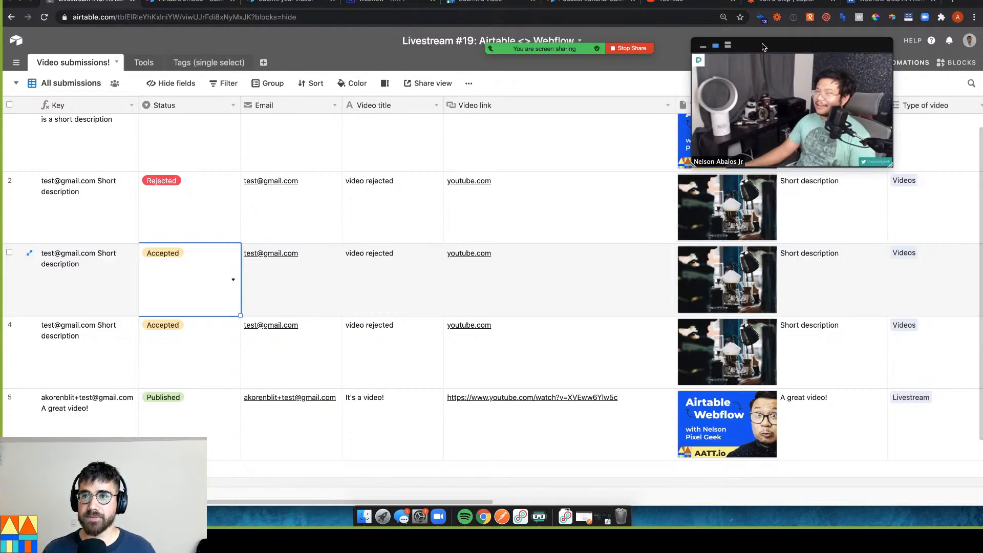
{"action": "left_click_drag", "start_coordinate": [762, 47], "coordinate": [756, 46]}
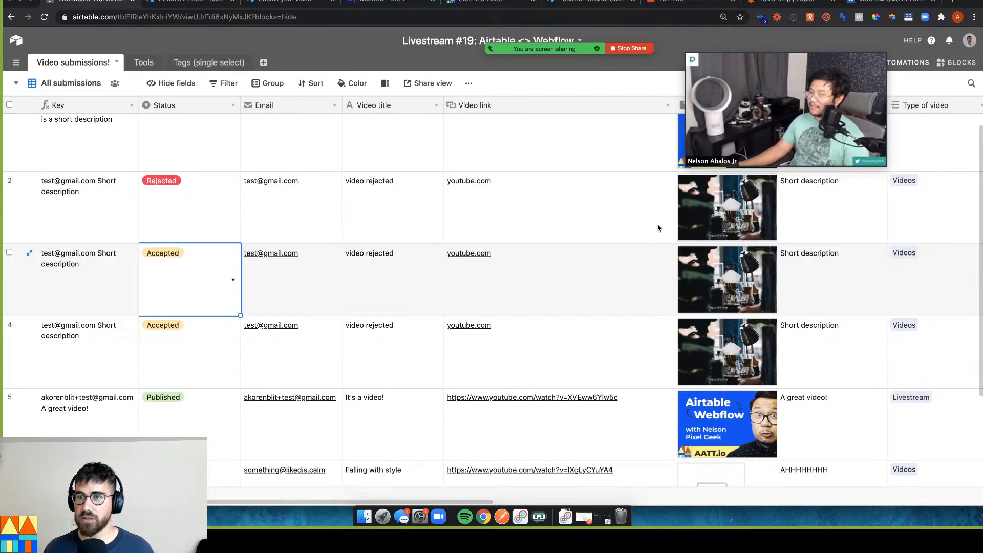
{"action": "scroll", "coordinate": [505, 382], "scroll_direction": "down", "scroll_amount": 1}
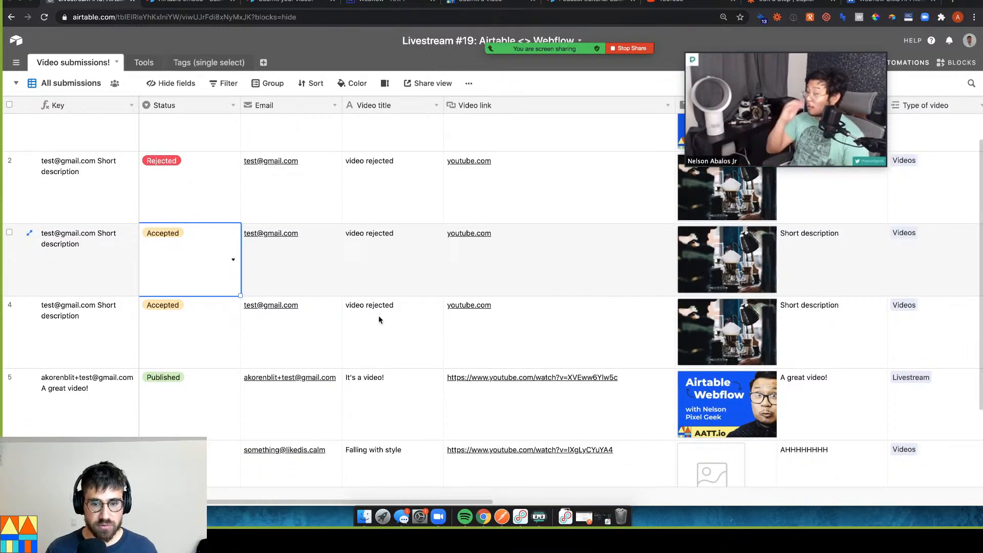
{"action": "left_click", "coordinate": [372, 456]}
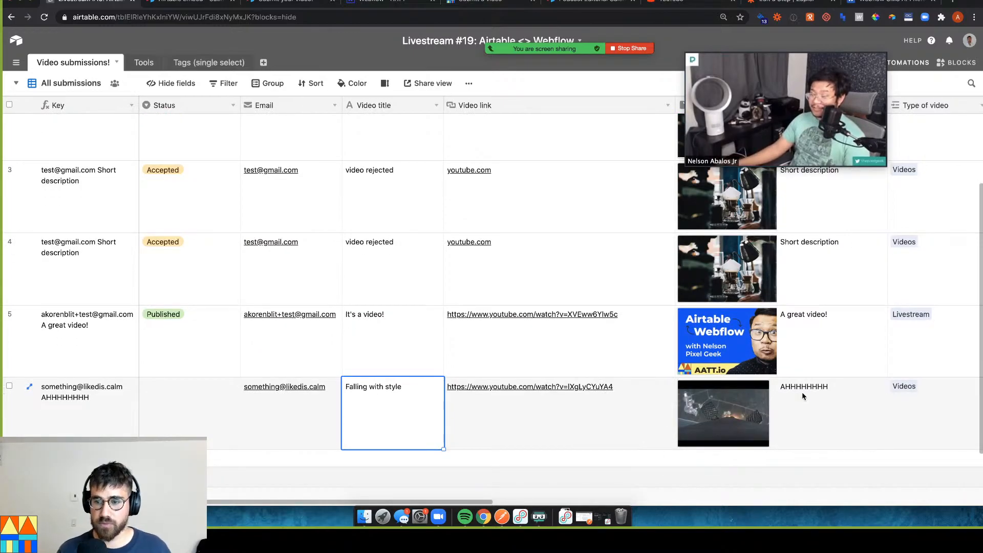
{"action": "left_click", "coordinate": [813, 398]}
Give the new 'Falling with style' record a Status, first choosing Received
{"action": "left_click", "coordinate": [201, 405]}
{"action": "left_click", "coordinate": [201, 404]}
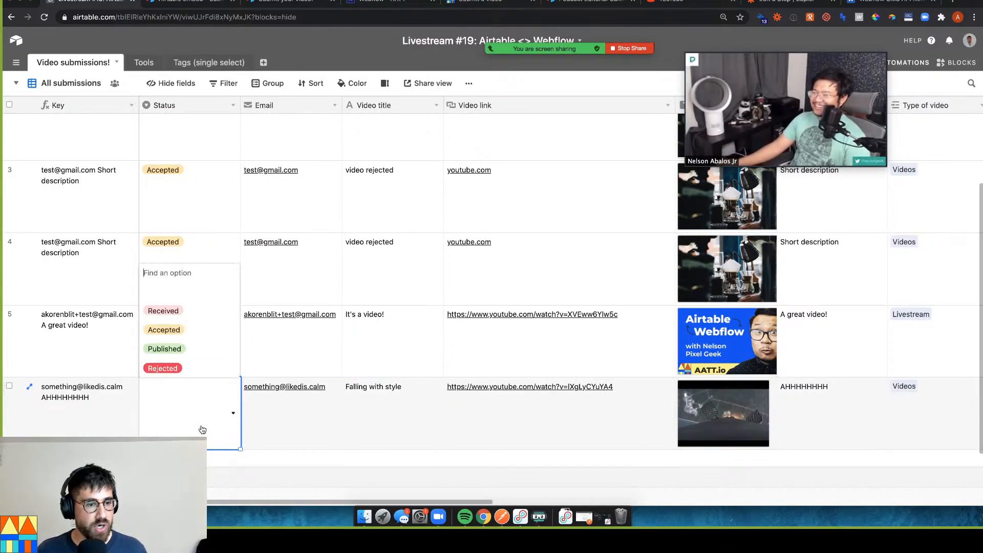
{"action": "left_click", "coordinate": [187, 309]}
{"action": "left_click", "coordinate": [316, 424]}
{"action": "left_click", "coordinate": [214, 410]}
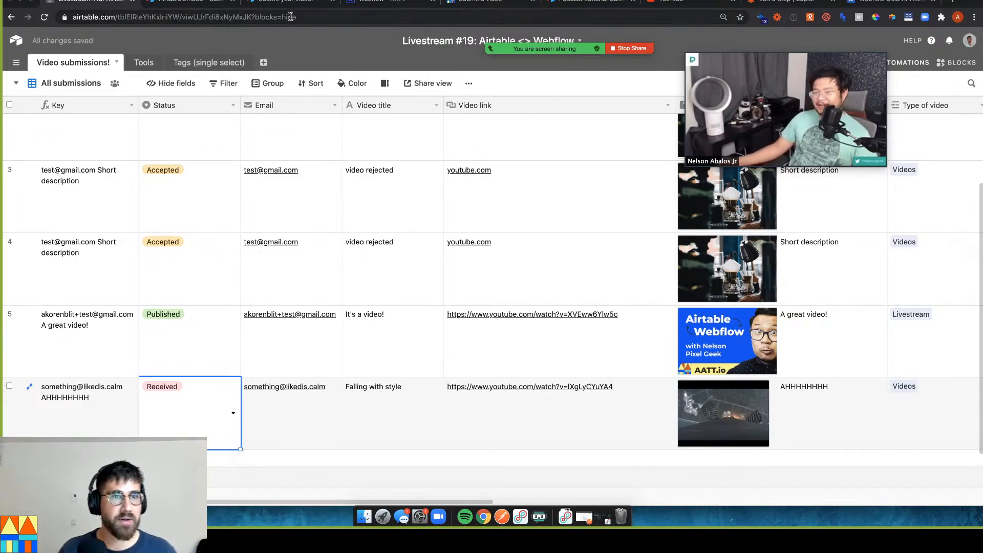
Change the new record's Status to Accepted, then go to the Zapier zap editor
{"action": "left_click", "coordinate": [773, 4]}
{"action": "scroll", "coordinate": [308, 209], "scroll_direction": "up", "scroll_amount": 10}
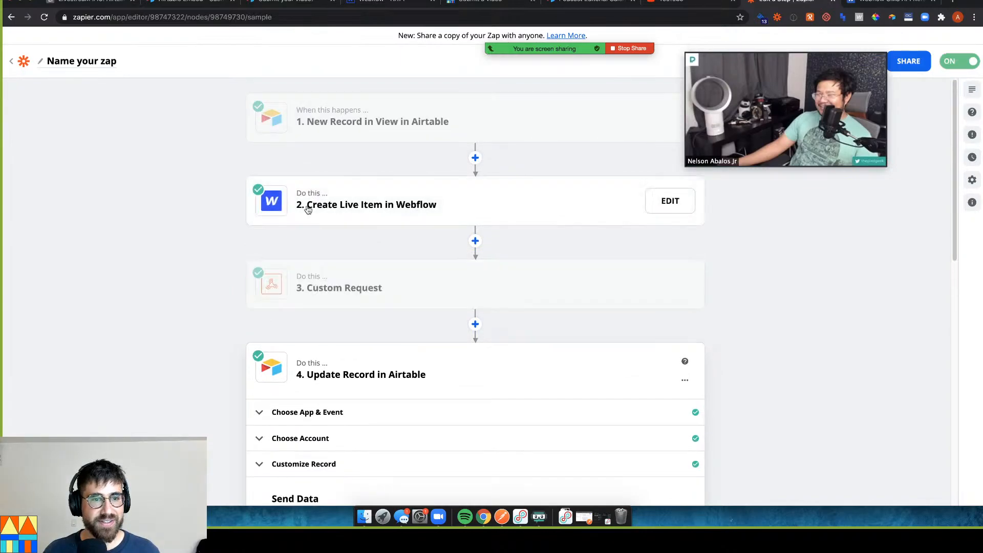
{"action": "left_click", "coordinate": [87, 3]}
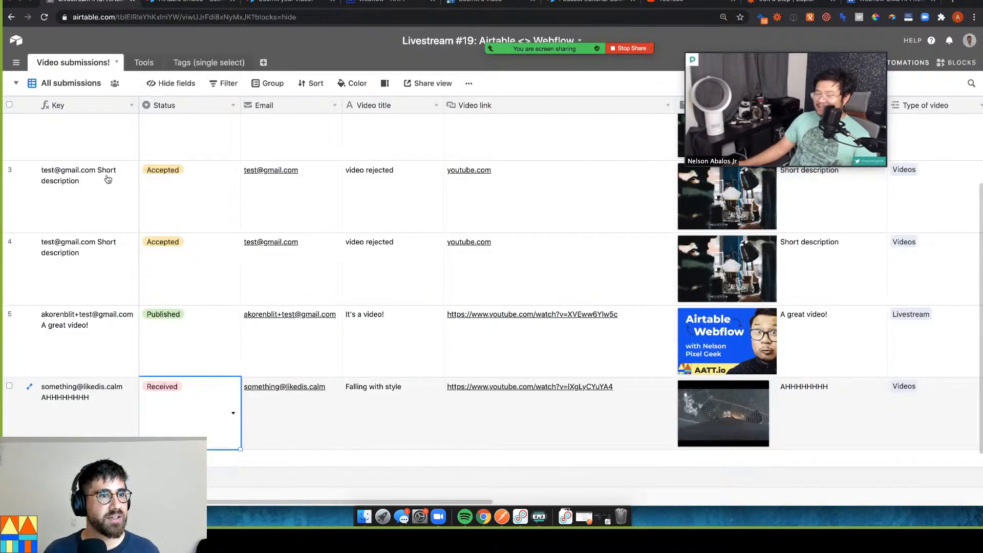
{"action": "left_click", "coordinate": [175, 416]}
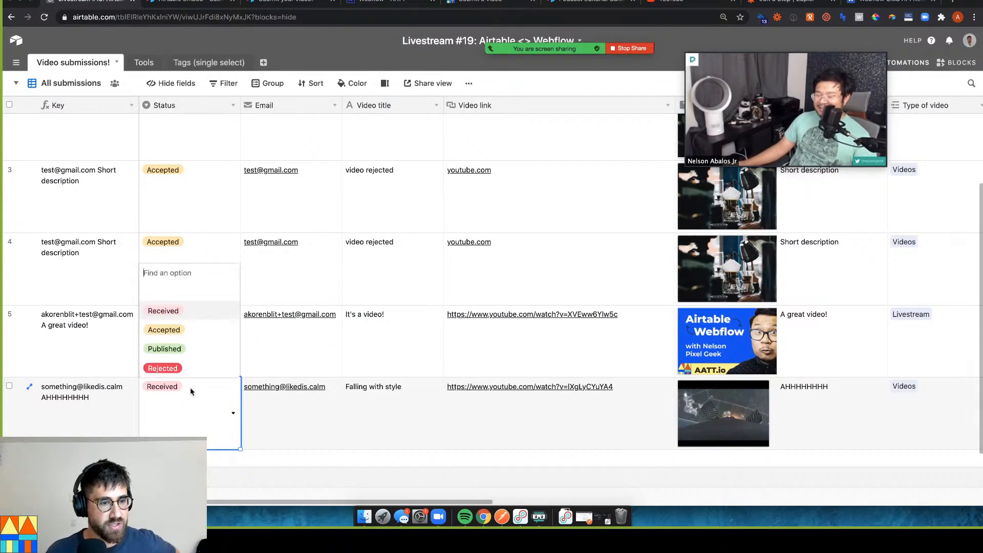
{"action": "left_click", "coordinate": [190, 333]}
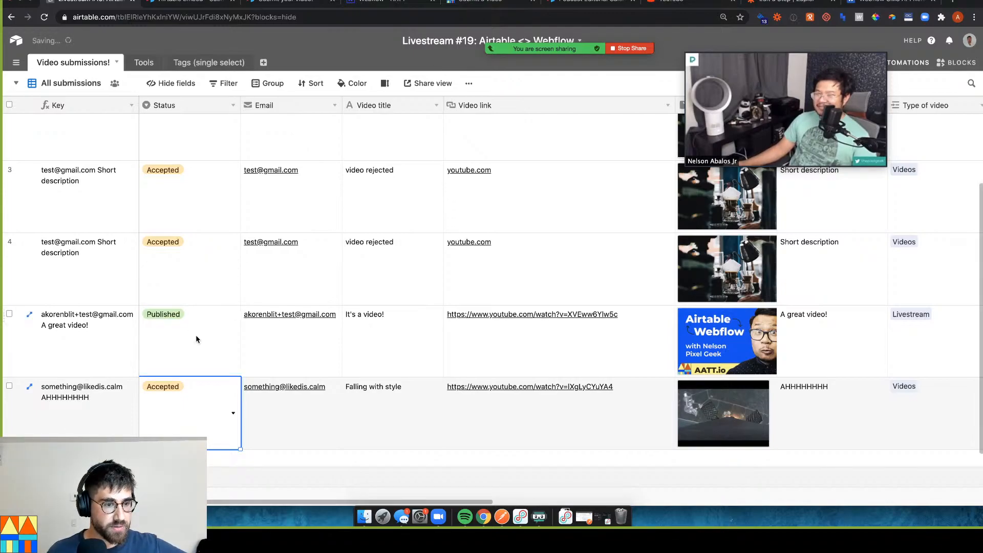
{"action": "left_click", "coordinate": [276, 413]}
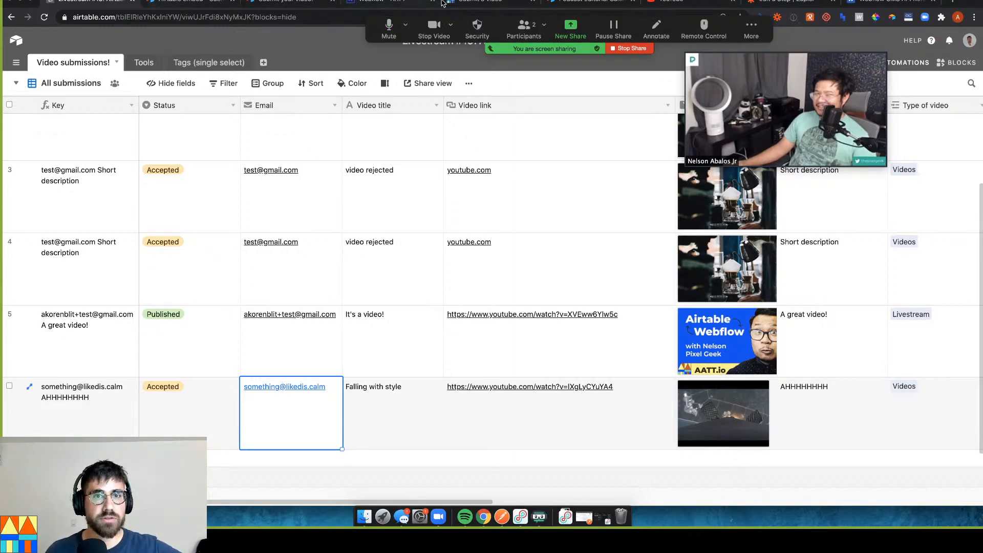
{"action": "left_click", "coordinate": [773, 3]}
Manually run the first zap from the zaps list, review its run status, then close it
{"action": "left_click", "coordinate": [15, 62]}
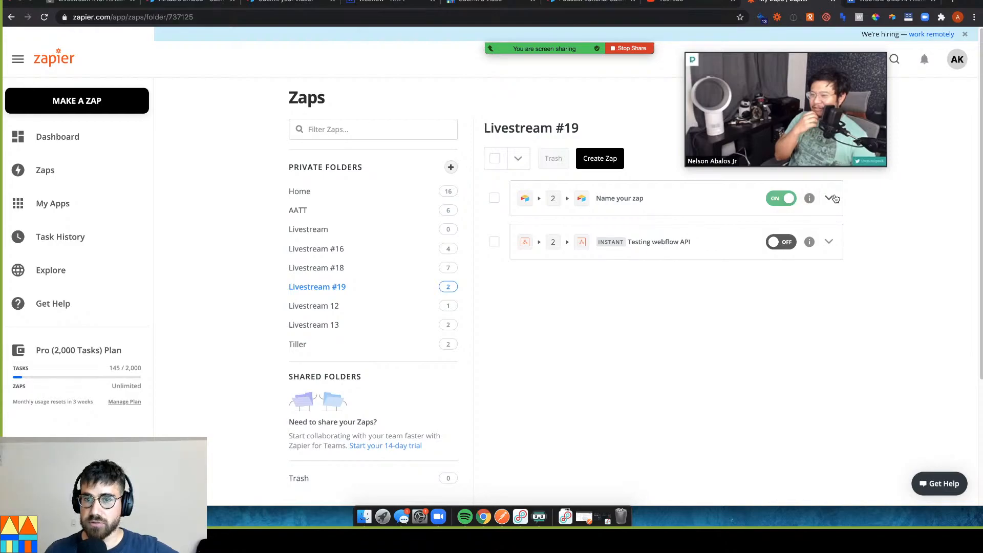
{"action": "left_click", "coordinate": [832, 198]}
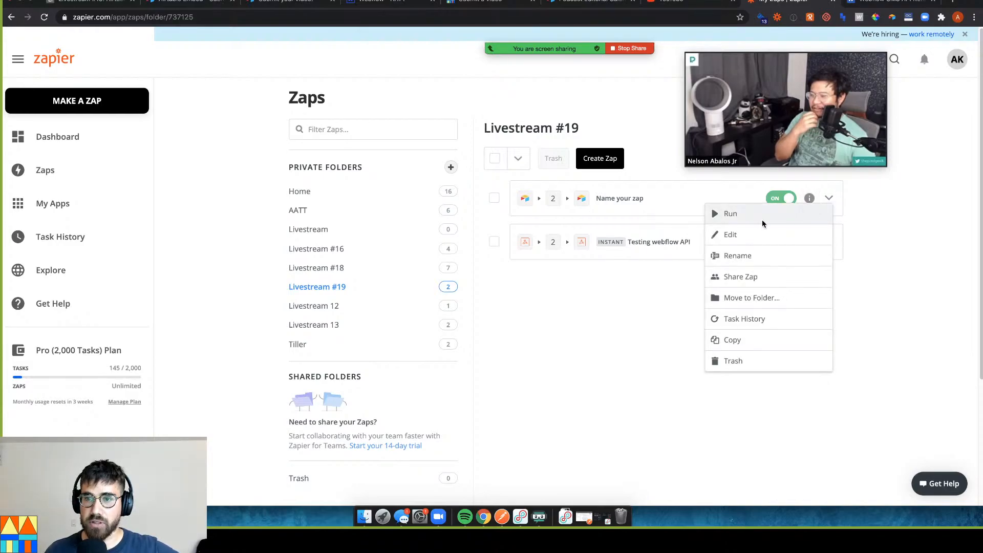
{"action": "left_click", "coordinate": [717, 214]}
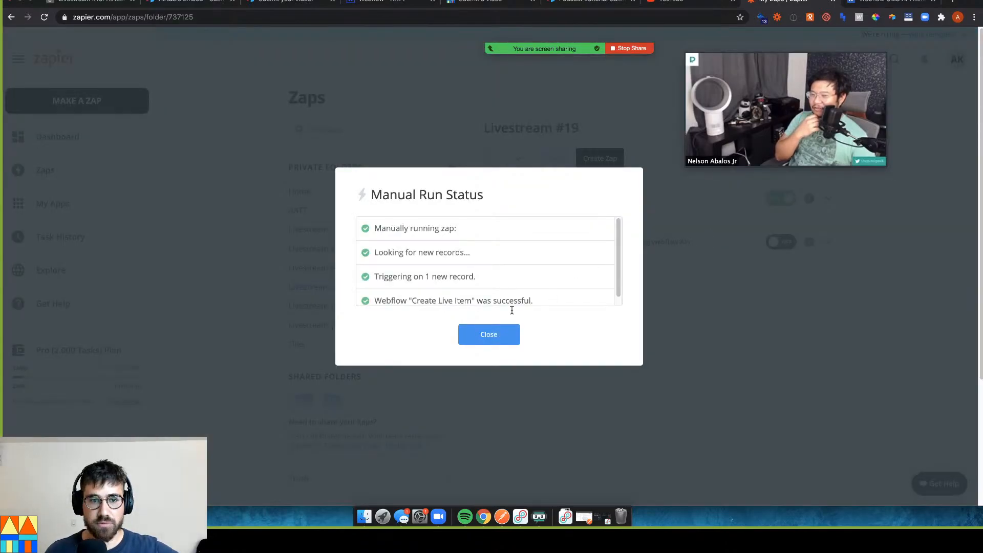
{"action": "scroll", "coordinate": [450, 278], "scroll_direction": "down", "scroll_amount": 2}
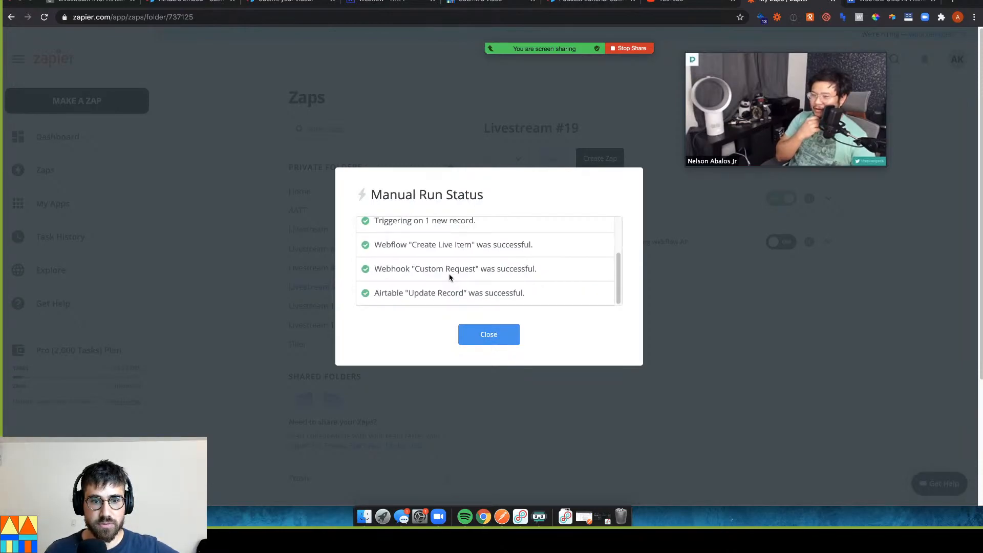
{"action": "left_click", "coordinate": [481, 332]}
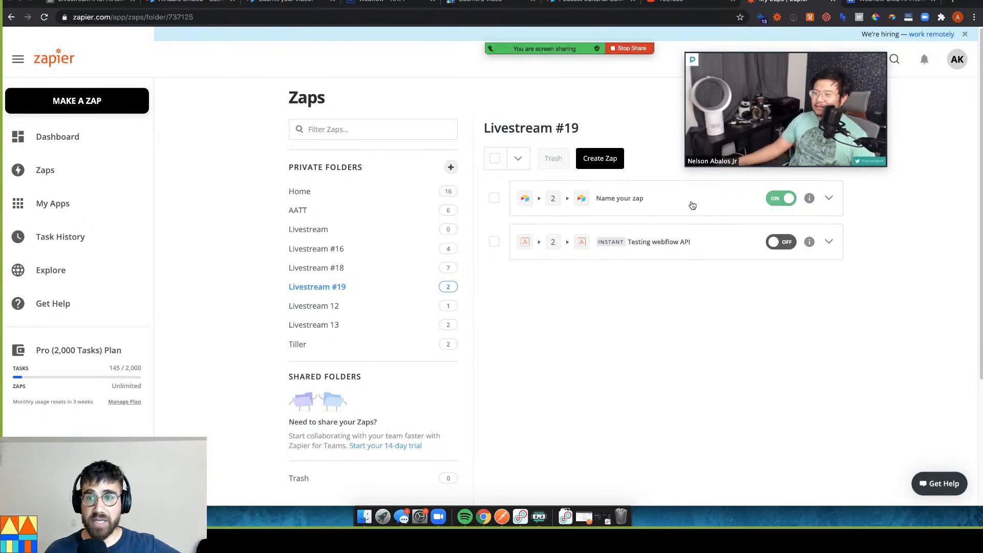
{"action": "left_click", "coordinate": [57, 3]}
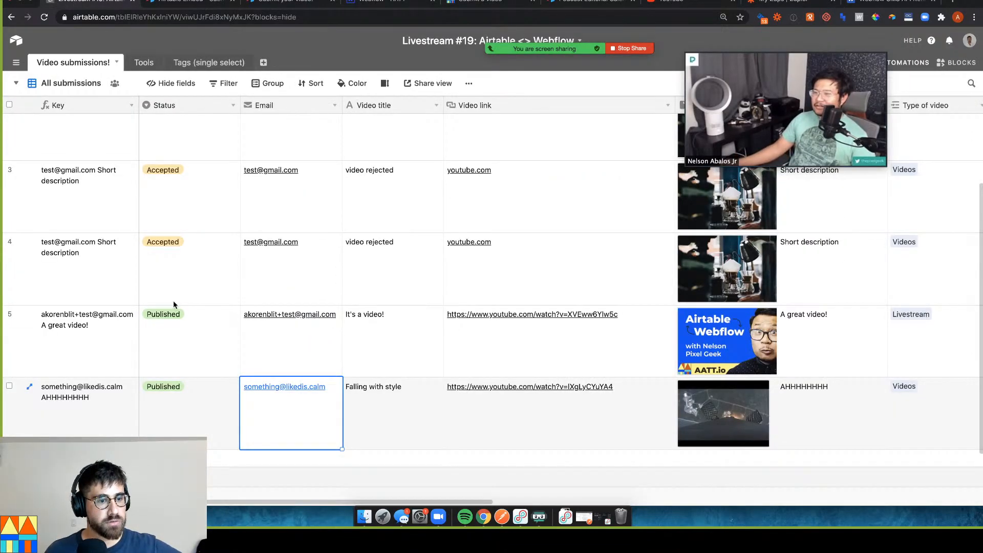
Scroll right to check the 'Falling with style' record's Webflow CMS id, then switch to Webflow
{"action": "left_click", "coordinate": [848, 419]}
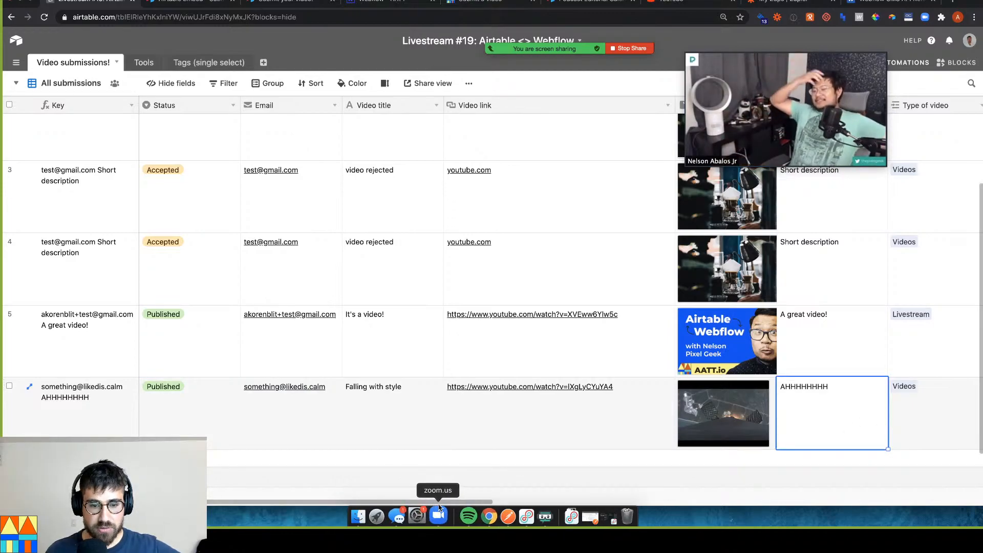
{"action": "scroll", "coordinate": [563, 496], "scroll_direction": "right", "scroll_amount": 5}
{"action": "left_click_drag", "start_coordinate": [574, 497], "coordinate": [852, 492]}
{"action": "left_click", "coordinate": [796, 414]}
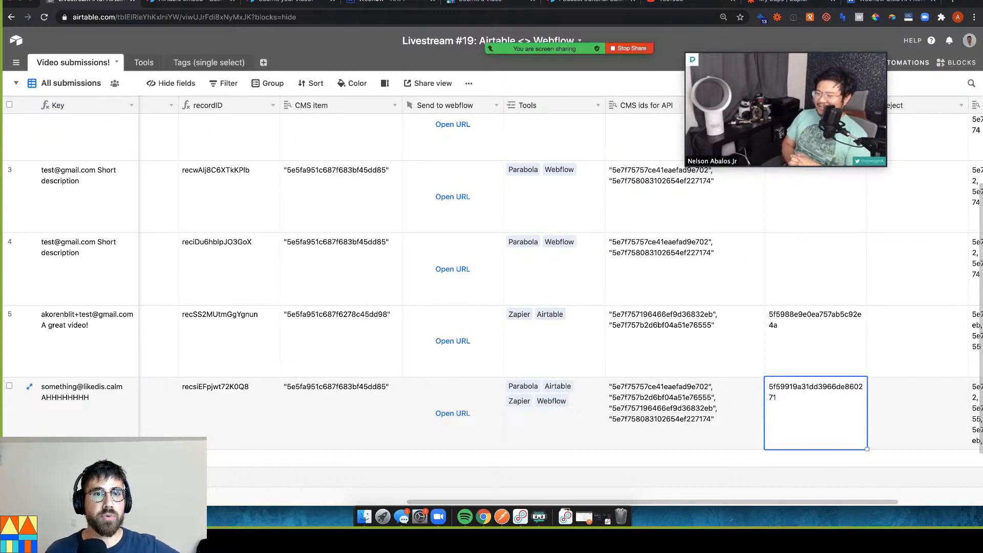
{"action": "left_click", "coordinate": [381, 4]}
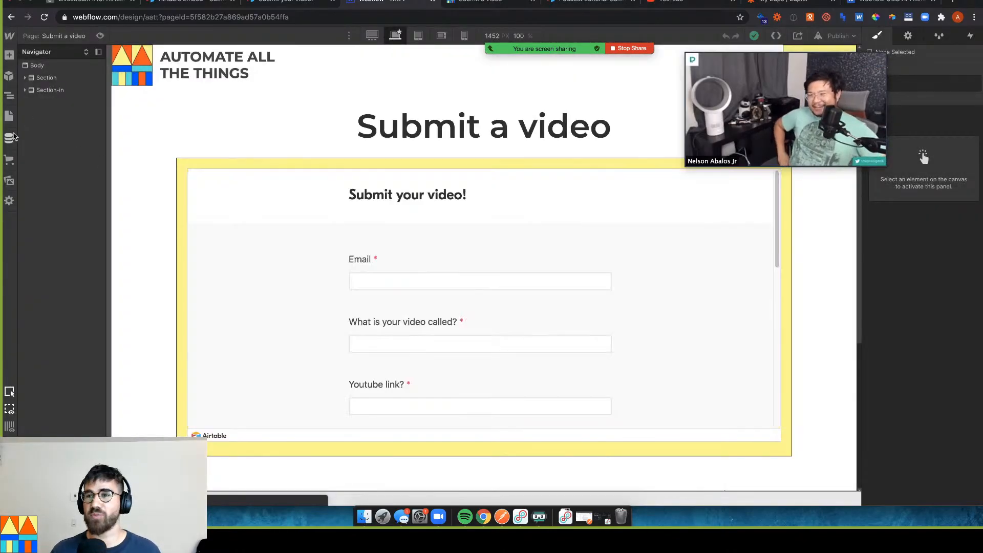
Open the 'Falling with style' item in the Webflow CMS Videos collection
{"action": "left_click", "coordinate": [8, 139]}
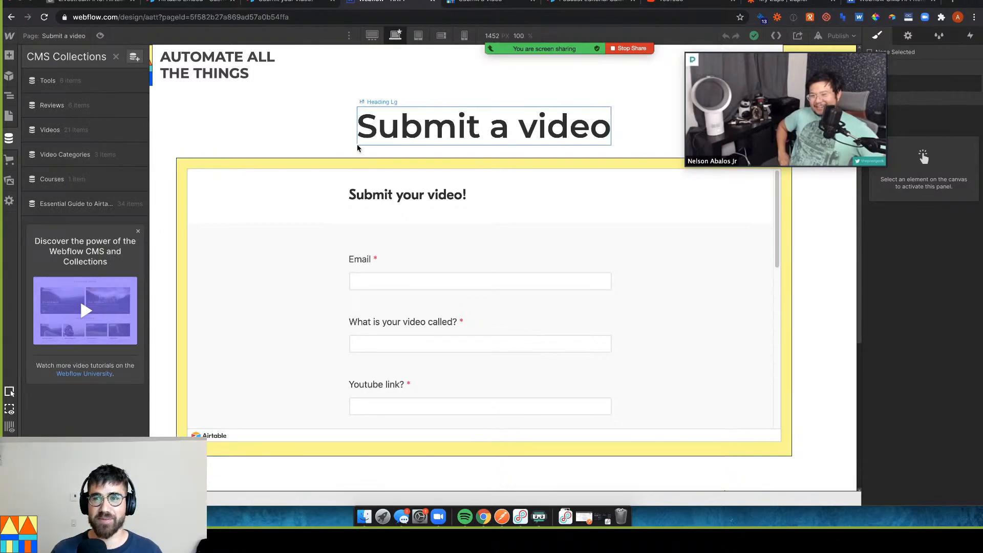
{"action": "left_click", "coordinate": [91, 131]}
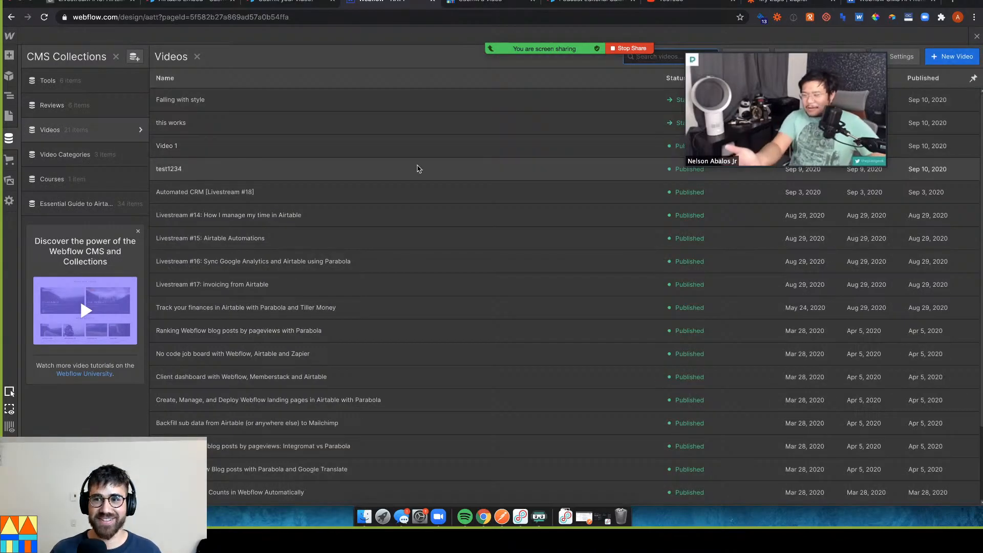
{"action": "left_click", "coordinate": [237, 107]}
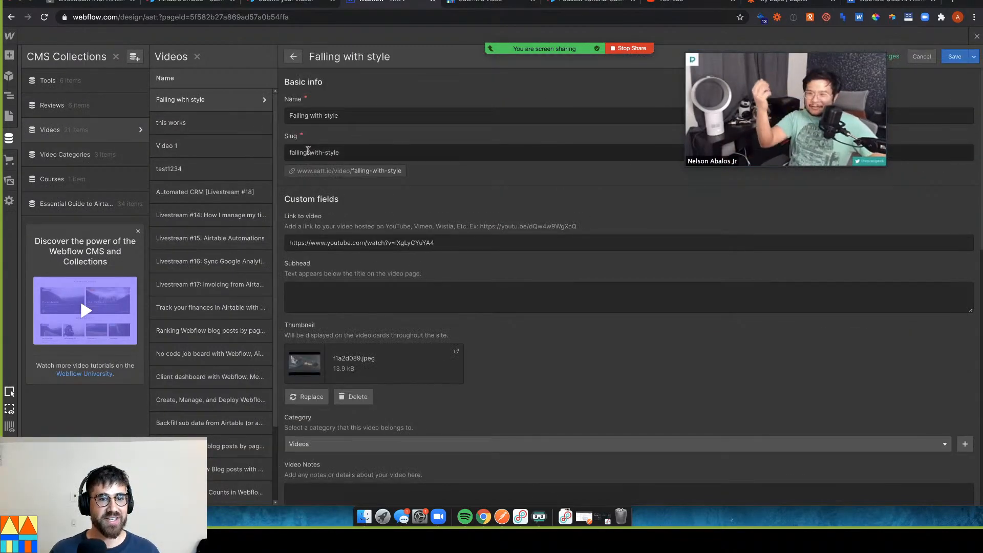
{"action": "scroll", "coordinate": [341, 270], "scroll_direction": "down", "scroll_amount": 3}
{"action": "scroll", "coordinate": [344, 153], "scroll_direction": "up", "scroll_amount": 2}
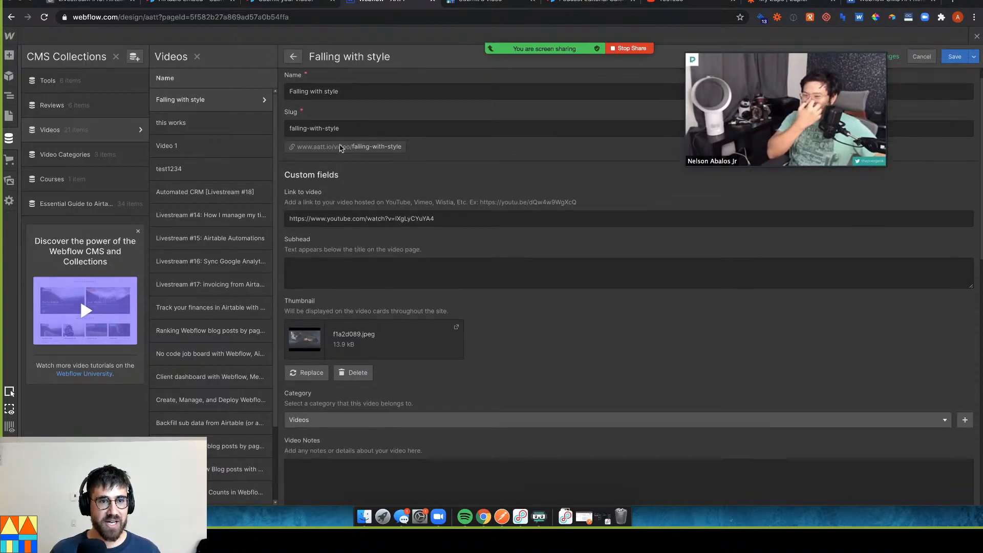
{"action": "scroll", "coordinate": [348, 256], "scroll_direction": "down", "scroll_amount": 2}
{"action": "scroll", "coordinate": [355, 281], "scroll_direction": "down", "scroll_amount": 3}
{"action": "scroll", "coordinate": [357, 283], "scroll_direction": "up", "scroll_amount": 5}
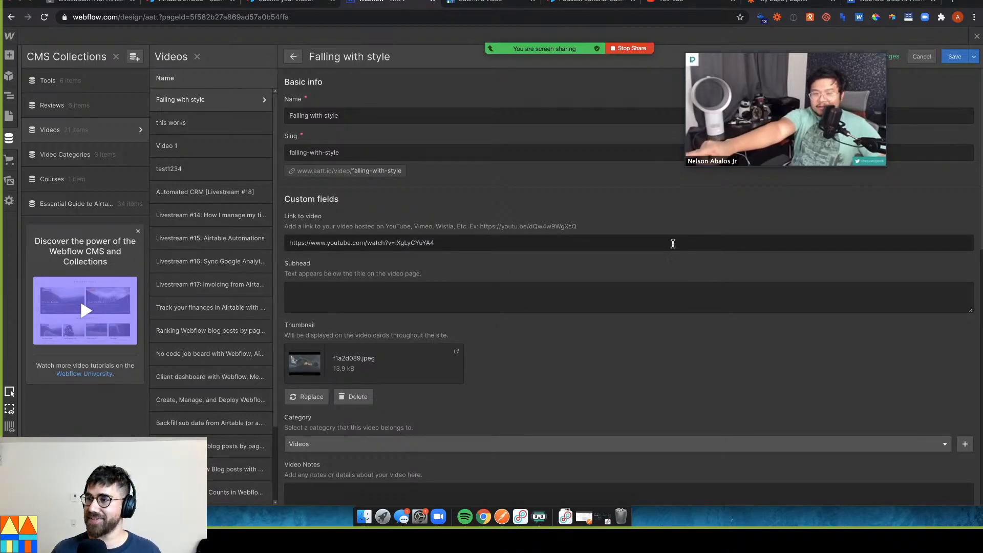
Refresh the item's Link to video URL by deleting and retyping its last character '4'
{"action": "left_click", "coordinate": [457, 245]}
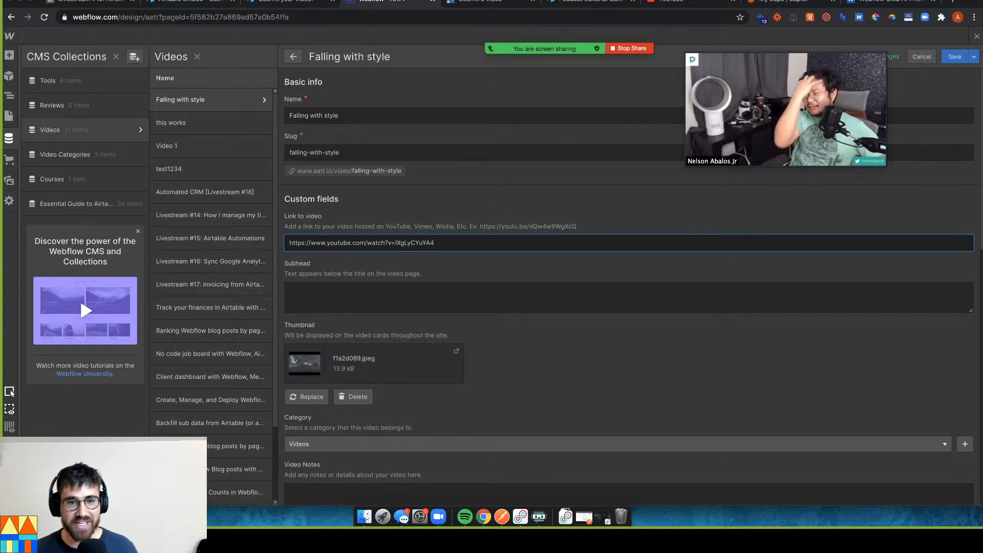
{"action": "key", "text": "super+s"}
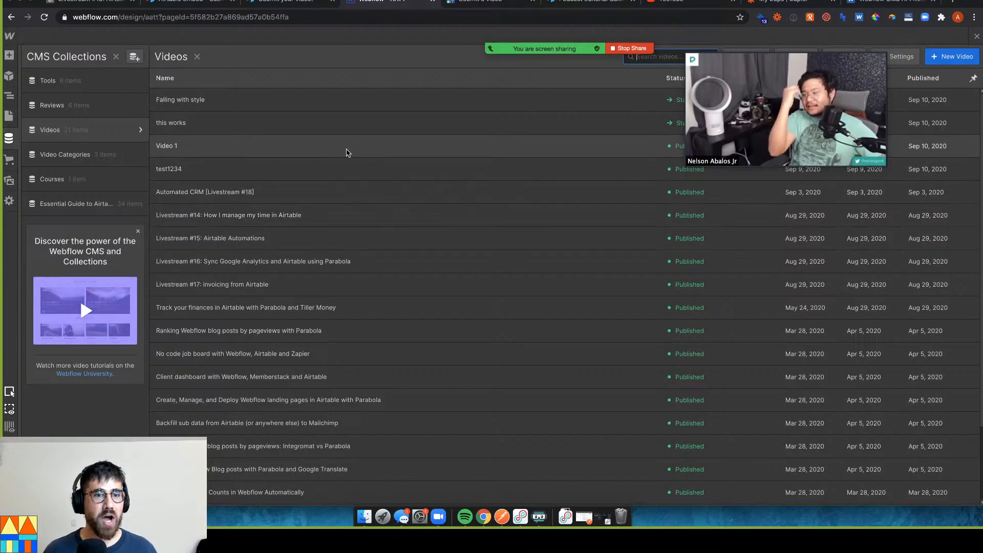
{"action": "left_click", "coordinate": [340, 105]}
{"action": "triple_click", "coordinate": [400, 239]}
{"action": "left_click", "coordinate": [403, 248]}
{"action": "left_click", "coordinate": [445, 265]}
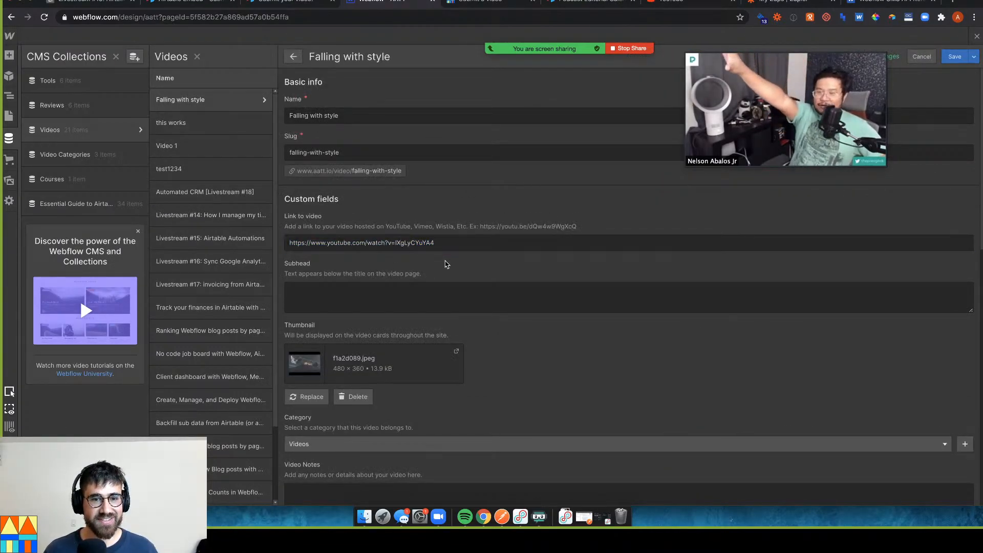
{"action": "left_click", "coordinate": [425, 242]}
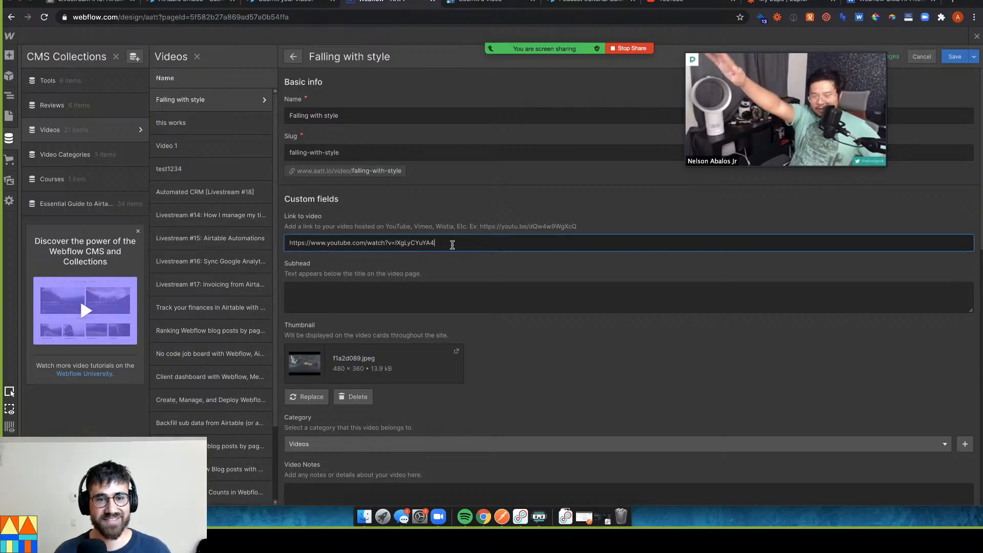
{"action": "left_click", "coordinate": [452, 245]}
{"action": "key", "text": "BackSpace"}
{"action": "type", "text": "4"}
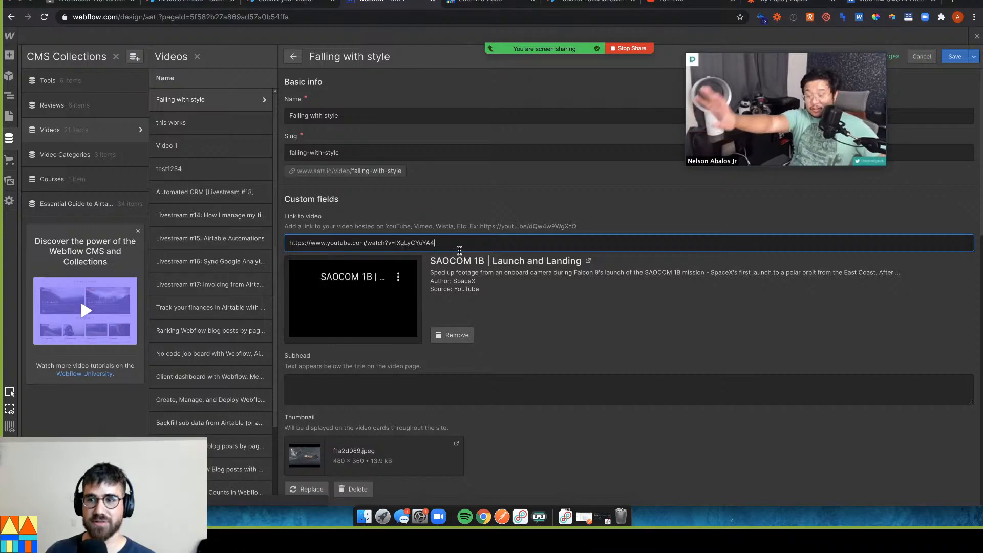
{"action": "scroll", "coordinate": [458, 256], "scroll_direction": "down", "scroll_amount": 5}
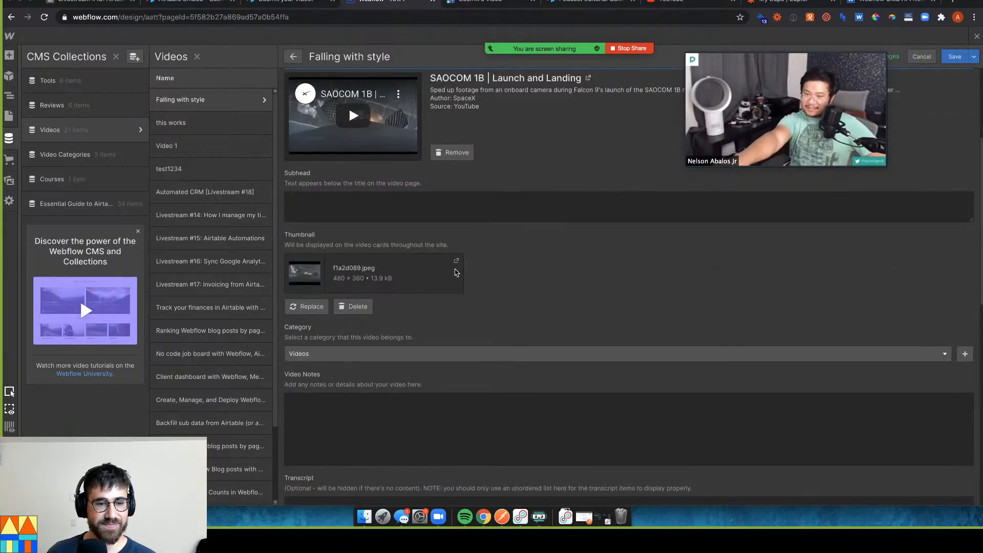
{"action": "scroll", "coordinate": [455, 272], "scroll_direction": "up", "scroll_amount": 2}
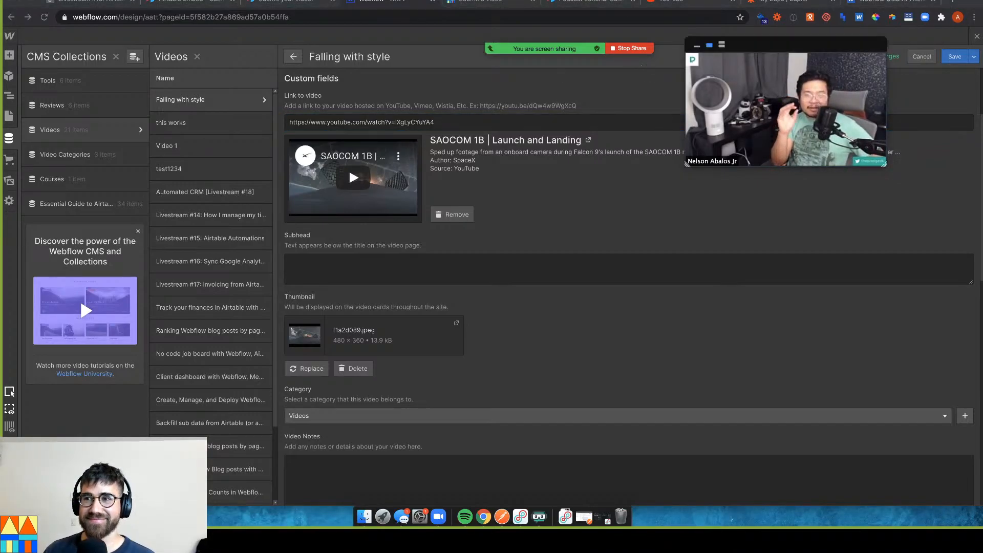
{"action": "mouse_move", "coordinate": [807, 154]}
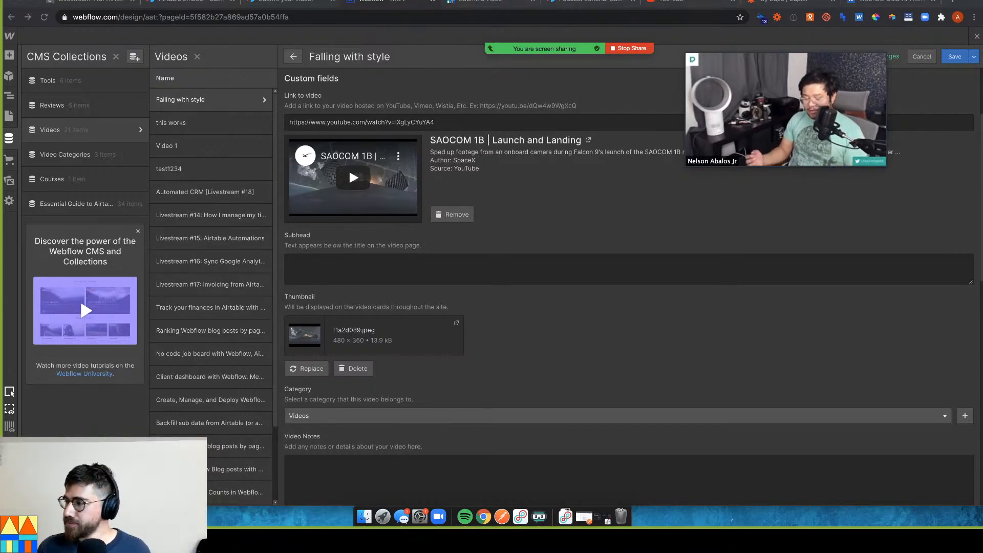
{"action": "mouse_move", "coordinate": [756, 134]}
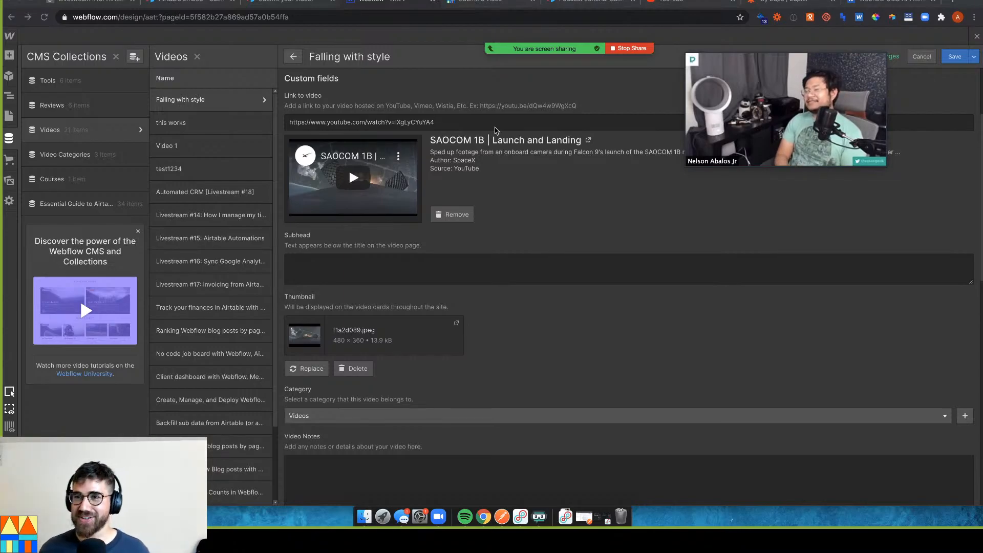
{"action": "mouse_move", "coordinate": [752, 97]}
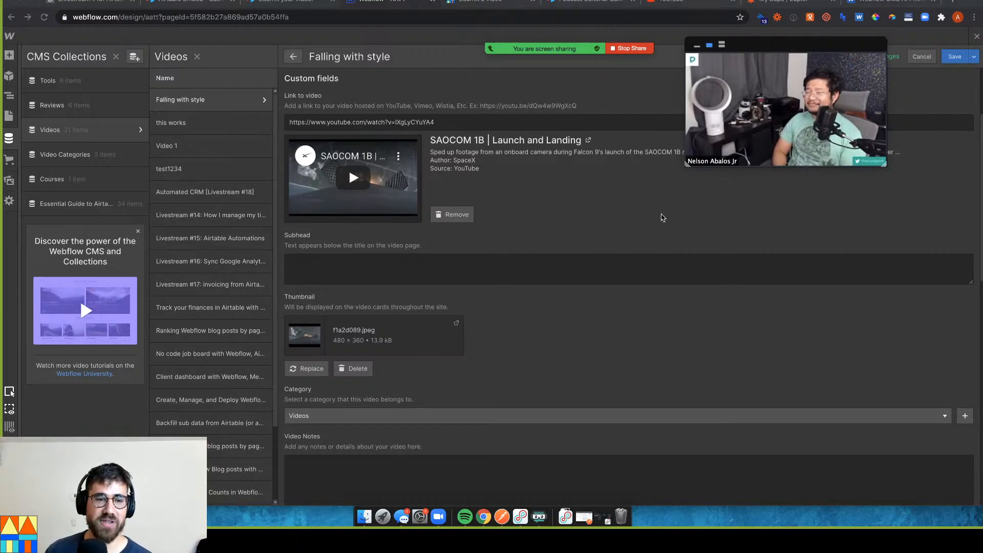
{"action": "scroll", "coordinate": [487, 233], "scroll_direction": "down", "scroll_amount": 3}
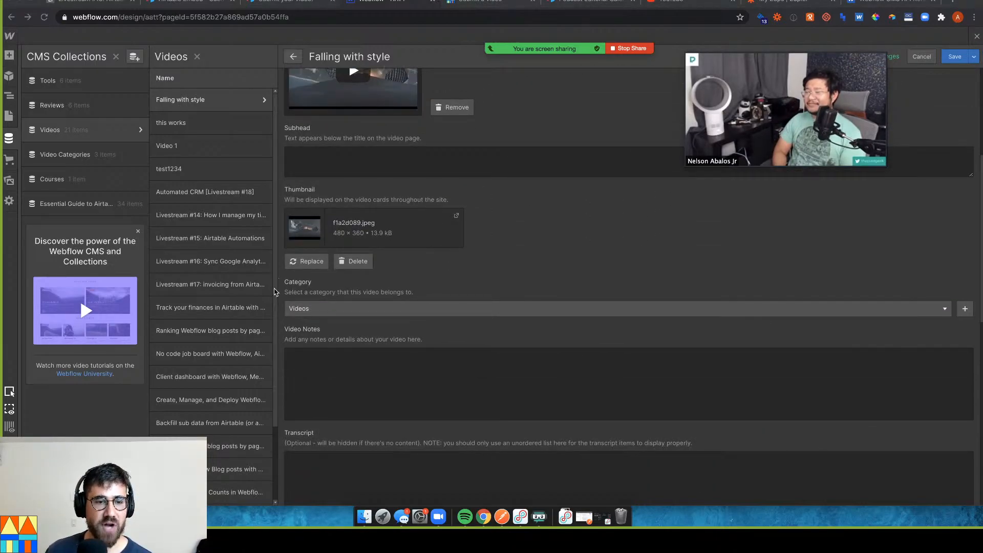
{"action": "scroll", "coordinate": [351, 338], "scroll_direction": "down", "scroll_amount": 10}
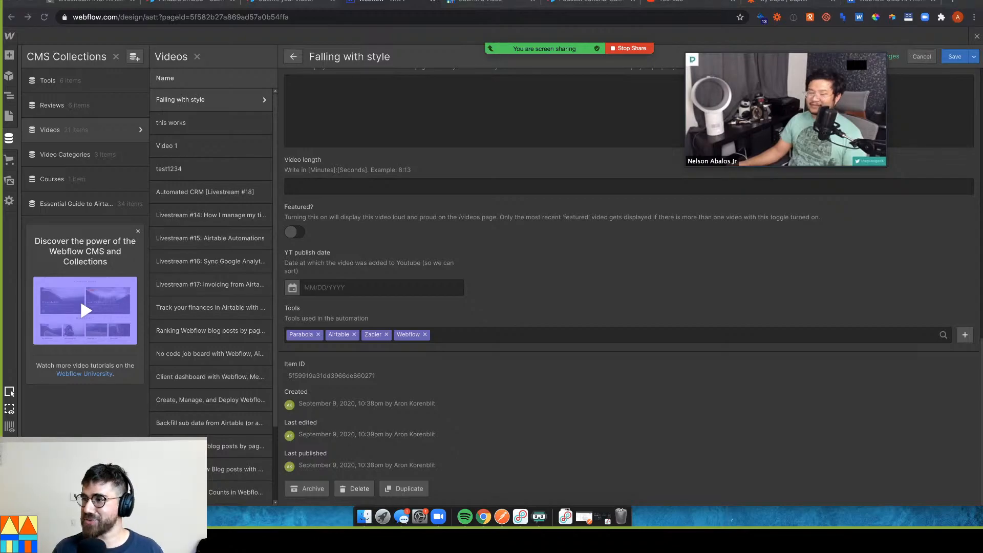
{"action": "mouse_move", "coordinate": [788, 130]}
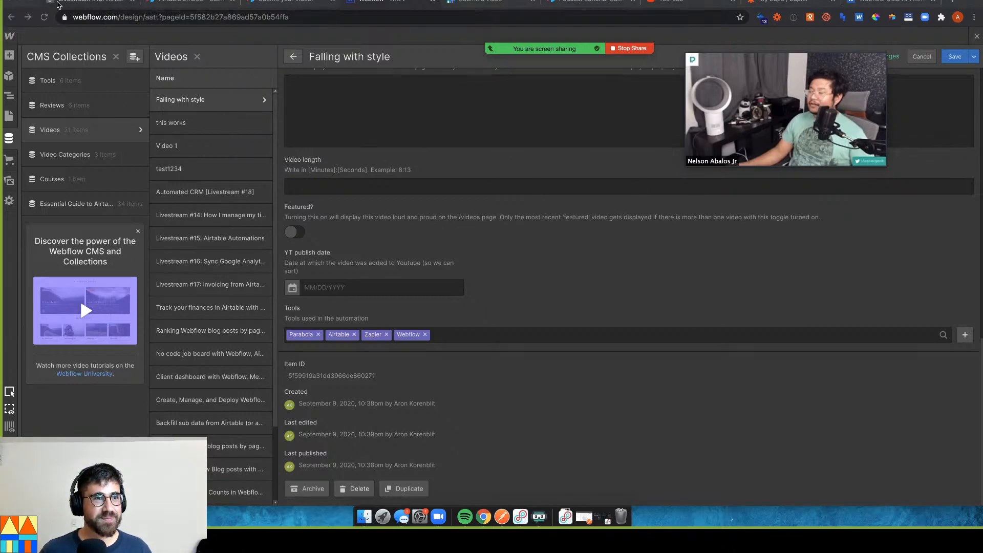
Return to the Airtable All submissions grid and select cells starting from row 3's Reject cell
{"action": "left_click", "coordinate": [59, 4]}
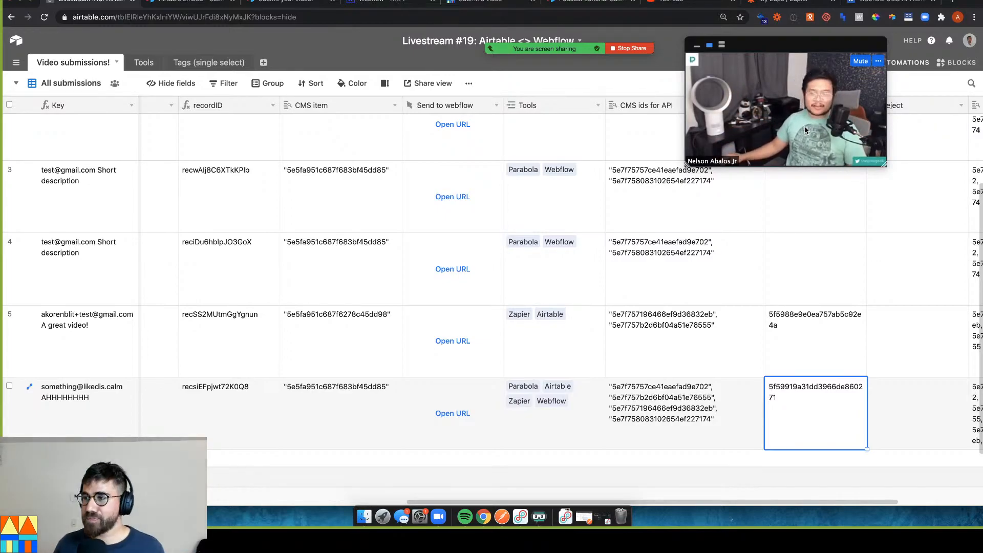
{"action": "left_click", "coordinate": [889, 168]}
{"action": "left_click_drag", "start_coordinate": [883, 166], "coordinate": [906, 177]}
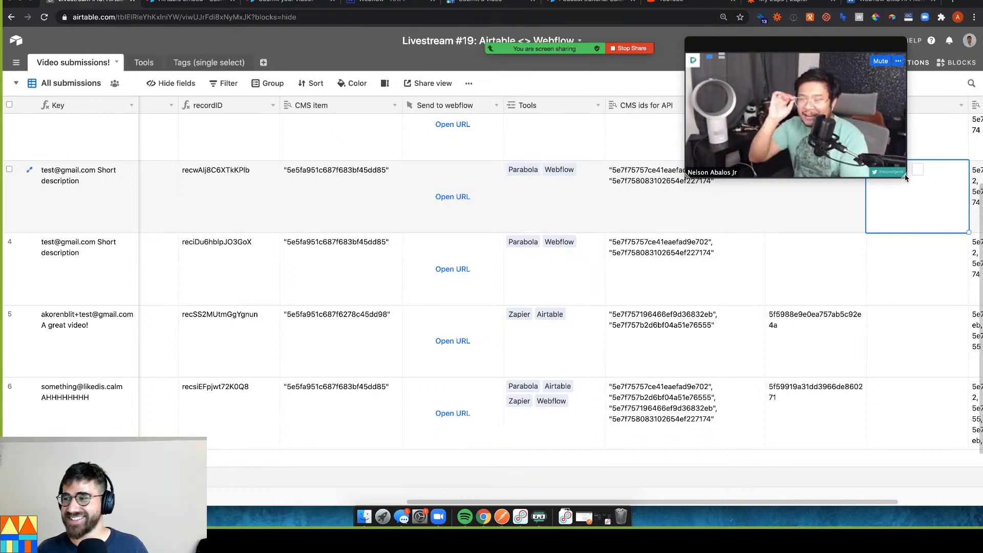
{"action": "left_click_drag", "start_coordinate": [905, 177], "coordinate": [957, 206]}
{"action": "left_click_drag", "start_coordinate": [852, 62], "coordinate": [597, 106]}
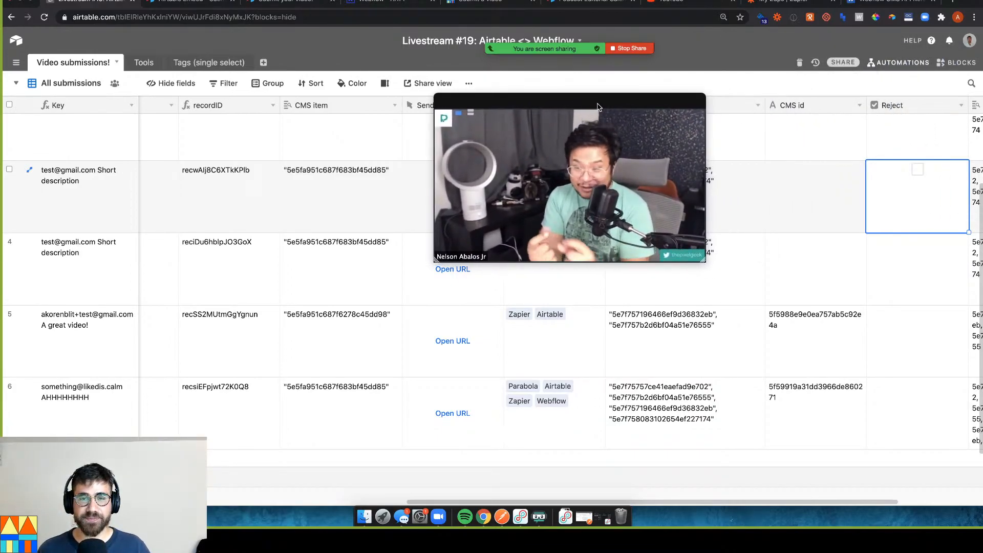